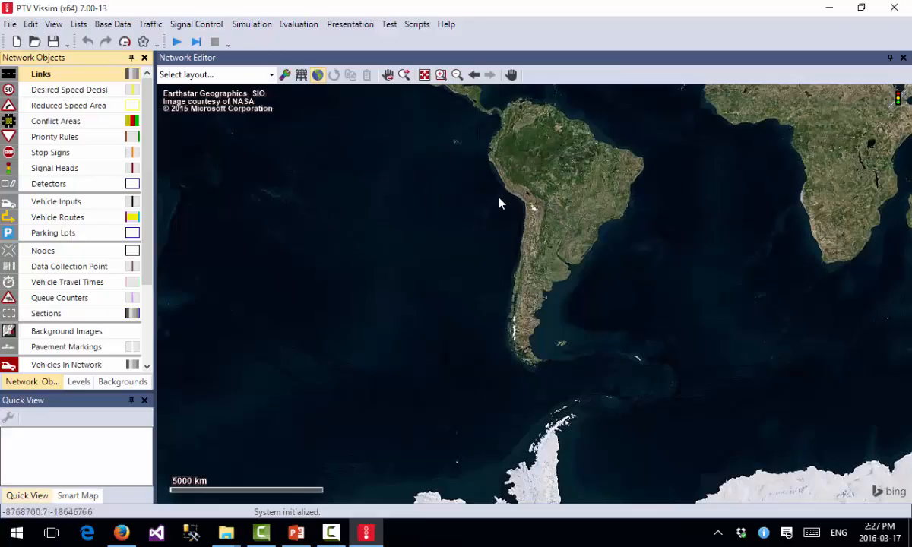
- Locate the farmland of southern Ontario between the Great Lakes on the satellite map
{"action": "left_click_drag", "start_coordinate": [398, 178], "coordinate": [397, 299]}
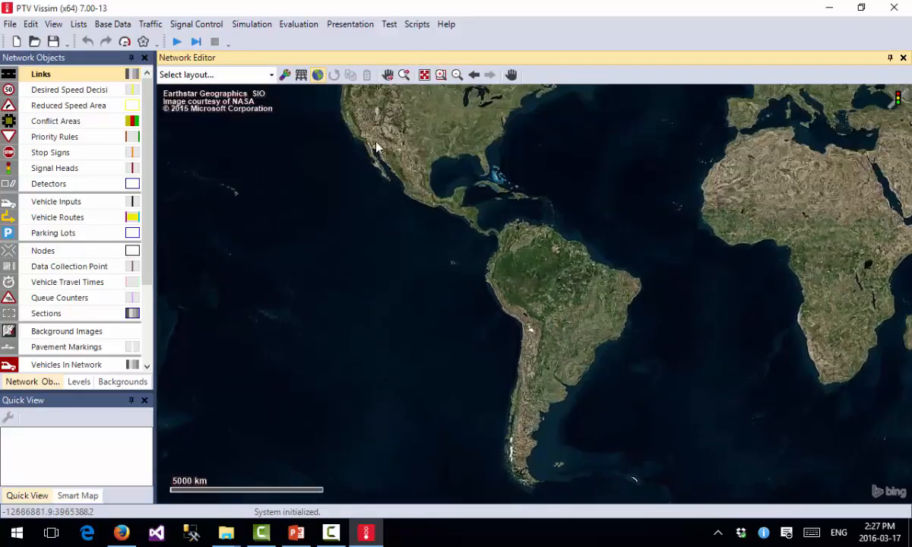
{"action": "left_click_drag", "start_coordinate": [375, 143], "coordinate": [337, 252]}
{"action": "scroll", "coordinate": [437, 202], "scroll_direction": "up", "scroll_amount": 1}
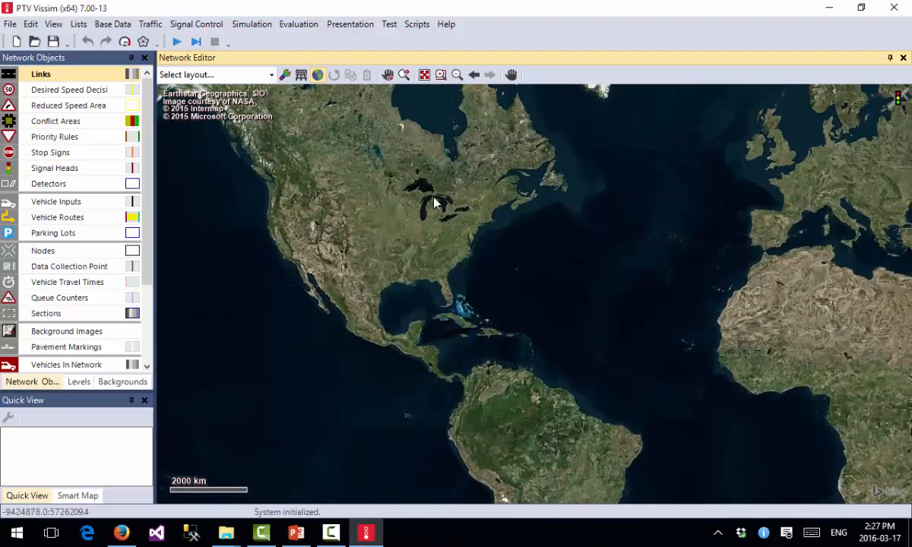
{"action": "scroll", "coordinate": [437, 202], "scroll_direction": "up", "scroll_amount": 2}
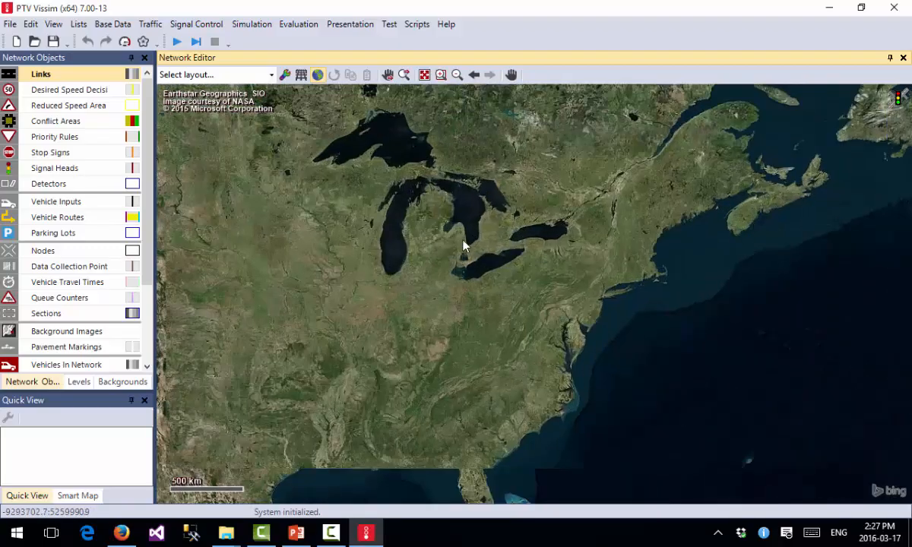
{"action": "scroll", "coordinate": [521, 250], "scroll_direction": "up", "scroll_amount": 2}
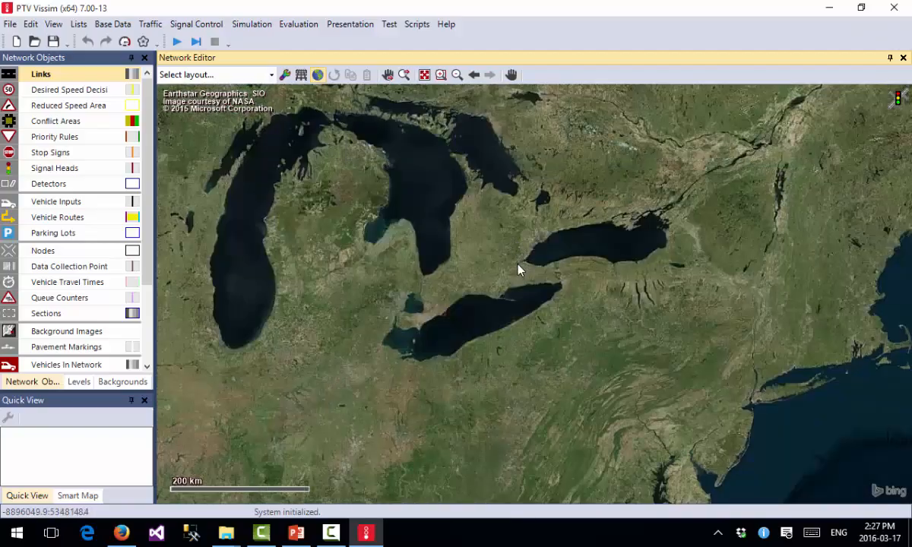
{"action": "scroll", "coordinate": [510, 270], "scroll_direction": "up", "scroll_amount": 1}
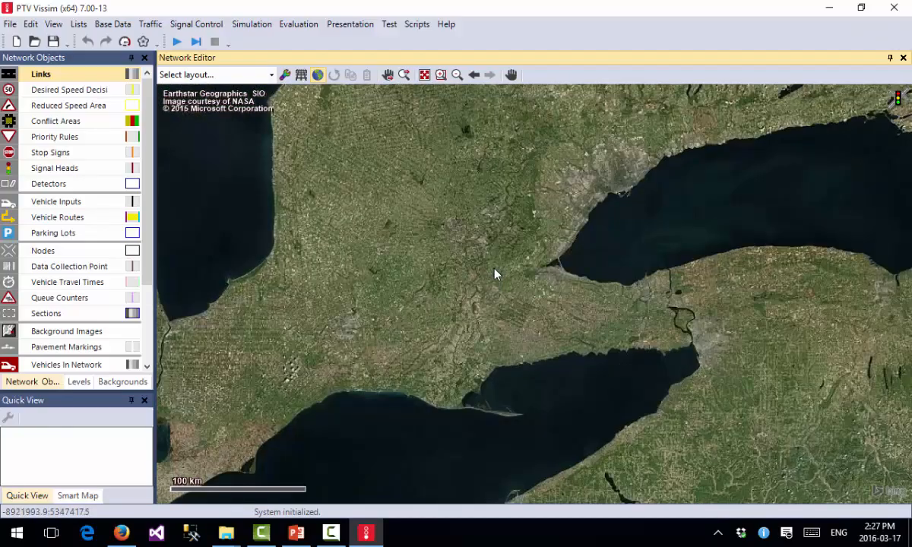
{"action": "scroll", "coordinate": [490, 266], "scroll_direction": "up", "scroll_amount": 2}
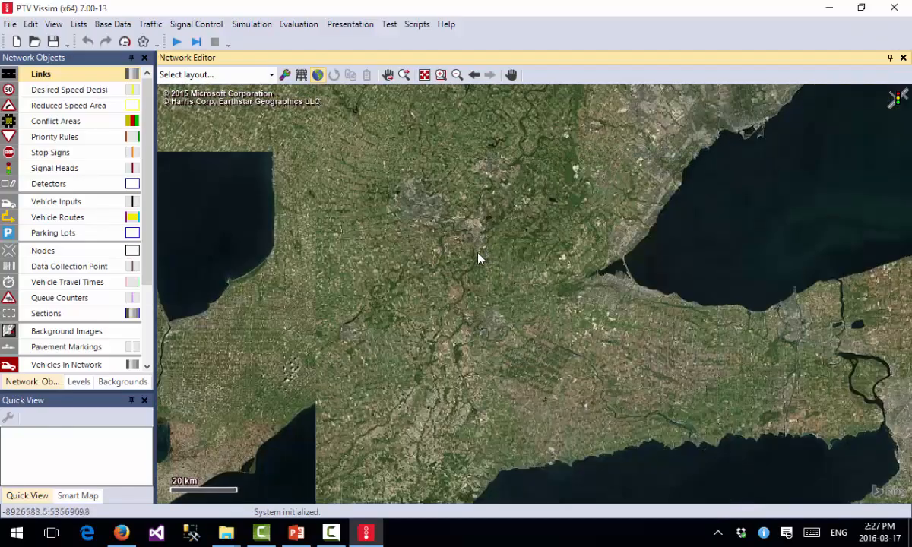
{"action": "scroll", "coordinate": [456, 259], "scroll_direction": "up", "scroll_amount": 1}
{"action": "scroll", "coordinate": [384, 217], "scroll_direction": "up", "scroll_amount": 1}
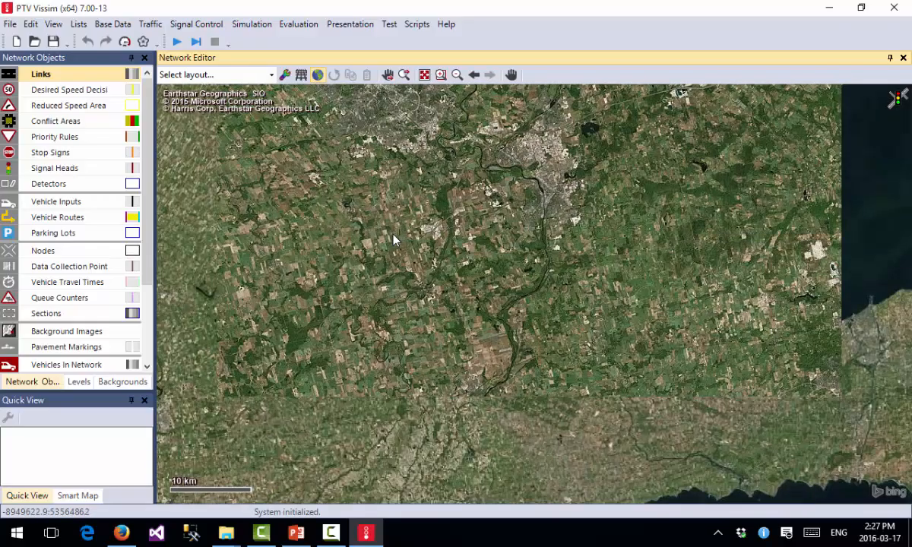
{"action": "scroll", "coordinate": [394, 240], "scroll_direction": "up", "scroll_amount": 1}
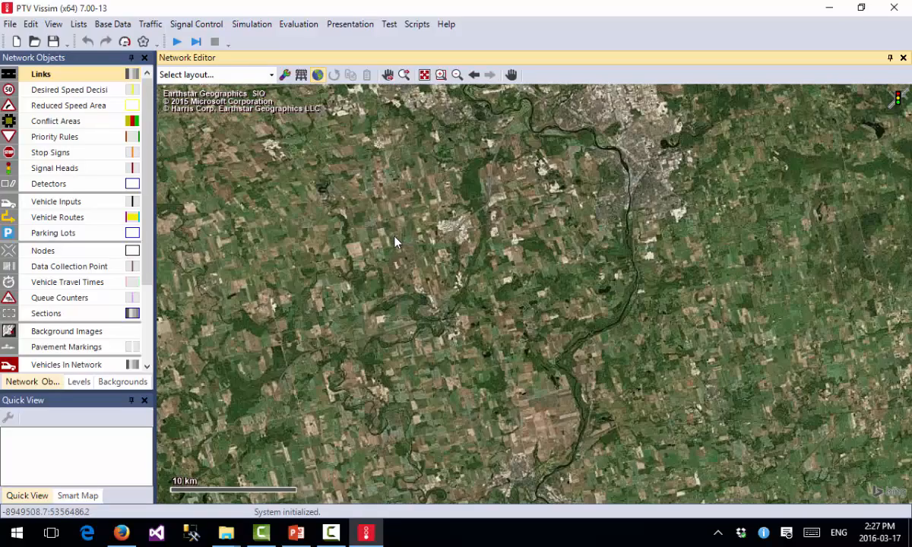
{"action": "scroll", "coordinate": [443, 243], "scroll_direction": "up", "scroll_amount": 2}
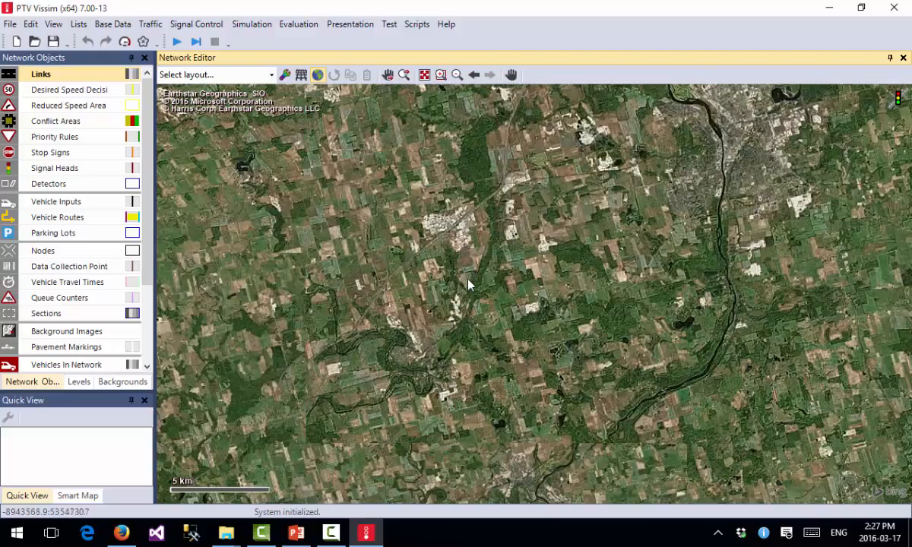
- Examine the riverside city in southern Ontario, including its industrial blocks and the curved road along the residential area
{"action": "mouse_move", "coordinate": [782, 144]}
{"action": "left_mouse_down"}
{"action": "mouse_move", "coordinate": [708, 238]}
{"action": "mouse_move", "coordinate": [714, 255]}
{"action": "left_mouse_up"}
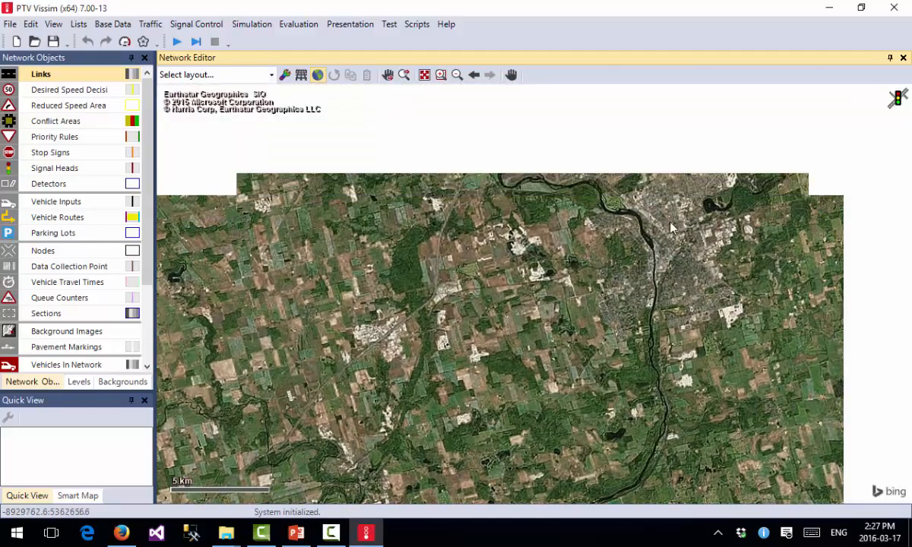
{"action": "scroll", "coordinate": [672, 220], "scroll_direction": "up", "scroll_amount": 1}
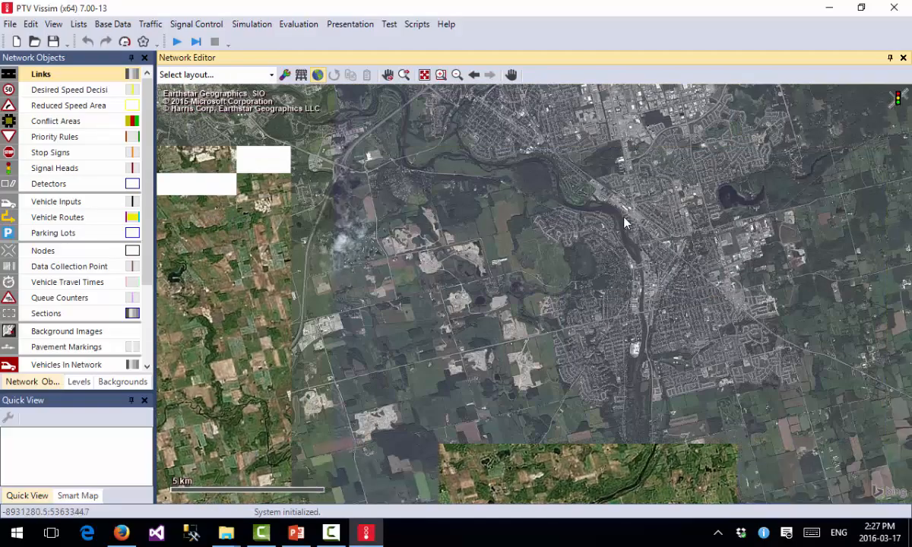
{"action": "scroll", "coordinate": [616, 272], "scroll_direction": "up", "scroll_amount": 1}
{"action": "scroll", "coordinate": [638, 254], "scroll_direction": "up", "scroll_amount": 1}
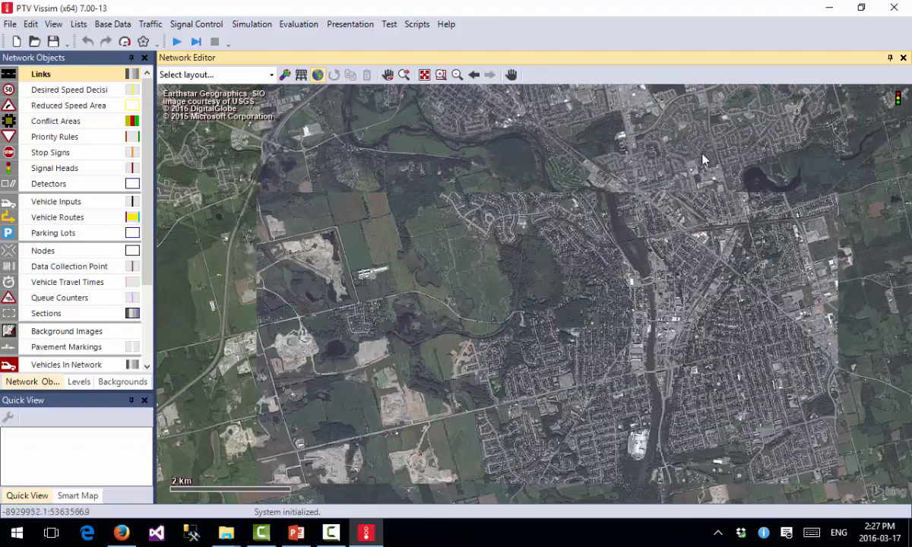
{"action": "left_click_drag", "start_coordinate": [693, 164], "coordinate": [576, 265]}
{"action": "scroll", "coordinate": [540, 225], "scroll_direction": "up", "scroll_amount": 1}
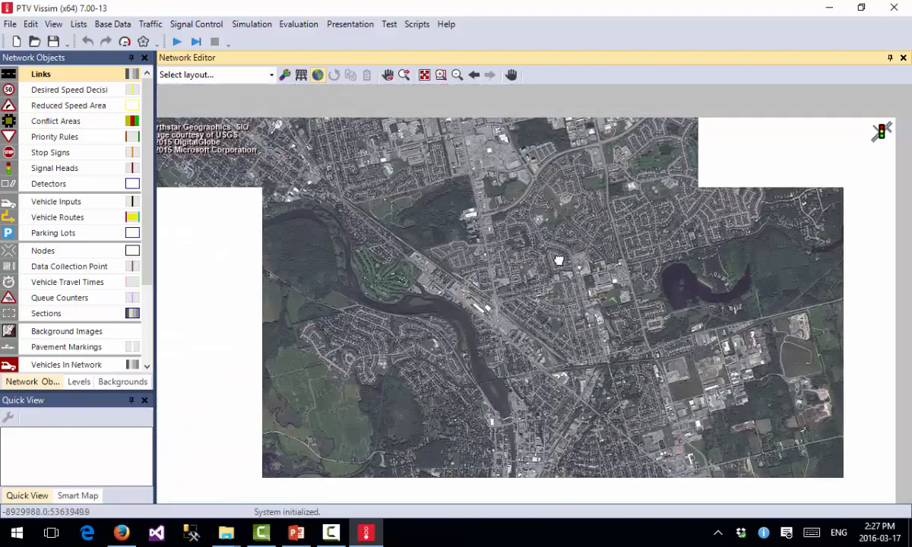
{"action": "scroll", "coordinate": [564, 200], "scroll_direction": "up", "scroll_amount": 1}
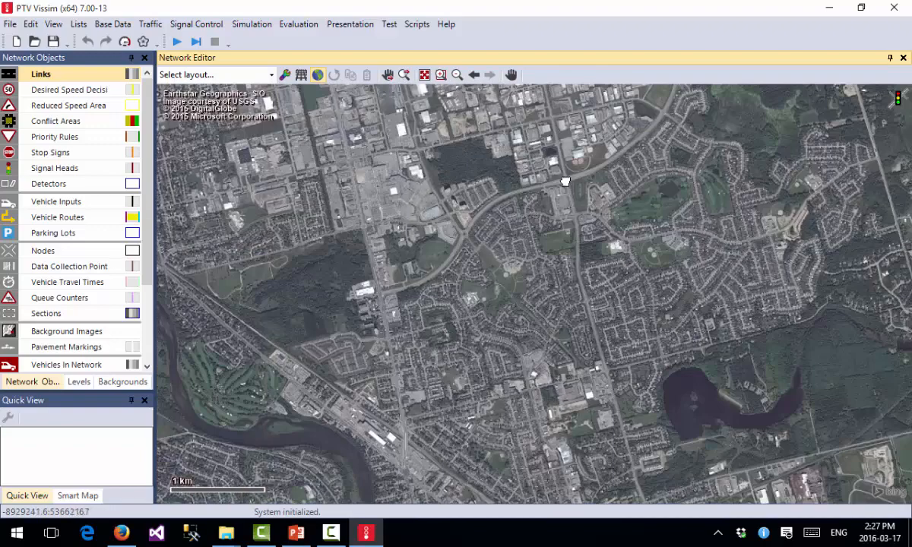
{"action": "left_click_drag", "start_coordinate": [567, 174], "coordinate": [536, 260]}
{"action": "scroll", "coordinate": [579, 210], "scroll_direction": "up", "scroll_amount": 1}
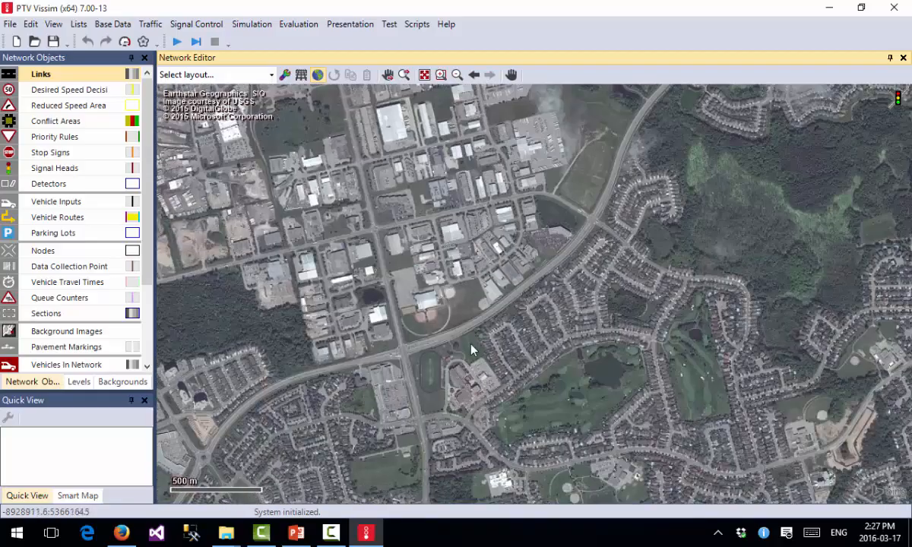
{"action": "scroll", "coordinate": [471, 349], "scroll_direction": "down", "scroll_amount": 1}
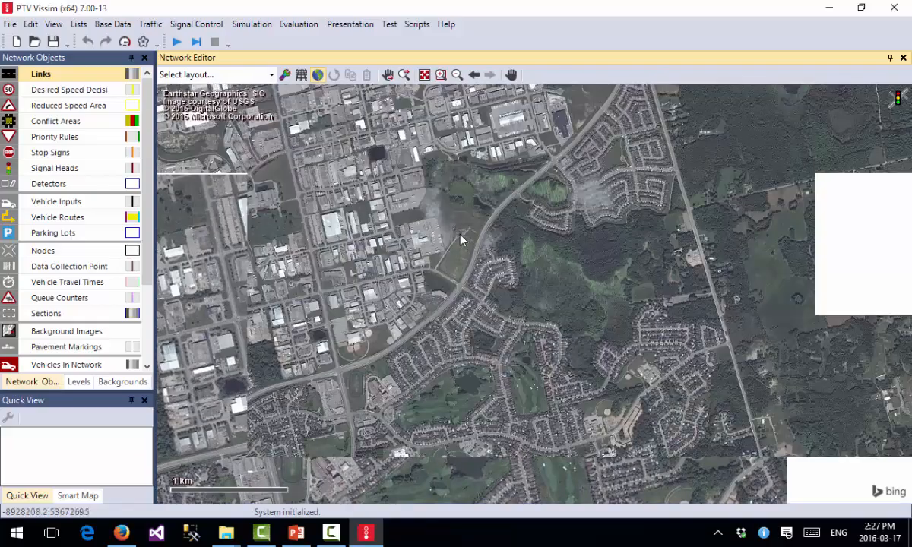
{"action": "left_click_drag", "start_coordinate": [388, 199], "coordinate": [615, 202]}
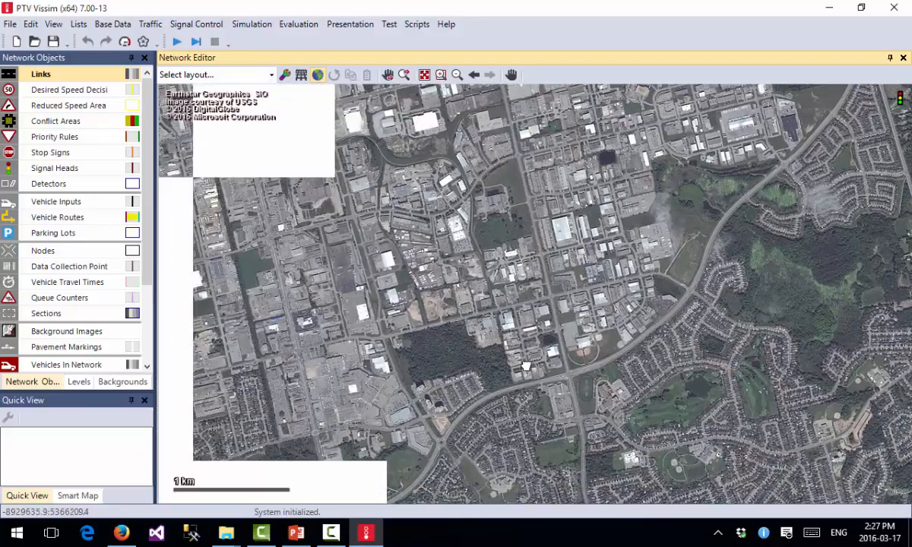
{"action": "left_click_drag", "start_coordinate": [515, 333], "coordinate": [561, 286]}
{"action": "scroll", "coordinate": [553, 279], "scroll_direction": "down", "scroll_amount": 1}
{"action": "scroll", "coordinate": [553, 279], "scroll_direction": "down", "scroll_amount": 3}
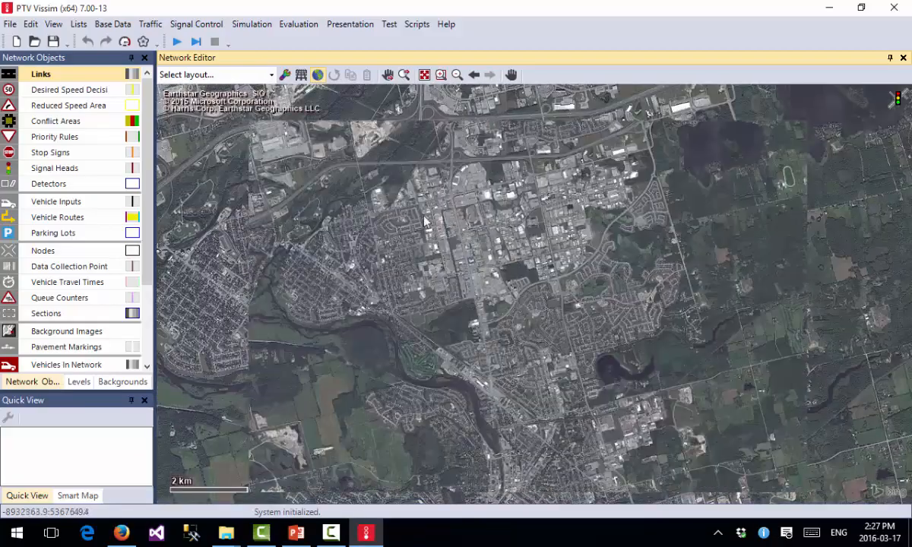
- Find the next city to the northwest and examine its northern edge around the highway interchange
{"action": "left_click_drag", "start_coordinate": [354, 197], "coordinate": [592, 486]}
{"action": "left_click_drag", "start_coordinate": [591, 334], "coordinate": [762, 481]}
{"action": "left_click_drag", "start_coordinate": [408, 296], "coordinate": [607, 293]}
{"action": "left_click_drag", "start_coordinate": [436, 285], "coordinate": [601, 308]}
{"action": "left_click_drag", "start_coordinate": [550, 237], "coordinate": [744, 303]}
{"action": "left_click_drag", "start_coordinate": [589, 221], "coordinate": [601, 329]}
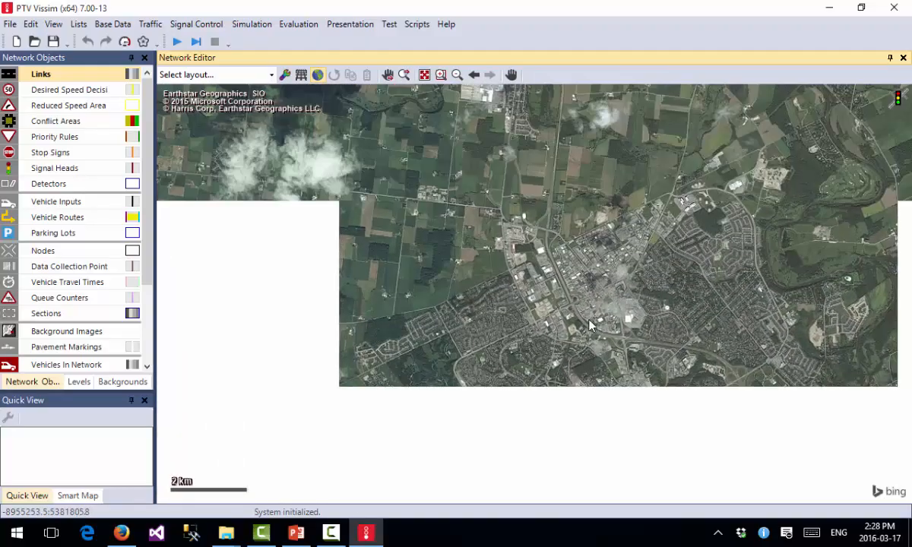
{"action": "scroll", "coordinate": [562, 315], "scroll_direction": "up", "scroll_amount": 1}
{"action": "scroll", "coordinate": [531, 334], "scroll_direction": "up", "scroll_amount": 1}
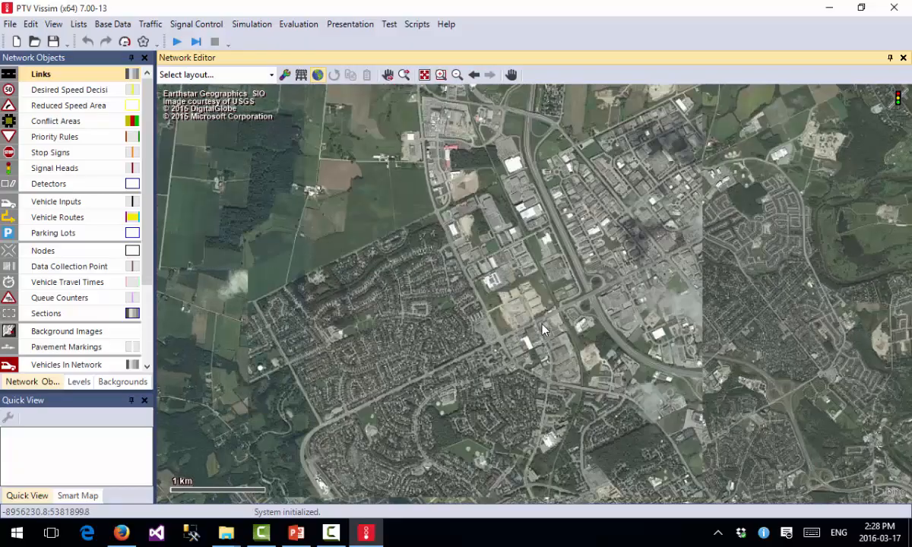
- Follow the city southward and examine the street network around its central intersection beside the sports field
{"action": "left_click_drag", "start_coordinate": [571, 338], "coordinate": [465, 198]}
{"action": "left_click_drag", "start_coordinate": [547, 297], "coordinate": [507, 187]}
{"action": "left_click_drag", "start_coordinate": [576, 286], "coordinate": [520, 183]}
{"action": "scroll", "coordinate": [423, 278], "scroll_direction": "up", "scroll_amount": 1}
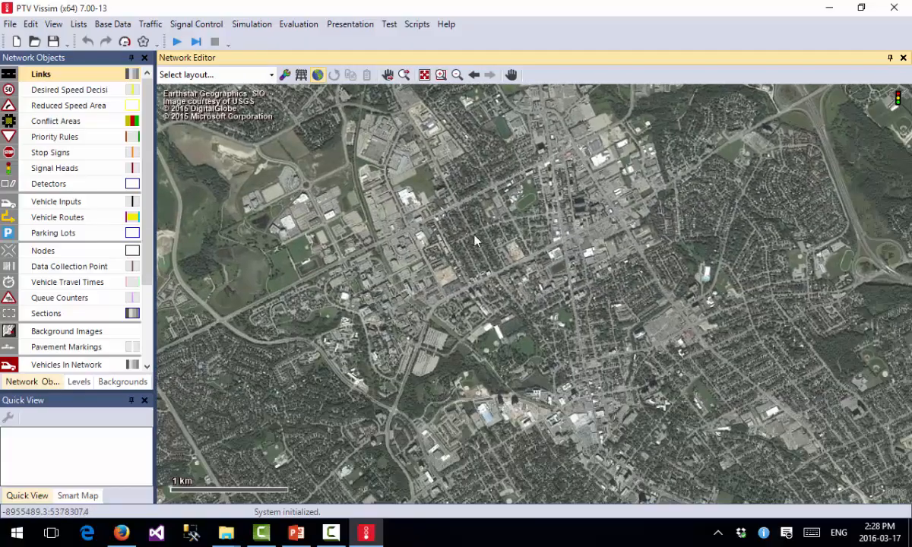
{"action": "scroll", "coordinate": [541, 252], "scroll_direction": "up", "scroll_amount": 1}
{"action": "left_click_drag", "start_coordinate": [580, 234], "coordinate": [451, 257]}
{"action": "scroll", "coordinate": [452, 257], "scroll_direction": "up", "scroll_amount": 1}
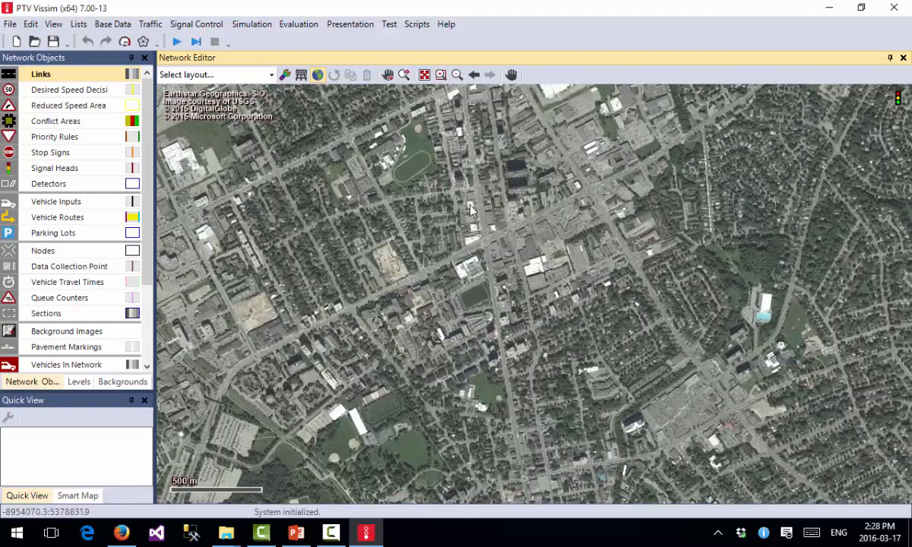
{"action": "left_click_drag", "start_coordinate": [439, 210], "coordinate": [435, 224]}
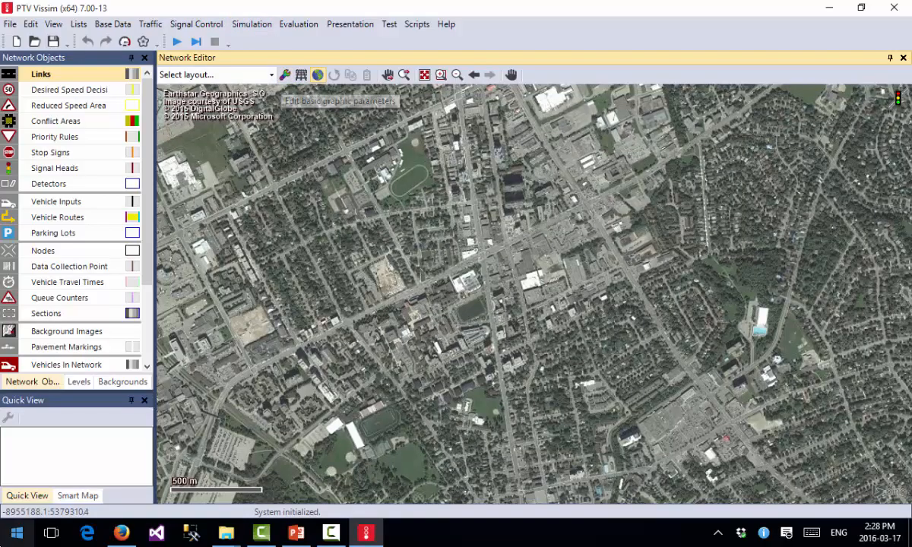
- Search Windows for "mouse" and open the additional mouse options from the mouse settings
{"action": "left_click", "coordinate": [2, 532]}
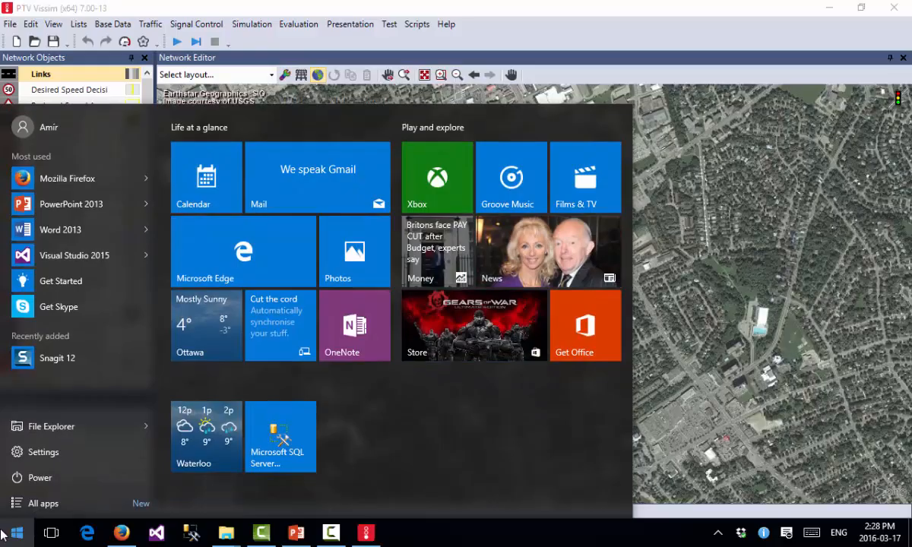
{"action": "type", "text": "mouse"}
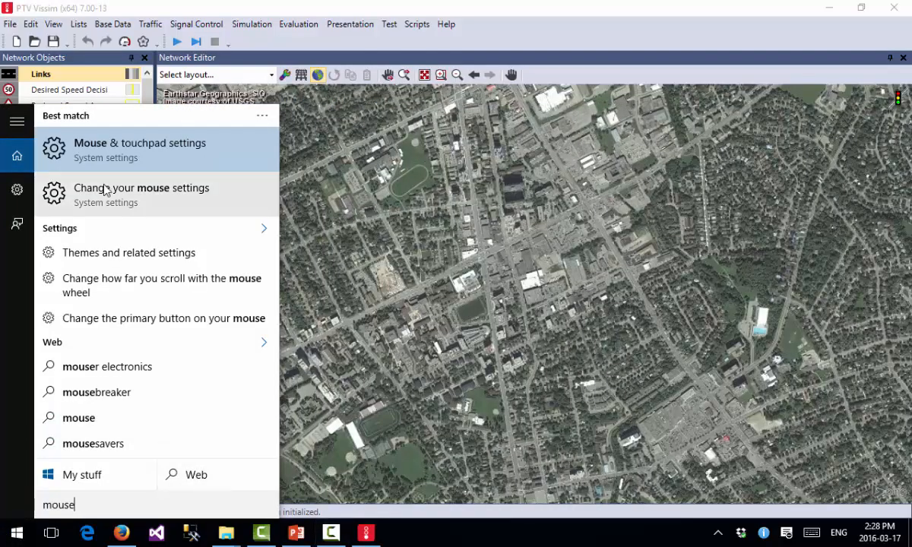
{"action": "left_click", "coordinate": [106, 190]}
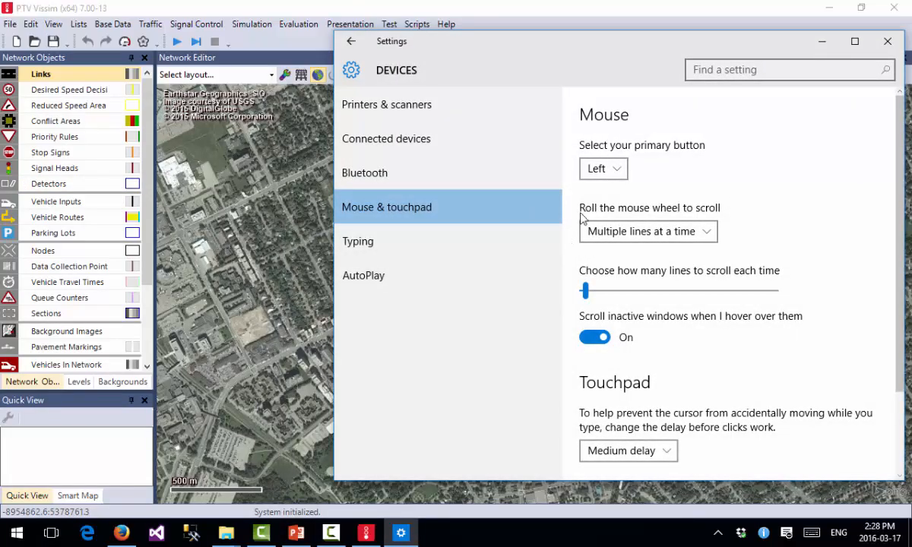
{"action": "scroll", "coordinate": [798, 246], "scroll_direction": "down", "scroll_amount": 2}
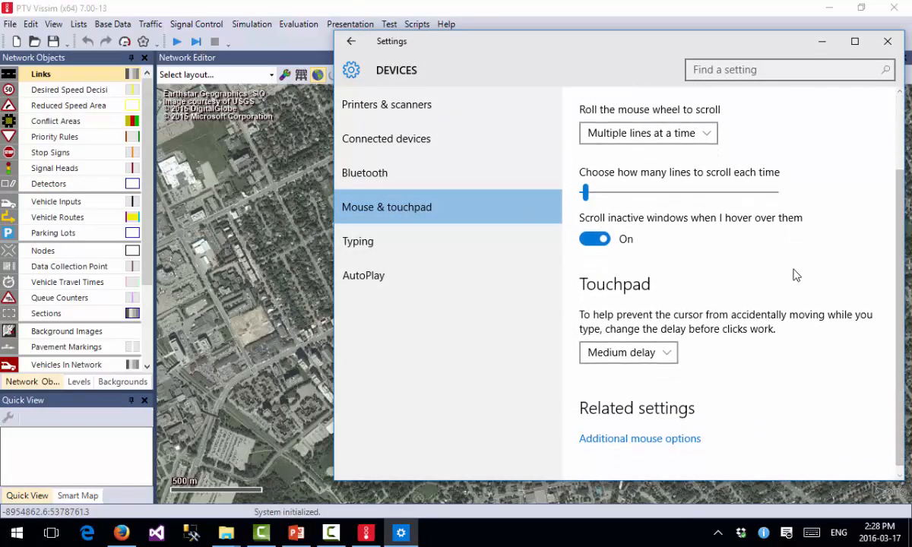
{"action": "left_click", "coordinate": [658, 432]}
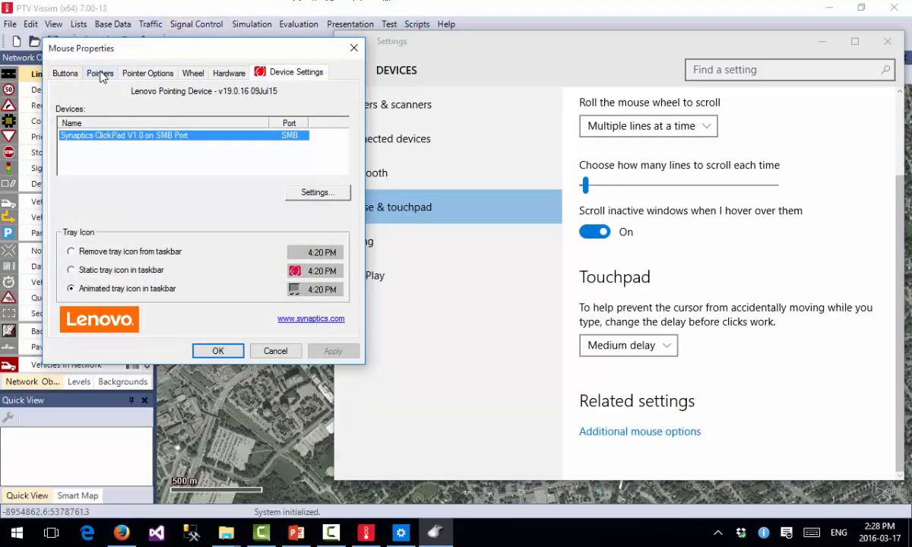
- Enable the pointer option "Show location of pointer when I press the CTRL key" and close the mouse settings
{"action": "left_click", "coordinate": [100, 73]}
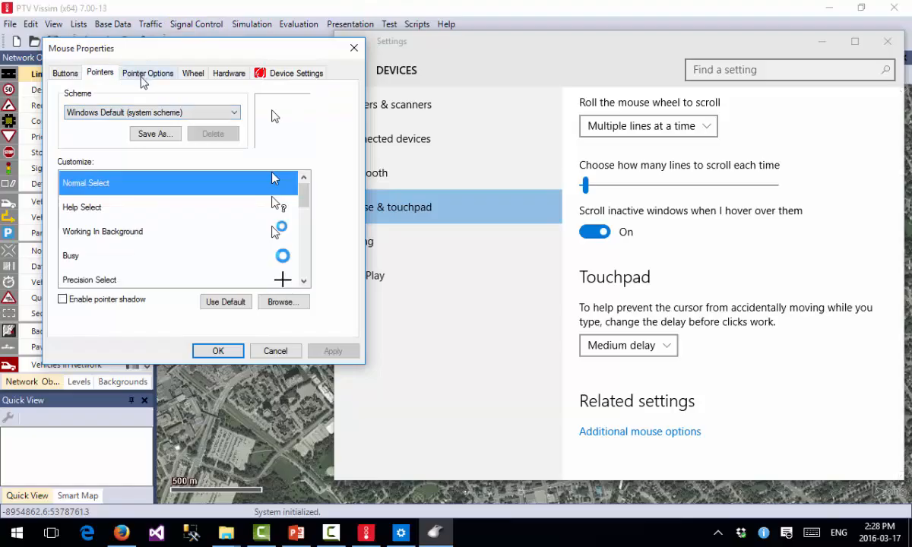
{"action": "left_click", "coordinate": [143, 76]}
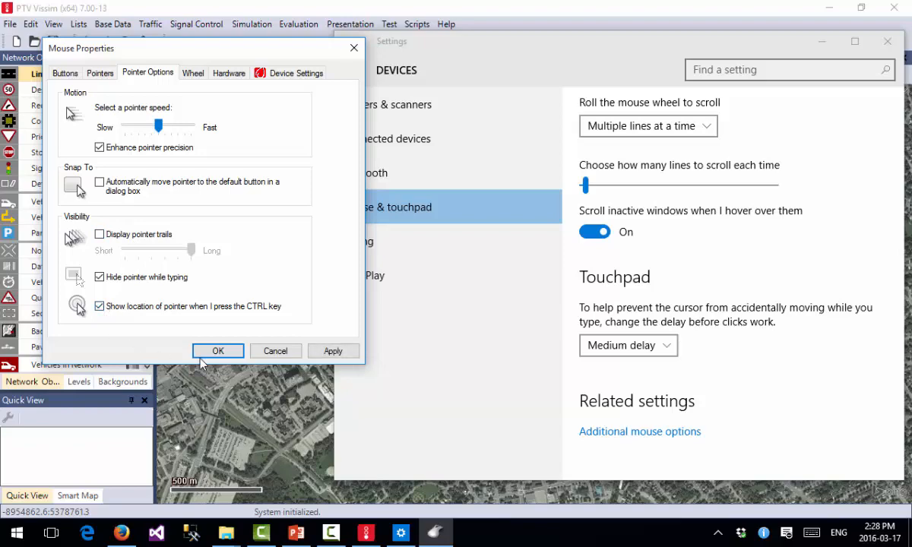
{"action": "key", "text": "ctrl"}
{"action": "key", "text": "ctrl"}
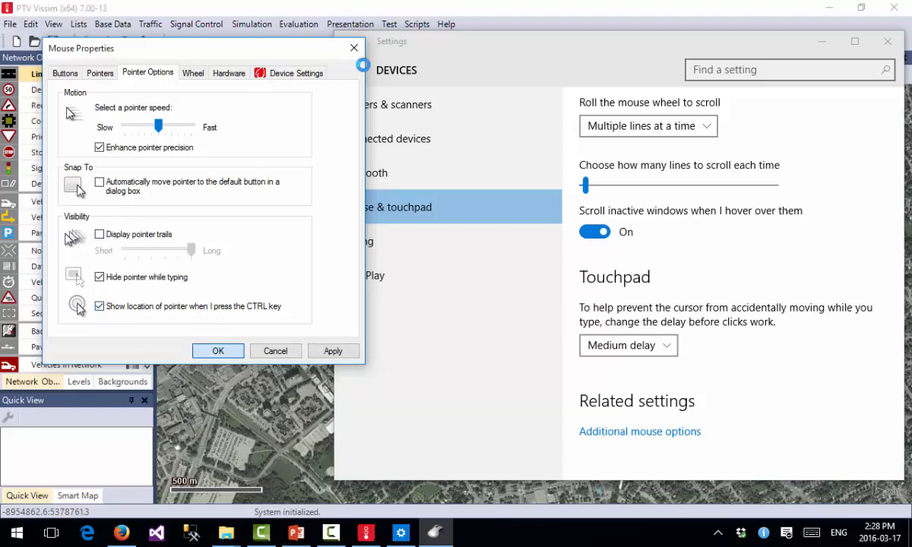
{"action": "key", "text": "Escape"}
{"action": "left_click_drag", "start_coordinate": [470, 57], "coordinate": [308, 76]}
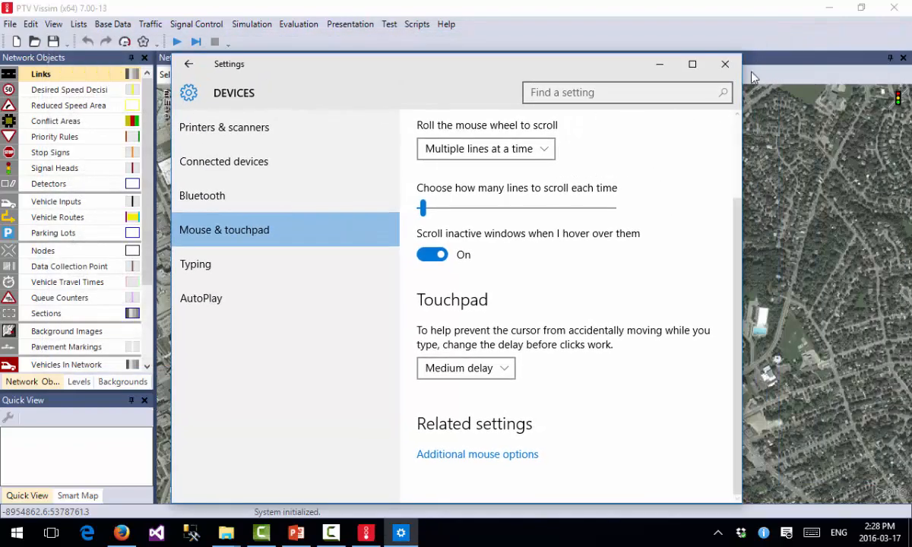
{"action": "left_click", "coordinate": [726, 64]}
- Test the pointer locator over the central intersection on the map
{"action": "key", "text": "ctrl"}
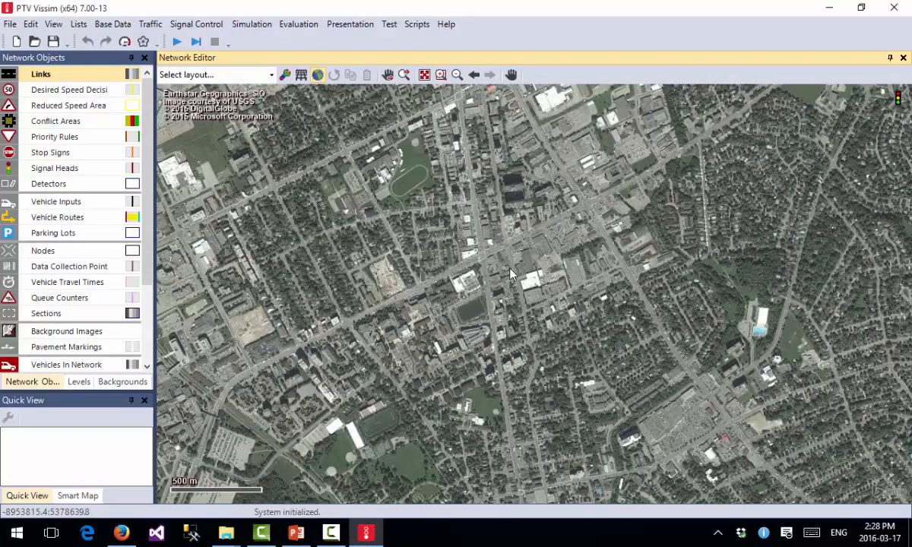
{"action": "key", "text": "ctrl"}
{"action": "key", "text": "ctrl"}
{"action": "left_click_drag", "start_coordinate": [479, 251], "coordinate": [457, 256]}
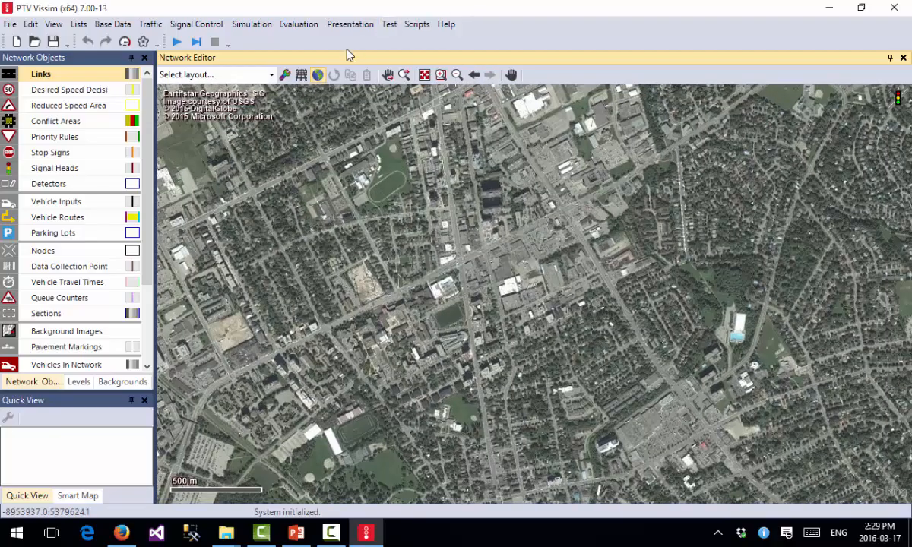
- Switch the map provider to OpenStreetMap (Mapnik) and accept its license terms and conditions
{"action": "left_click", "coordinate": [283, 74]}
{"action": "left_click", "coordinate": [420, 114]}
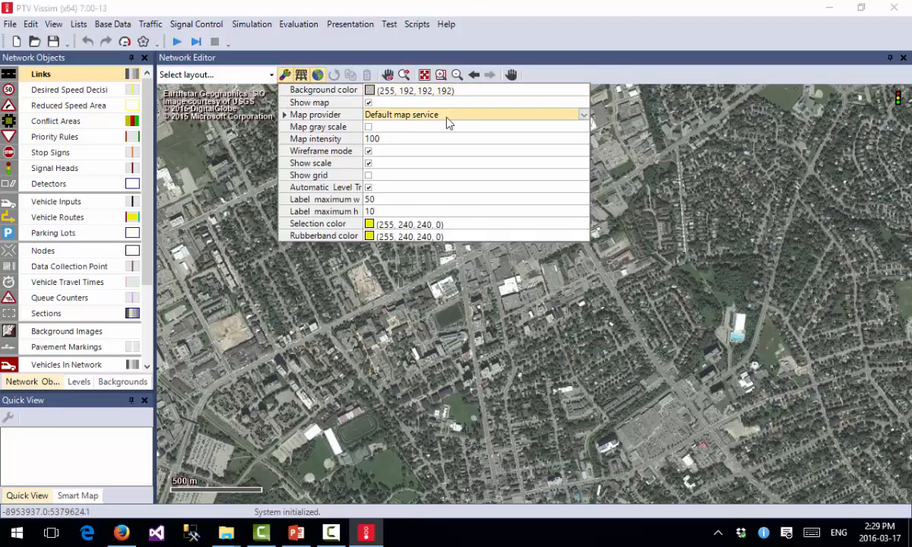
{"action": "left_click", "coordinate": [526, 115]}
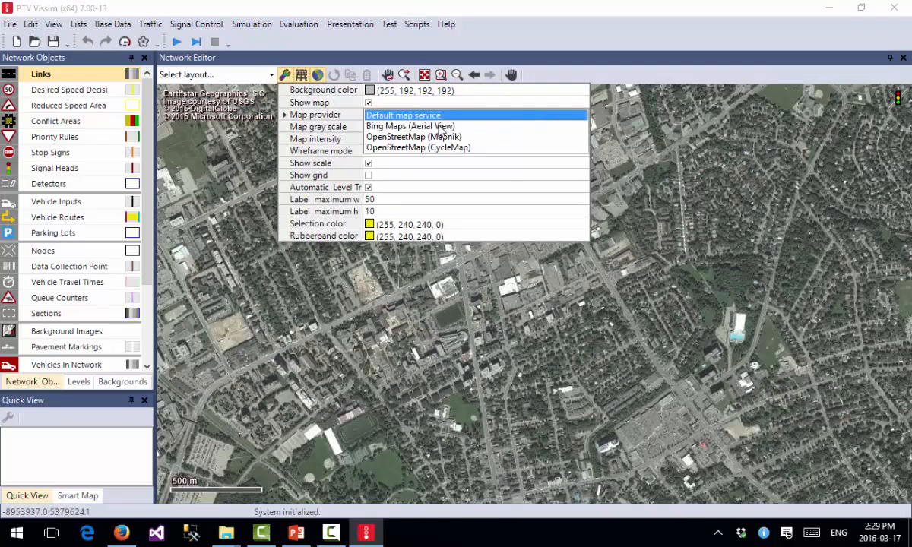
{"action": "left_click", "coordinate": [405, 137]}
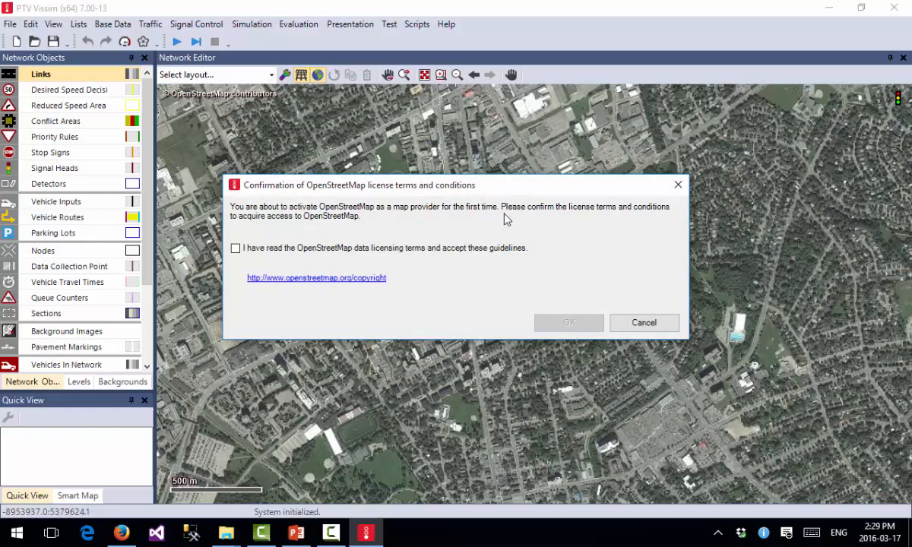
{"action": "left_click", "coordinate": [378, 251]}
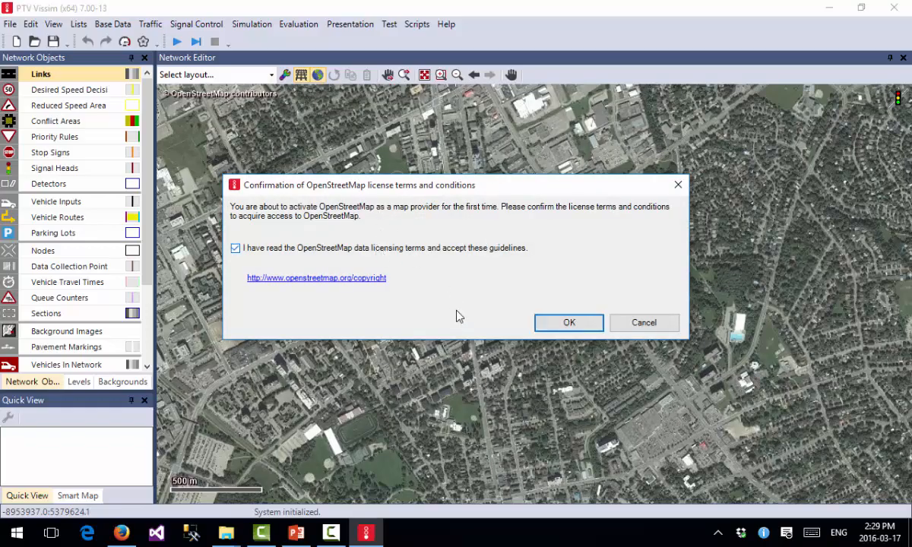
{"action": "left_click", "coordinate": [550, 322]}
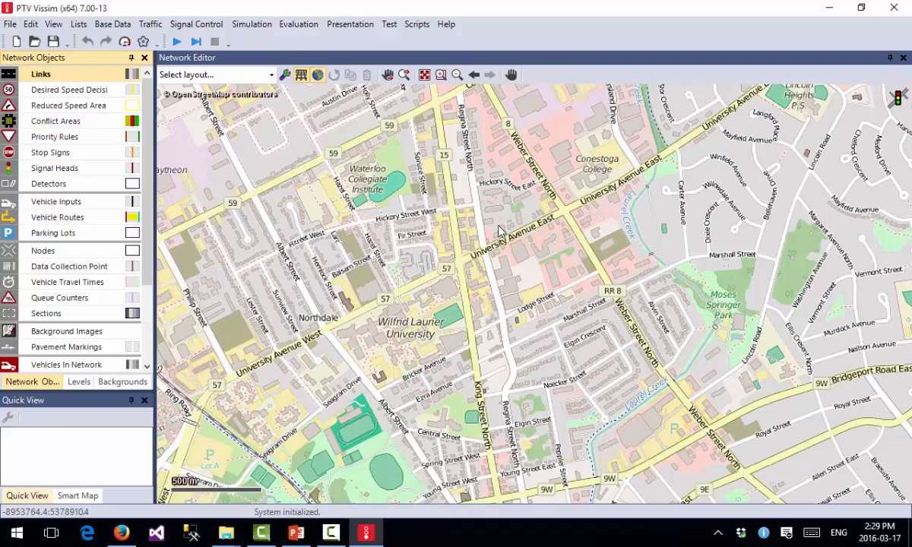
- Set the background map provider to Bing Maps (Aerial View)
{"action": "left_click", "coordinate": [284, 75]}
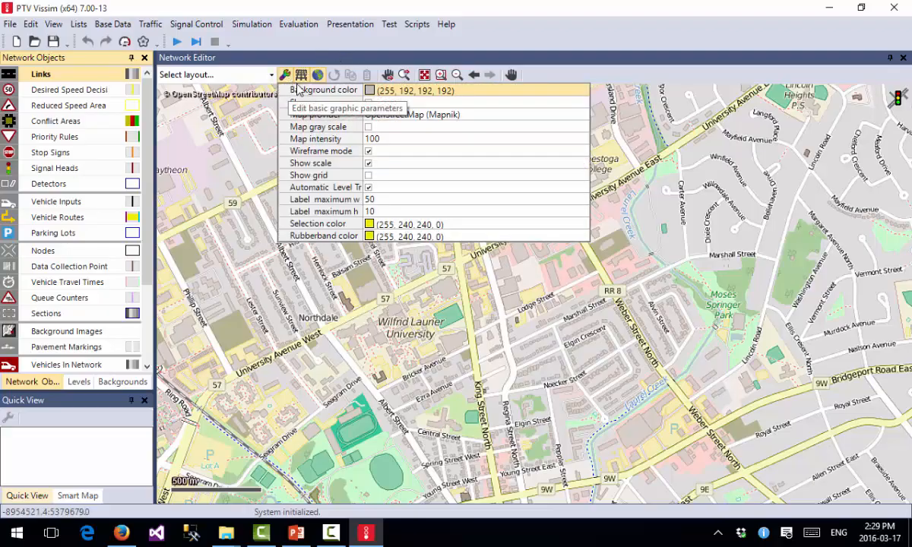
{"action": "left_click", "coordinate": [430, 115]}
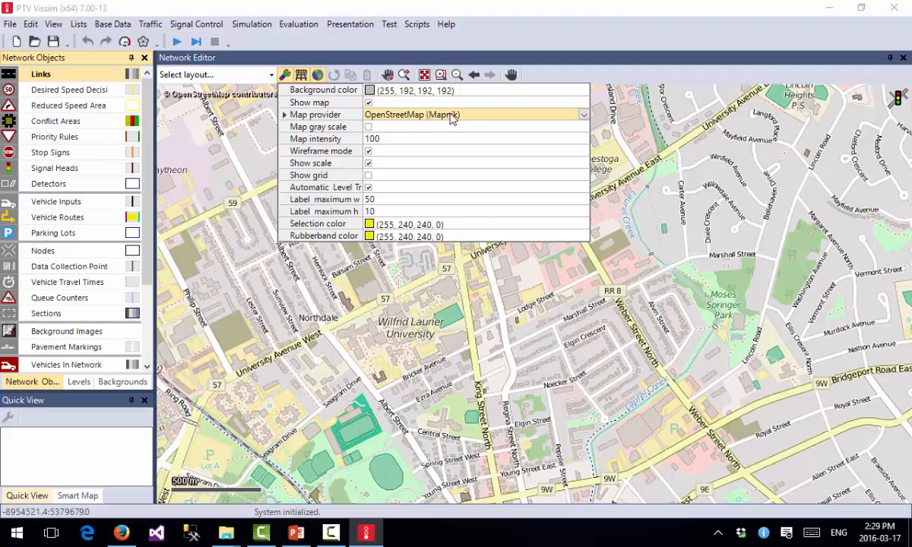
{"action": "left_click", "coordinate": [450, 118]}
{"action": "left_click", "coordinate": [445, 125]}
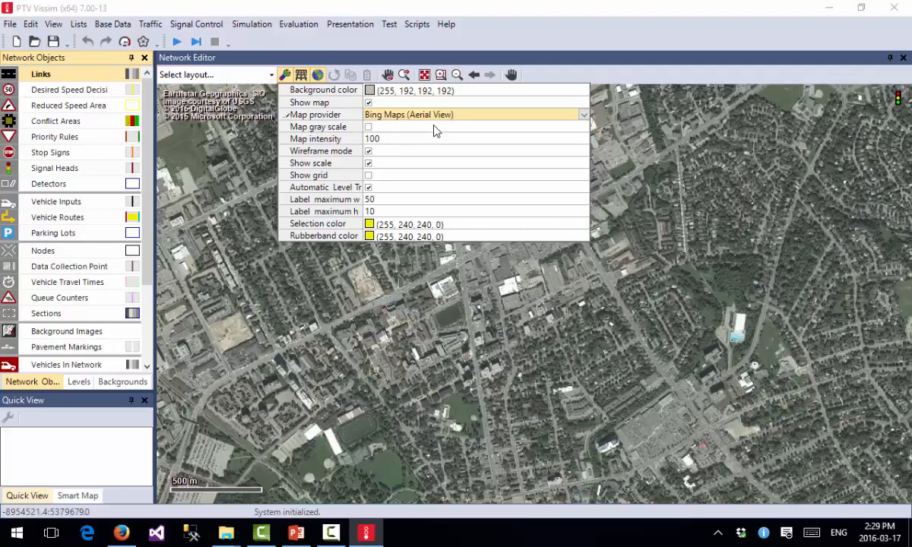
{"action": "left_click", "coordinate": [461, 254]}
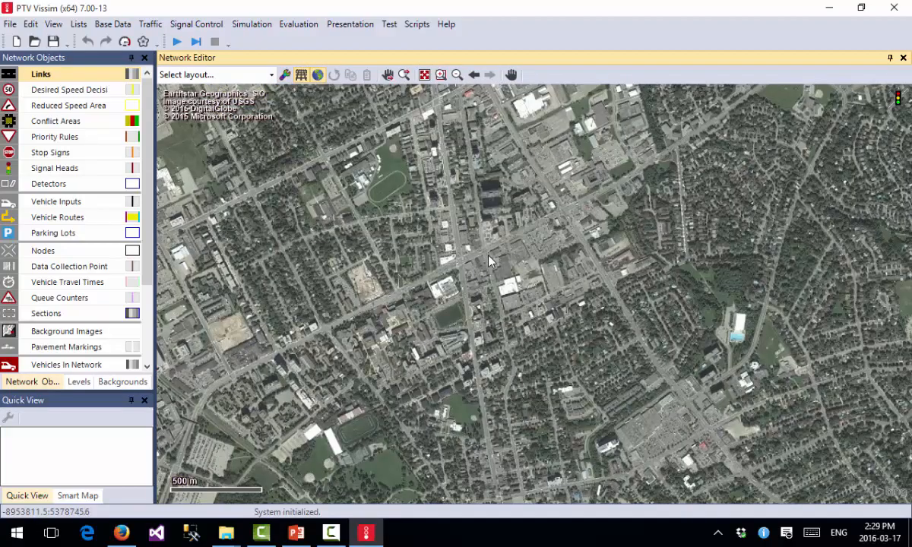
- Draw a link about 1524 m long along University Avenue, running from its northeastern end to the southwest through the central intersections
{"action": "scroll", "coordinate": [489, 259], "scroll_direction": "up", "scroll_amount": 1}
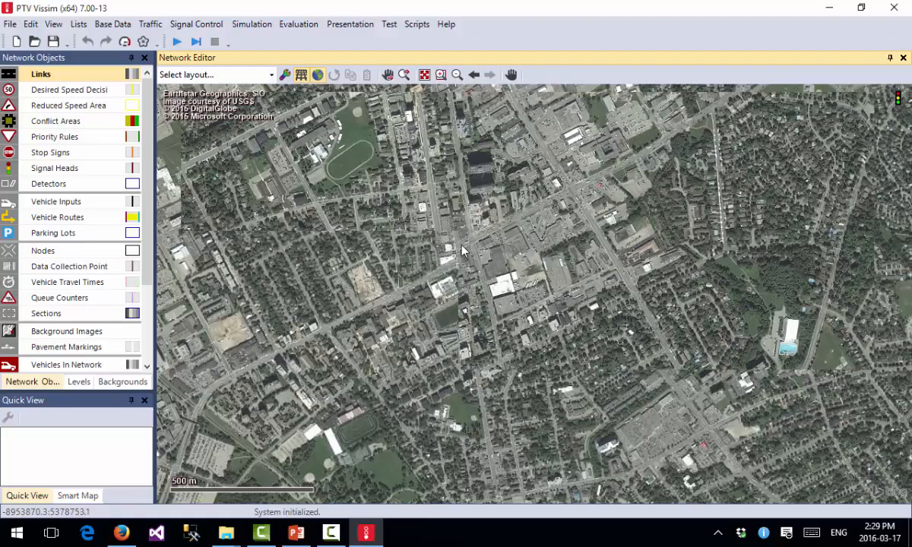
{"action": "scroll", "coordinate": [461, 257], "scroll_direction": "up", "scroll_amount": 1}
{"action": "left_click_drag", "start_coordinate": [582, 137], "coordinate": [520, 234]}
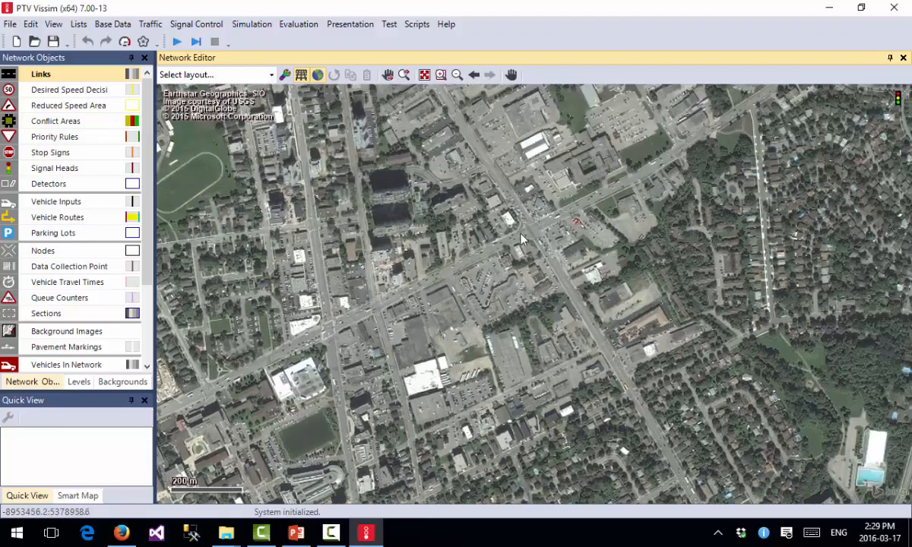
{"action": "scroll", "coordinate": [544, 234], "scroll_direction": "down", "scroll_amount": 2}
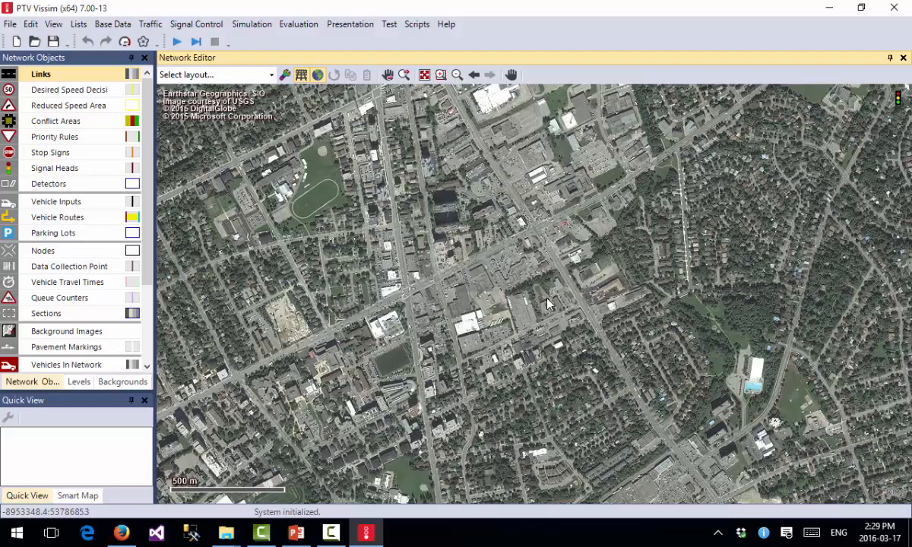
{"action": "left_click", "coordinate": [61, 78]}
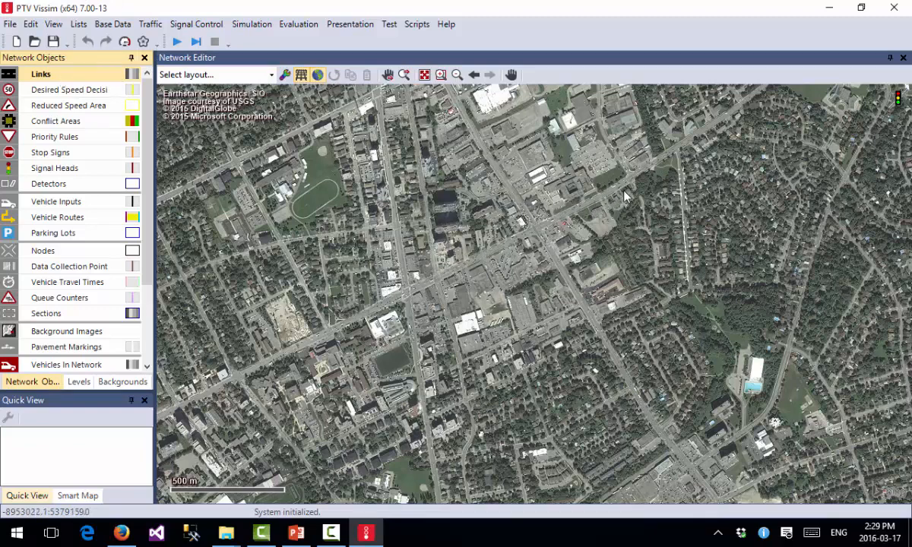
{"action": "mouse_move", "coordinate": [638, 181]}
{"action": "left_mouse_down"}
{"action": "mouse_move", "coordinate": [323, 346]}
{"action": "mouse_move", "coordinate": [210, 391]}
{"action": "left_mouse_up"}
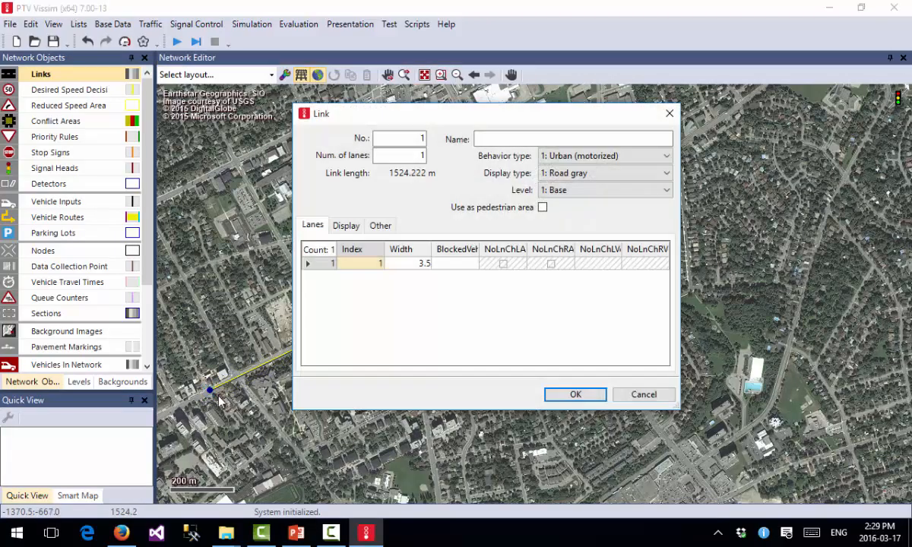
- Set the new link's number of lanes to 2 and name it UniAve_WB
{"action": "left_click_drag", "start_coordinate": [390, 114], "coordinate": [361, 145]}
{"action": "double_click", "coordinate": [346, 169]}
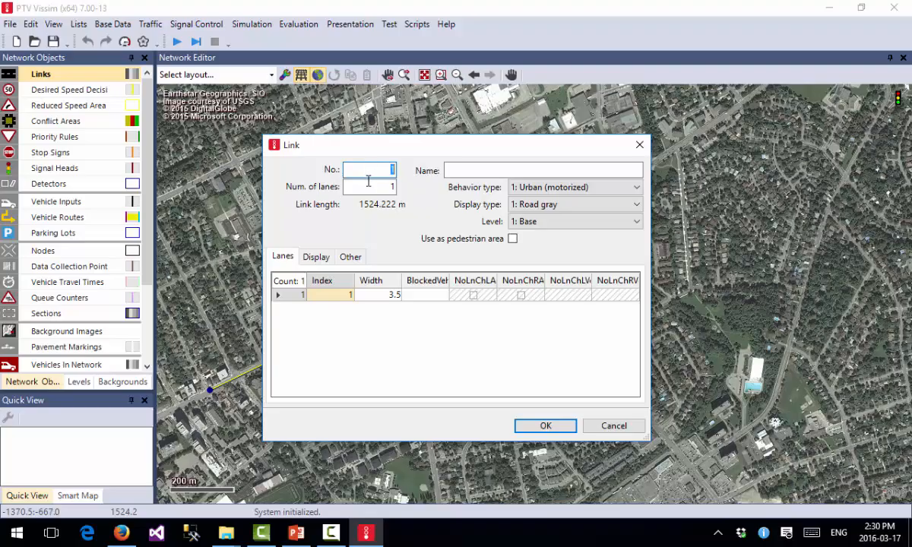
{"action": "left_click", "coordinate": [371, 186]}
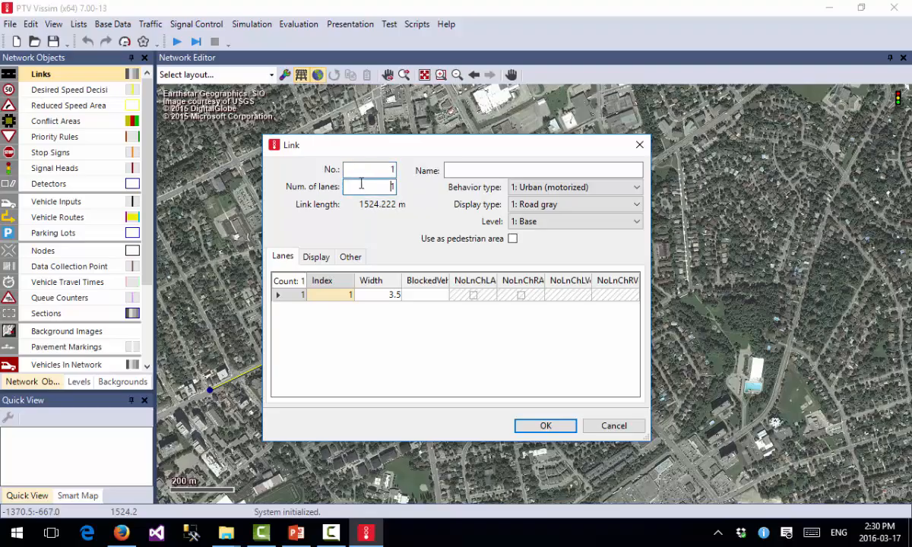
{"action": "double_click", "coordinate": [372, 187]}
{"action": "type", "text": "2"}
{"action": "left_click", "coordinate": [473, 174]}
{"action": "left_click", "coordinate": [472, 165]}
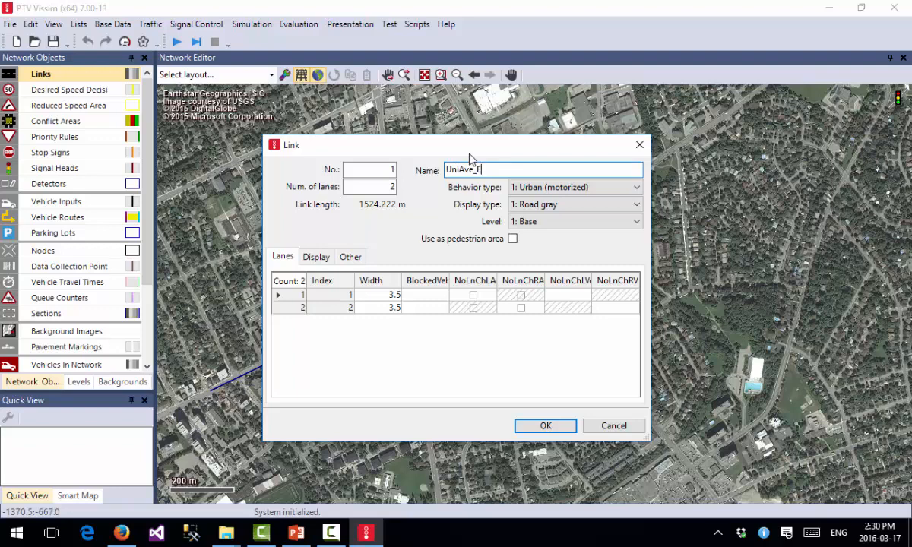
{"action": "key", "text": "BackSpace"}
- Review the link's behavior and display type options, keeping 1: Urban (motorized) and 1: Road gray
{"action": "left_click", "coordinate": [584, 187]}
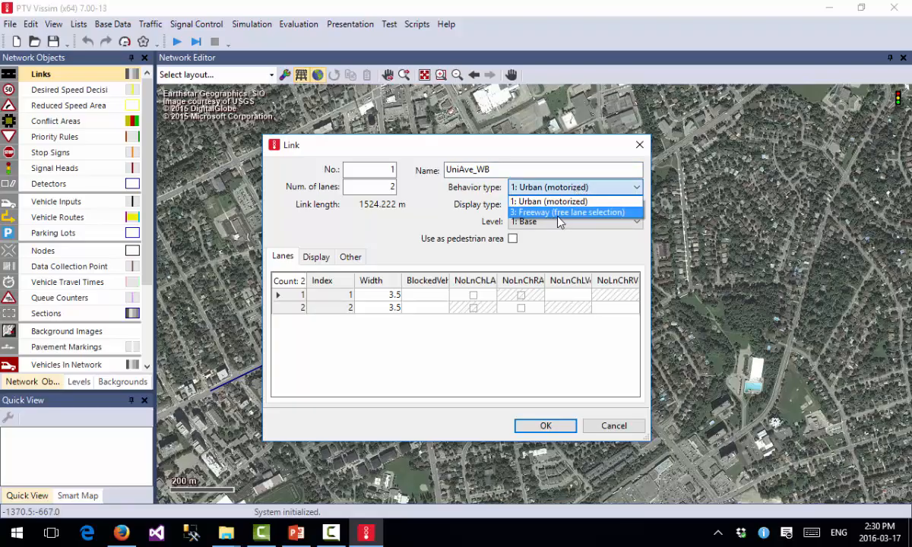
{"action": "left_click", "coordinate": [520, 202]}
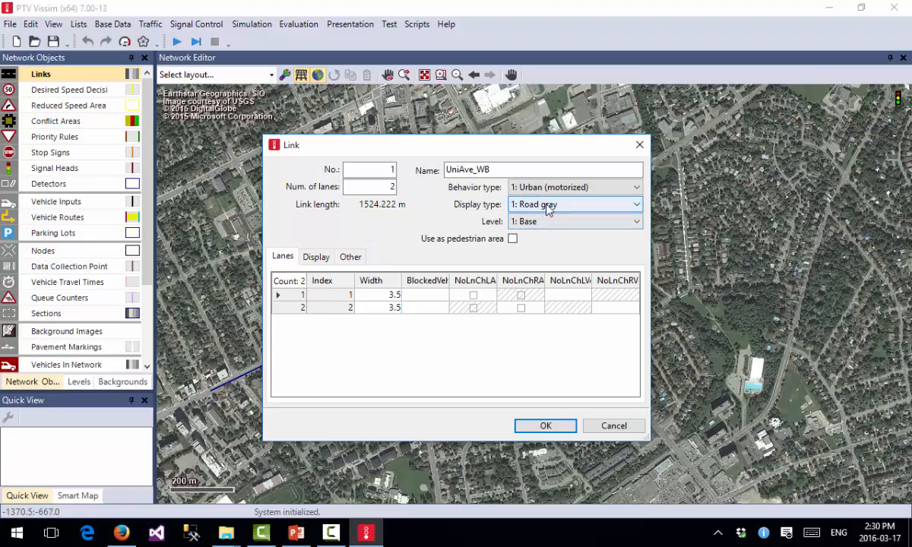
{"action": "left_click", "coordinate": [547, 209]}
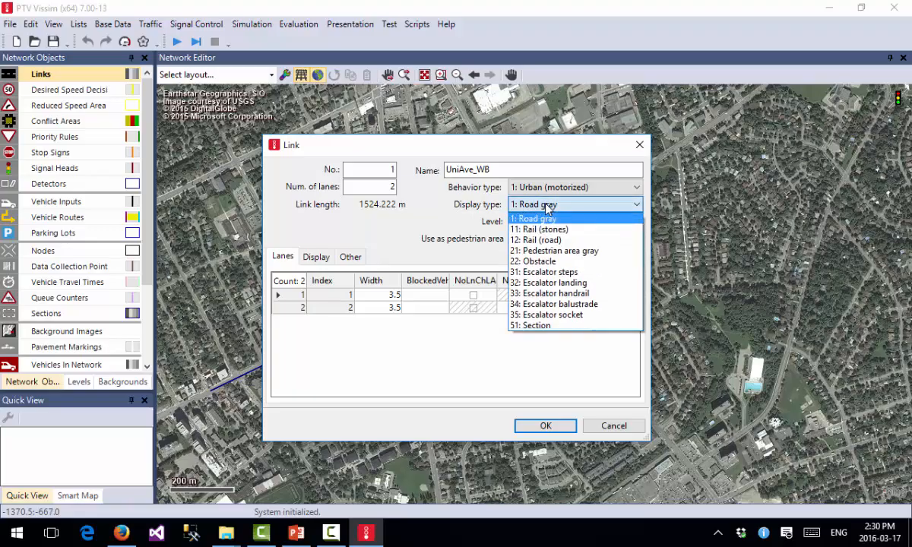
{"action": "left_click", "coordinate": [547, 207]}
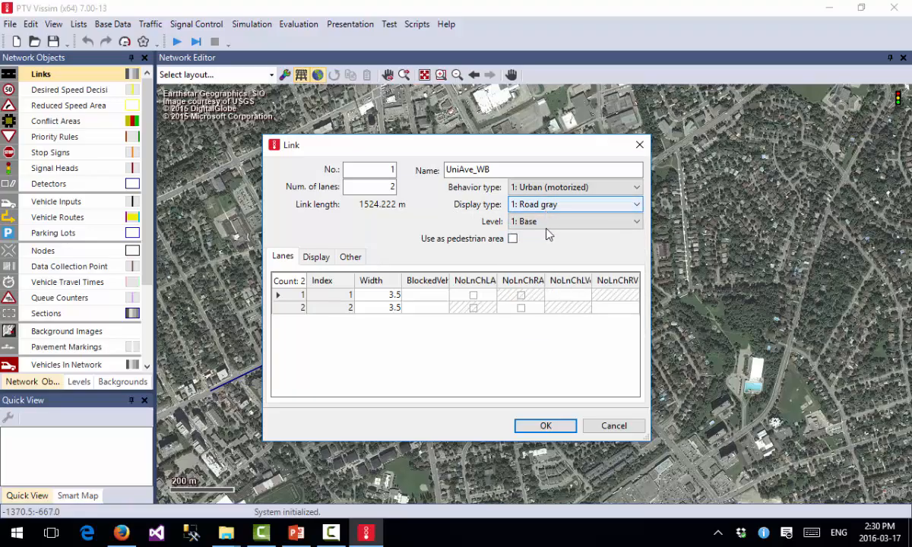
- Check both lane entries and lane 1's blocked vehicle class options without blocking any, and accept the link settings
{"action": "left_click", "coordinate": [294, 297]}
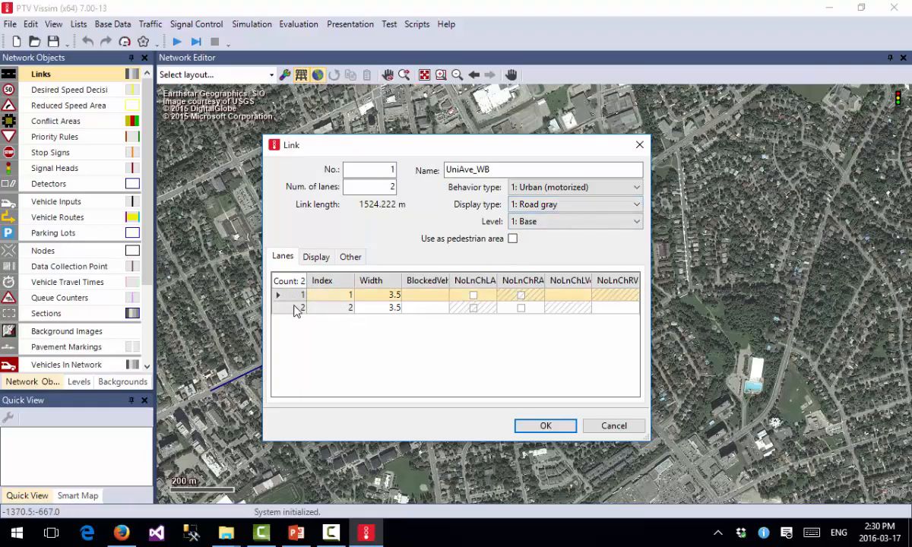
{"action": "left_click", "coordinate": [295, 308]}
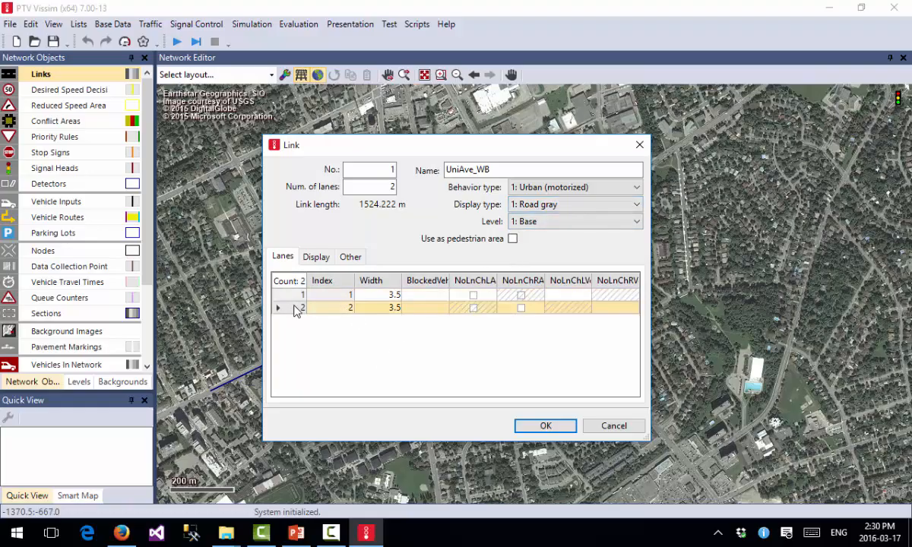
{"action": "left_click", "coordinate": [444, 295]}
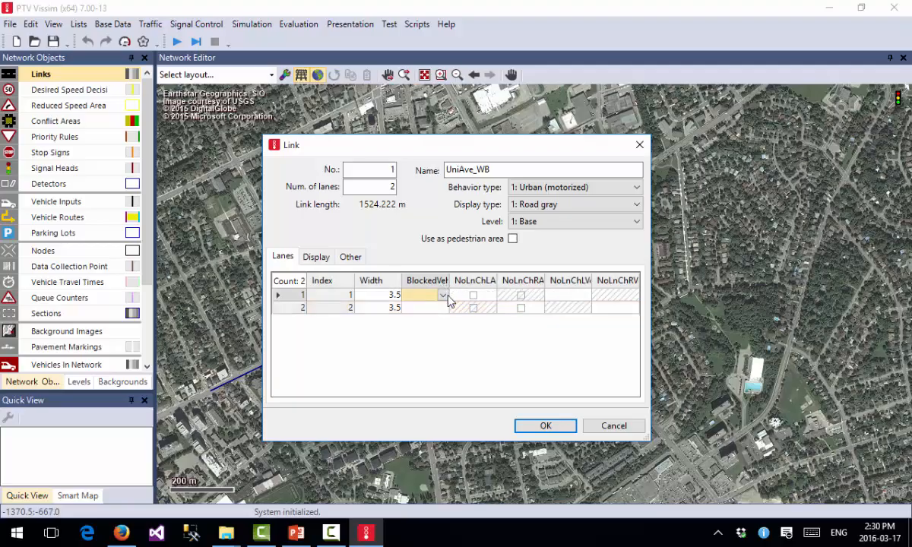
{"action": "left_click", "coordinate": [444, 296]}
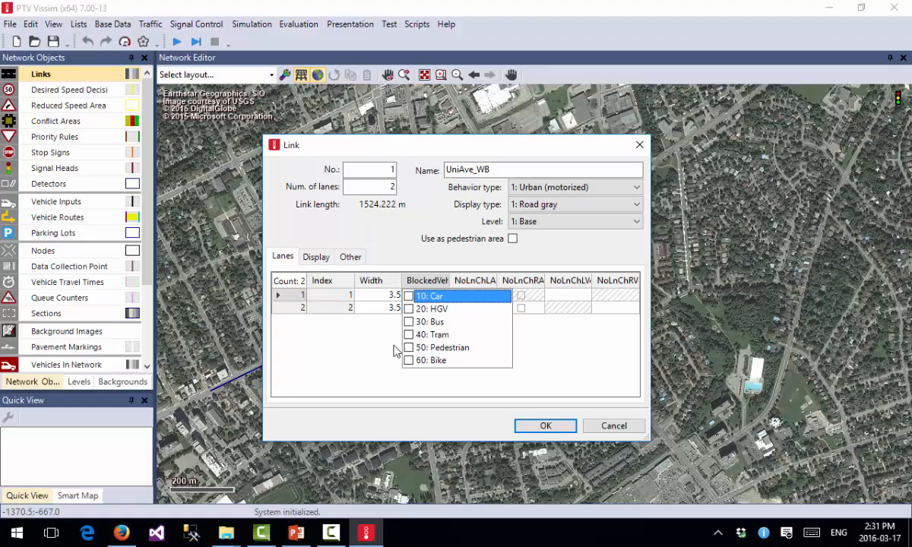
{"action": "left_click", "coordinate": [327, 334]}
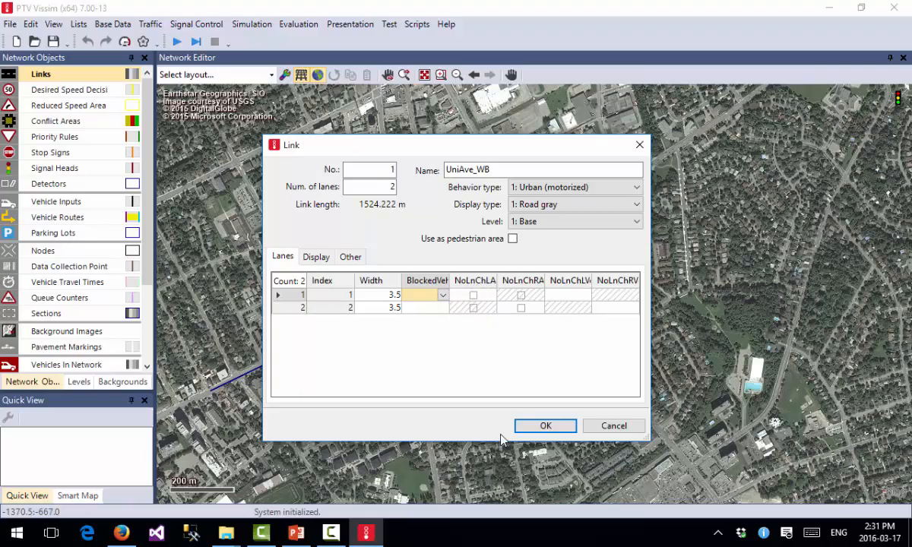
{"action": "left_click", "coordinate": [539, 426]}
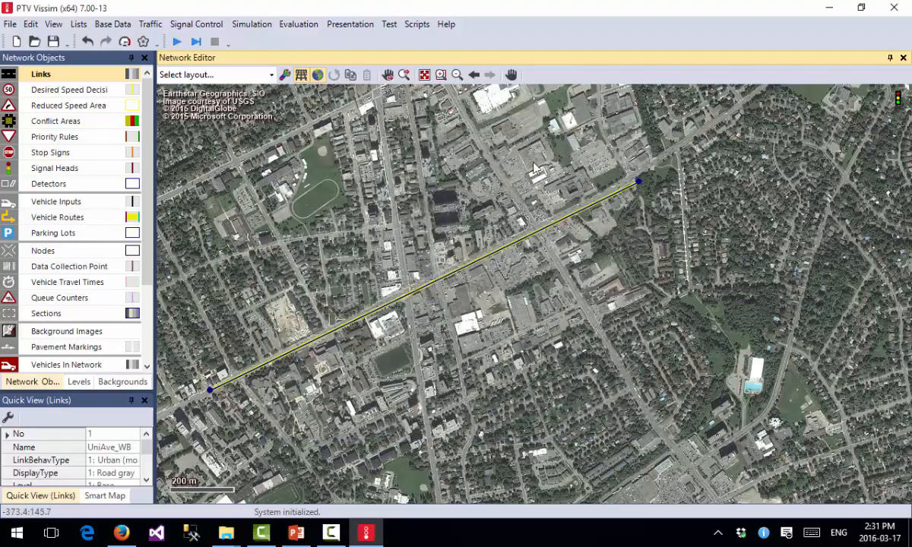
- Turn off wireframe mode and move the UniAve_WB link north onto the westbound lanes at the large intersection
{"action": "scroll", "coordinate": [517, 163], "scroll_direction": "up", "scroll_amount": 2}
{"action": "scroll", "coordinate": [585, 270], "scroll_direction": "up", "scroll_amount": 4}
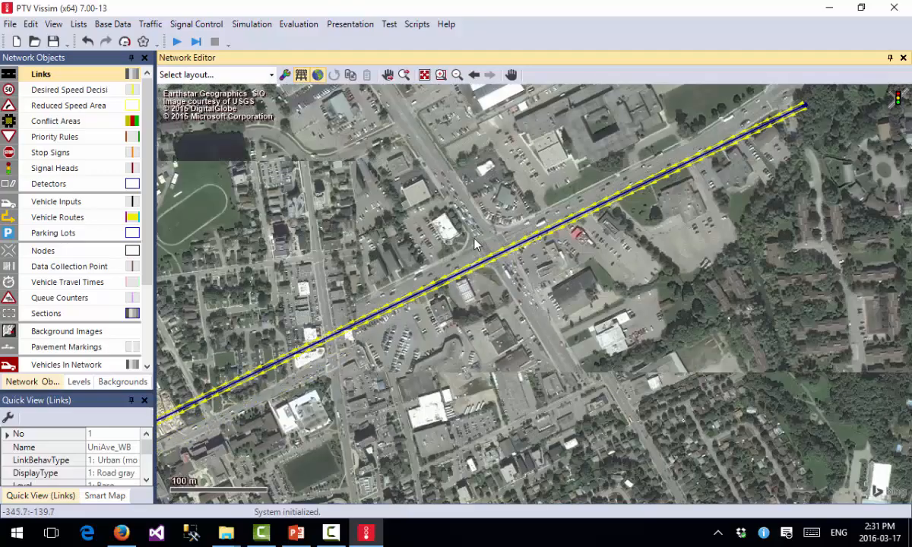
{"action": "scroll", "coordinate": [490, 262], "scroll_direction": "up", "scroll_amount": 2}
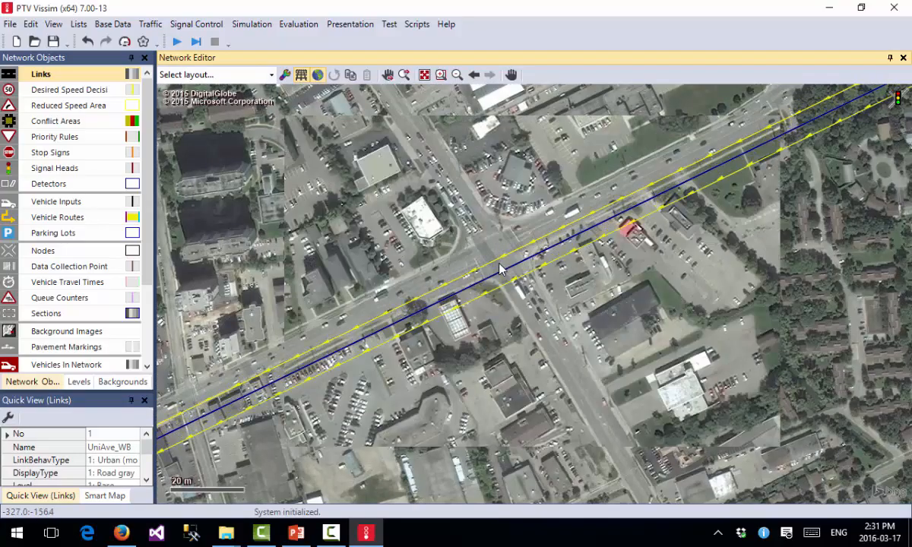
{"action": "scroll", "coordinate": [491, 274], "scroll_direction": "up", "scroll_amount": 2}
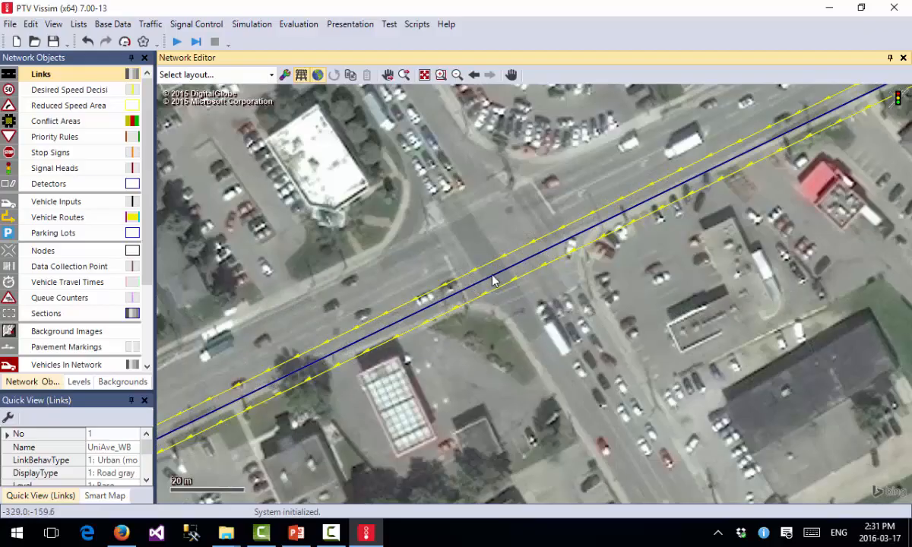
{"action": "key", "text": "ctrl+a"}
{"action": "left_click_drag", "start_coordinate": [479, 309], "coordinate": [427, 273]}
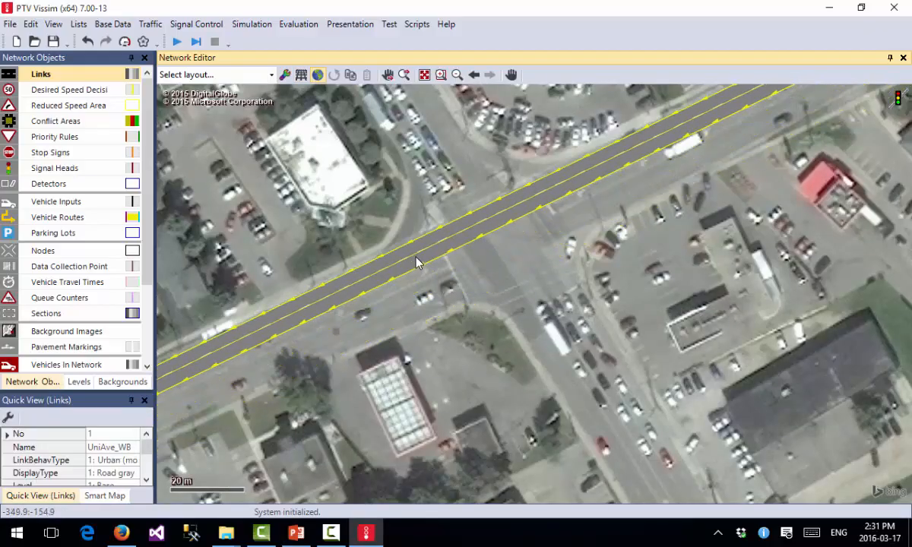
- Compare the link's alignment in wireframe and solid display, and nudge it slightly south within the westbound lanes
{"action": "key", "text": "ctrl+a"}
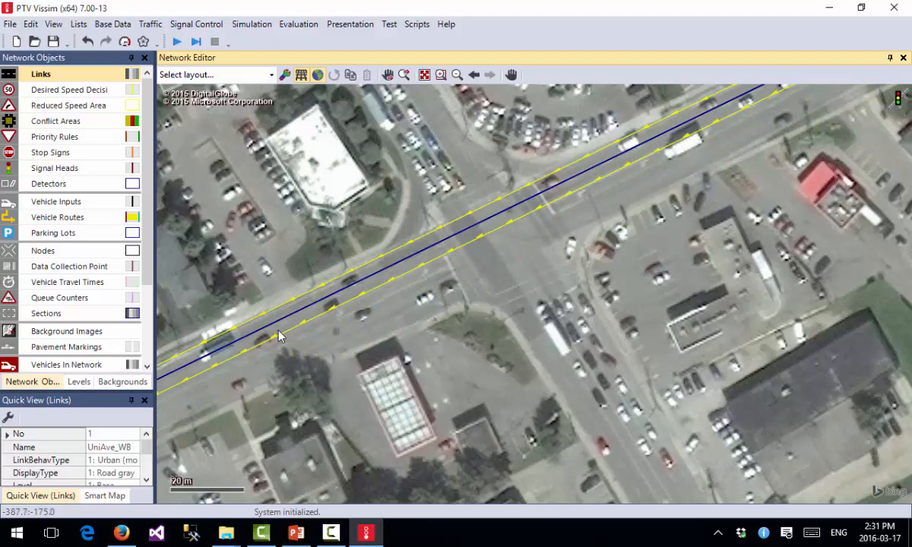
{"action": "key", "text": "ctrl+a"}
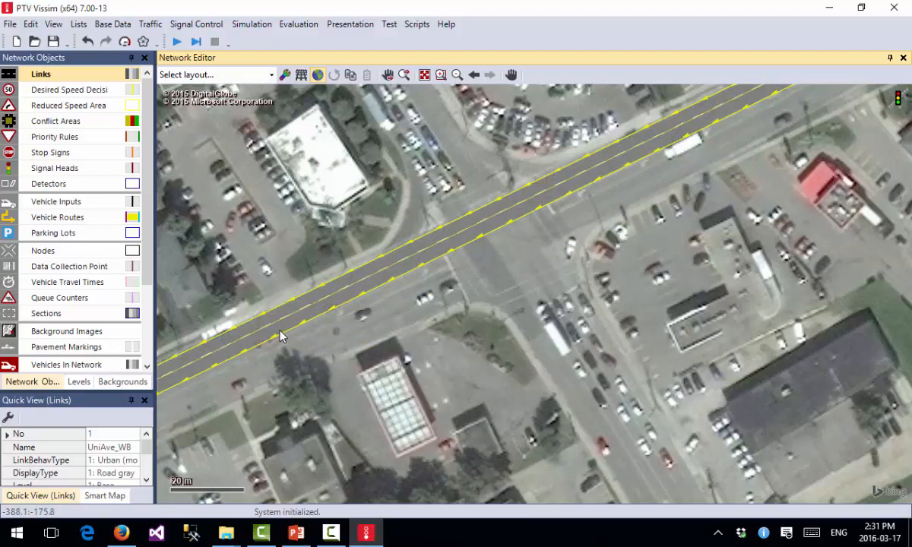
{"action": "left_click_drag", "start_coordinate": [282, 318], "coordinate": [285, 322]}
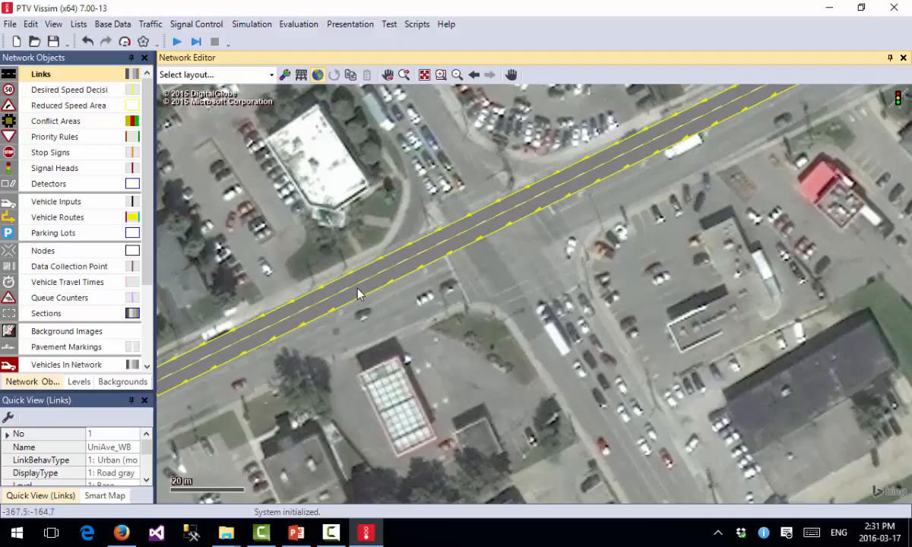
{"action": "scroll", "coordinate": [532, 171], "scroll_direction": "down", "scroll_amount": 5}
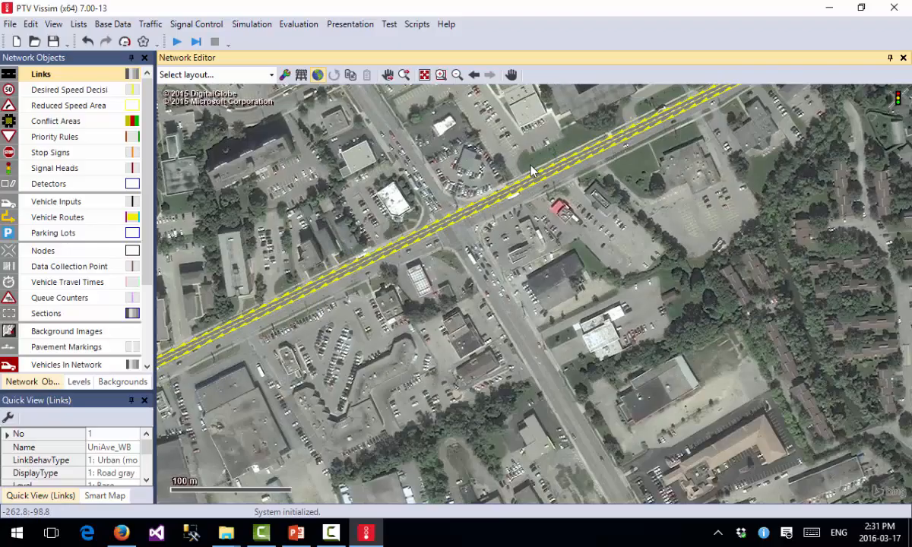
- Add a point near the UniAve_WB link's eastern end, and shift the end and the point to follow the road's bend
{"action": "left_click_drag", "start_coordinate": [531, 166], "coordinate": [404, 241]}
{"action": "left_click_drag", "start_coordinate": [642, 201], "coordinate": [567, 330]}
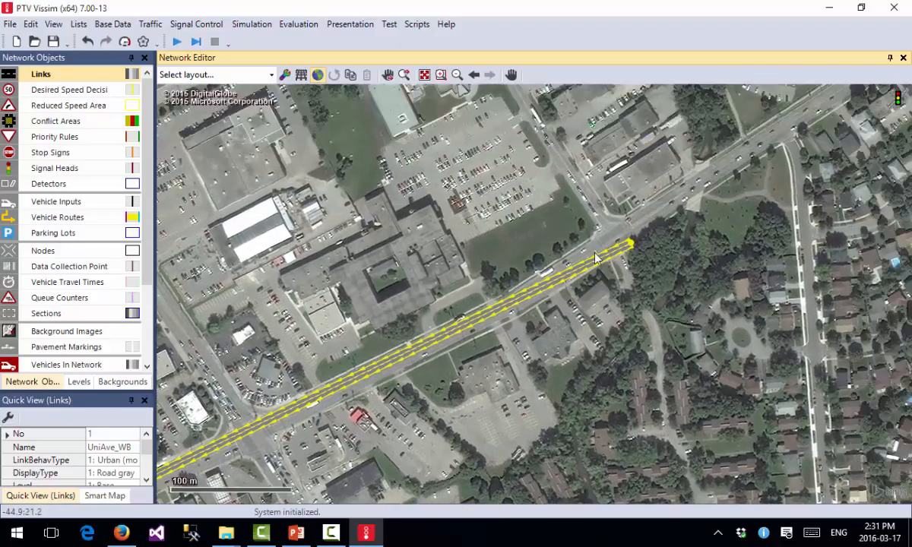
{"action": "scroll", "coordinate": [590, 247], "scroll_direction": "up", "scroll_amount": 2}
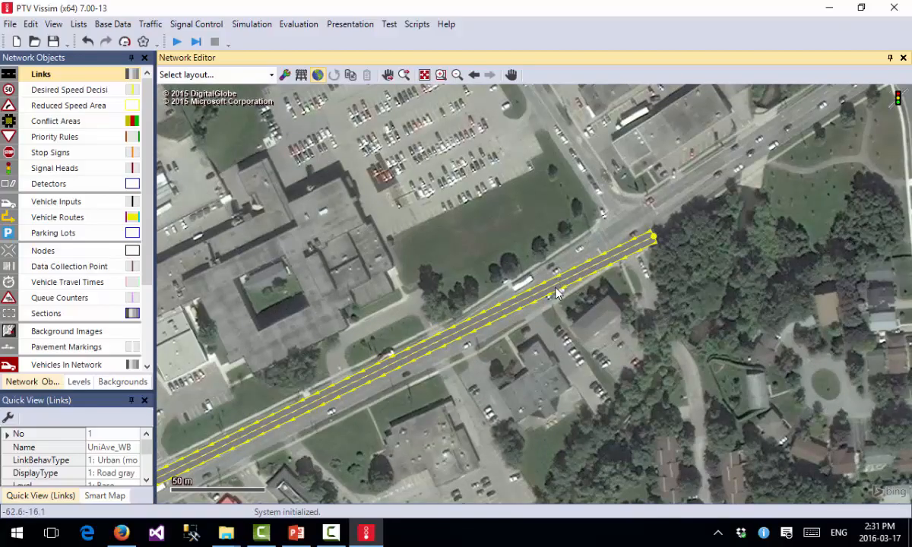
{"action": "right_click", "coordinate": [555, 293]}
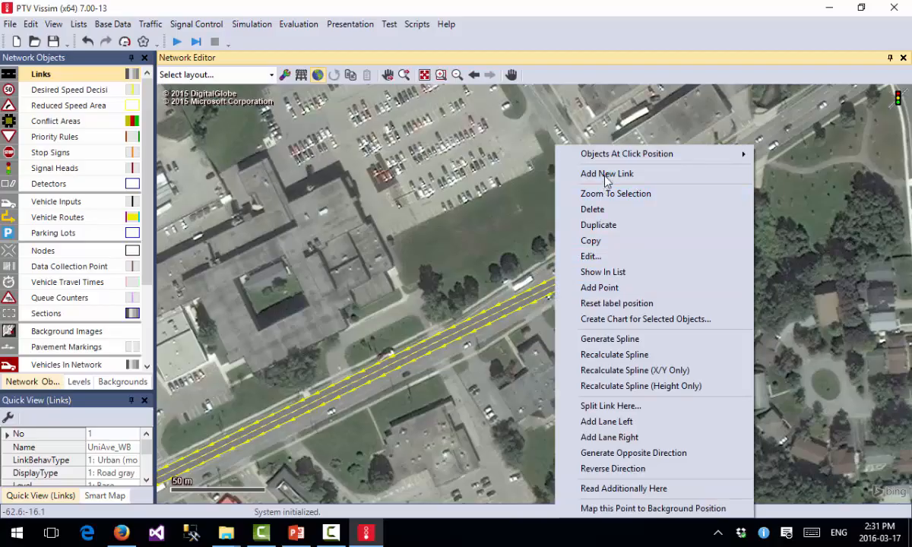
{"action": "left_click", "coordinate": [614, 288]}
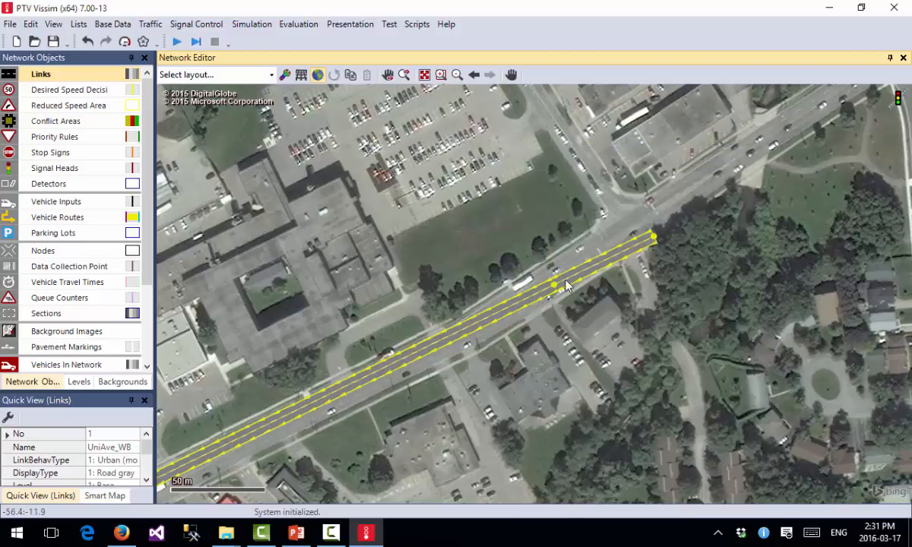
{"action": "left_click_drag", "start_coordinate": [614, 257], "coordinate": [632, 229]}
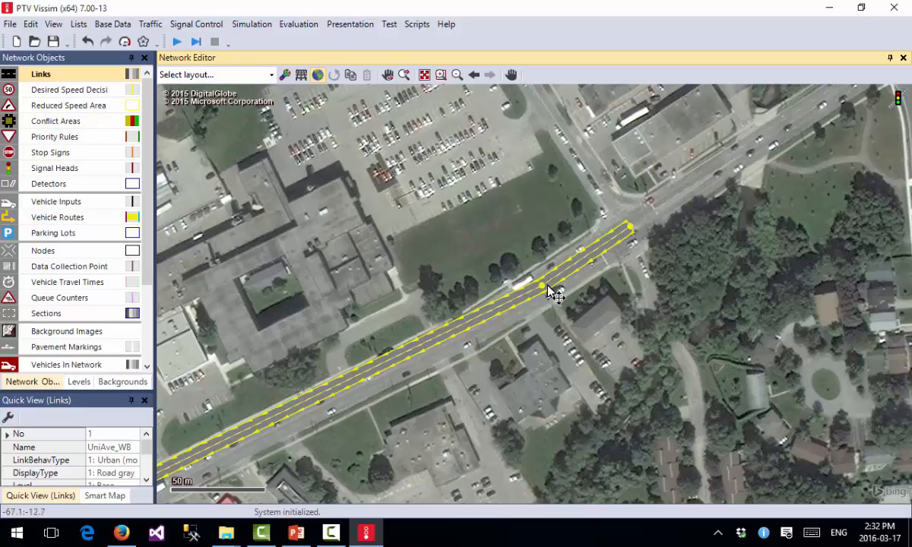
{"action": "left_click_drag", "start_coordinate": [549, 291], "coordinate": [508, 305]}
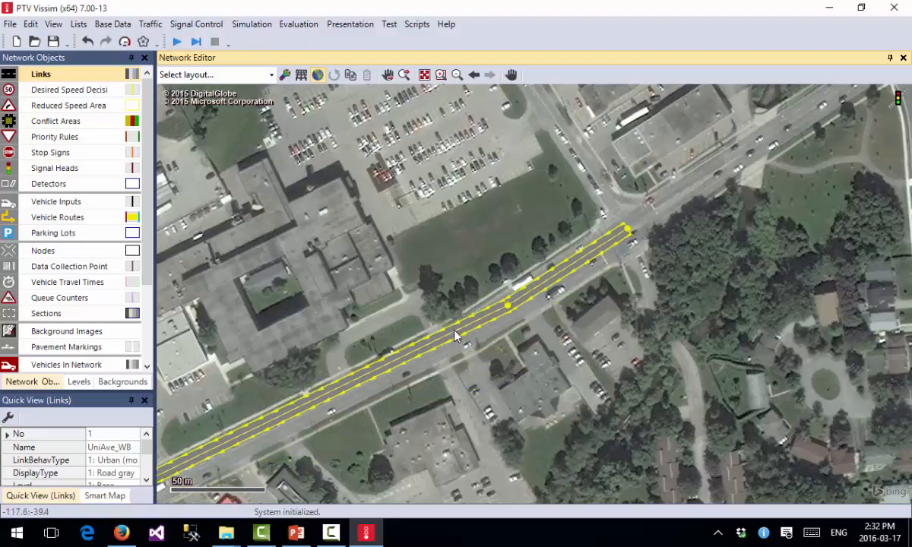
{"action": "right_click", "coordinate": [438, 349]}
{"action": "right_click", "coordinate": [431, 346]}
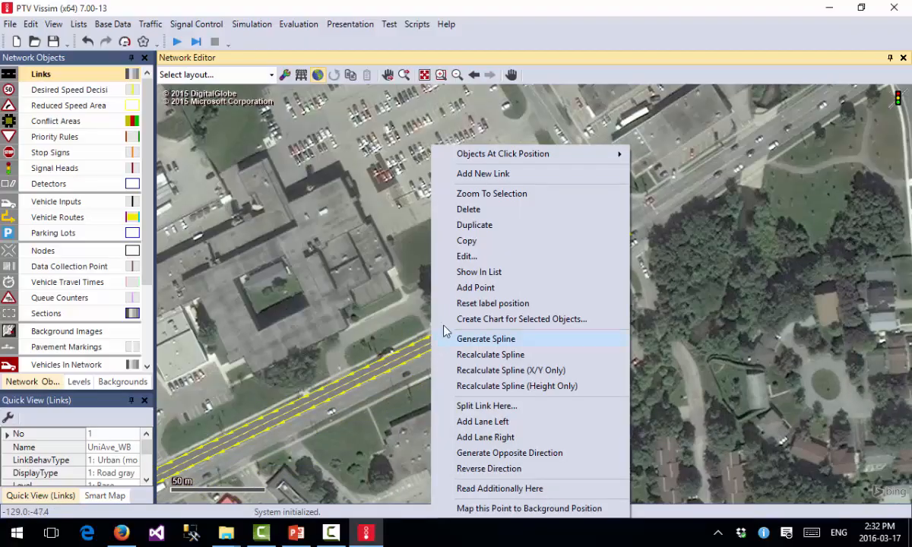
{"action": "left_click", "coordinate": [477, 176]}
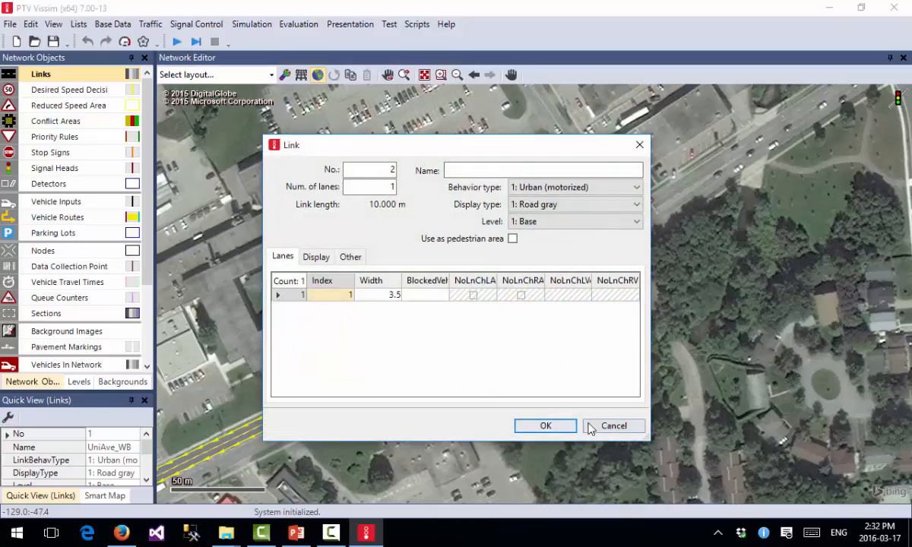
{"action": "left_click", "coordinate": [589, 428]}
- Add another point to the UniAve_WB link just west of the first, pull it southwest to form a bend, and shift the whole link northeast
{"action": "right_click", "coordinate": [492, 317]}
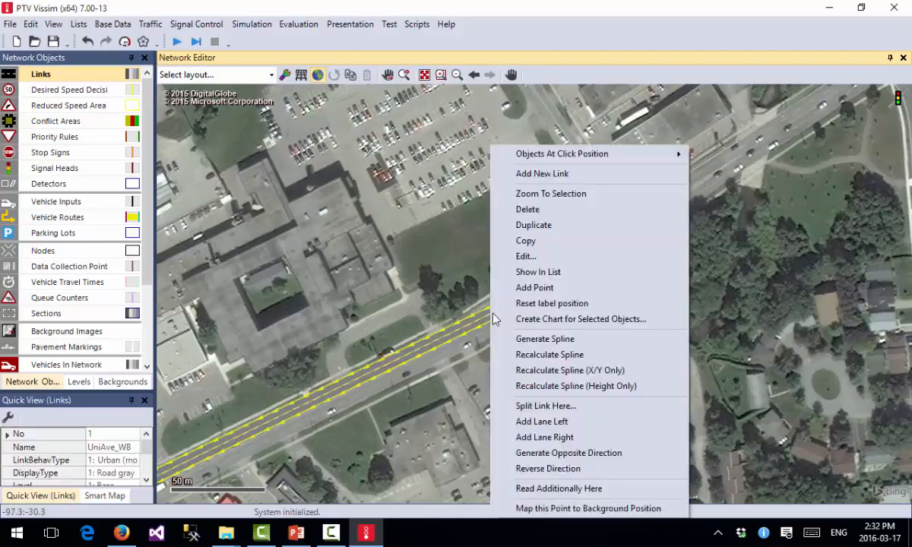
{"action": "left_click", "coordinate": [548, 295]}
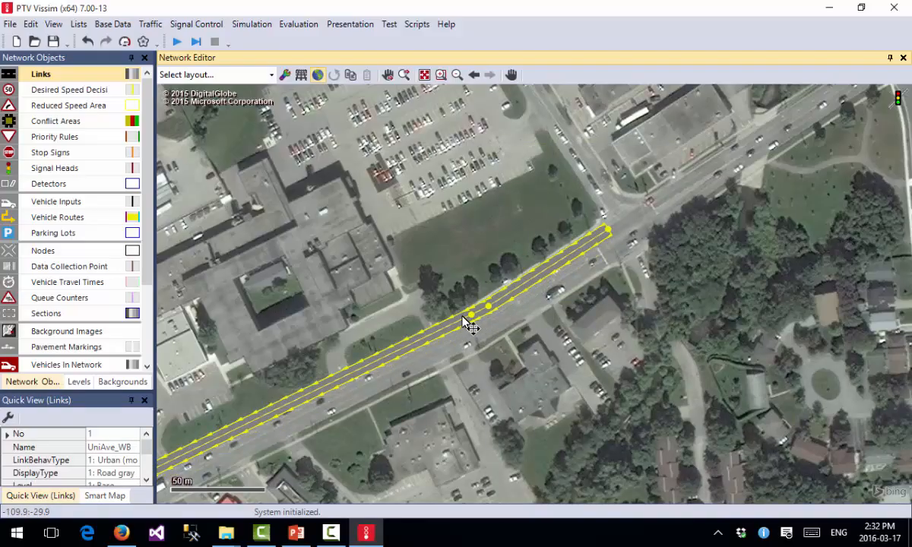
{"action": "left_click_drag", "start_coordinate": [463, 318], "coordinate": [434, 391]}
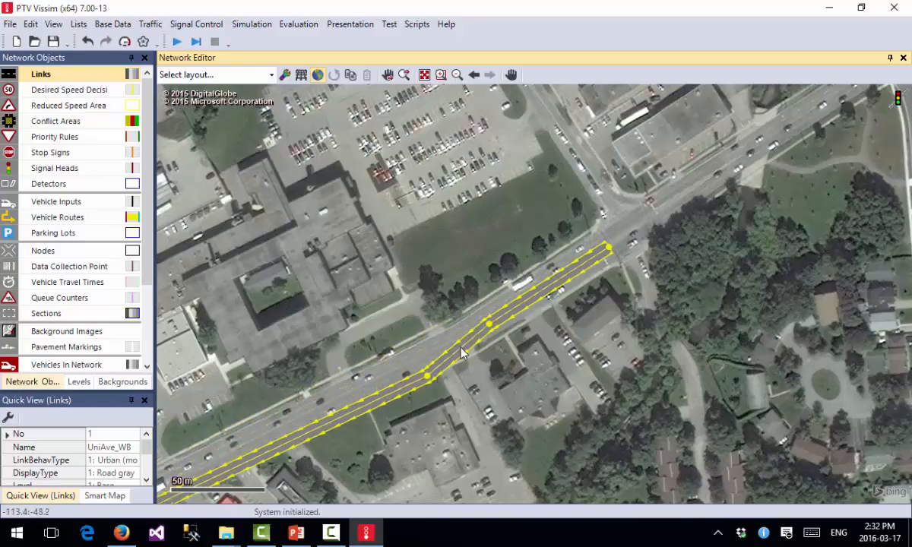
{"action": "right_click", "coordinate": [460, 348]}
{"action": "left_click", "coordinate": [422, 337]}
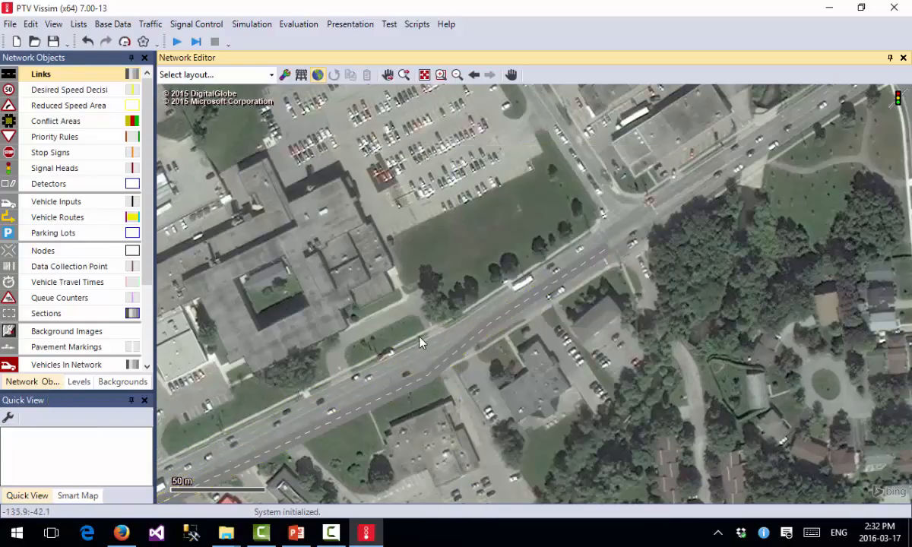
{"action": "left_click", "coordinate": [467, 339]}
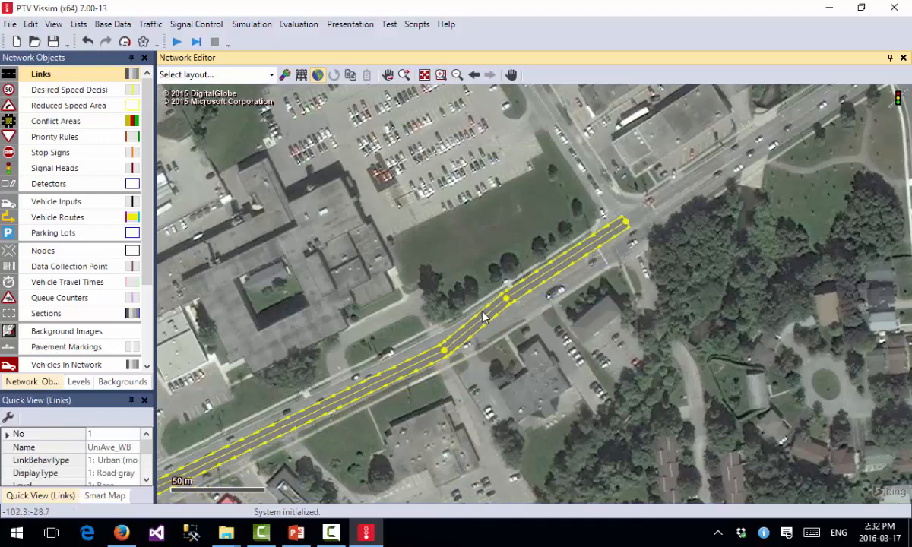
{"action": "scroll", "coordinate": [381, 189], "scroll_direction": "down", "scroll_amount": 1}
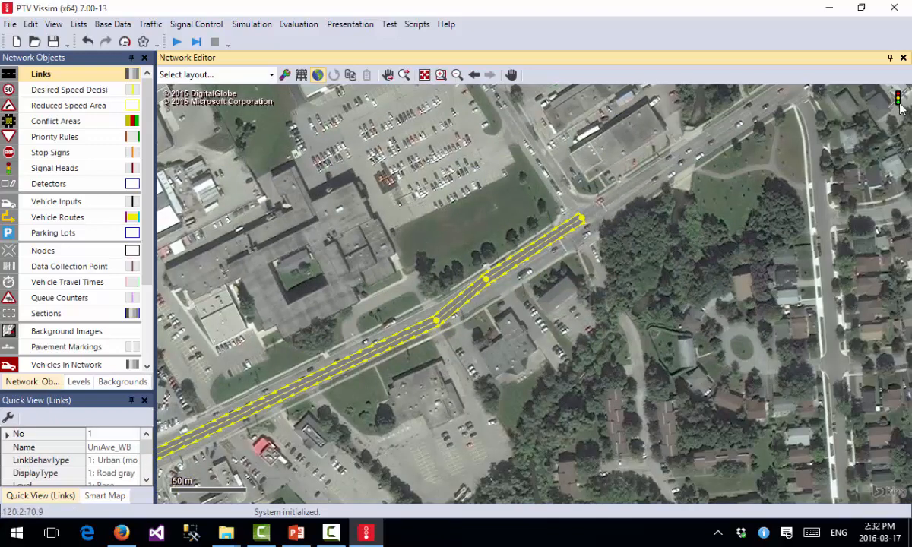
- Switch to the desktop and open the file location of the PTV Vissim 7 - 64 bit shortcut
{"action": "left_click", "coordinate": [830, 7]}
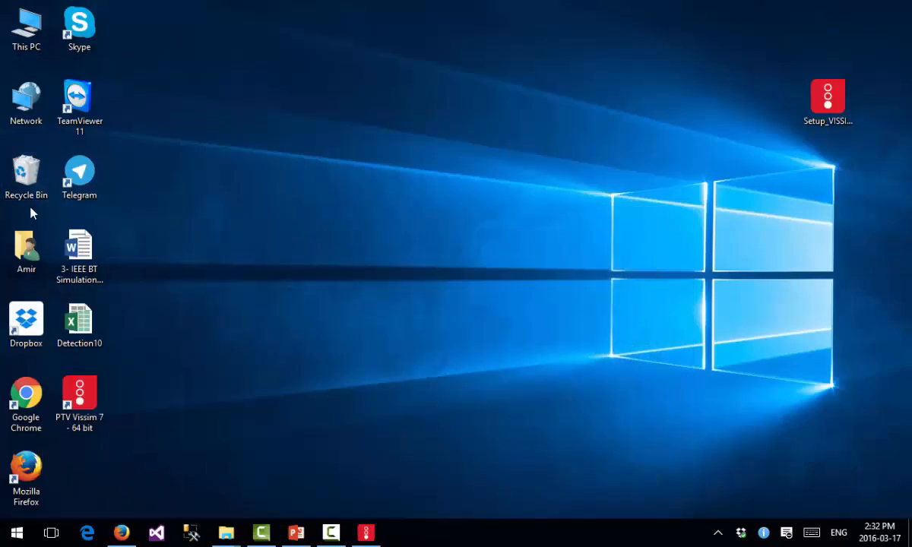
{"action": "left_click", "coordinate": [76, 404]}
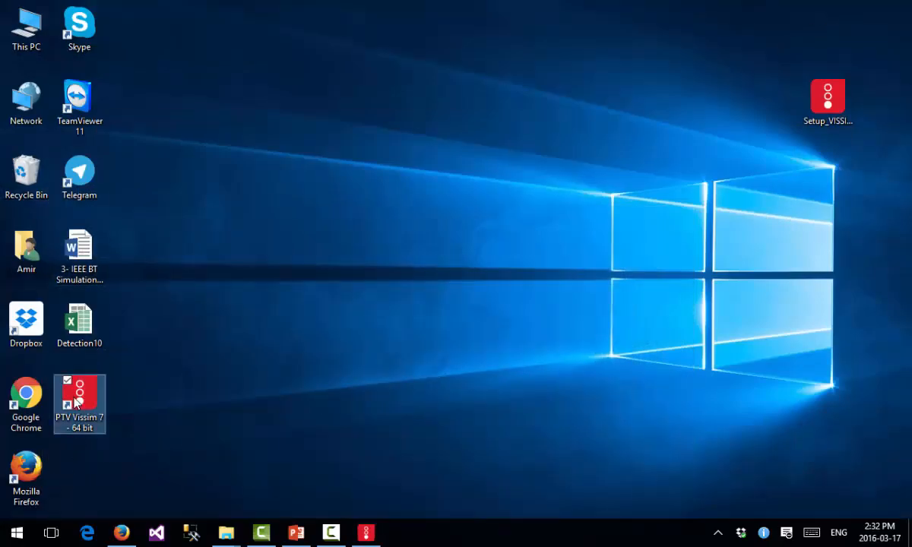
{"action": "right_click", "coordinate": [76, 404]}
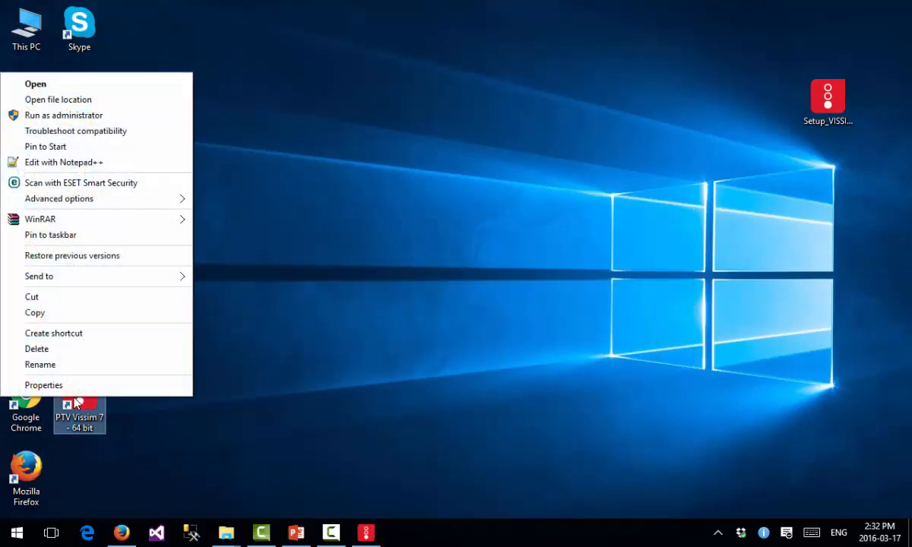
{"action": "left_click", "coordinate": [82, 100]}
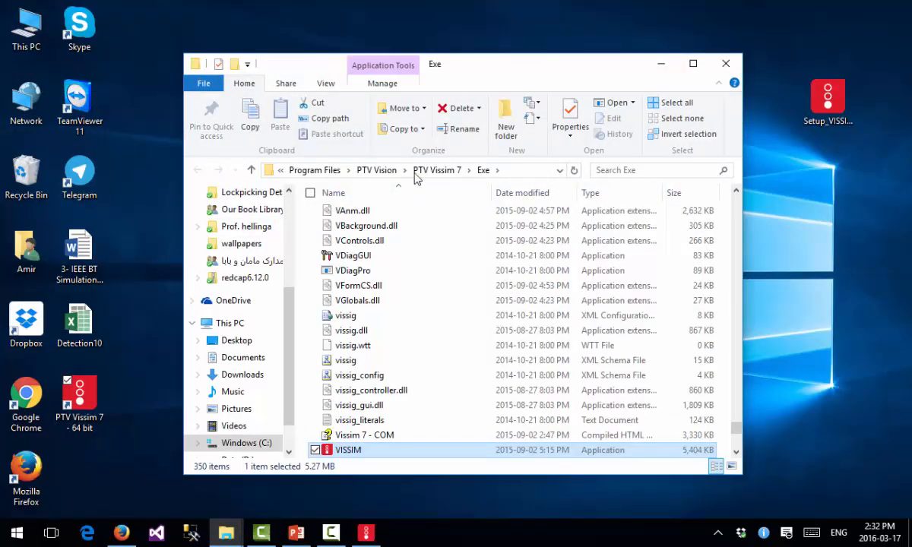
- Open Vissim 7 - Manual from the Doc\Eng folder of PTV Vissim 7, look at its first pages, and minimize it
{"action": "left_click", "coordinate": [433, 170]}
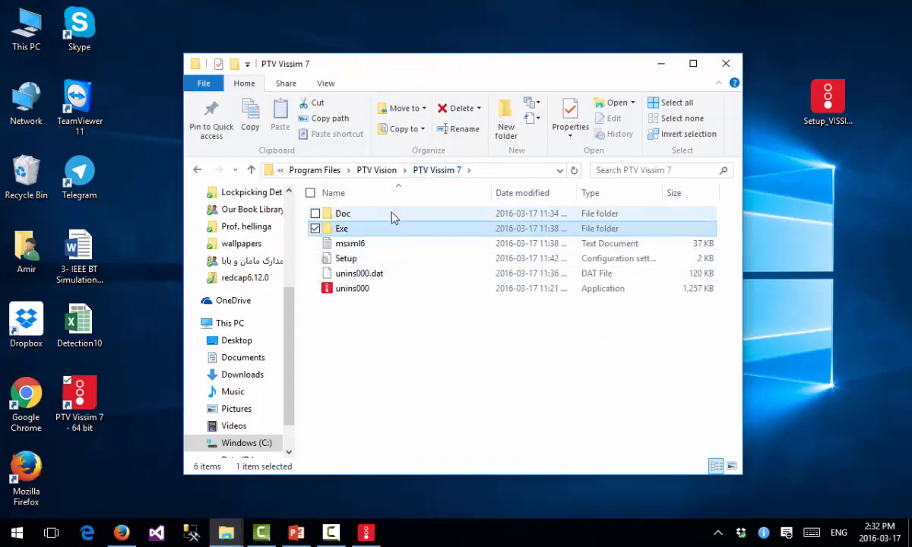
{"action": "double_click", "coordinate": [368, 214]}
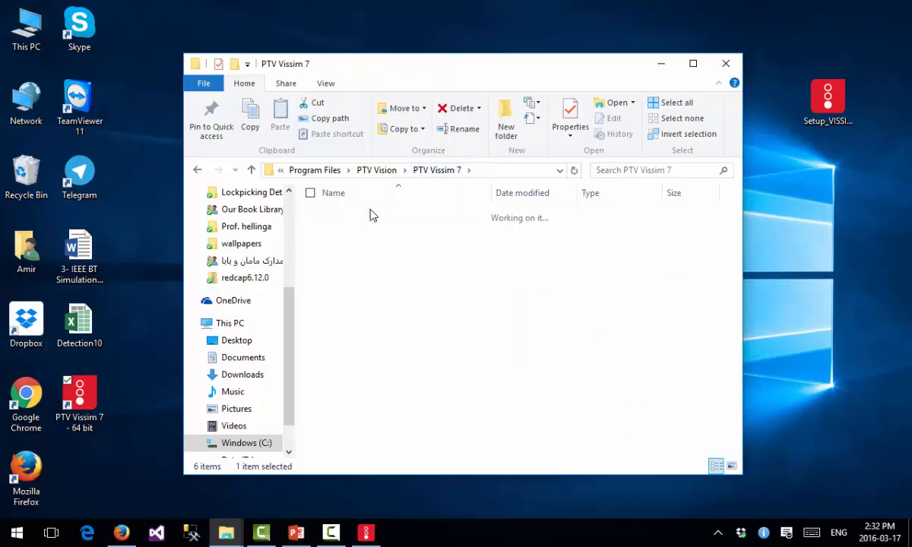
{"action": "double_click", "coordinate": [363, 229]}
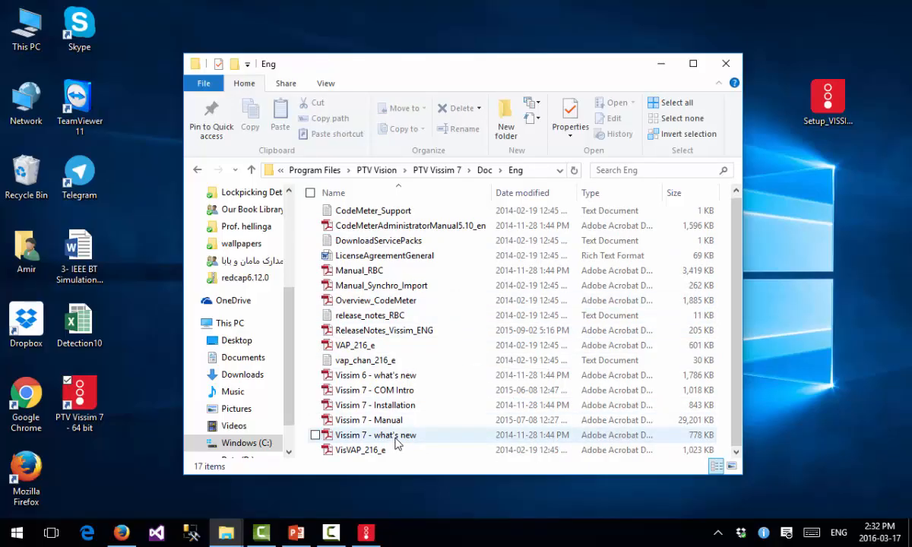
{"action": "double_click", "coordinate": [381, 425]}
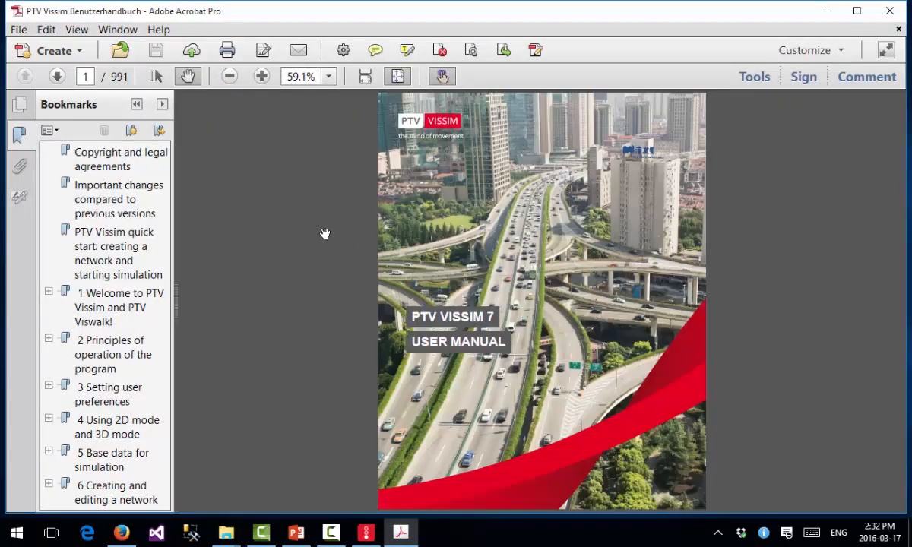
{"action": "scroll", "coordinate": [304, 279], "scroll_direction": "down", "scroll_amount": 1}
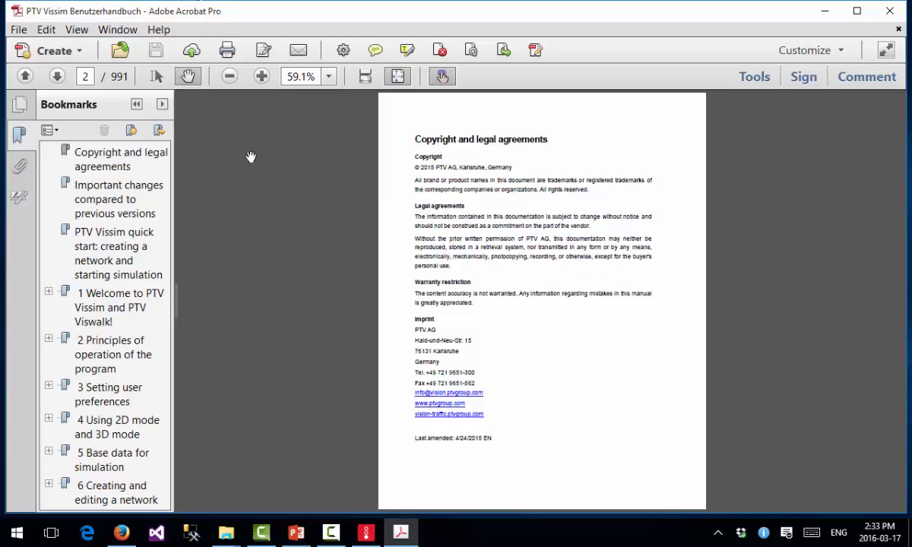
{"action": "left_click", "coordinate": [827, 12]}
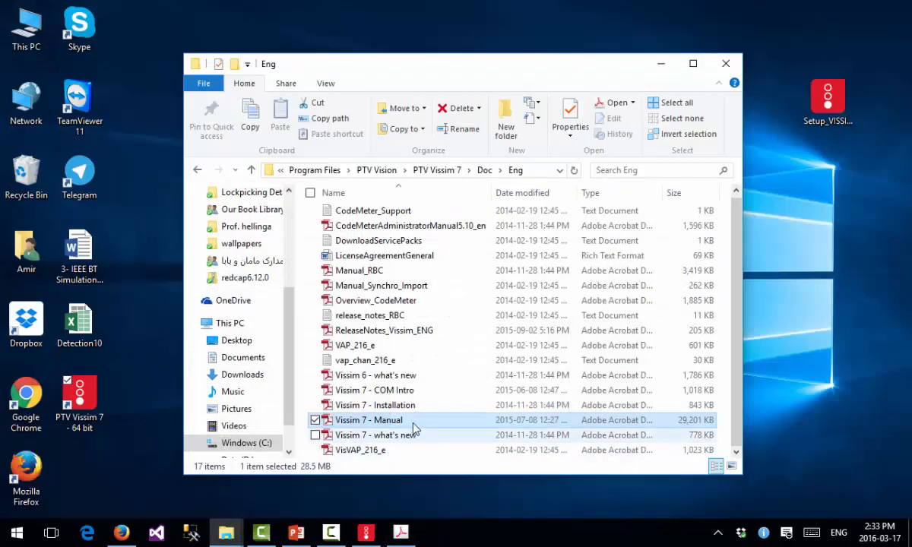
- Point out the Vissim 7 - COM Intro document and return to the PTV Vissim 7 folder
{"action": "left_click", "coordinate": [376, 390]}
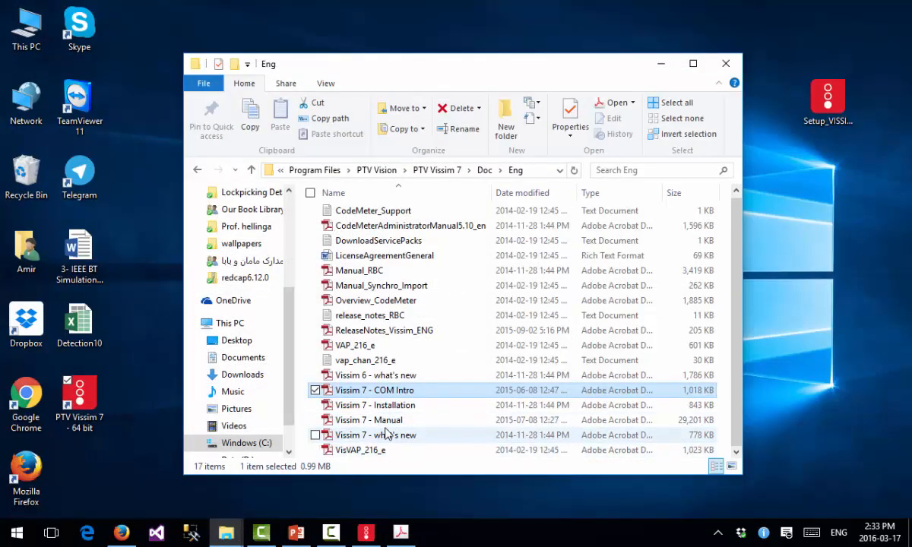
{"action": "left_click", "coordinate": [439, 171]}
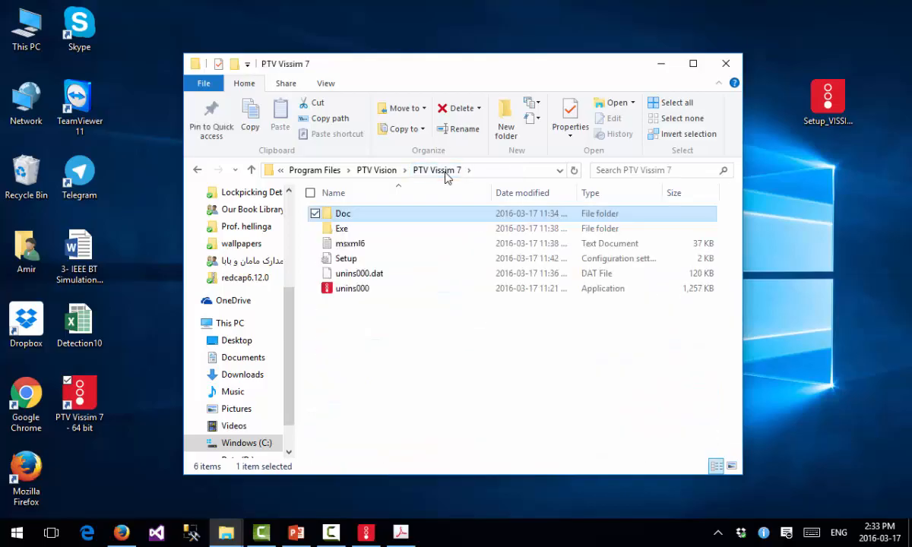
{"action": "left_click", "coordinate": [383, 172]}
{"action": "double_click", "coordinate": [368, 214]}
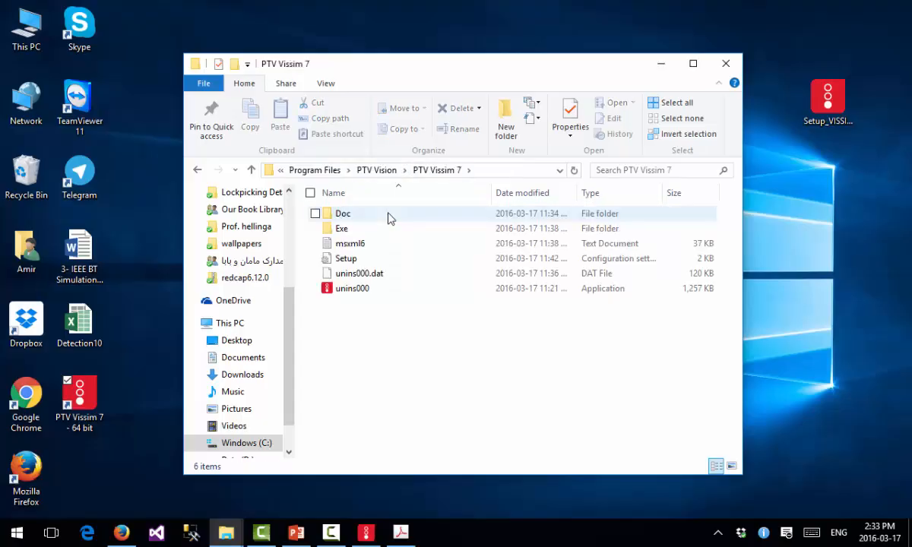
- Look through the files in the Exe folder, return to the PTV Vissim 7 folder, and minimize the file window
{"action": "double_click", "coordinate": [385, 228]}
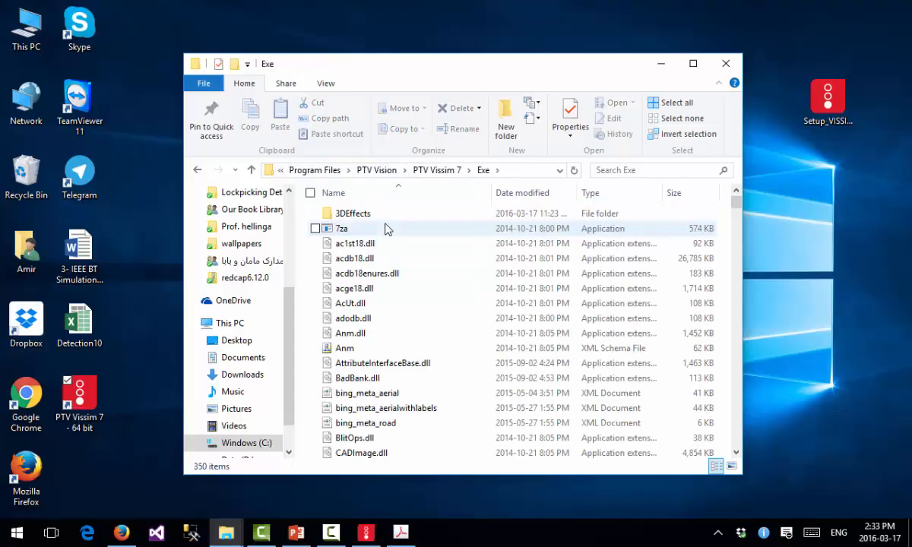
{"action": "scroll", "coordinate": [385, 227], "scroll_direction": "down", "scroll_amount": 1}
{"action": "scroll", "coordinate": [385, 228], "scroll_direction": "down", "scroll_amount": 1}
{"action": "scroll", "coordinate": [385, 228], "scroll_direction": "up", "scroll_amount": 2}
{"action": "scroll", "coordinate": [385, 228], "scroll_direction": "down", "scroll_amount": 13}
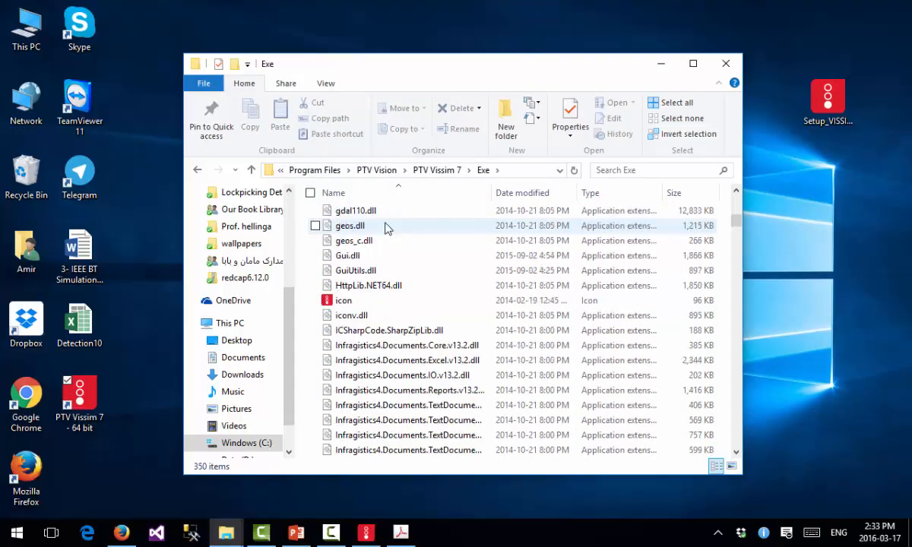
{"action": "left_click", "coordinate": [437, 170]}
{"action": "left_click", "coordinate": [437, 171]}
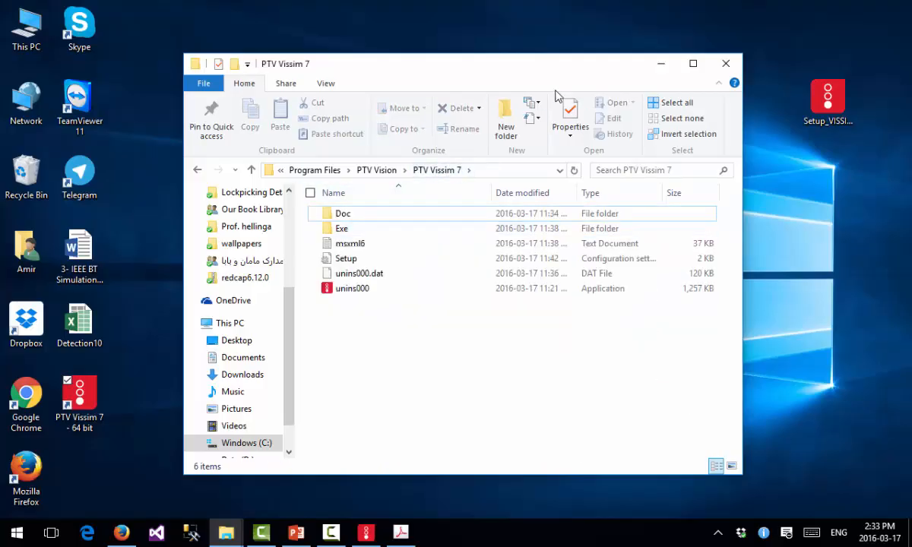
{"action": "left_click", "coordinate": [656, 65]}
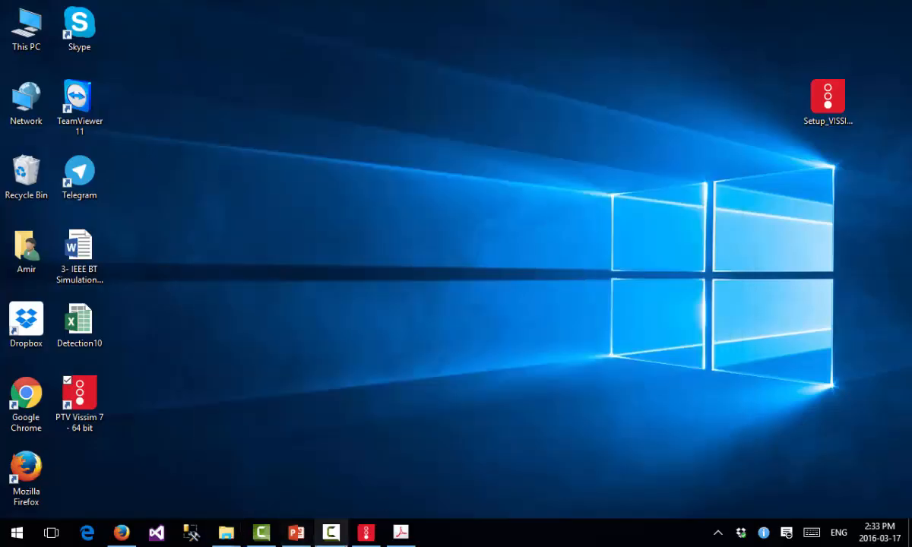
- Switch back to Vissim and add a new vehicle input to the UniAve_WB link
{"action": "left_click", "coordinate": [366, 532]}
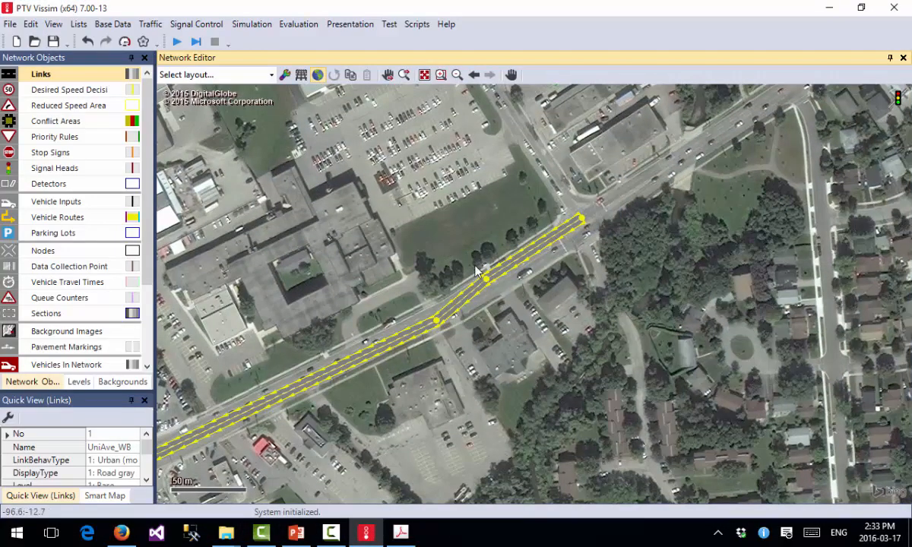
{"action": "left_click_drag", "start_coordinate": [452, 325], "coordinate": [672, 264]}
{"action": "left_click_drag", "start_coordinate": [522, 329], "coordinate": [670, 250]}
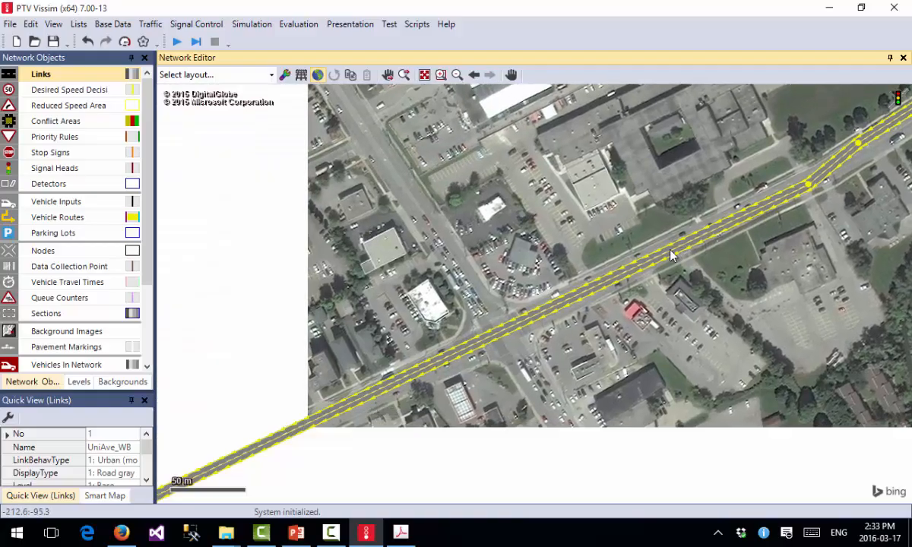
{"action": "left_click_drag", "start_coordinate": [799, 281], "coordinate": [625, 193]}
{"action": "scroll", "coordinate": [625, 193], "scroll_direction": "down", "scroll_amount": 1}
{"action": "left_click_drag", "start_coordinate": [690, 198], "coordinate": [579, 283]}
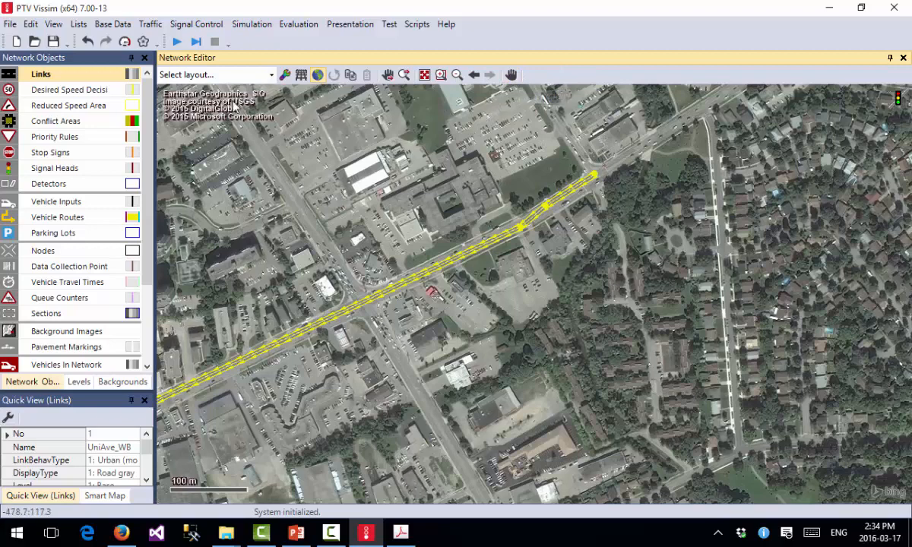
{"action": "left_click", "coordinate": [57, 201]}
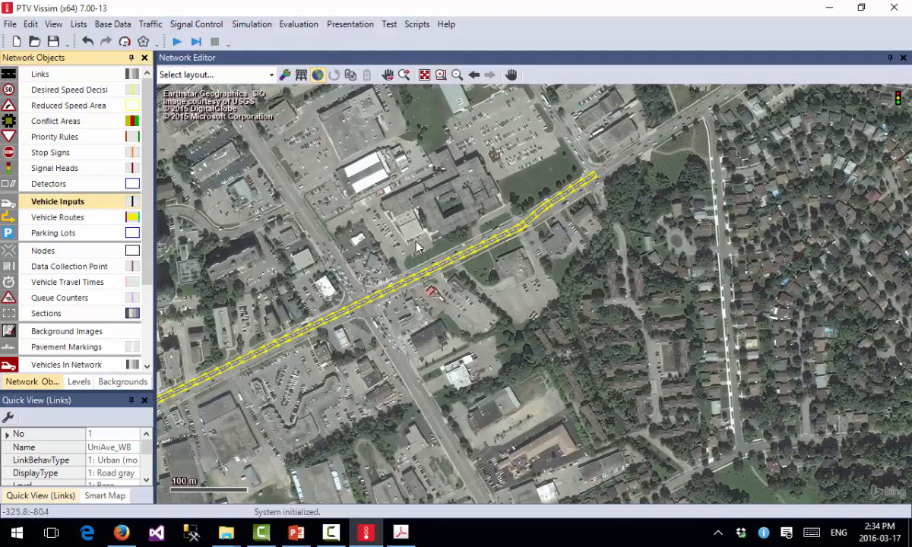
{"action": "left_click", "coordinate": [588, 189]}
{"action": "right_click", "coordinate": [589, 188]}
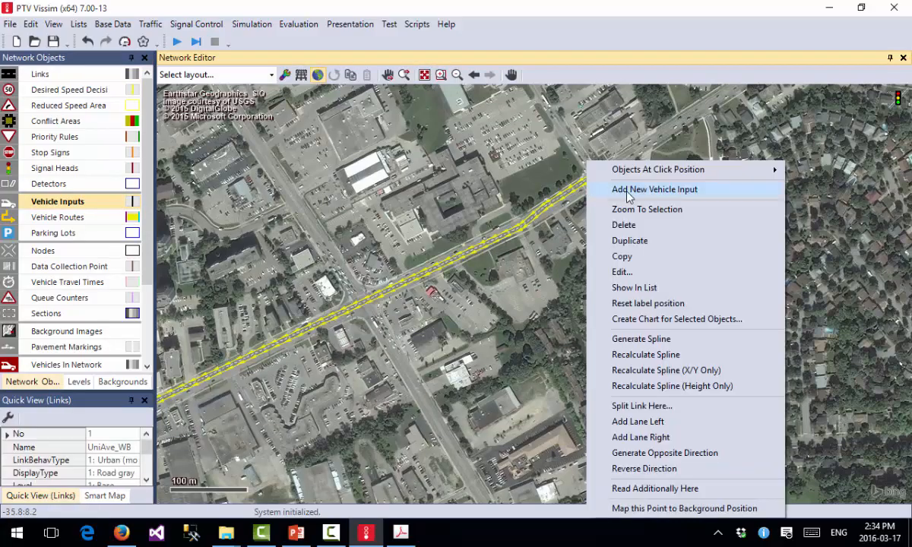
{"action": "left_click", "coordinate": [627, 196]}
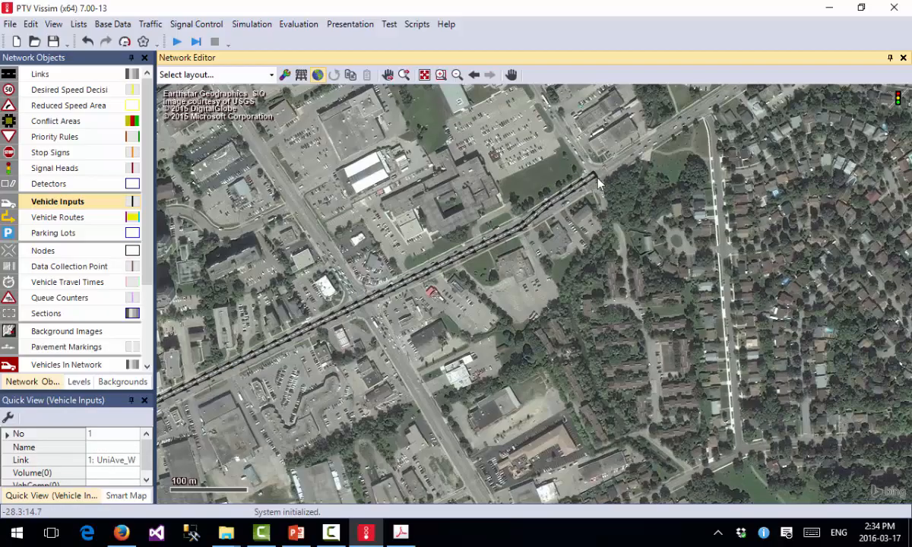
- Open the new input's Vehicle Inputs list, enlarge the list area, and name the input UNIWB VI
{"action": "scroll", "coordinate": [595, 181], "scroll_direction": "up", "scroll_amount": 4}
{"action": "scroll", "coordinate": [593, 171], "scroll_direction": "up", "scroll_amount": 2}
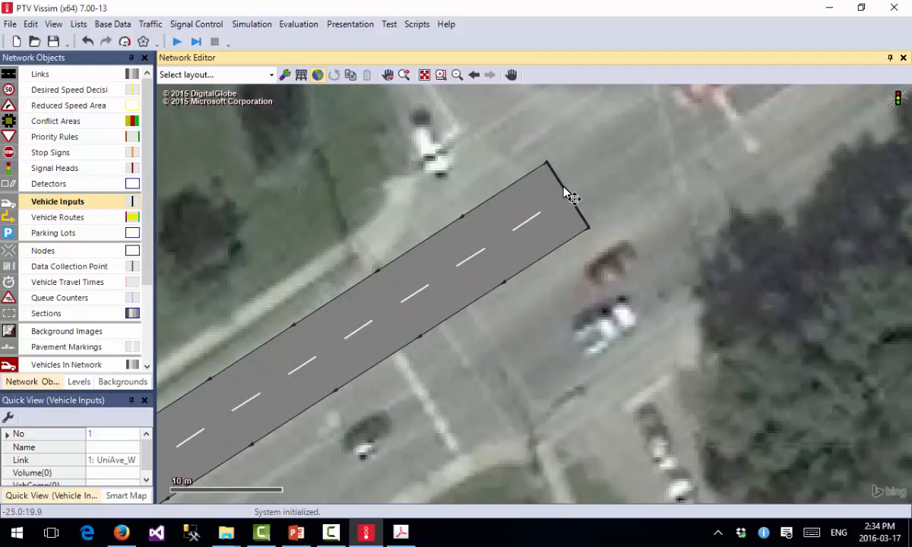
{"action": "double_click", "coordinate": [571, 198]}
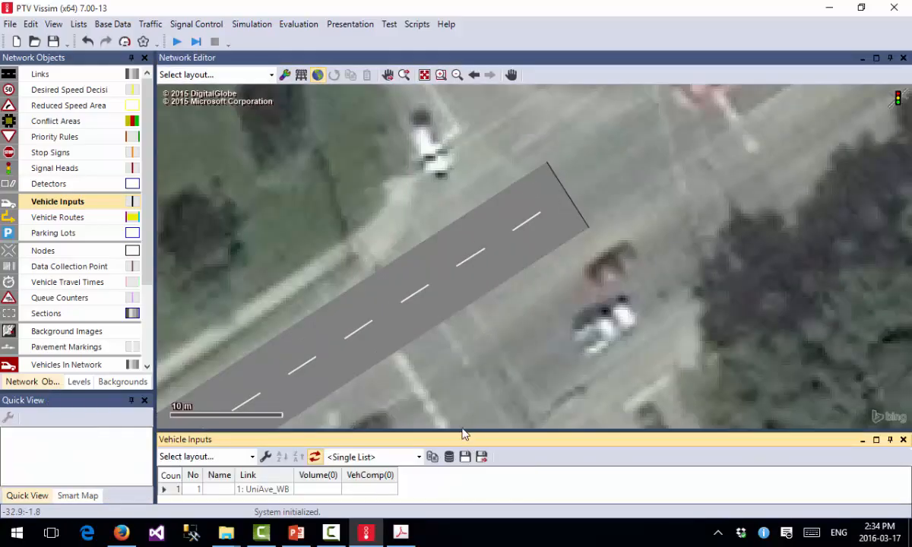
{"action": "left_click_drag", "start_coordinate": [468, 288], "coordinate": [468, 271]}
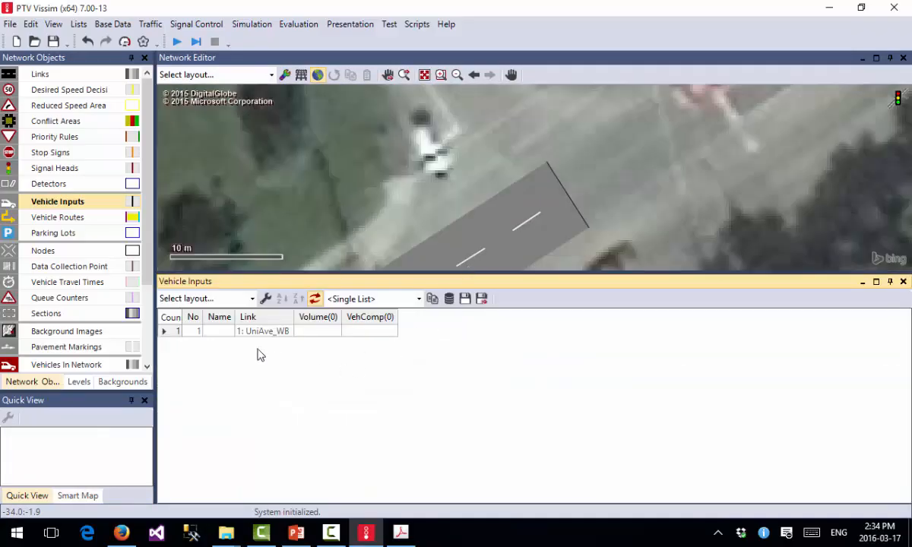
{"action": "left_click", "coordinate": [220, 339]}
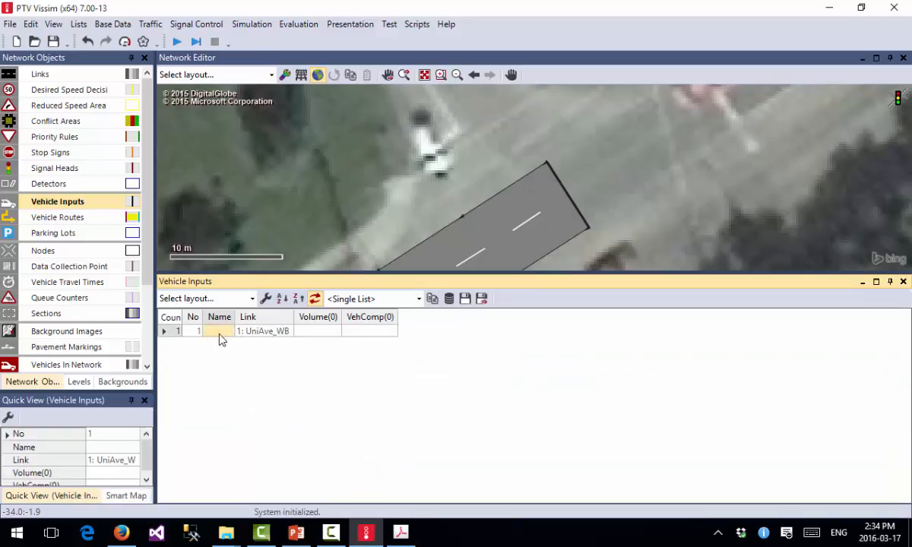
{"action": "left_click", "coordinate": [219, 333]}
{"action": "type", "text": "UNIWB VI"}
{"action": "key", "text": "Return"}
- Set the UNIWB VI input's volume to 1500 and keep its vehicle composition as 1: Default
{"action": "left_click", "coordinate": [325, 333]}
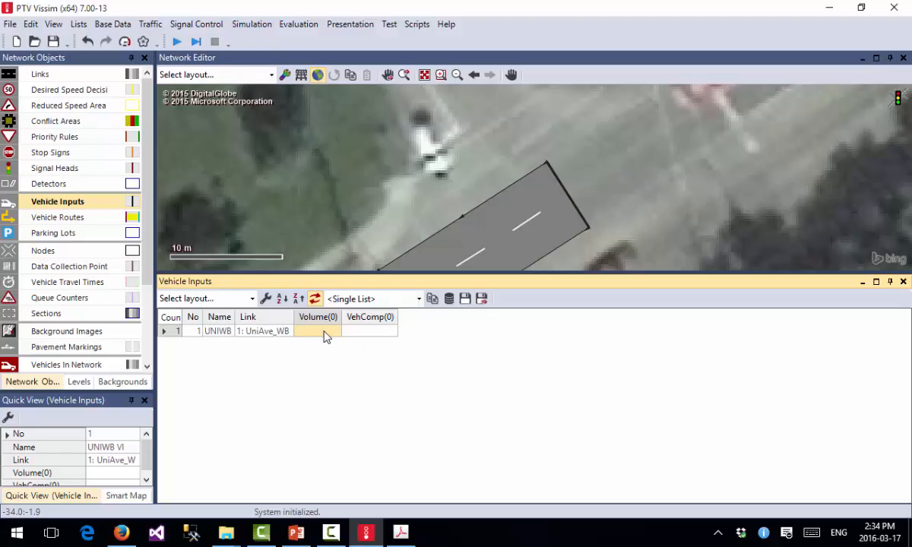
{"action": "left_click", "coordinate": [324, 332]}
{"action": "scroll", "coordinate": [337, 201], "scroll_direction": "down", "scroll_amount": 2}
{"action": "left_click_drag", "start_coordinate": [336, 205], "coordinate": [444, 137]}
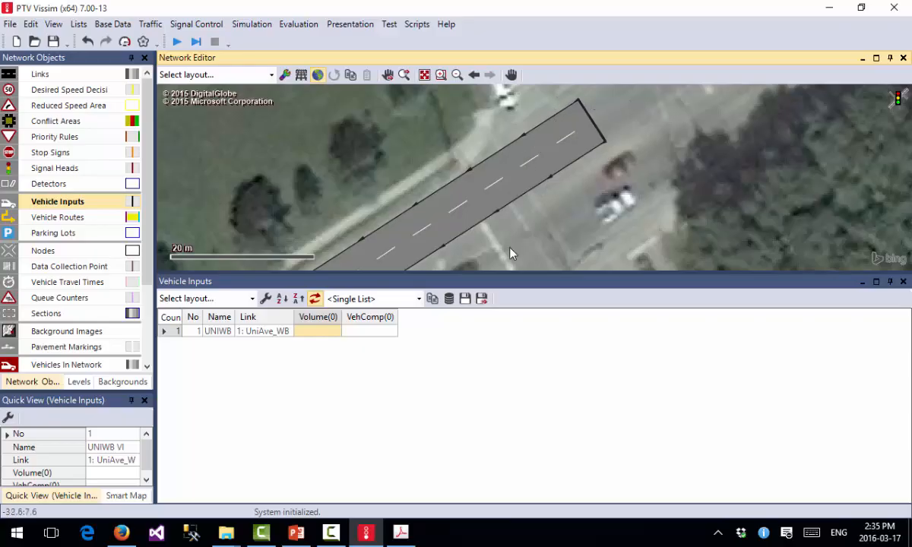
{"action": "left_click", "coordinate": [325, 333]}
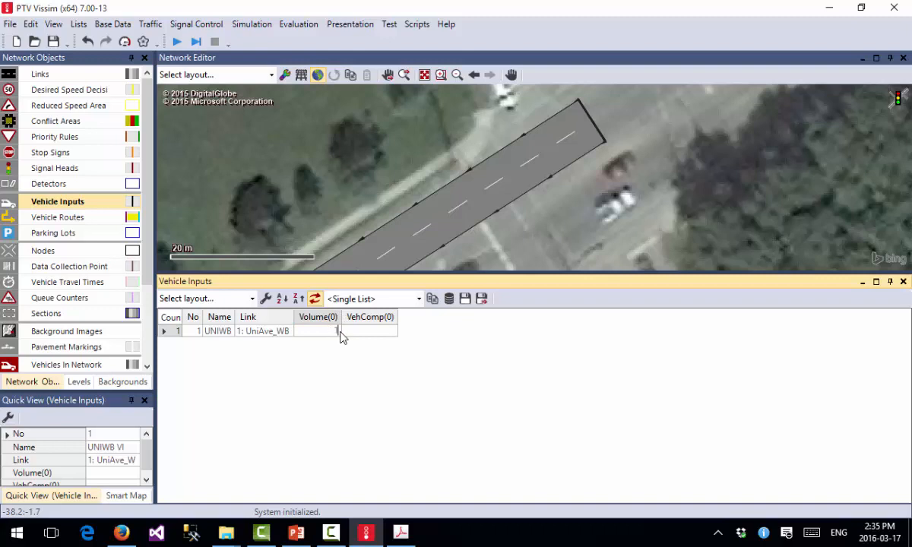
{"action": "key", "text": "Return"}
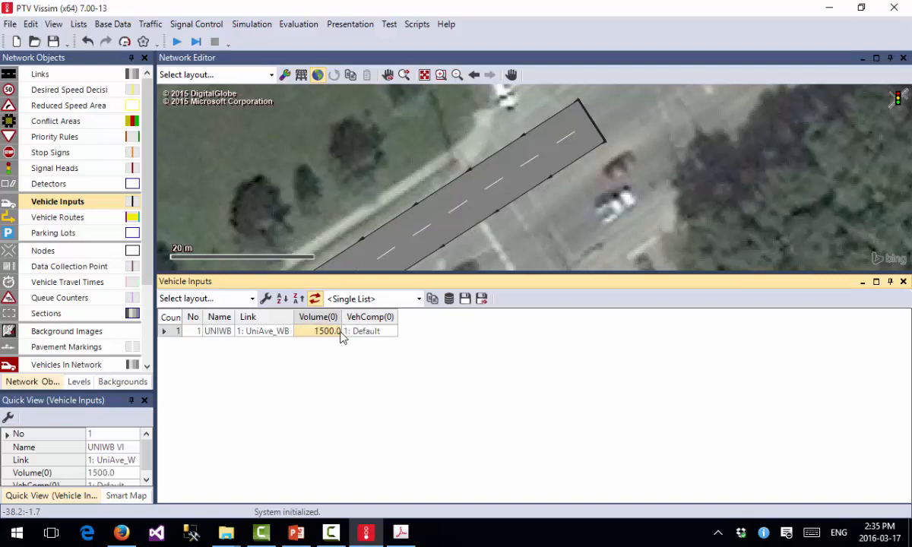
{"action": "left_click", "coordinate": [393, 335]}
{"action": "left_click", "coordinate": [393, 332]}
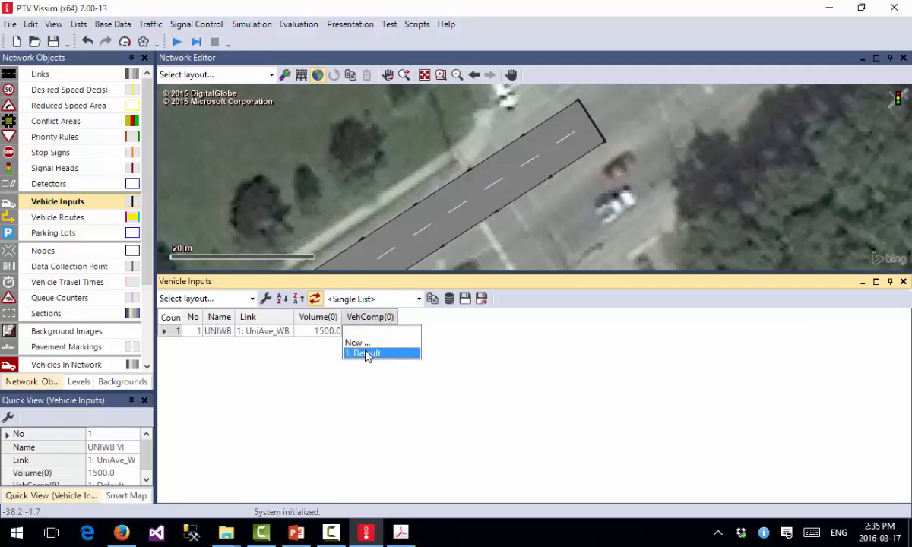
{"action": "left_click", "coordinate": [492, 424]}
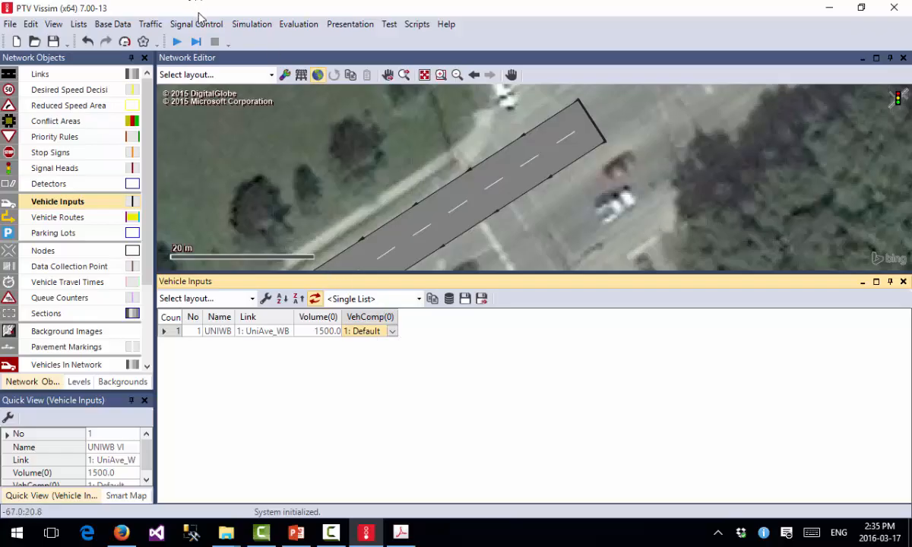
- Start saving the network and create a folder named VISSIM Sample on the Desktop as its location
{"action": "key", "text": "ctrl+s"}
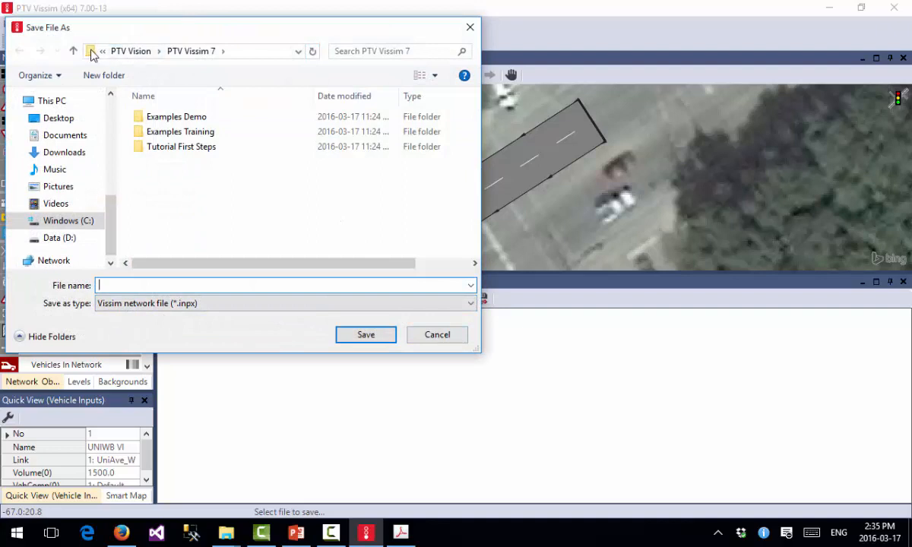
{"action": "left_click", "coordinate": [70, 117]}
{"action": "left_click", "coordinate": [114, 79]}
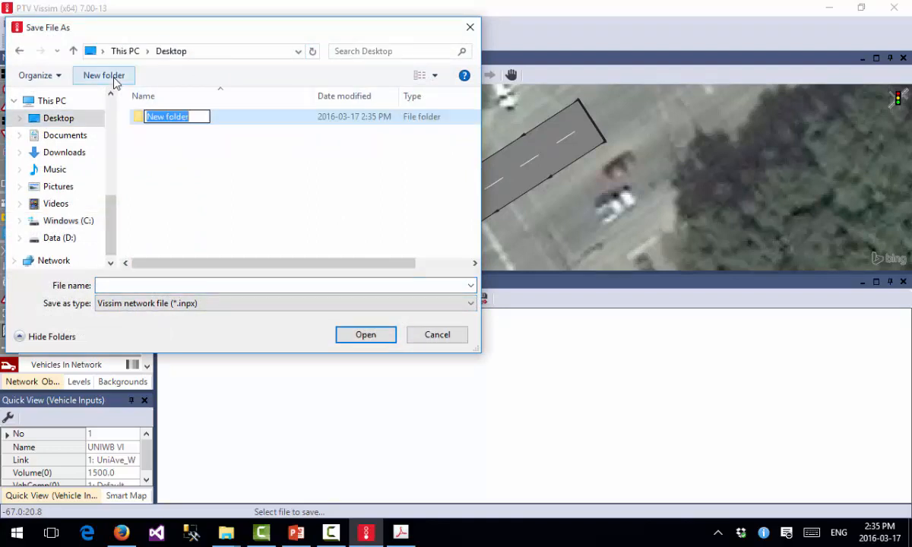
{"action": "type", "text": "VISSI"}
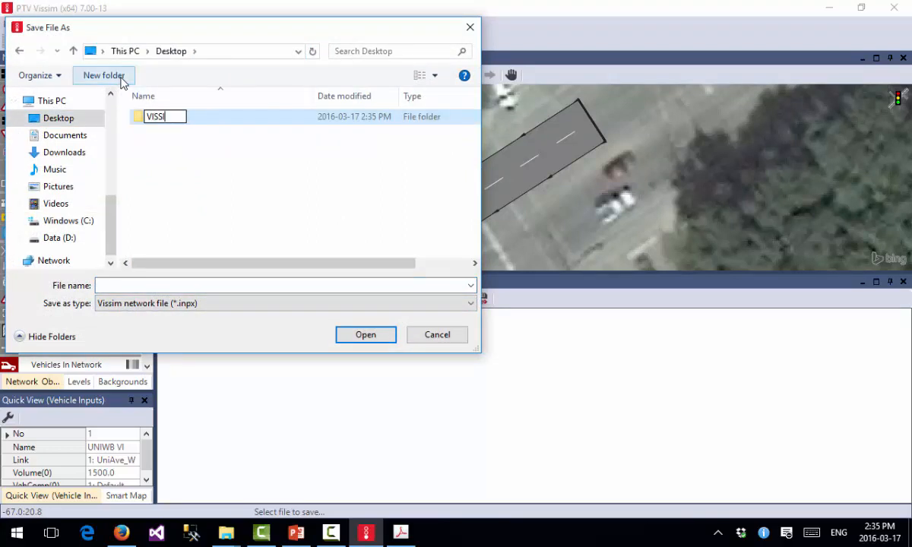
{"action": "type", "text": "M Sample"}
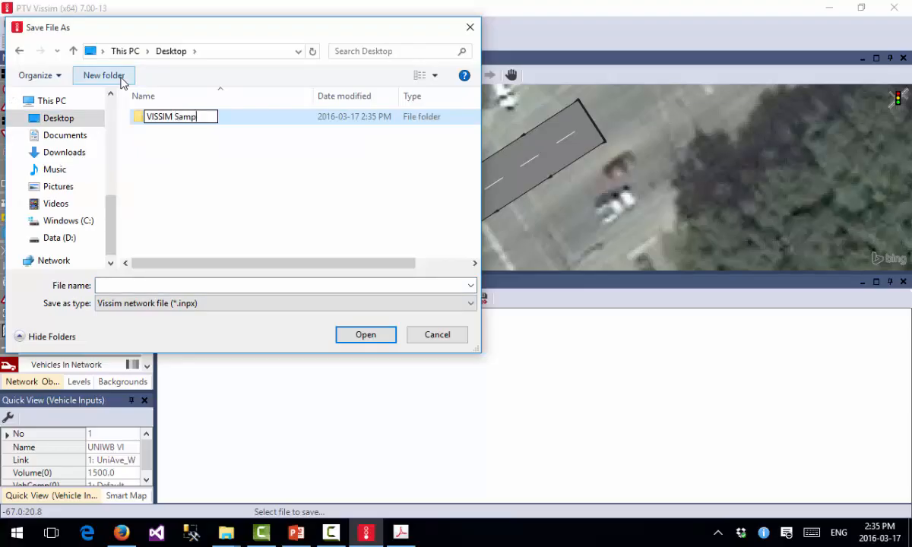
{"action": "key", "text": "Return"}
{"action": "key", "text": "Return"}
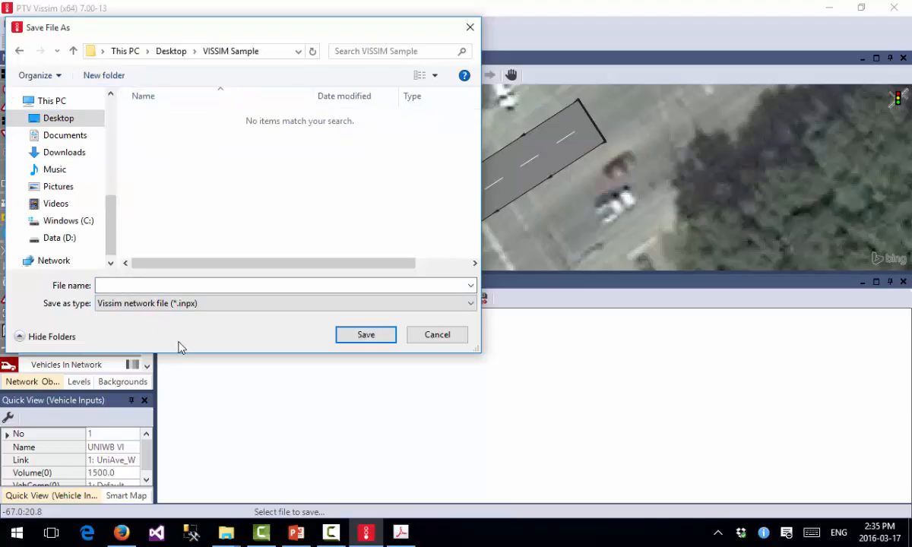
- Save the Vissim network file as Link in the VISSIM Sample folder, accepting the notice about additional files
{"action": "left_click", "coordinate": [152, 286]}
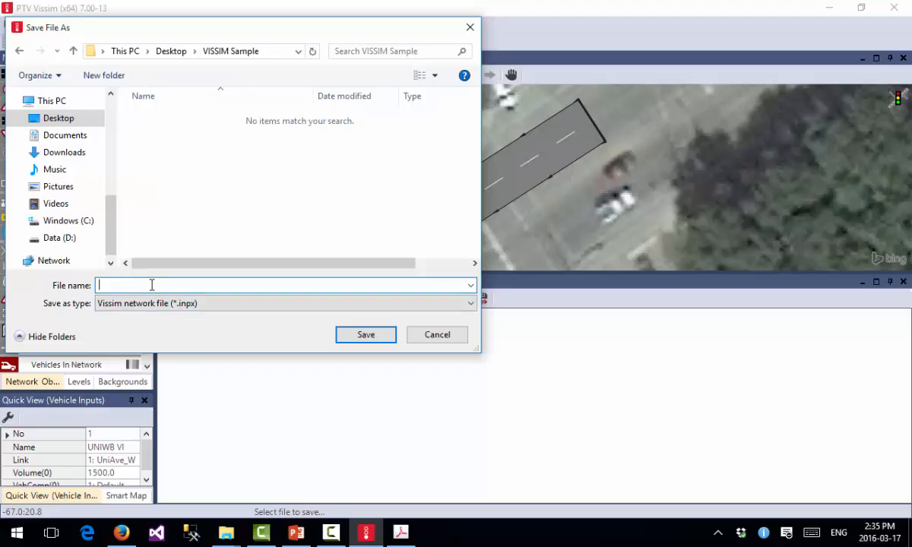
{"action": "type", "text": "Link"}
{"action": "key", "text": "Return"}
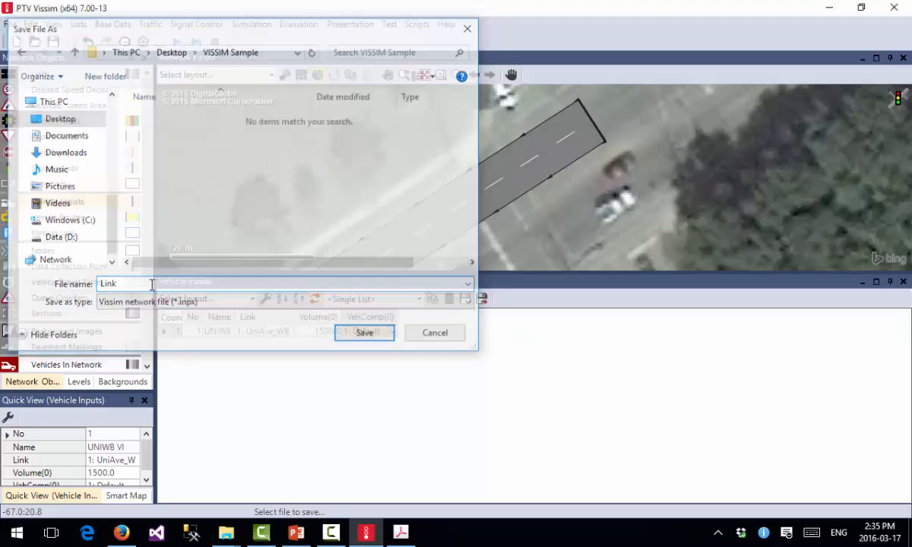
{"action": "left_click", "coordinate": [510, 303]}
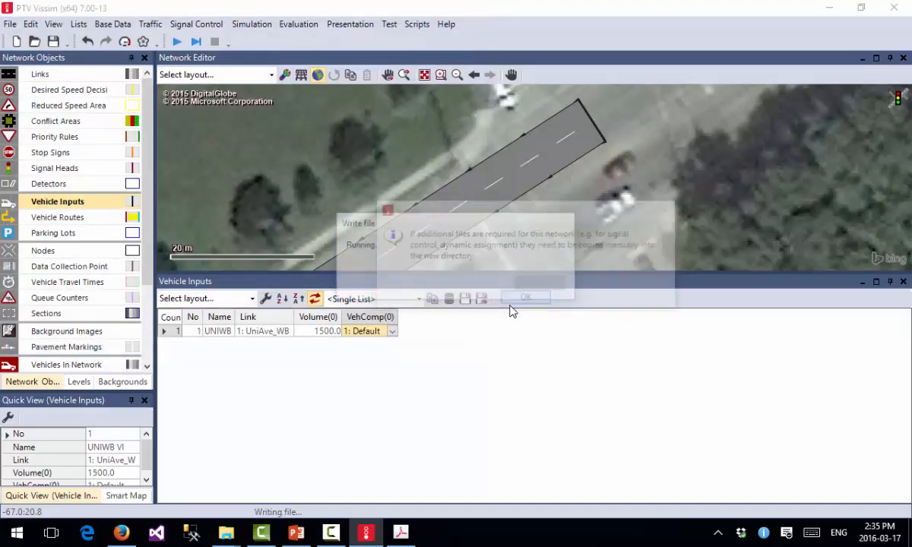
- Run the simulation, watch the vehicles travel along the UniAve_WB link, and stop the run
{"action": "scroll", "coordinate": [380, 152], "scroll_direction": "down", "scroll_amount": 5}
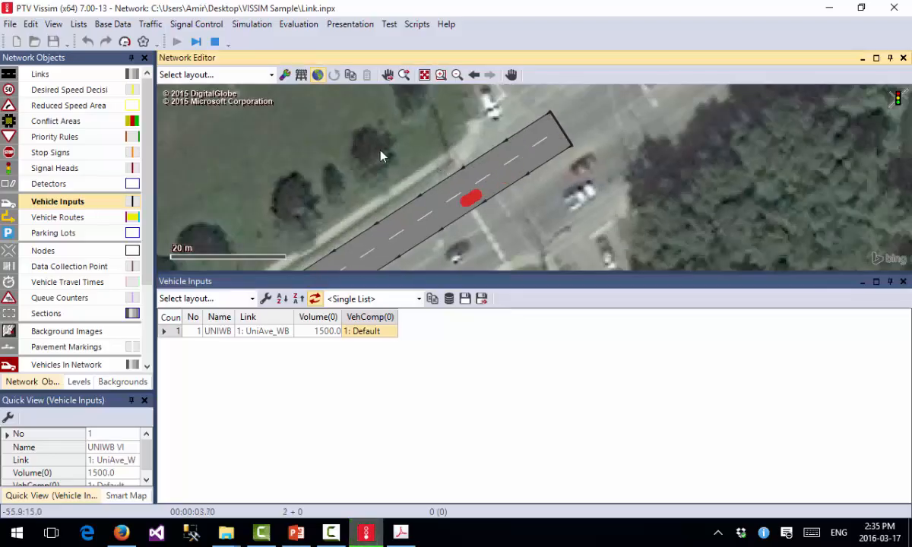
{"action": "scroll", "coordinate": [377, 146], "scroll_direction": "down", "scroll_amount": 1}
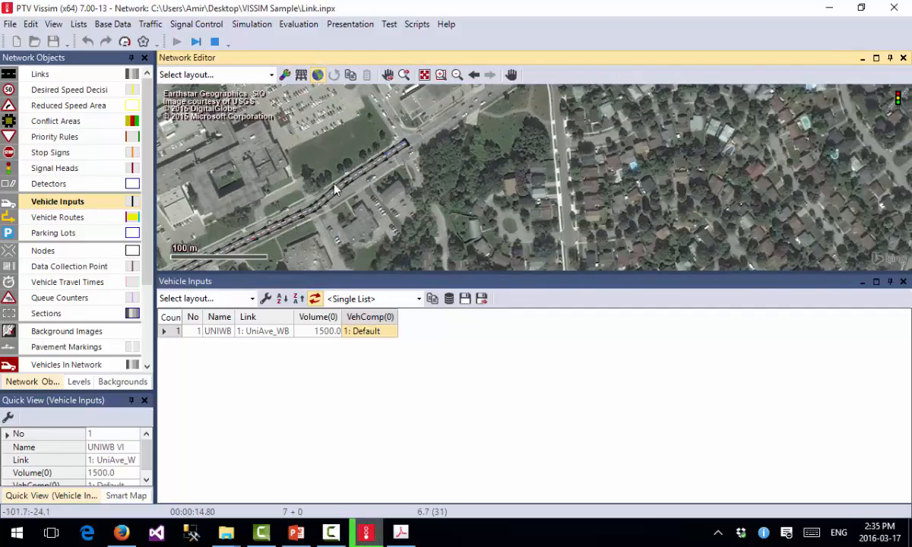
{"action": "left_click_drag", "start_coordinate": [340, 245], "coordinate": [519, 179]}
{"action": "scroll", "coordinate": [373, 184], "scroll_direction": "up", "scroll_amount": 3}
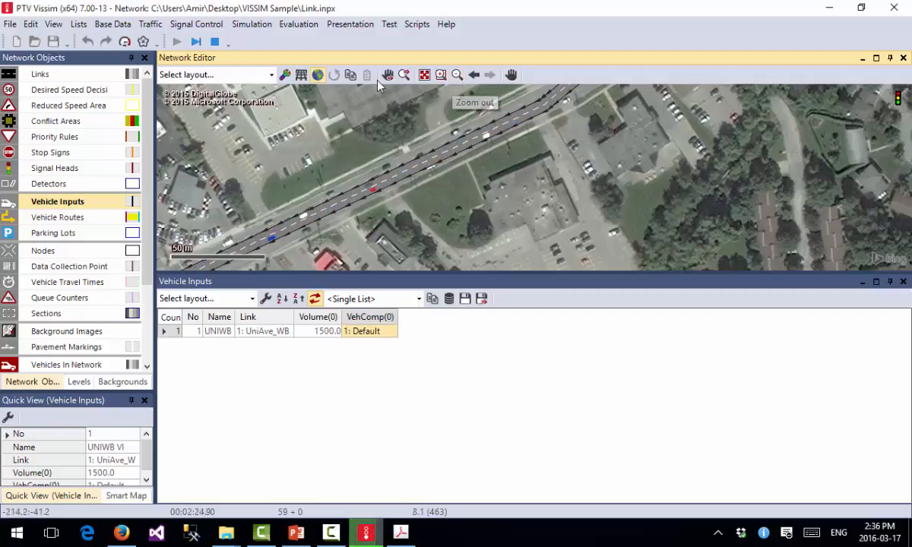
{"action": "left_click_drag", "start_coordinate": [445, 205], "coordinate": [502, 182]}
{"action": "scroll", "coordinate": [502, 187], "scroll_direction": "down", "scroll_amount": 5}
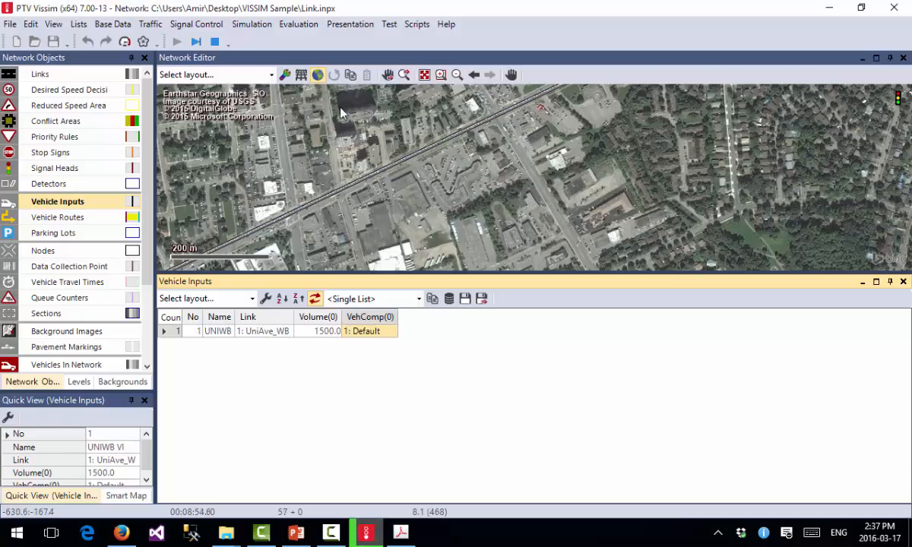
{"action": "left_click", "coordinate": [214, 42]}
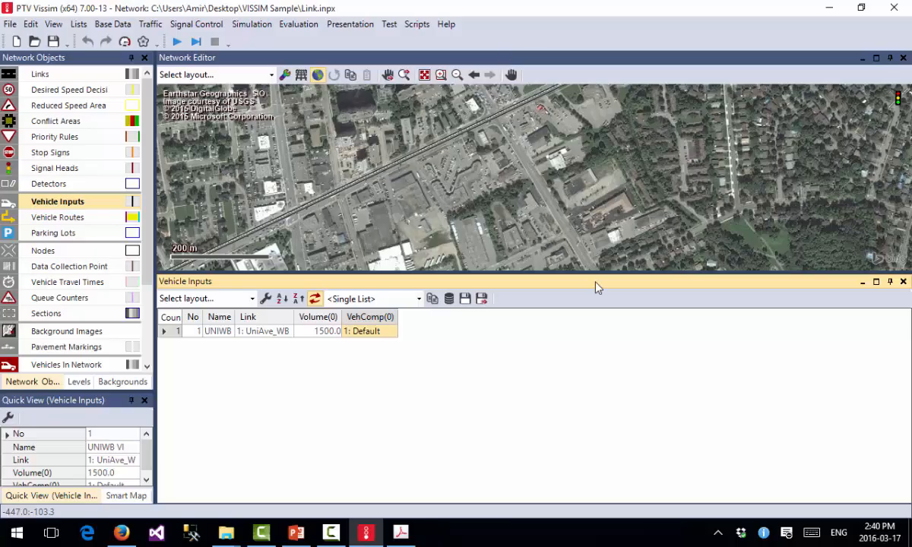
- Delete the UniAve_WB link together with its UNIWB VI vehicle input
{"action": "scroll", "coordinate": [532, 168], "scroll_direction": "up", "scroll_amount": 2}
{"action": "scroll", "coordinate": [532, 168], "scroll_direction": "up", "scroll_amount": 1}
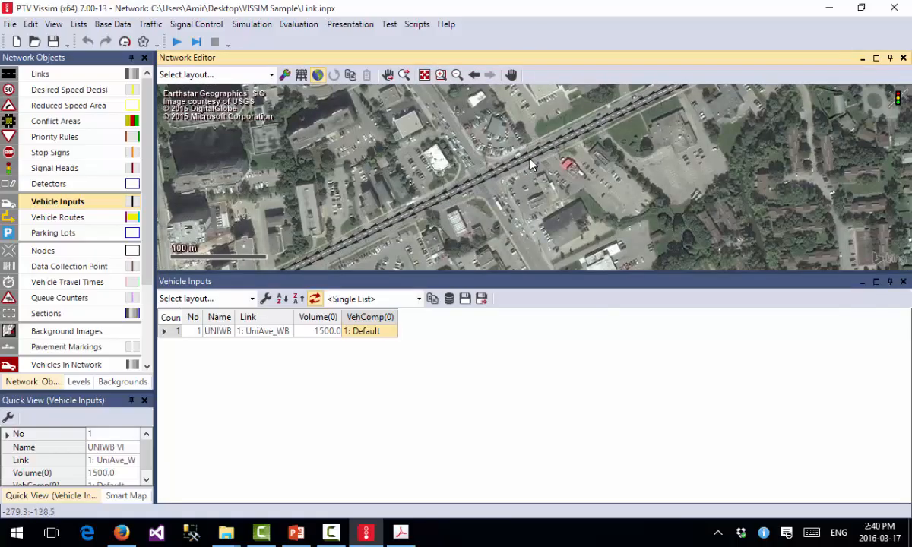
{"action": "left_click", "coordinate": [532, 165]}
{"action": "key", "text": "Delete"}
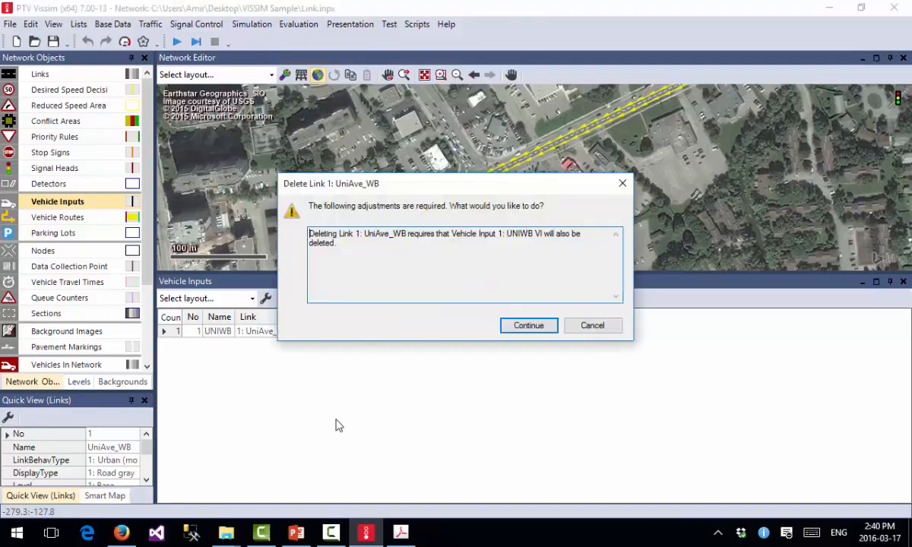
{"action": "left_click", "coordinate": [529, 326]}
- Enlarge the network map area above the vehicle inputs list and centre the intersection in it
{"action": "scroll", "coordinate": [500, 169], "scroll_direction": "up", "scroll_amount": 2}
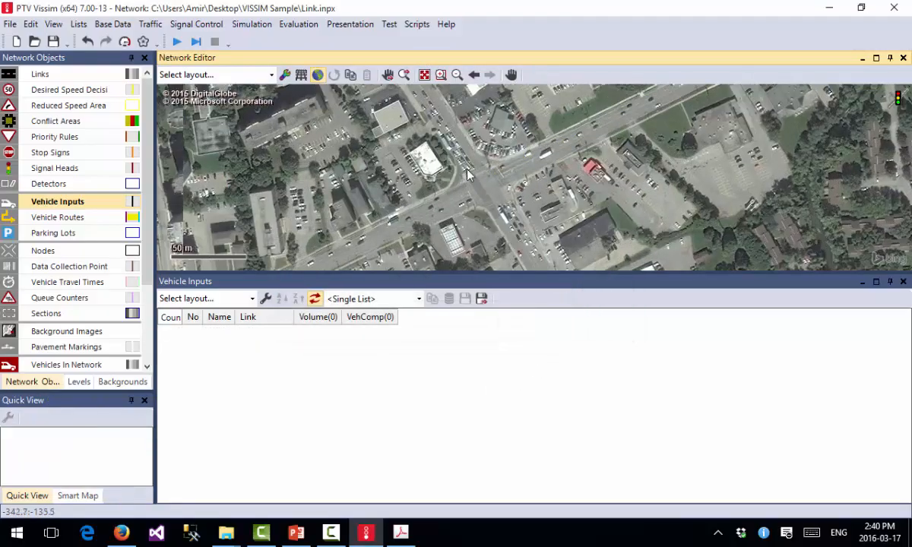
{"action": "left_click_drag", "start_coordinate": [520, 218], "coordinate": [501, 178]}
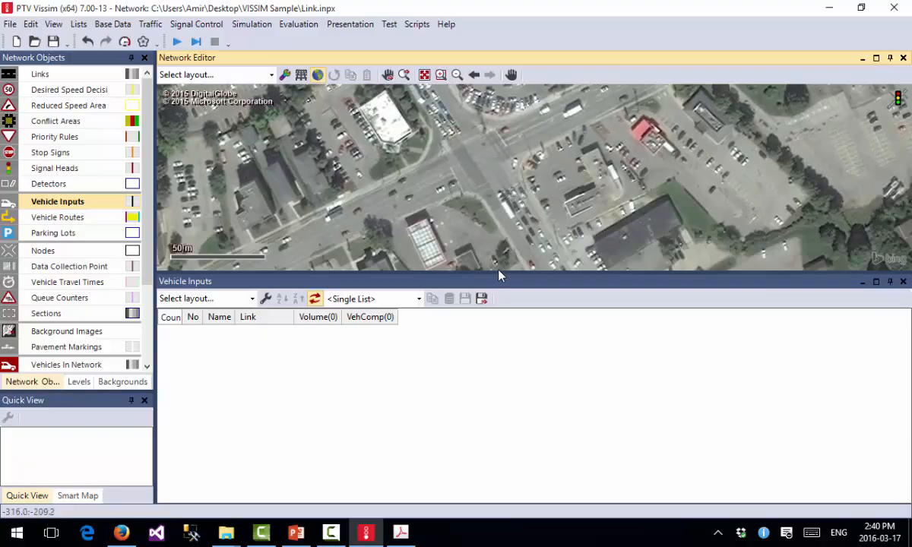
{"action": "left_click_drag", "start_coordinate": [498, 280], "coordinate": [500, 382]}
{"action": "scroll", "coordinate": [542, 198], "scroll_direction": "up", "scroll_amount": 3}
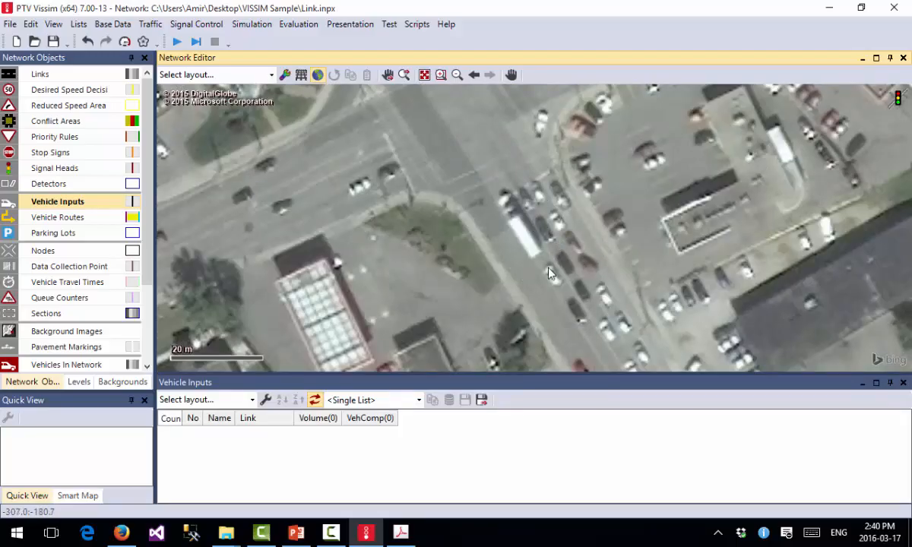
{"action": "left_click_drag", "start_coordinate": [503, 162], "coordinate": [553, 253]}
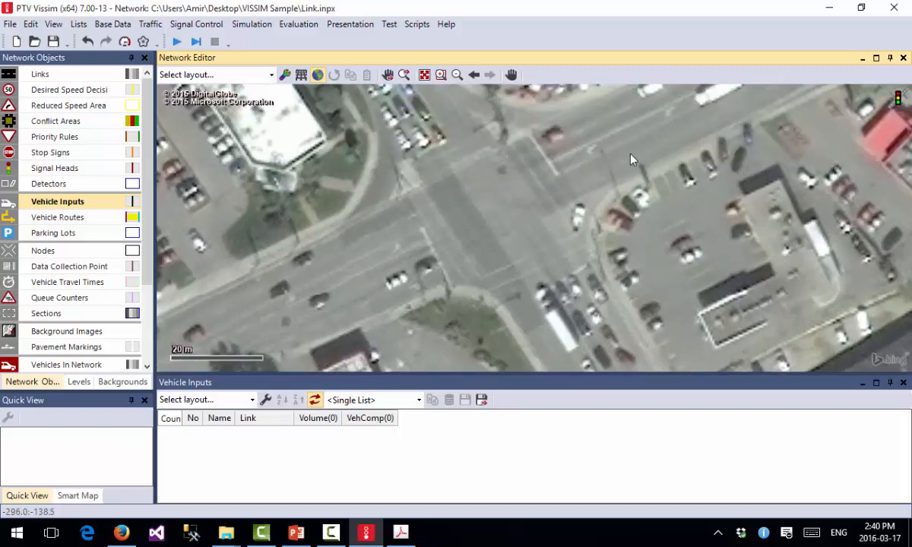
{"action": "left_click_drag", "start_coordinate": [590, 144], "coordinate": [576, 201]}
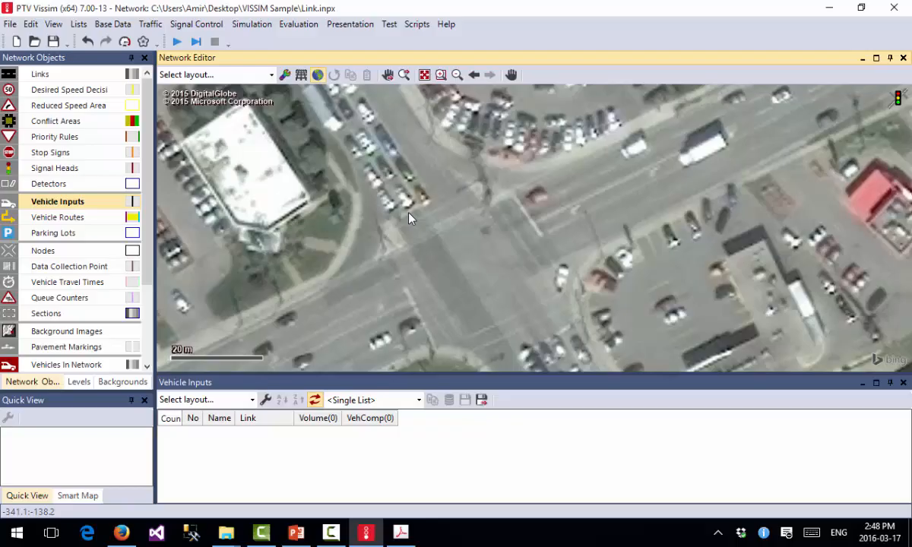
{"action": "right_click", "coordinate": [396, 187]}
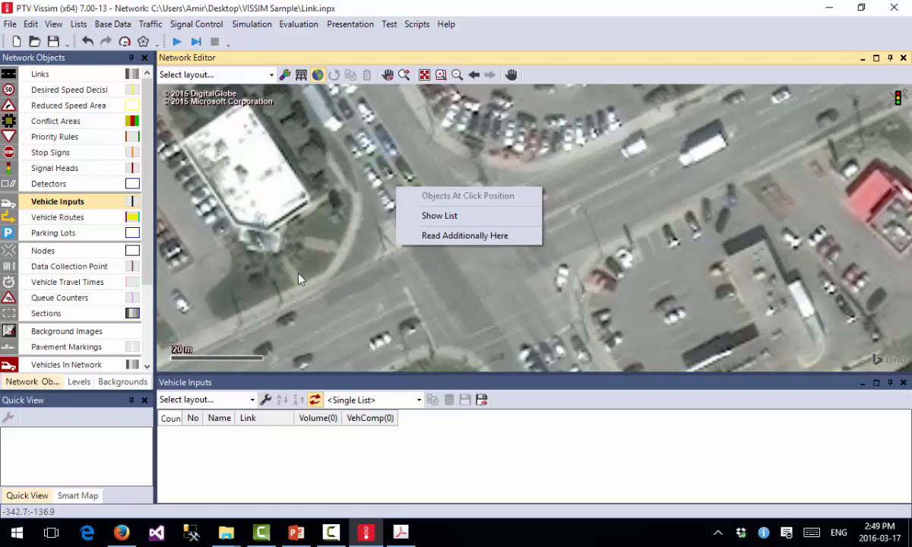
{"action": "left_click", "coordinate": [370, 203]}
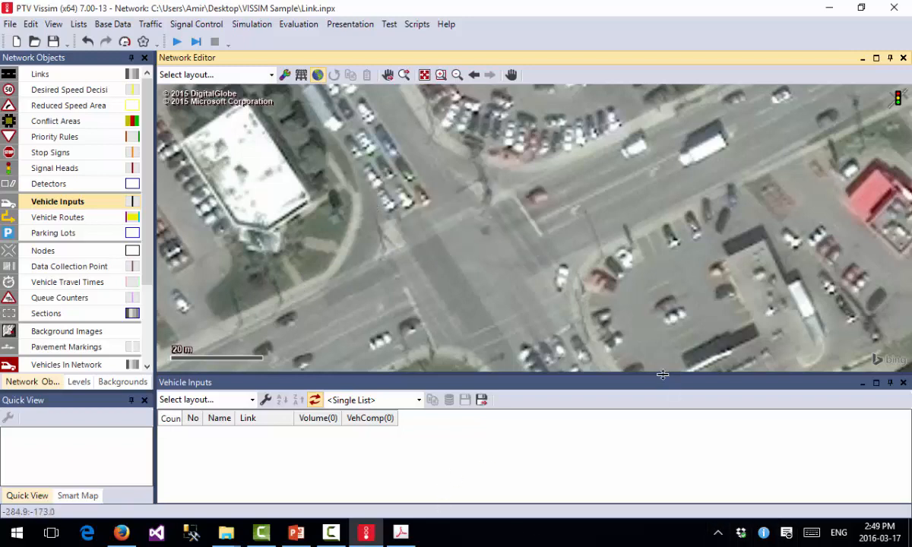
{"action": "left_click_drag", "start_coordinate": [661, 375], "coordinate": [661, 418]}
- Examine the intersection and its approach roads in the aerial image
{"action": "scroll", "coordinate": [612, 253], "scroll_direction": "down", "scroll_amount": 2}
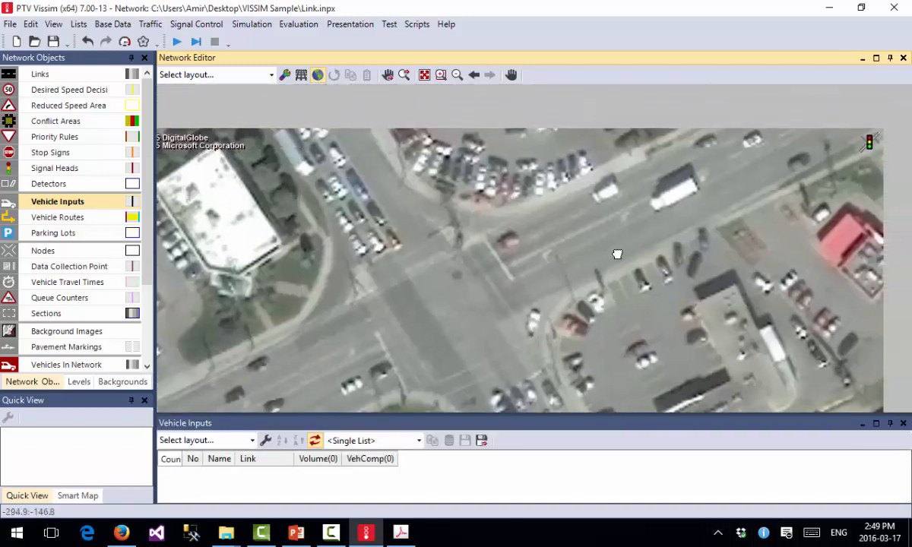
{"action": "scroll", "coordinate": [612, 253], "scroll_direction": "down", "scroll_amount": 3}
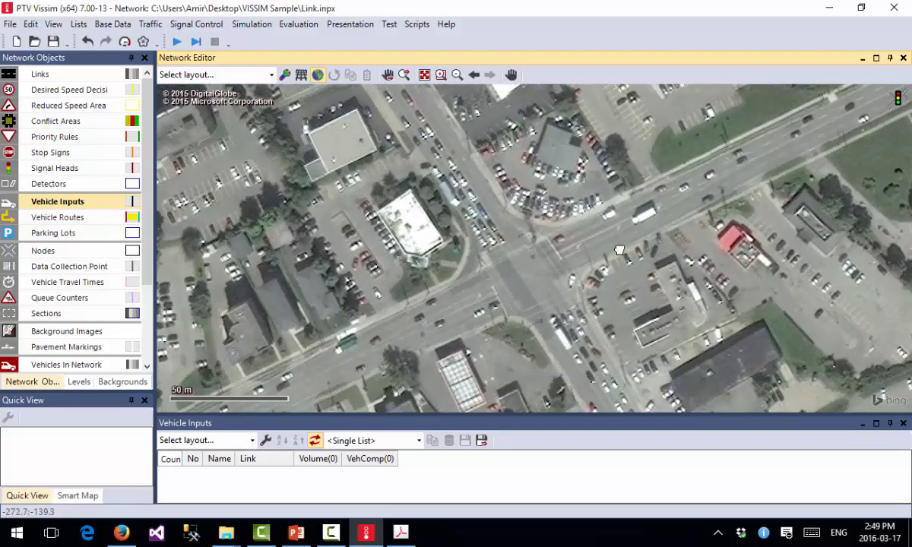
{"action": "scroll", "coordinate": [565, 228], "scroll_direction": "down", "scroll_amount": 1}
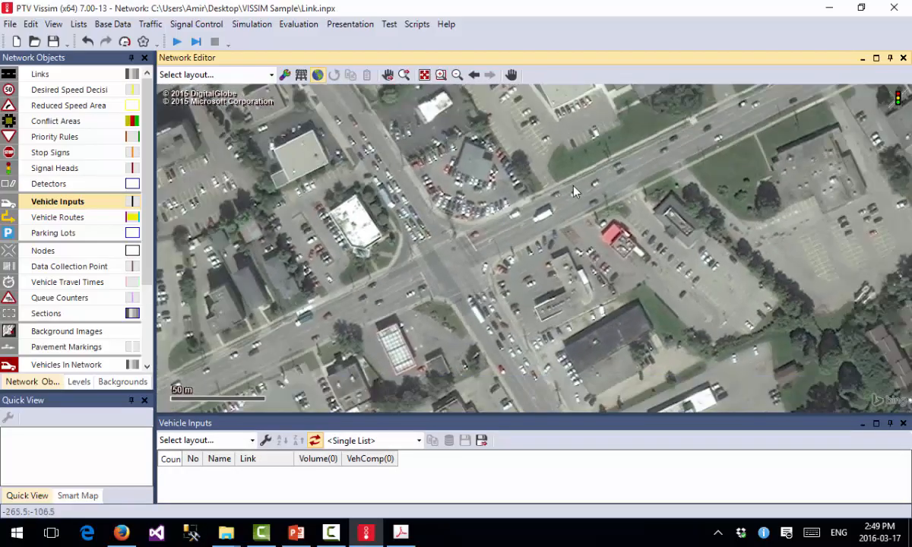
{"action": "scroll", "coordinate": [575, 192], "scroll_direction": "down", "scroll_amount": 2}
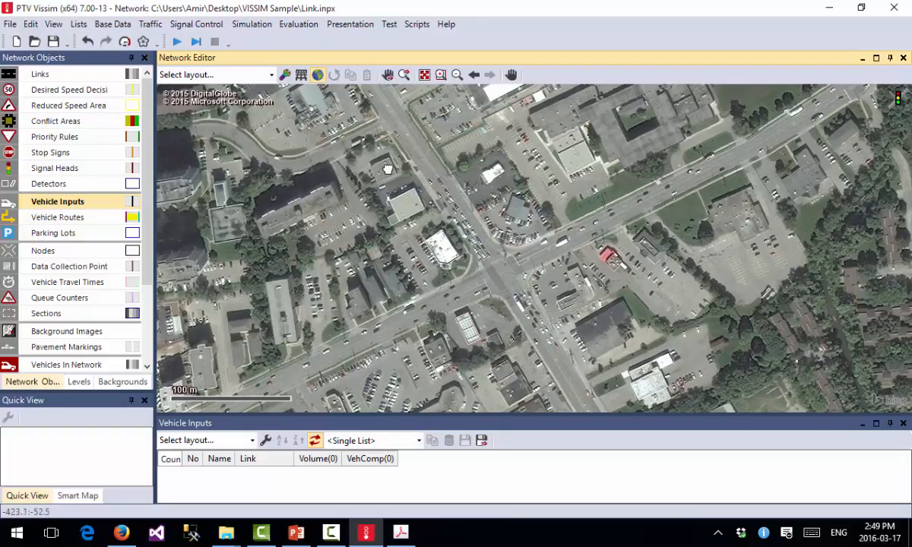
{"action": "left_click_drag", "start_coordinate": [387, 169], "coordinate": [371, 252]}
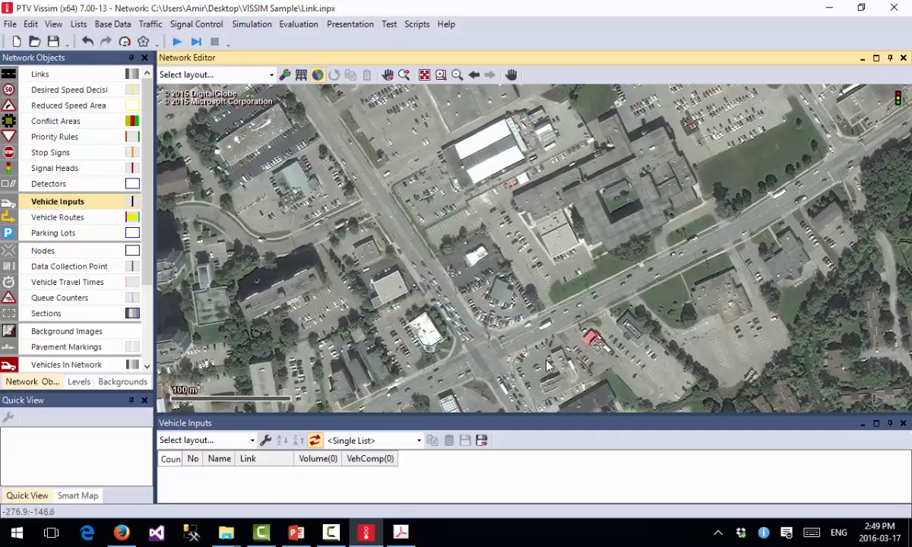
{"action": "left_click_drag", "start_coordinate": [460, 301], "coordinate": [382, 152]}
{"action": "left_click_drag", "start_coordinate": [481, 137], "coordinate": [454, 149]}
{"action": "scroll", "coordinate": [454, 149], "scroll_direction": "up", "scroll_amount": 1}
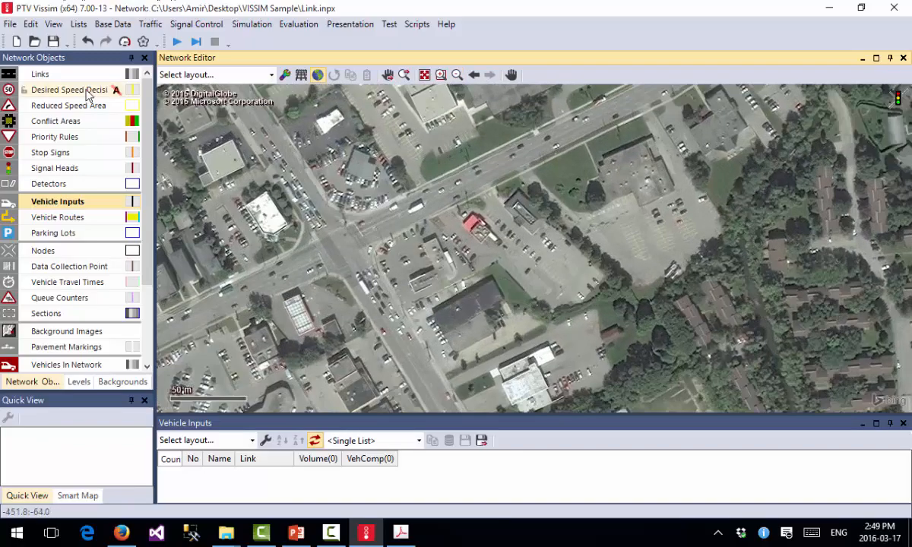
- Draw a link about 176 m long along the westbound side of University Avenue, ending at the intersection's east approach
{"action": "left_click", "coordinate": [65, 73]}
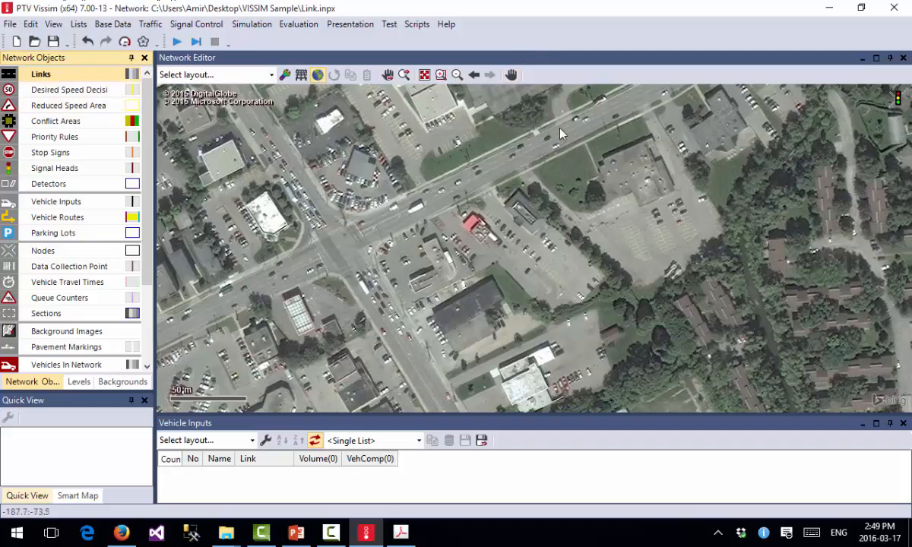
{"action": "left_click", "coordinate": [614, 101]}
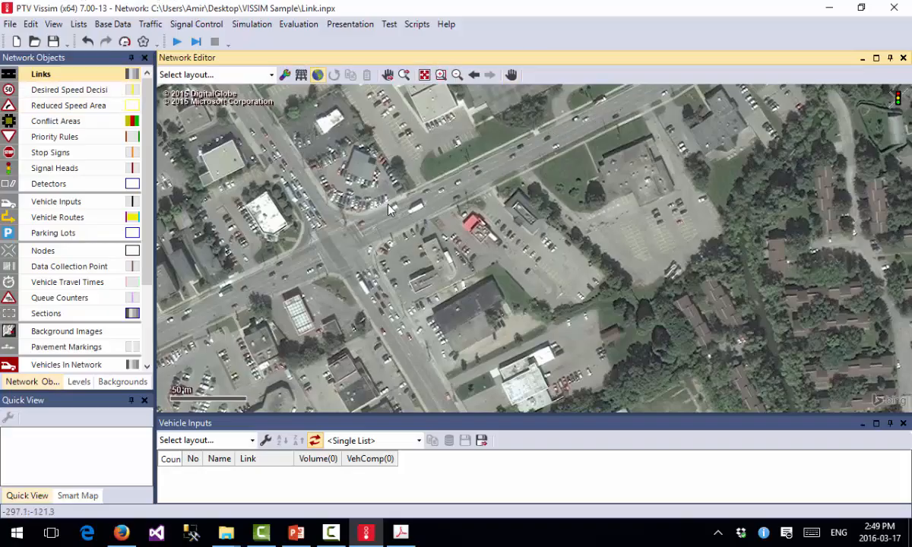
{"action": "mouse_move", "coordinate": [596, 110]}
{"action": "left_mouse_down"}
{"action": "mouse_move", "coordinate": [418, 211]}
{"action": "mouse_move", "coordinate": [362, 226]}
{"action": "left_mouse_up"}
- Give the new westbound link 2 lanes and name it UNI_WB
{"action": "left_click_drag", "start_coordinate": [375, 187], "coordinate": [416, 189]}
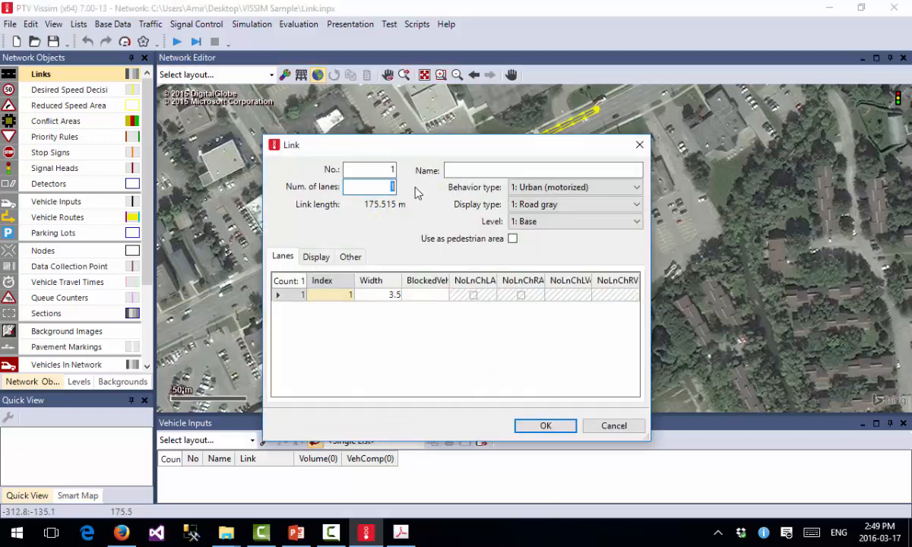
{"action": "type", "text": "2"}
{"action": "left_click", "coordinate": [566, 170]}
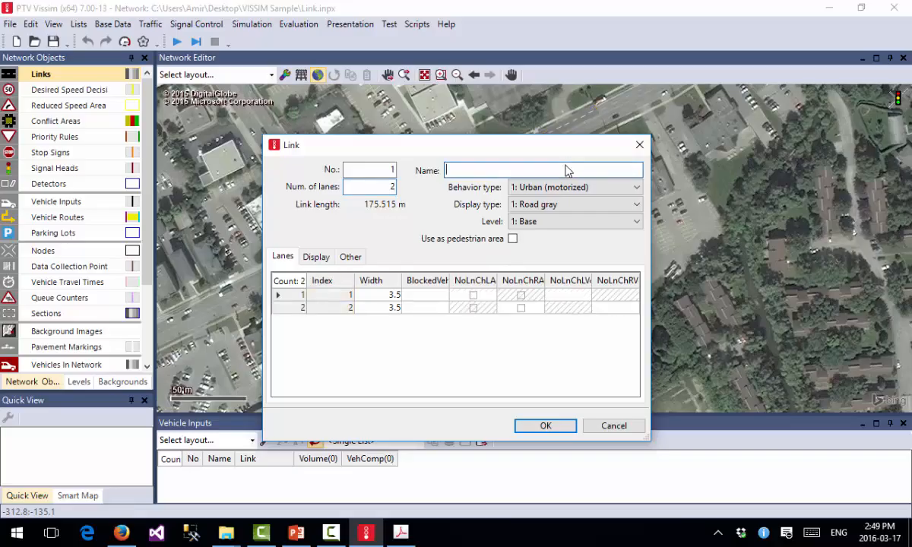
{"action": "type", "text": "UNI_WB_"}
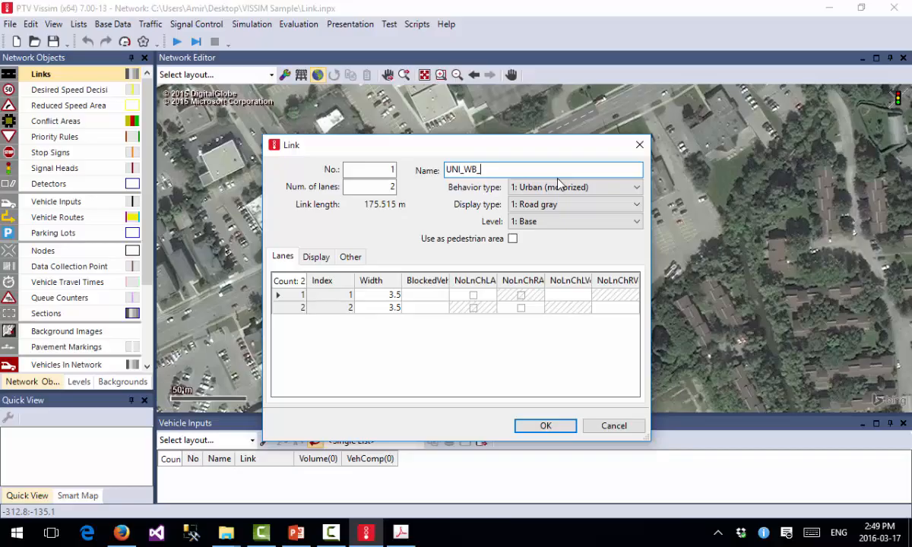
{"action": "key", "text": "BackSpace"}
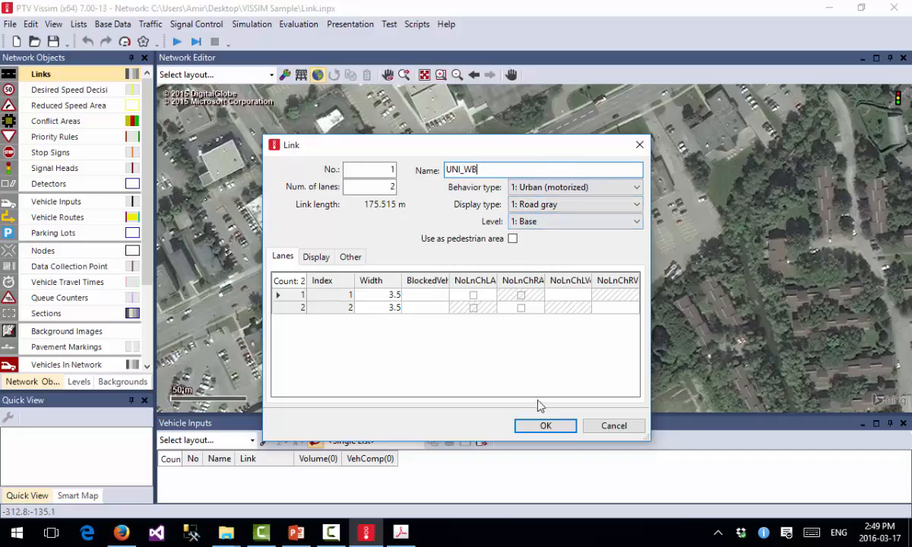
{"action": "left_click", "coordinate": [544, 426]}
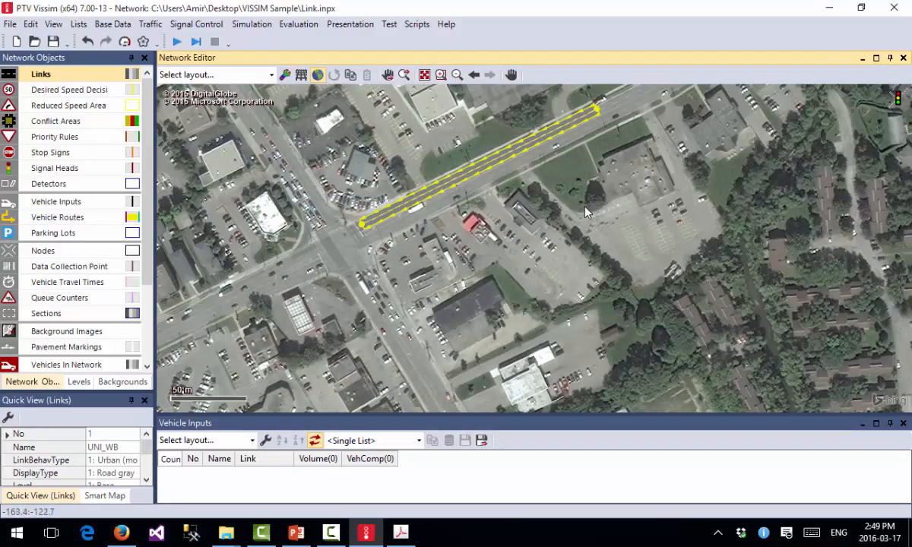
{"action": "left_click", "coordinate": [466, 202]}
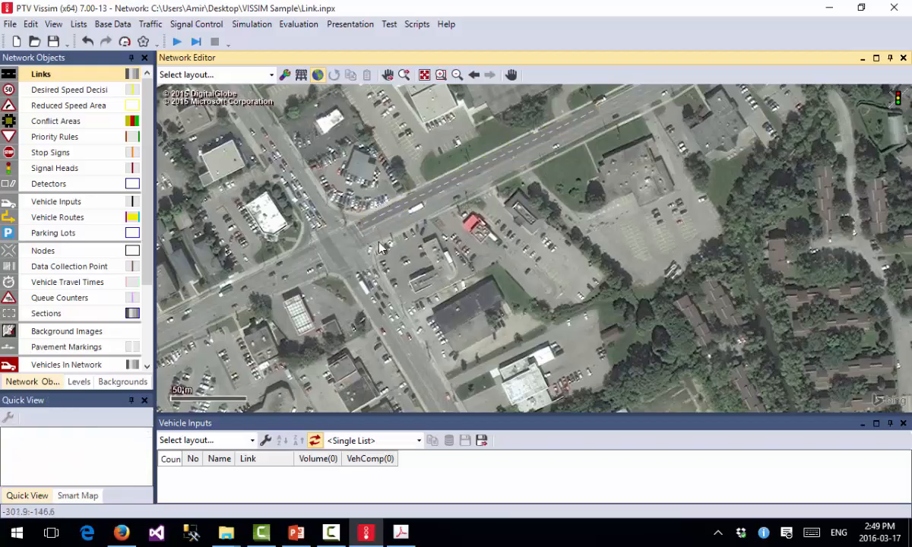
- Draw a one-lane left-turn link about 75 m long beside UNI_WB, ending at the intersection, and name it Uni_King_LT
{"action": "scroll", "coordinate": [445, 189], "scroll_direction": "up", "scroll_amount": 1}
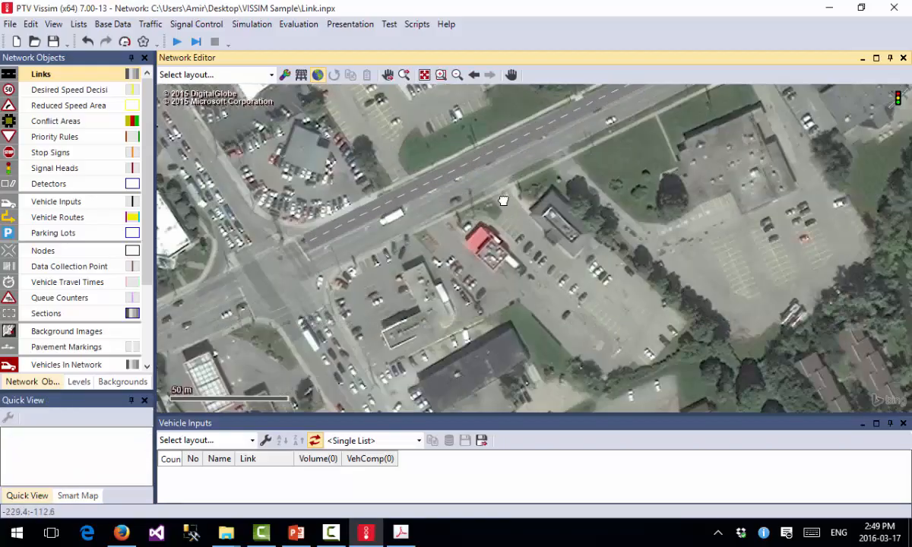
{"action": "scroll", "coordinate": [469, 215], "scroll_direction": "up", "scroll_amount": 1}
{"action": "left_click", "coordinate": [432, 206]}
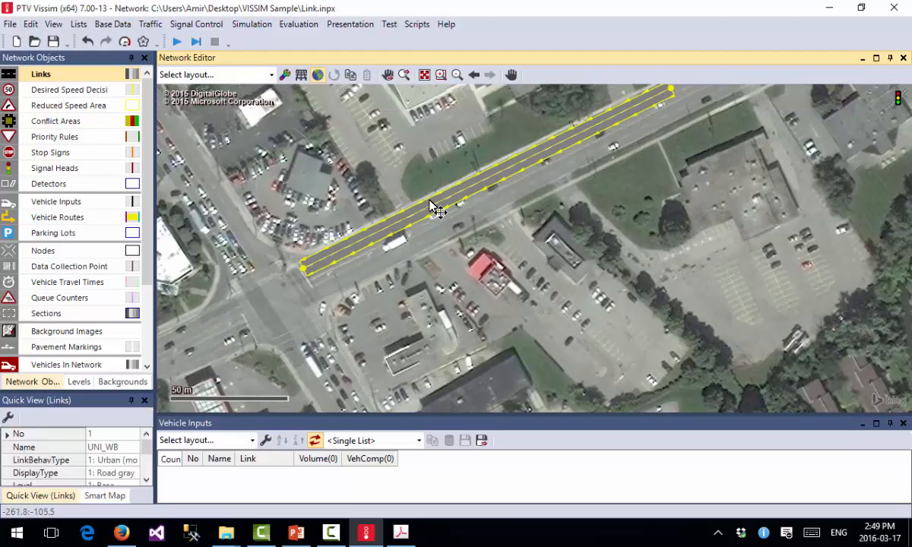
{"action": "scroll", "coordinate": [430, 211], "scroll_direction": "up", "scroll_amount": 2}
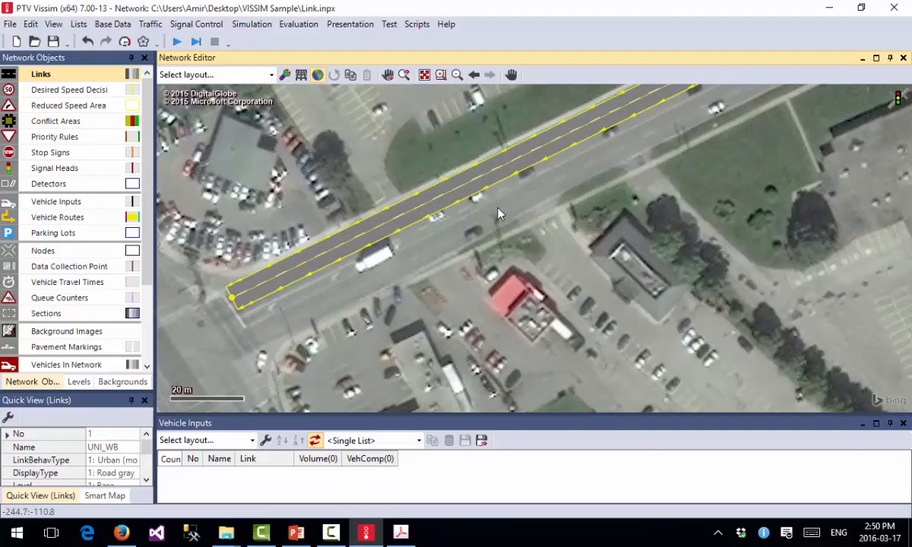
{"action": "mouse_move", "coordinate": [486, 191]}
{"action": "left_mouse_down"}
{"action": "mouse_move", "coordinate": [334, 232]}
{"action": "mouse_move", "coordinate": [280, 271]}
{"action": "mouse_move", "coordinate": [243, 318]}
{"action": "left_mouse_up"}
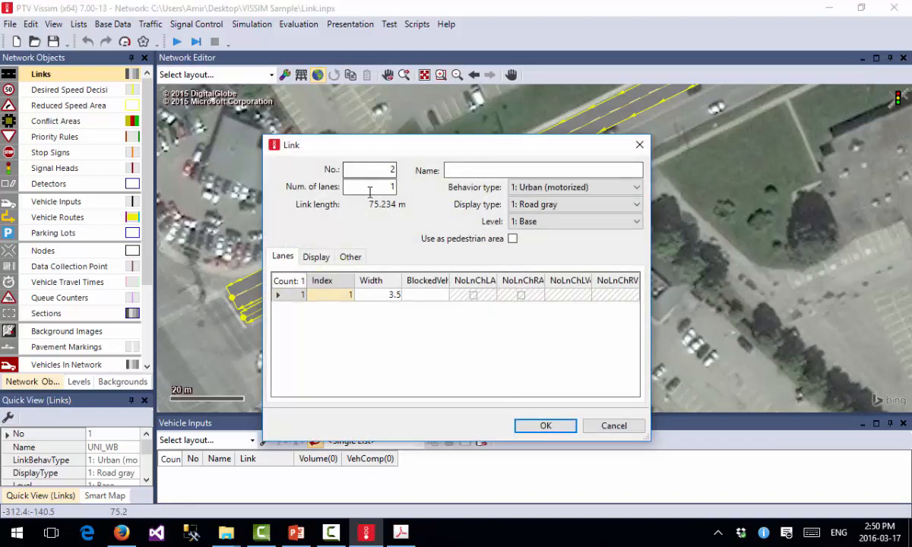
{"action": "left_click", "coordinate": [497, 169]}
{"action": "type", "text": "Uni_King_LT"}
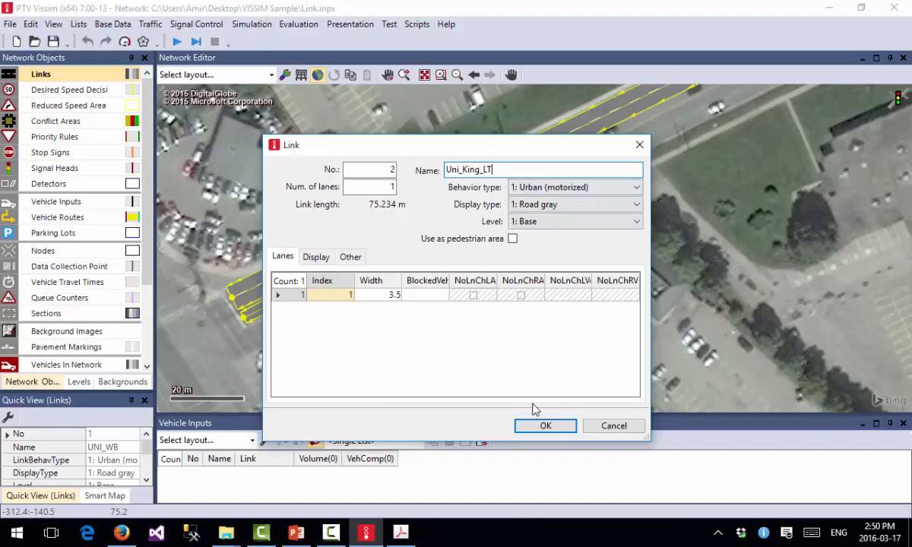
{"action": "left_click", "coordinate": [541, 425]}
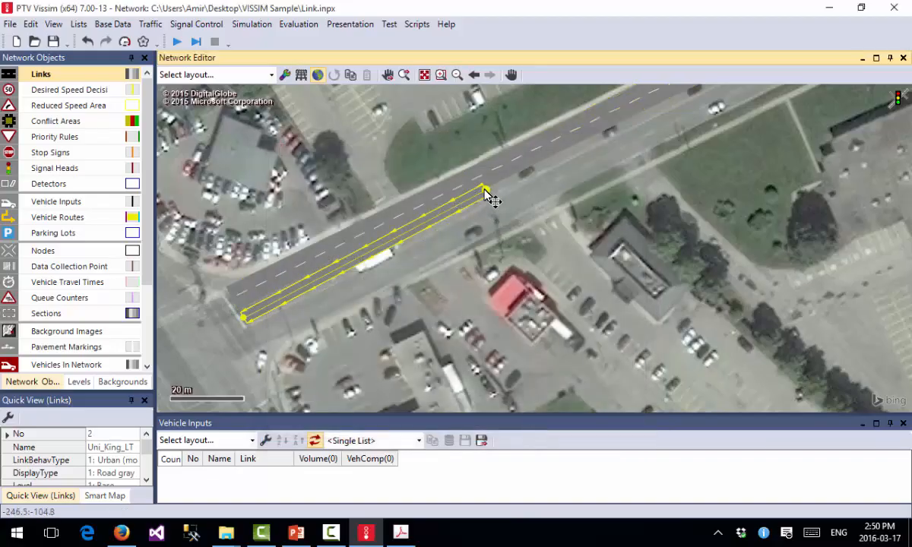
- Shift the start point of the Uni_King_LT link slightly outward so it runs alongside the UNI_WB lanes
{"action": "mouse_move", "coordinate": [486, 195]}
{"action": "left_mouse_down"}
{"action": "mouse_move", "coordinate": [487, 205]}
{"action": "mouse_move", "coordinate": [484, 194]}
{"action": "left_mouse_up"}
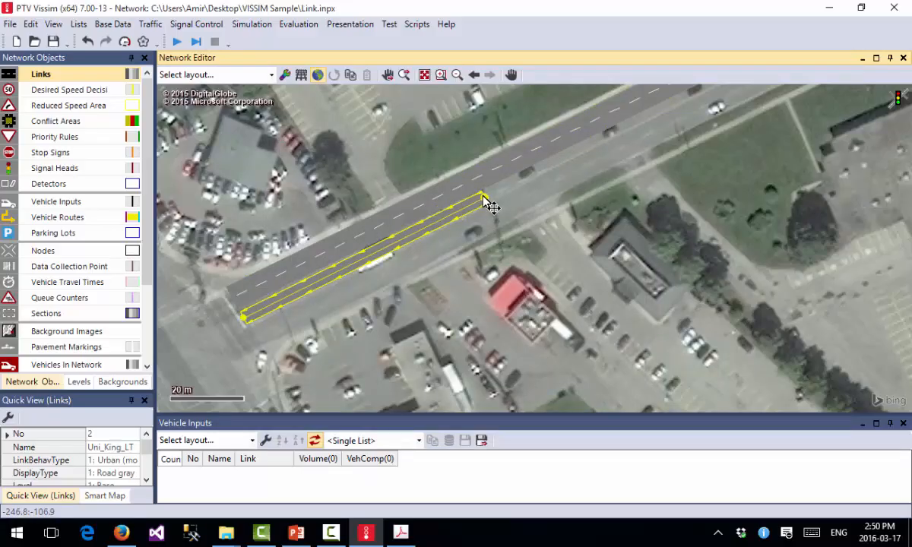
{"action": "left_click", "coordinate": [587, 163]}
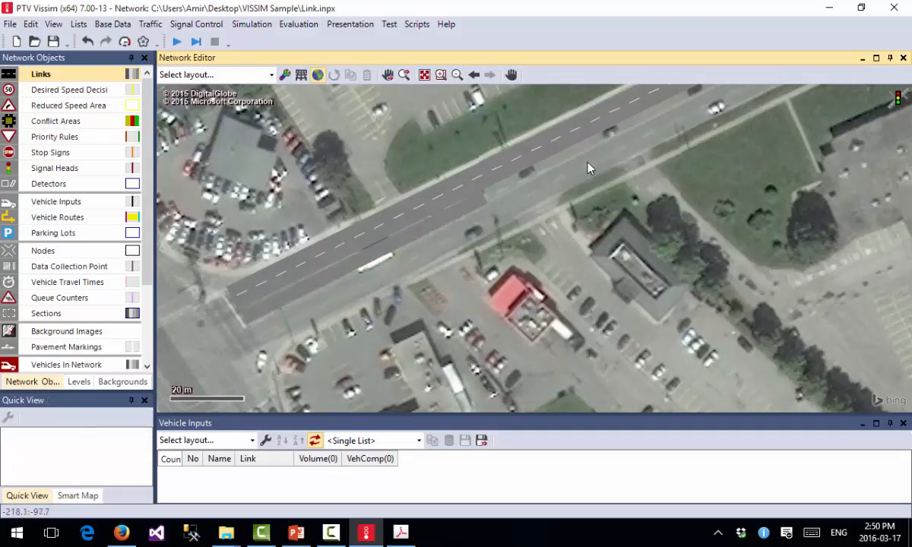
{"action": "left_click_drag", "start_coordinate": [586, 163], "coordinate": [509, 213]}
{"action": "scroll", "coordinate": [506, 217], "scroll_direction": "down", "scroll_amount": 3}
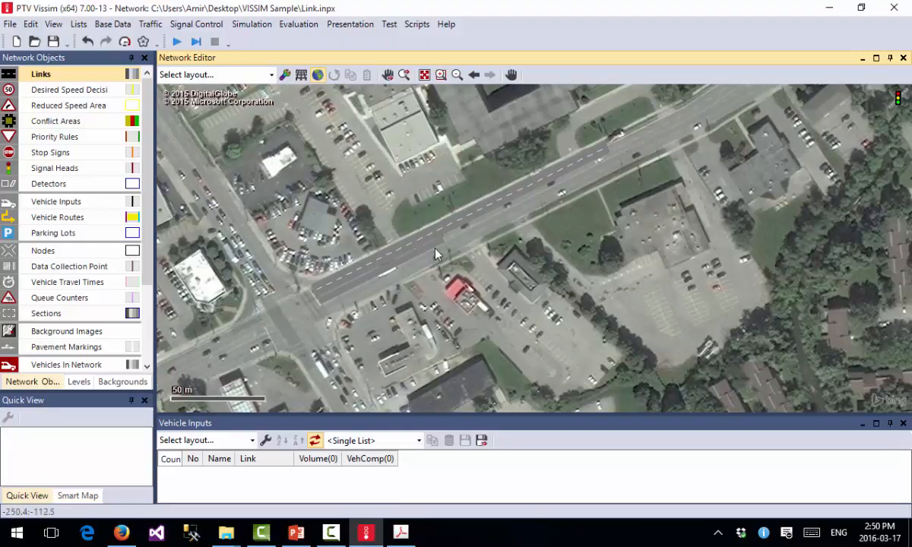
- Draw a connector about 41 m long from the UNI_WB link to the start of the Uni_King_LT left-turn link
{"action": "scroll", "coordinate": [448, 249], "scroll_direction": "up", "scroll_amount": 3}
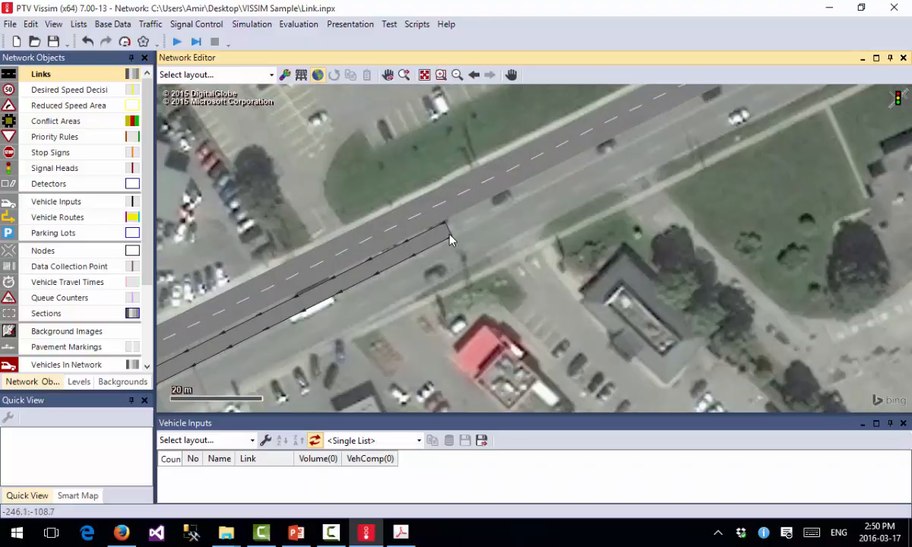
{"action": "left_click", "coordinate": [425, 245]}
{"action": "left_click", "coordinate": [473, 199]}
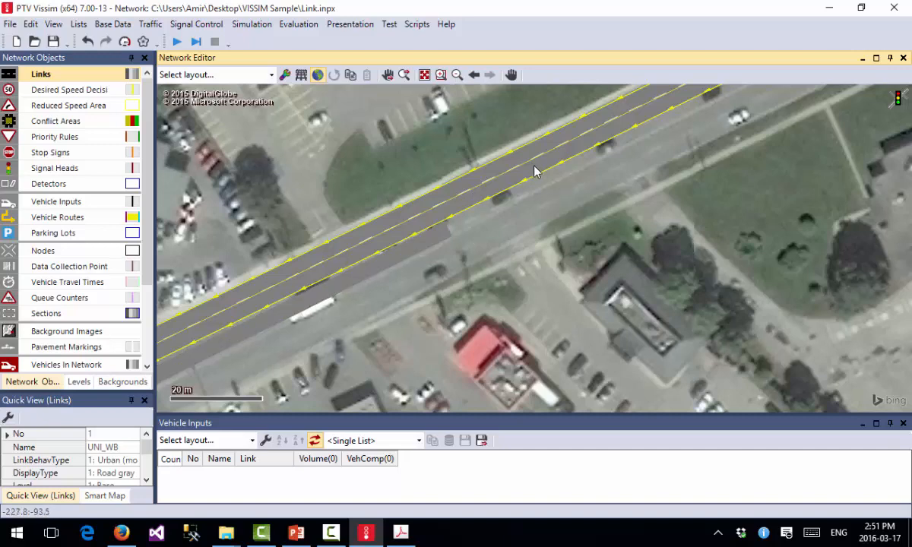
{"action": "scroll", "coordinate": [631, 172], "scroll_direction": "down", "scroll_amount": 1}
{"action": "left_click_drag", "start_coordinate": [630, 166], "coordinate": [582, 212]}
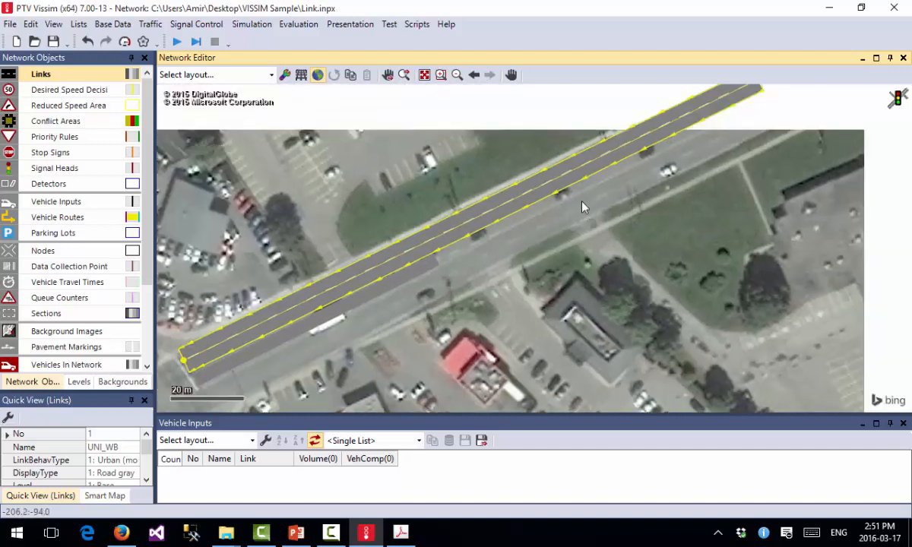
{"action": "left_click", "coordinate": [507, 236]}
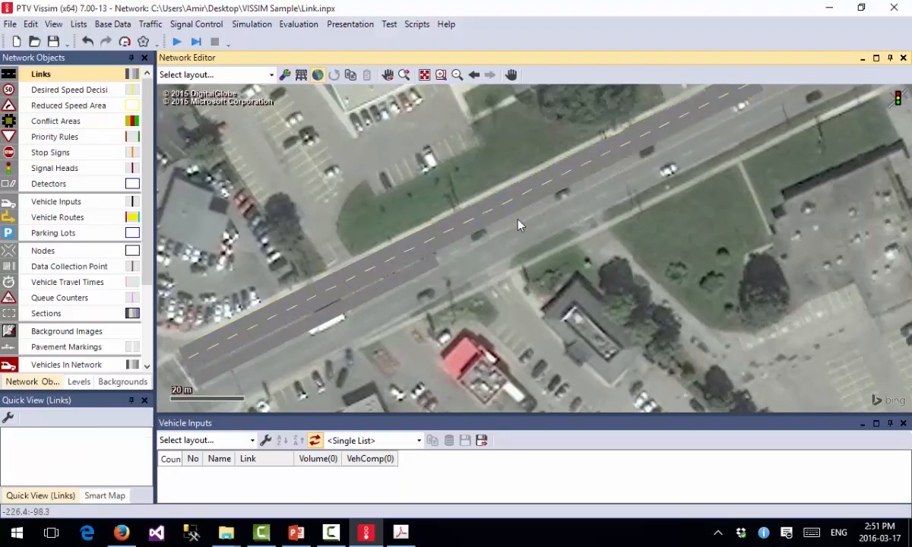
{"action": "left_click_drag", "start_coordinate": [532, 211], "coordinate": [430, 265]}
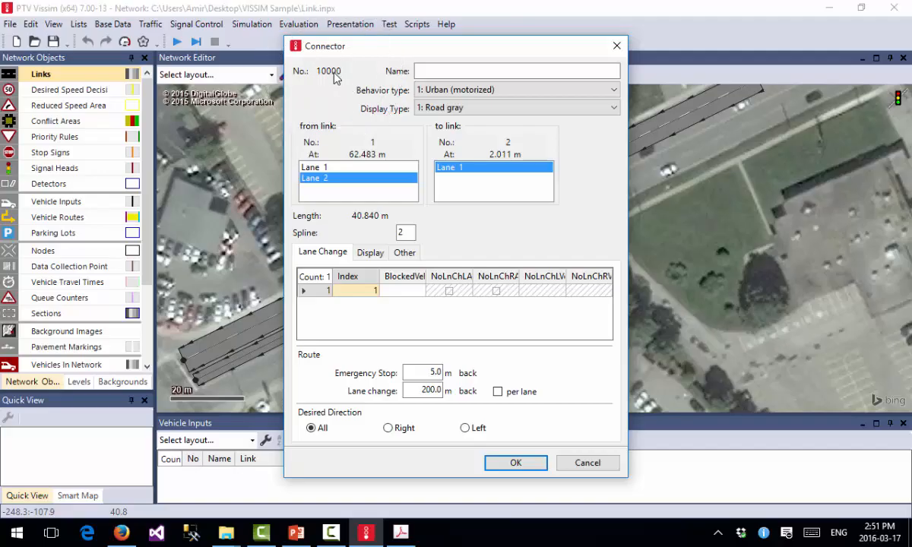
- Name the connector UNI_B_LT, connect lane 2 of UNI_WB to lane 1 of the left-turn link, and give it 5 spline points
{"action": "left_click", "coordinate": [464, 72]}
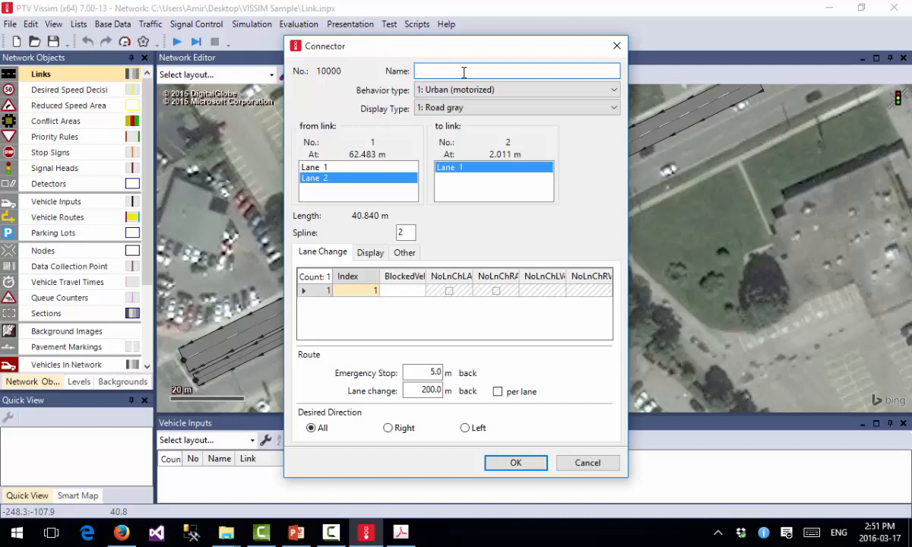
{"action": "type", "text": "UNI_B_LT"}
{"action": "left_click_drag", "start_coordinate": [508, 54], "coordinate": [317, 70]}
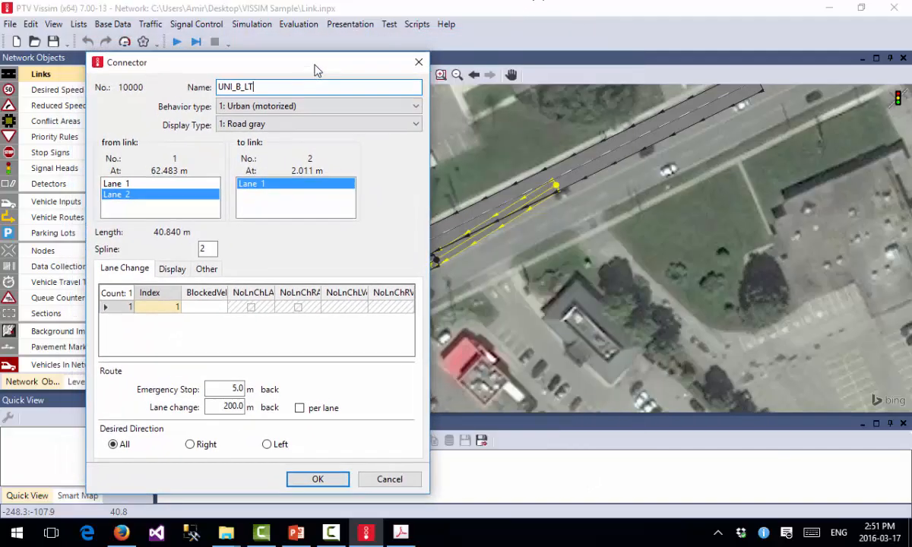
{"action": "left_click", "coordinate": [164, 185]}
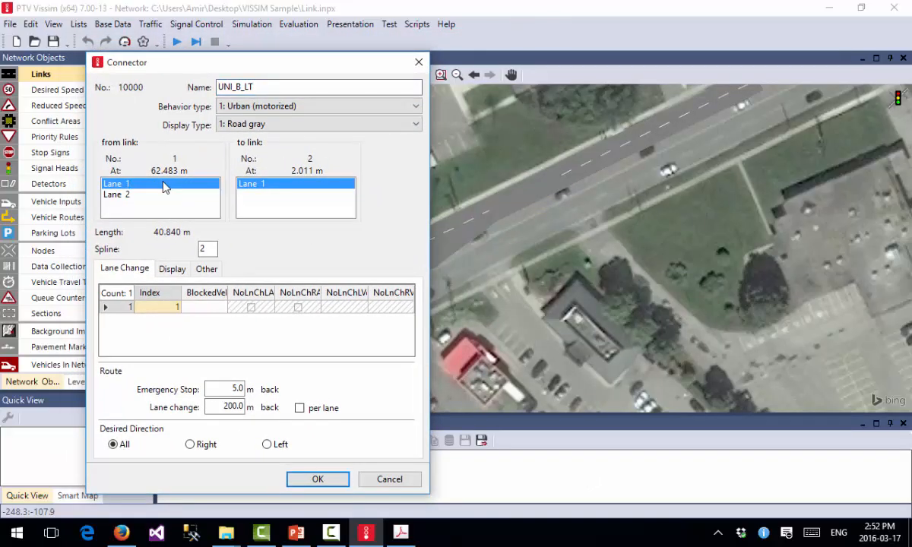
{"action": "left_click_drag", "start_coordinate": [220, 70], "coordinate": [150, 91]}
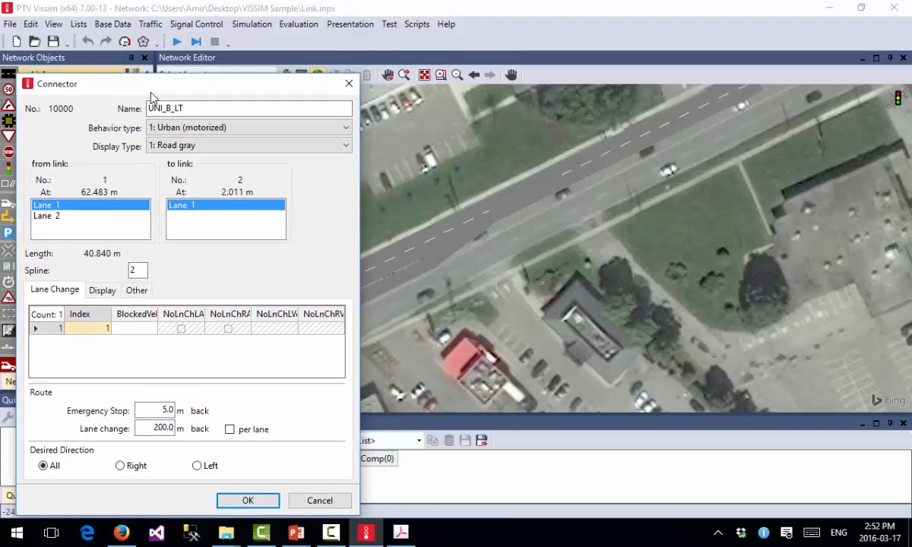
{"action": "left_click", "coordinate": [60, 219]}
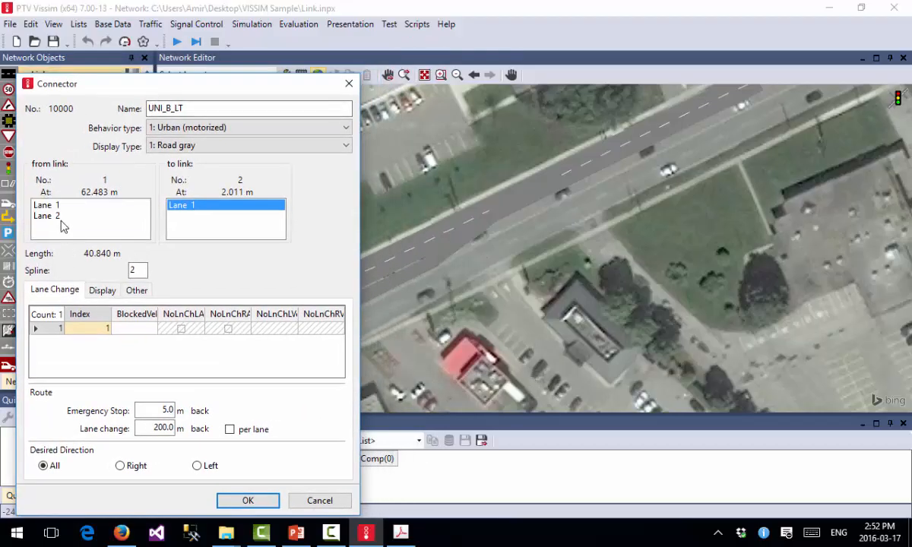
{"action": "left_click", "coordinate": [61, 219]}
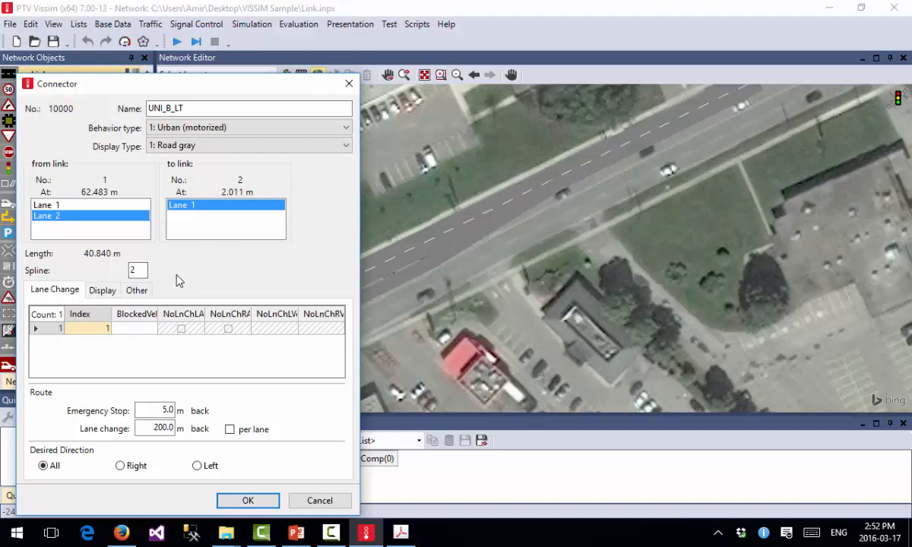
{"action": "double_click", "coordinate": [133, 270]}
{"action": "left_click", "coordinate": [247, 502]}
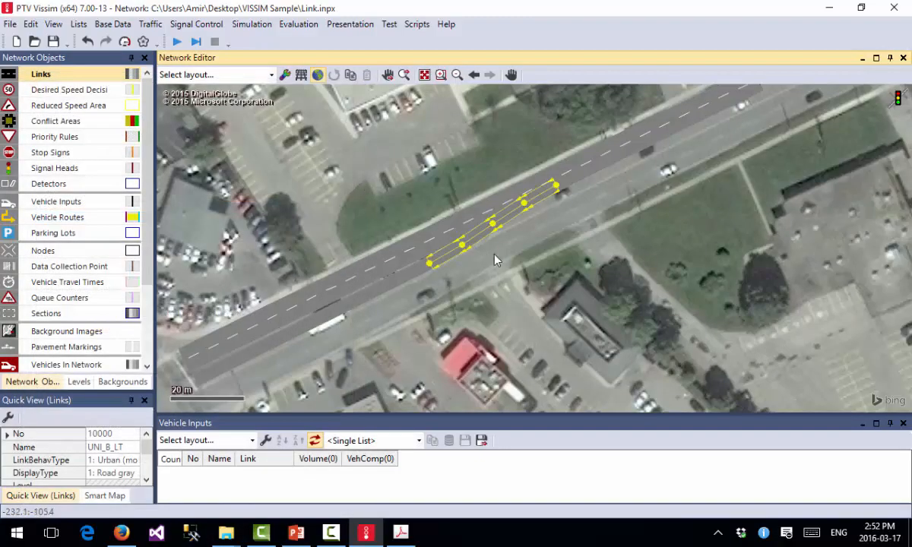
- Shift the middle points of the UNI_B_LT connector to smooth its taper, then undo the last adjustment
{"action": "left_click", "coordinate": [464, 237]}
{"action": "left_click", "coordinate": [490, 233]}
{"action": "left_click_drag", "start_coordinate": [494, 225], "coordinate": [521, 206]}
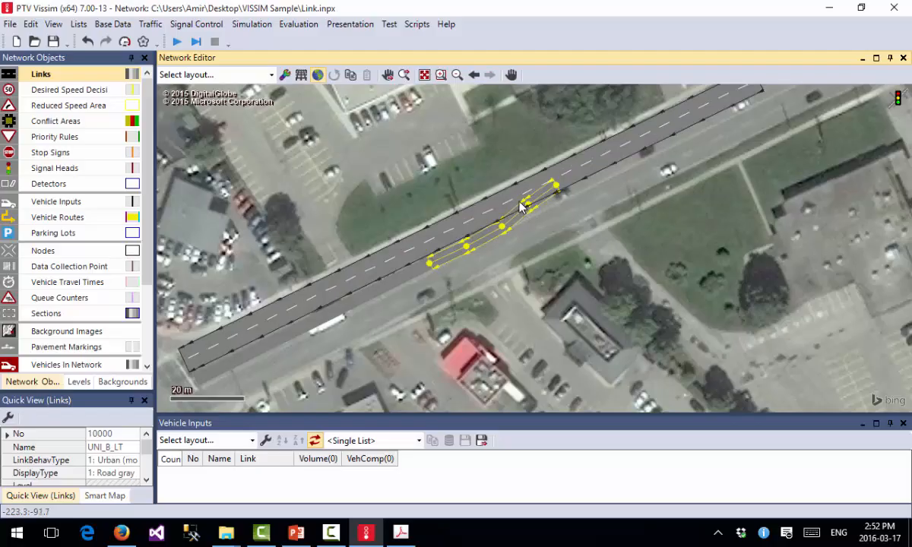
{"action": "key", "text": "ctrl+z"}
- Add an intermediate point to the upper half of the UNI_B_LT connector and move it slightly outward to smooth the curve
{"action": "left_click", "coordinate": [517, 214]}
{"action": "right_click", "coordinate": [517, 219]}
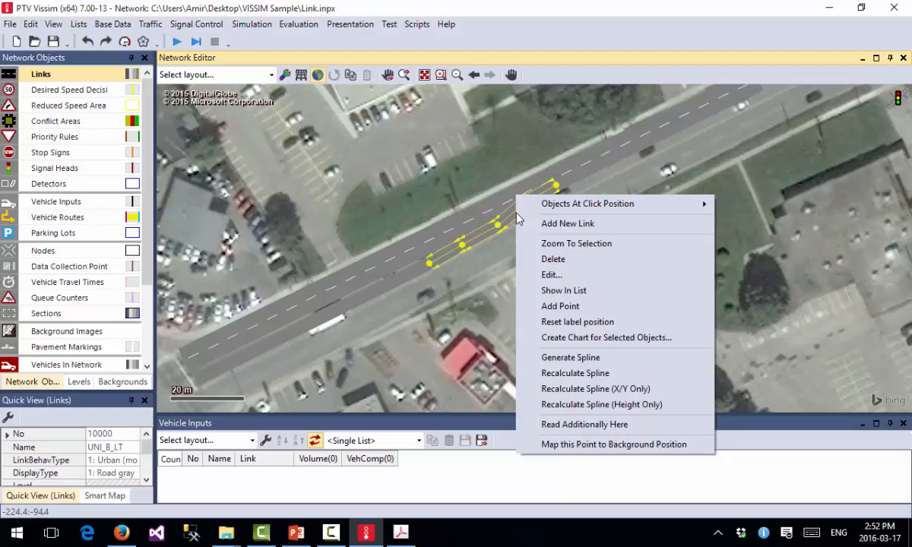
{"action": "left_click", "coordinate": [562, 307]}
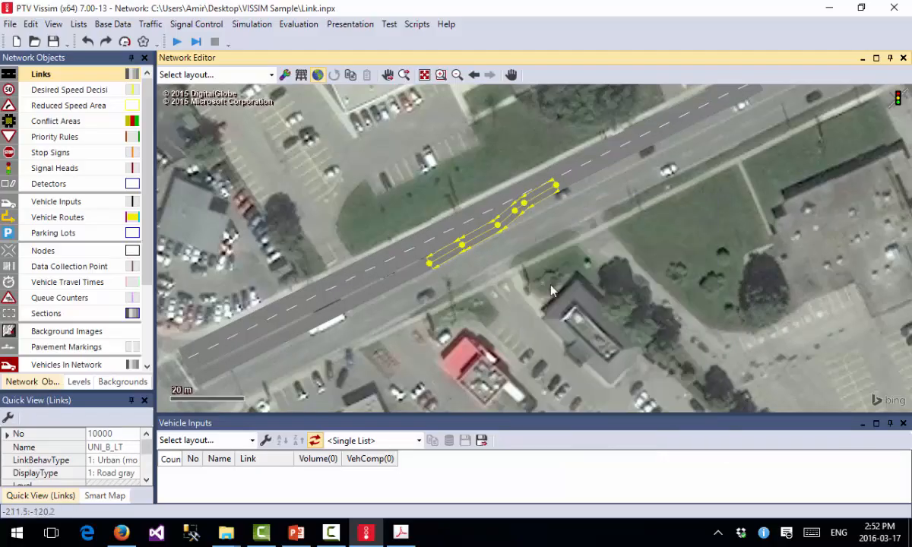
{"action": "left_click_drag", "start_coordinate": [511, 219], "coordinate": [514, 220]}
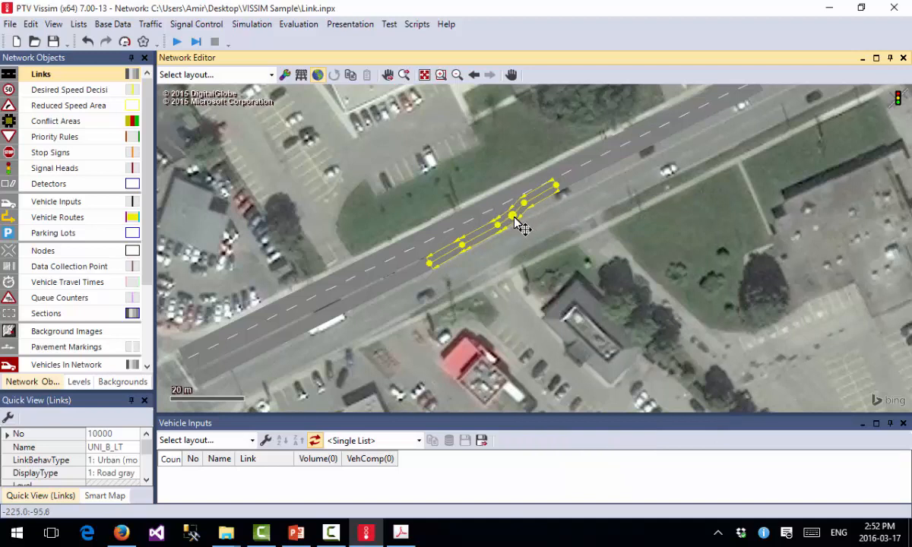
{"action": "left_click", "coordinate": [559, 225]}
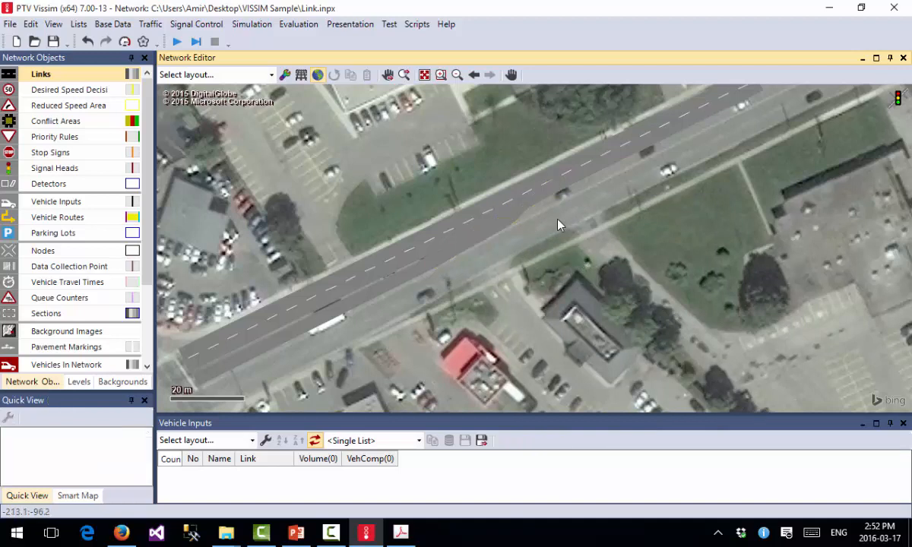
- Draw a two-lane link about 172 m long leaving the intersection along University Avenue's eastbound side, and shift it onto the roadway
{"action": "scroll", "coordinate": [546, 224], "scroll_direction": "down", "scroll_amount": 3}
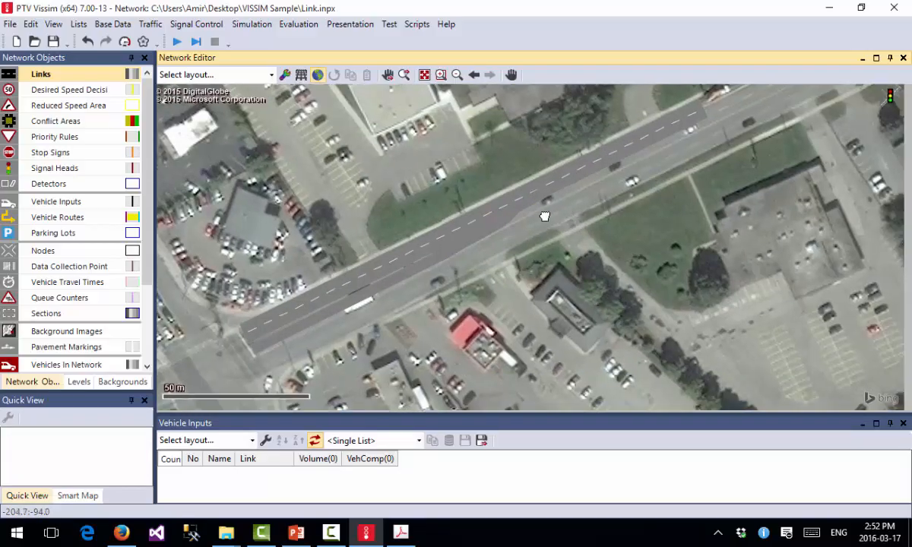
{"action": "left_click_drag", "start_coordinate": [545, 217], "coordinate": [511, 214]}
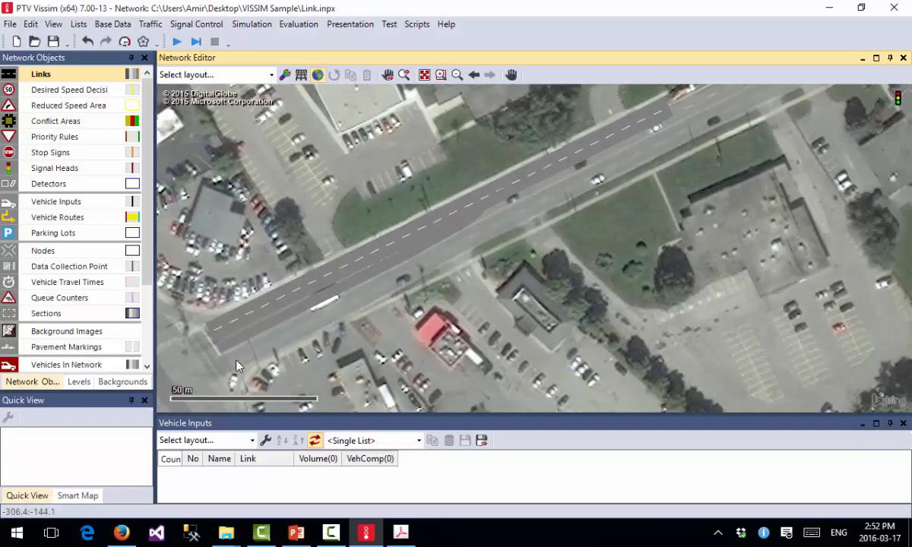
{"action": "mouse_move", "coordinate": [233, 359]}
{"action": "left_mouse_down"}
{"action": "mouse_move", "coordinate": [550, 301]}
{"action": "mouse_move", "coordinate": [718, 152]}
{"action": "mouse_move", "coordinate": [682, 142]}
{"action": "left_mouse_up"}
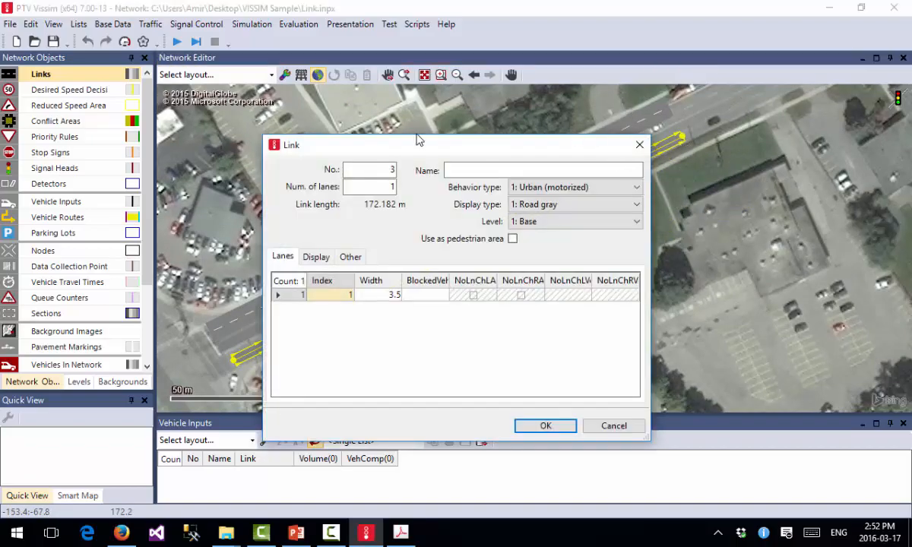
{"action": "double_click", "coordinate": [385, 190]}
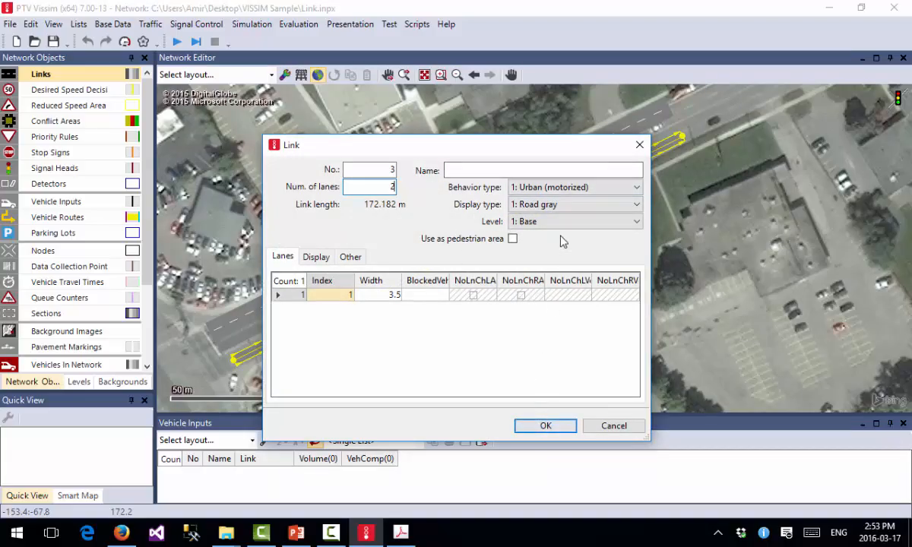
{"action": "left_click", "coordinate": [547, 426]}
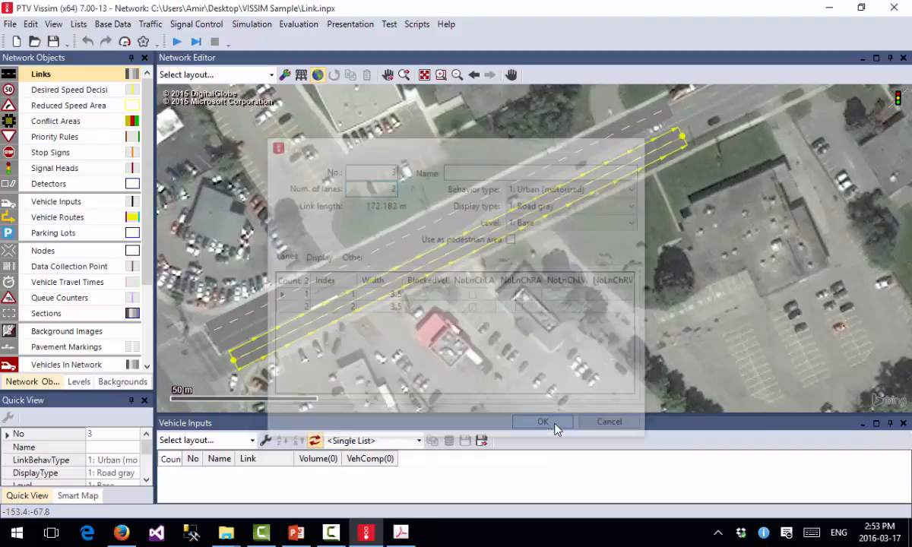
{"action": "left_click_drag", "start_coordinate": [408, 285], "coordinate": [402, 278]}
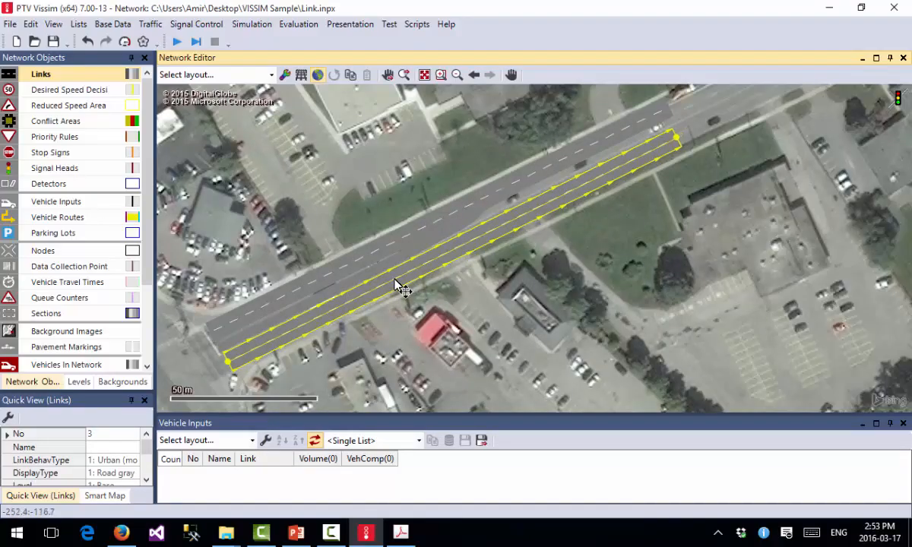
- Draw a two-lane link about 76 m long along King's northbound side, ending at the intersection's south approach
{"action": "left_click_drag", "start_coordinate": [250, 265], "coordinate": [453, 217]}
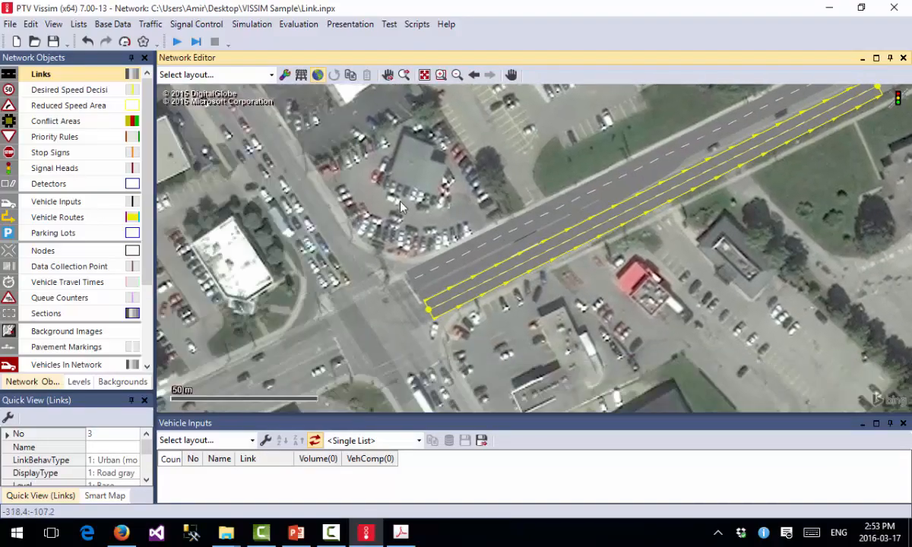
{"action": "scroll", "coordinate": [400, 201], "scroll_direction": "down", "scroll_amount": 1}
{"action": "left_click_drag", "start_coordinate": [384, 278], "coordinate": [343, 203]}
{"action": "scroll", "coordinate": [334, 209], "scroll_direction": "down", "scroll_amount": 1}
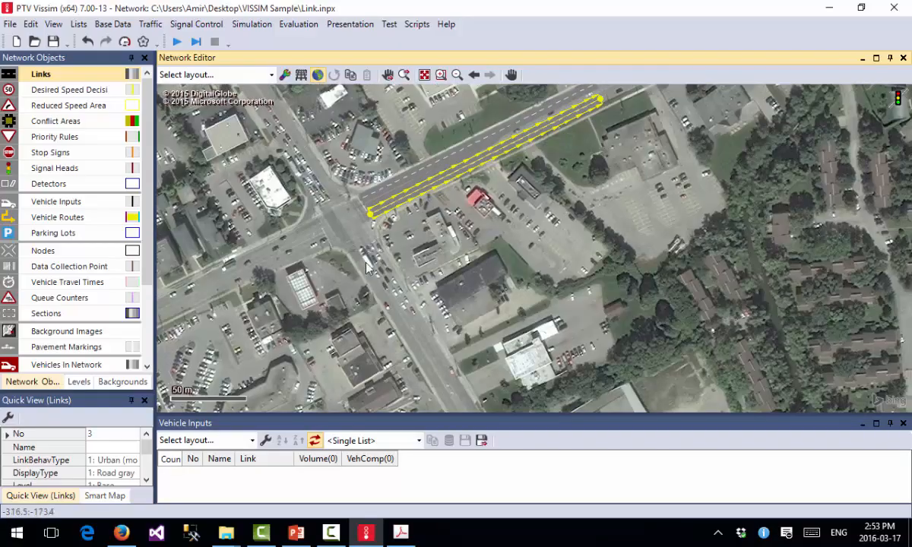
{"action": "mouse_move", "coordinate": [431, 344]}
{"action": "left_mouse_down"}
{"action": "mouse_move", "coordinate": [351, 232]}
{"action": "mouse_move", "coordinate": [372, 245]}
{"action": "mouse_move", "coordinate": [350, 231]}
{"action": "left_mouse_up"}
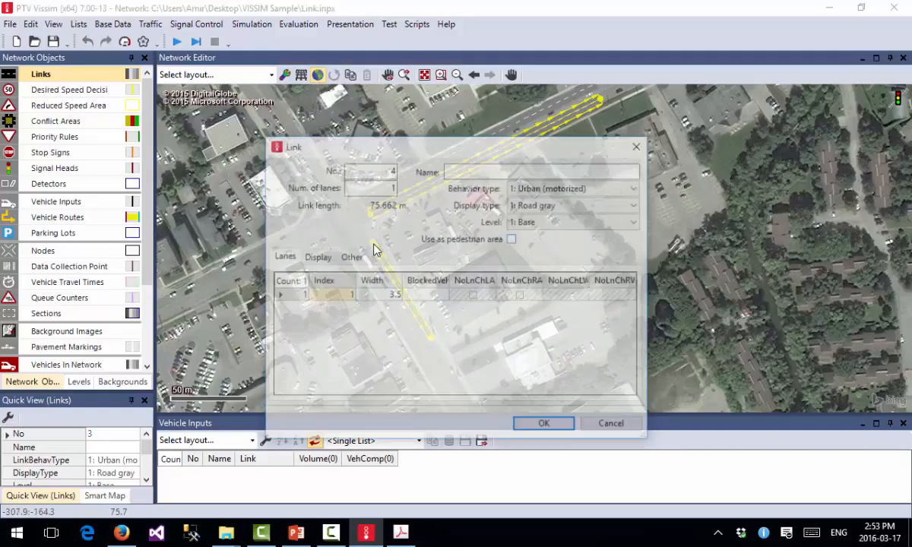
{"action": "key", "text": "Tab"}
{"action": "type", "text": "2"}
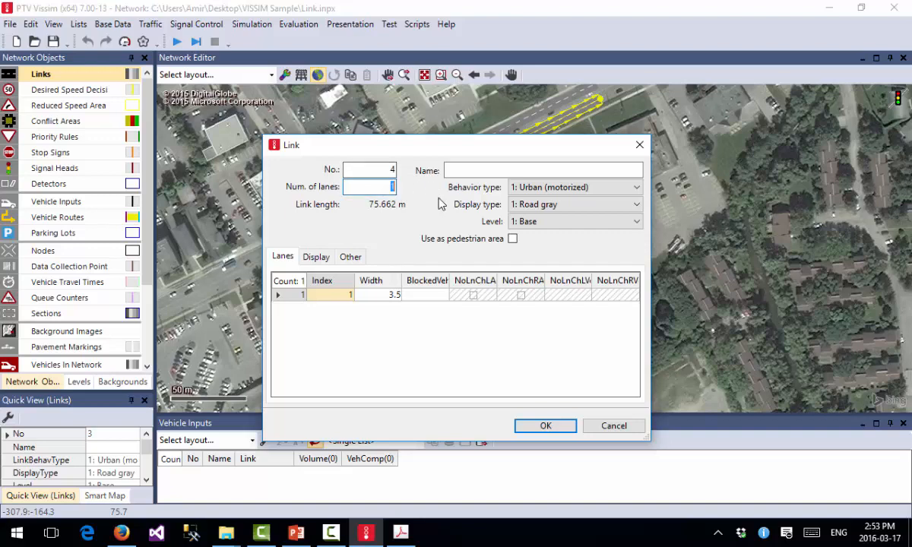
{"action": "left_click", "coordinate": [545, 426]}
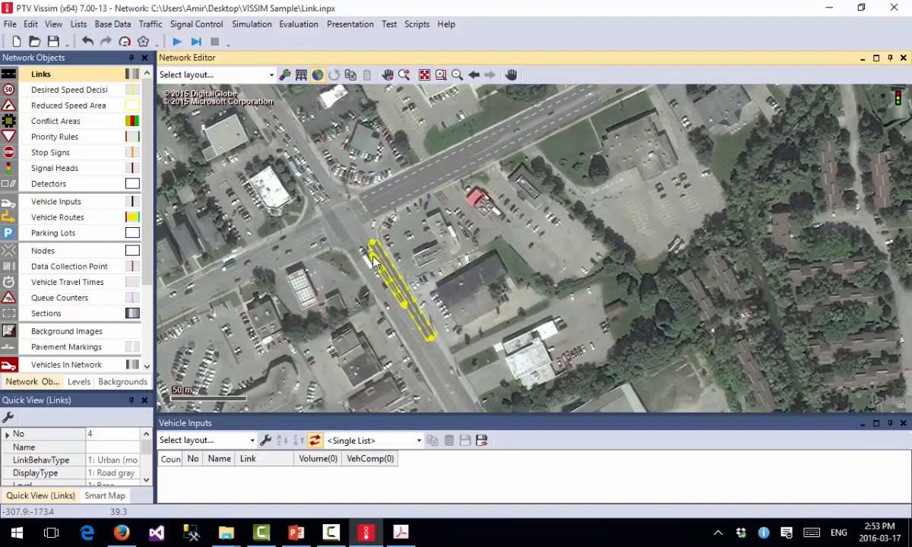
- Draw a one-lane left-turn link about 45 m long beside the northbound King link, ending at the intersection
{"action": "left_click_drag", "start_coordinate": [369, 251], "coordinate": [367, 250]}
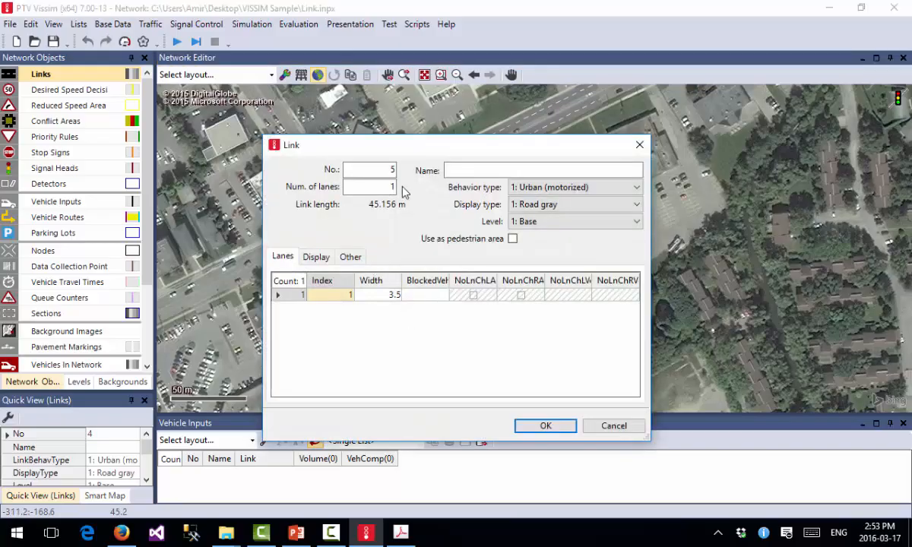
{"action": "left_click", "coordinate": [536, 424]}
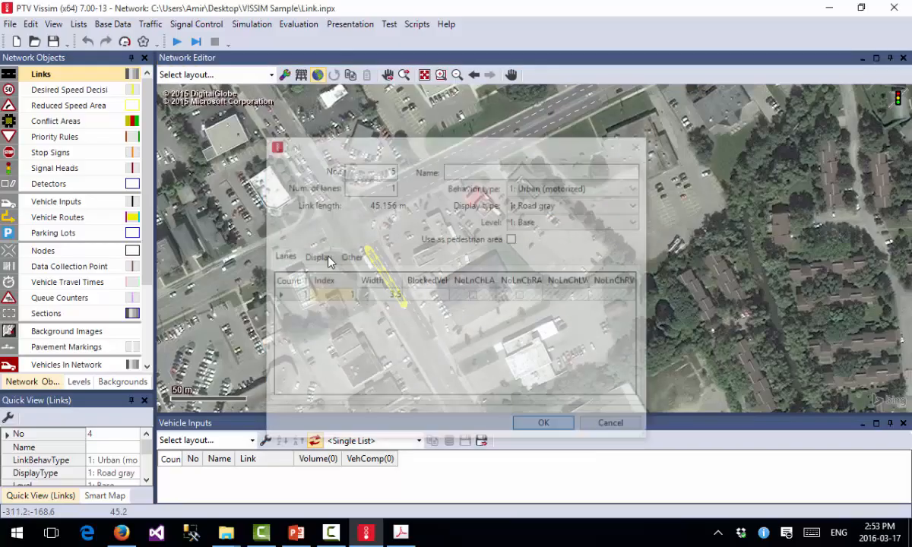
- Create a connector about 15 m long from lane 2 of the northbound King link to lane 1 of its left-turn link
{"action": "scroll", "coordinate": [371, 300], "scroll_direction": "up", "scroll_amount": 3}
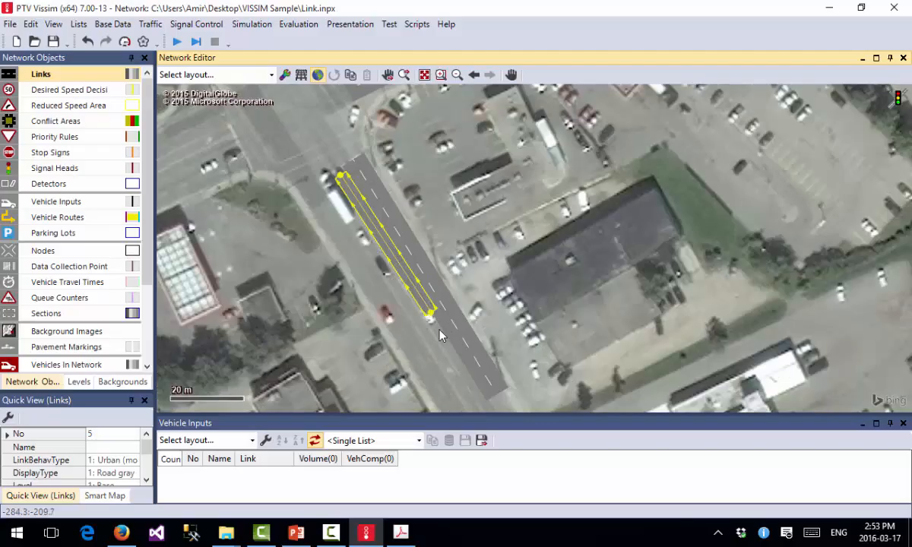
{"action": "left_click_drag", "start_coordinate": [460, 347], "coordinate": [428, 302]}
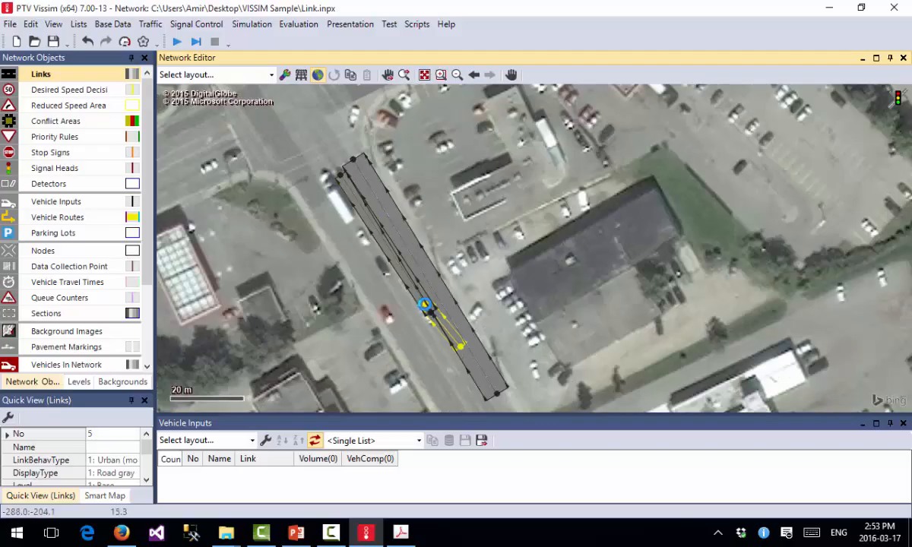
{"action": "left_click_drag", "start_coordinate": [203, 89], "coordinate": [272, 57]}
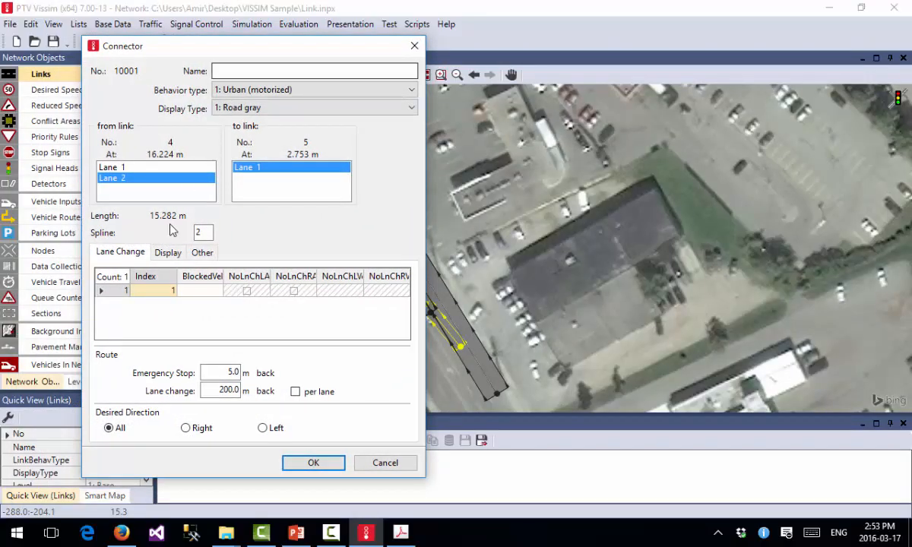
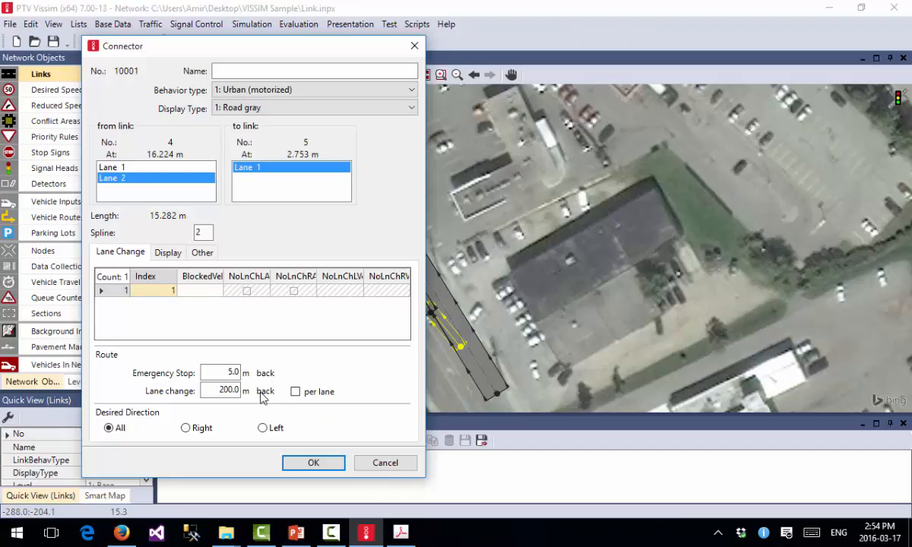
{"action": "left_click", "coordinate": [301, 465]}
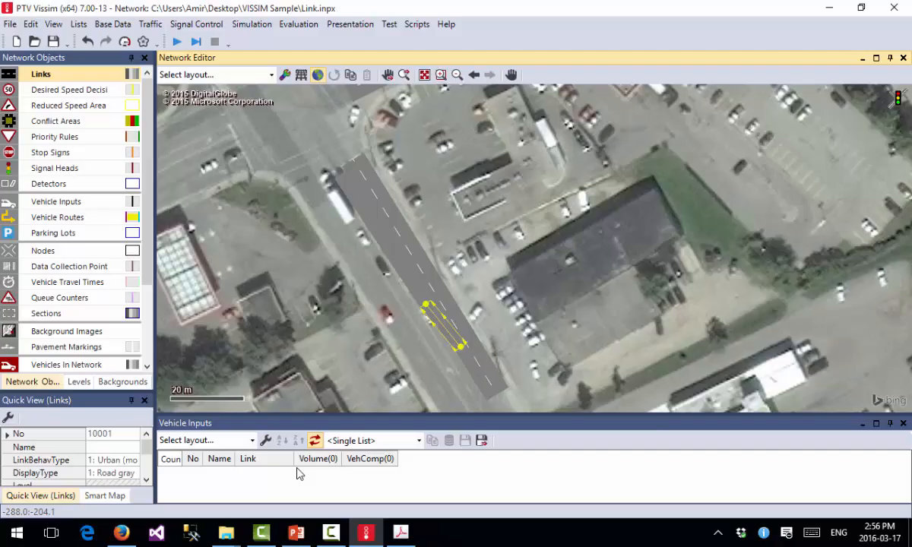
- Copy the two-lane northbound King link and place the duplicate on King's southbound side, south of the intersection
{"action": "left_click", "coordinate": [487, 246]}
{"action": "scroll", "coordinate": [488, 145], "scroll_direction": "down", "scroll_amount": 1}
{"action": "left_click_drag", "start_coordinate": [488, 148], "coordinate": [501, 207]}
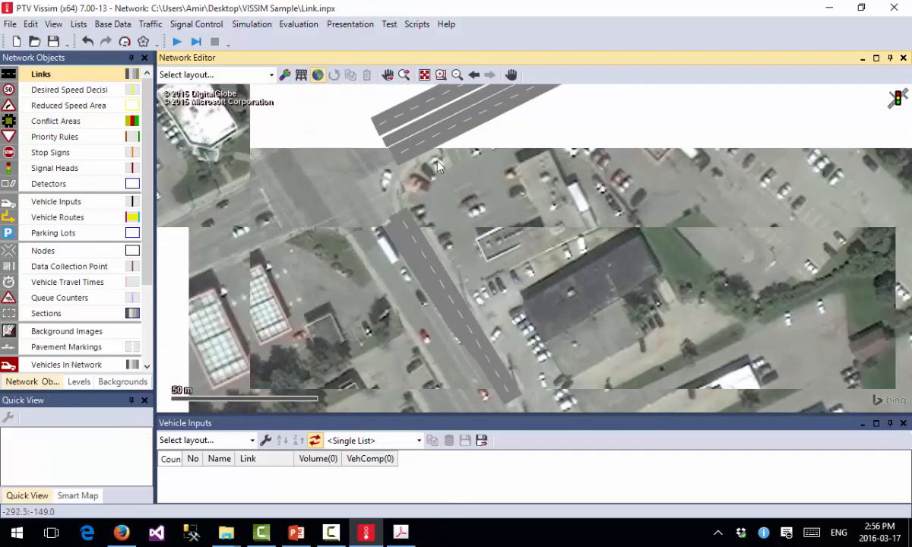
{"action": "left_click_drag", "start_coordinate": [297, 149], "coordinate": [300, 236]}
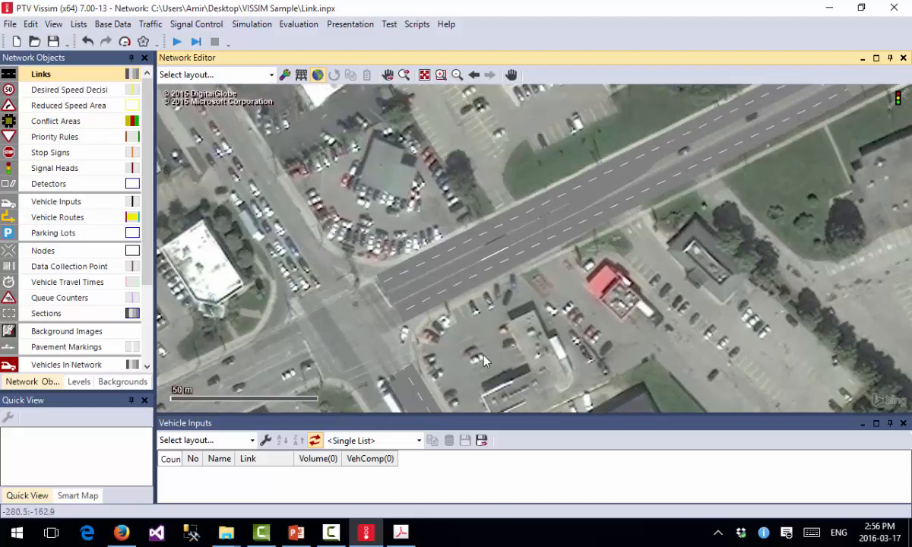
{"action": "left_click_drag", "start_coordinate": [453, 333], "coordinate": [412, 179]}
{"action": "scroll", "coordinate": [417, 277], "scroll_direction": "up", "scroll_amount": 1}
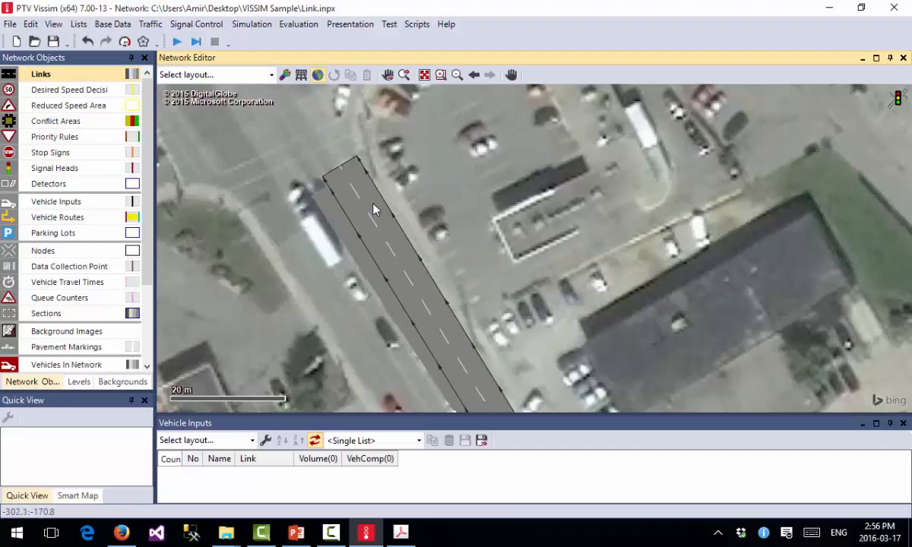
{"action": "left_click", "coordinate": [373, 209]}
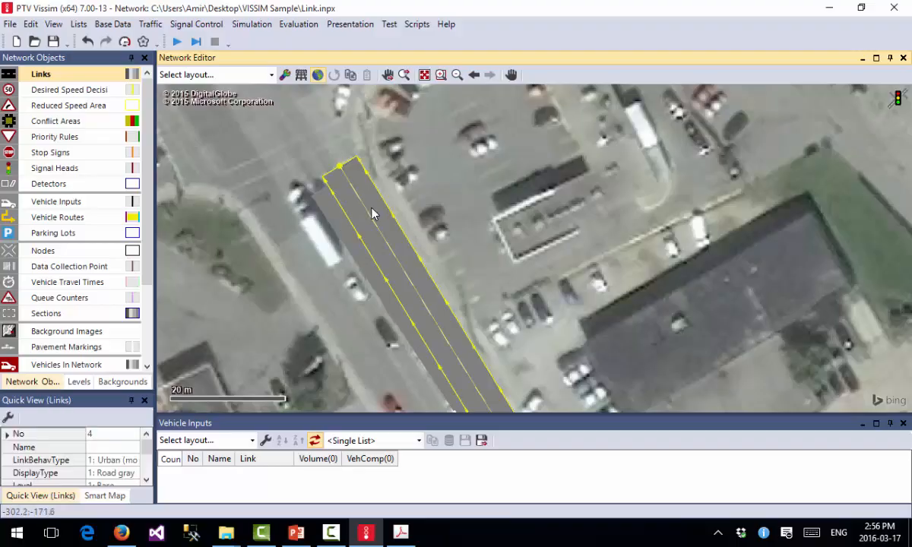
{"action": "right_click", "coordinate": [369, 209]}
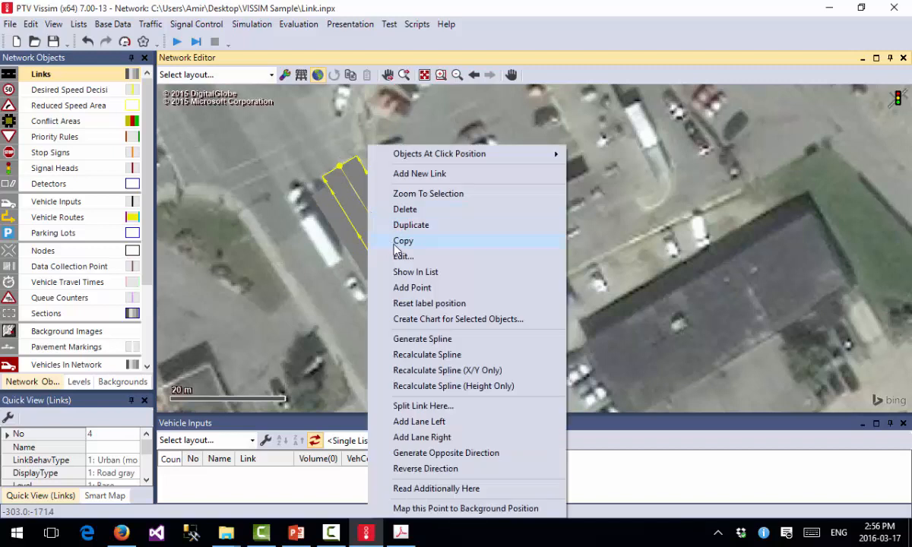
{"action": "left_click", "coordinate": [376, 240]}
{"action": "left_click", "coordinate": [313, 256]}
{"action": "right_click", "coordinate": [314, 255]}
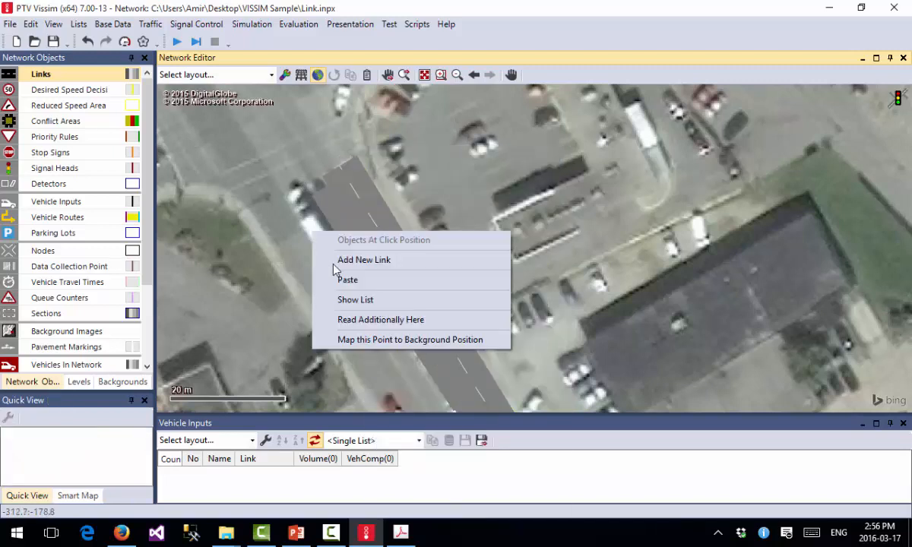
{"action": "left_click", "coordinate": [345, 280]}
{"action": "left_click_drag", "start_coordinate": [320, 261], "coordinate": [295, 237]}
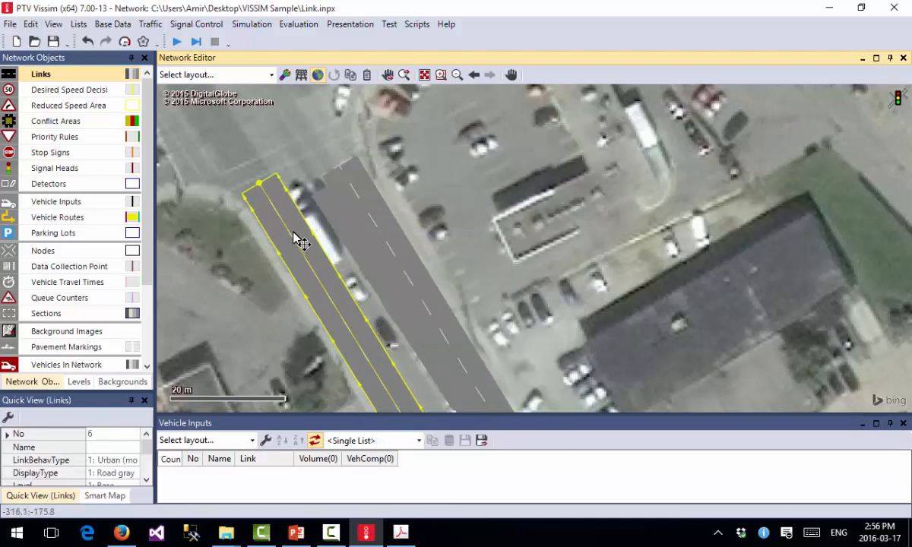
- Reverse the direction of the copied King link so it carries southbound traffic away from the intersection
{"action": "right_click", "coordinate": [315, 283]}
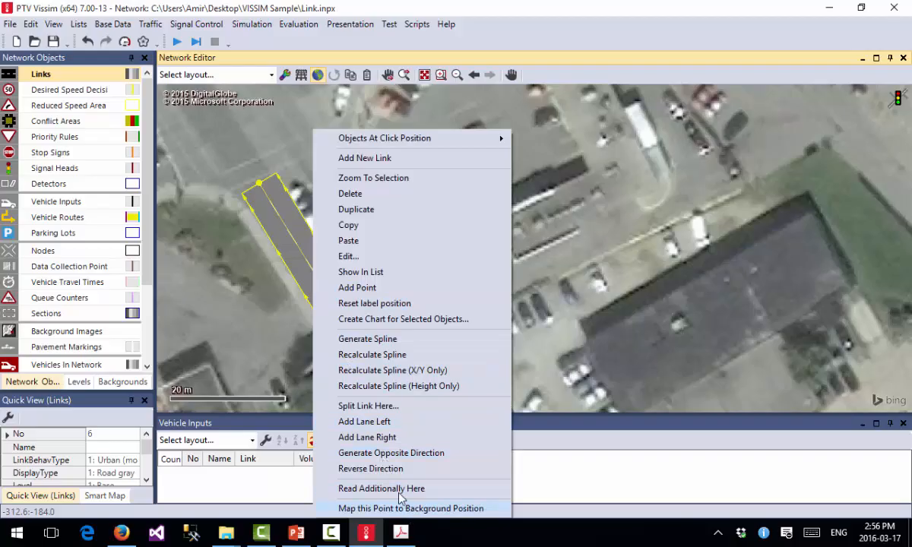
{"action": "left_click", "coordinate": [377, 472]}
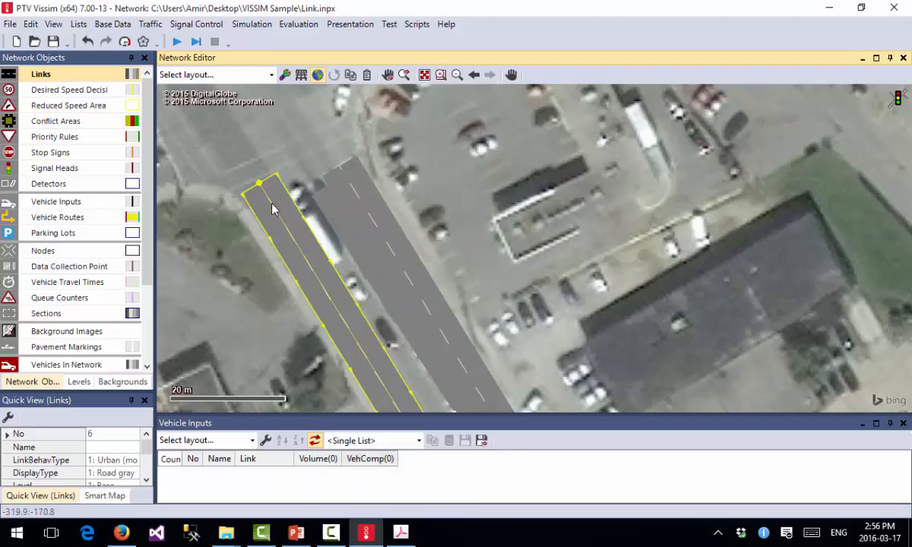
{"action": "scroll", "coordinate": [271, 242], "scroll_direction": "up", "scroll_amount": 2}
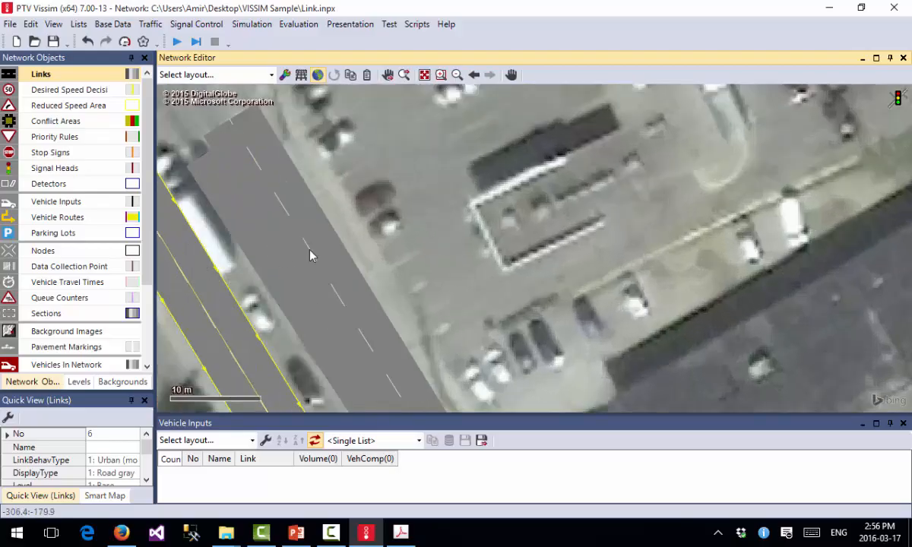
{"action": "scroll", "coordinate": [515, 230], "scroll_direction": "up", "scroll_amount": 1}
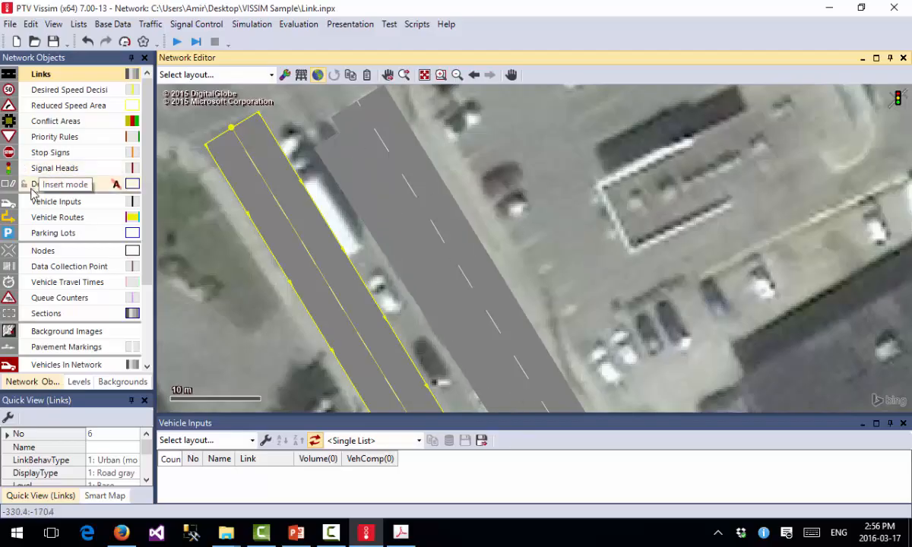
- Add a left-turn arrow pavement marking near the intersection end of the northbound King left-turn link
{"action": "left_click", "coordinate": [53, 347]}
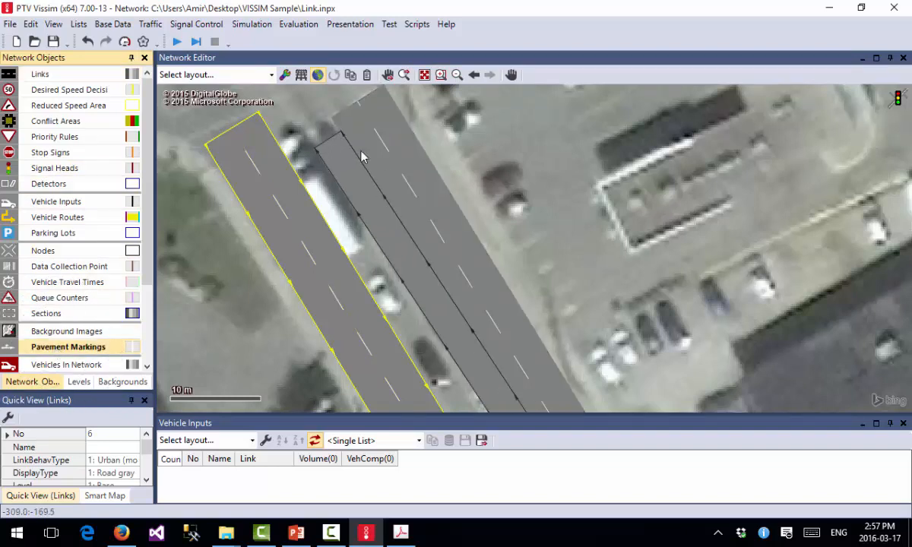
{"action": "left_click", "coordinate": [349, 176]}
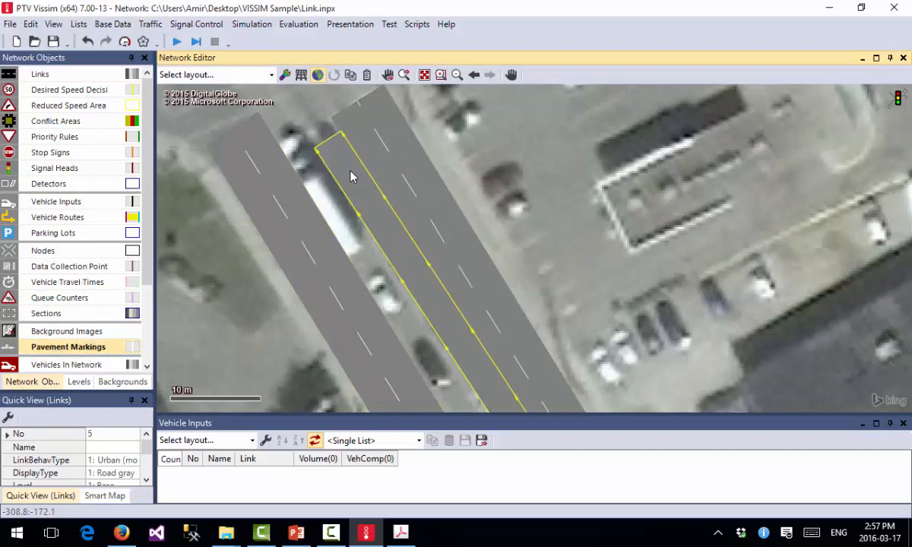
{"action": "right_click", "coordinate": [350, 176]}
{"action": "left_click", "coordinate": [358, 175]}
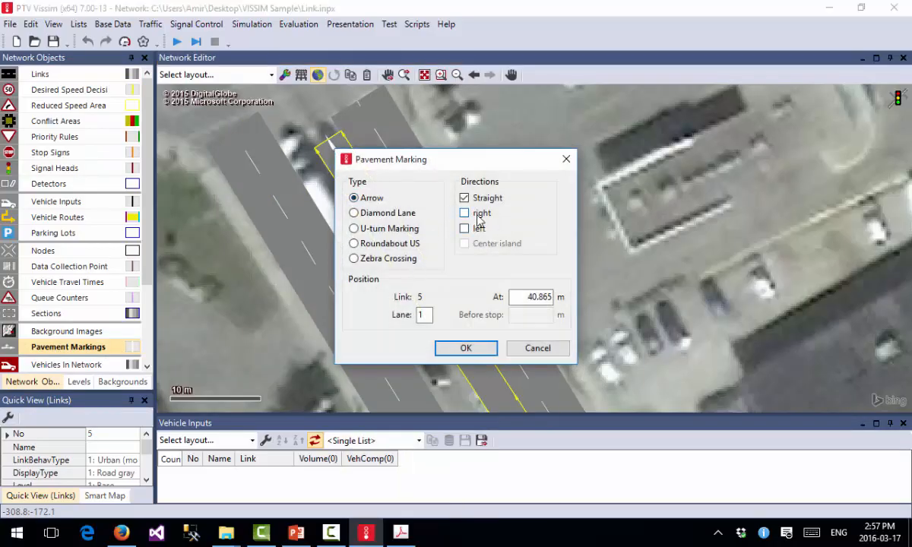
{"action": "left_click", "coordinate": [465, 199]}
{"action": "left_click", "coordinate": [465, 229]}
{"action": "left_click", "coordinate": [465, 214]}
{"action": "left_click", "coordinate": [464, 348]}
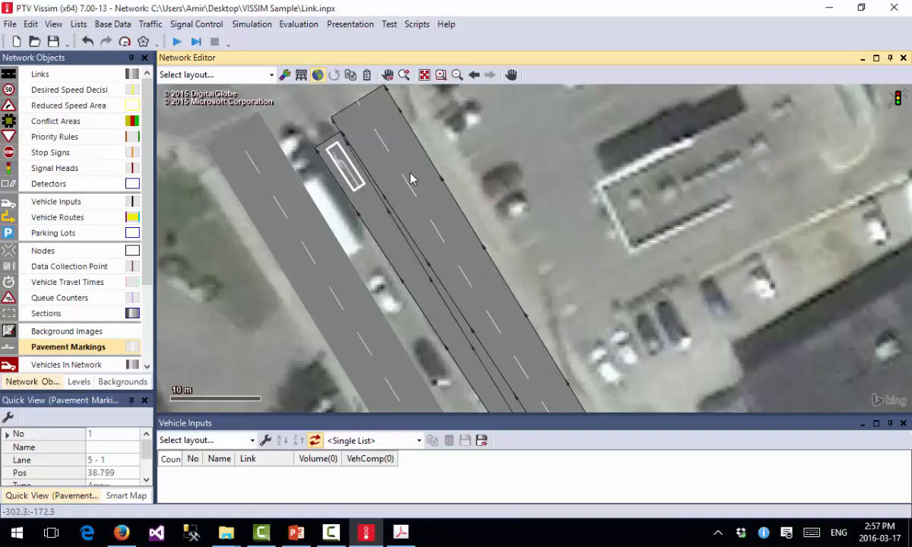
- Add a combined straight and right arrow pavement marking on lane 1 of the northbound King link, at 70.106 m
{"action": "left_click", "coordinate": [408, 168]}
{"action": "right_click", "coordinate": [407, 165]}
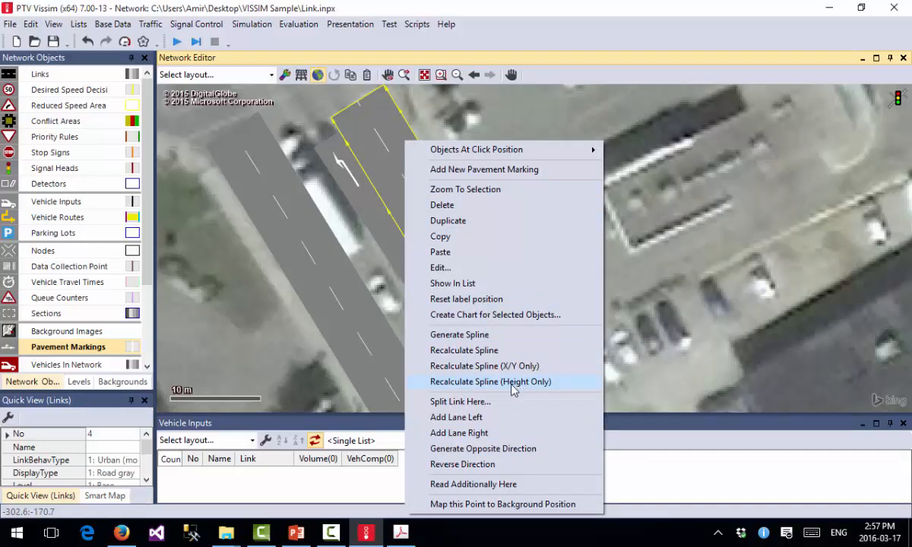
{"action": "left_click", "coordinate": [28, 345]}
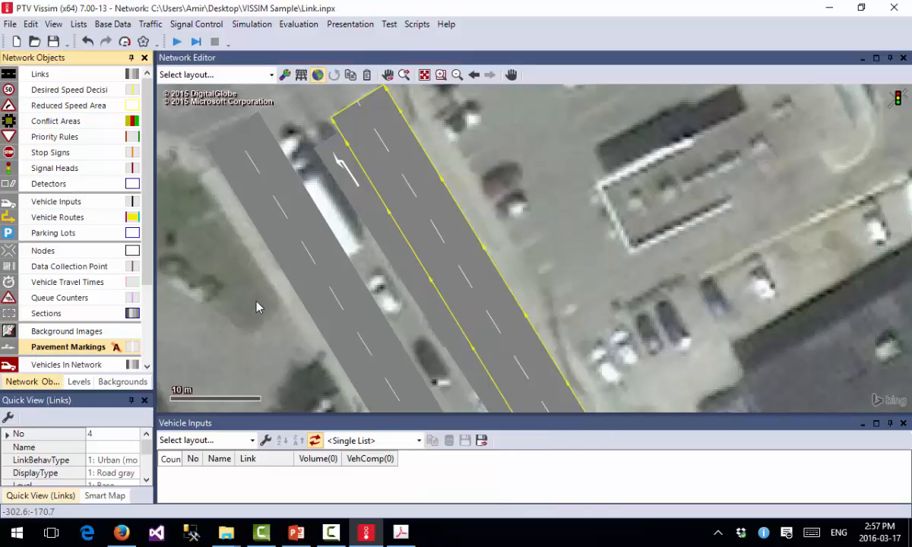
{"action": "right_click", "coordinate": [391, 121]}
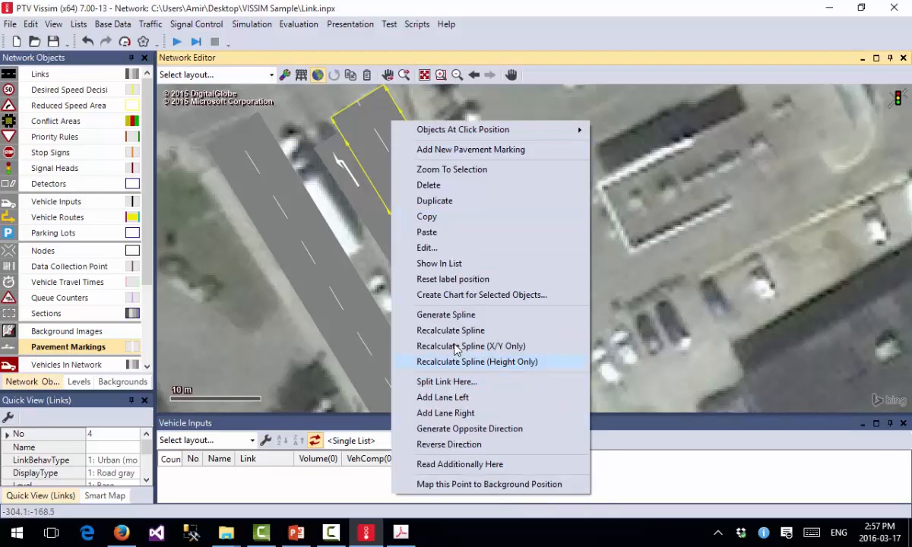
{"action": "left_click", "coordinate": [483, 149]}
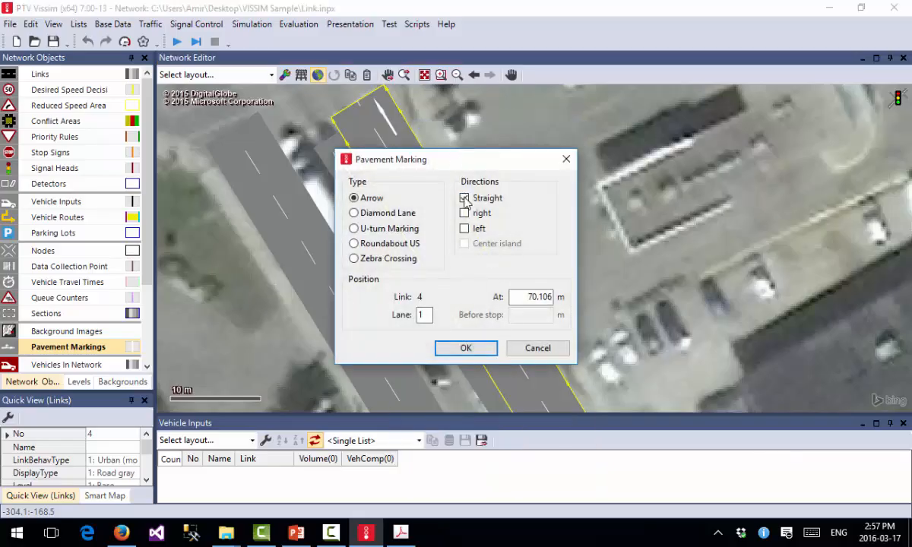
{"action": "left_click", "coordinate": [464, 214]}
{"action": "left_click", "coordinate": [462, 348]}
- Add a straight arrow pavement marking on lane 2 of the northbound King link near the intersection
{"action": "right_click", "coordinate": [369, 132]}
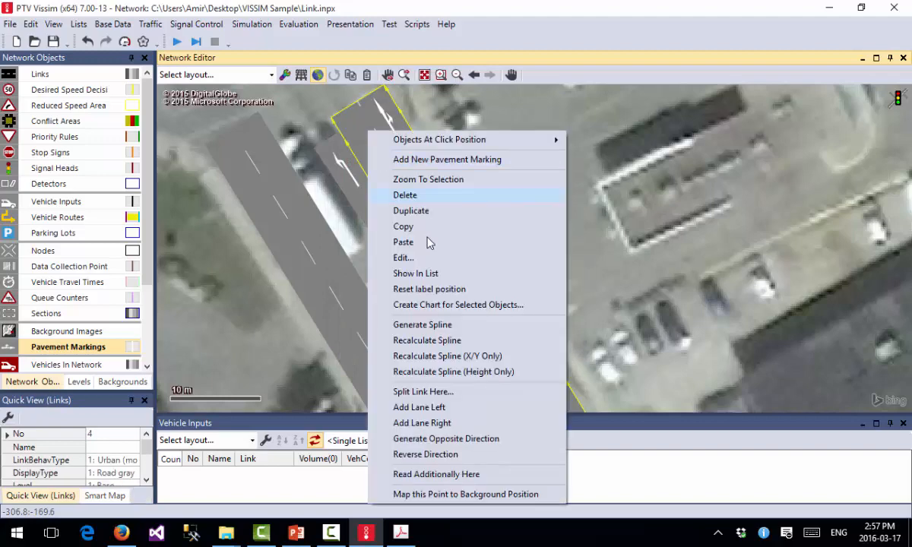
{"action": "left_click", "coordinate": [418, 157]}
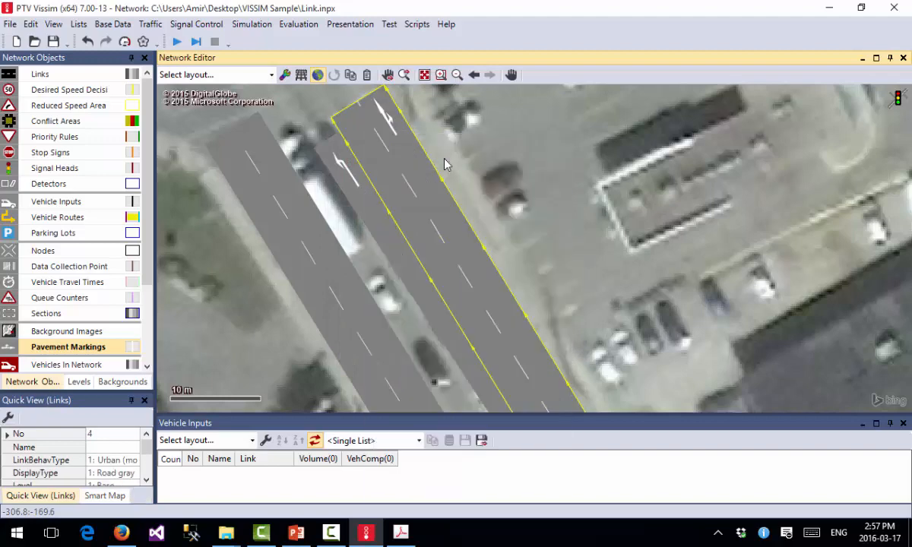
{"action": "left_click", "coordinate": [465, 348]}
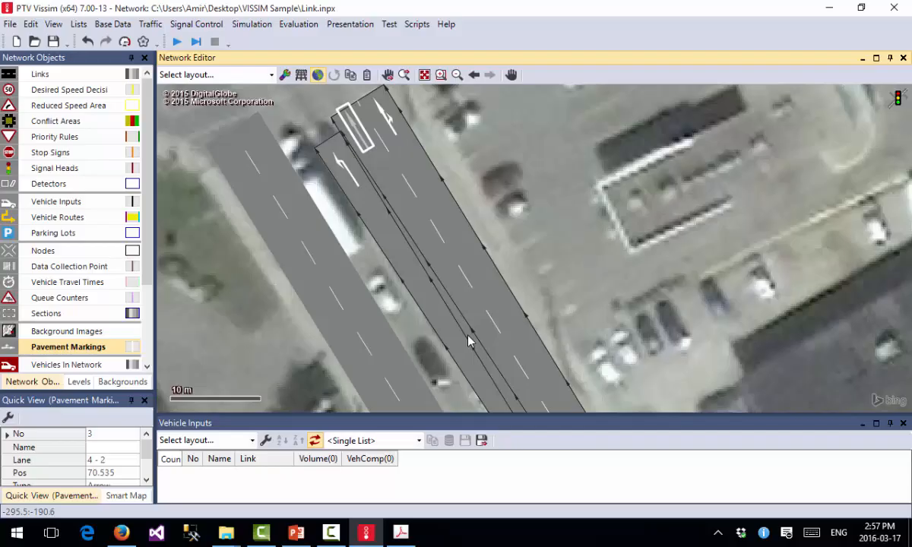
{"action": "left_click", "coordinate": [576, 218]}
- Examine King's south-leg links and left-turn connector in wireframe display, and restore the normal display
{"action": "left_click_drag", "start_coordinate": [571, 189], "coordinate": [585, 207]}
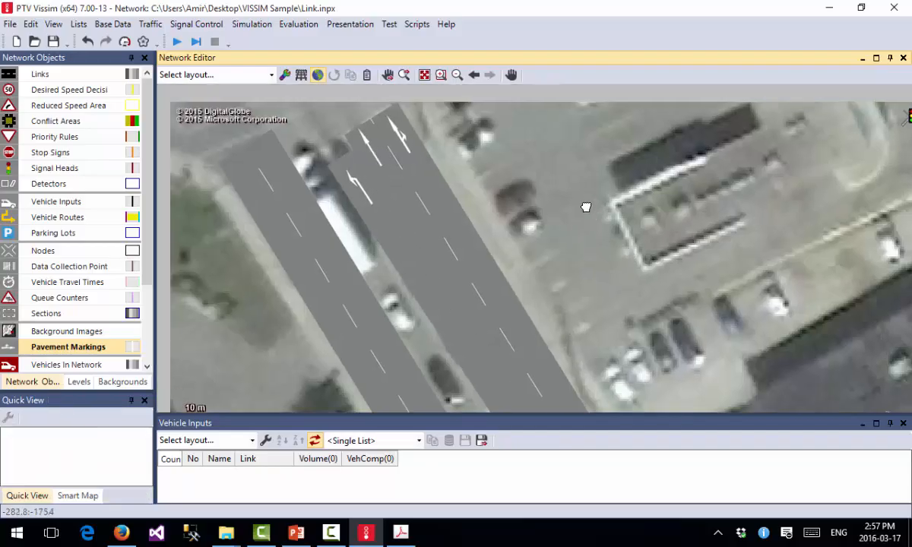
{"action": "scroll", "coordinate": [554, 199], "scroll_direction": "down", "scroll_amount": 2}
{"action": "left_click", "coordinate": [376, 276]}
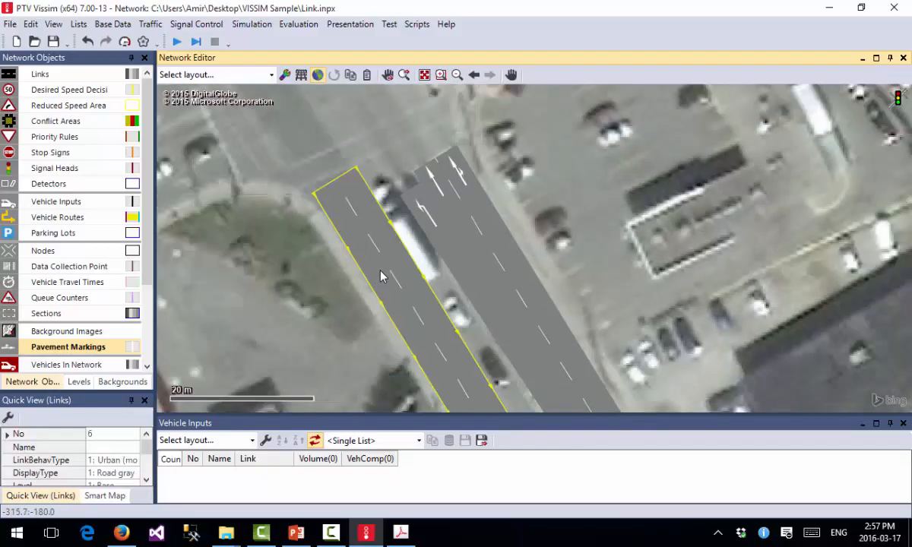
{"action": "left_click", "coordinate": [630, 240]}
{"action": "key", "text": "ctrl+a"}
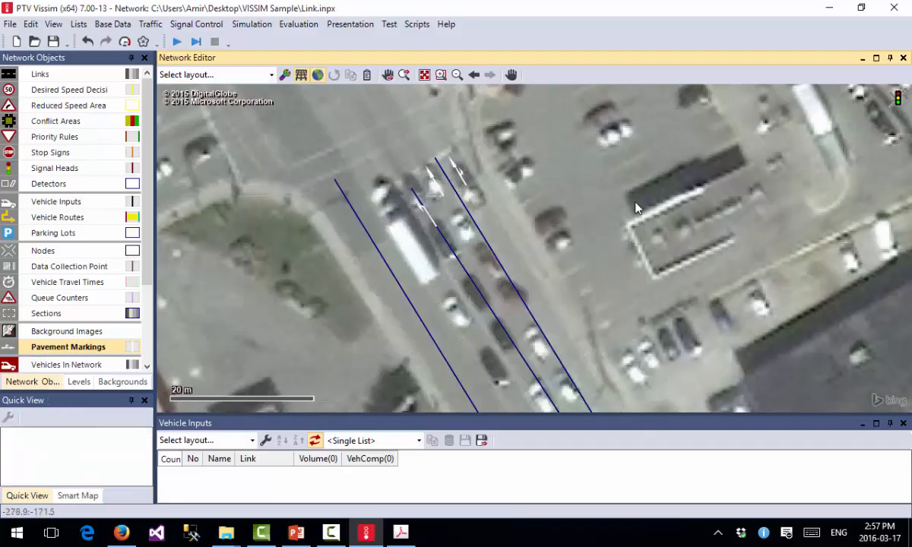
{"action": "scroll", "coordinate": [626, 169], "scroll_direction": "down", "scroll_amount": 2}
{"action": "scroll", "coordinate": [651, 202], "scroll_direction": "down", "scroll_amount": 1}
{"action": "left_click_drag", "start_coordinate": [673, 245], "coordinate": [630, 240]}
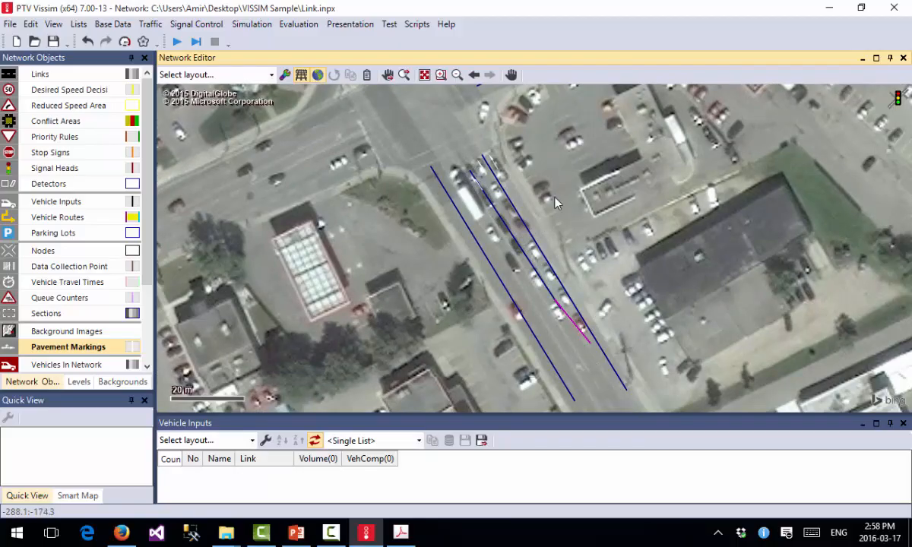
{"action": "key", "text": "ctrl+a"}
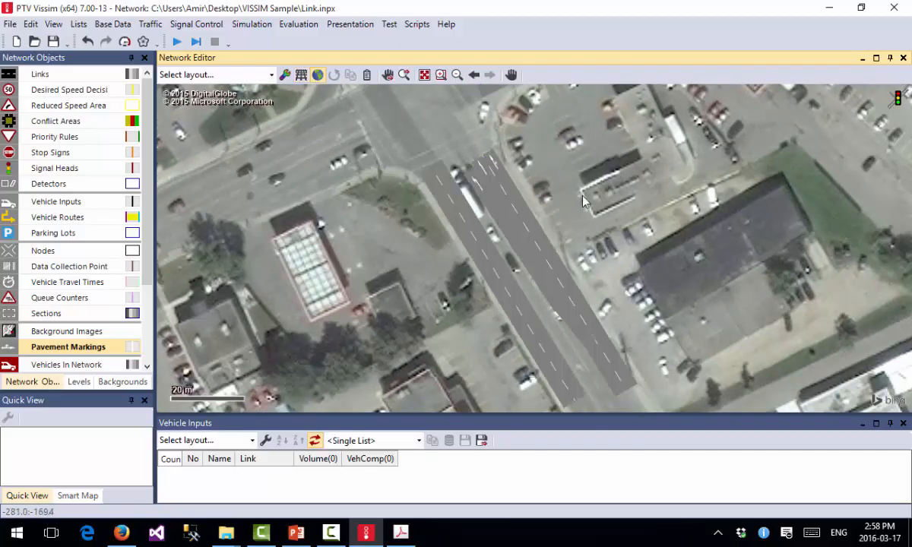
- Create a right-turn connector about 27 m long from lane 1 of northbound King to lane 1 of eastbound University Avenue, curved with additional spline points
{"action": "left_click_drag", "start_coordinate": [557, 195], "coordinate": [583, 237]}
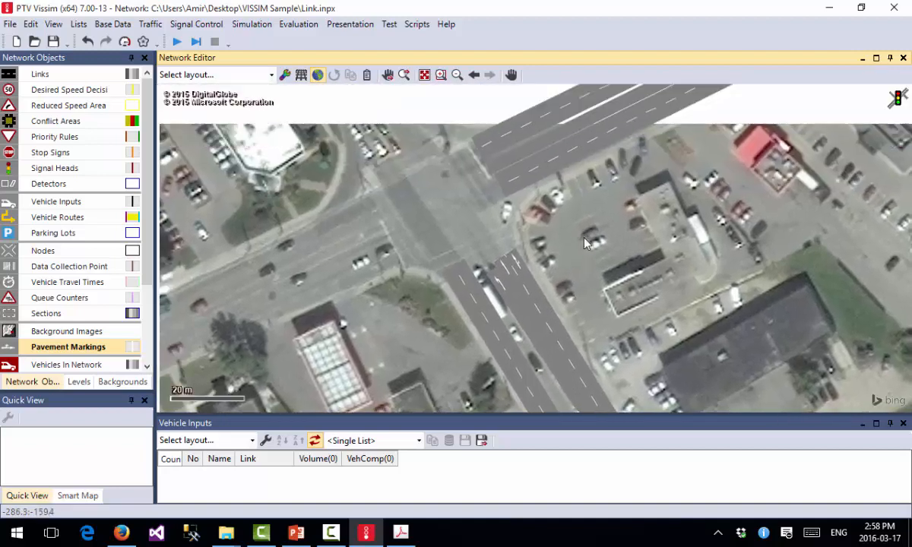
{"action": "left_click_drag", "start_coordinate": [518, 258], "coordinate": [500, 217]}
{"action": "right_click", "coordinate": [500, 217]}
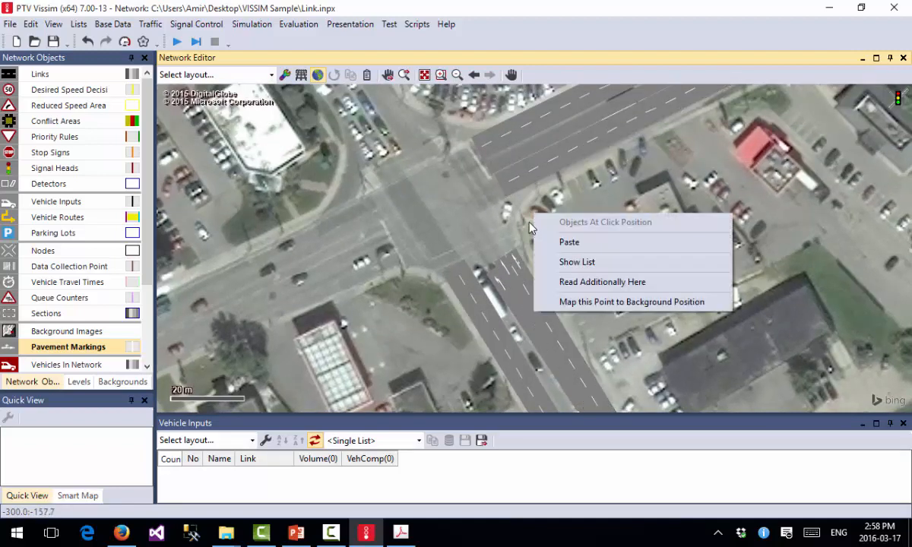
{"action": "left_click", "coordinate": [472, 205]}
{"action": "left_click", "coordinate": [72, 75]}
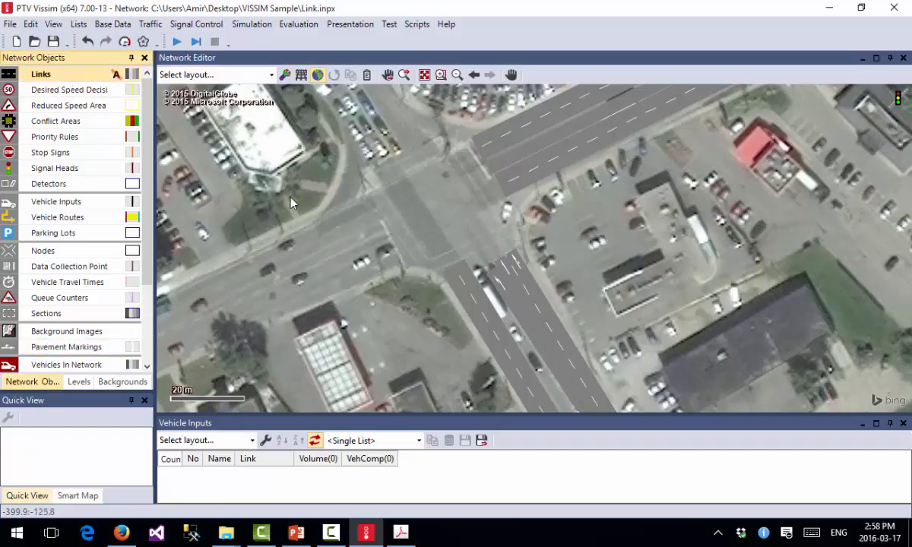
{"action": "left_click_drag", "start_coordinate": [523, 277], "coordinate": [521, 195]}
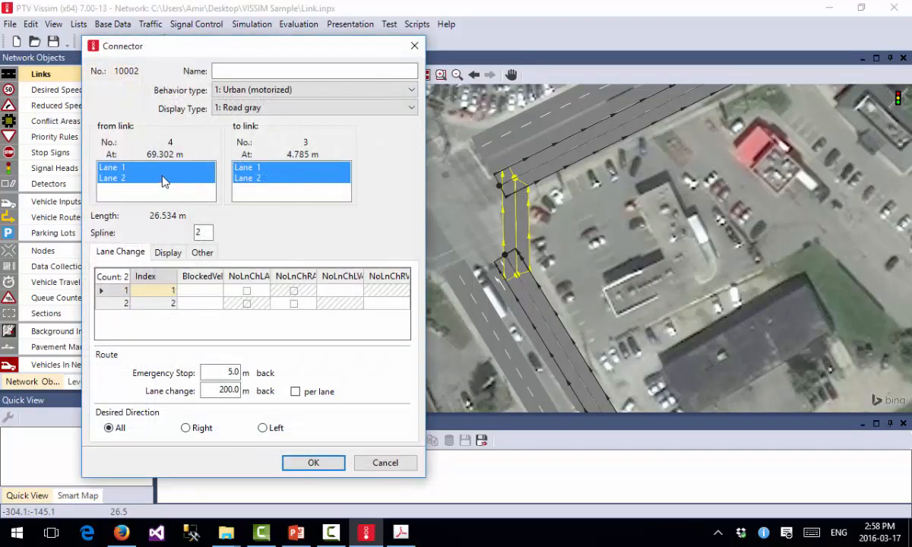
{"action": "left_click", "coordinate": [151, 166]}
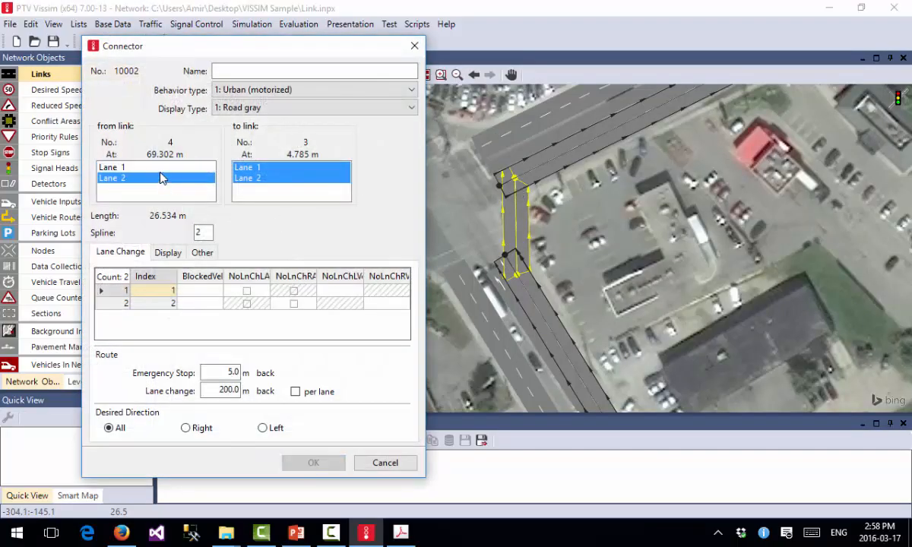
{"action": "left_click", "coordinate": [294, 168]}
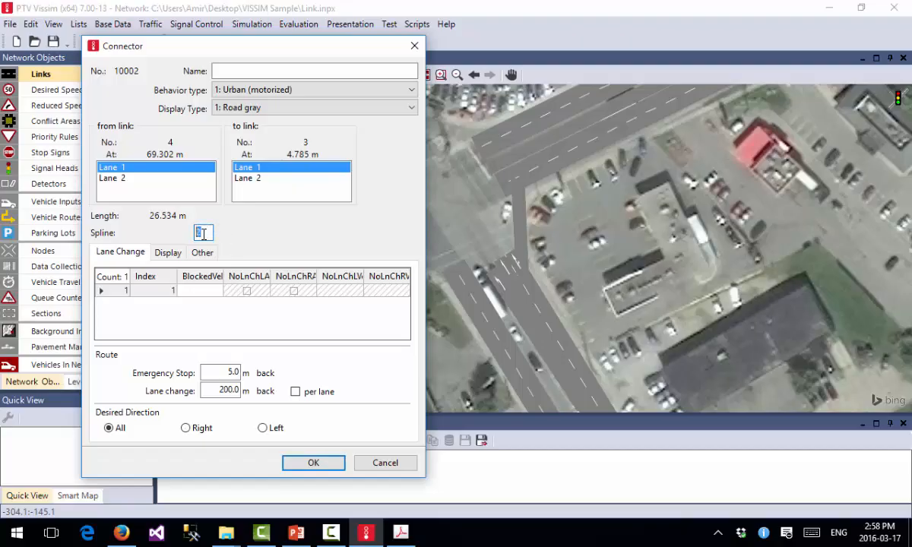
{"action": "type", "text": "0"}
{"action": "left_click", "coordinate": [313, 463]}
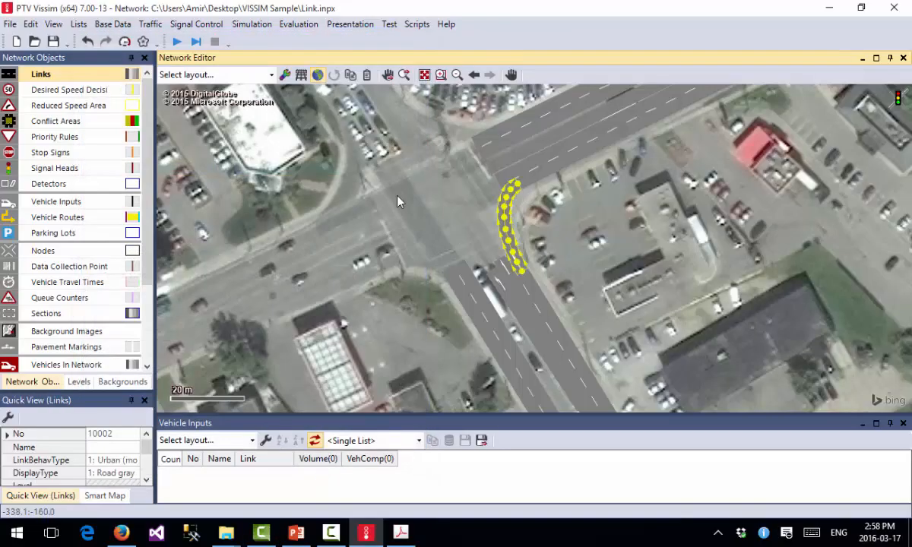
{"action": "left_click", "coordinate": [437, 255]}
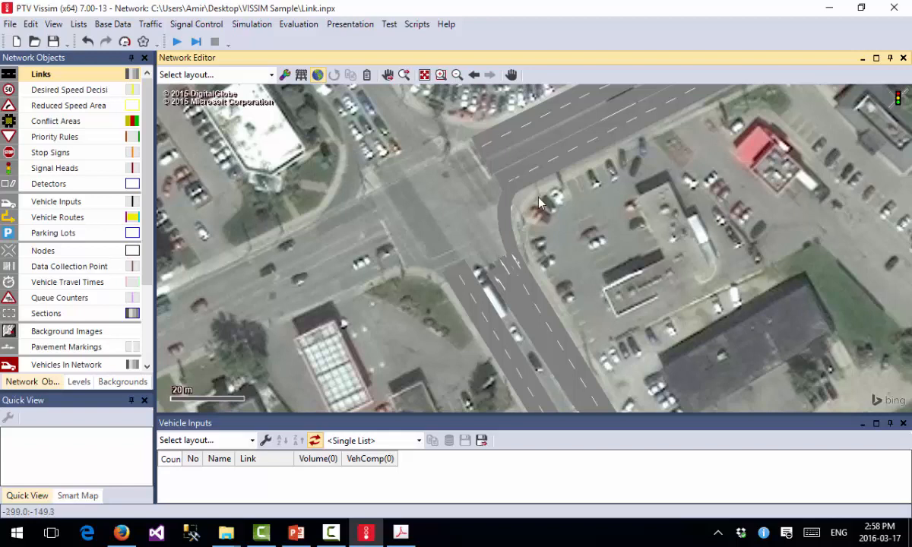
- Displace intermediate points of the right-turn connector from northbound King to eastbound University Avenue, and recalculate its spline
{"action": "left_click", "coordinate": [509, 216]}
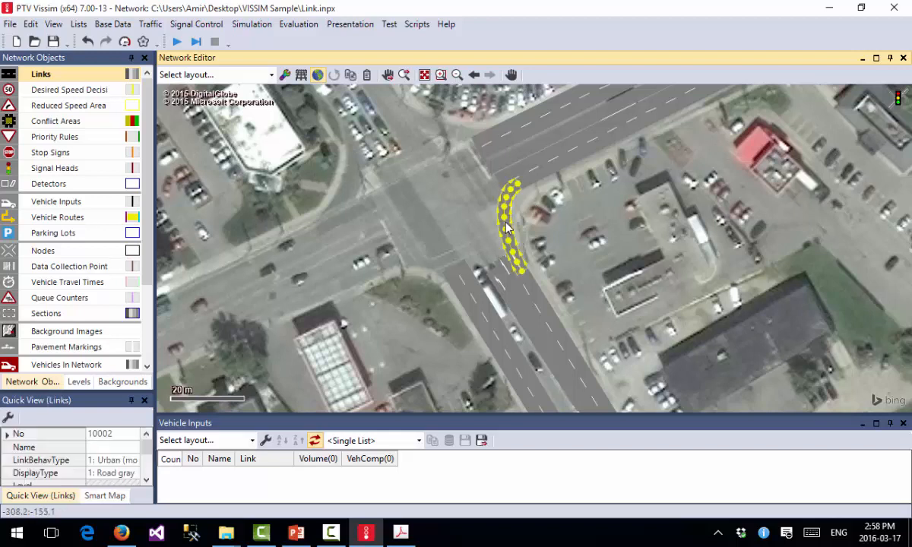
{"action": "left_click", "coordinate": [463, 222]}
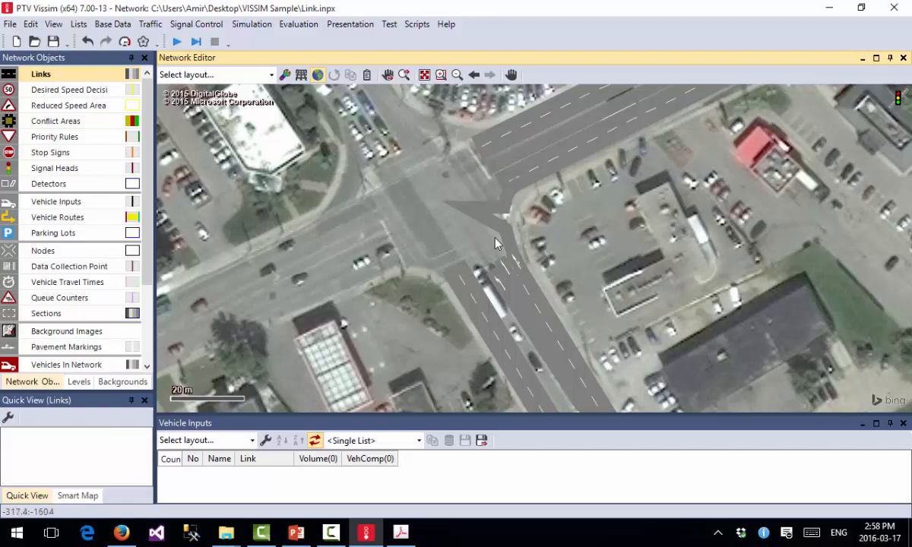
{"action": "left_click", "coordinate": [513, 237]}
{"action": "left_click_drag", "start_coordinate": [505, 230], "coordinate": [475, 235]}
{"action": "right_click", "coordinate": [498, 241]}
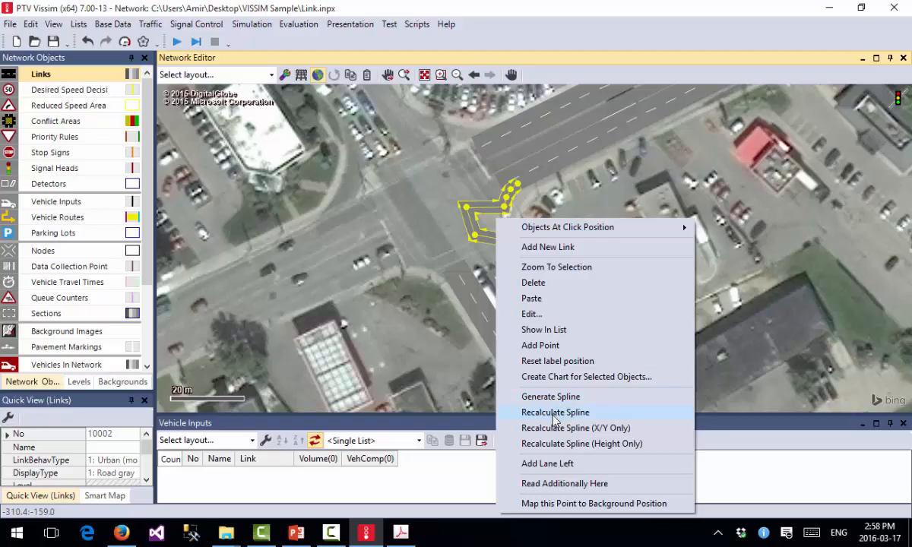
{"action": "left_click", "coordinate": [554, 414]}
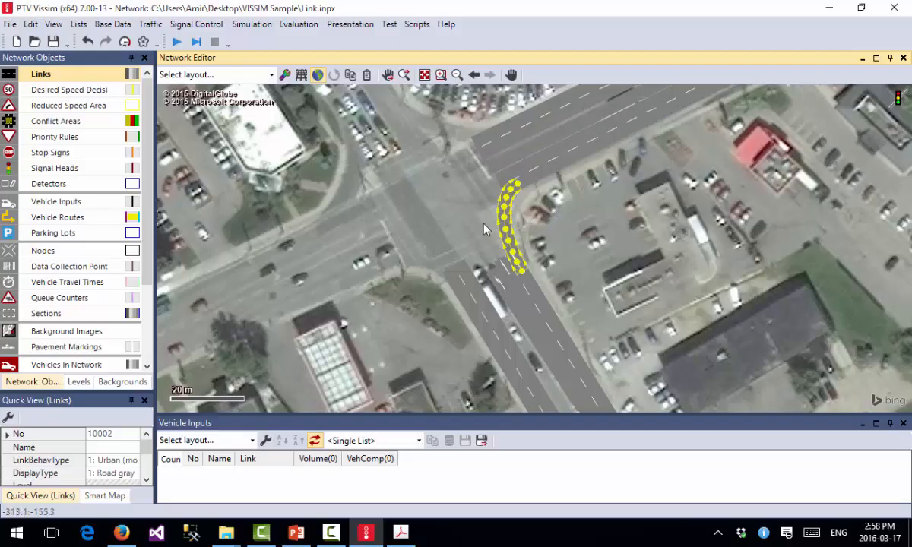
{"action": "left_click", "coordinate": [441, 187]}
{"action": "scroll", "coordinate": [440, 186], "scroll_direction": "down", "scroll_amount": 3}
{"action": "left_click_drag", "start_coordinate": [292, 122], "coordinate": [405, 386]}
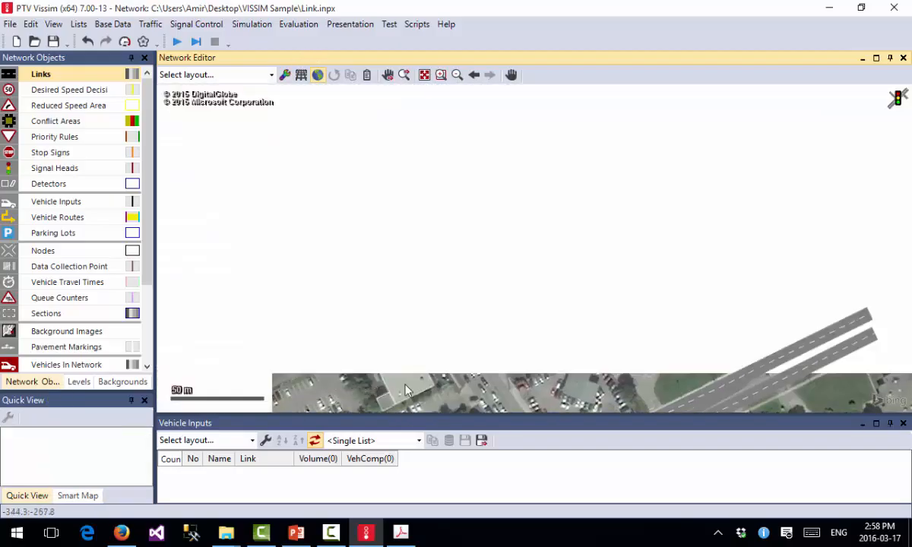
{"action": "left_click_drag", "start_coordinate": [355, 267], "coordinate": [670, 245]}
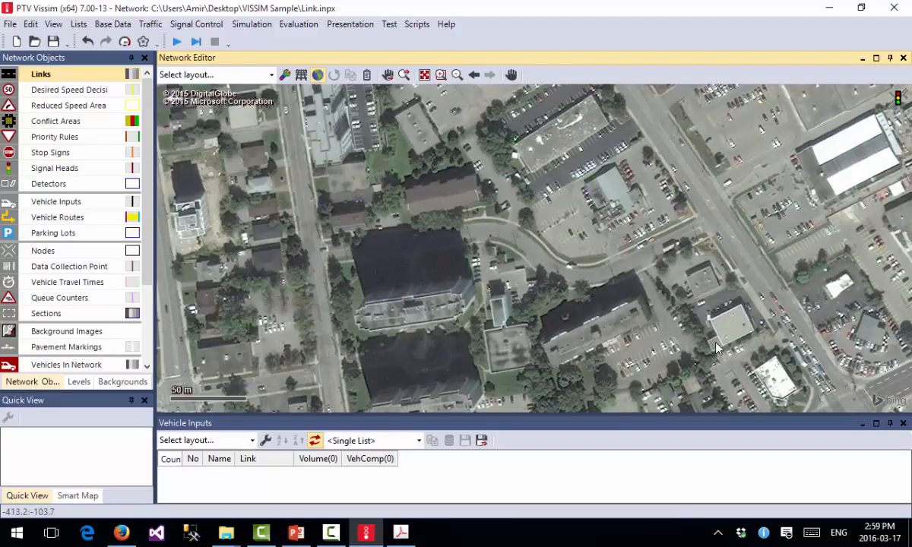
{"action": "left_click_drag", "start_coordinate": [714, 347], "coordinate": [534, 259]}
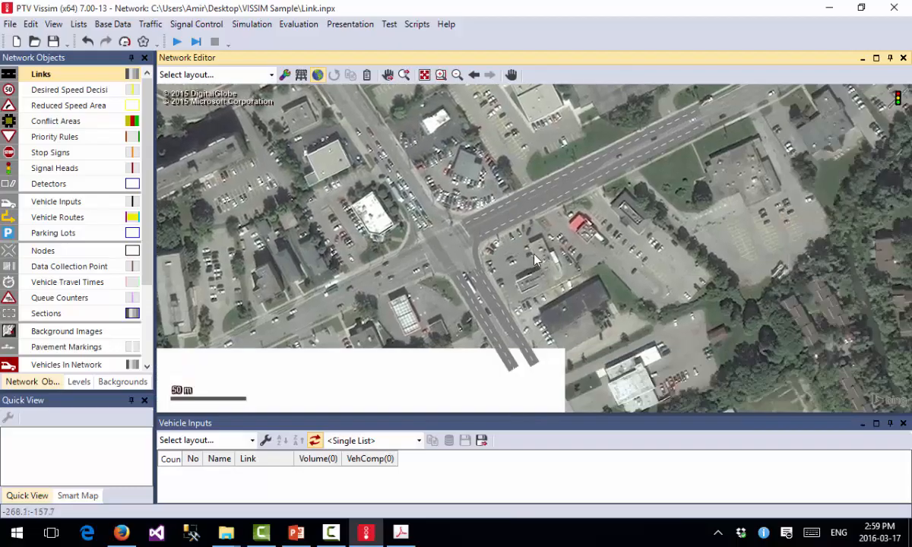
{"action": "scroll", "coordinate": [534, 259], "scroll_direction": "up", "scroll_amount": 3}
{"action": "left_click", "coordinate": [401, 315]}
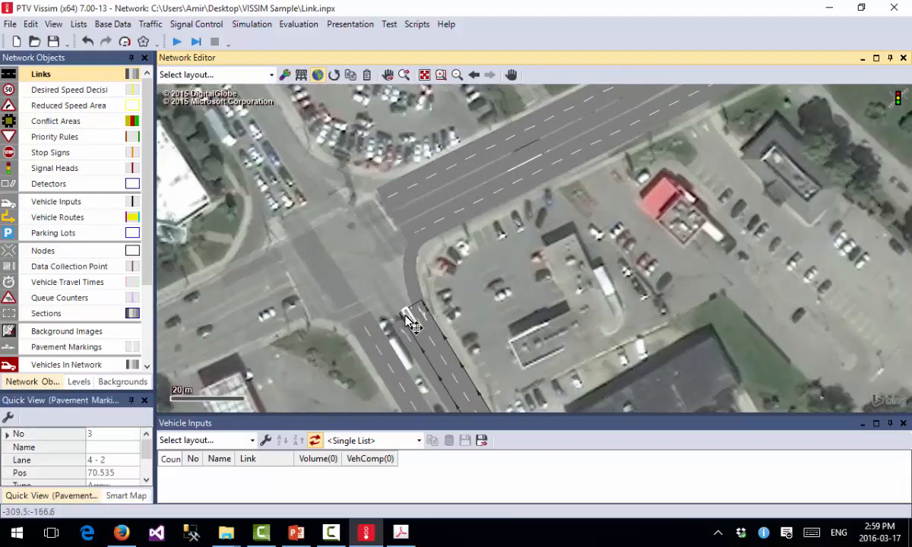
{"action": "left_click", "coordinate": [359, 238]}
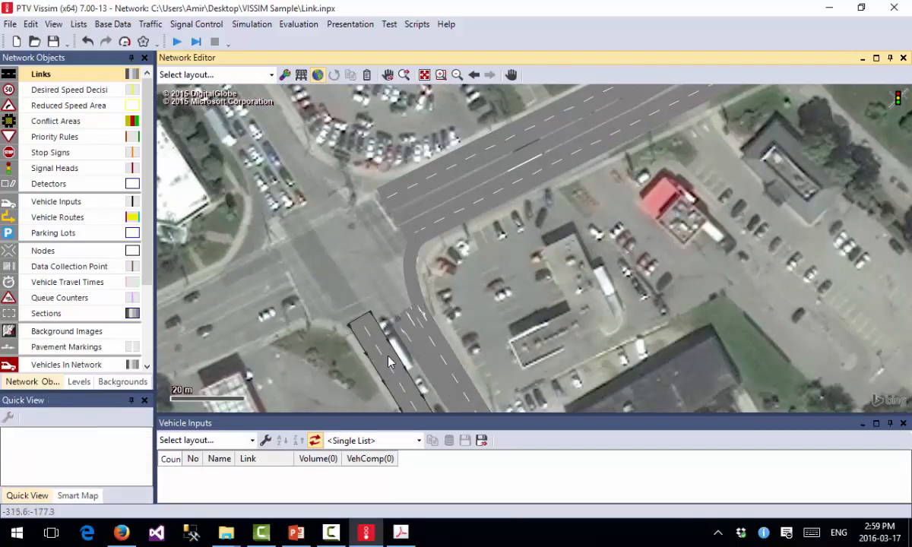
- Draw a two-lane northbound departure link about 105 m long on King's north leg, starting at the intersection
{"action": "scroll", "coordinate": [295, 258], "scroll_direction": "down", "scroll_amount": 3}
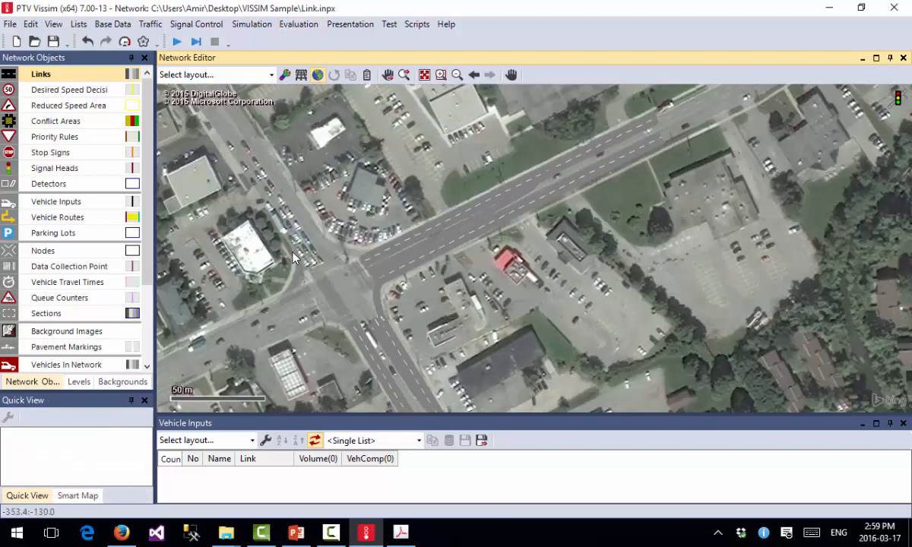
{"action": "left_click", "coordinate": [93, 74]}
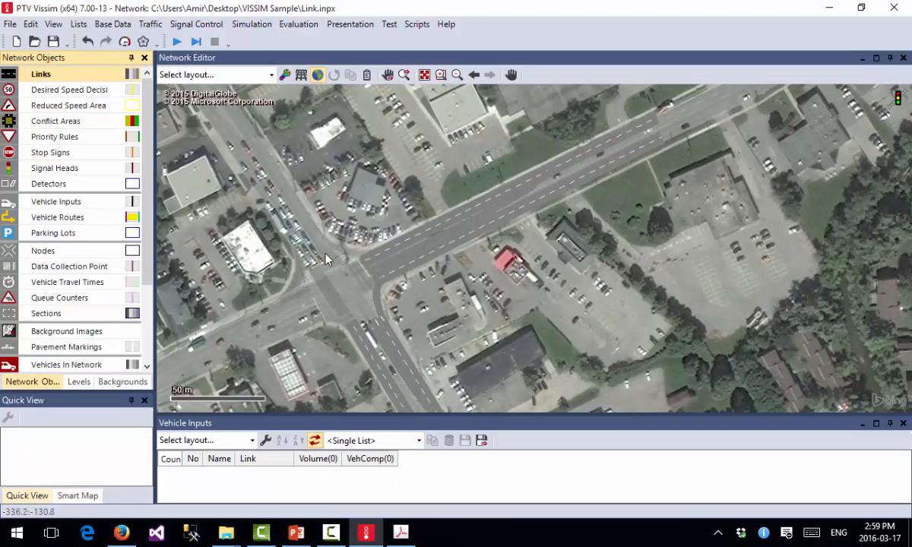
{"action": "left_click_drag", "start_coordinate": [326, 256], "coordinate": [218, 95]}
{"action": "double_click", "coordinate": [360, 187]}
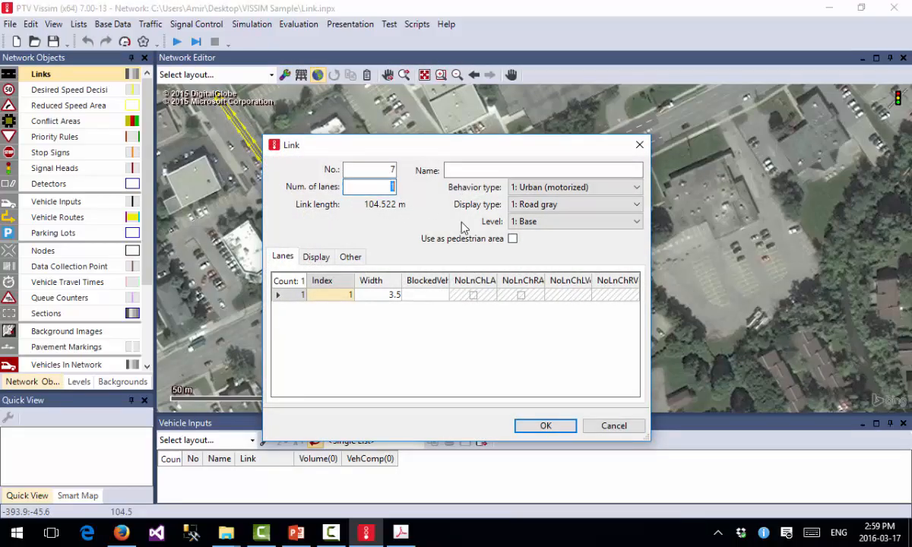
{"action": "type", "text": "2"}
{"action": "left_click", "coordinate": [546, 426]}
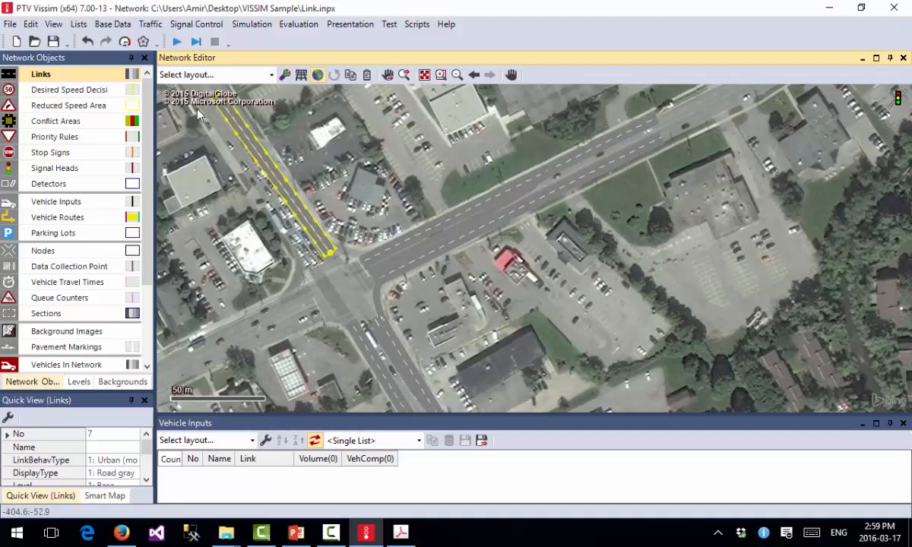
- Extend the northbound departure link farther along King's north leg by moving its end point
{"action": "left_click_drag", "start_coordinate": [224, 139], "coordinate": [322, 265]}
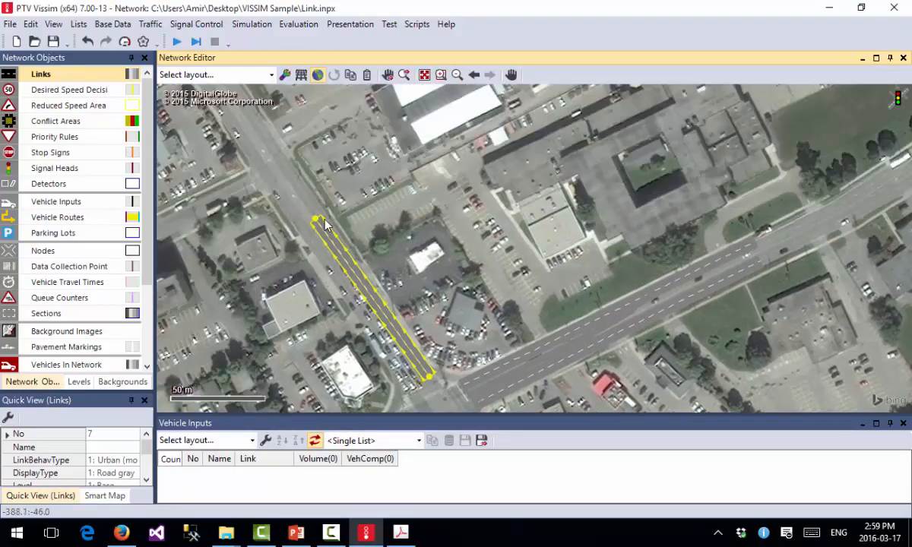
{"action": "left_click_drag", "start_coordinate": [319, 221], "coordinate": [228, 70]}
{"action": "left_click_drag", "start_coordinate": [409, 180], "coordinate": [487, 210]}
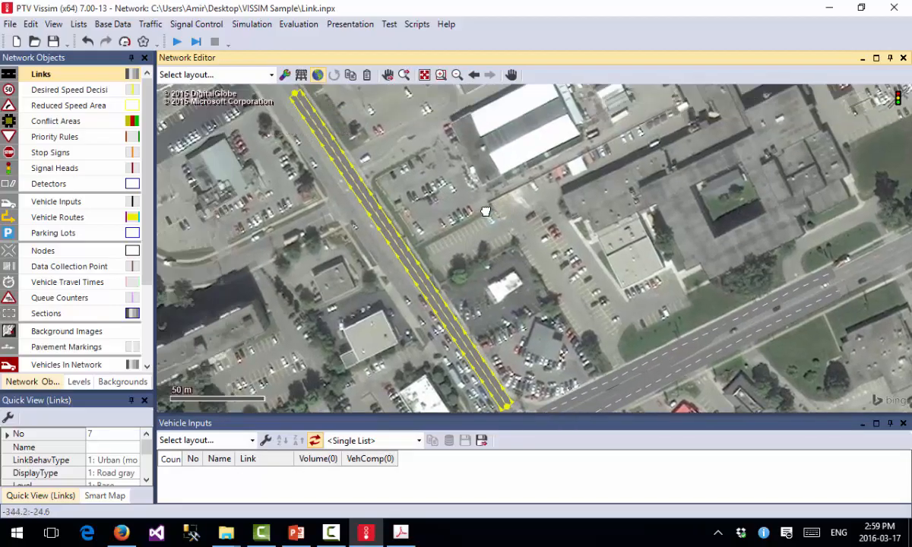
{"action": "left_click_drag", "start_coordinate": [365, 211], "coordinate": [374, 158]}
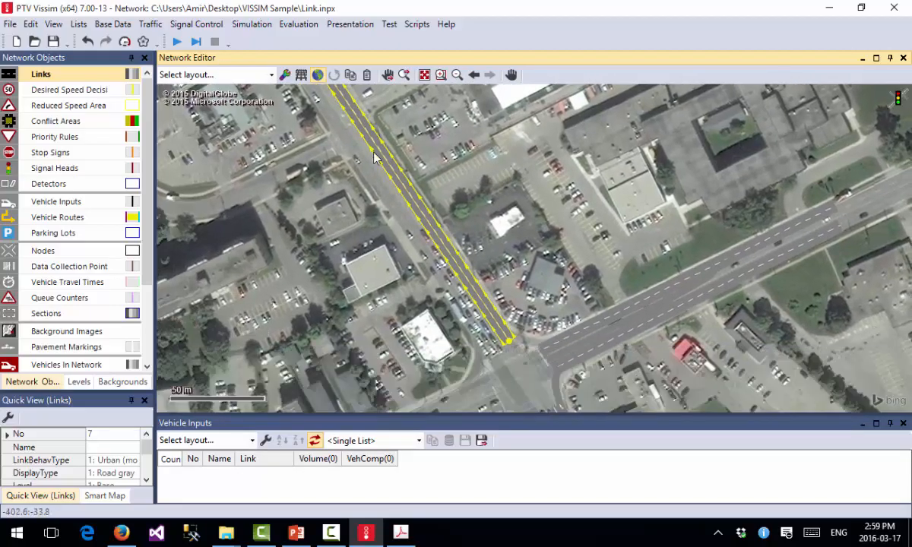
- Draw a two-lane southbound approach link about 215 m long on King's north leg, ending at the intersection
{"action": "scroll", "coordinate": [454, 167], "scroll_direction": "down", "scroll_amount": 3}
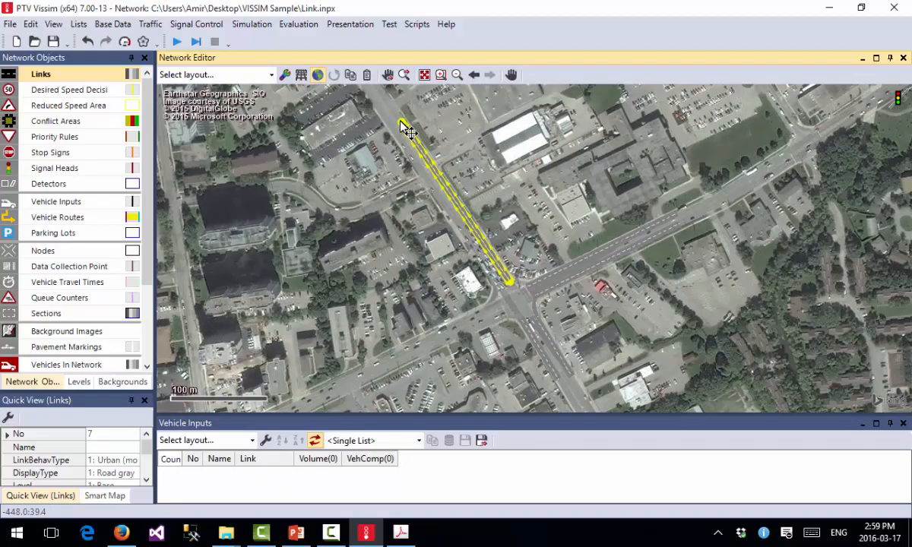
{"action": "mouse_move", "coordinate": [390, 117]}
{"action": "left_mouse_down"}
{"action": "mouse_move", "coordinate": [401, 166]}
{"action": "mouse_move", "coordinate": [465, 266]}
{"action": "mouse_move", "coordinate": [478, 284]}
{"action": "mouse_move", "coordinate": [500, 289]}
{"action": "left_mouse_up"}
{"action": "double_click", "coordinate": [366, 187]}
{"action": "type", "text": "2"}
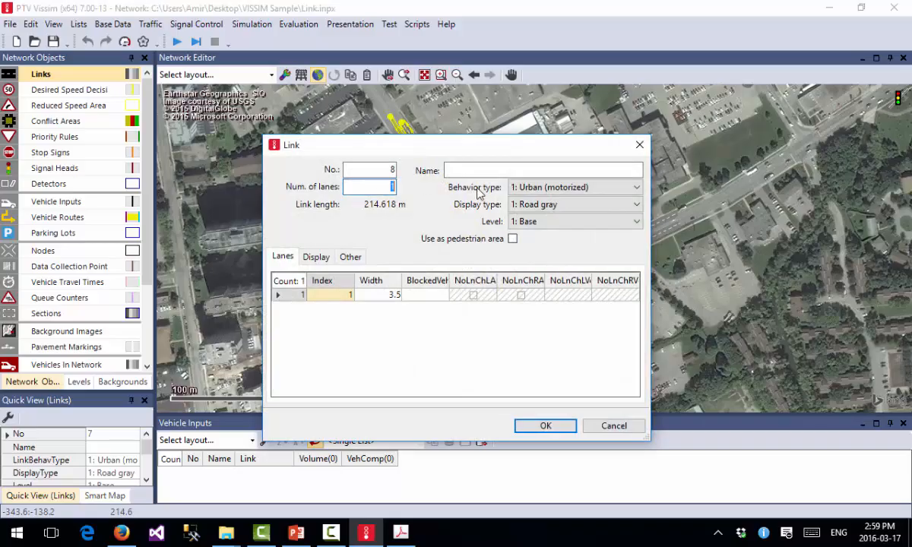
{"action": "left_click", "coordinate": [546, 426]}
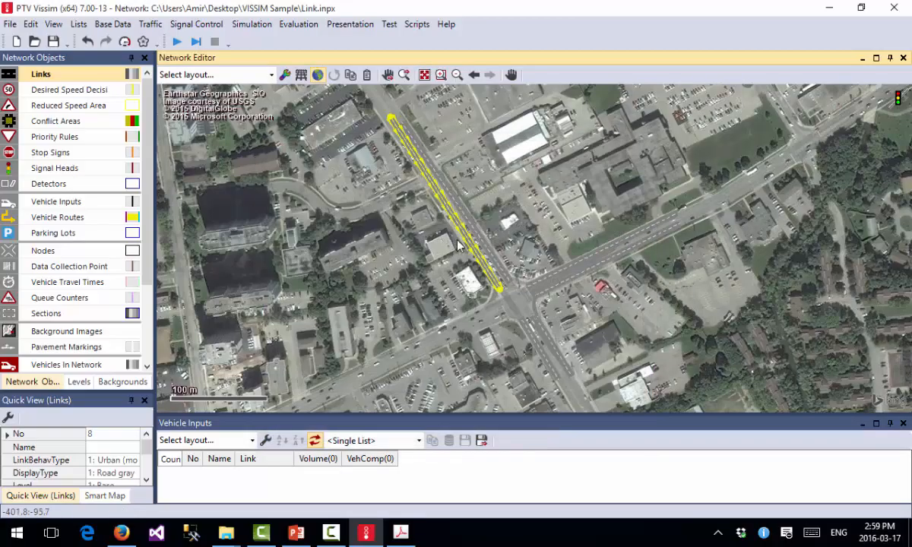
- Draw a one-lane southbound left-turn link about 78 m long between King's north-leg links, with a lane width of 3 m
{"action": "scroll", "coordinate": [476, 260], "scroll_direction": "up", "scroll_amount": 3}
{"action": "scroll", "coordinate": [477, 261], "scroll_direction": "up", "scroll_amount": 3}
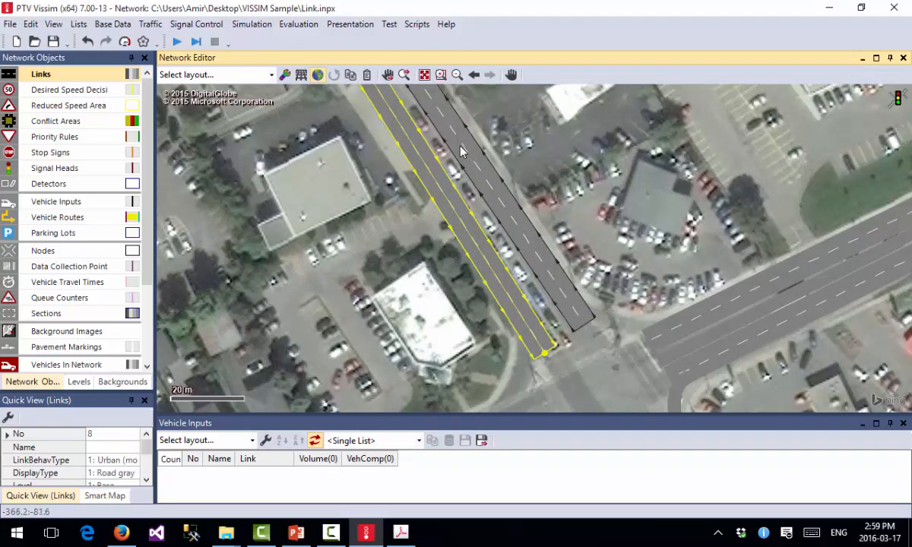
{"action": "mouse_move", "coordinate": [414, 106]}
{"action": "left_mouse_down"}
{"action": "mouse_move", "coordinate": [577, 346]}
{"action": "mouse_move", "coordinate": [559, 346]}
{"action": "mouse_move", "coordinate": [566, 348]}
{"action": "left_mouse_up"}
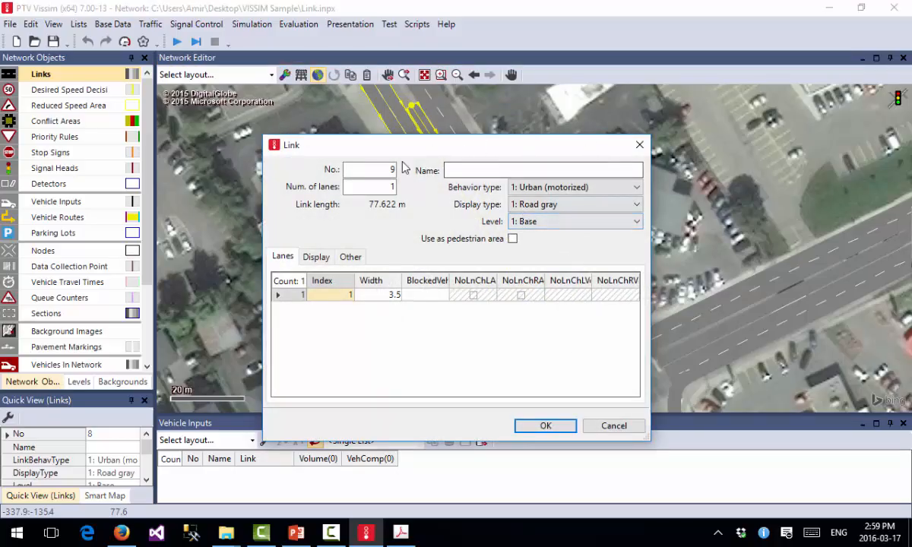
{"action": "left_click", "coordinate": [389, 296]}
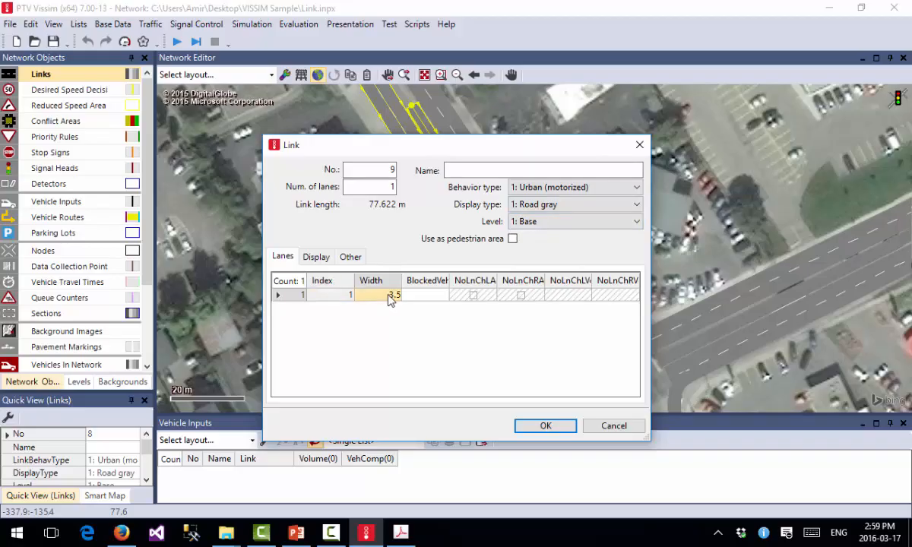
{"action": "type", "text": "3"}
{"action": "left_click", "coordinate": [547, 426]}
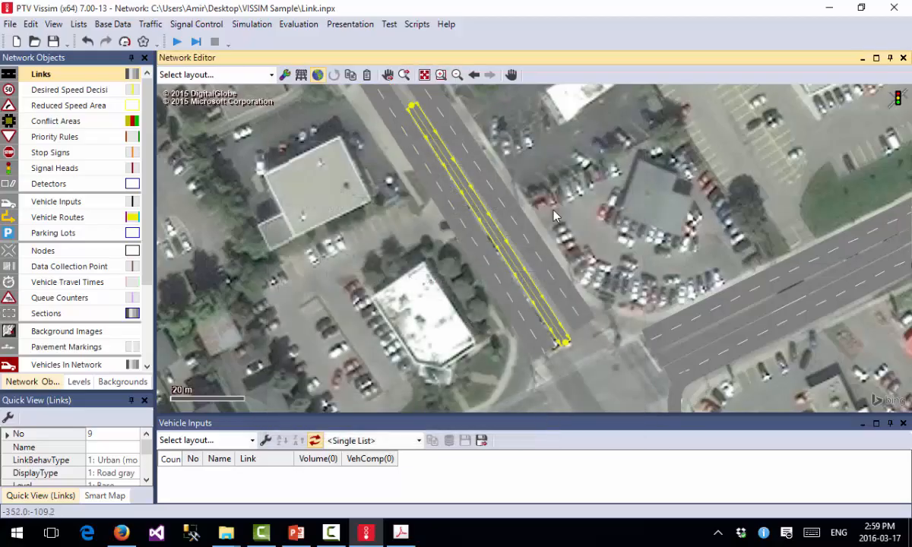
- Create a connector about 26 m long from lane 2 of the southbound King approach to lane 1 of its left-turn link
{"action": "left_click", "coordinate": [587, 129]}
{"action": "left_click_drag", "start_coordinate": [587, 129], "coordinate": [588, 273]}
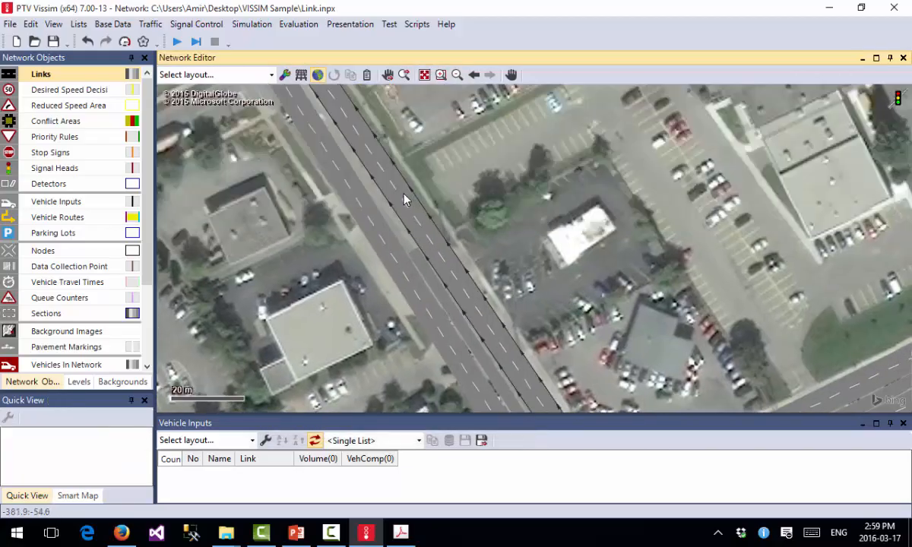
{"action": "left_click_drag", "start_coordinate": [373, 210], "coordinate": [437, 275]}
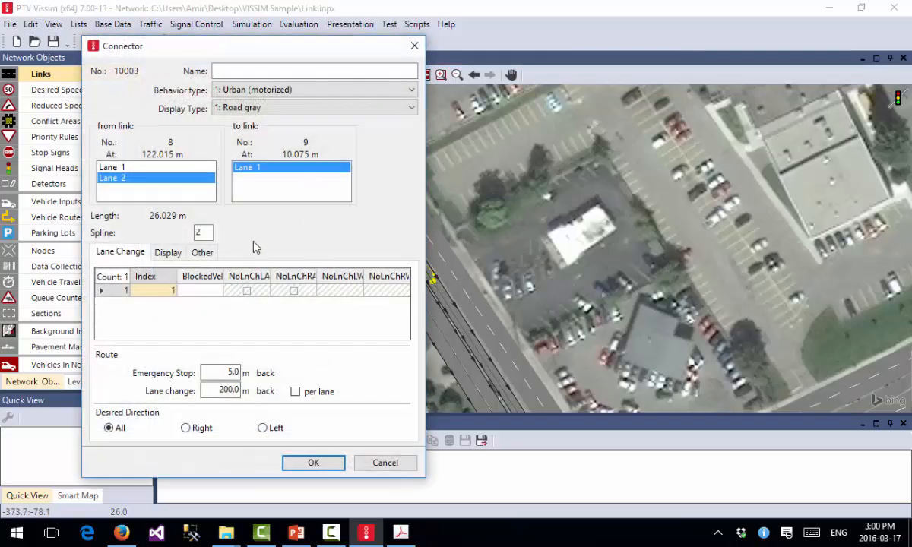
{"action": "left_click", "coordinate": [307, 465]}
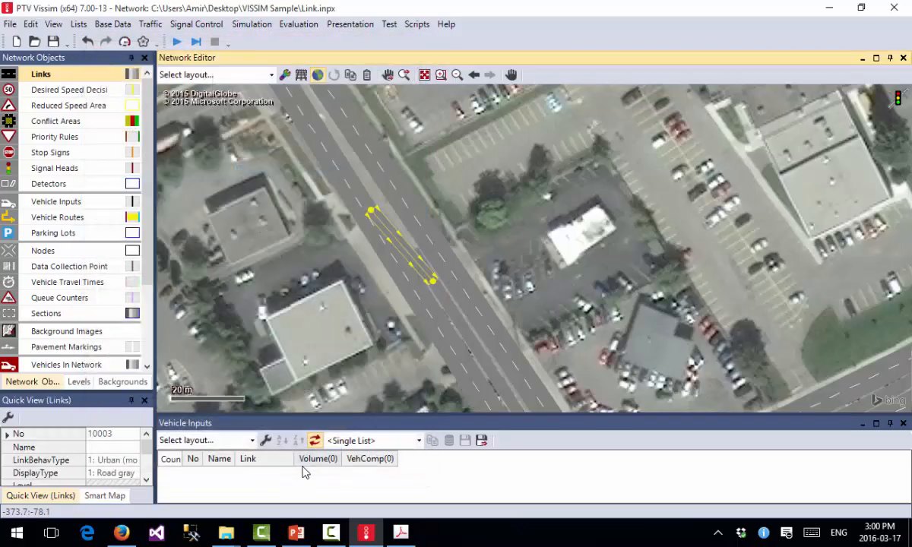
- Convert the southbound left-turn lane connector to a spline with 5 intermediate points, keeping the current intermediate points
{"action": "right_click", "coordinate": [402, 247]}
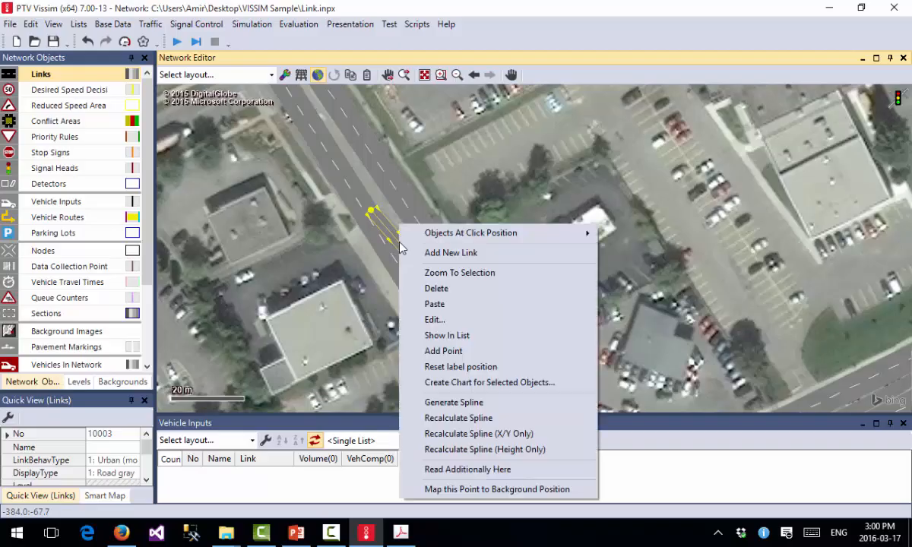
{"action": "left_click", "coordinate": [486, 402]}
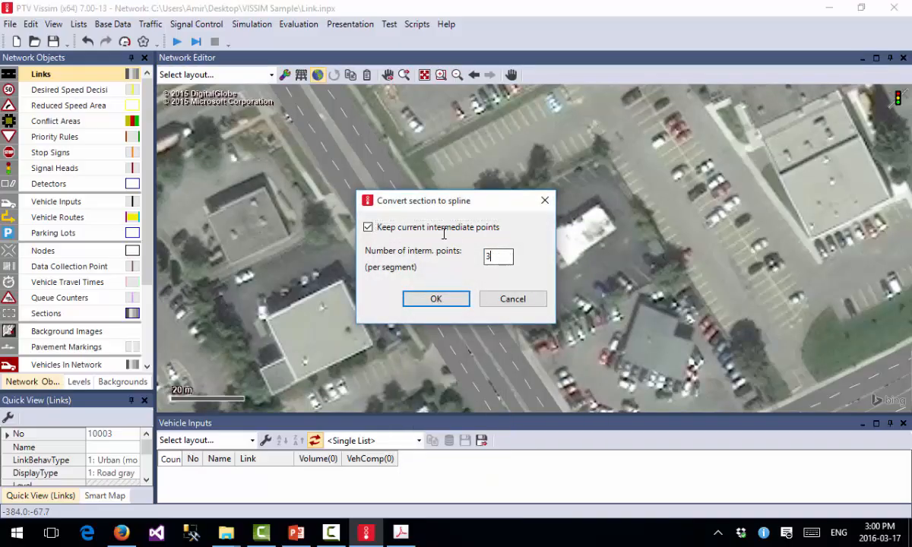
{"action": "double_click", "coordinate": [487, 258]}
{"action": "type", "text": "5"}
{"action": "left_click", "coordinate": [434, 298]}
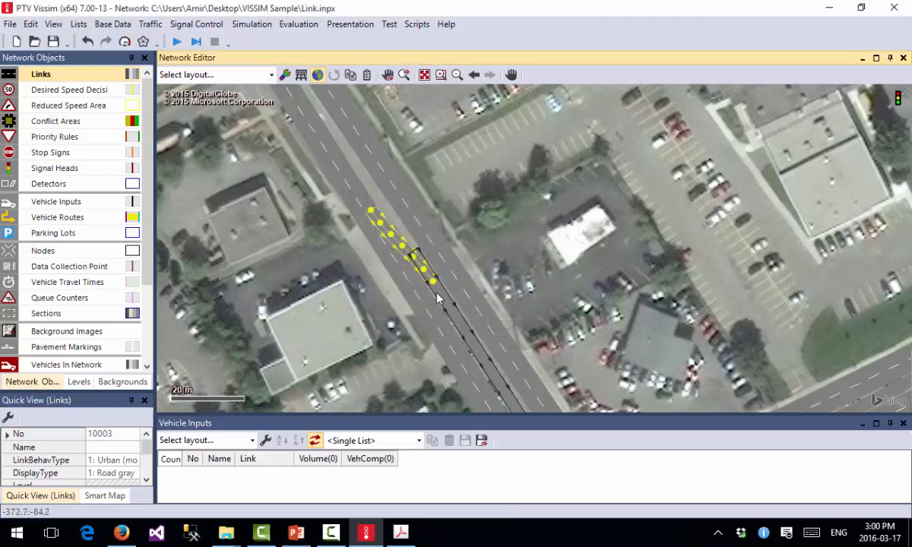
{"action": "left_click", "coordinate": [558, 202]}
{"action": "left_click", "coordinate": [408, 253]}
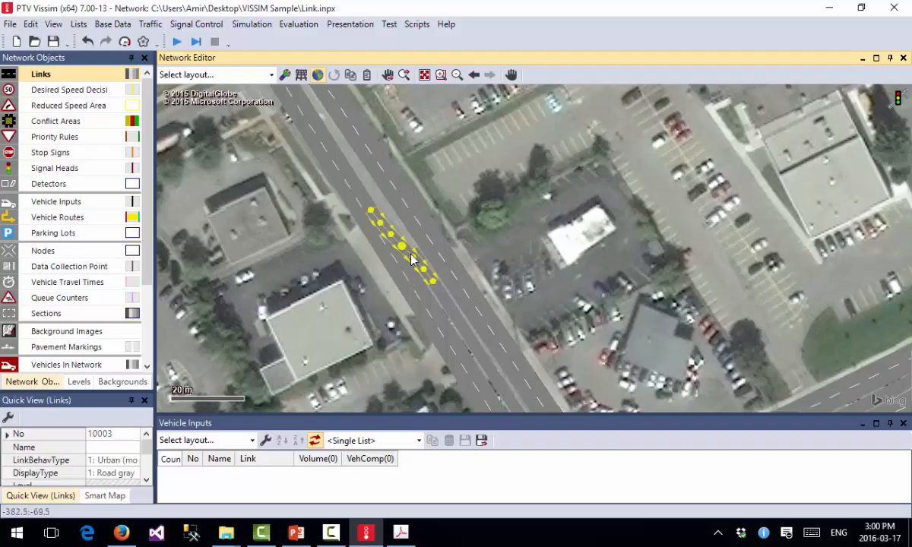
- Draw a two-lane westbound departure link about 148 m long on University Avenue's west leg, starting at the intersection
{"action": "scroll", "coordinate": [519, 255], "scroll_direction": "down", "scroll_amount": 2}
{"action": "left_click_drag", "start_coordinate": [519, 250], "coordinate": [500, 131]}
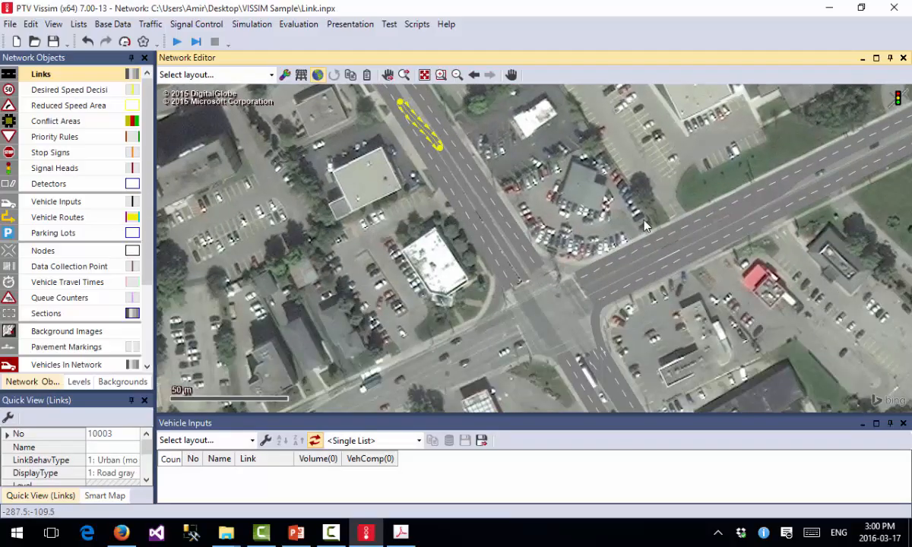
{"action": "mouse_move", "coordinate": [506, 313]}
{"action": "left_mouse_down"}
{"action": "mouse_move", "coordinate": [488, 260]}
{"action": "mouse_move", "coordinate": [175, 342]}
{"action": "mouse_move", "coordinate": [217, 403]}
{"action": "mouse_move", "coordinate": [183, 406]}
{"action": "left_mouse_up"}
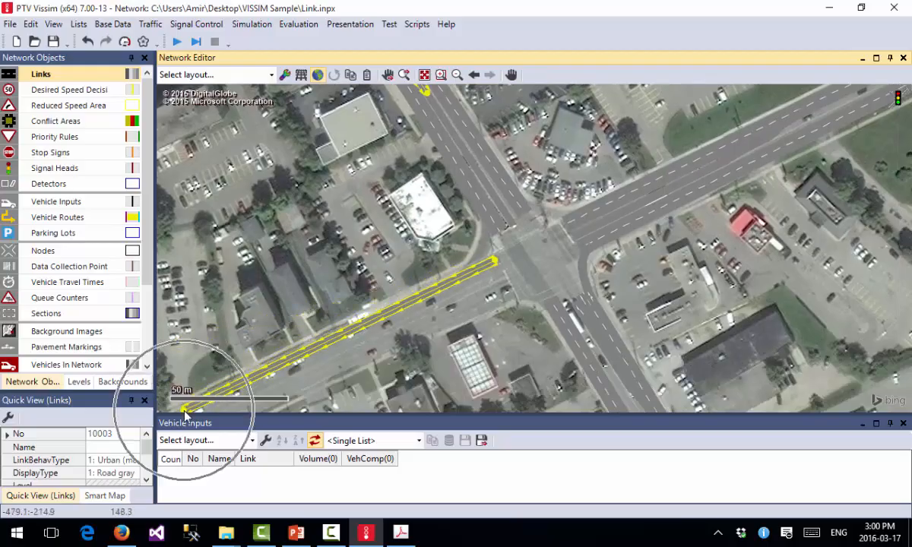
{"action": "double_click", "coordinate": [392, 187]}
{"action": "type", "text": "2"}
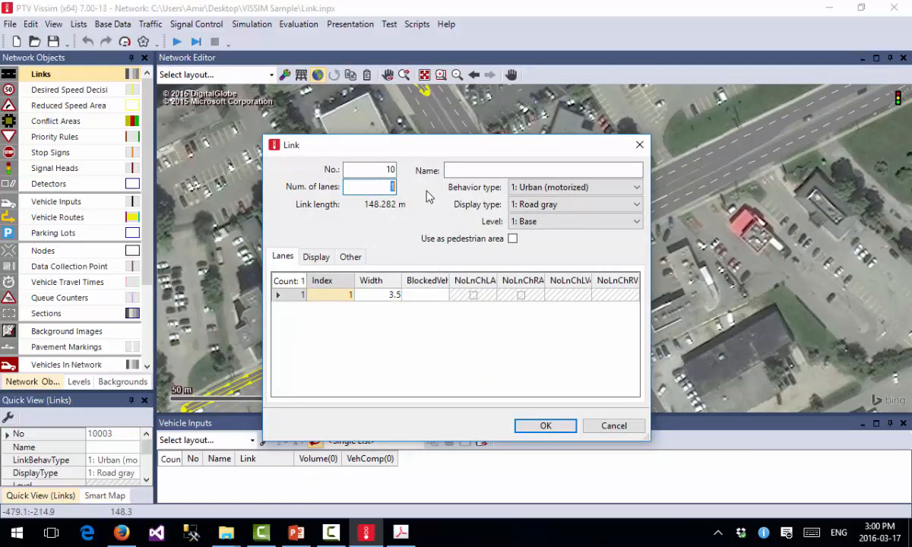
{"action": "left_click", "coordinate": [541, 423]}
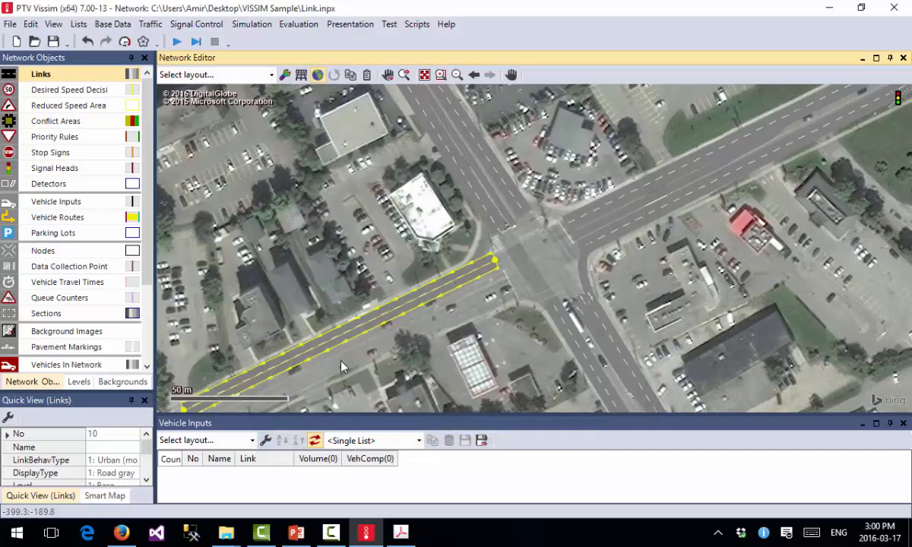
- Draw a one-lane eastbound approach link on University Avenue's west leg and extend its upstream end to a total length of about 149 m
{"action": "mouse_move", "coordinate": [268, 382]}
{"action": "left_mouse_down"}
{"action": "mouse_move", "coordinate": [304, 382]}
{"action": "mouse_move", "coordinate": [516, 272]}
{"action": "mouse_move", "coordinate": [501, 275]}
{"action": "left_mouse_up"}
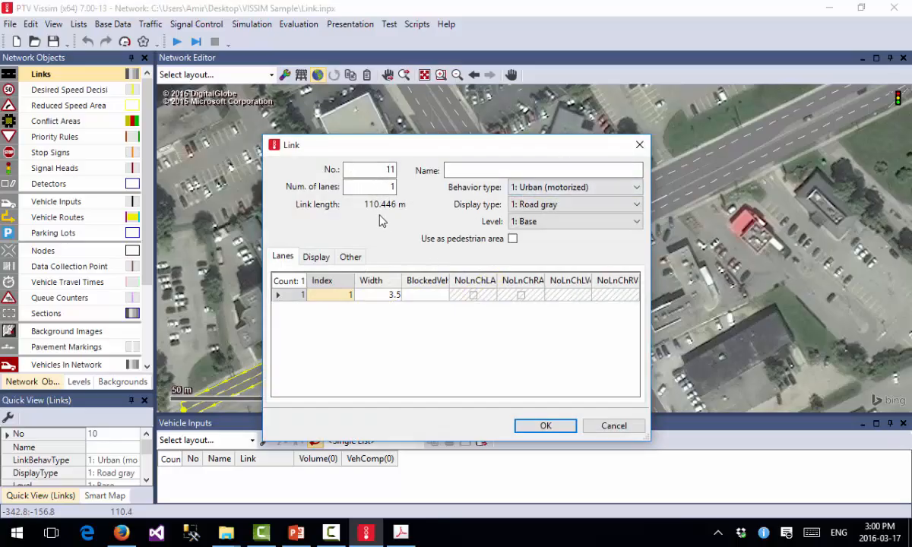
{"action": "key", "text": "ctrl"}
{"action": "left_click", "coordinate": [570, 427]}
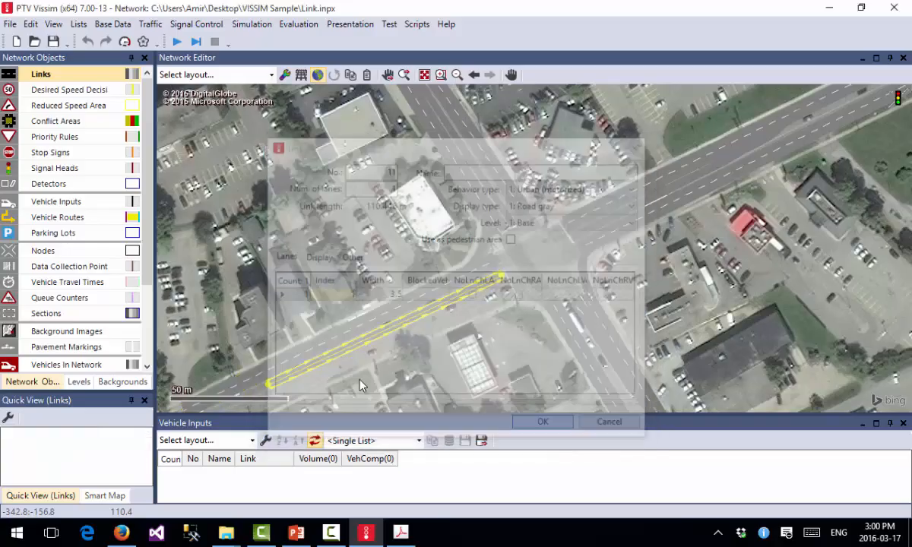
{"action": "left_click_drag", "start_coordinate": [314, 370], "coordinate": [490, 251]}
{"action": "left_click_drag", "start_coordinate": [444, 269], "coordinate": [369, 312]}
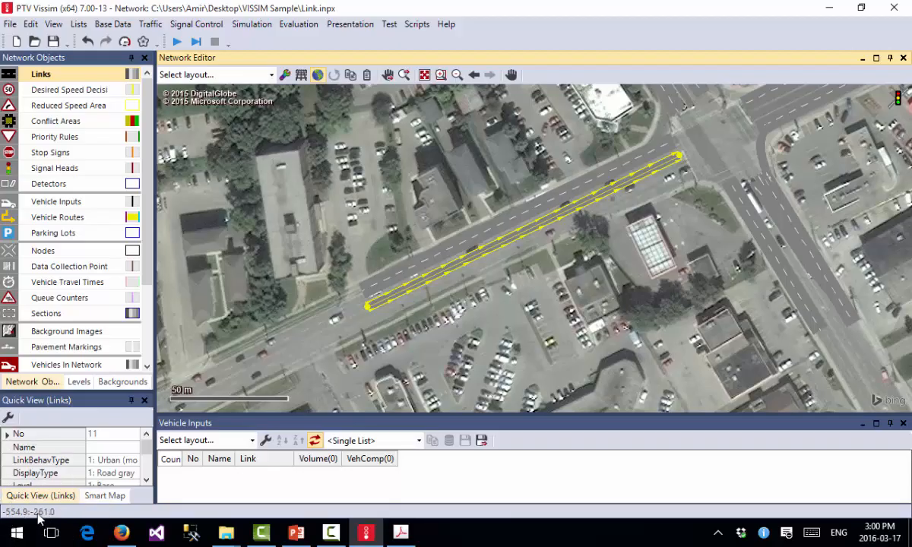
- Set the number of lanes of the eastbound University Avenue approach link to 2
{"action": "left_click", "coordinate": [509, 261]}
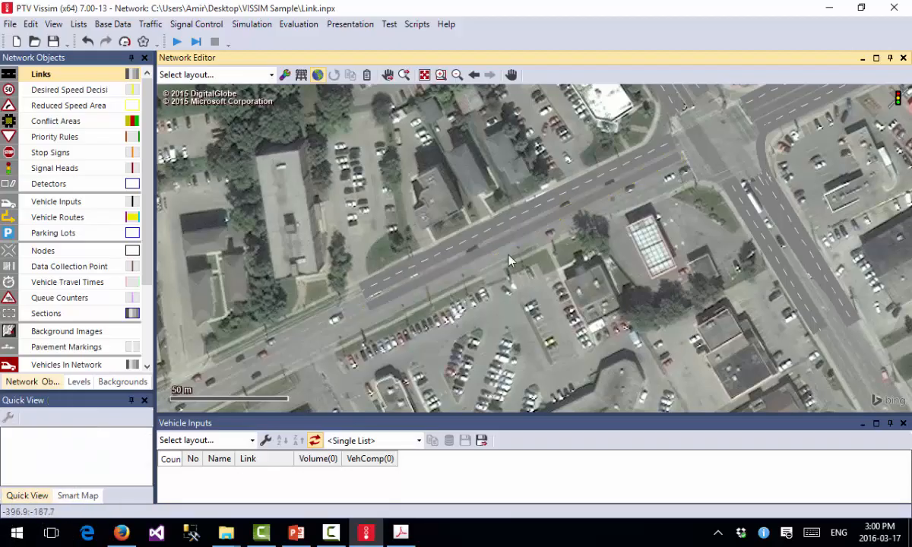
{"action": "double_click", "coordinate": [585, 205]}
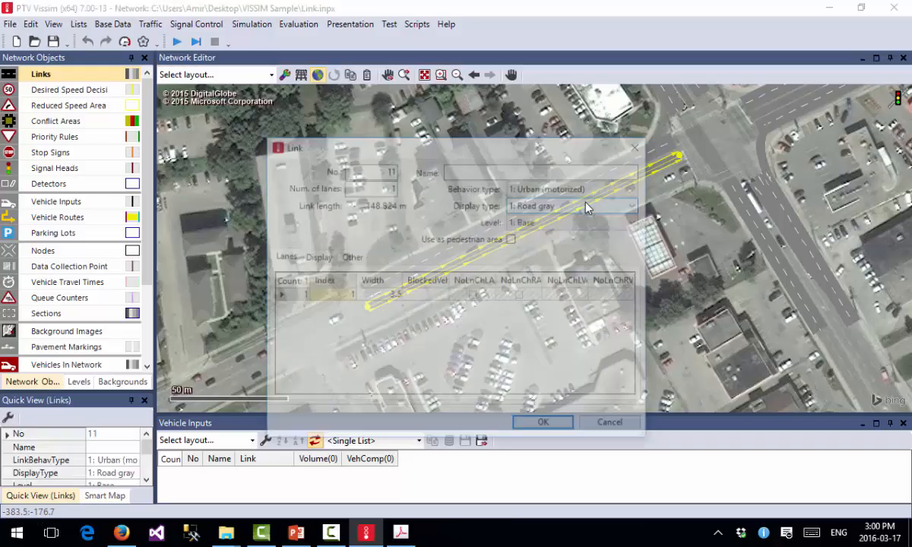
{"action": "double_click", "coordinate": [371, 186]}
{"action": "type", "text": "2"}
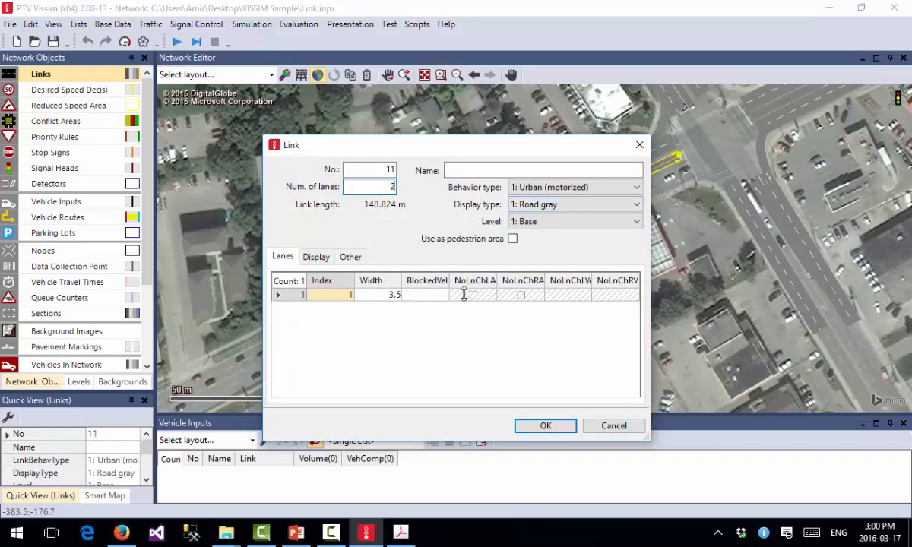
{"action": "left_click", "coordinate": [545, 426]}
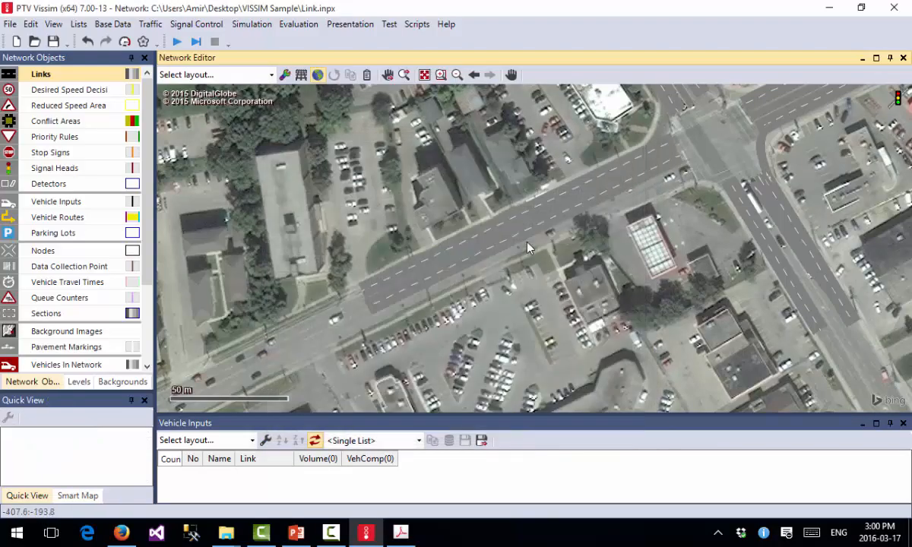
- Draw a one-lane eastbound right-turn link about 75 m long beside the University Avenue approach, ending at the intersection
{"action": "mouse_move", "coordinate": [526, 243]}
{"action": "left_mouse_down"}
{"action": "mouse_move", "coordinate": [669, 186]}
{"action": "mouse_move", "coordinate": [649, 178]}
{"action": "mouse_move", "coordinate": [685, 175]}
{"action": "left_mouse_up"}
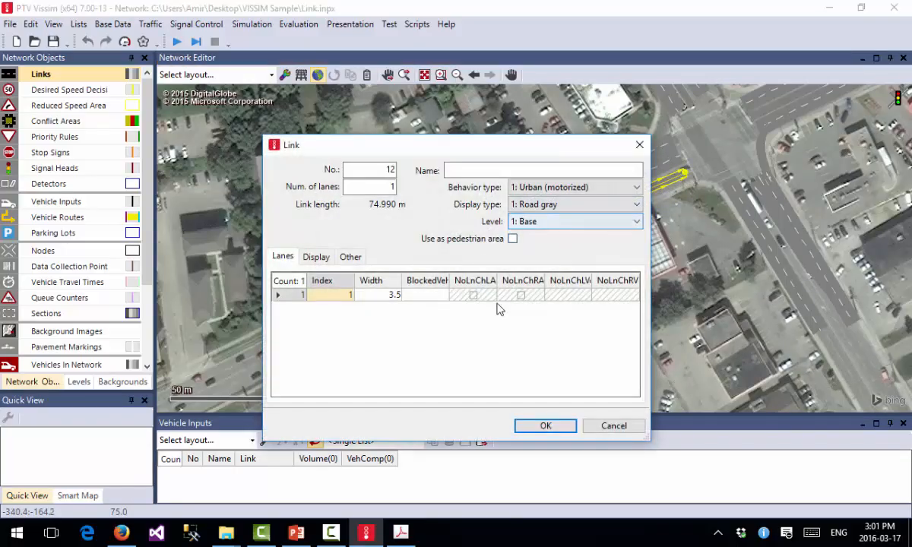
{"action": "left_click", "coordinate": [543, 422]}
{"action": "left_click", "coordinate": [727, 132]}
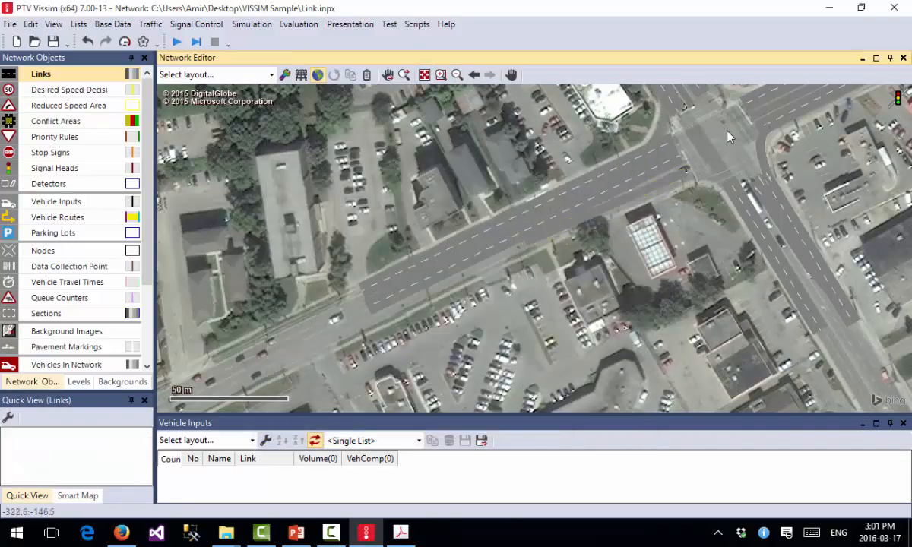
- Create a connector about 23 m long from the eastbound right-turn link to lane 1 of King's southbound departure link, with 11 spline points
{"action": "left_click_drag", "start_coordinate": [723, 135], "coordinate": [623, 210]}
{"action": "scroll", "coordinate": [623, 209], "scroll_direction": "up", "scroll_amount": 1}
{"action": "scroll", "coordinate": [623, 214], "scroll_direction": "up", "scroll_amount": 2}
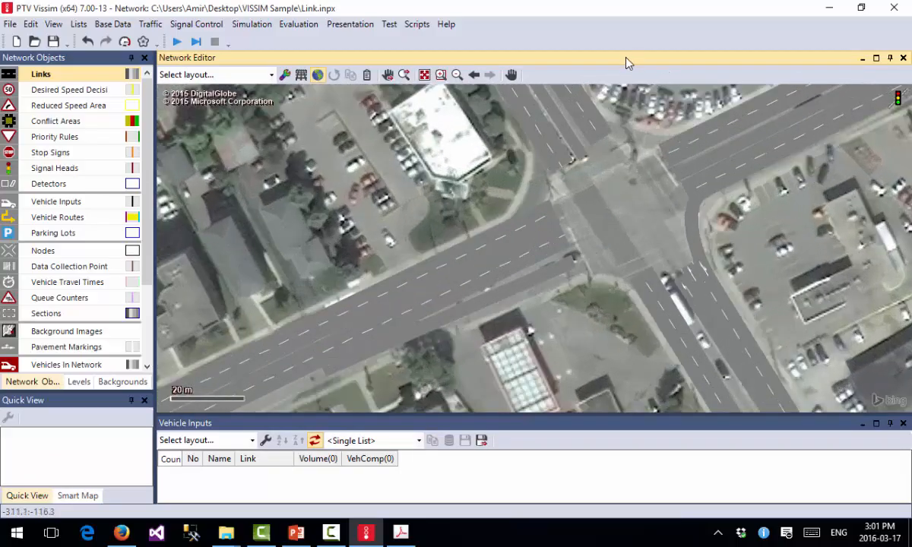
{"action": "left_click_drag", "start_coordinate": [644, 194], "coordinate": [635, 173]}
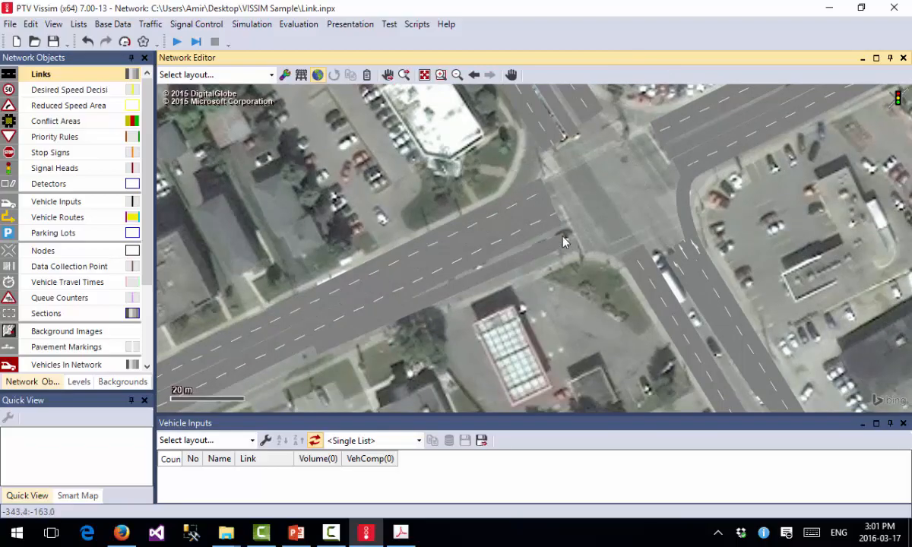
{"action": "left_click_drag", "start_coordinate": [559, 245], "coordinate": [633, 262]}
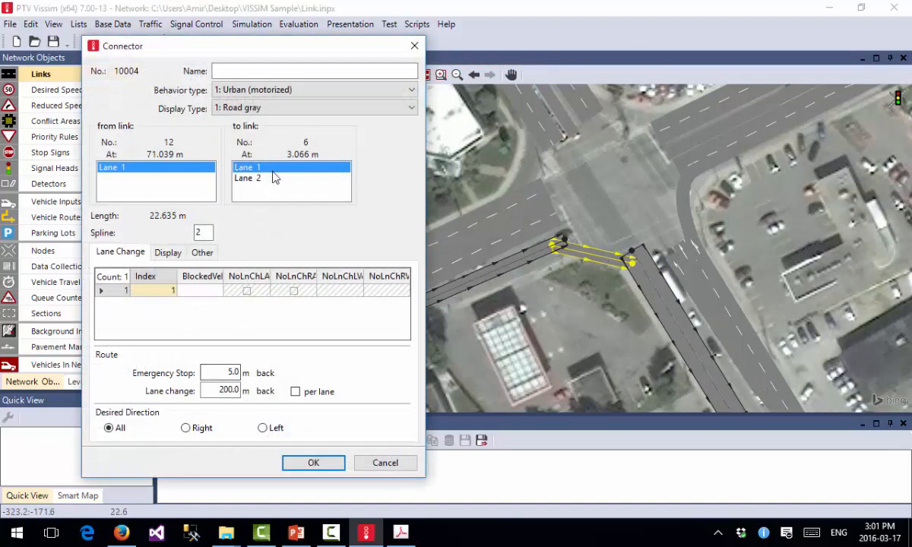
{"action": "left_click_drag", "start_coordinate": [210, 234], "coordinate": [173, 234]}
{"action": "type", "text": "11"}
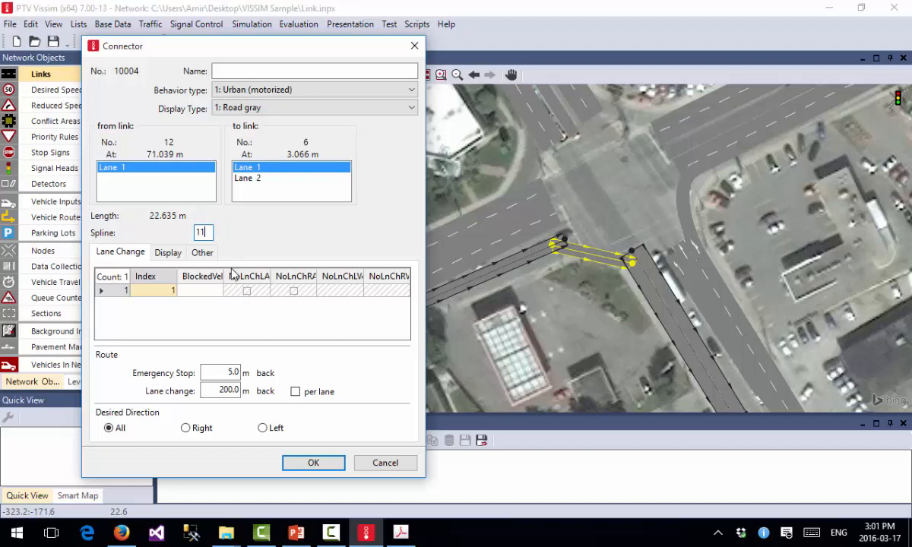
- Set the spline points to 10 for the right-turn connector from link 12 to link 6 and accept it
{"action": "type", "text": "0"}
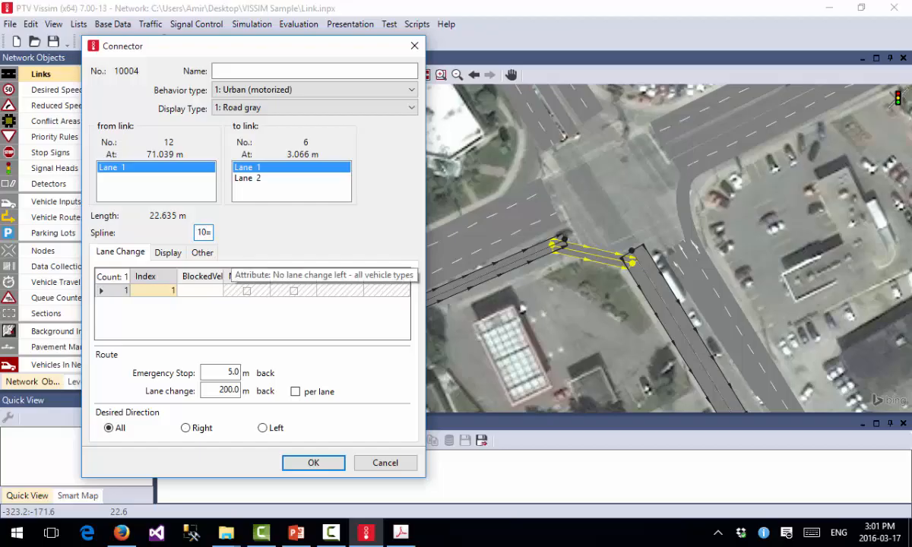
{"action": "key", "text": "BackSpace"}
{"action": "left_click", "coordinate": [314, 462]}
{"action": "left_click", "coordinate": [565, 196]}
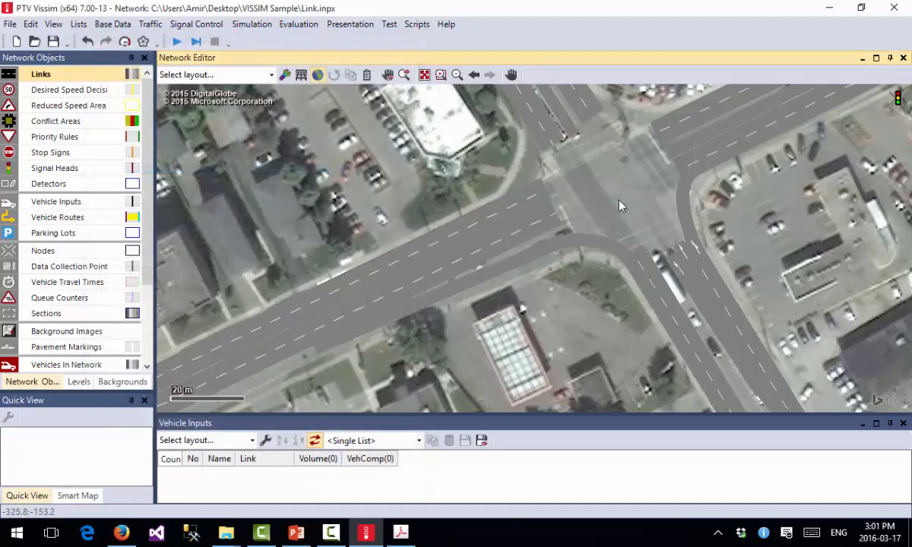
- Create a two-lane through connector about 42 m long across the intersection from link 11 to link 3
{"action": "mouse_move", "coordinate": [544, 218]}
{"action": "left_mouse_down"}
{"action": "mouse_move", "coordinate": [824, 85]}
{"action": "mouse_move", "coordinate": [671, 163]}
{"action": "mouse_move", "coordinate": [648, 159]}
{"action": "left_mouse_up"}
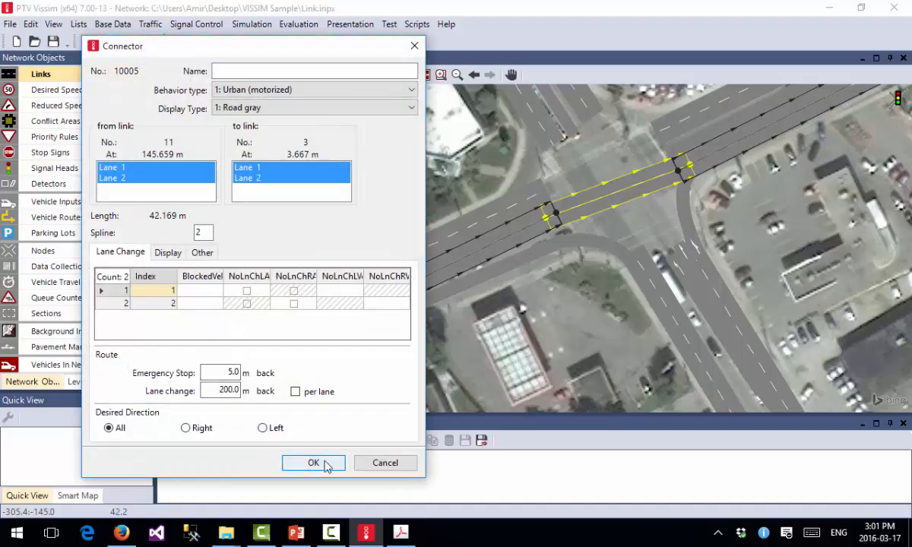
{"action": "left_click", "coordinate": [319, 464]}
{"action": "left_click", "coordinate": [644, 216]}
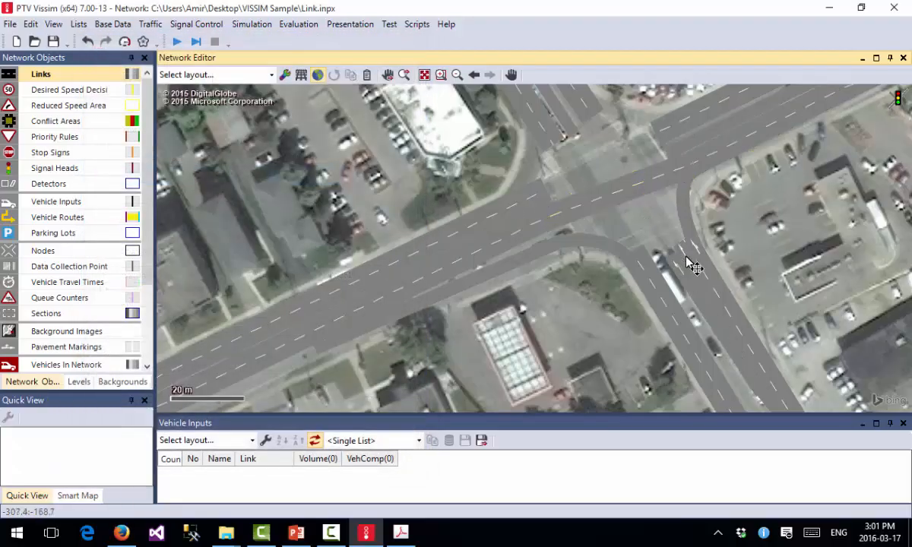
- Create a two-lane through connector about 51 m long across the intersection from link 4 to link 7
{"action": "left_click", "coordinate": [686, 259]}
{"action": "left_click", "coordinate": [638, 226]}
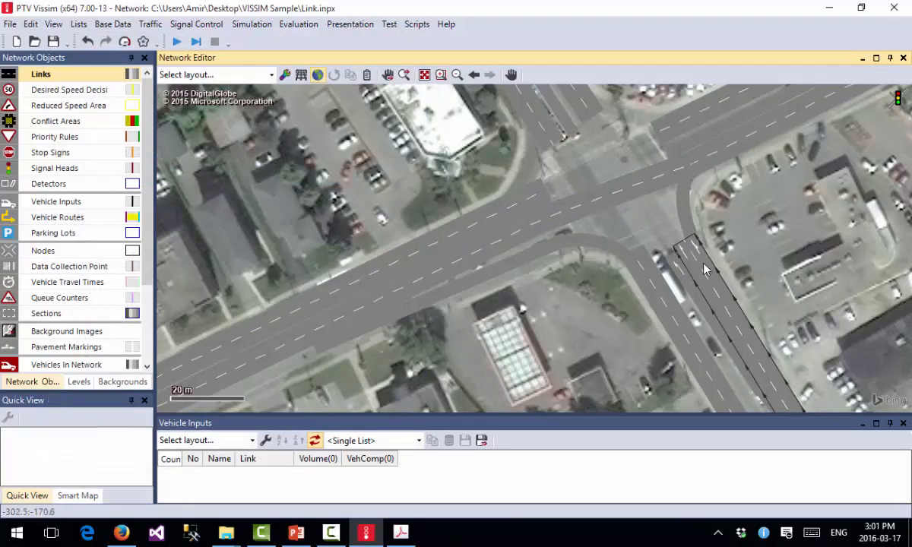
{"action": "left_click_drag", "start_coordinate": [702, 262], "coordinate": [592, 116]}
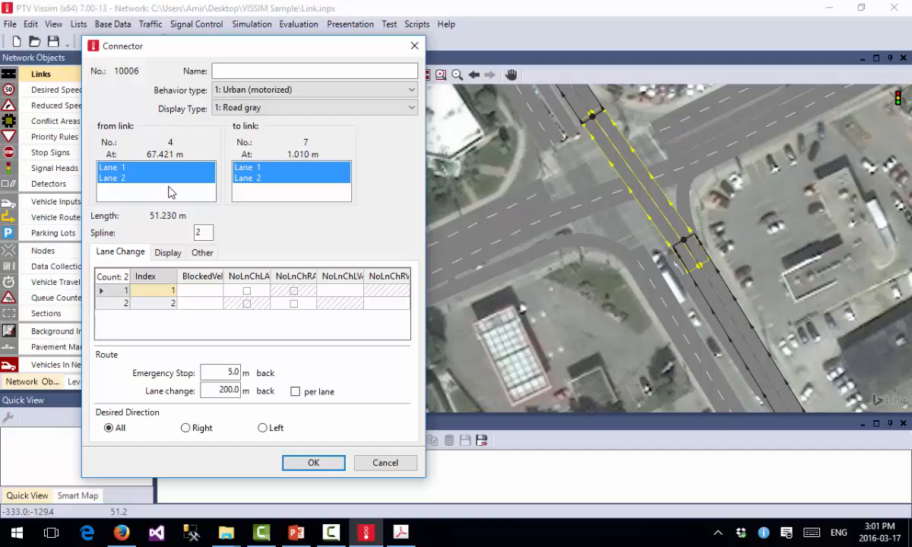
{"action": "left_click", "coordinate": [313, 463]}
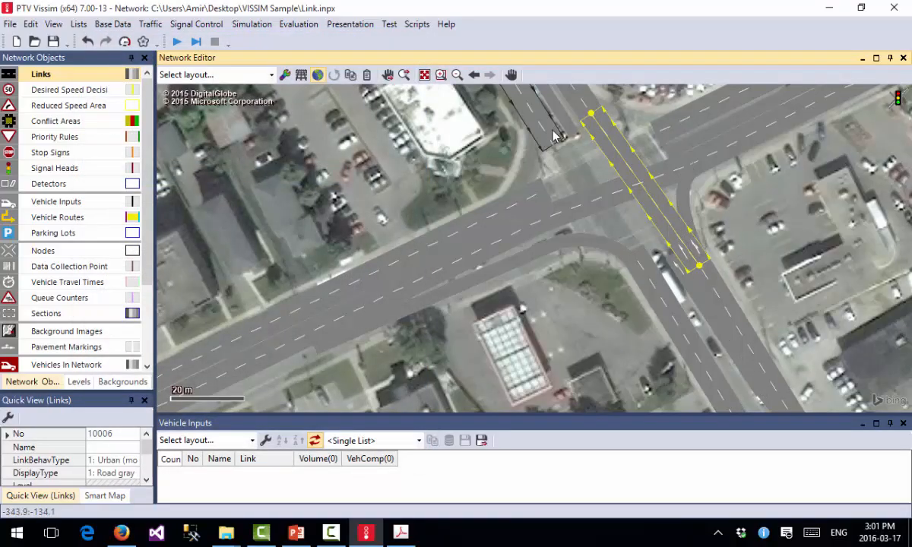
- Create a two-lane through connector about 44.5 m long across the intersection from link 8 to link 6
{"action": "left_click_drag", "start_coordinate": [555, 129], "coordinate": [641, 266]}
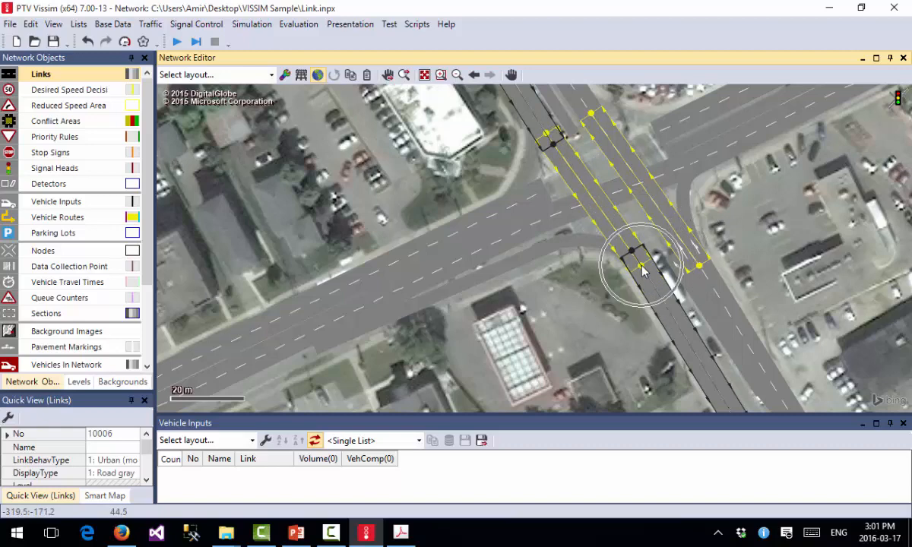
{"action": "left_click", "coordinate": [312, 463]}
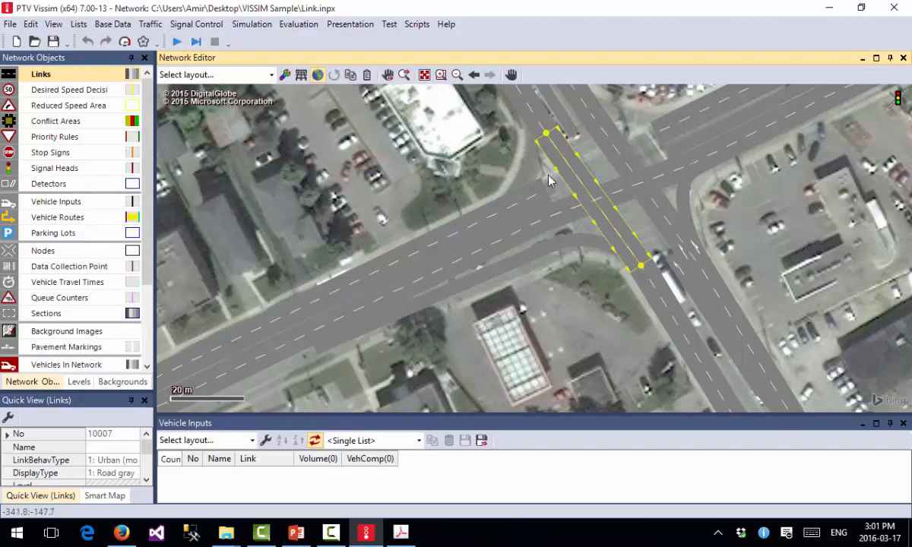
- Create a two-lane through connector about 47 m long across the intersection from link 1 to link 10
{"action": "left_click", "coordinate": [669, 131]}
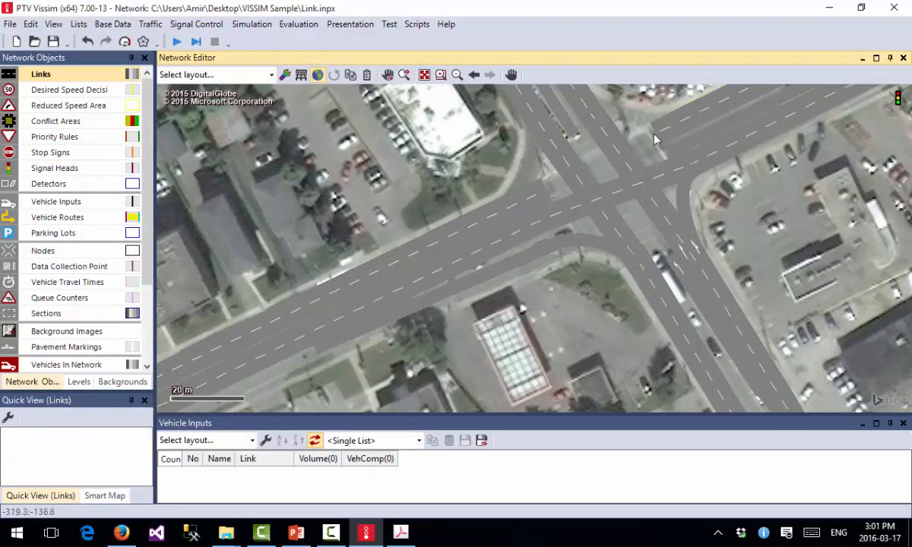
{"action": "left_click", "coordinate": [662, 154]}
{"action": "left_click_drag", "start_coordinate": [667, 137], "coordinate": [514, 204]}
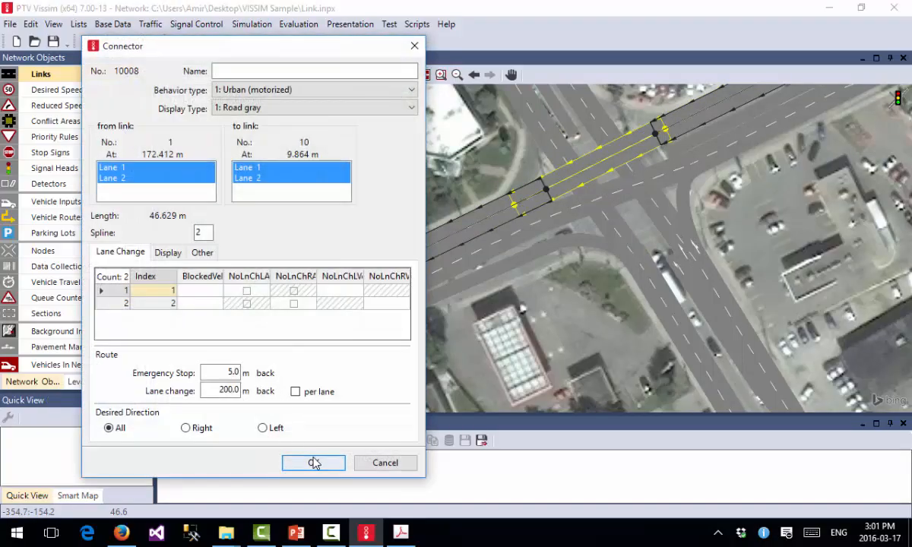
{"action": "left_click", "coordinate": [312, 463]}
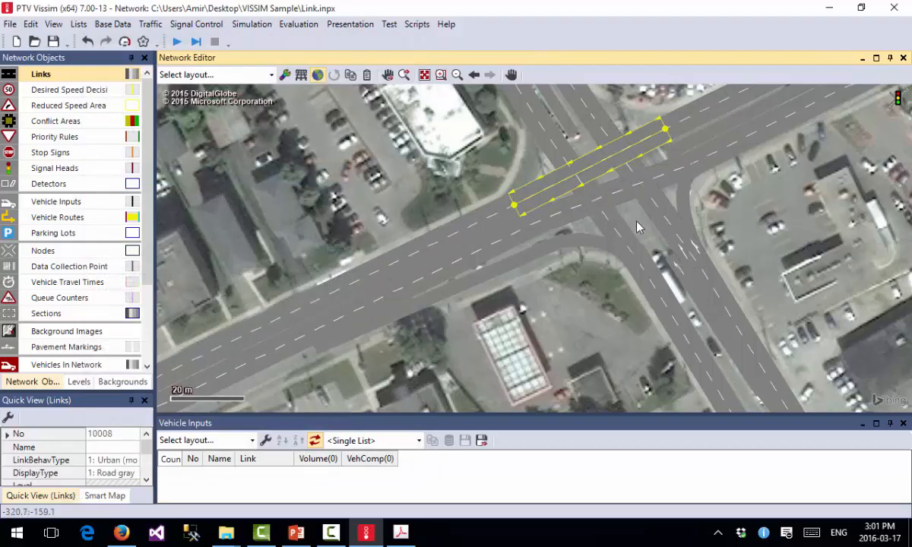
{"action": "left_click_drag", "start_coordinate": [639, 114], "coordinate": [623, 191]}
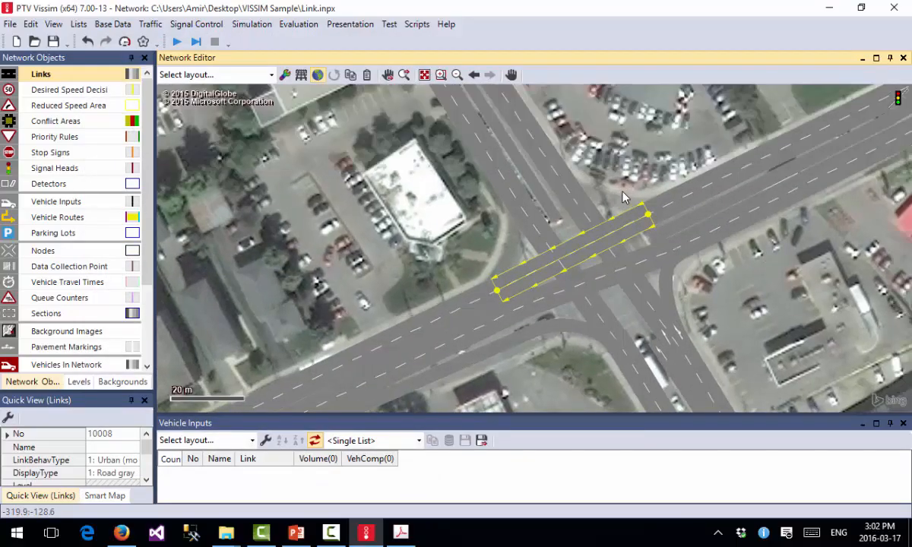
{"action": "left_click", "coordinate": [634, 182]}
{"action": "left_click", "coordinate": [672, 202]}
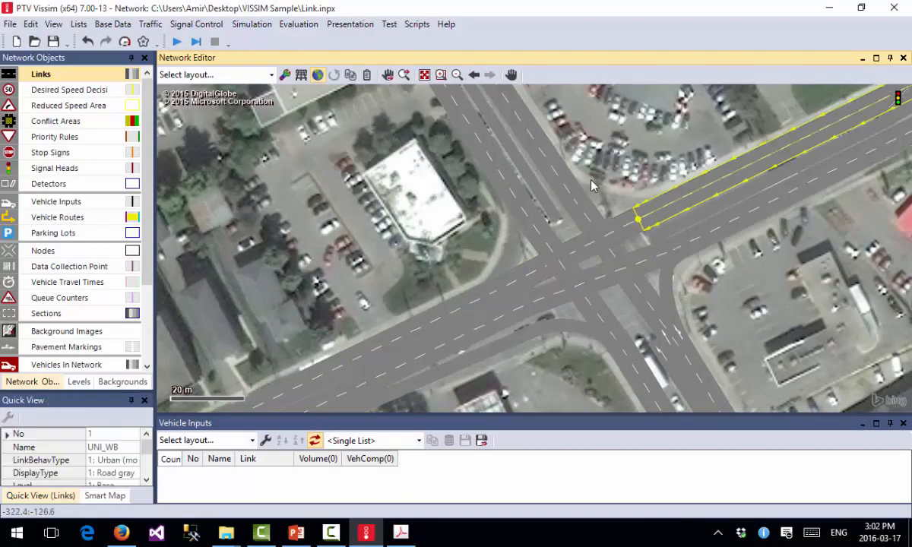
{"action": "right_click", "coordinate": [568, 185]}
{"action": "key", "text": "Escape"}
{"action": "right_click", "coordinate": [573, 193]}
{"action": "left_click", "coordinate": [675, 111]}
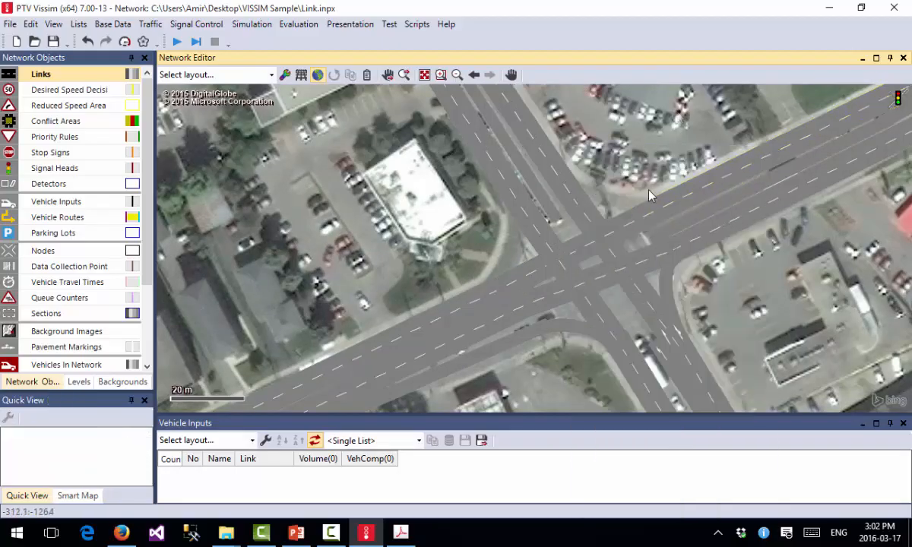
{"action": "left_click", "coordinate": [659, 211]}
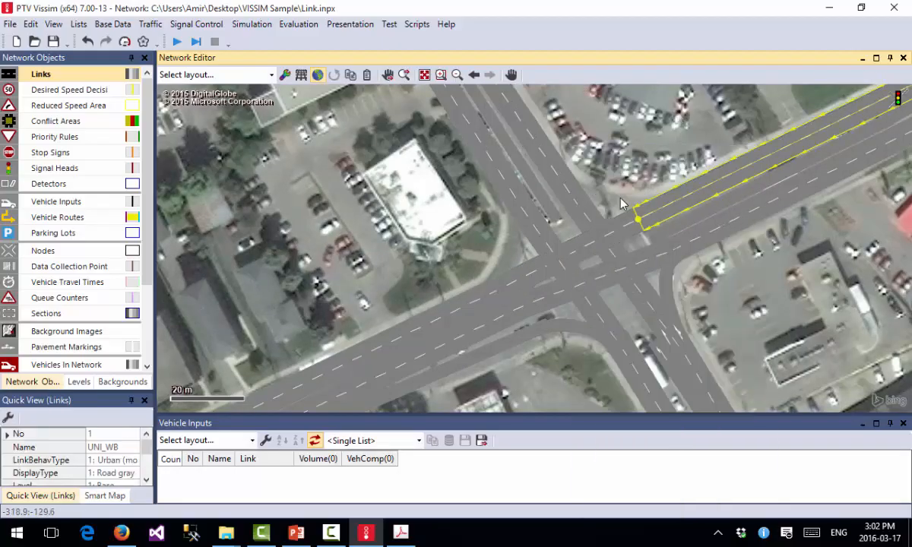
{"action": "right_click", "coordinate": [615, 202]}
- Create a right-turn connector about 27 m long from lane 1 of link 1 to lane 1 of link 7, with 15 spline points
{"action": "left_click", "coordinate": [58, 73]}
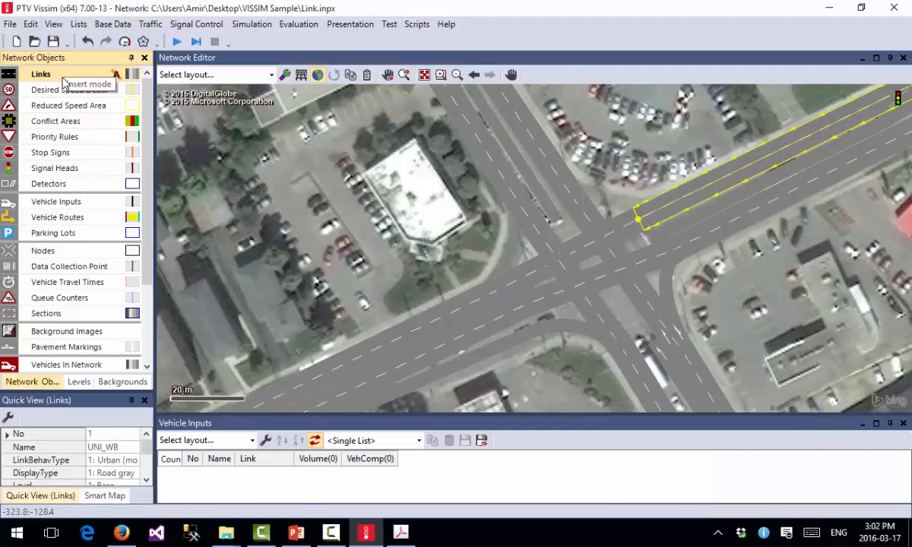
{"action": "left_click_drag", "start_coordinate": [660, 213], "coordinate": [570, 184]}
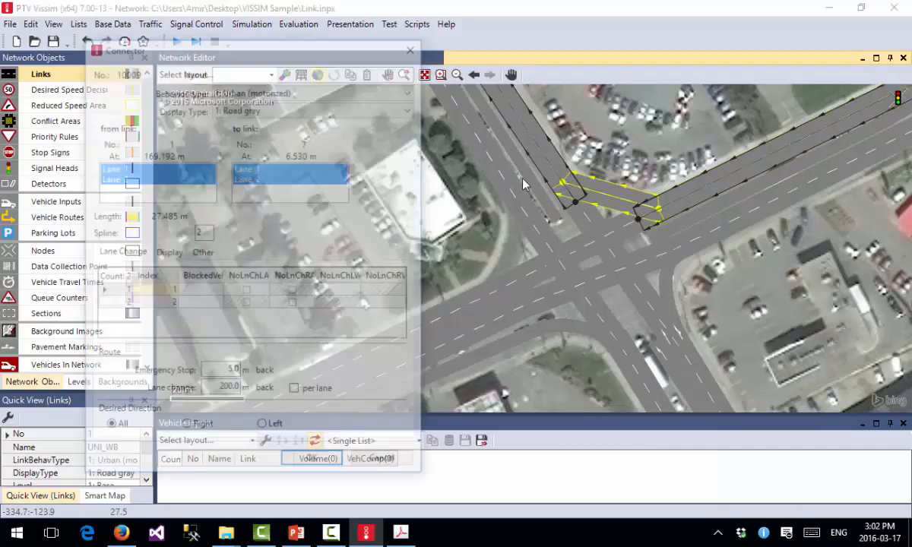
{"action": "left_click", "coordinate": [246, 166]}
{"action": "left_click", "coordinate": [158, 168]}
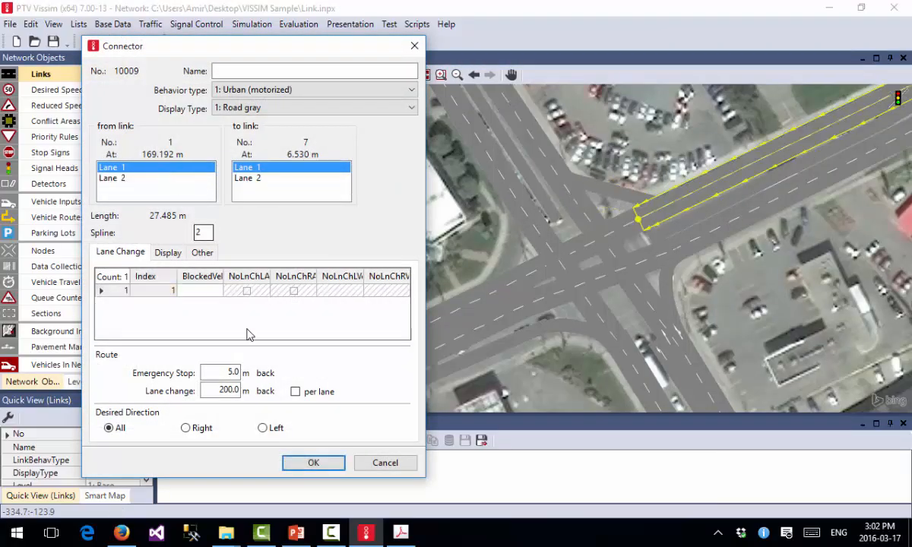
{"action": "double_click", "coordinate": [200, 234]}
{"action": "type", "text": "15"}
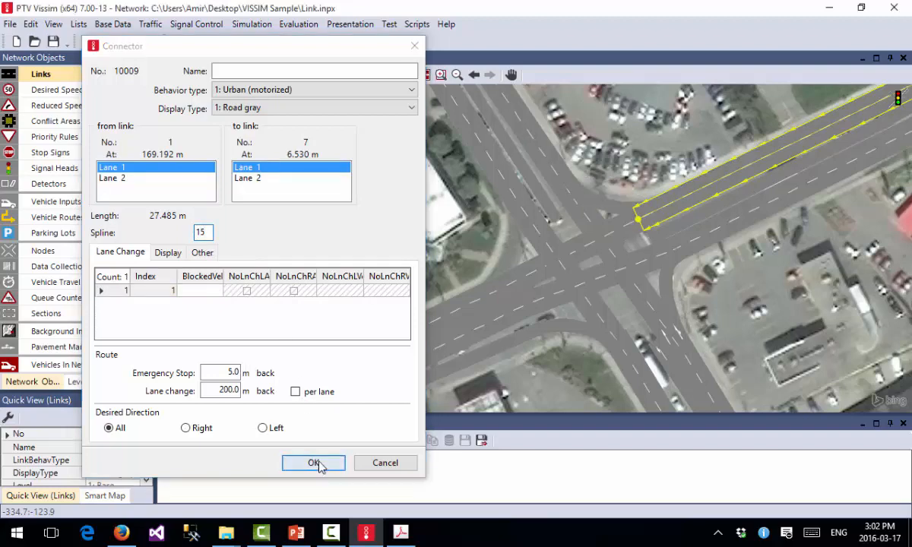
{"action": "left_click", "coordinate": [314, 462]}
{"action": "left_click", "coordinate": [588, 123]}
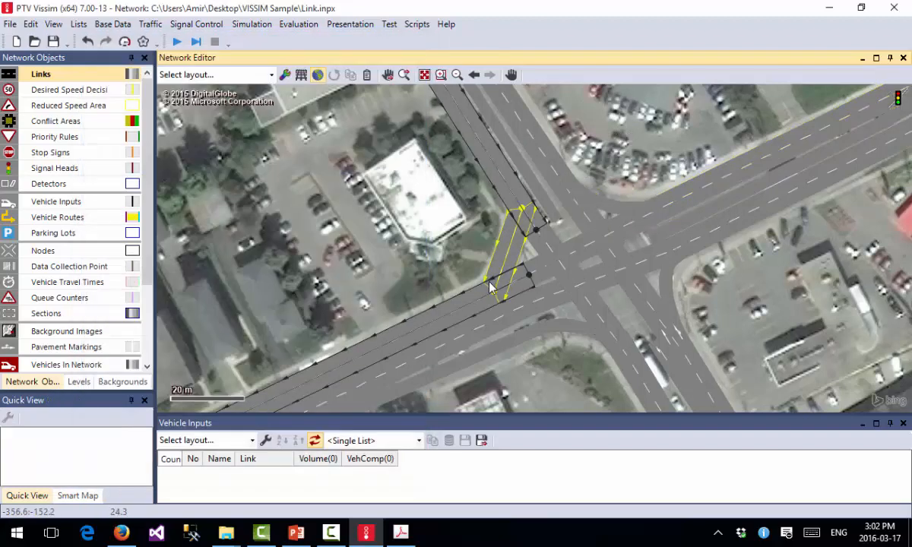
- Create a right-turn connector from link 8 to link 10, joining only lane 1 to lane 1
{"action": "double_click", "coordinate": [490, 286]}
{"action": "left_click", "coordinate": [179, 168]}
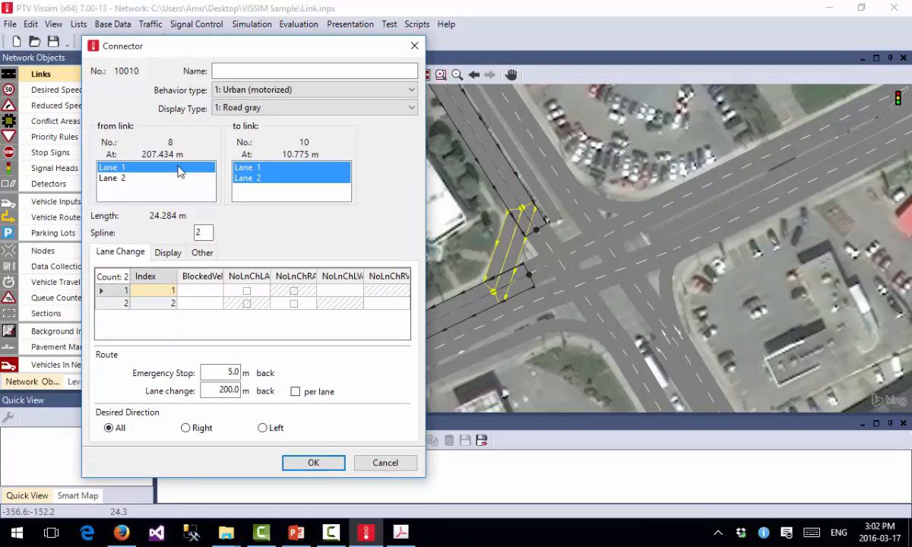
{"action": "left_click", "coordinate": [254, 167]}
{"action": "left_click", "coordinate": [313, 463]}
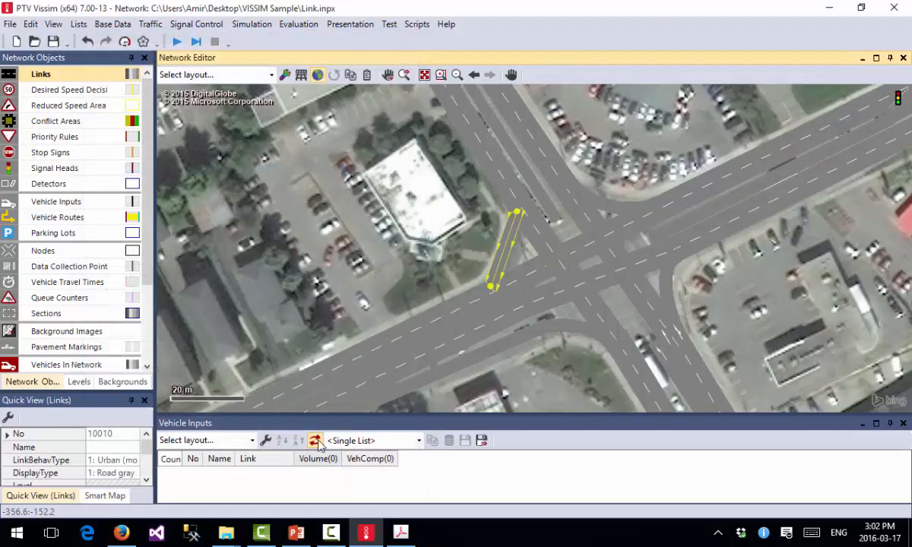
- Add spline points to the right-turn connector between links 8 and 10 to curve it
{"action": "double_click", "coordinate": [509, 257]}
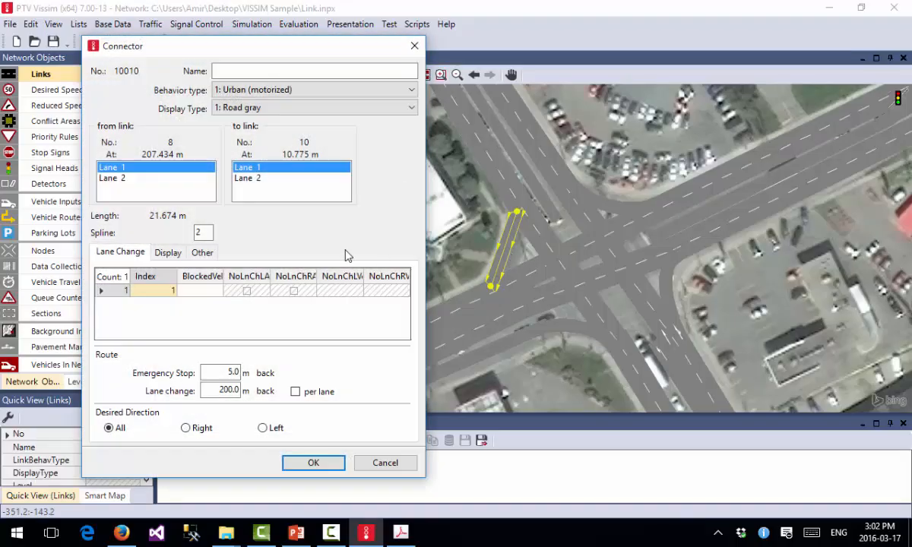
{"action": "double_click", "coordinate": [210, 233]}
{"action": "key", "text": "Return"}
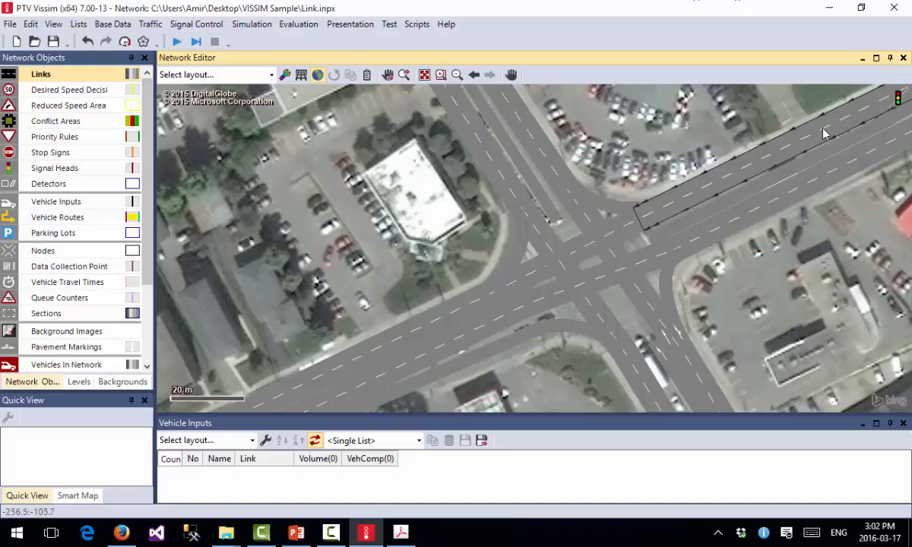
- Create a curved left-turn connector about 29 m long from link 2 to lane 2 of link 6, adding spline points
{"action": "scroll", "coordinate": [642, 137], "scroll_direction": "down", "scroll_amount": 1}
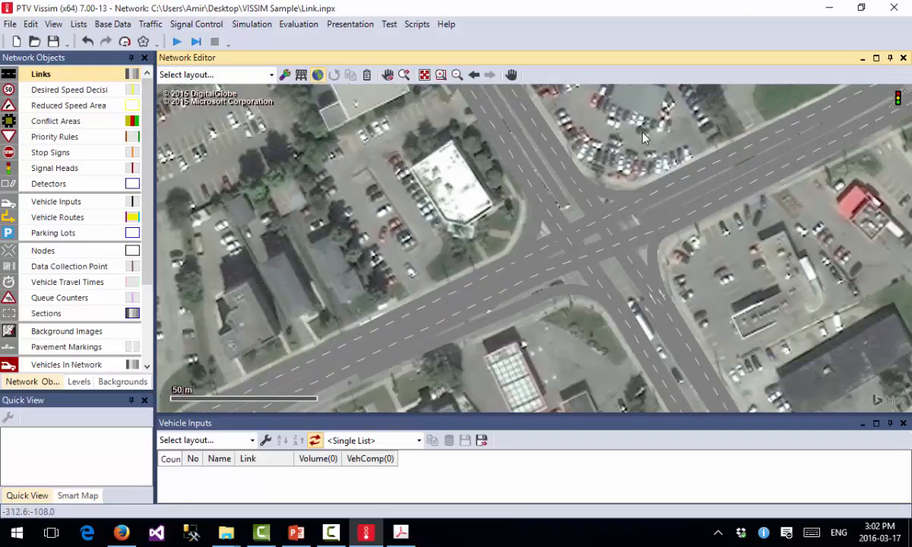
{"action": "left_click_drag", "start_coordinate": [645, 193], "coordinate": [528, 179]}
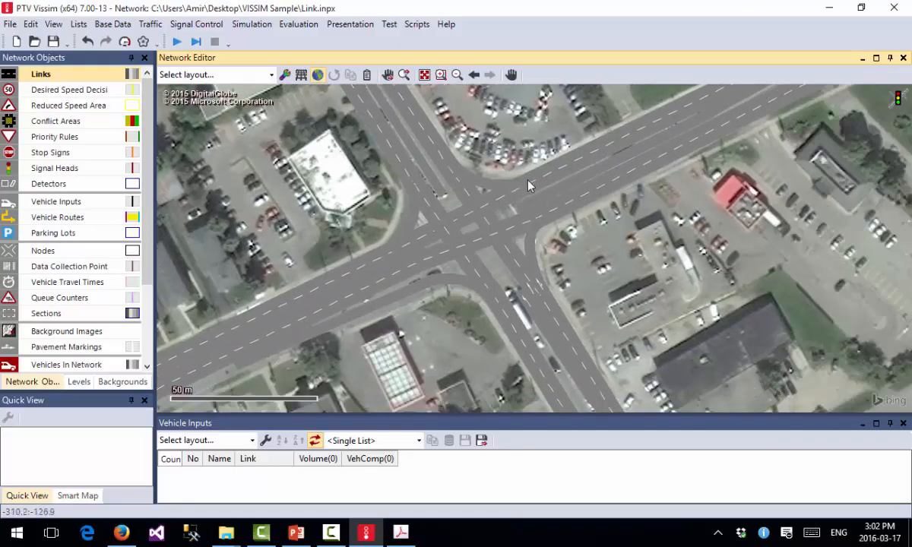
{"action": "scroll", "coordinate": [532, 186], "scroll_direction": "down", "scroll_amount": 1}
{"action": "scroll", "coordinate": [516, 196], "scroll_direction": "up", "scroll_amount": 3}
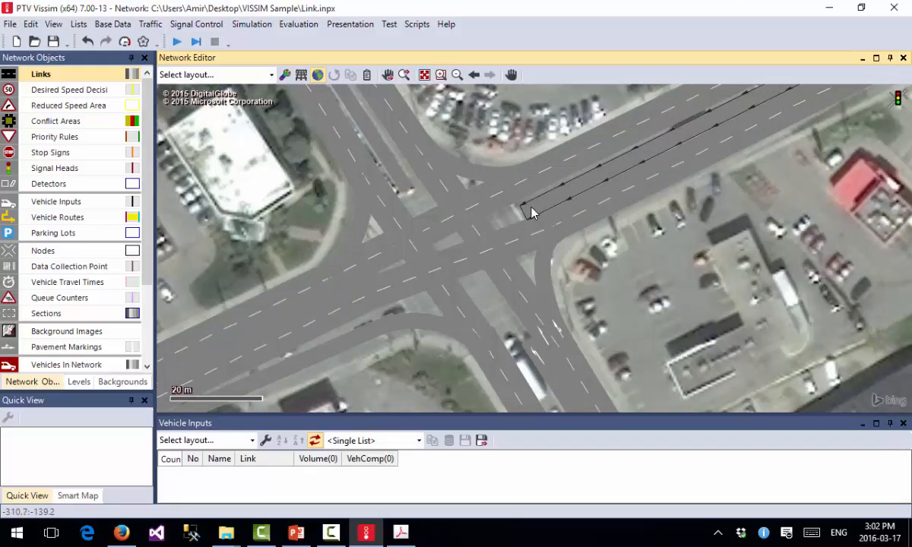
{"action": "left_click", "coordinate": [530, 208]}
{"action": "left_click_drag", "start_coordinate": [529, 209], "coordinate": [465, 325]}
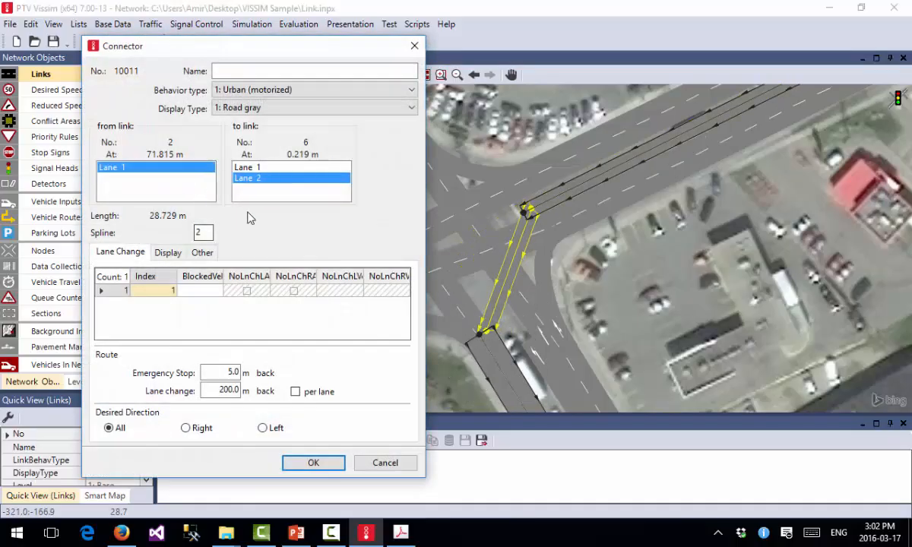
{"action": "double_click", "coordinate": [202, 234]}
{"action": "left_click", "coordinate": [314, 462]}
{"action": "left_click", "coordinate": [781, 326]}
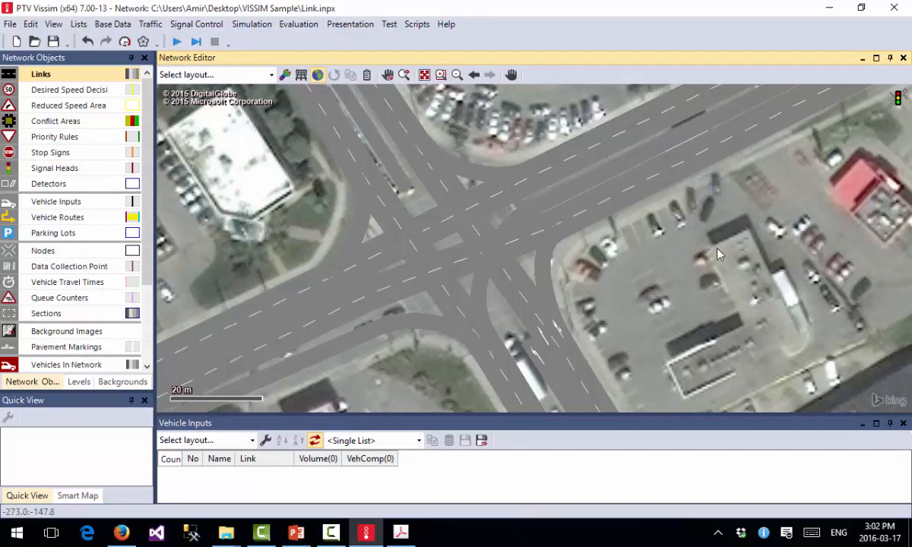
- Save the network file with the completed intersection connectors
{"action": "scroll", "coordinate": [690, 271], "scroll_direction": "down", "scroll_amount": 3}
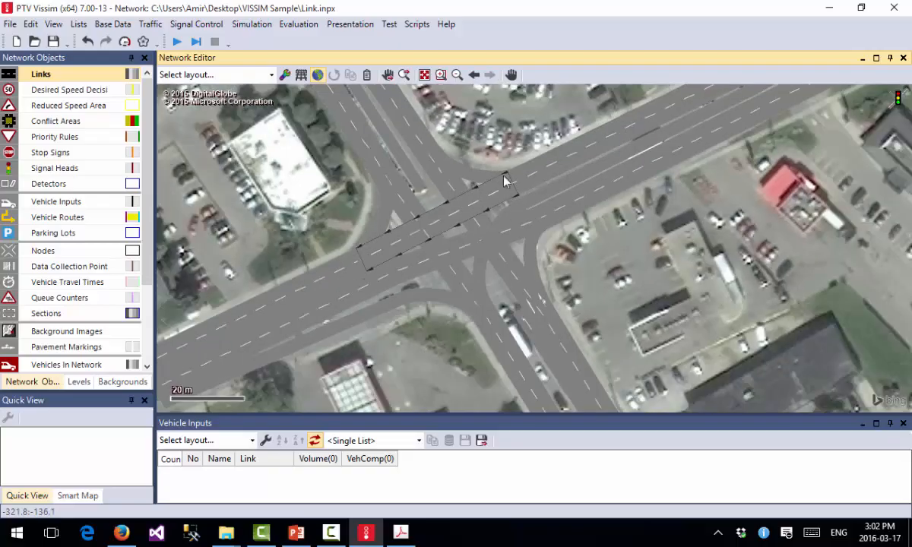
{"action": "left_click_drag", "start_coordinate": [594, 212], "coordinate": [559, 245]}
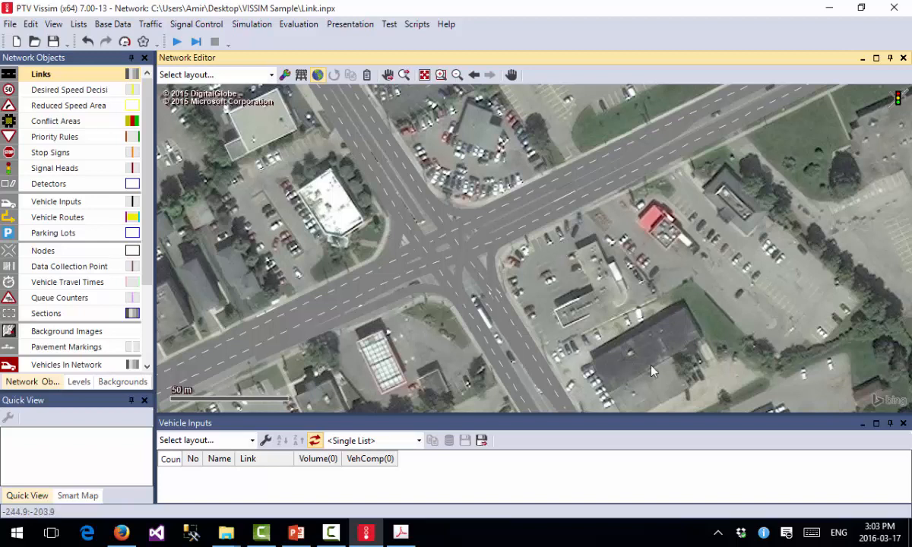
{"action": "left_click_drag", "start_coordinate": [644, 328], "coordinate": [639, 316]}
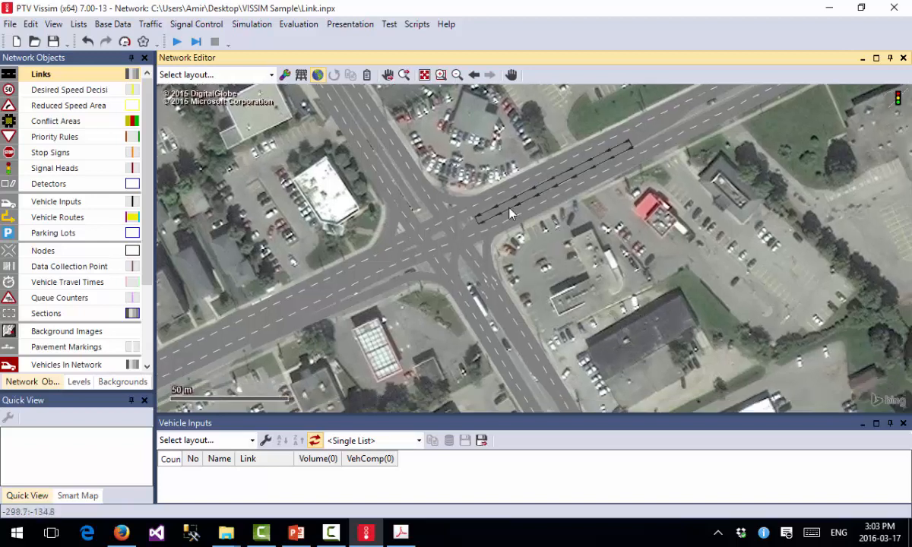
{"action": "left_click", "coordinate": [54, 42]}
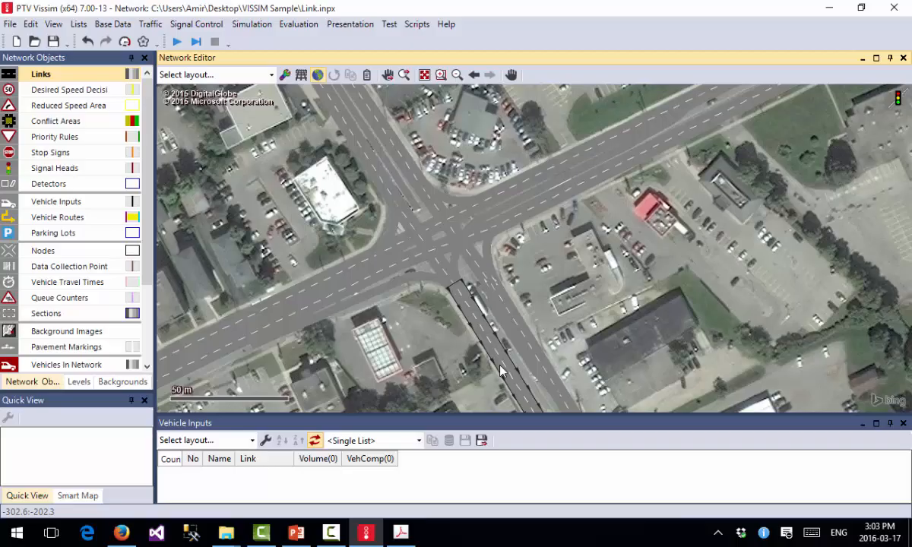
{"action": "left_click_drag", "start_coordinate": [716, 199], "coordinate": [447, 355]}
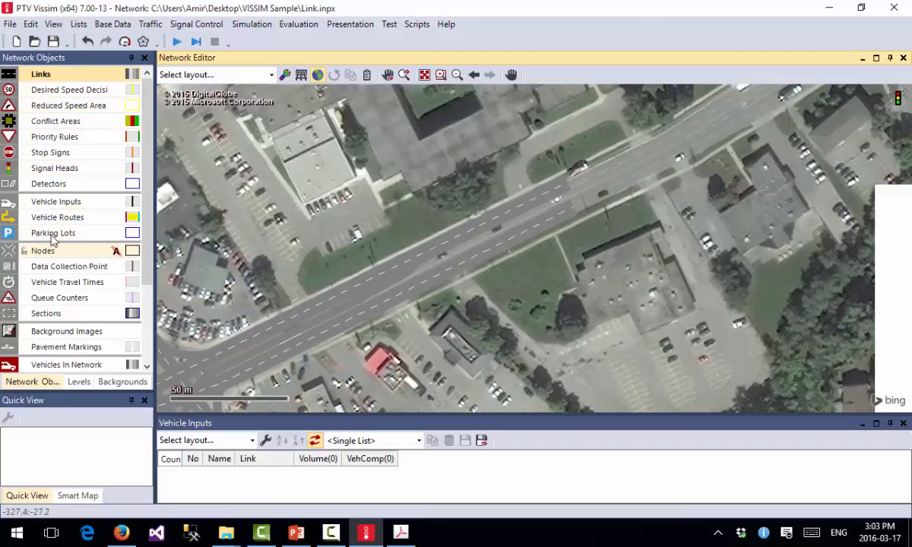
- Add a new vehicle input at the start of the westbound link UNI_WB
{"action": "left_click", "coordinate": [59, 202]}
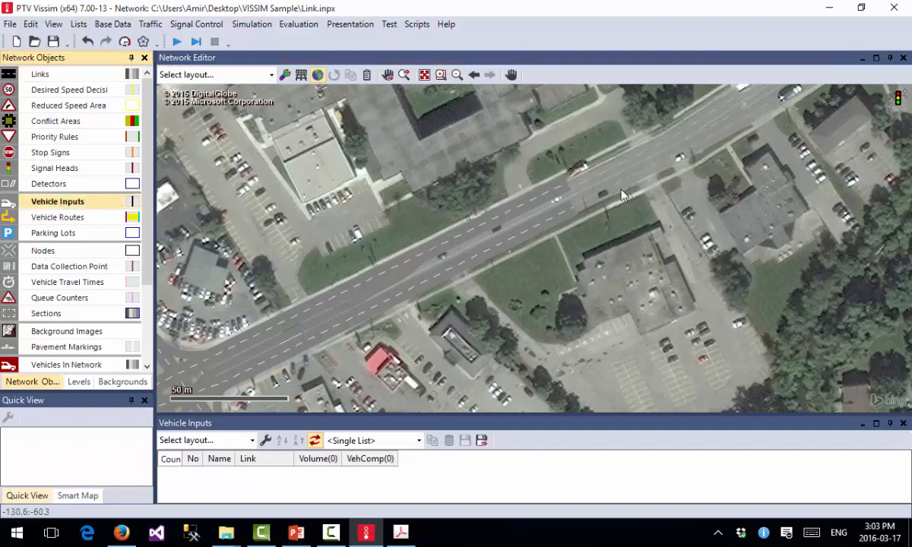
{"action": "left_click", "coordinate": [558, 188]}
{"action": "right_click", "coordinate": [561, 187]}
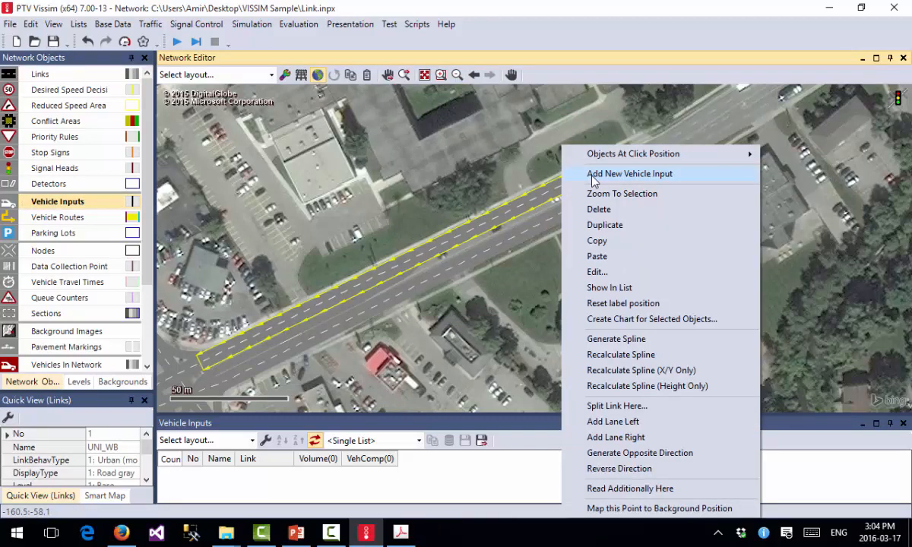
{"action": "left_click", "coordinate": [594, 174]}
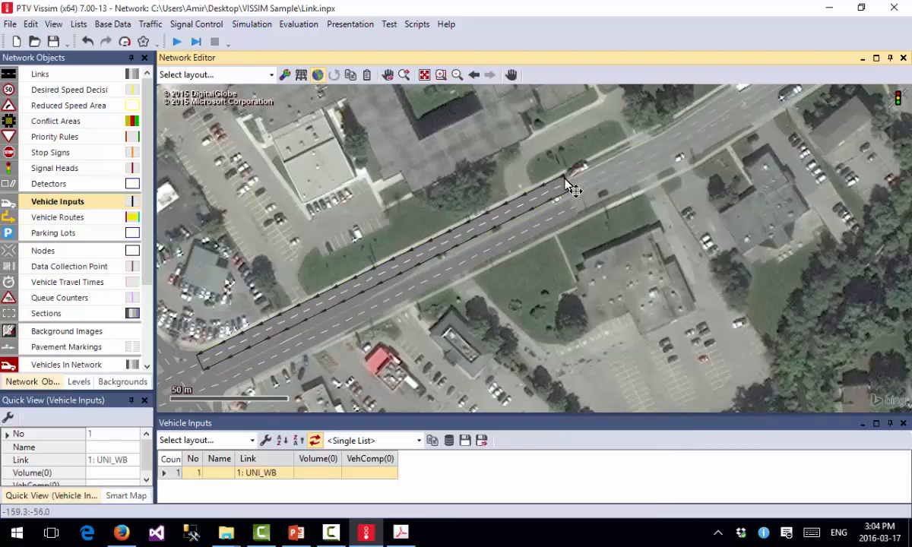
{"action": "left_click", "coordinate": [565, 180]}
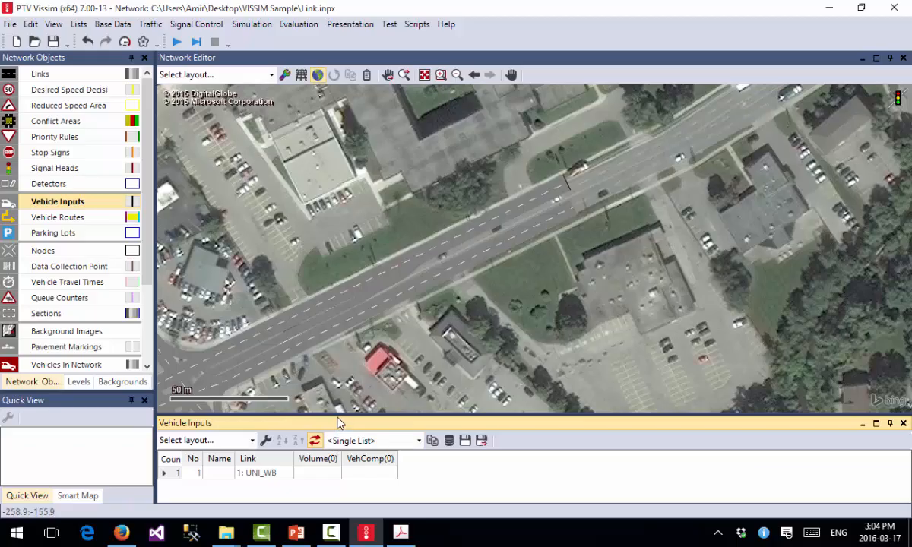
- Show the list of vehicle inputs, close and reopen it, and enlarge its area below the network view
{"action": "left_click", "coordinate": [54, 207]}
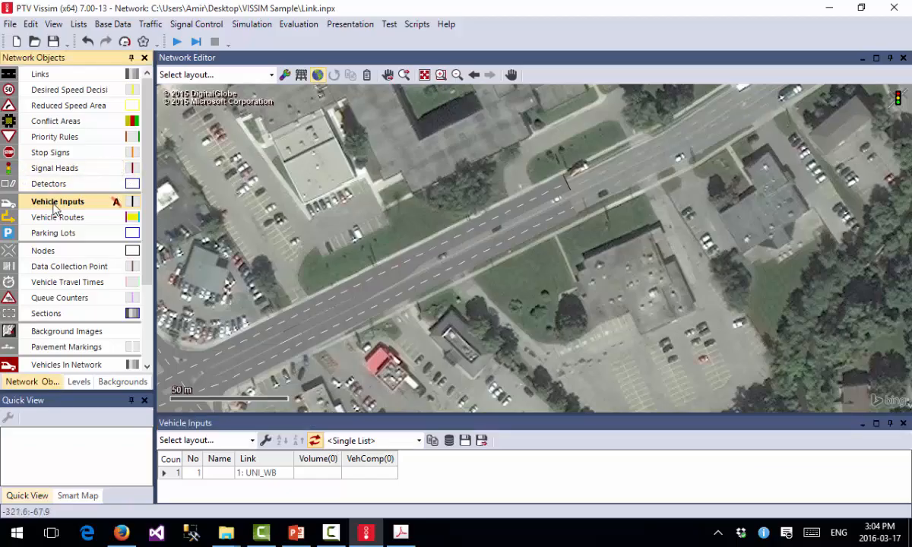
{"action": "right_click", "coordinate": [54, 208]}
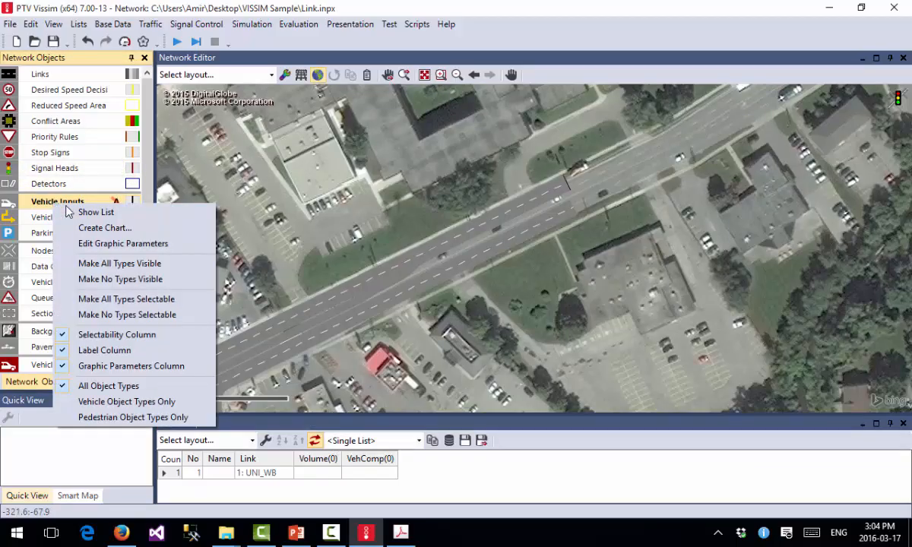
{"action": "left_click", "coordinate": [96, 214]}
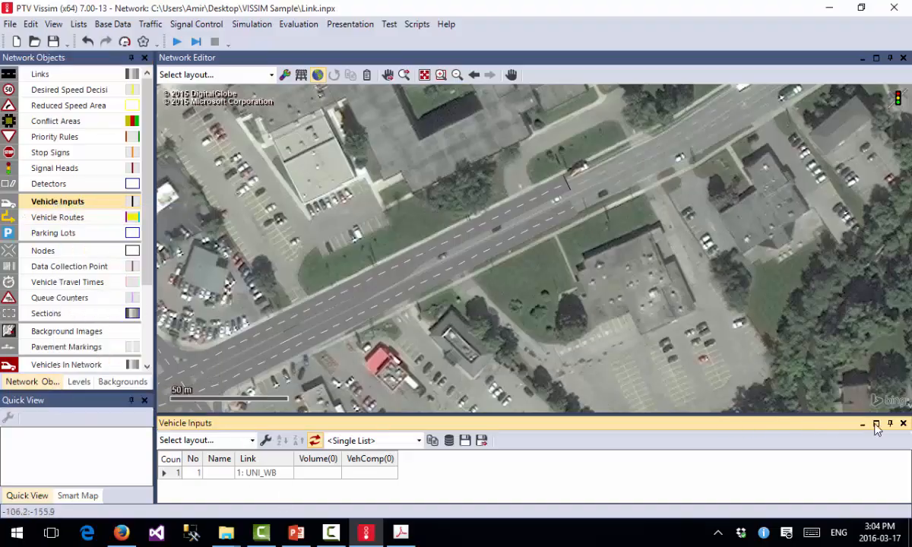
{"action": "left_click", "coordinate": [902, 423]}
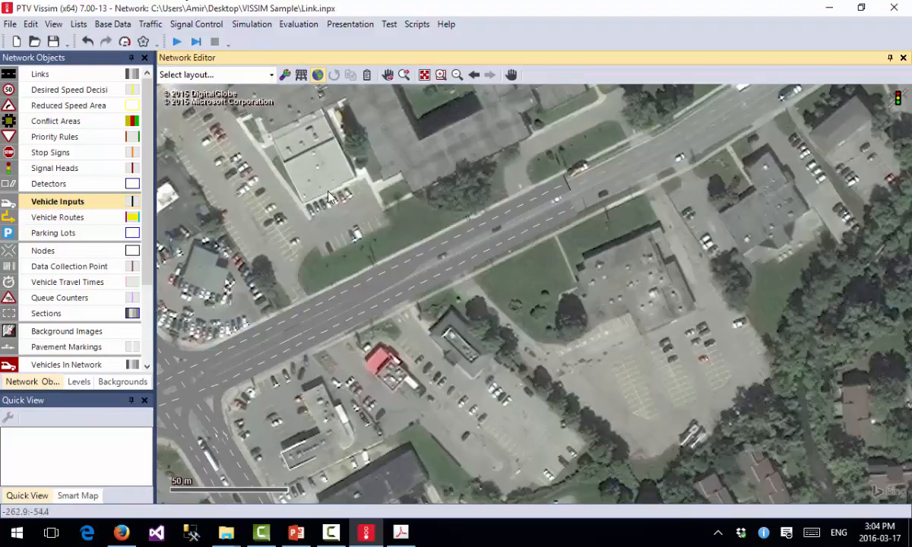
{"action": "right_click", "coordinate": [97, 201]}
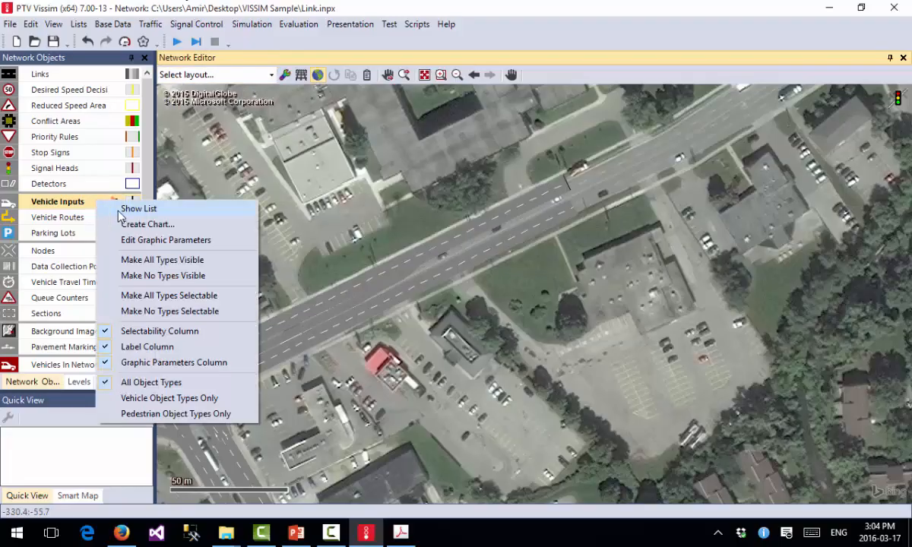
{"action": "left_click", "coordinate": [125, 208]}
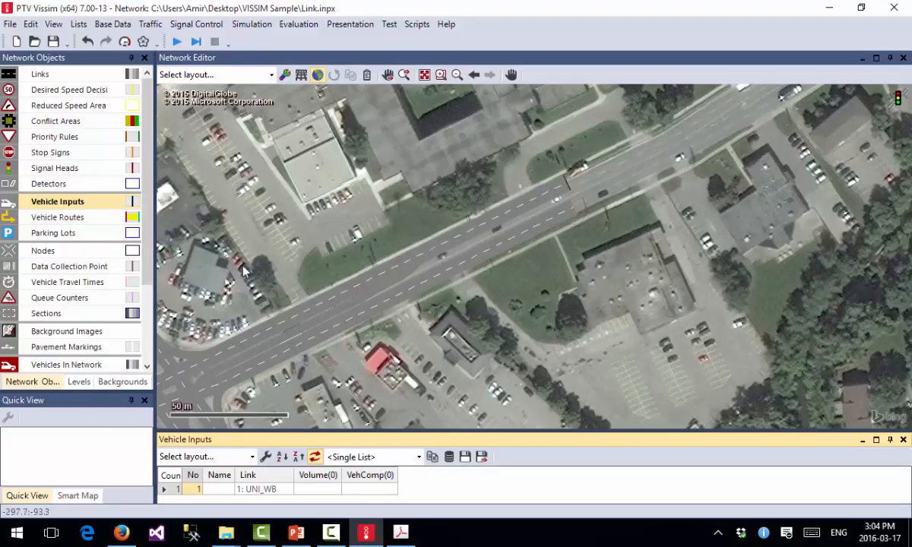
{"action": "left_click_drag", "start_coordinate": [332, 431], "coordinate": [311, 357]}
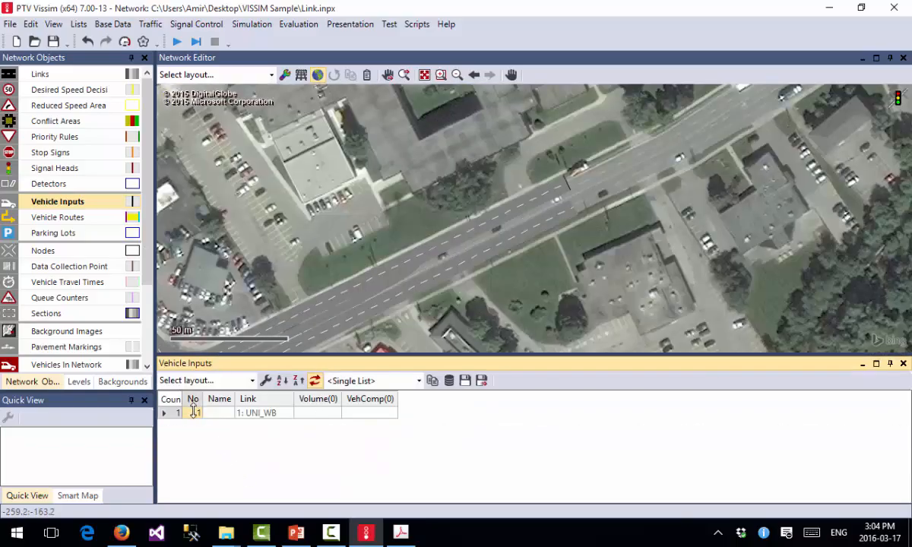
- Zoom the network view to the UNI_WB vehicle input from its list entry
{"action": "right_click", "coordinate": [198, 415]}
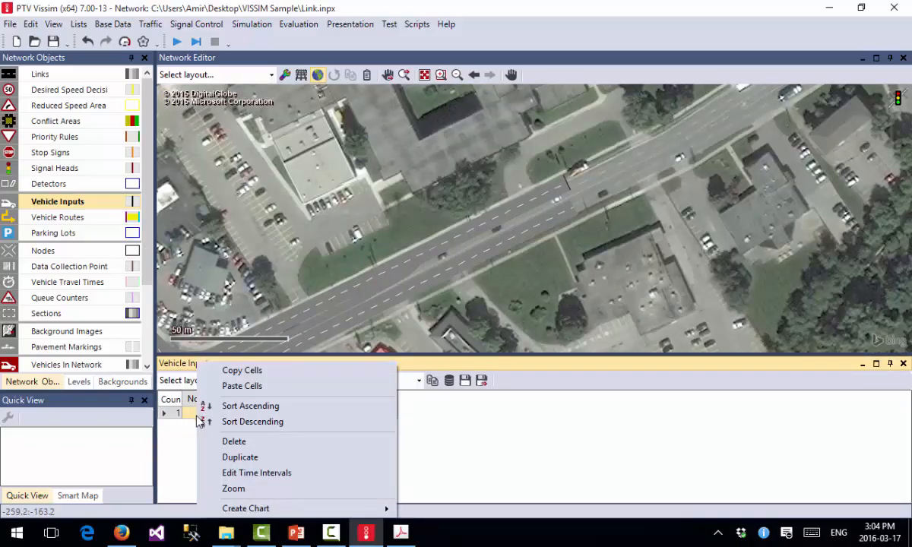
{"action": "left_click", "coordinate": [237, 489]}
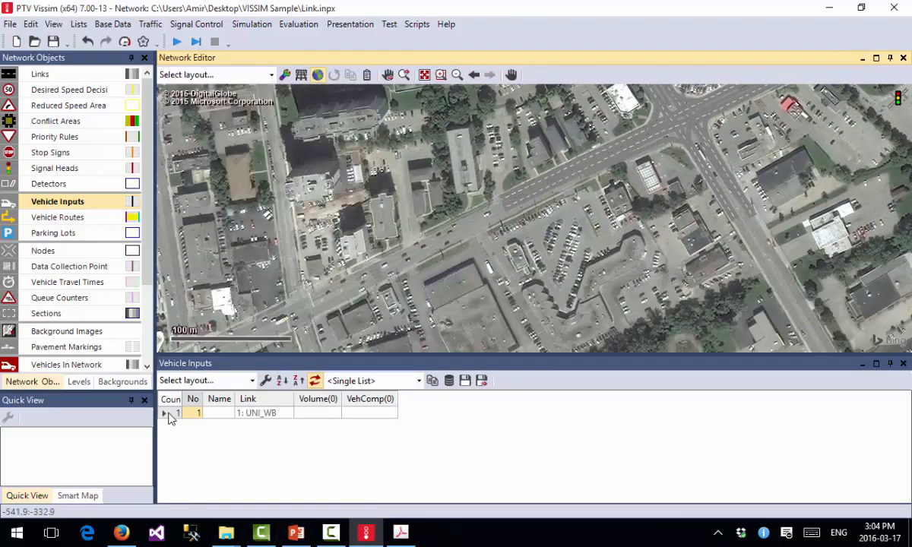
{"action": "right_click", "coordinate": [171, 417]}
{"action": "left_click", "coordinate": [210, 488]}
{"action": "right_click", "coordinate": [178, 414]}
{"action": "right_click", "coordinate": [174, 417]}
{"action": "left_click", "coordinate": [199, 469]}
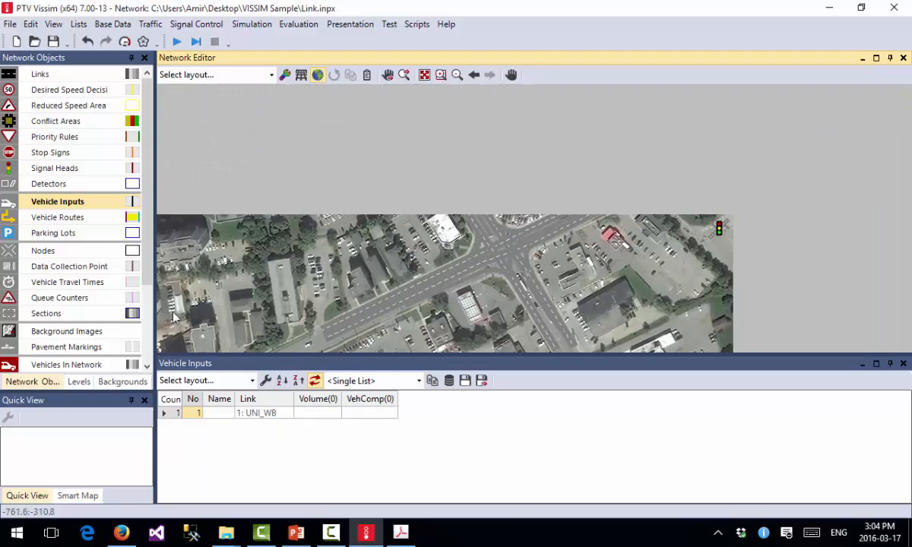
- Set the volume of the vehicle input on link UNI_WB to 2000
{"action": "scroll", "coordinate": [503, 217], "scroll_direction": "up", "scroll_amount": 5}
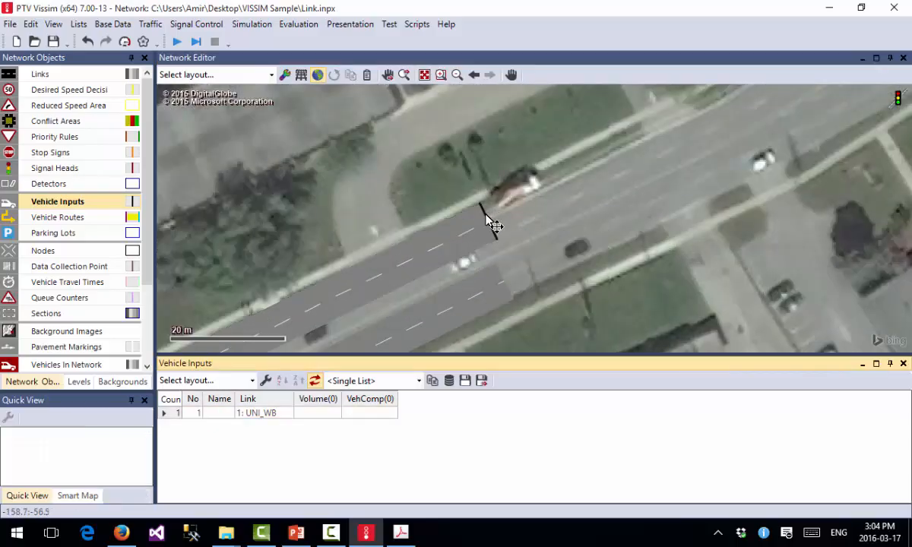
{"action": "left_click", "coordinate": [326, 411]}
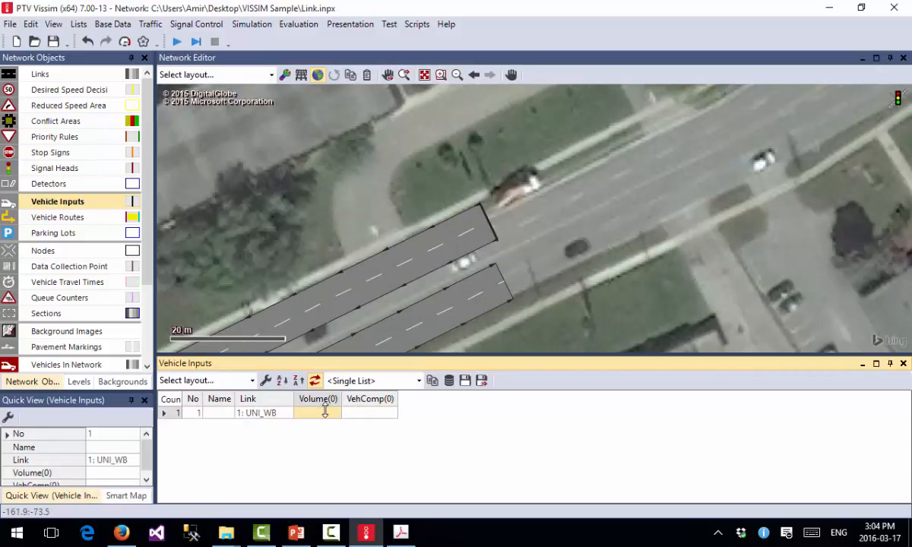
{"action": "left_click", "coordinate": [324, 411]}
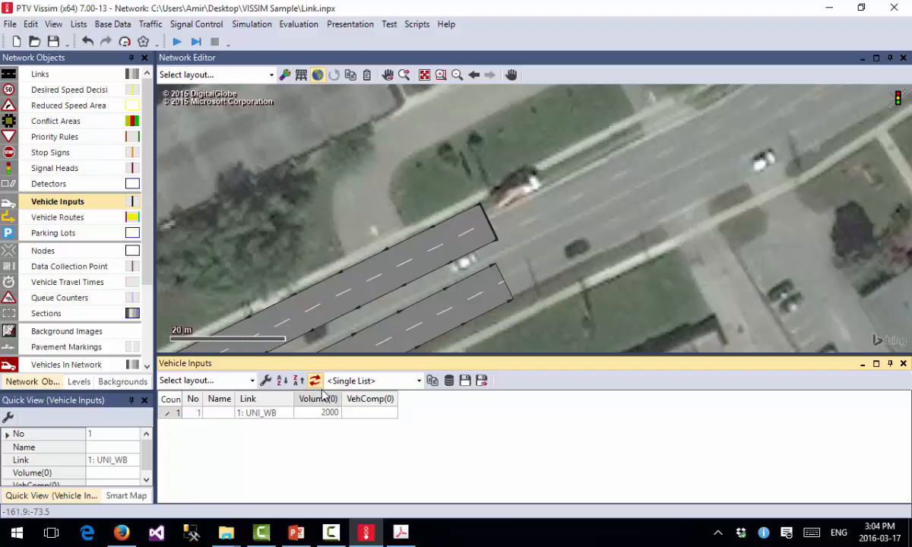
{"action": "type", "text": "2000"}
{"action": "key", "text": "Return"}
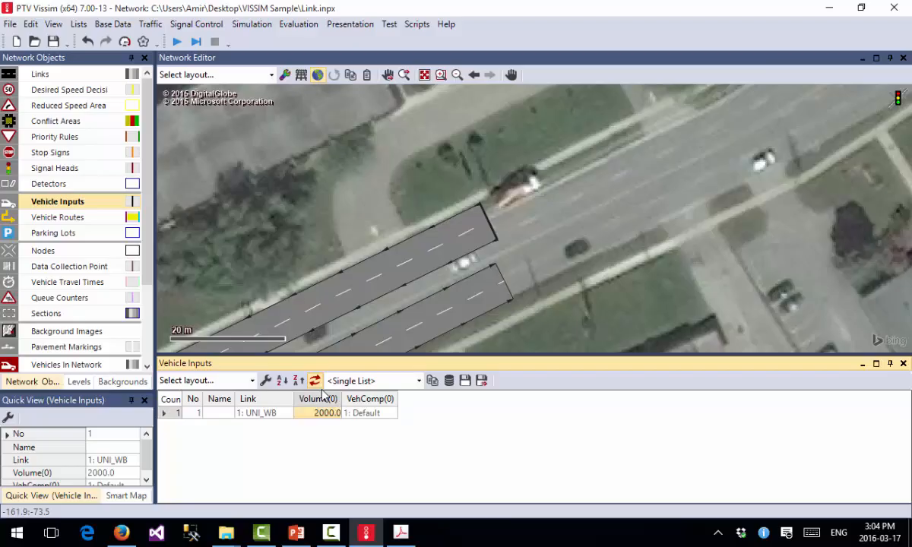
- Try a new vehicle composition for the UNI_WB vehicle input and set it back to 1: Default
{"action": "left_click", "coordinate": [373, 422]}
{"action": "left_click", "coordinate": [374, 422]}
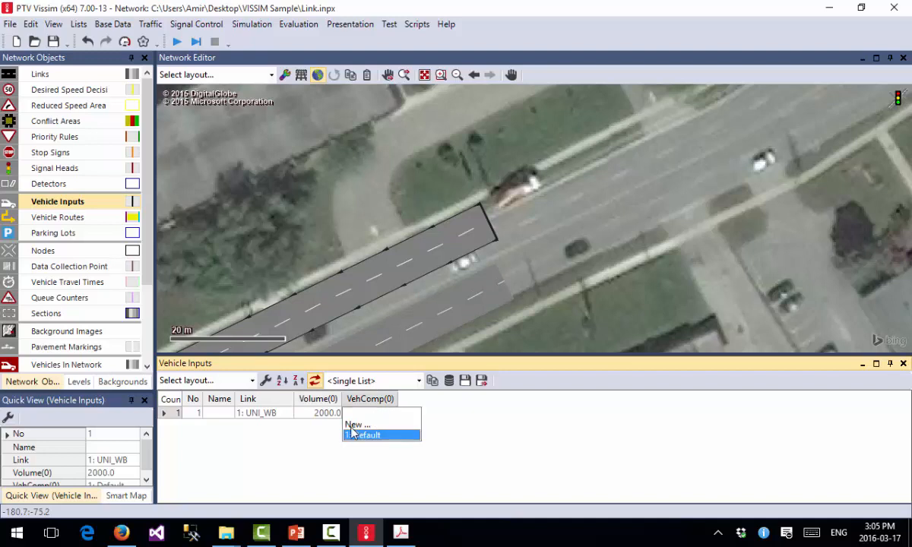
{"action": "left_click", "coordinate": [350, 426]}
{"action": "left_click", "coordinate": [378, 411]}
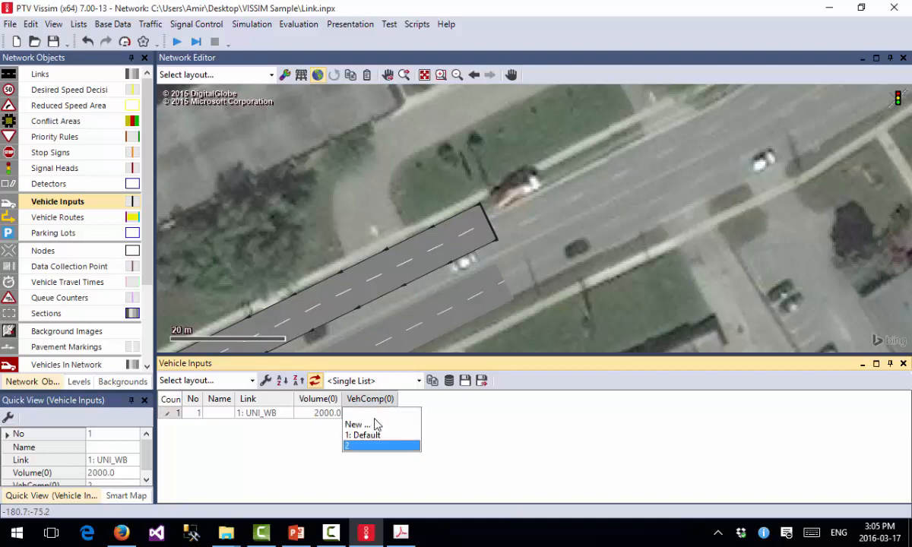
{"action": "left_click", "coordinate": [363, 434]}
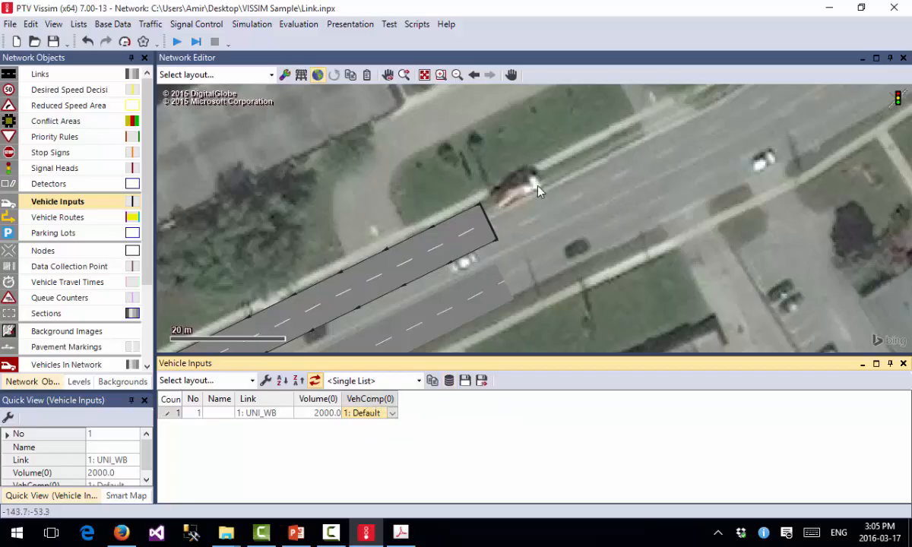
- Add a new vehicle input at the upstream end of link 8, north-west of the intersection
{"action": "scroll", "coordinate": [465, 189], "scroll_direction": "down", "scroll_amount": 3}
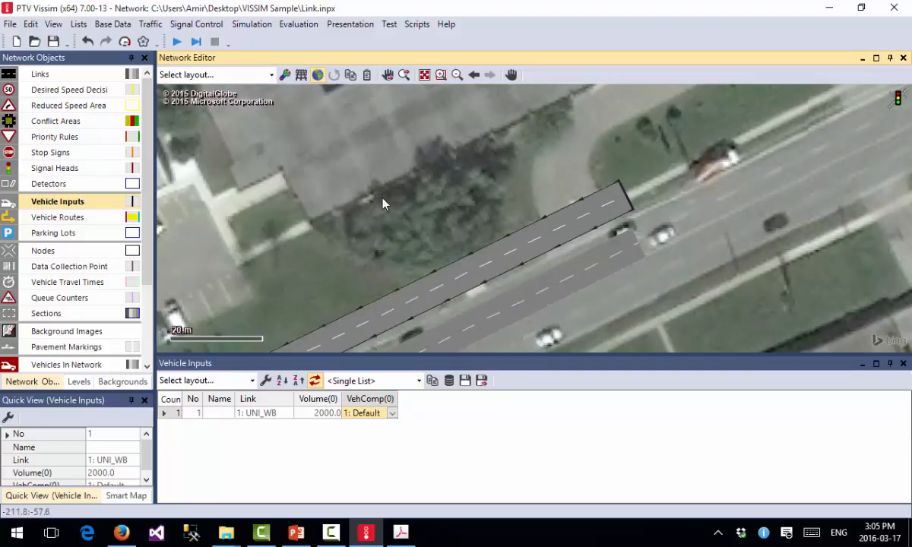
{"action": "left_click_drag", "start_coordinate": [362, 205], "coordinate": [541, 163]}
{"action": "left_click_drag", "start_coordinate": [273, 199], "coordinate": [313, 203]}
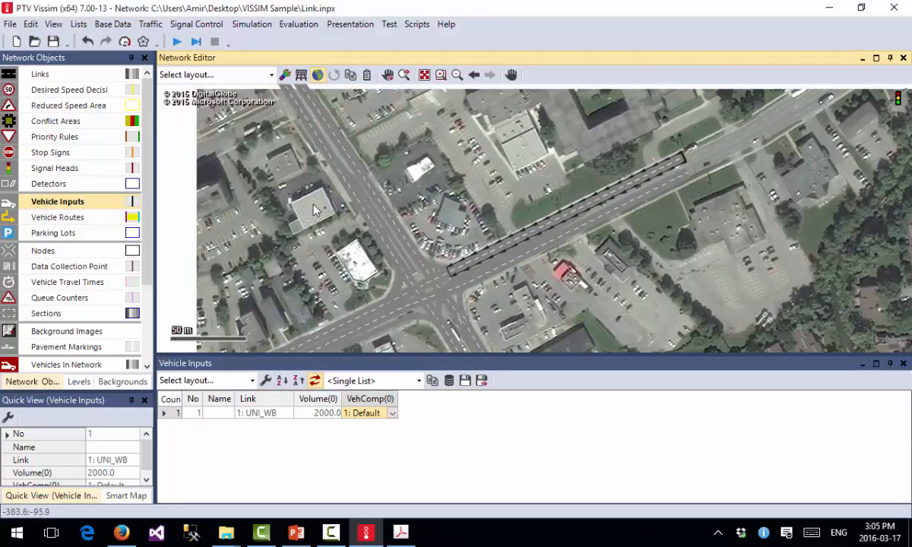
{"action": "scroll", "coordinate": [343, 152], "scroll_direction": "up", "scroll_amount": 1}
{"action": "left_click_drag", "start_coordinate": [344, 157], "coordinate": [329, 323]}
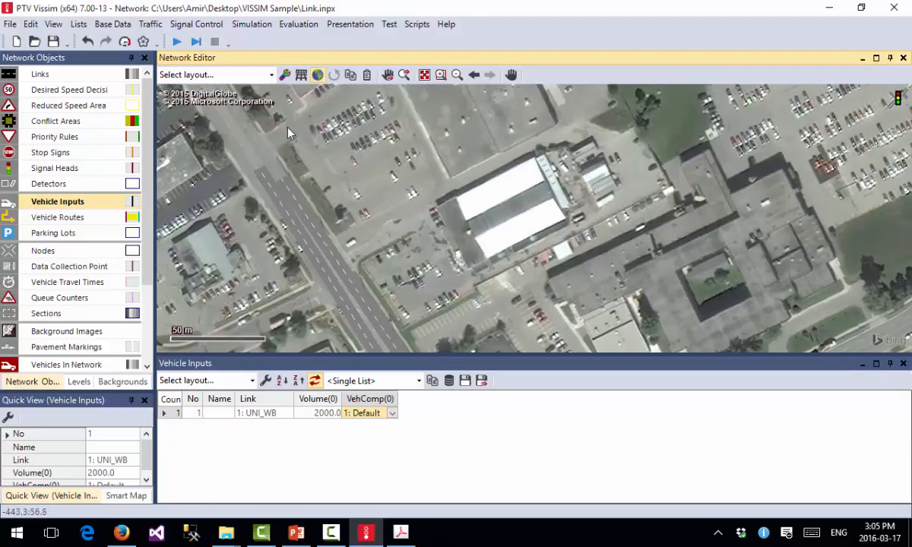
{"action": "right_click", "coordinate": [265, 181]}
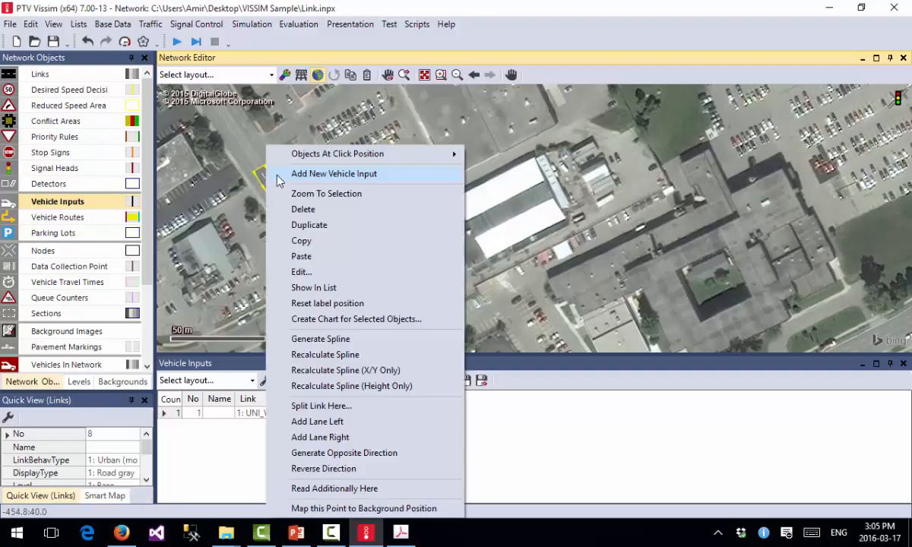
{"action": "left_click", "coordinate": [298, 174]}
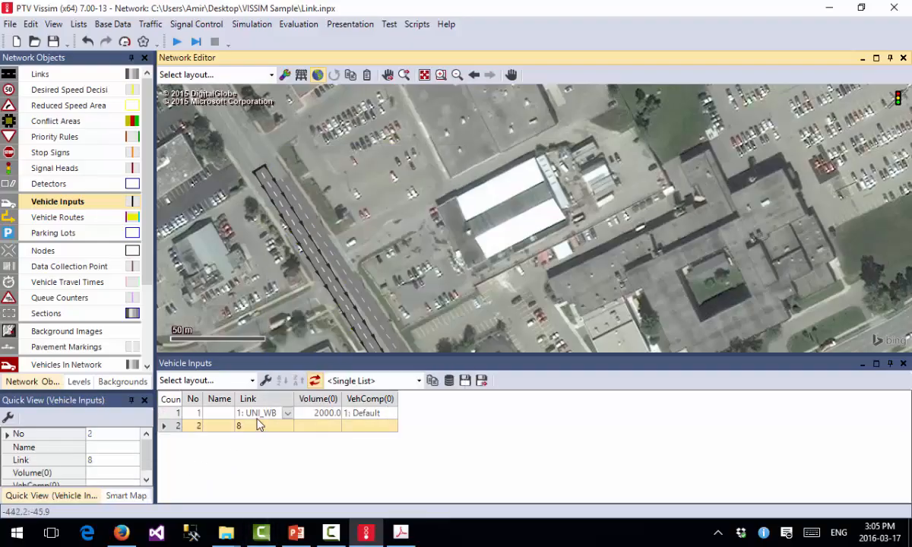
- Set the volume of the vehicle input on link 8 to 2500
{"action": "left_click", "coordinate": [328, 429]}
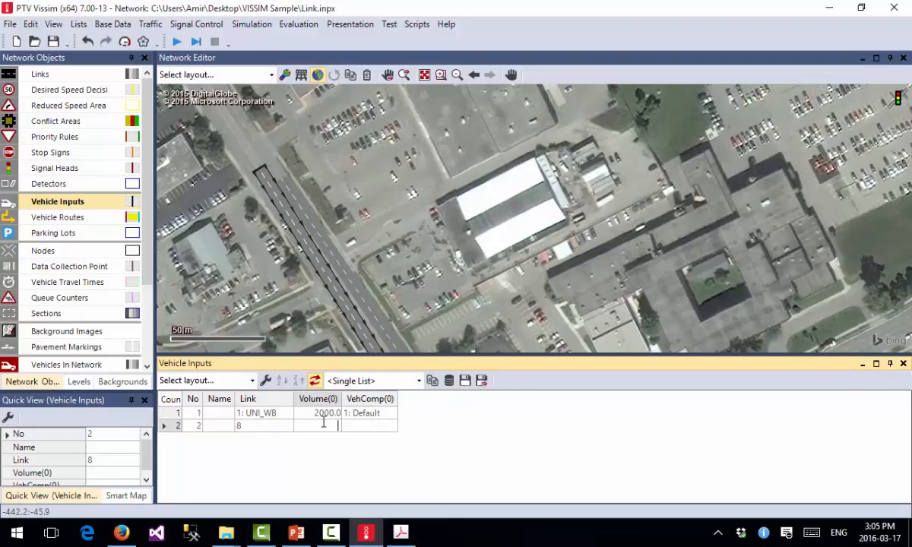
{"action": "left_click", "coordinate": [323, 426]}
{"action": "key", "text": "Return"}
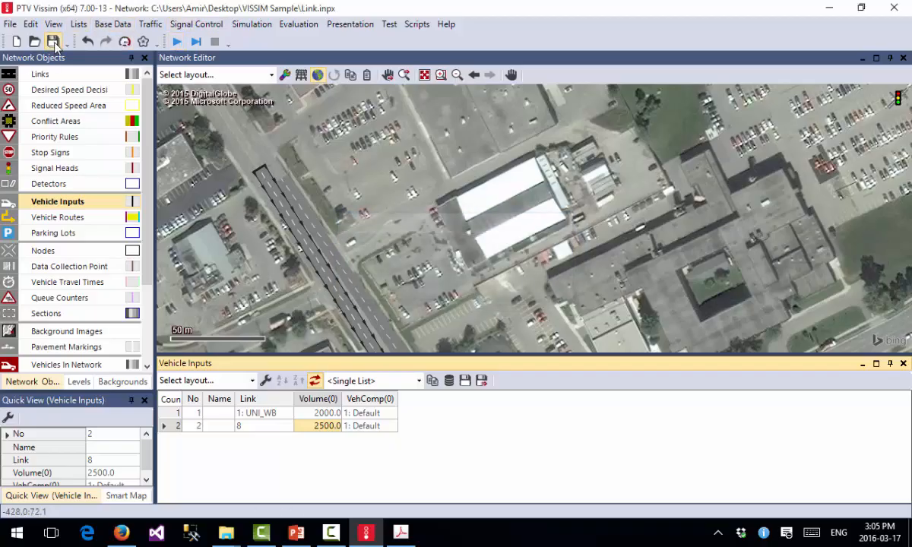
- Run the simulation, examine the traffic on both loaded approaches and through the intersection, and stop the run
{"action": "left_click", "coordinate": [176, 42]}
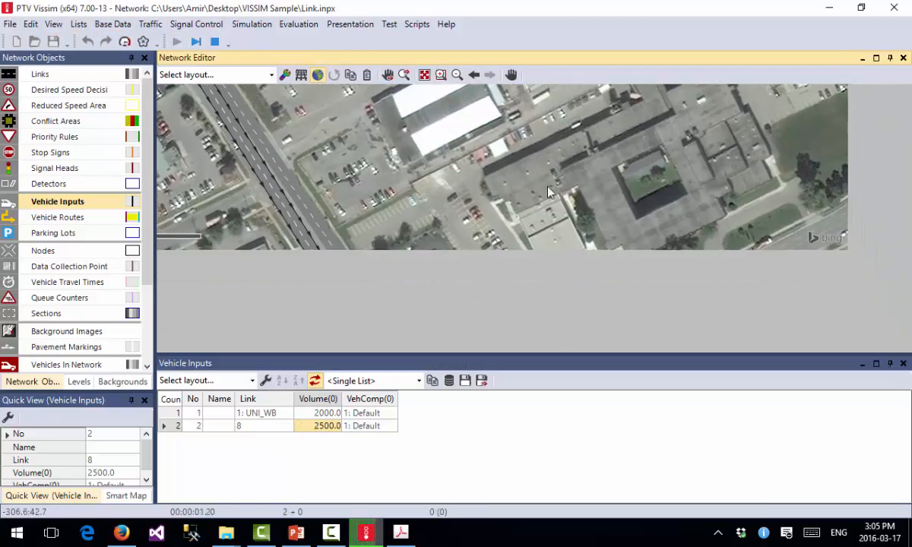
{"action": "left_click_drag", "start_coordinate": [548, 191], "coordinate": [541, 211]}
{"action": "scroll", "coordinate": [541, 211], "scroll_direction": "down", "scroll_amount": 2}
{"action": "left_click_drag", "start_coordinate": [509, 307], "coordinate": [454, 234]}
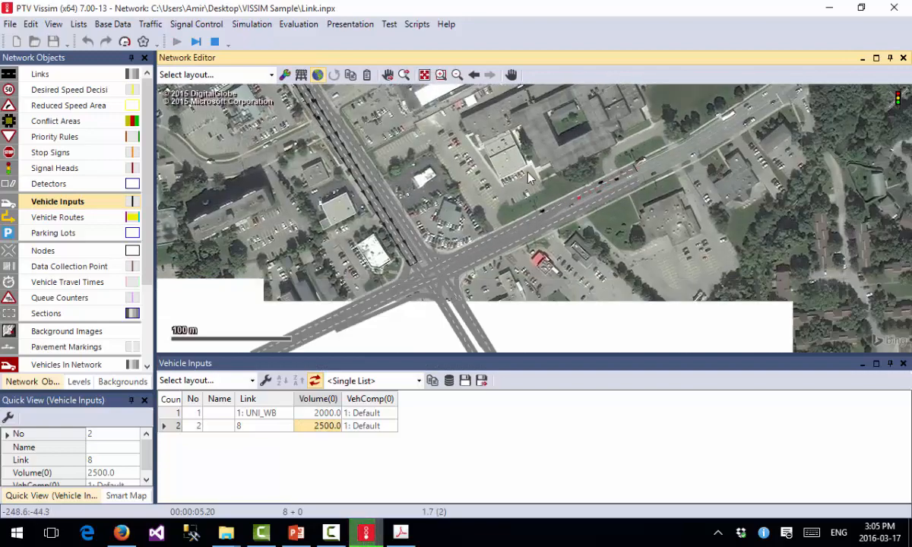
{"action": "scroll", "coordinate": [454, 234], "scroll_direction": "up", "scroll_amount": 1}
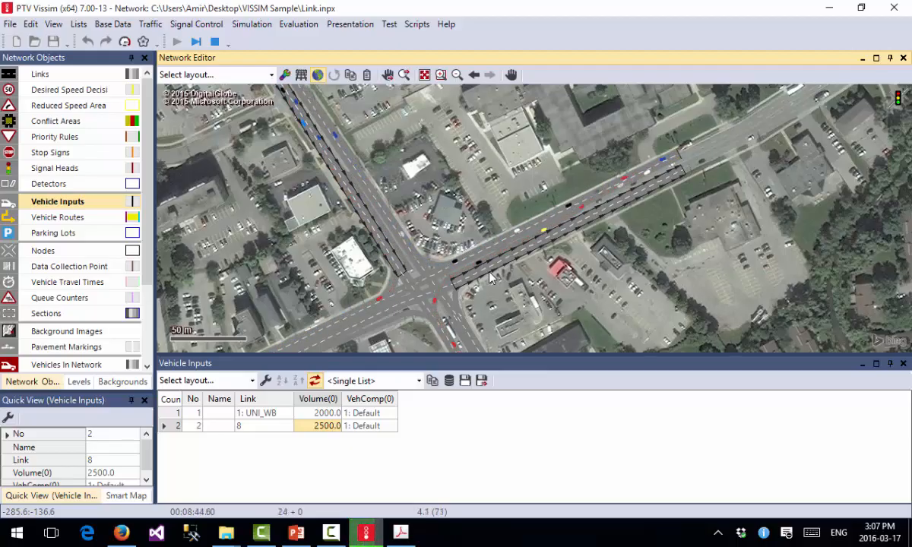
{"action": "left_click", "coordinate": [214, 41]}
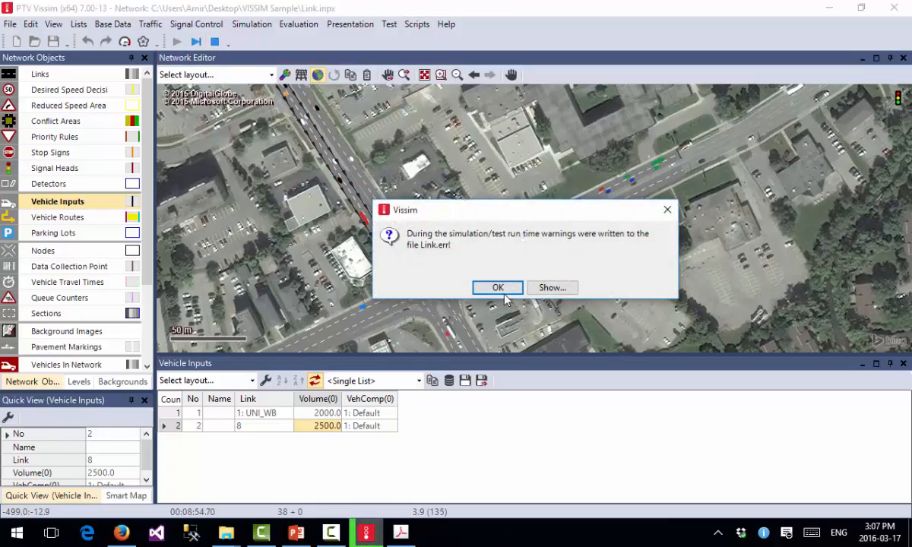
{"action": "left_click", "coordinate": [474, 281]}
- Connect lane 1 of link 9 to lane 2 of link 3 with a curved connector using 15 spline points
{"action": "scroll", "coordinate": [407, 265], "scroll_direction": "up", "scroll_amount": 2}
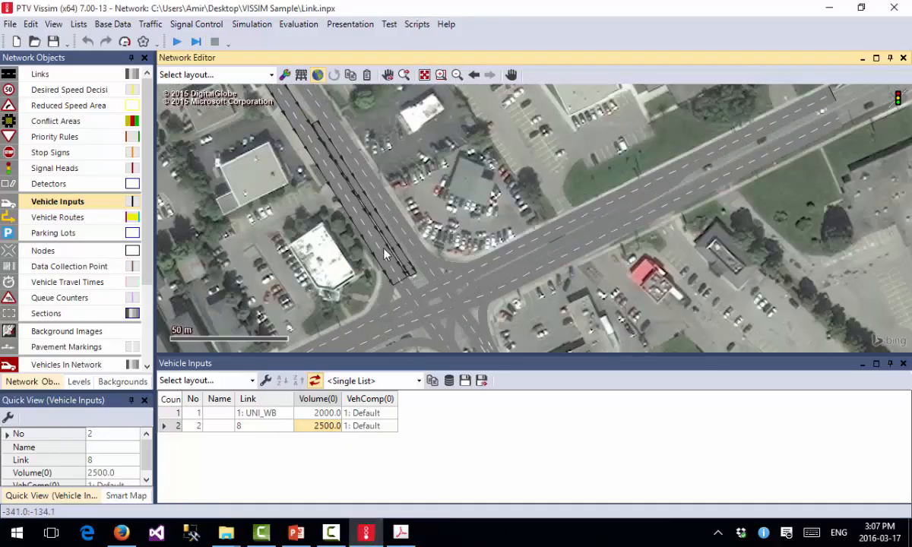
{"action": "left_click", "coordinate": [42, 73]}
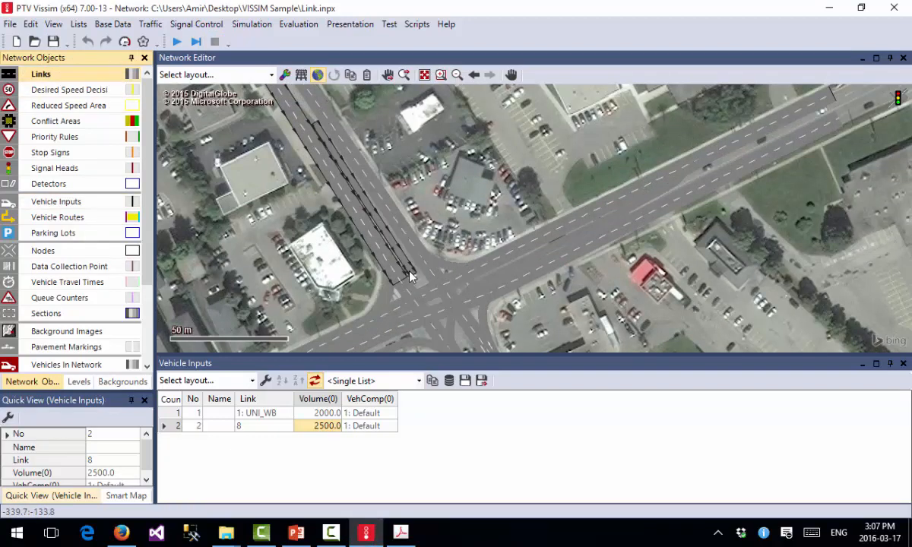
{"action": "mouse_move", "coordinate": [409, 271]}
{"action": "left_mouse_down"}
{"action": "mouse_move", "coordinate": [453, 343]}
{"action": "mouse_move", "coordinate": [410, 275]}
{"action": "mouse_move", "coordinate": [416, 260]}
{"action": "mouse_move", "coordinate": [413, 285]}
{"action": "mouse_move", "coordinate": [476, 302]}
{"action": "mouse_move", "coordinate": [502, 297]}
{"action": "mouse_move", "coordinate": [488, 291]}
{"action": "mouse_move", "coordinate": [496, 303]}
{"action": "left_mouse_up"}
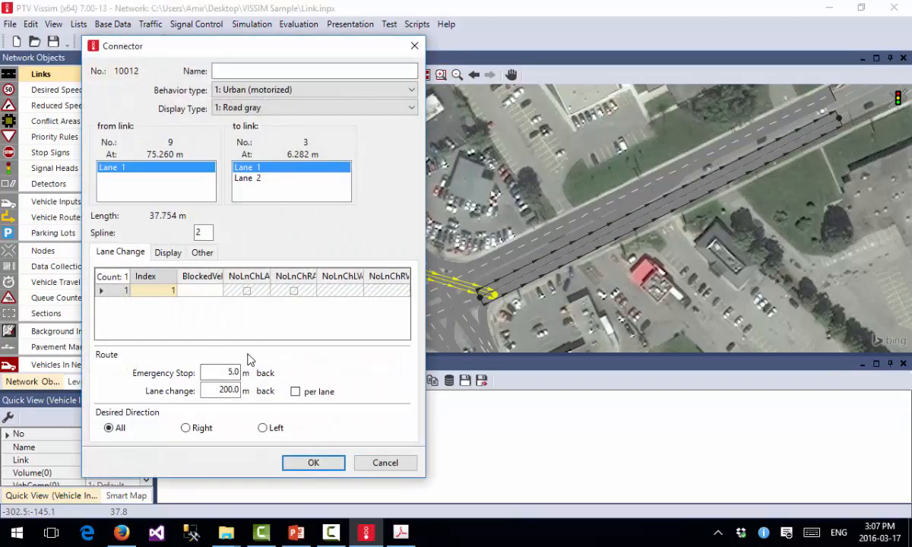
{"action": "left_click", "coordinate": [292, 179]}
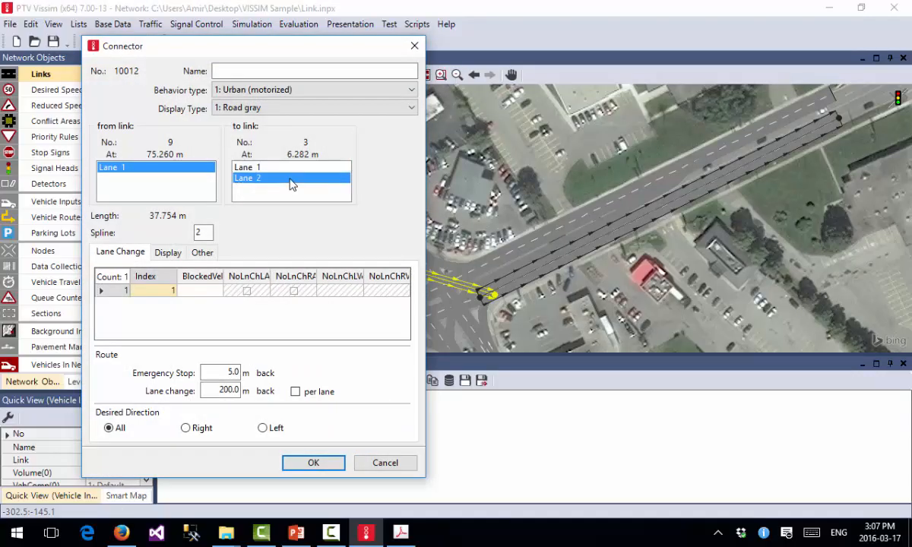
{"action": "double_click", "coordinate": [199, 233]}
{"action": "type", "text": "15"}
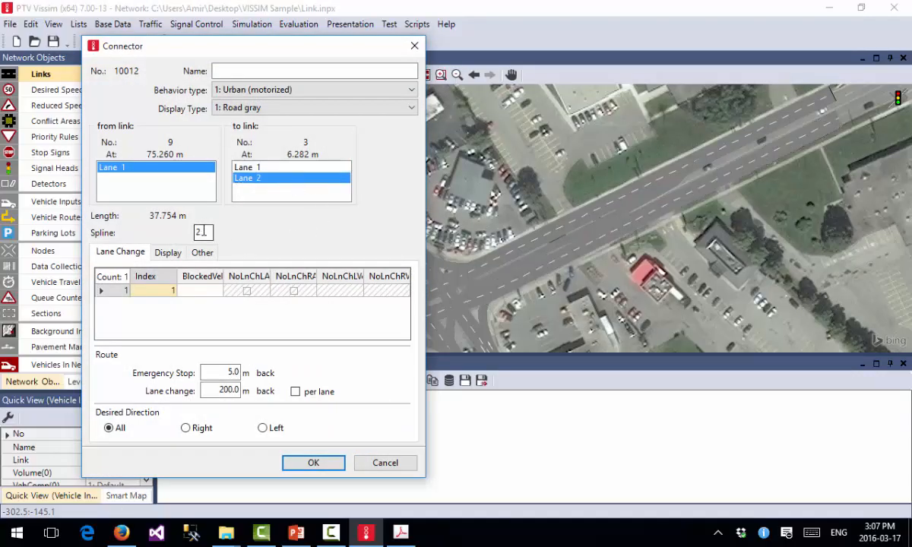
{"action": "left_click", "coordinate": [312, 464]}
- Save the network and run the simulation, minimise the Vehicle Inputs list, examine the traffic through the intersection, and stop the run
{"action": "left_click", "coordinate": [176, 42]}
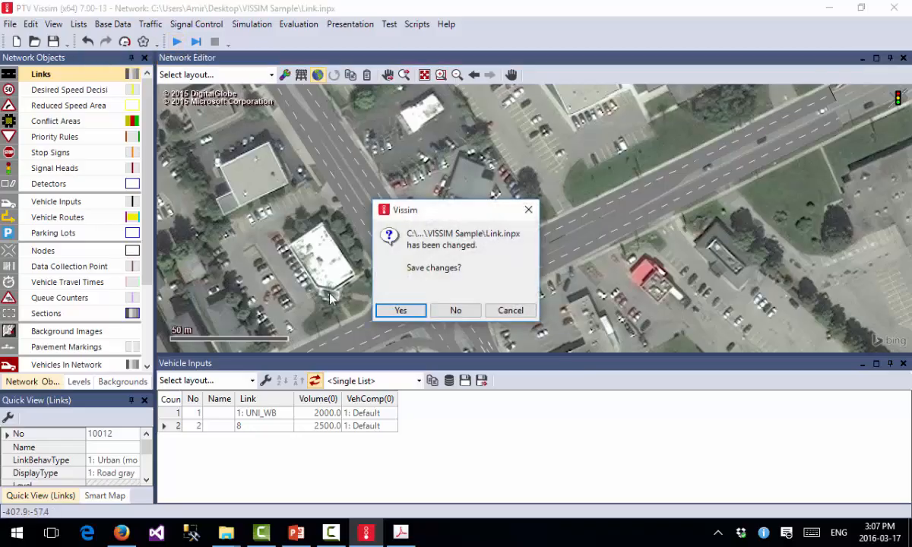
{"action": "left_click", "coordinate": [382, 310]}
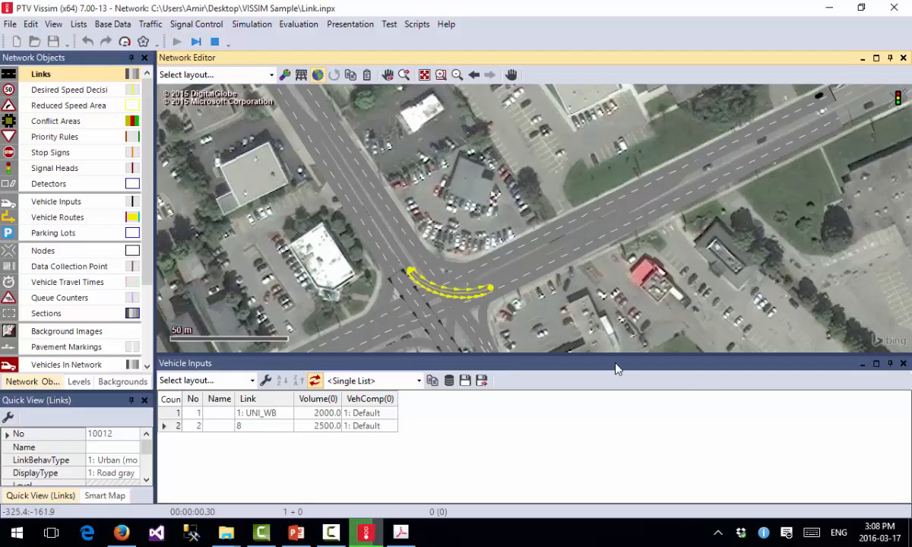
{"action": "left_click", "coordinate": [890, 364]}
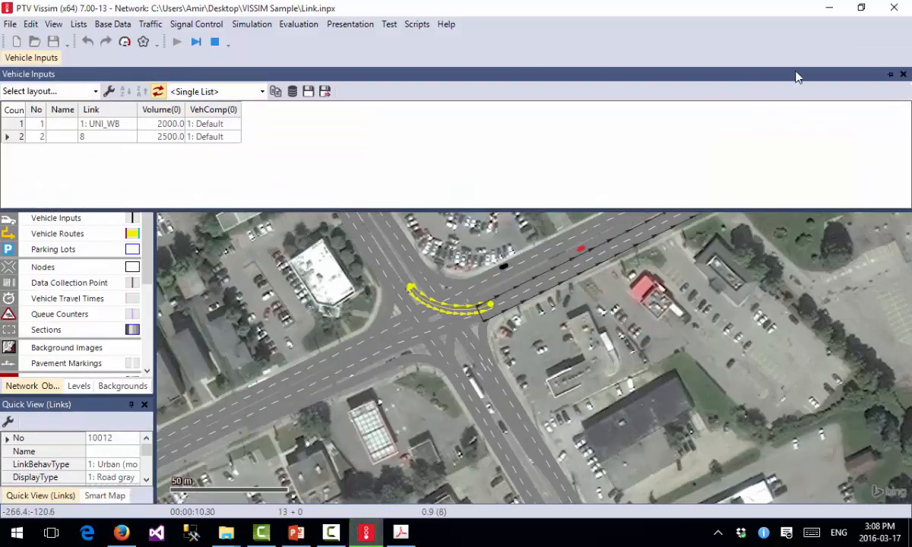
{"action": "left_click", "coordinate": [890, 74]}
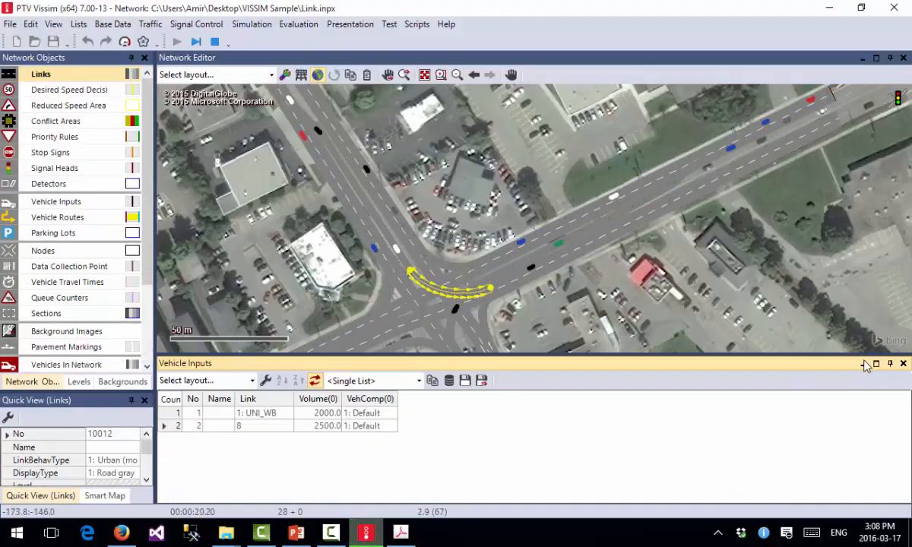
{"action": "left_click", "coordinate": [863, 365]}
{"action": "left_click", "coordinate": [683, 301]}
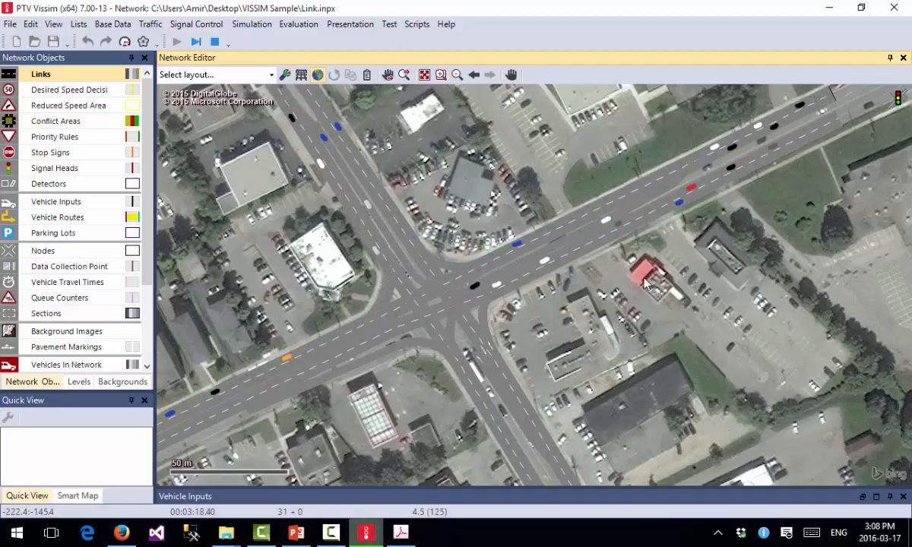
{"action": "left_click", "coordinate": [214, 42]}
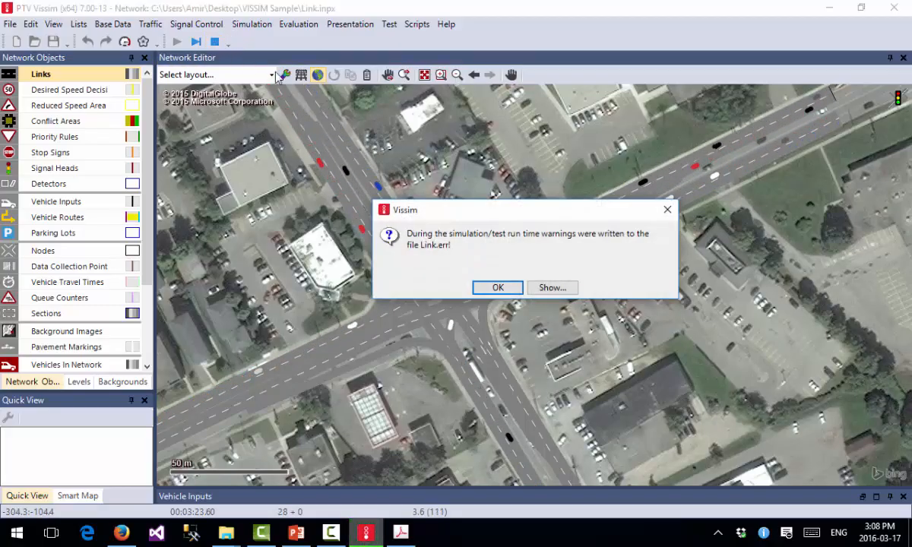
{"action": "left_click", "coordinate": [501, 286]}
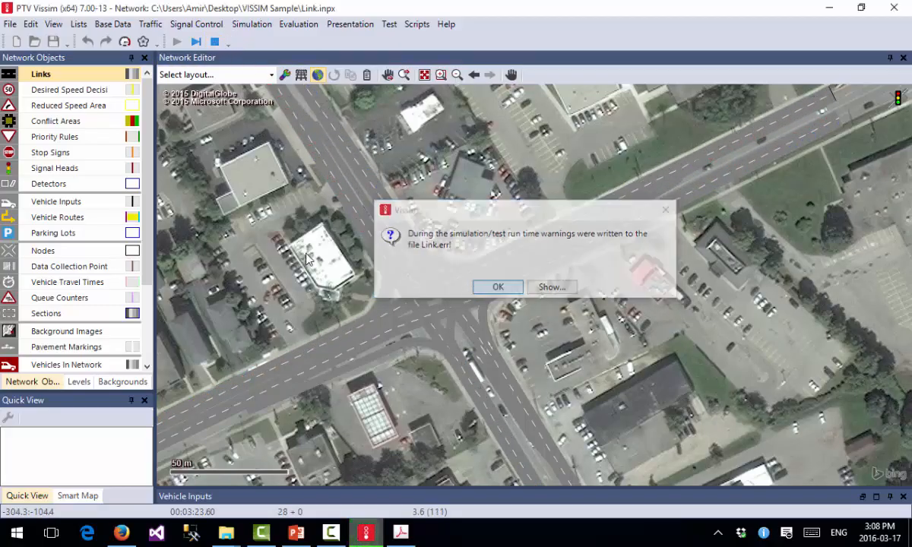
- Add a static vehicle routing decision on link UNI_WB, about 39 m from its upstream end
{"action": "left_click", "coordinate": [48, 220]}
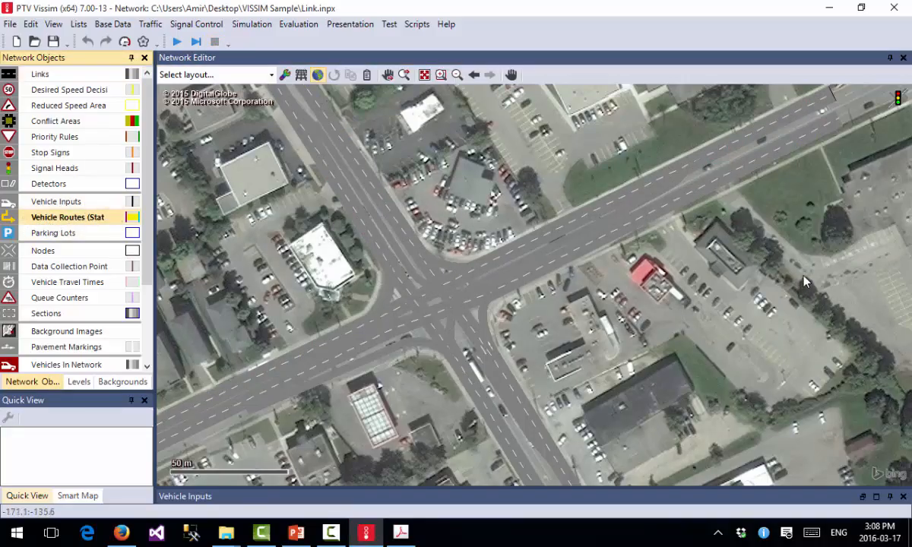
{"action": "left_click_drag", "start_coordinate": [772, 254], "coordinate": [659, 311]}
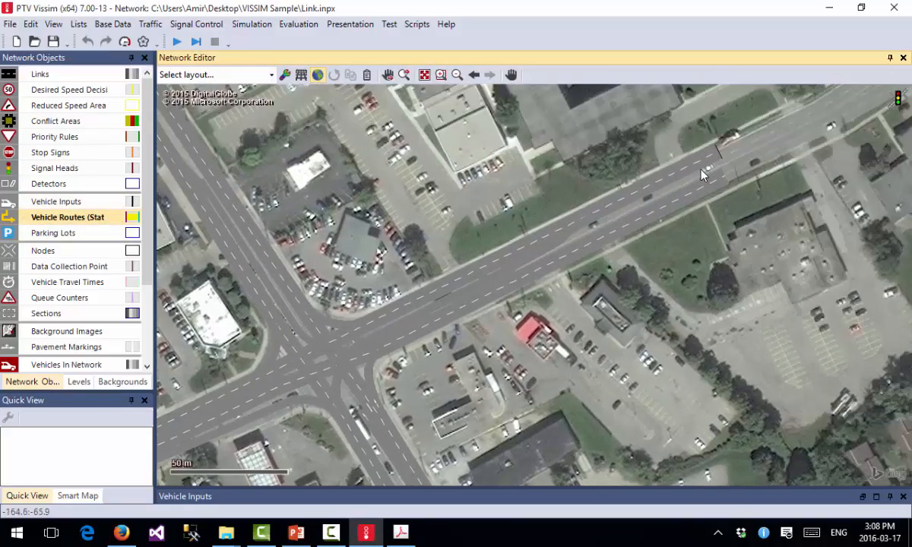
{"action": "right_click", "coordinate": [635, 194]}
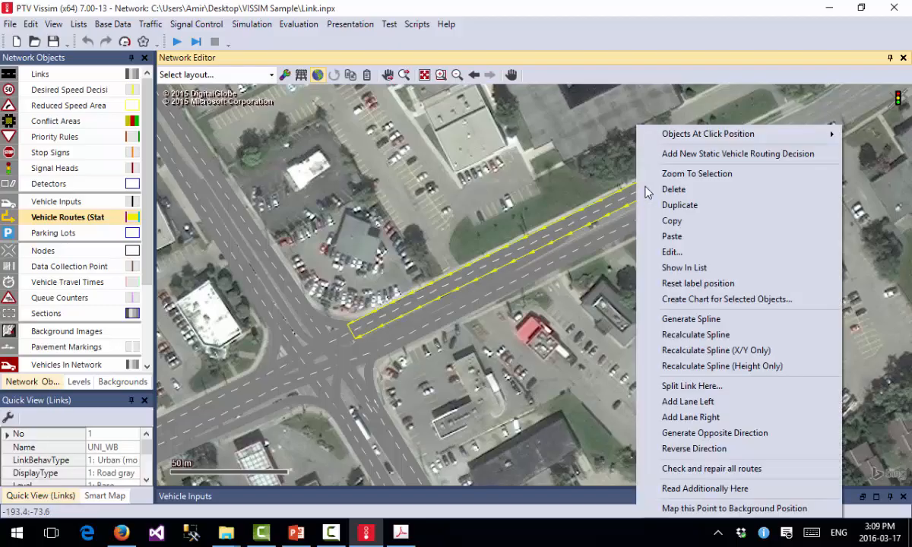
{"action": "left_click", "coordinate": [700, 154]}
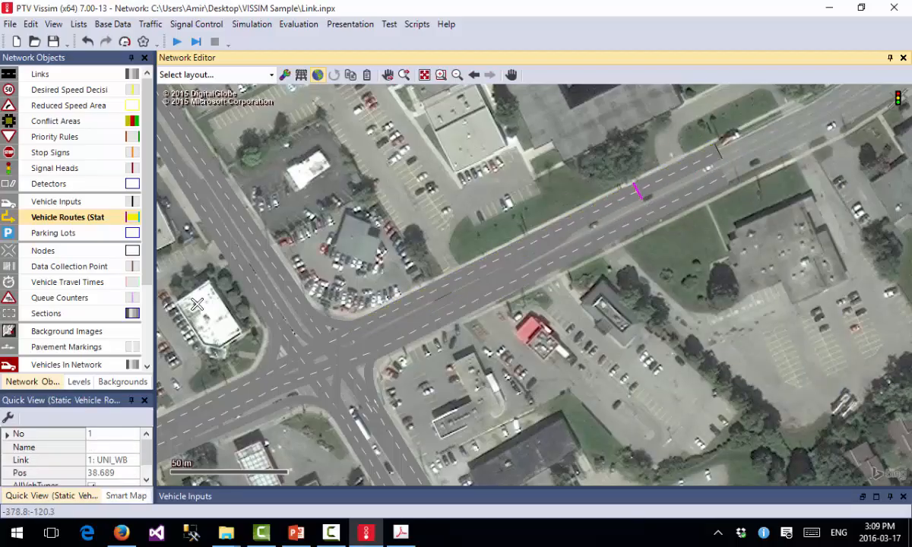
- Define routes from the UNI_WB routing decision to the west exit link 10, the north-west exit link 7, and the south-east exit link 6
{"action": "left_click", "coordinate": [339, 343]}
{"action": "mouse_move", "coordinate": [342, 351]}
{"action": "left_mouse_down"}
{"action": "mouse_move", "coordinate": [234, 389]}
{"action": "mouse_move", "coordinate": [211, 410]}
{"action": "left_mouse_up"}
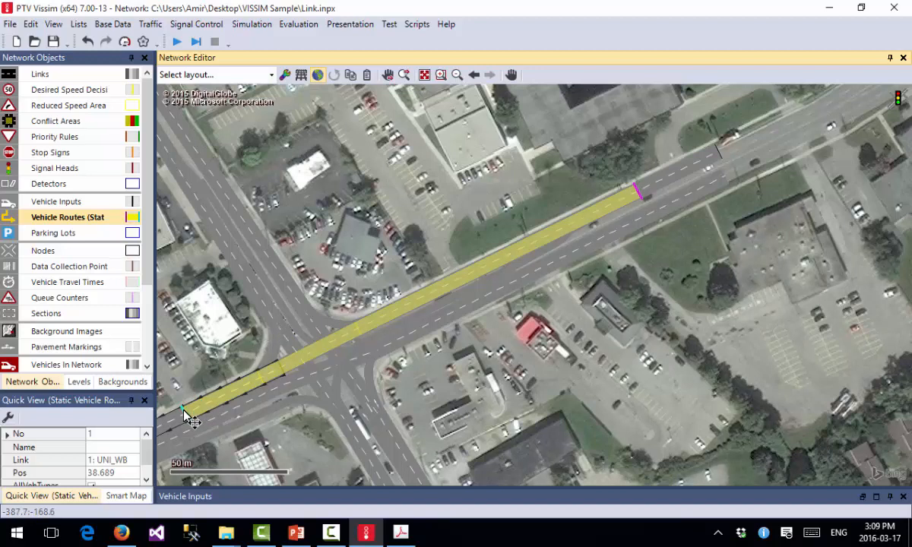
{"action": "left_click", "coordinate": [288, 292]}
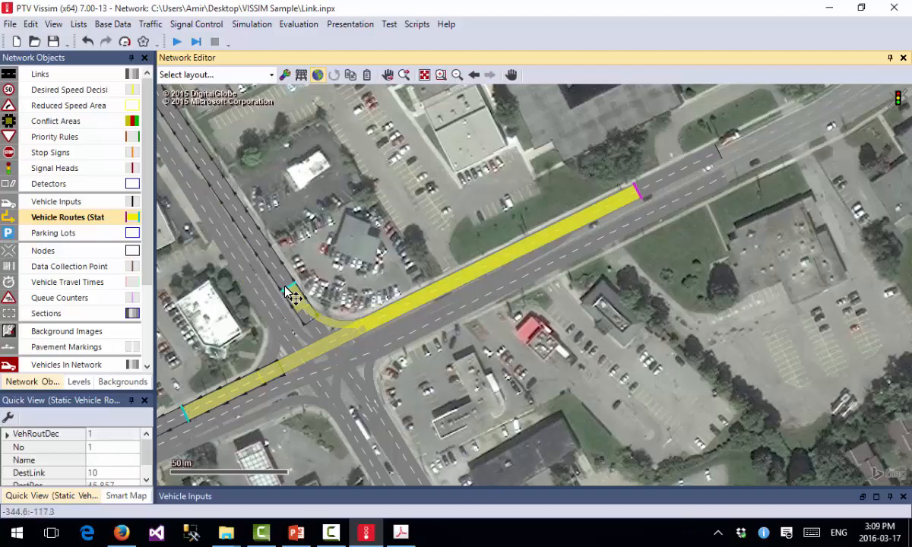
{"action": "left_click_drag", "start_coordinate": [279, 260], "coordinate": [260, 250]}
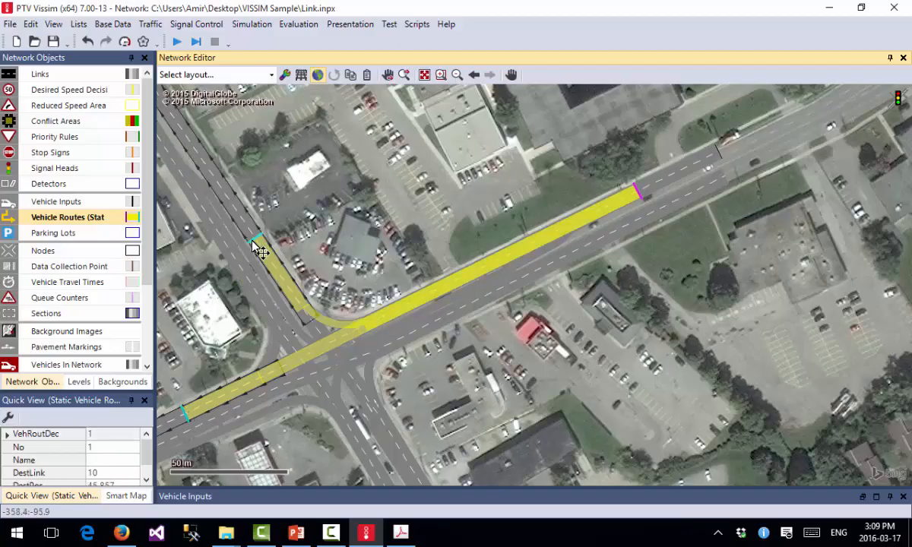
{"action": "left_click", "coordinate": [252, 240]}
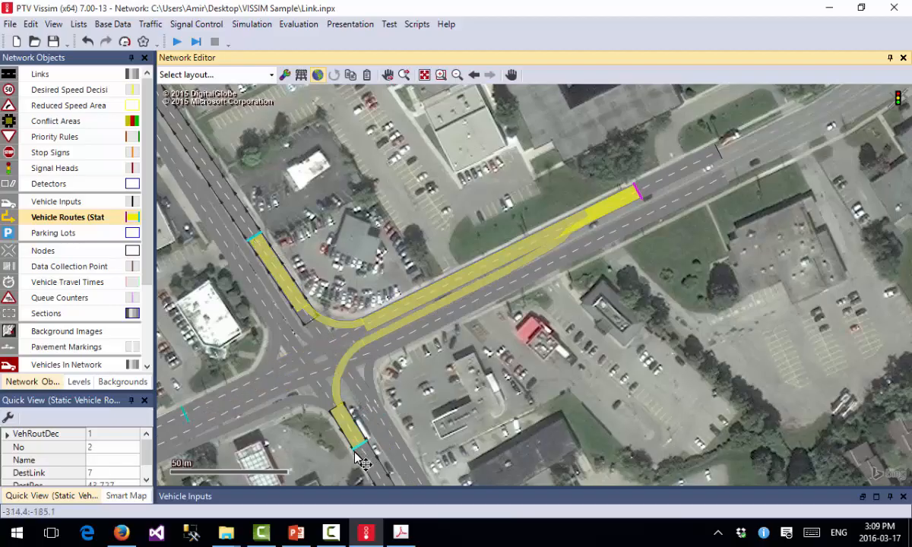
{"action": "mouse_move", "coordinate": [358, 460]}
{"action": "left_mouse_down"}
{"action": "mouse_move", "coordinate": [352, 322]}
{"action": "mouse_move", "coordinate": [366, 340]}
{"action": "left_mouse_up"}
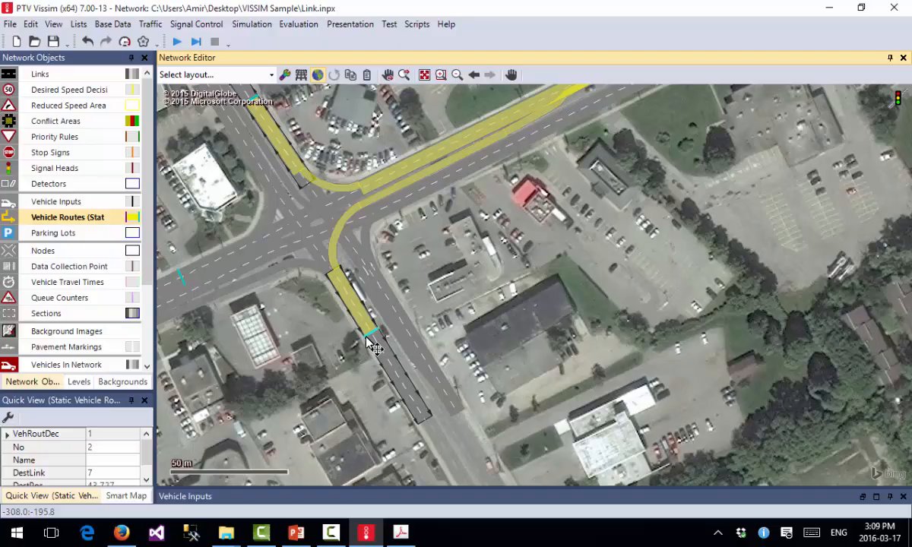
{"action": "left_click", "coordinate": [372, 345]}
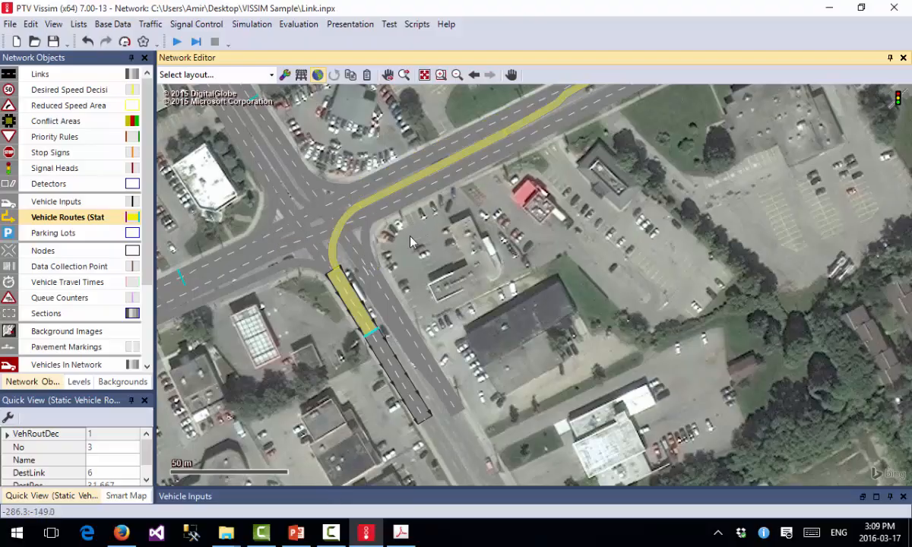
{"action": "left_click", "coordinate": [466, 281]}
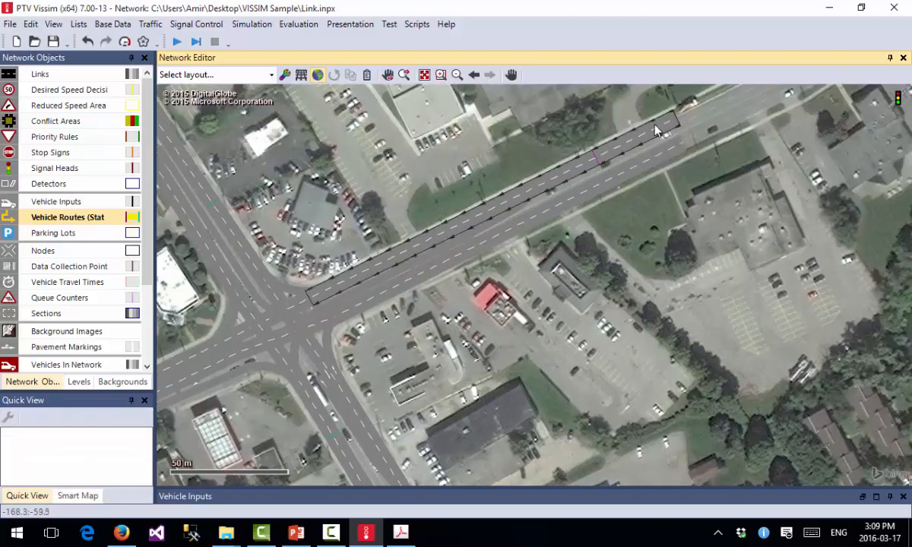
- Examine the routing decision marker on UNI_WB and the objects overlapping at the route's destination marker on link 6
{"action": "scroll", "coordinate": [657, 130], "scroll_direction": "up", "scroll_amount": 1}
{"action": "left_click", "coordinate": [577, 164]}
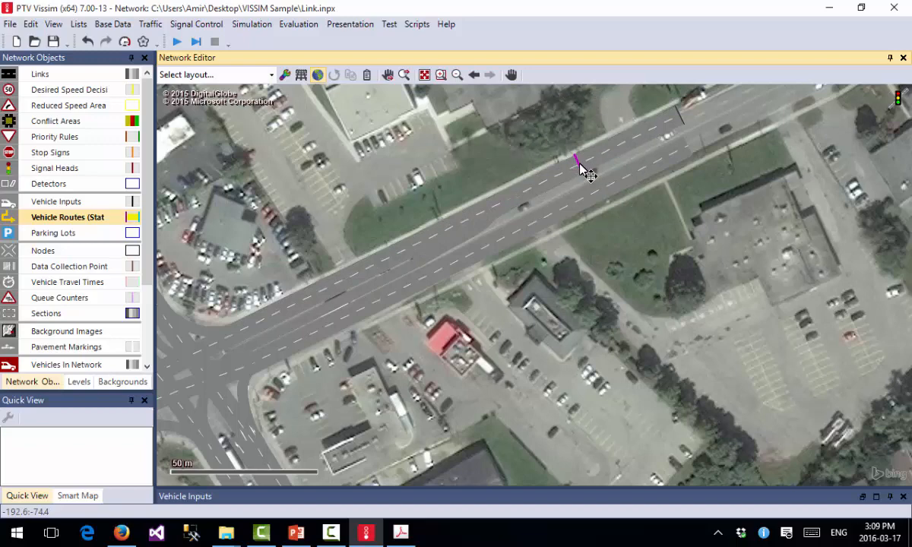
{"action": "left_click", "coordinate": [580, 163]}
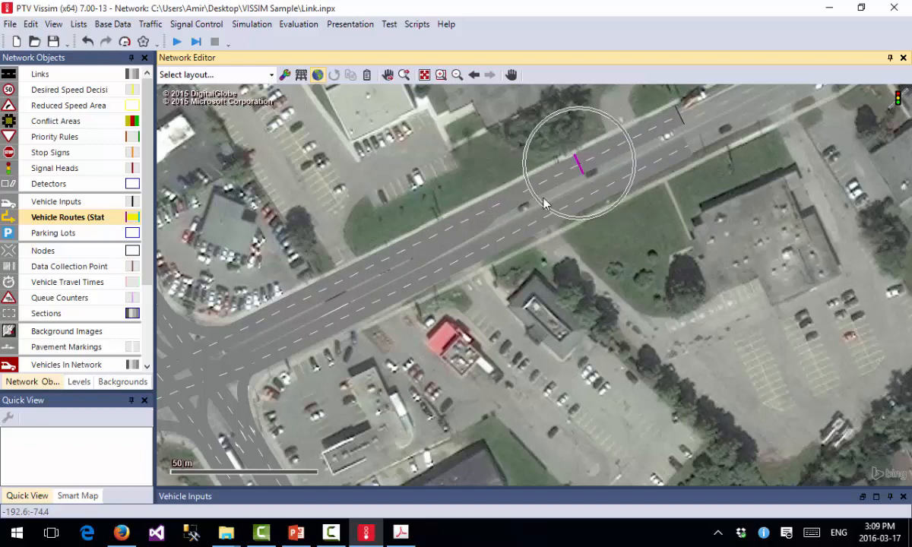
{"action": "left_click_drag", "start_coordinate": [517, 316], "coordinate": [605, 175]}
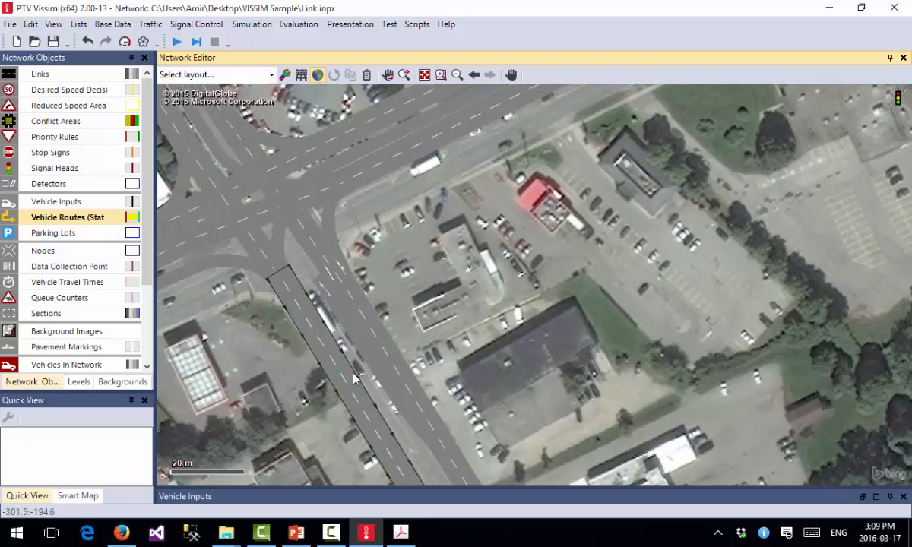
{"action": "scroll", "coordinate": [351, 372], "scroll_direction": "up", "scroll_amount": 2}
{"action": "key", "text": "ctrl"}
{"action": "key", "text": "ctrl"}
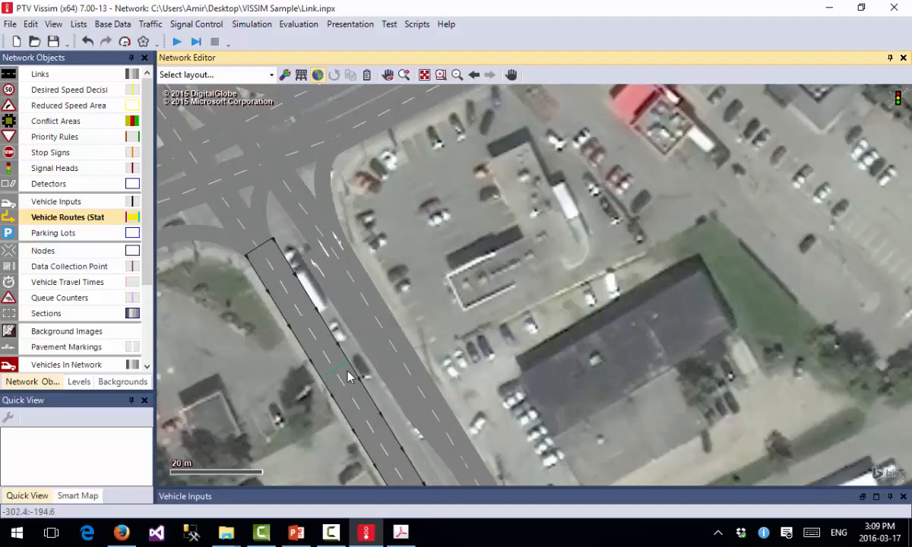
{"action": "left_click", "coordinate": [342, 373]}
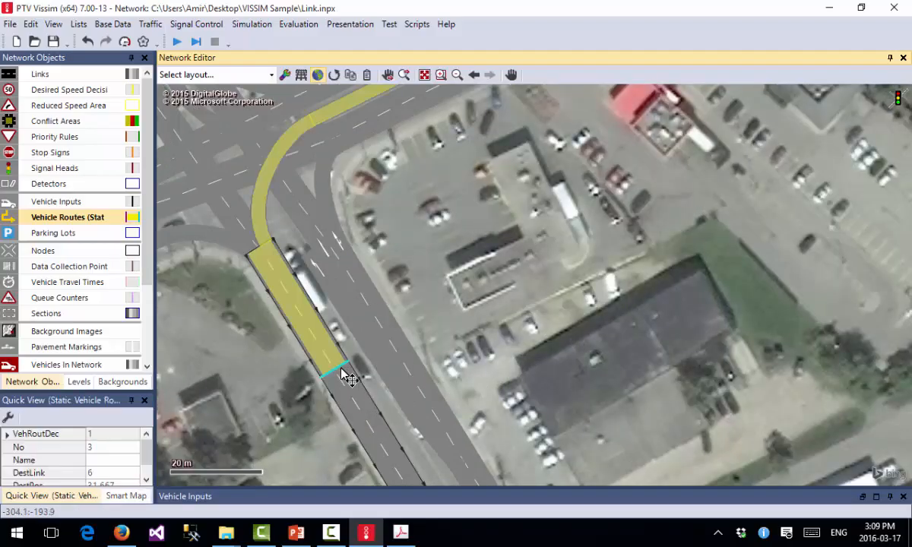
{"action": "right_click", "coordinate": [342, 373]}
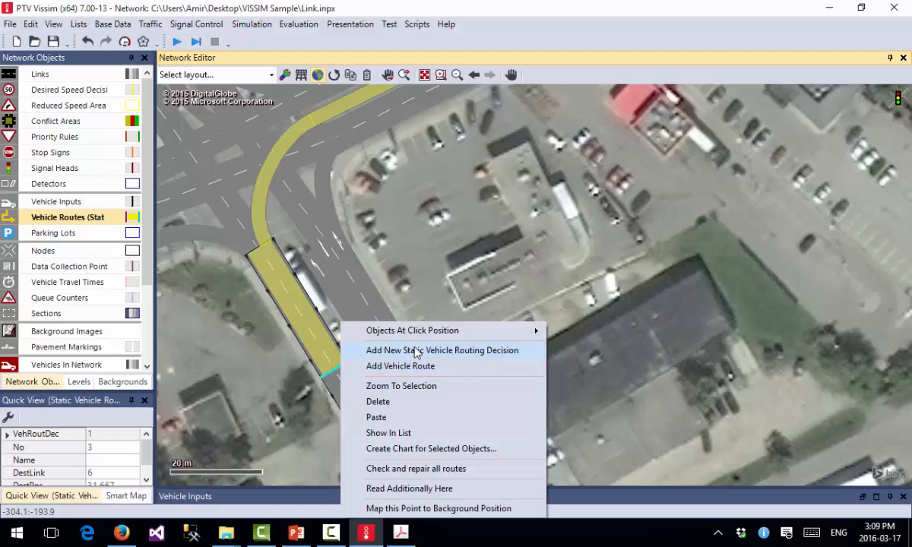
{"action": "mouse_move", "coordinate": [421, 333]}
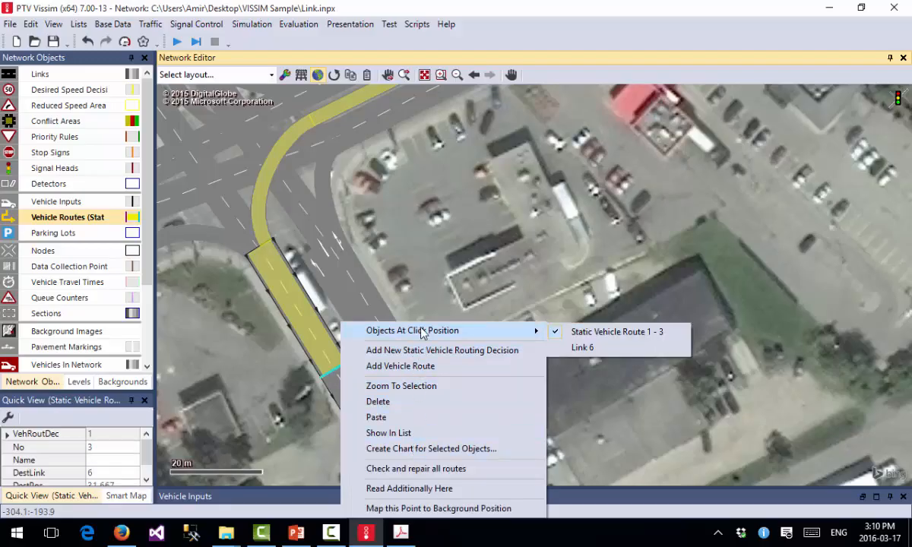
{"action": "left_click", "coordinate": [600, 351]}
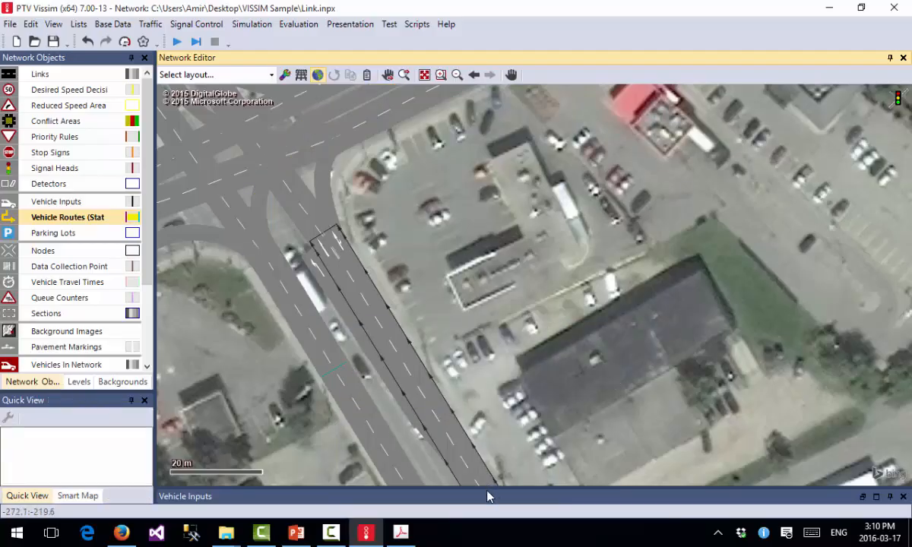
- Show the static vehicle routing decisions list with its routes, enlarge the list area, and select the UNI_WB decision
{"action": "right_click", "coordinate": [57, 220]}
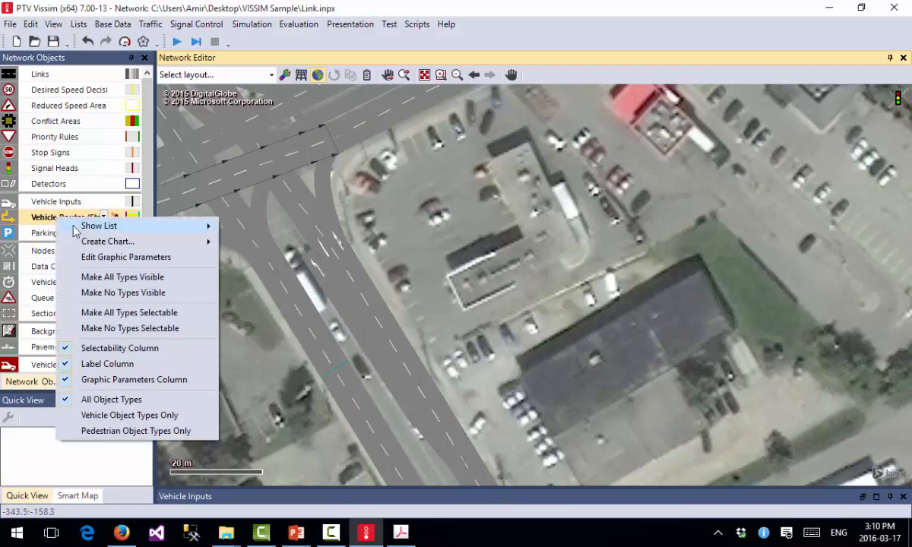
{"action": "left_click", "coordinate": [243, 225]}
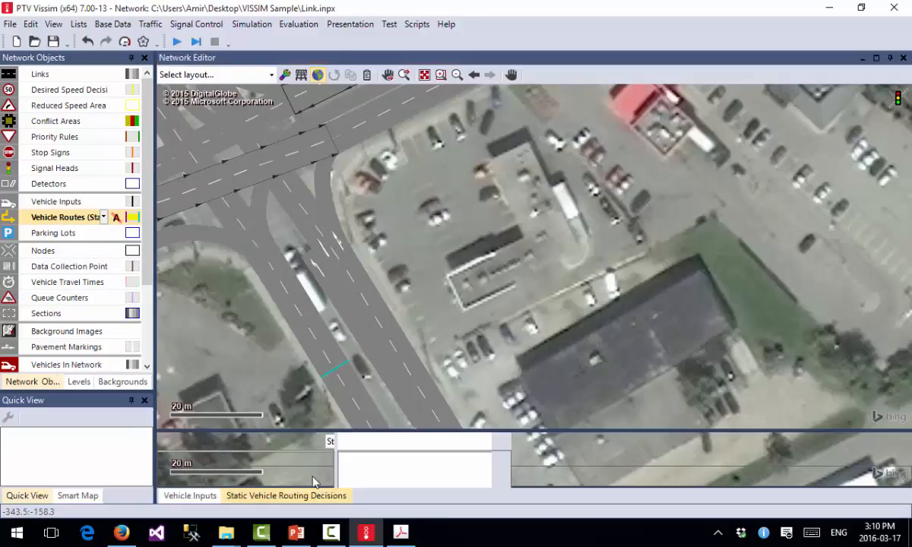
{"action": "left_click_drag", "start_coordinate": [325, 435], "coordinate": [319, 311]}
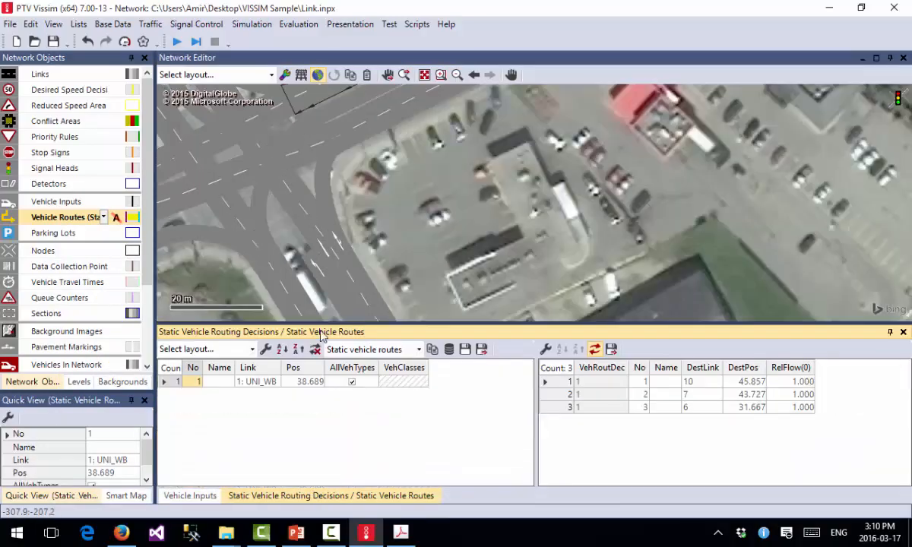
{"action": "left_click", "coordinate": [175, 383]}
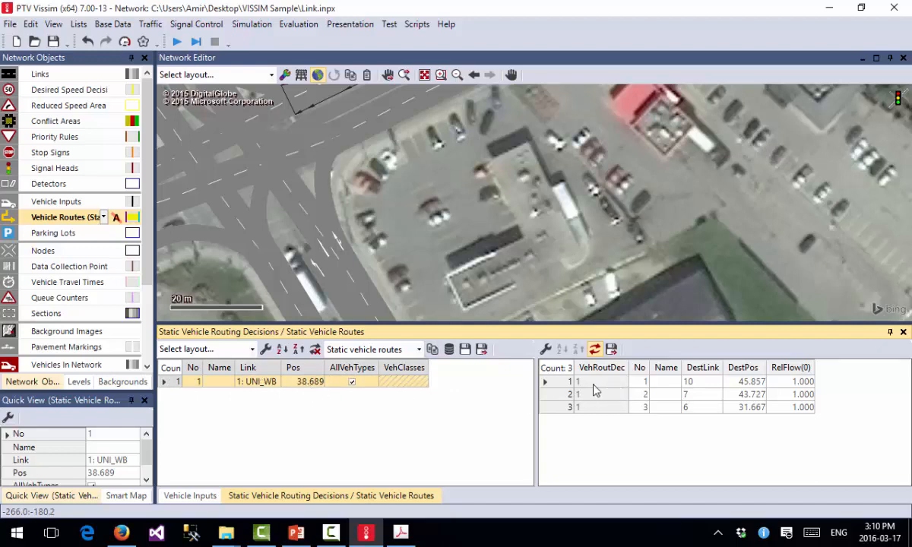
- Examine the paths of the three UNI_WB routes on the map by selecting each one in the routes list
{"action": "left_click", "coordinate": [642, 381]}
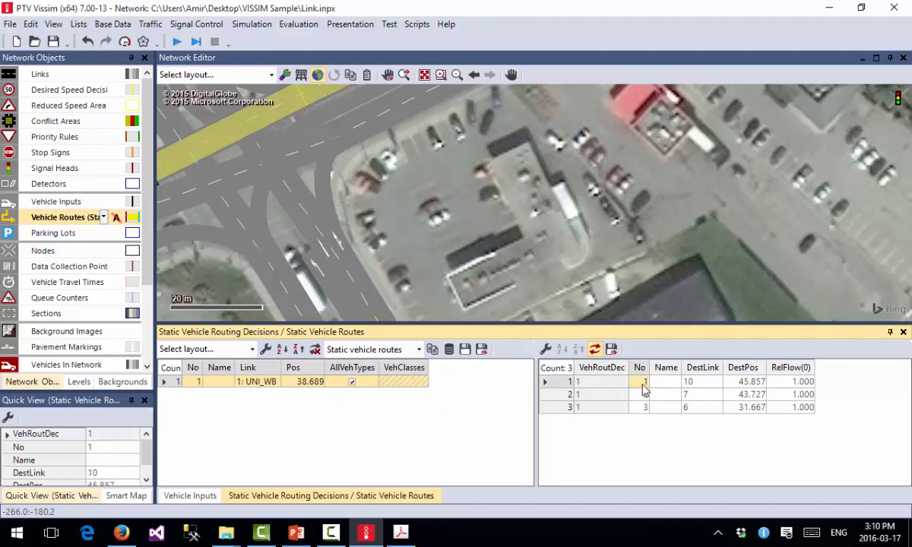
{"action": "left_click", "coordinate": [640, 397]}
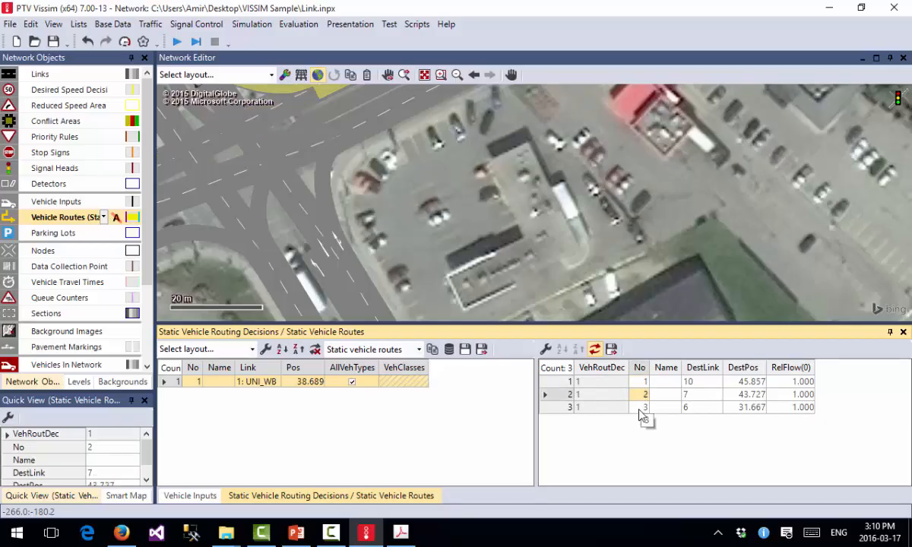
{"action": "left_click", "coordinate": [642, 407]}
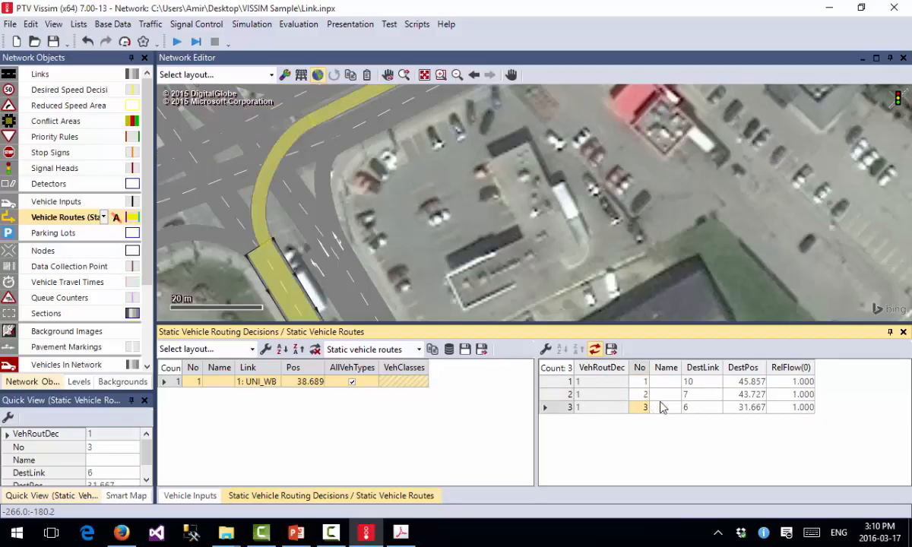
{"action": "left_click", "coordinate": [786, 383]}
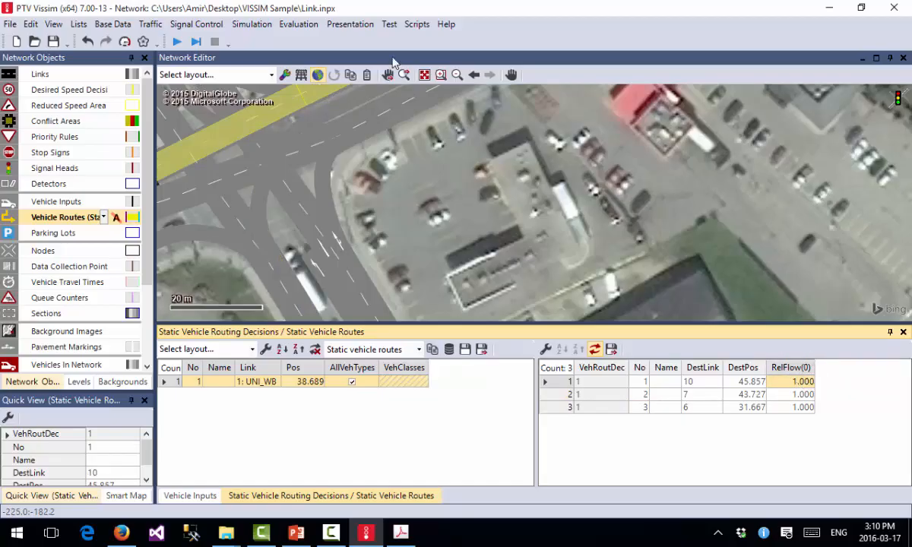
{"action": "scroll", "coordinate": [418, 128], "scroll_direction": "down", "scroll_amount": 3}
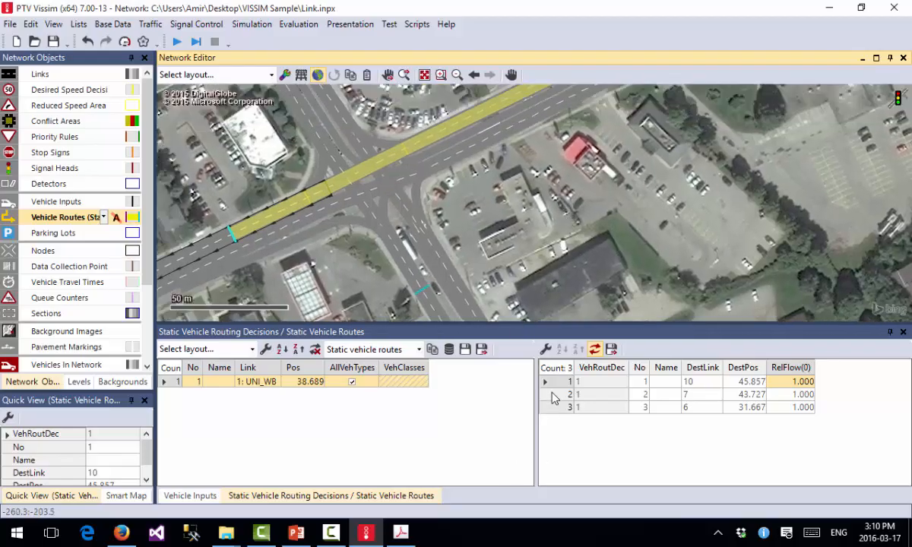
{"action": "left_click", "coordinate": [607, 395]}
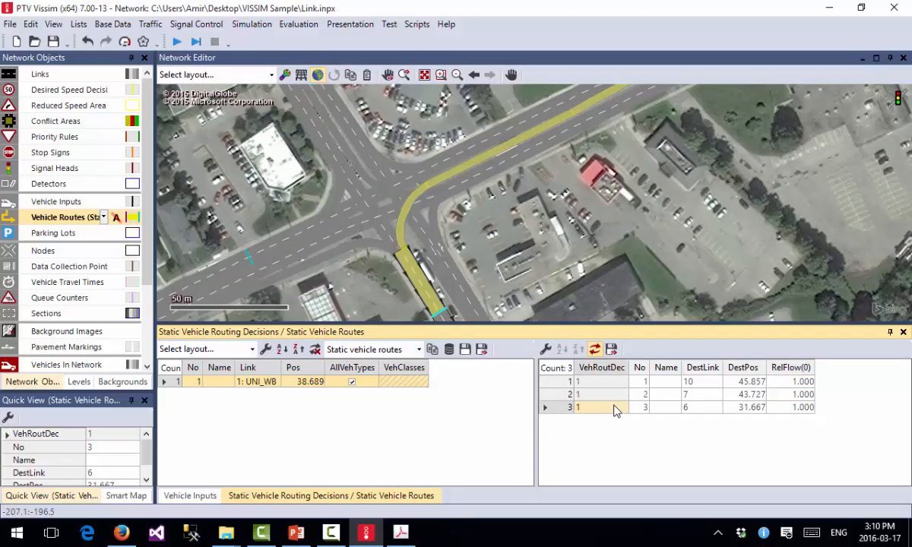
- Name the UNI_WB route to destination link 10 TM
{"action": "left_click", "coordinate": [667, 382]}
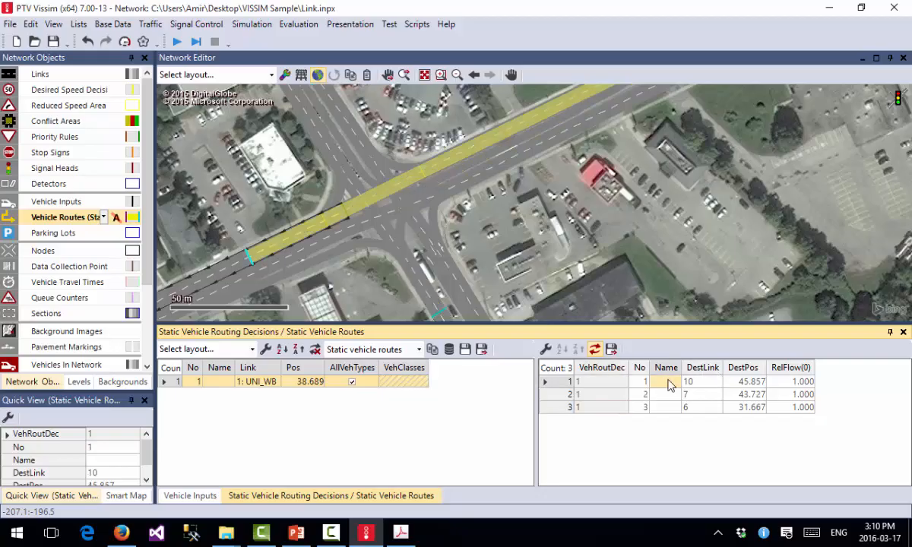
{"action": "type", "text": "YT"}
{"action": "key", "text": "BackSpace"}
{"action": "key", "text": "BackSpace"}
{"action": "type", "text": "TM"}
{"action": "key", "text": "shift+Tab"}
{"action": "type", "text": "UNI"}
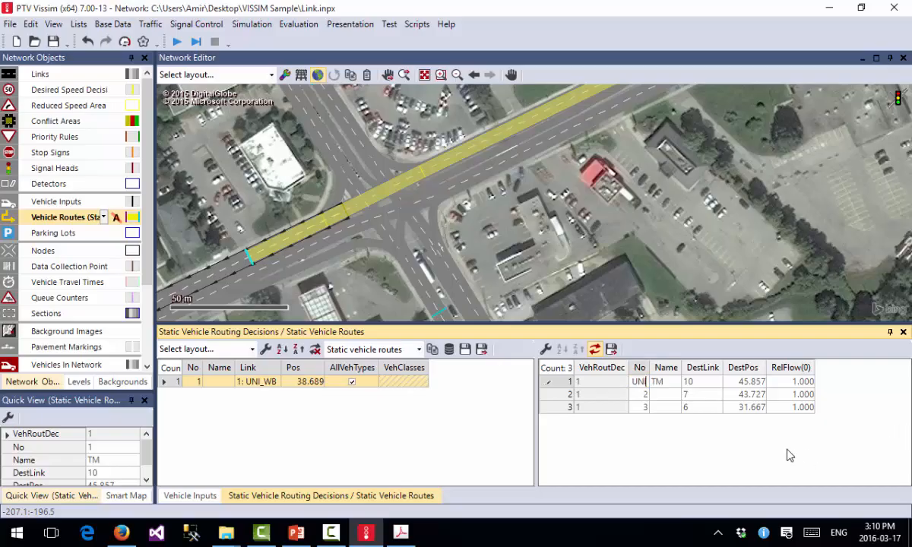
{"action": "type", "text": "_TM"}
{"action": "key", "text": "Home"}
{"action": "key", "text": "Escape"}
- Add the prefix UNI_ to the name of the route to link 10, making it UNI_TM
{"action": "left_click", "coordinate": [656, 381]}
{"action": "left_click", "coordinate": [657, 381]}
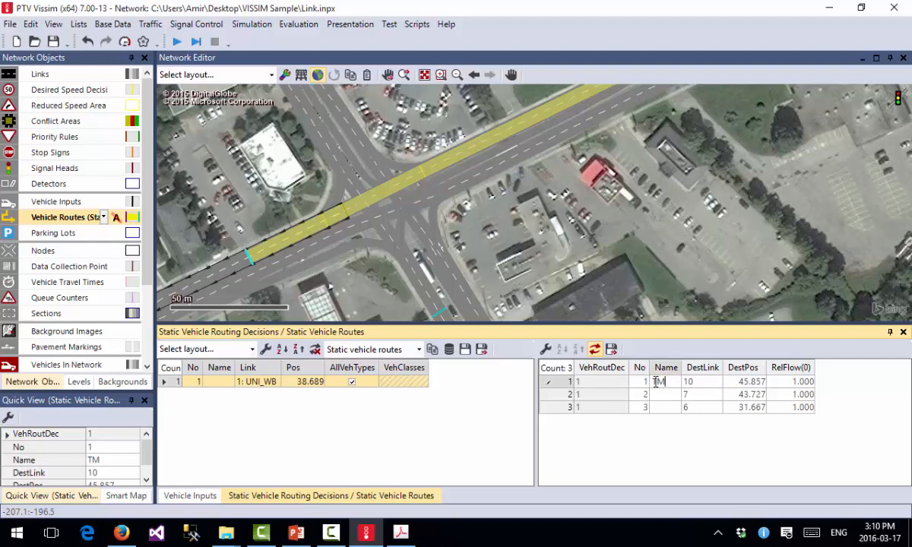
{"action": "type", "text": "UNI_"}
- Name the route to link 7 UNi_RT and the route to link 6 UNI_LT
{"action": "left_click", "coordinate": [656, 400]}
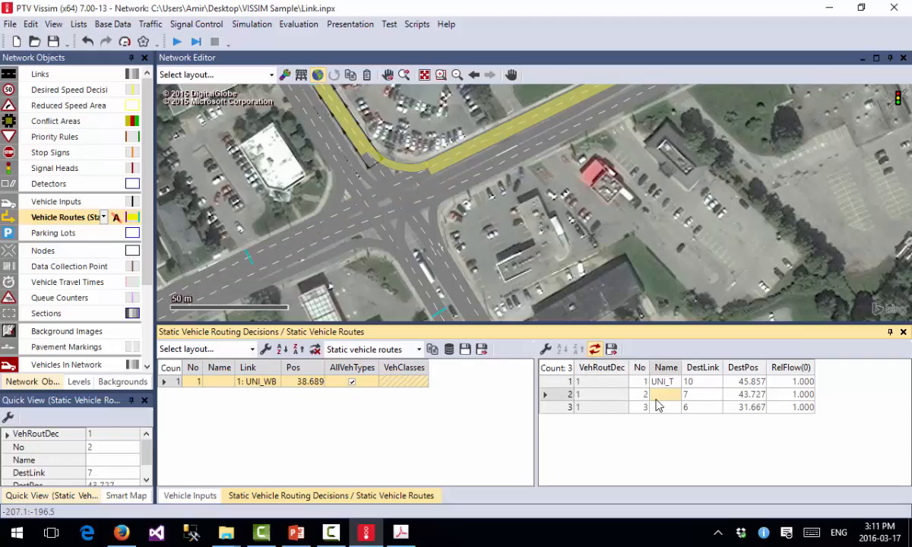
{"action": "type", "text": "UNI_RT"}
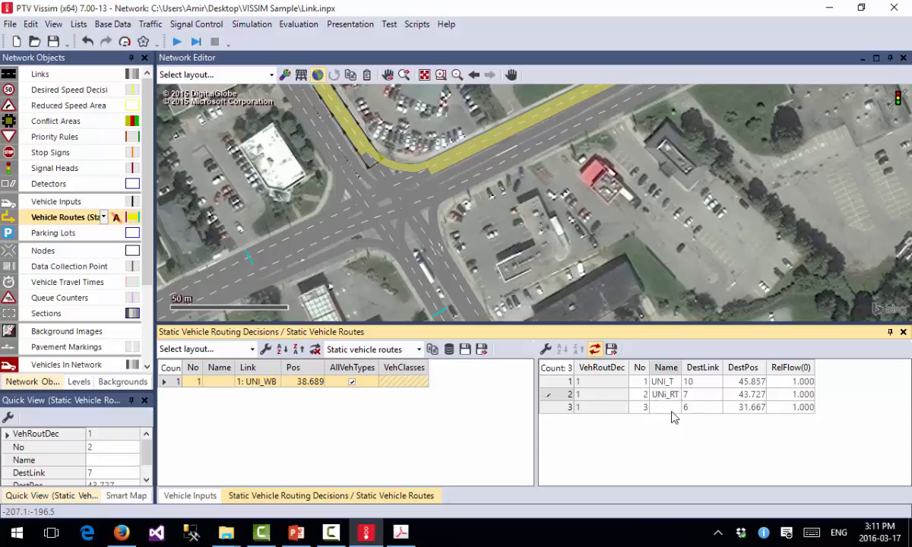
{"action": "left_click", "coordinate": [667, 409]}
{"action": "type", "text": "UNI_L"}
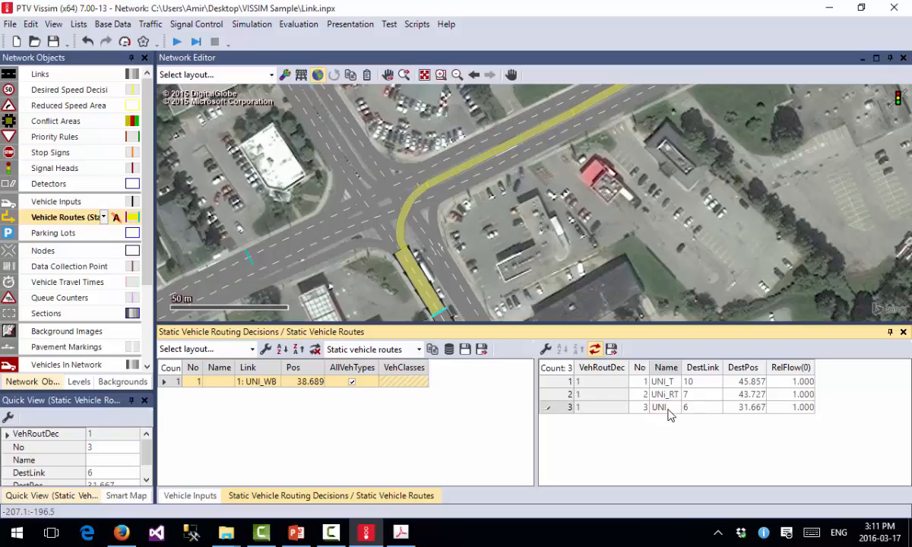
{"action": "type", "text": "T"}
- Set the relative flows to 75 for the through route, 10 for the right-turn route, and 15 for the left-turn route
{"action": "left_click", "coordinate": [798, 381]}
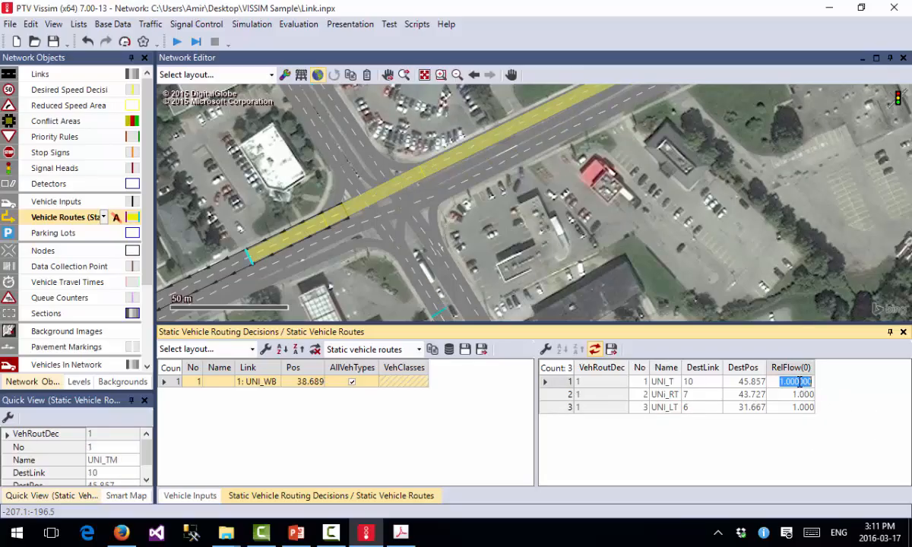
{"action": "type", "text": "75"}
{"action": "left_click", "coordinate": [803, 395]}
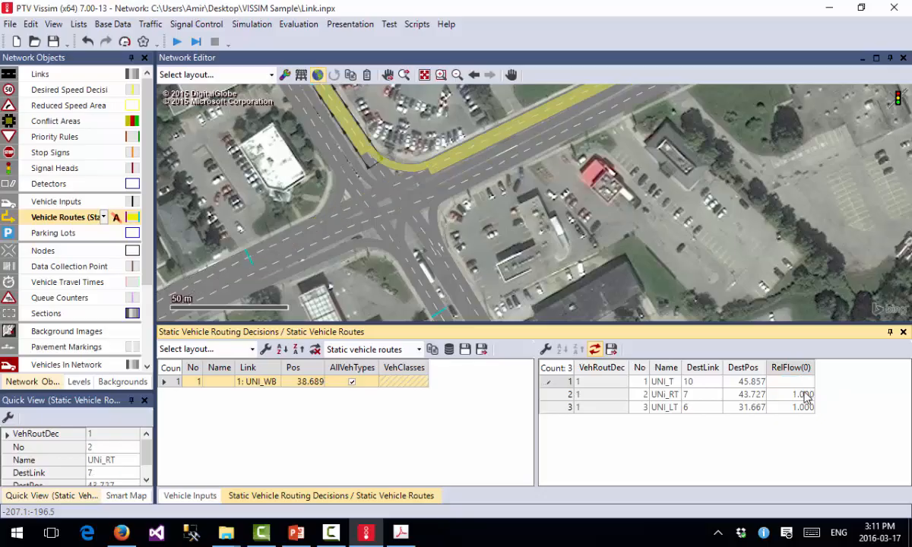
{"action": "type", "text": "1"}
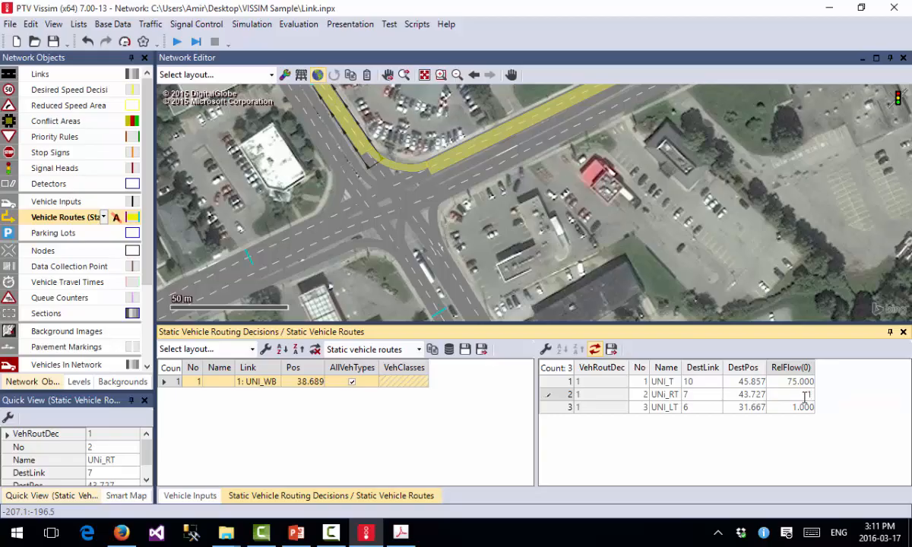
{"action": "type", "text": "0"}
{"action": "key", "text": "Down"}
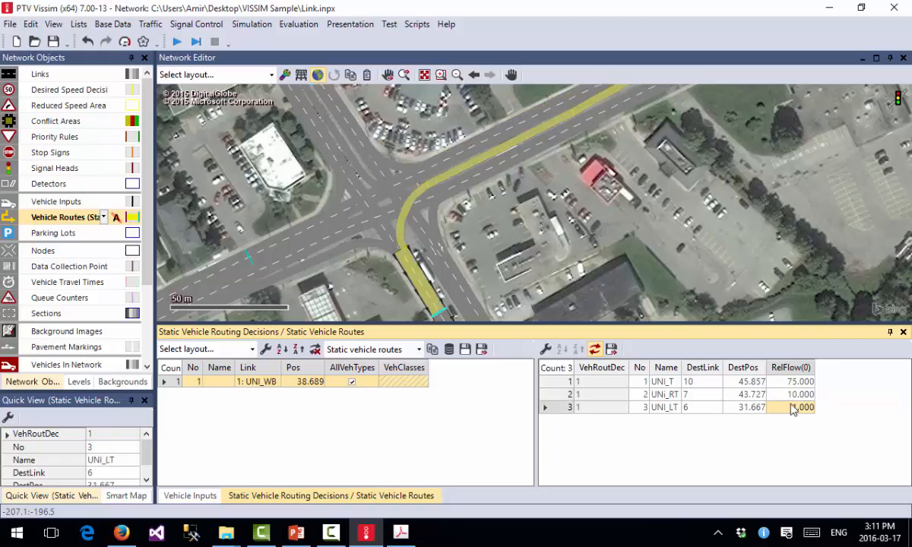
{"action": "type", "text": "15"}
{"action": "key", "text": "Return"}
- Start the simulation run, saving the changes to the network file
{"action": "left_click", "coordinate": [176, 41]}
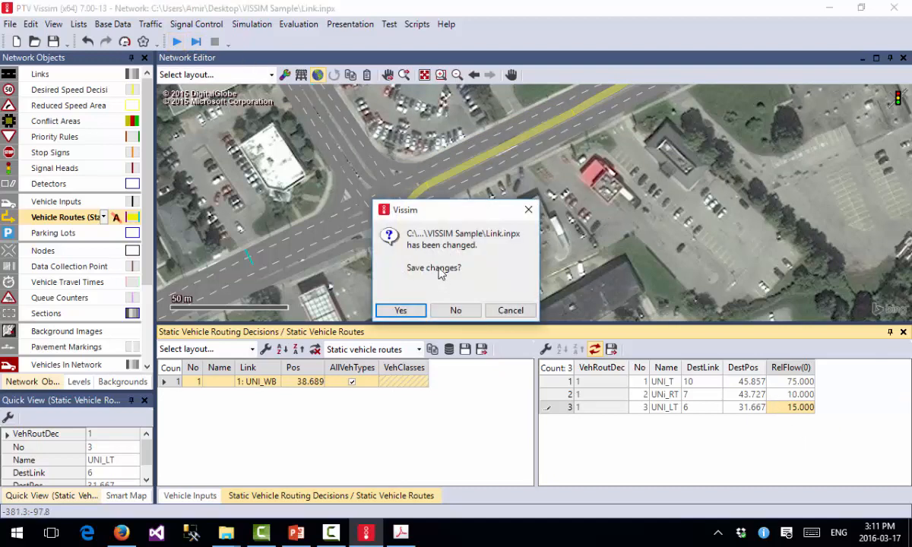
{"action": "left_click", "coordinate": [401, 311]}
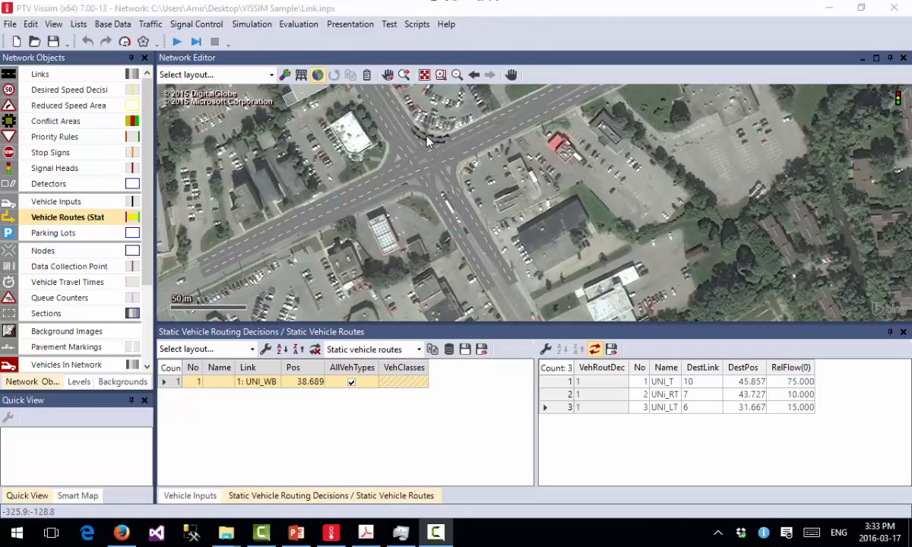
- Show the signal controllers list and add a new signal controller to it
{"action": "left_click", "coordinate": [458, 121]}
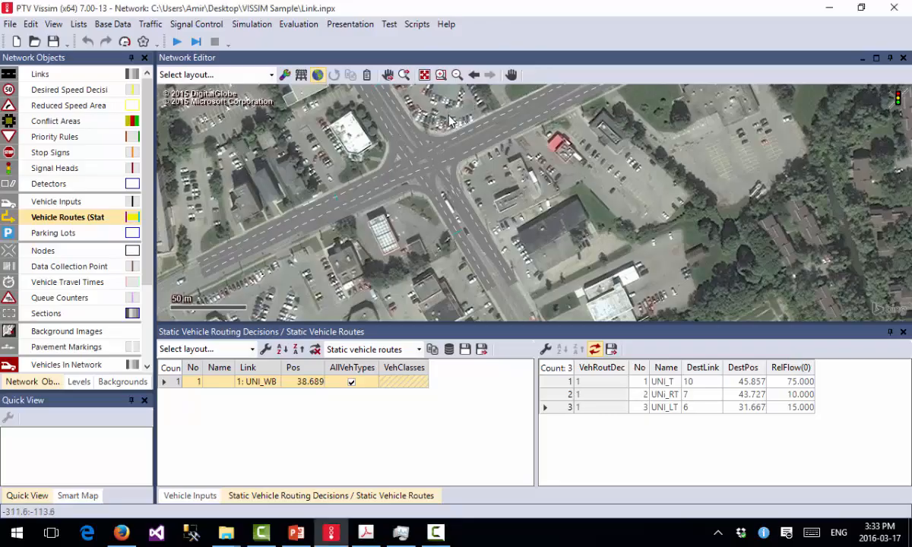
{"action": "scroll", "coordinate": [450, 121], "scroll_direction": "up", "scroll_amount": 4}
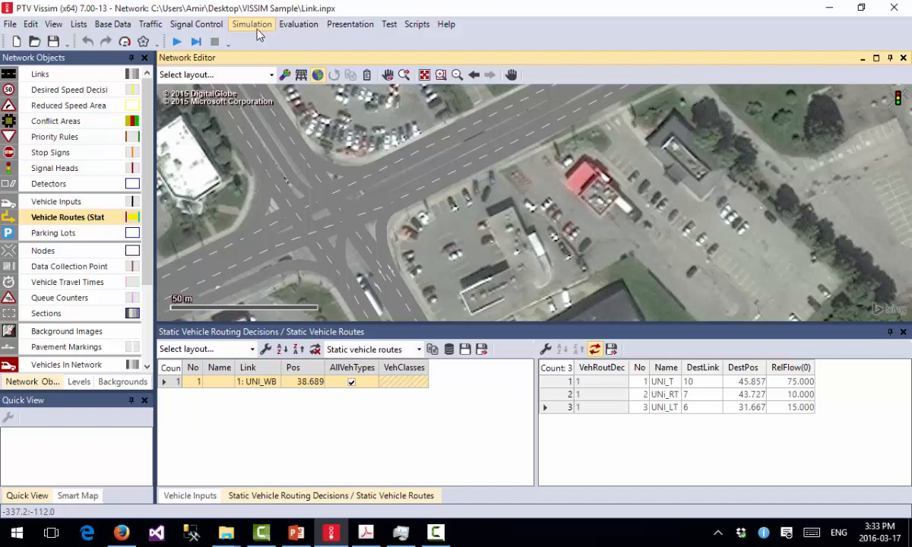
{"action": "left_click", "coordinate": [190, 27]}
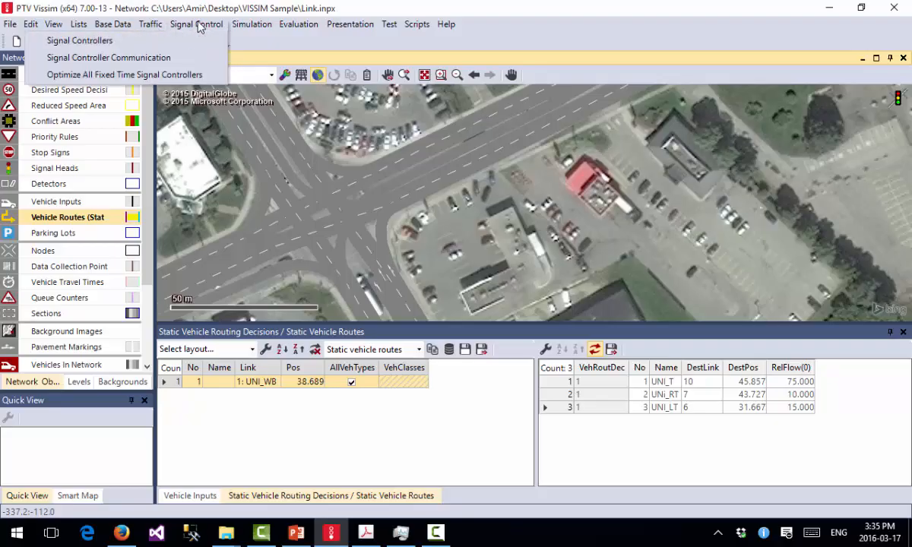
{"action": "left_click", "coordinate": [184, 39]}
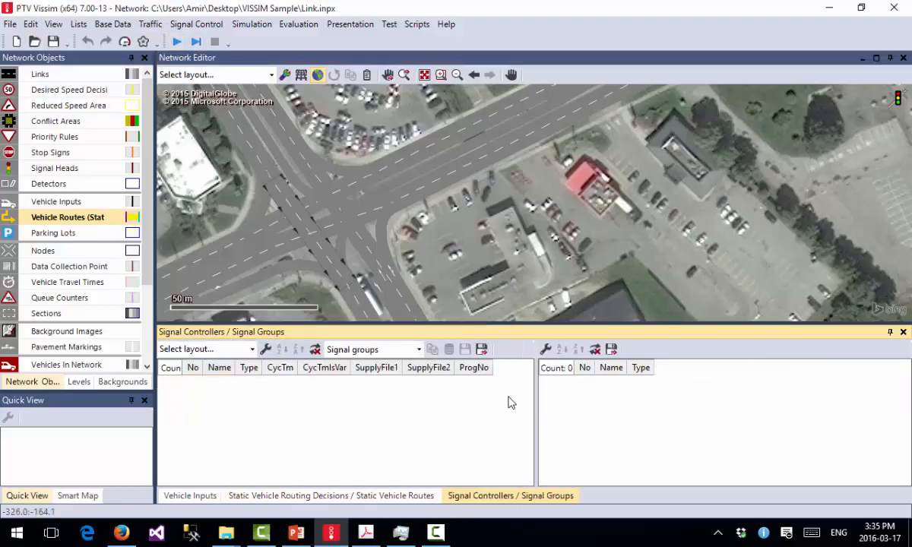
{"action": "right_click", "coordinate": [275, 380]}
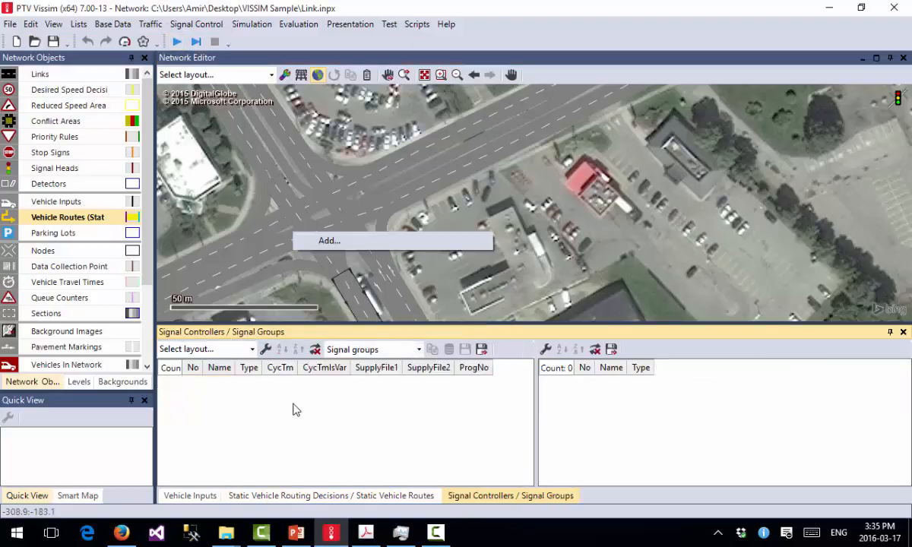
{"action": "left_click", "coordinate": [352, 241]}
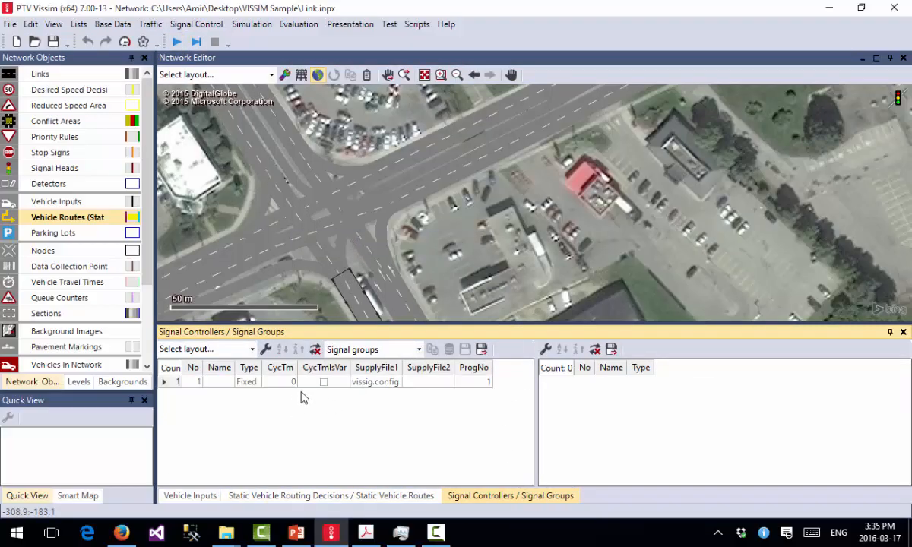
- Name the new signal controller KIng_UNi and choose Fixed time as its type
{"action": "double_click", "coordinate": [256, 382]}
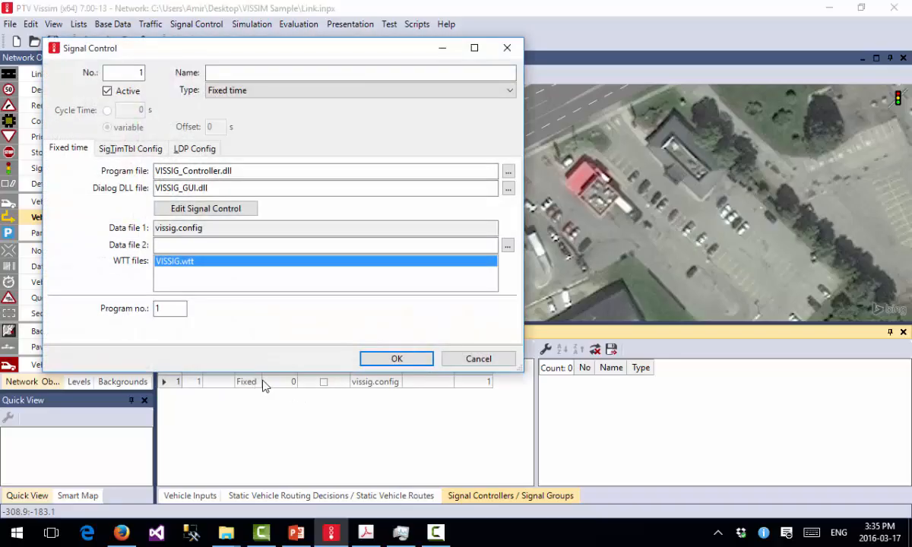
{"action": "left_click_drag", "start_coordinate": [217, 46], "coordinate": [376, 106]}
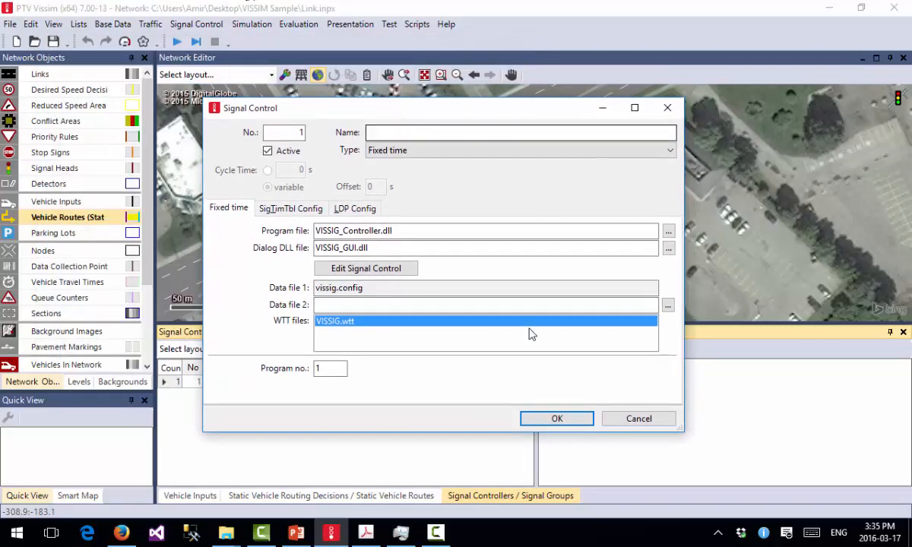
{"action": "left_click", "coordinate": [414, 133]}
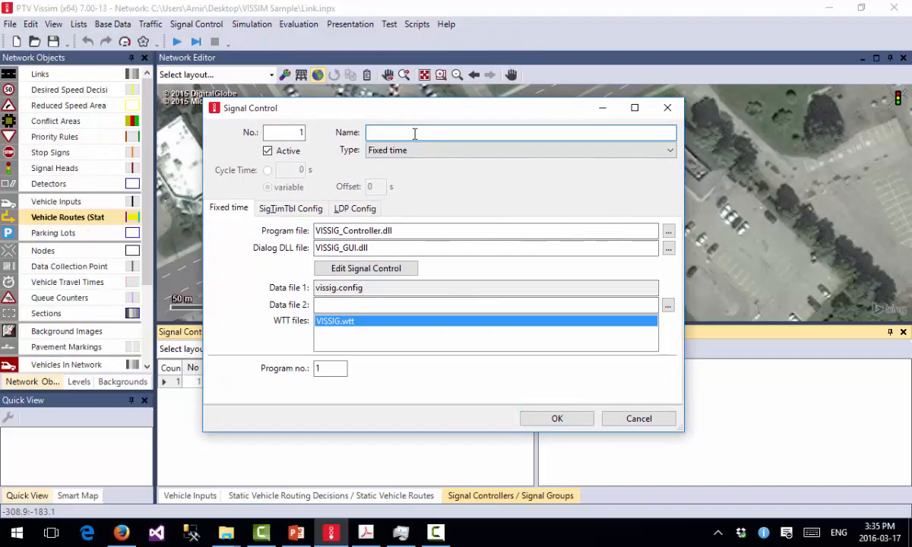
{"action": "type", "text": "Klng_UNi"}
{"action": "left_click", "coordinate": [440, 151]}
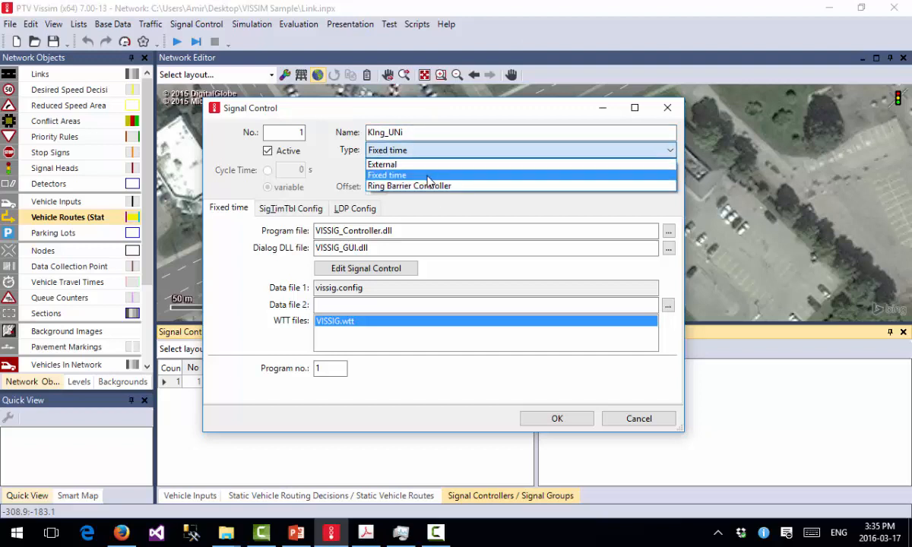
{"action": "left_click", "coordinate": [422, 175]}
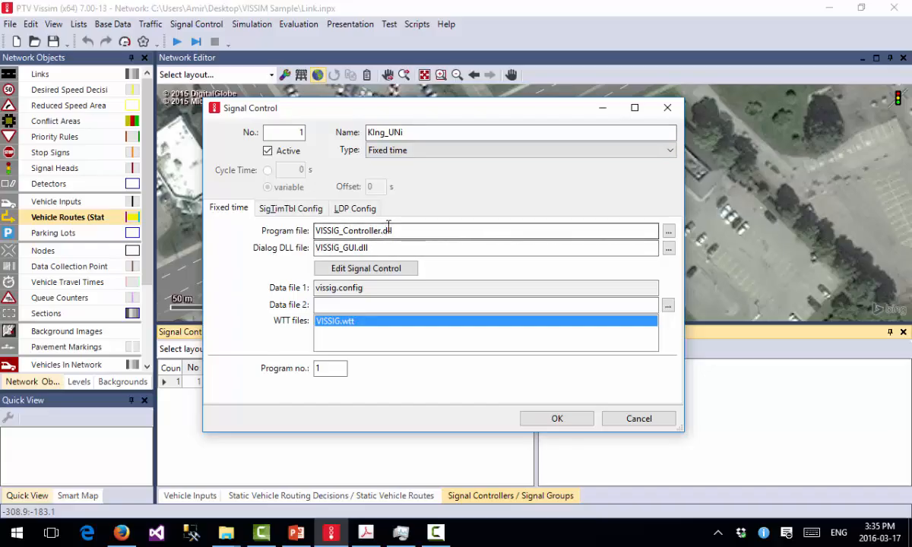
{"action": "key", "text": "ctrl"}
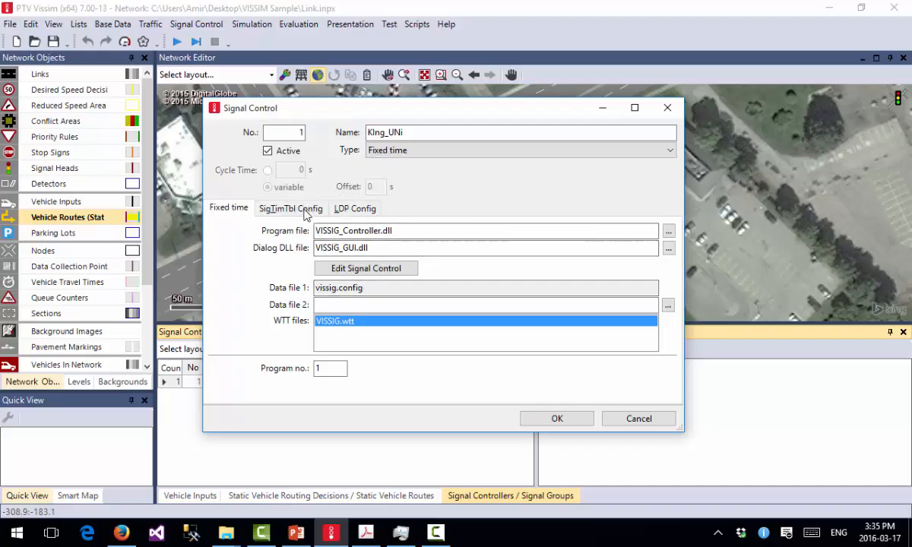
- Open the signal control editor for the controller and add two signal groups
{"action": "left_click", "coordinate": [361, 274]}
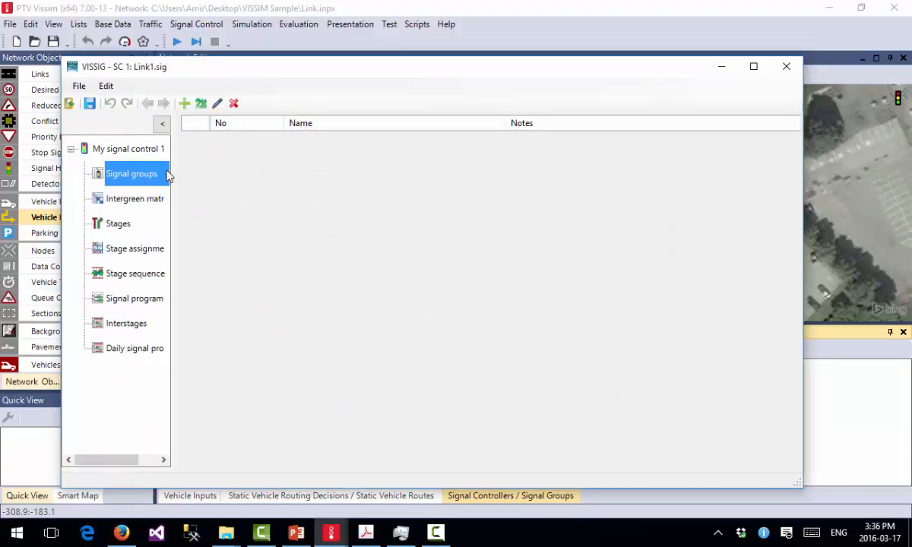
{"action": "left_click", "coordinate": [187, 105]}
{"action": "left_click", "coordinate": [185, 104]}
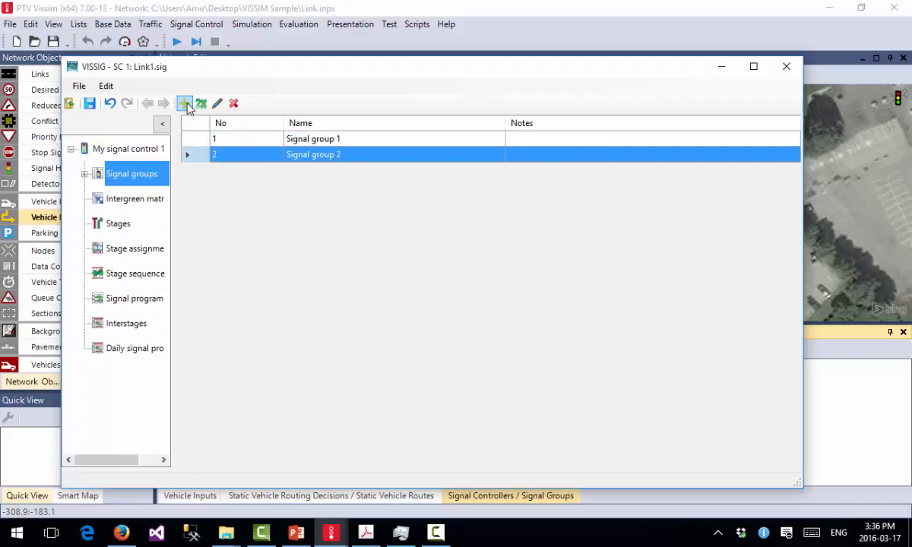
- Rename signal group 1 as Uni
{"action": "left_click", "coordinate": [366, 138]}
{"action": "left_click", "coordinate": [368, 139]}
{"action": "left_click_drag", "start_coordinate": [366, 137], "coordinate": [276, 136]}
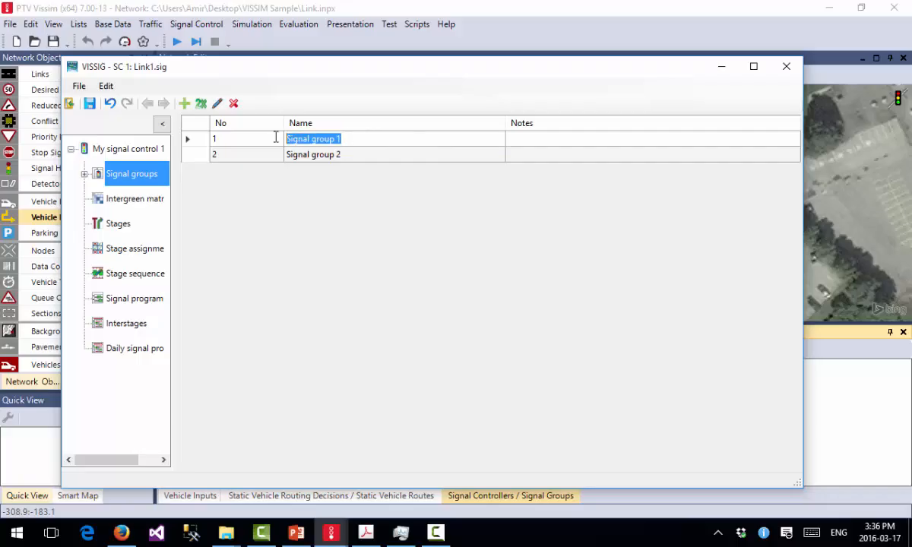
{"action": "type", "text": "Uni"}
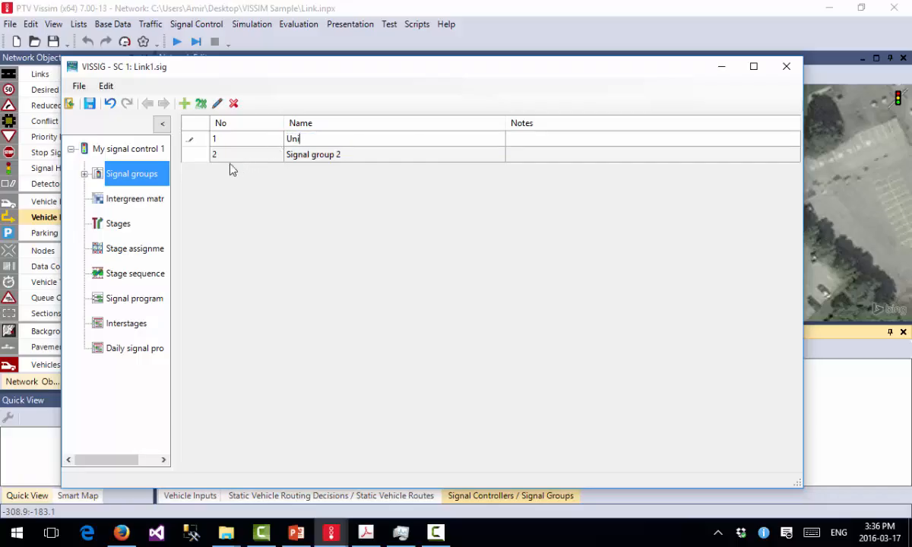
{"action": "left_click", "coordinate": [309, 157]}
{"action": "left_click", "coordinate": [321, 139]}
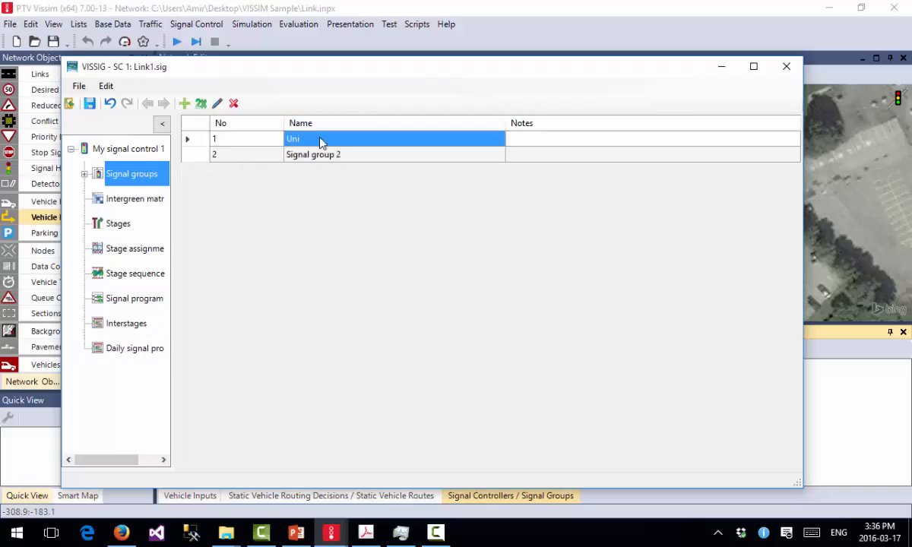
- Rename signal group 1 as UniSG and signal group 2 as KingSG
{"action": "left_click", "coordinate": [322, 139]}
{"action": "type", "text": "SG"}
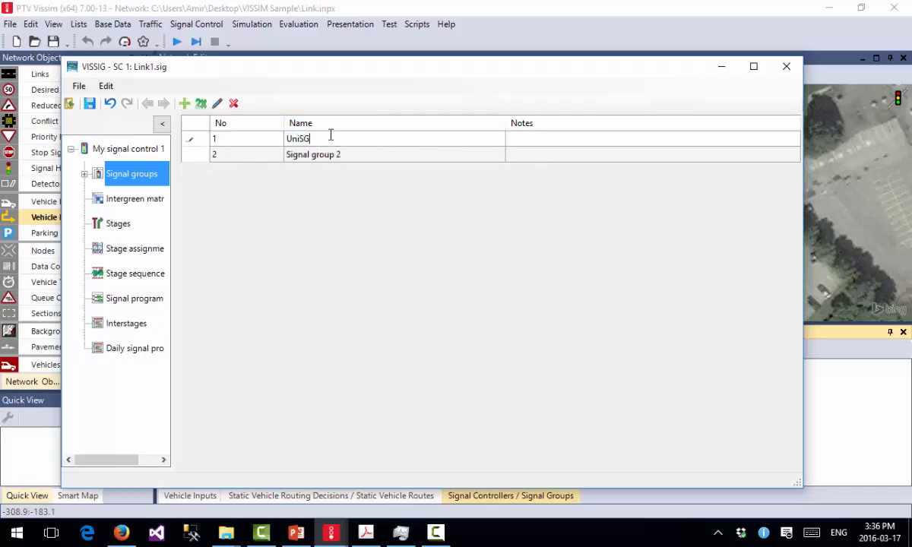
{"action": "left_click", "coordinate": [369, 153]}
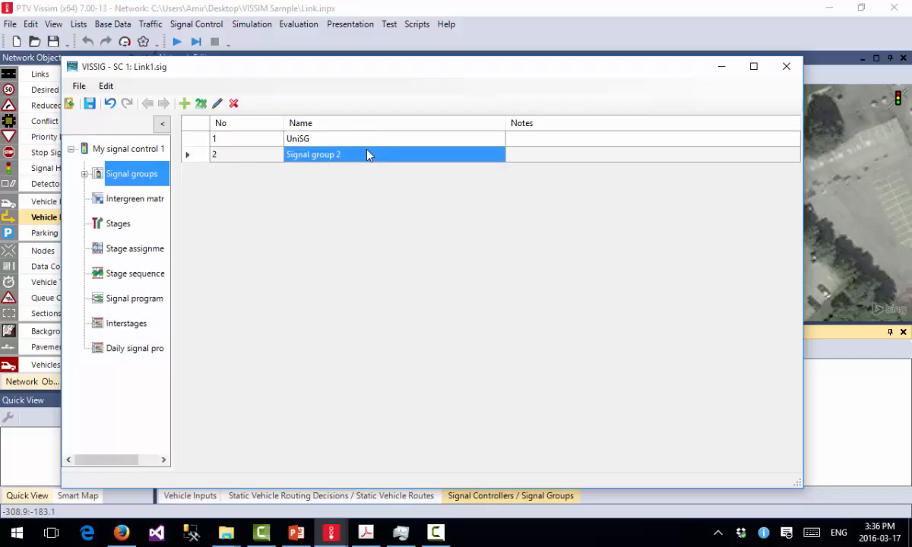
{"action": "left_click", "coordinate": [367, 150]}
{"action": "key", "text": "ctrl+a"}
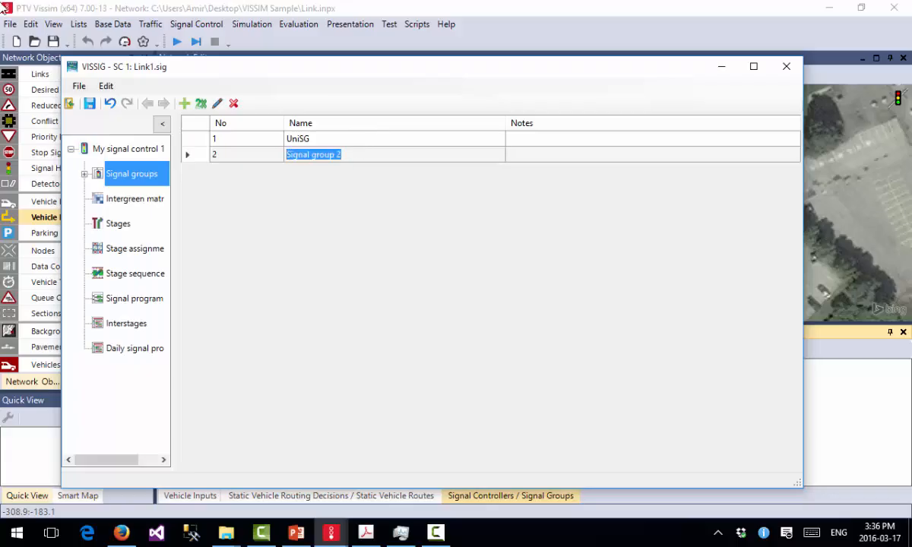
{"action": "type", "text": "Kin"}
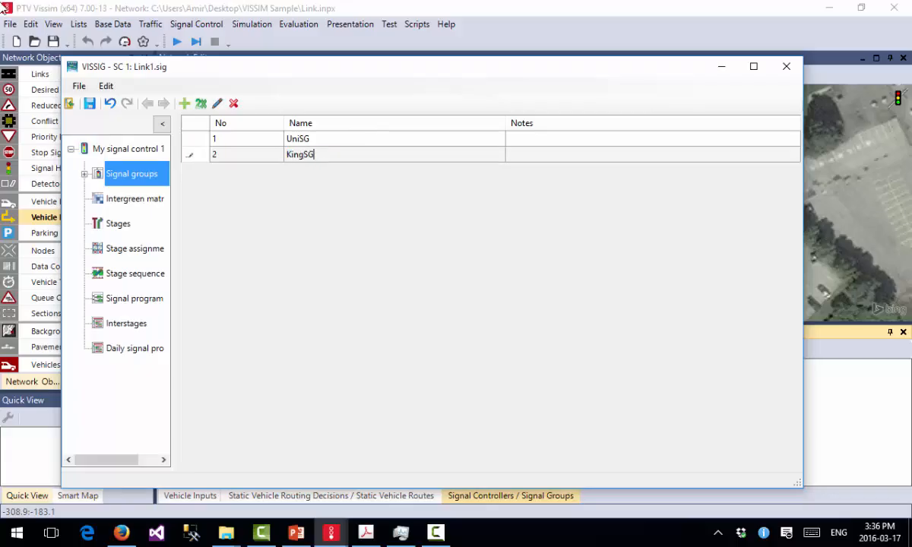
{"action": "type", "text": "gSG"}
{"action": "key", "text": "Return"}
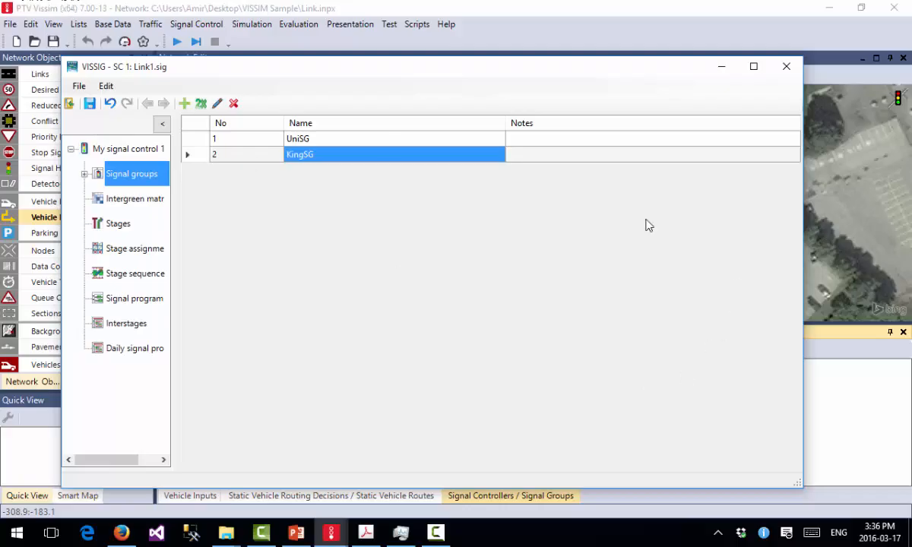
- Open the UniSG signal group and choose Red-red/amber-green-amber as its default sequence
{"action": "left_click", "coordinate": [84, 174]}
{"action": "left_click", "coordinate": [121, 200]}
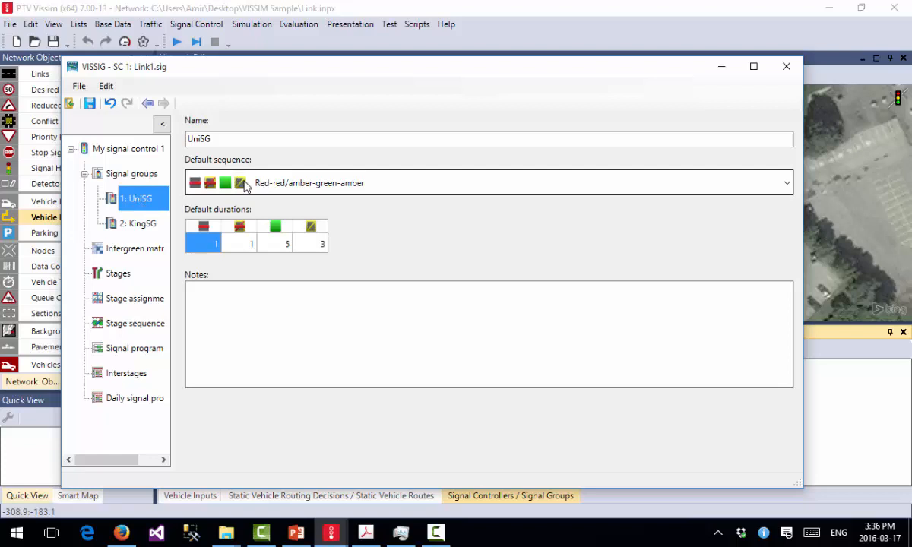
{"action": "left_click", "coordinate": [234, 180]}
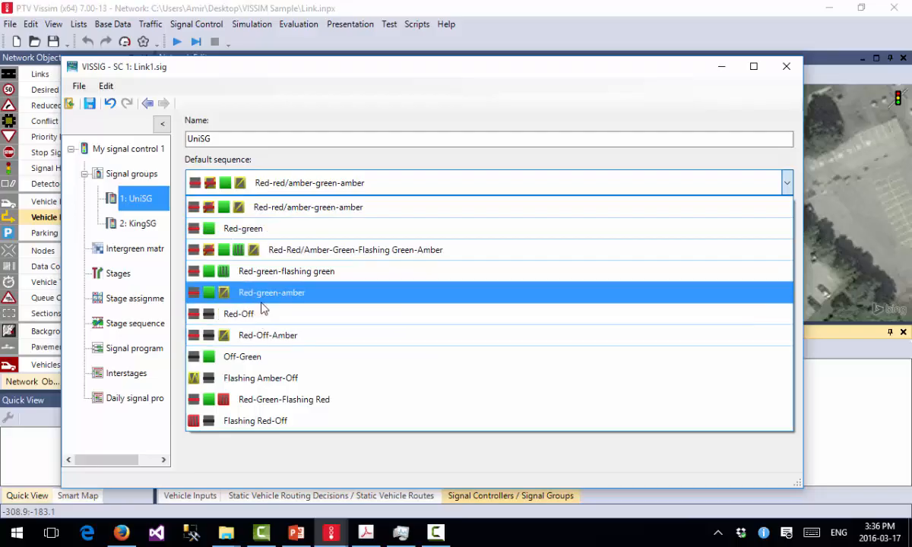
{"action": "left_click", "coordinate": [323, 209]}
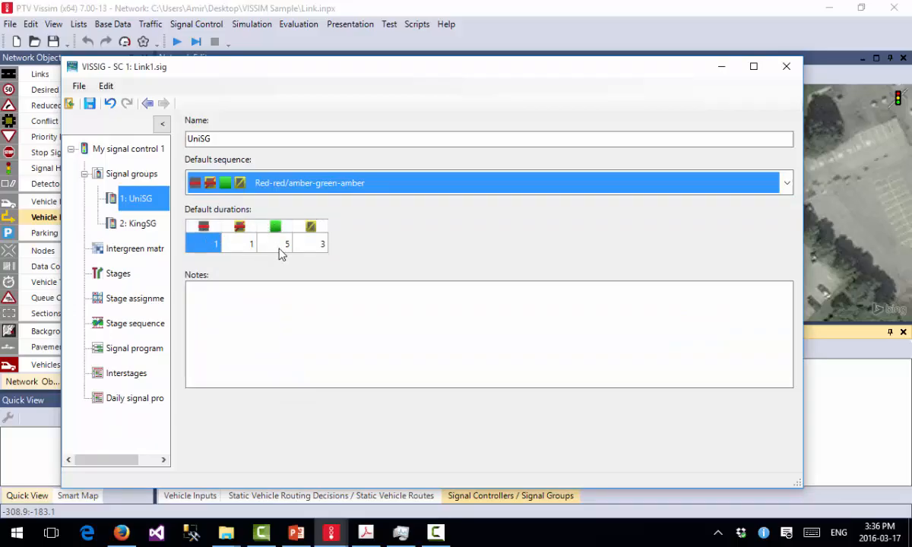
- Check the KingSG settings and examine UniSG's default durations for each signal state
{"action": "left_click", "coordinate": [118, 226]}
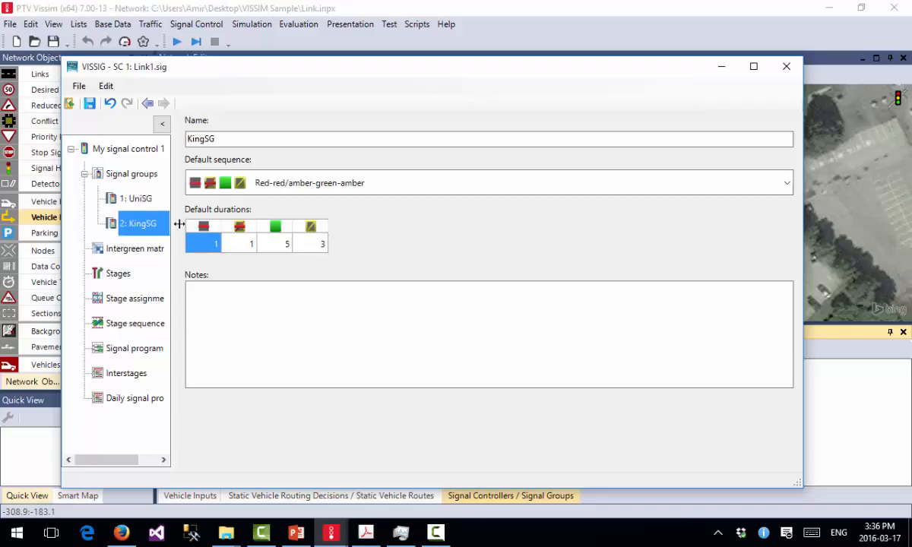
{"action": "left_click", "coordinate": [137, 199]}
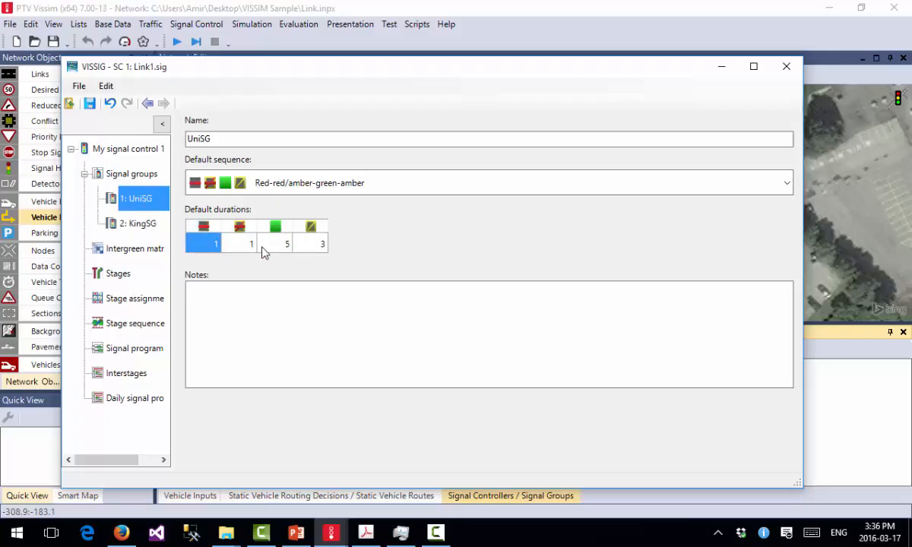
{"action": "left_click", "coordinate": [319, 245]}
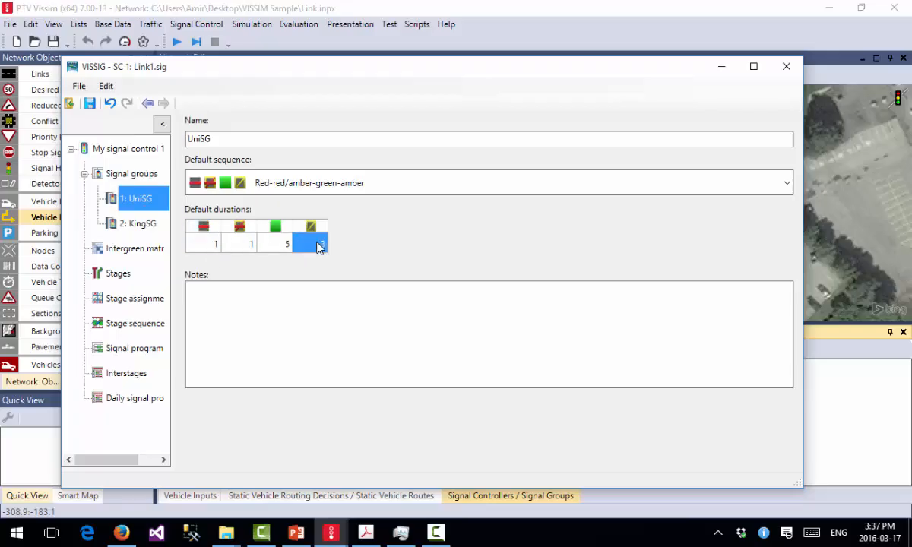
{"action": "left_click", "coordinate": [206, 242]}
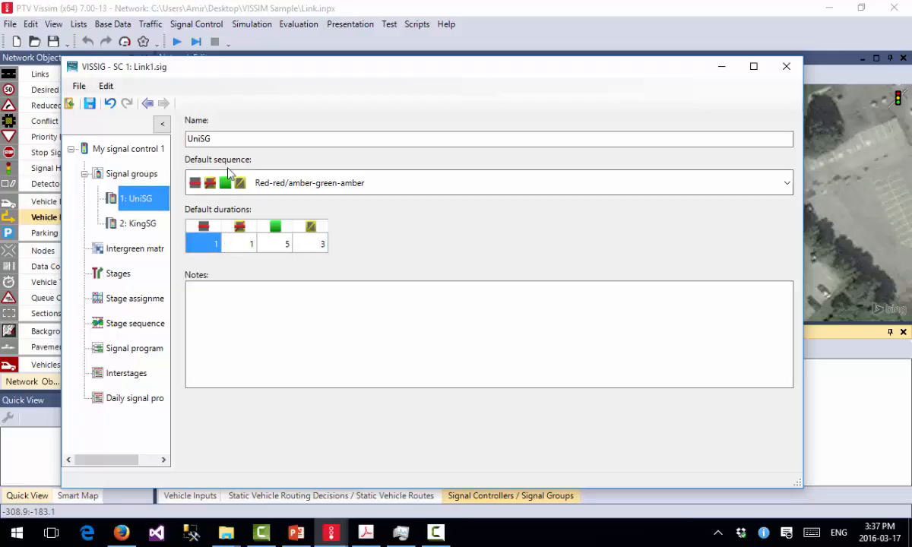
{"action": "left_click", "coordinate": [248, 244]}
{"action": "left_click", "coordinate": [207, 243]}
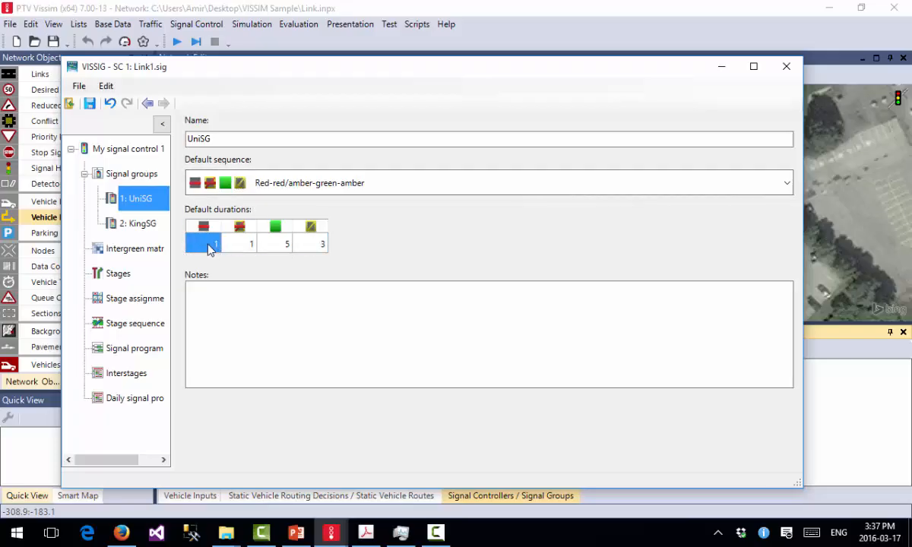
{"action": "left_click", "coordinate": [273, 249]}
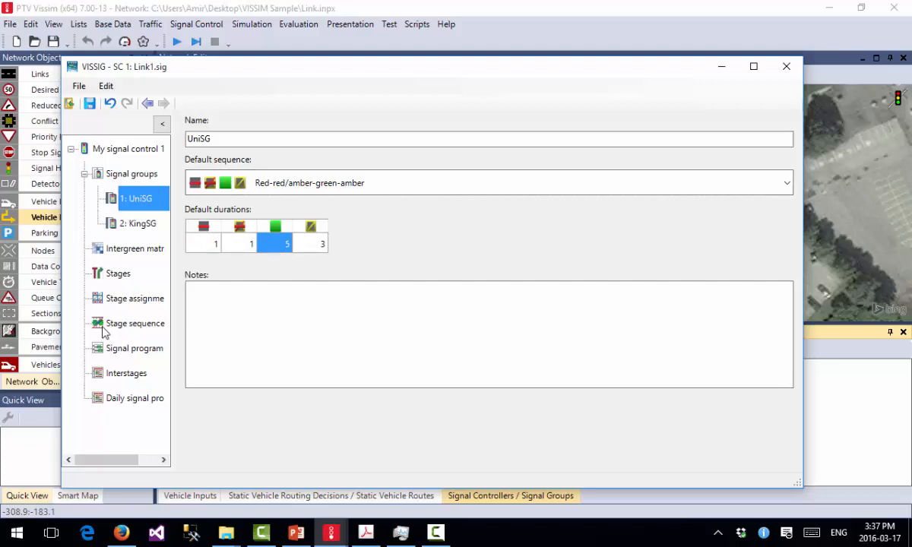
- Add a signal program to the controller and open it for editing
{"action": "left_click", "coordinate": [116, 351]}
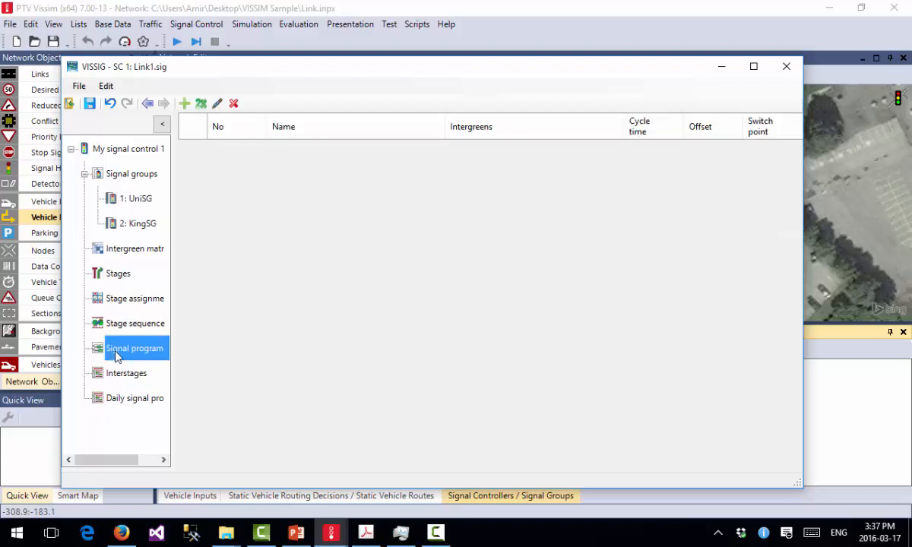
{"action": "left_click", "coordinate": [184, 103]}
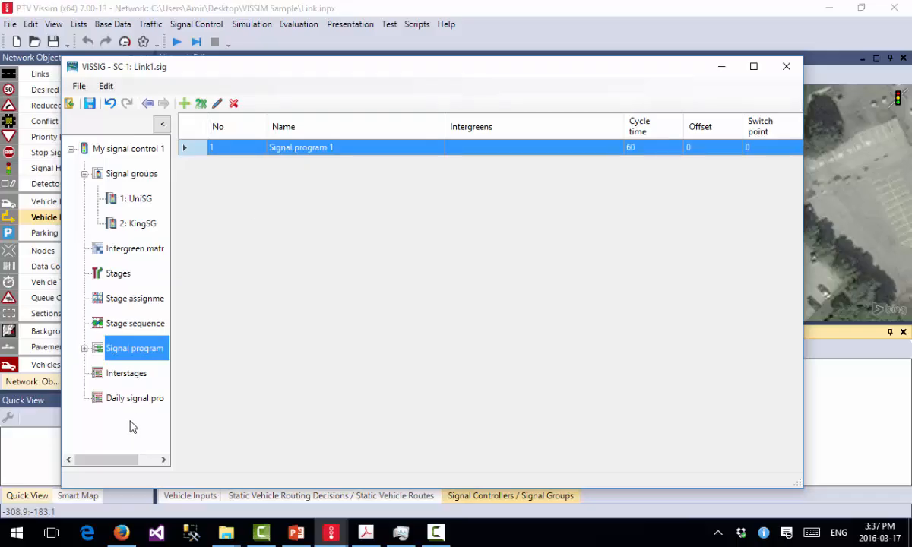
{"action": "left_click", "coordinate": [84, 348]}
{"action": "left_click", "coordinate": [140, 376]}
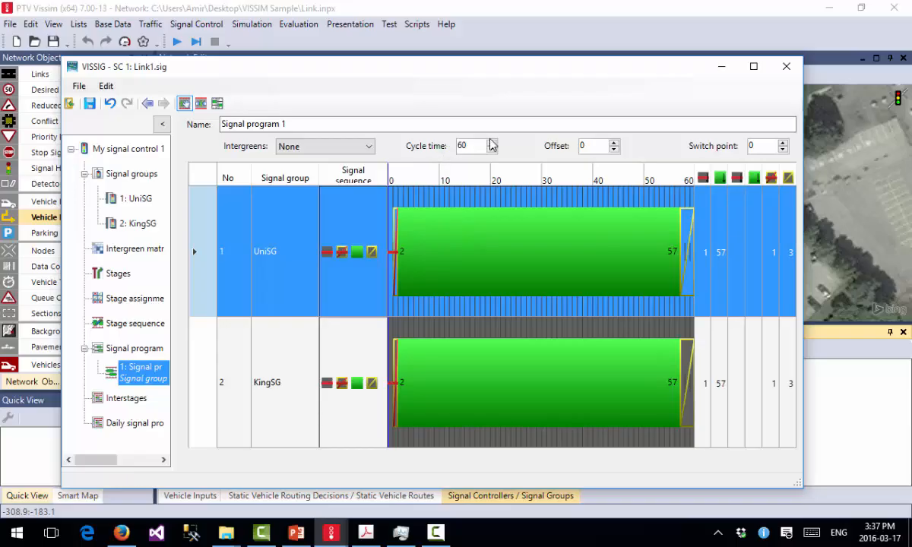
{"action": "key", "text": "ctrl"}
{"action": "key", "text": "ctrl"}
{"action": "key", "text": "ctrl"}
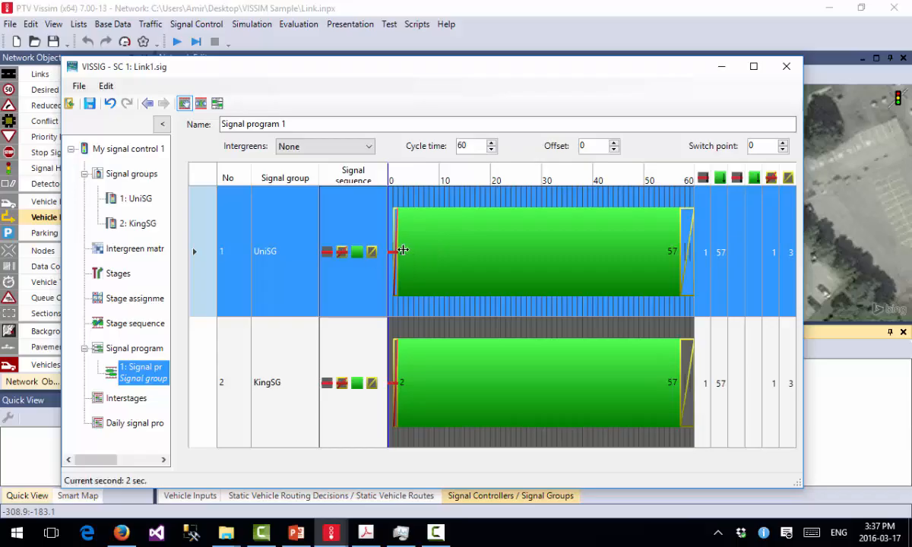
- Start UniSG's green at second 26 and end KingSG's green at second 27 in the signal program
{"action": "left_click_drag", "start_coordinate": [401, 250], "coordinate": [525, 253]}
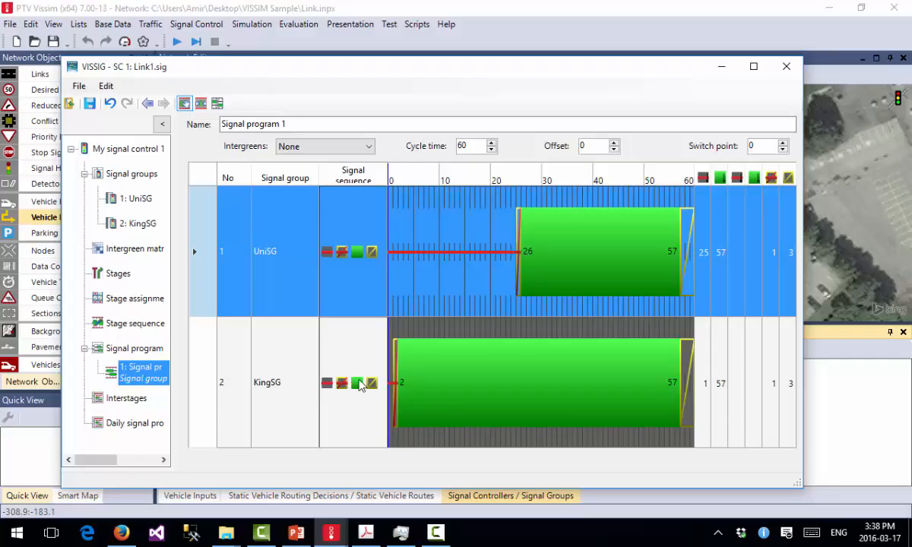
{"action": "left_click", "coordinate": [479, 375]}
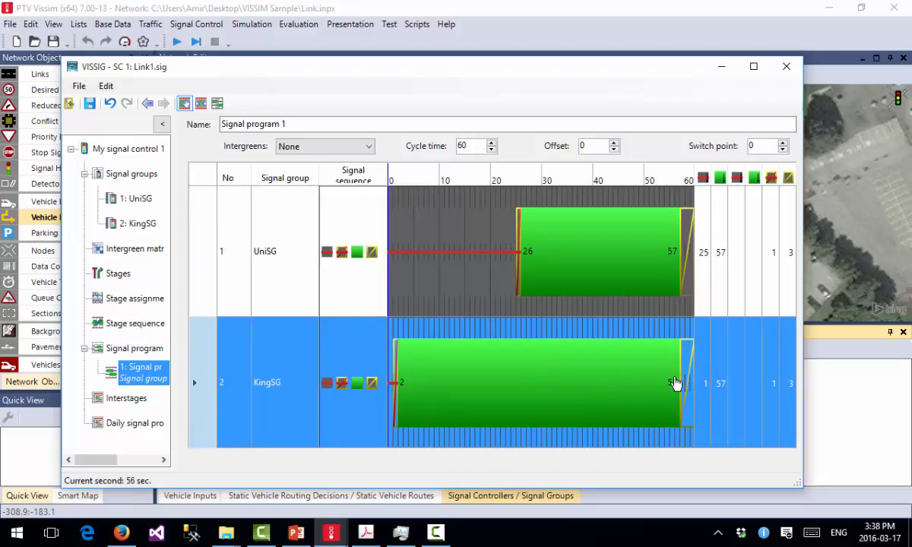
{"action": "left_click_drag", "start_coordinate": [674, 381], "coordinate": [528, 362]}
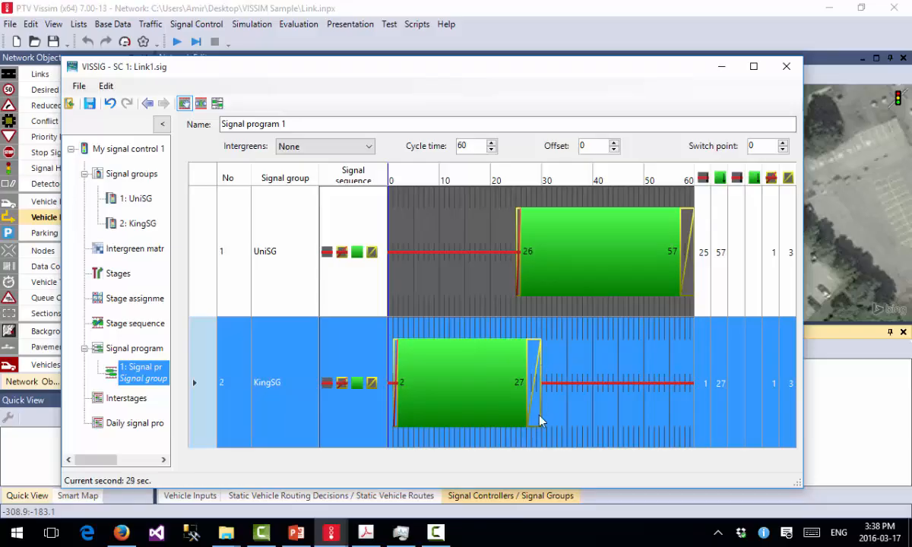
- Move the start of UniSG's green to second 31 and save the signal control file
{"action": "left_click", "coordinate": [522, 242]}
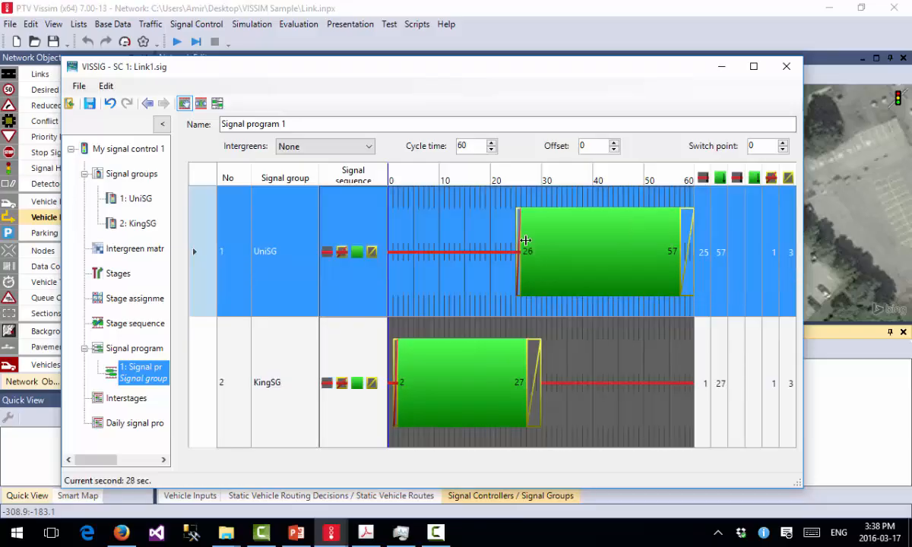
{"action": "left_click_drag", "start_coordinate": [522, 242], "coordinate": [550, 238]}
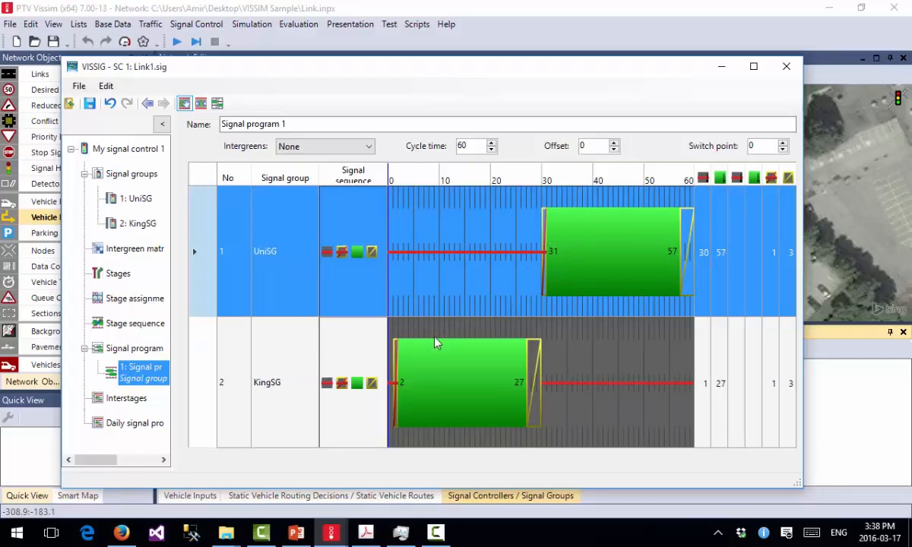
{"action": "left_click", "coordinate": [92, 108]}
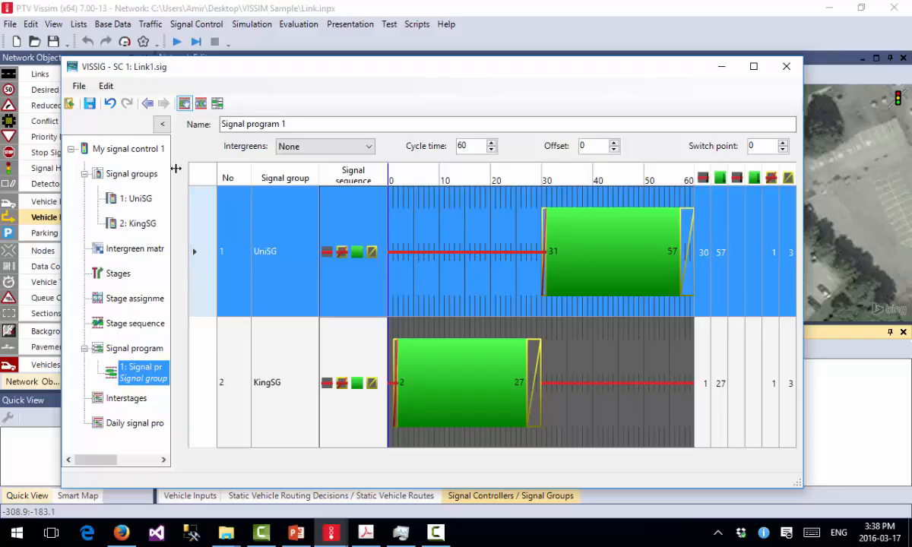
- Add a third signal group and name it UNI_LT_SG
{"action": "left_click", "coordinate": [145, 175]}
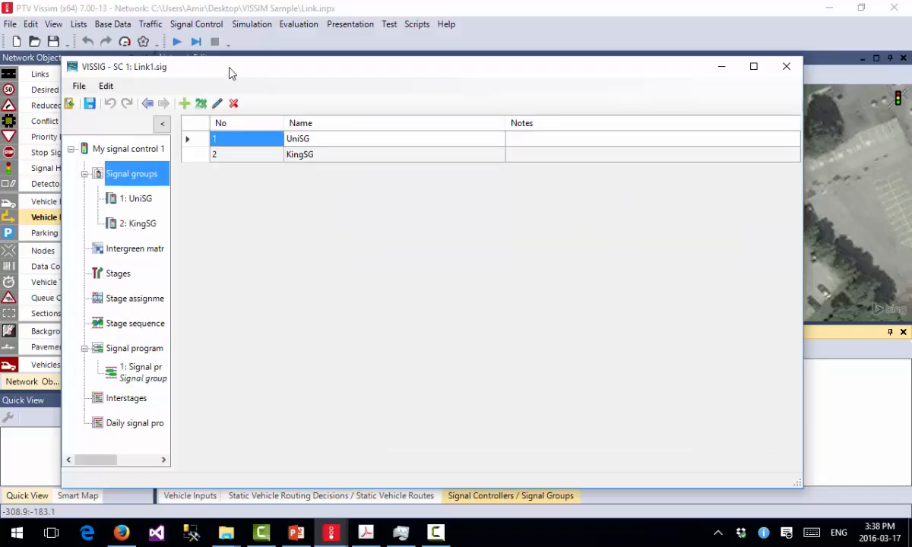
{"action": "left_click", "coordinate": [184, 103]}
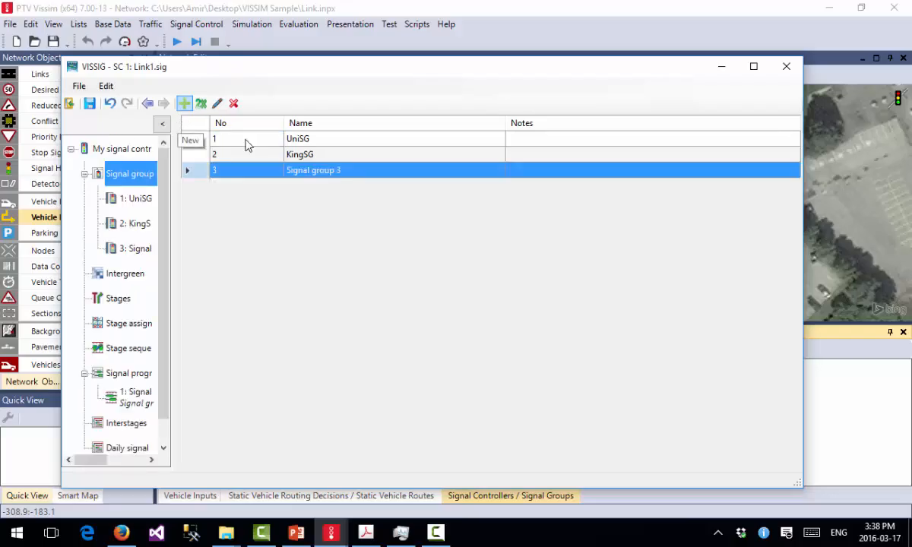
{"action": "left_click", "coordinate": [352, 175]}
{"action": "left_click", "coordinate": [350, 175]}
{"action": "key", "text": "ctrl+a"}
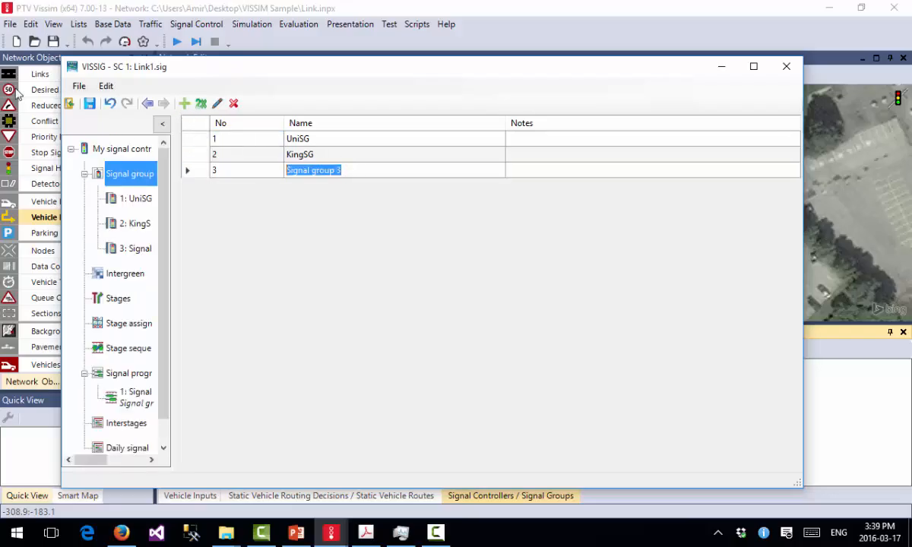
{"action": "type", "text": "UNI_LT_SG"}
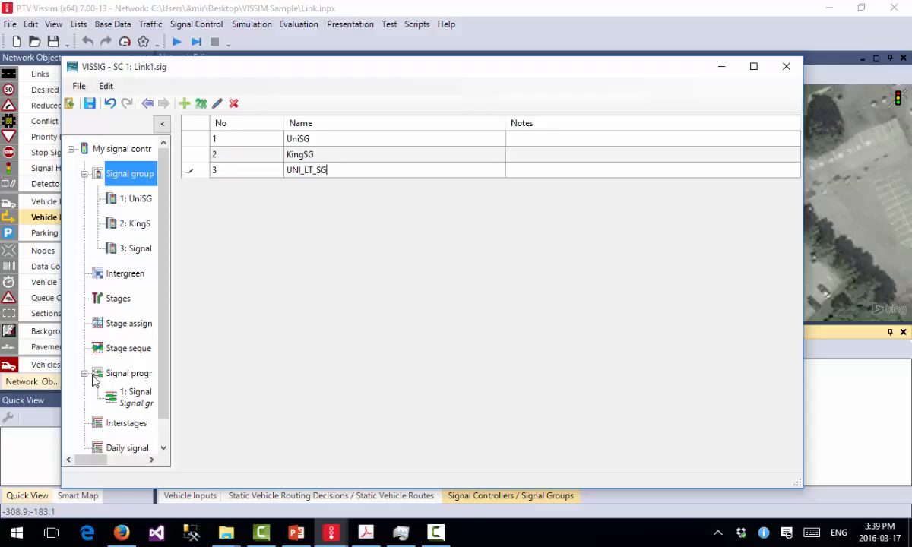
- Check UNI_LT_SG in the signal program and set its default sequence to Red-green-flashing green
{"action": "left_click", "coordinate": [135, 395]}
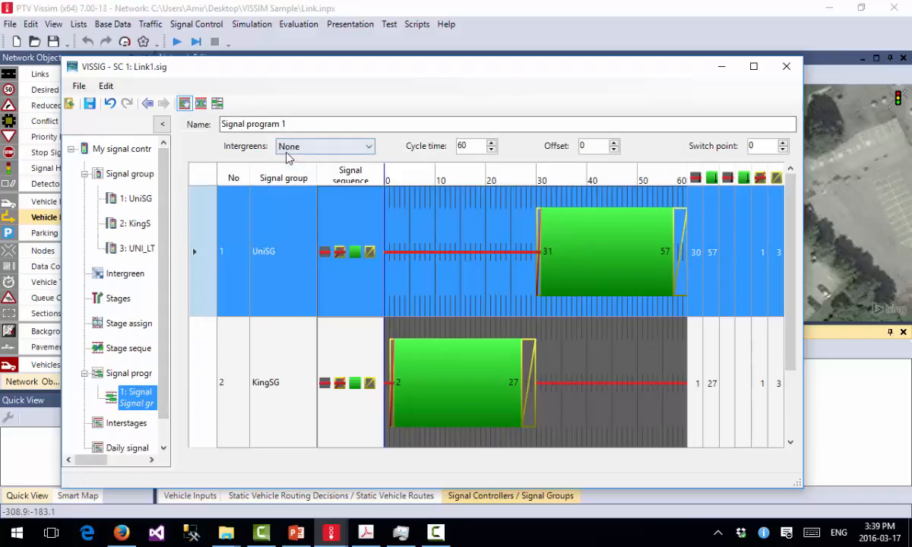
{"action": "scroll", "coordinate": [449, 251], "scroll_direction": "down", "scroll_amount": 1}
{"action": "scroll", "coordinate": [319, 243], "scroll_direction": "up", "scroll_amount": 1}
{"action": "scroll", "coordinate": [411, 350], "scroll_direction": "down", "scroll_amount": 1}
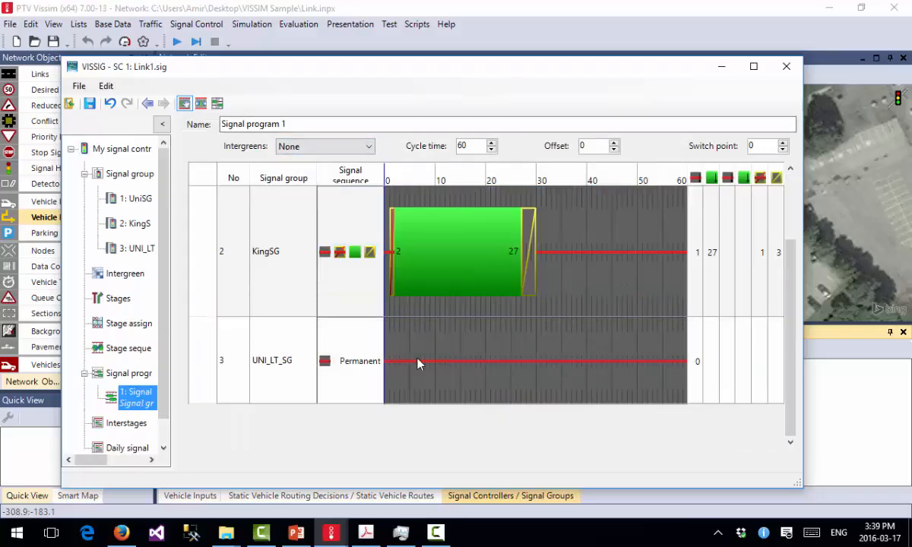
{"action": "left_click", "coordinate": [136, 248]}
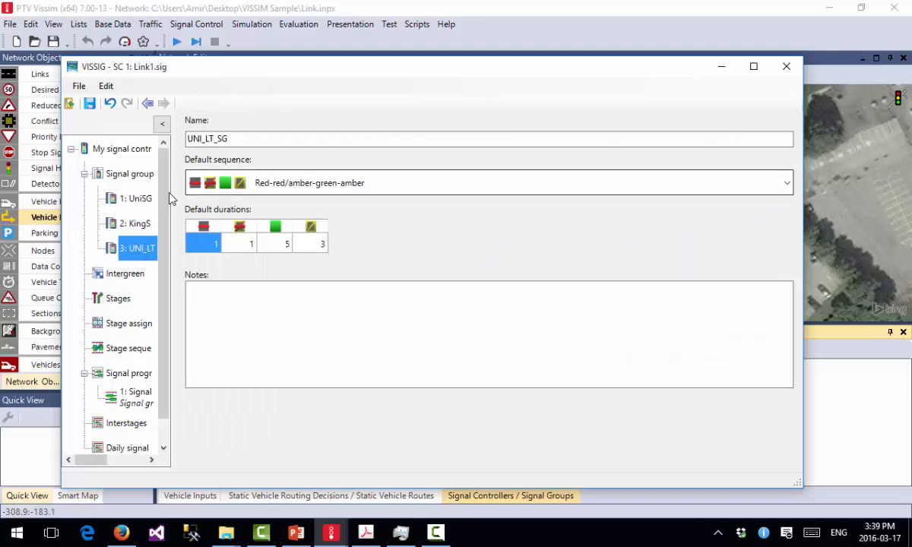
{"action": "left_click", "coordinate": [340, 179]}
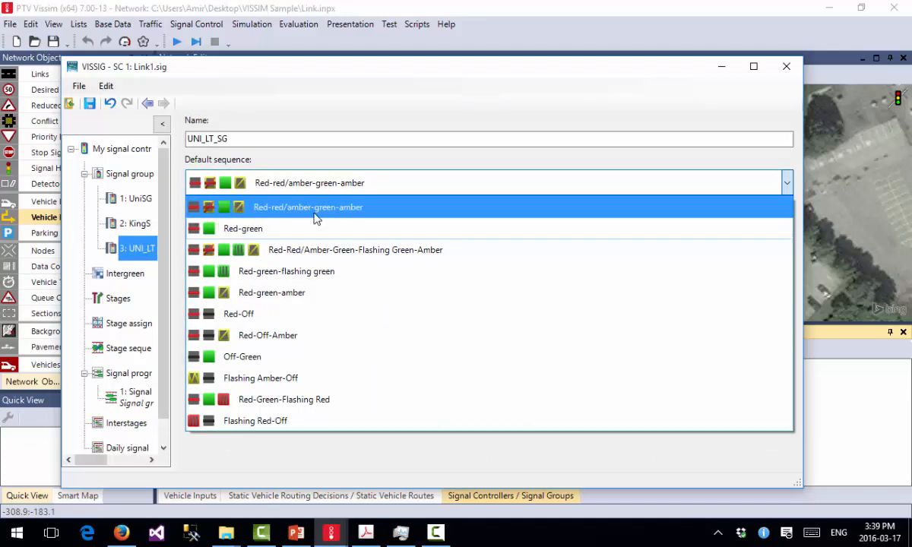
{"action": "left_click", "coordinate": [309, 275]}
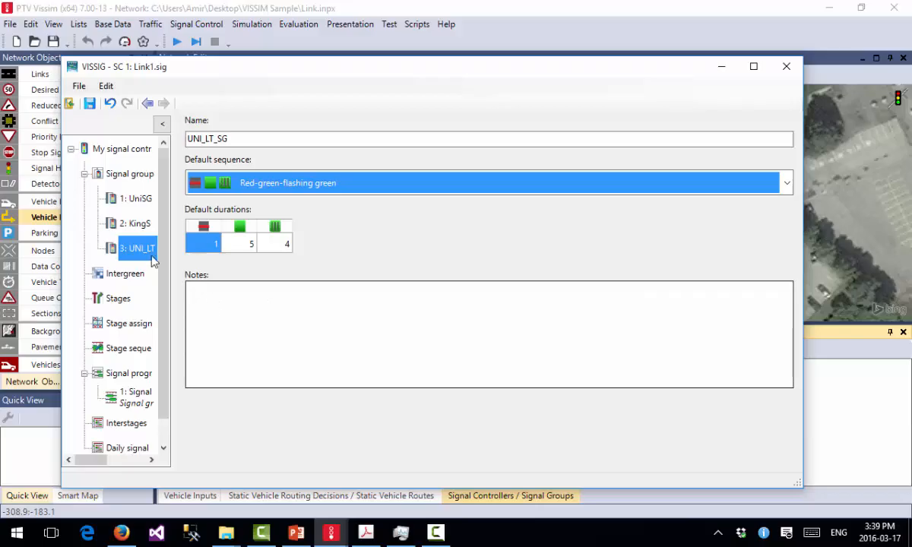
- Set UNI_LT_SG's signal sequence to Red-green-flashing green in Signal program 1
{"action": "left_click", "coordinate": [130, 396]}
{"action": "scroll", "coordinate": [491, 315], "scroll_direction": "down", "scroll_amount": 2}
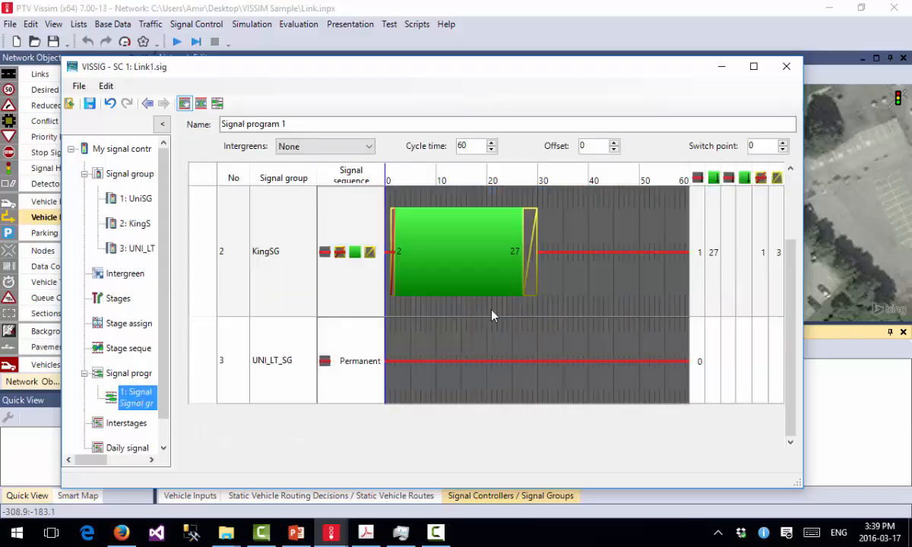
{"action": "left_click", "coordinate": [450, 375]}
{"action": "left_click", "coordinate": [357, 363]}
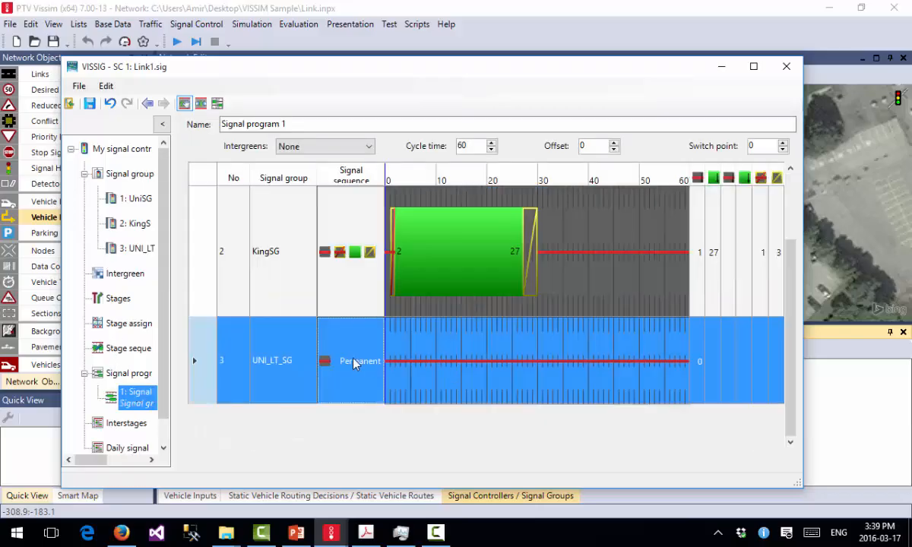
{"action": "left_click", "coordinate": [350, 359]}
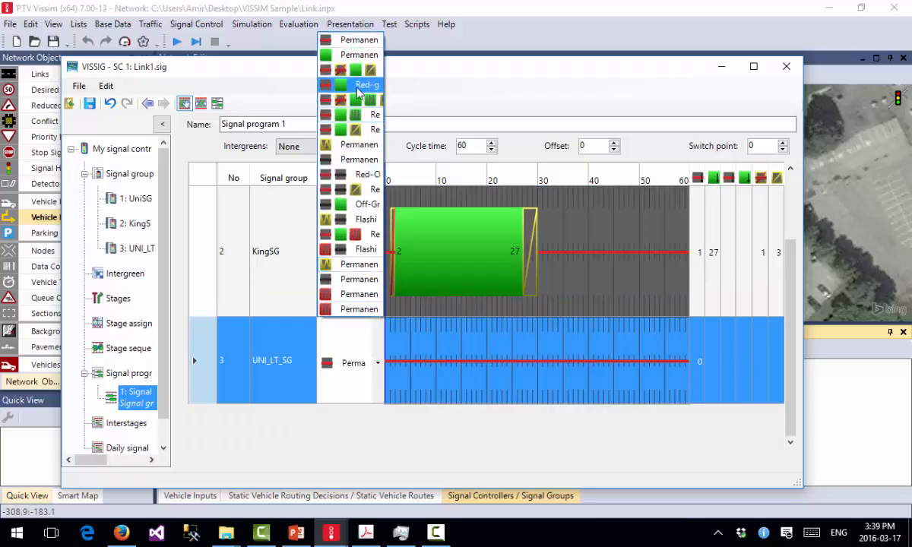
{"action": "left_click", "coordinate": [372, 114]}
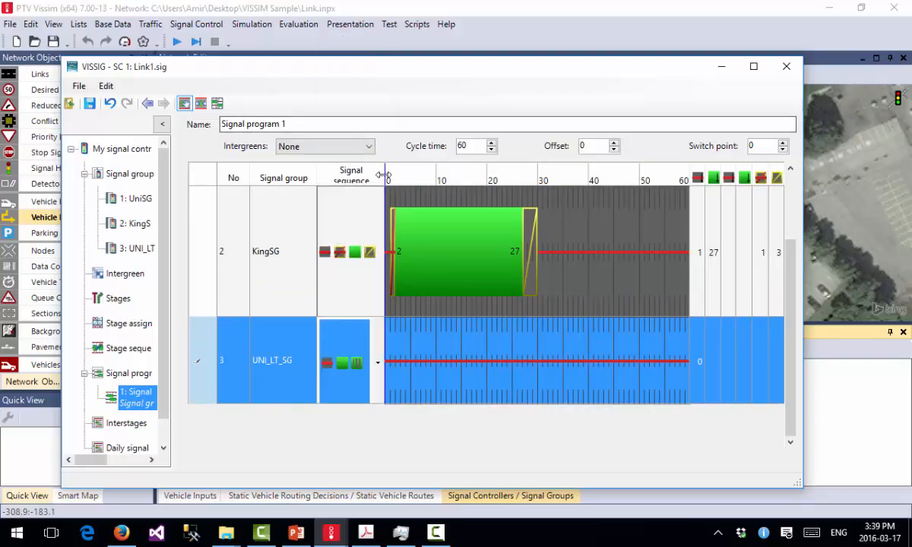
{"action": "left_click", "coordinate": [424, 395]}
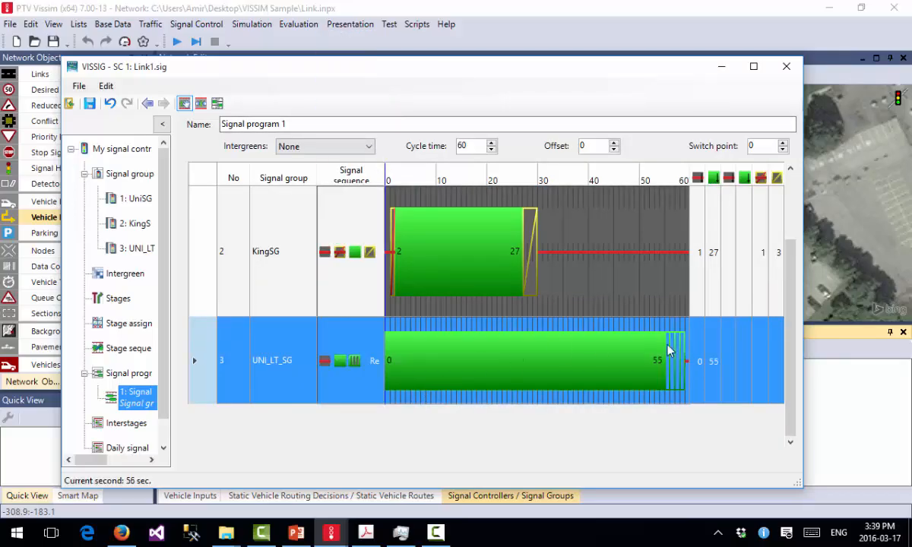
- Set UNI_LT_SG's green to start at second 30 and end at second 37 in the signal program
{"action": "scroll", "coordinate": [465, 361], "scroll_direction": "up", "scroll_amount": 1}
{"action": "scroll", "coordinate": [465, 360], "scroll_direction": "down", "scroll_amount": 1}
{"action": "left_click_drag", "start_coordinate": [384, 350], "coordinate": [541, 356]}
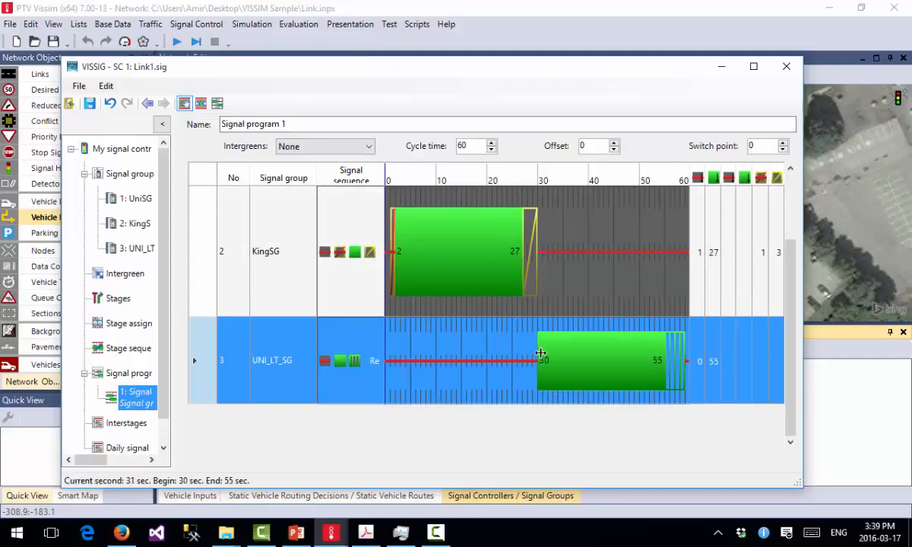
{"action": "scroll", "coordinate": [546, 359], "scroll_direction": "up", "scroll_amount": 1}
{"action": "scroll", "coordinate": [559, 363], "scroll_direction": "down", "scroll_amount": 1}
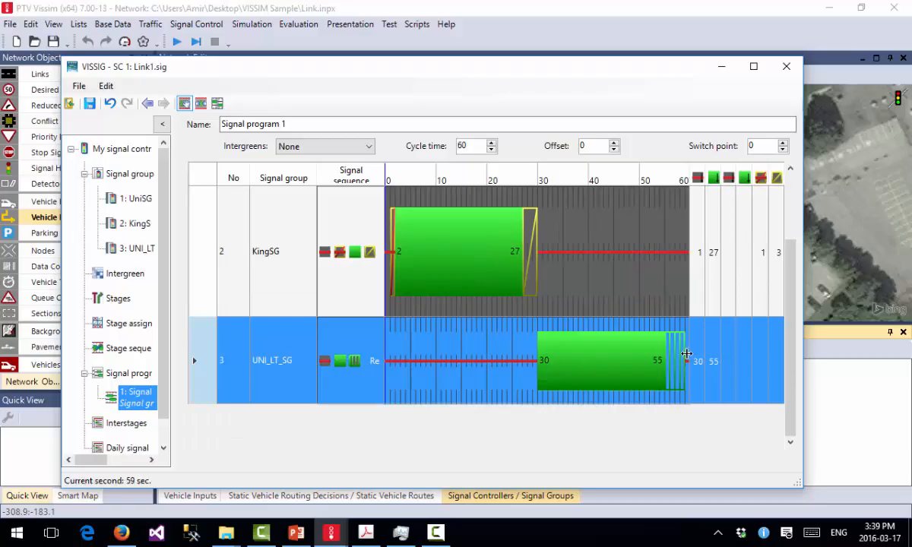
{"action": "left_click_drag", "start_coordinate": [678, 336], "coordinate": [594, 336]}
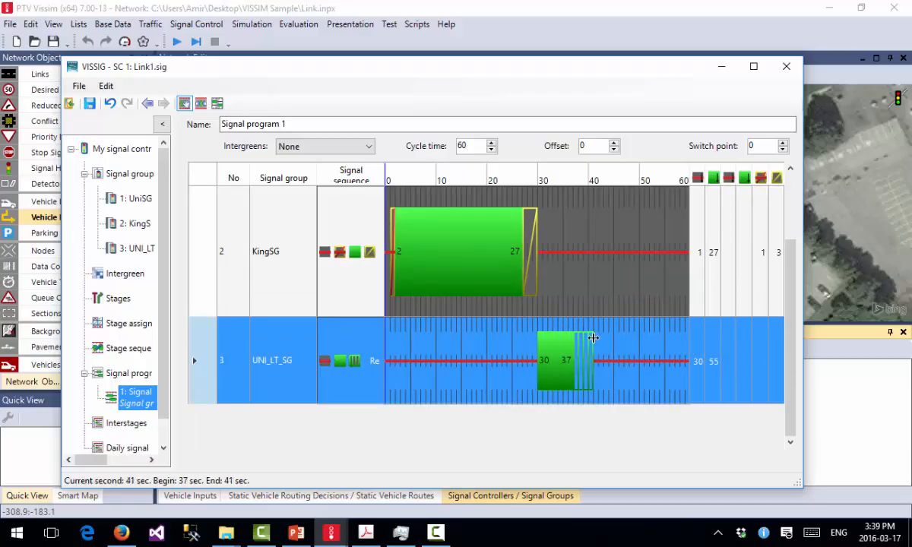
- Move the start of UniSG's green to second 40 in the signal program
{"action": "scroll", "coordinate": [578, 318], "scroll_direction": "up", "scroll_amount": 1}
{"action": "left_click", "coordinate": [537, 250]}
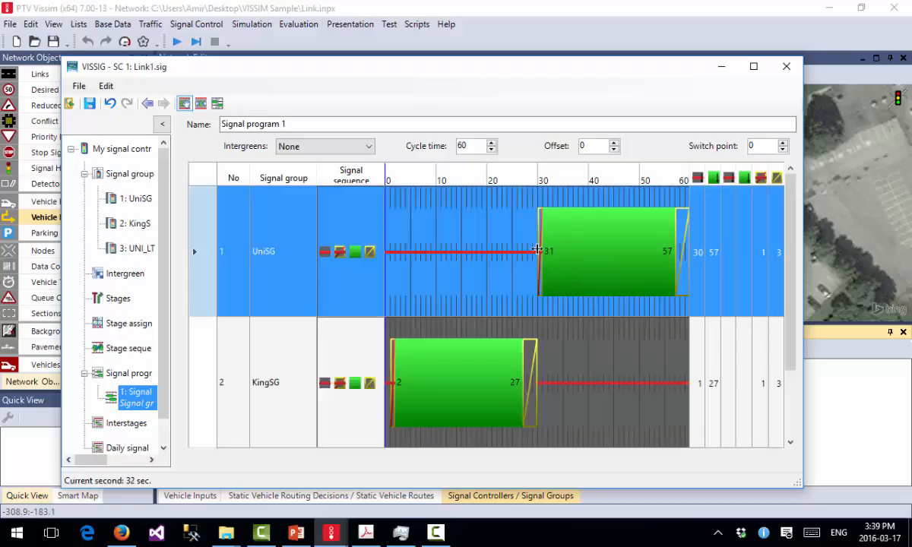
{"action": "left_click_drag", "start_coordinate": [536, 249], "coordinate": [580, 261]}
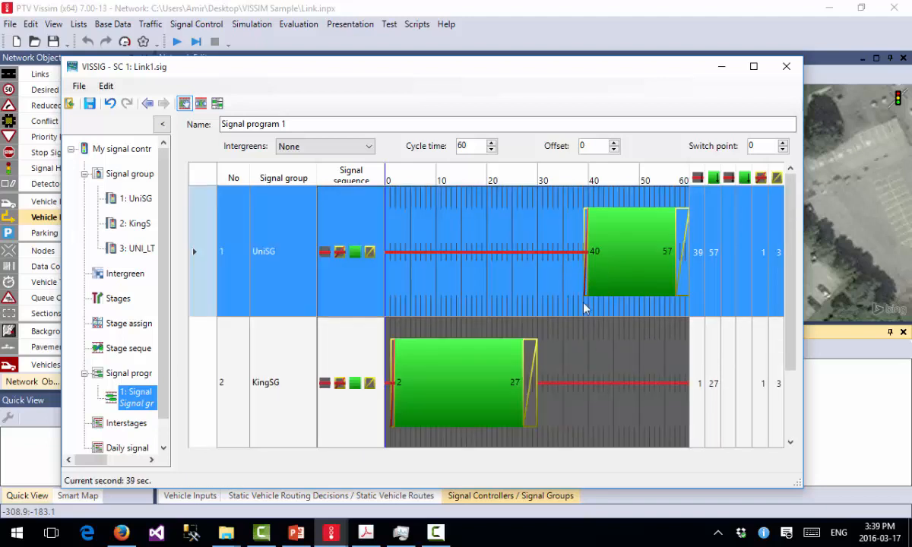
- Compare the green times of UniSG, KingSG and UNI_LT_SG across the cycle
{"action": "scroll", "coordinate": [552, 338], "scroll_direction": "down", "scroll_amount": 1}
{"action": "left_click", "coordinate": [196, 357]}
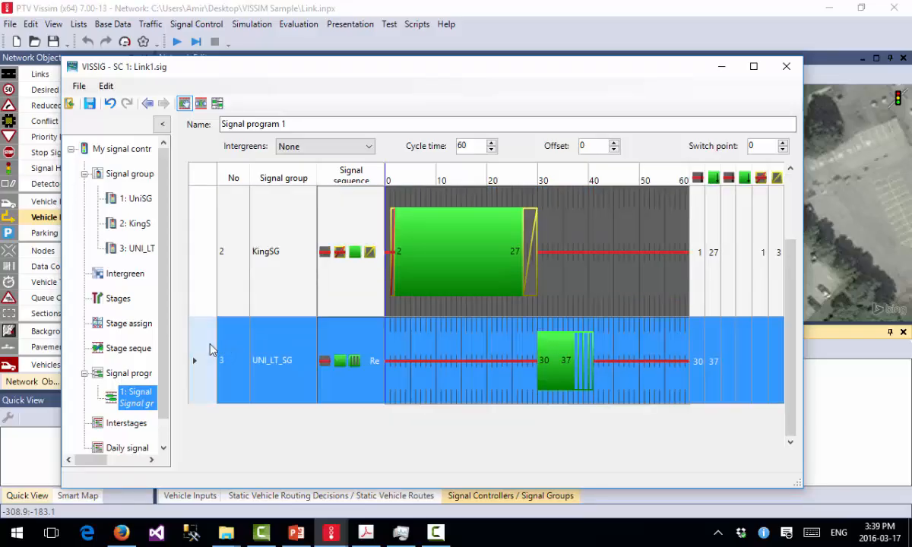
{"action": "left_click", "coordinate": [215, 167]}
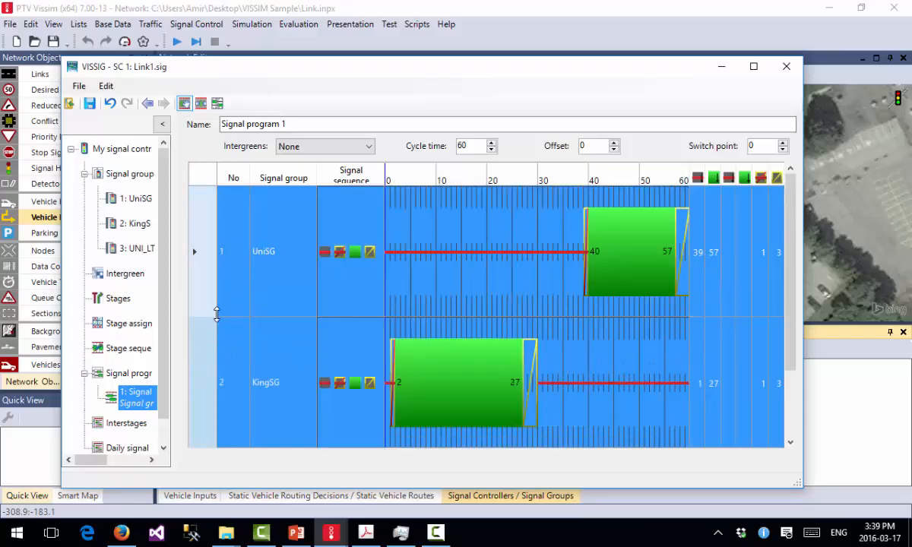
{"action": "scroll", "coordinate": [217, 313], "scroll_direction": "down", "scroll_amount": 1}
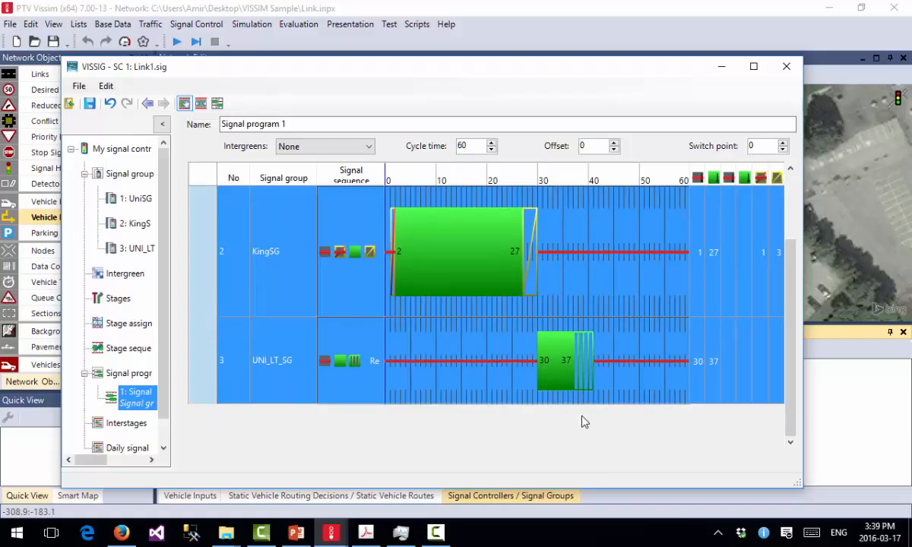
{"action": "scroll", "coordinate": [582, 421], "scroll_direction": "up", "scroll_amount": 1}
{"action": "scroll", "coordinate": [581, 420], "scroll_direction": "down", "scroll_amount": 1}
{"action": "scroll", "coordinate": [575, 413], "scroll_direction": "up", "scroll_amount": 1}
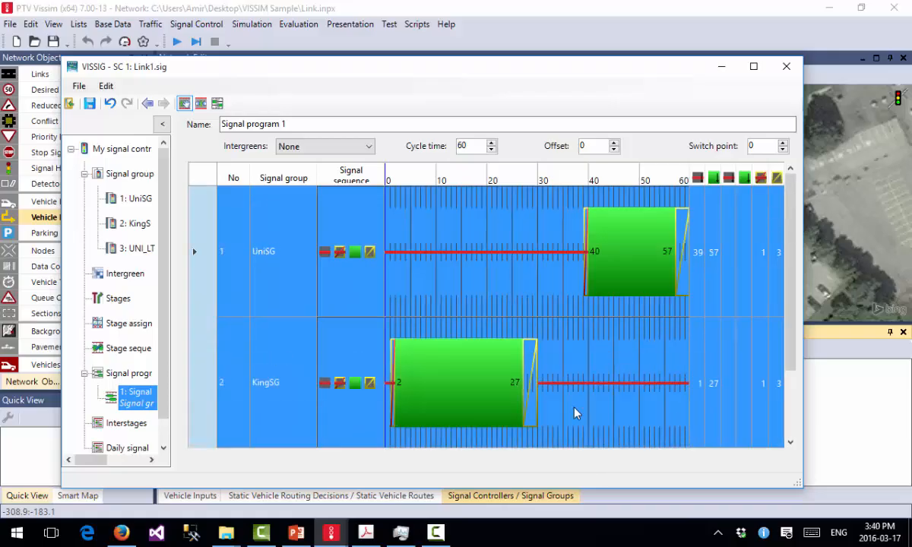
{"action": "scroll", "coordinate": [575, 413], "scroll_direction": "down", "scroll_amount": 1}
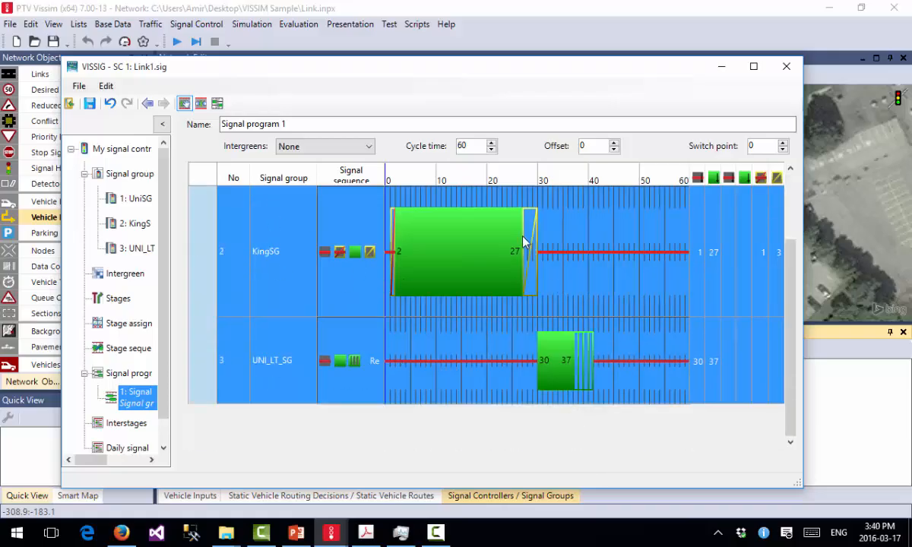
{"action": "left_click", "coordinate": [559, 378]}
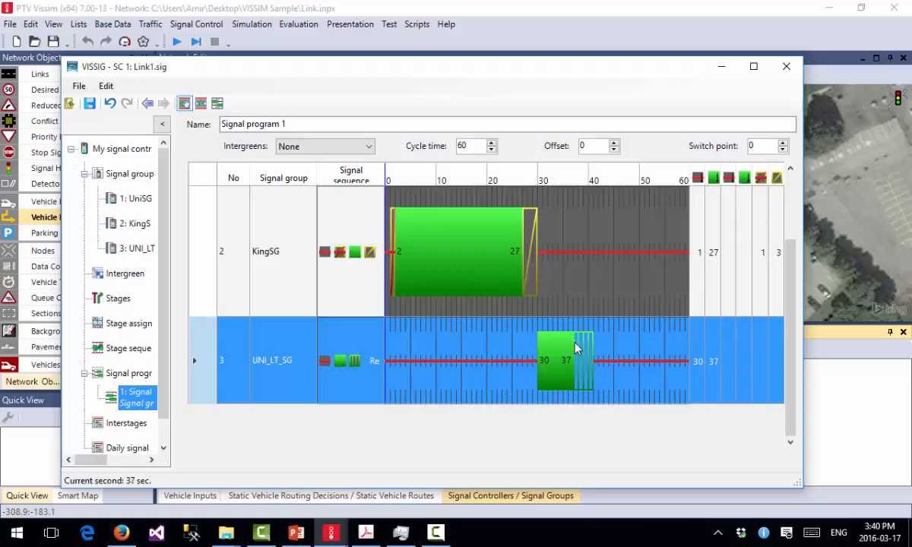
{"action": "scroll", "coordinate": [576, 346], "scroll_direction": "up", "scroll_amount": 1}
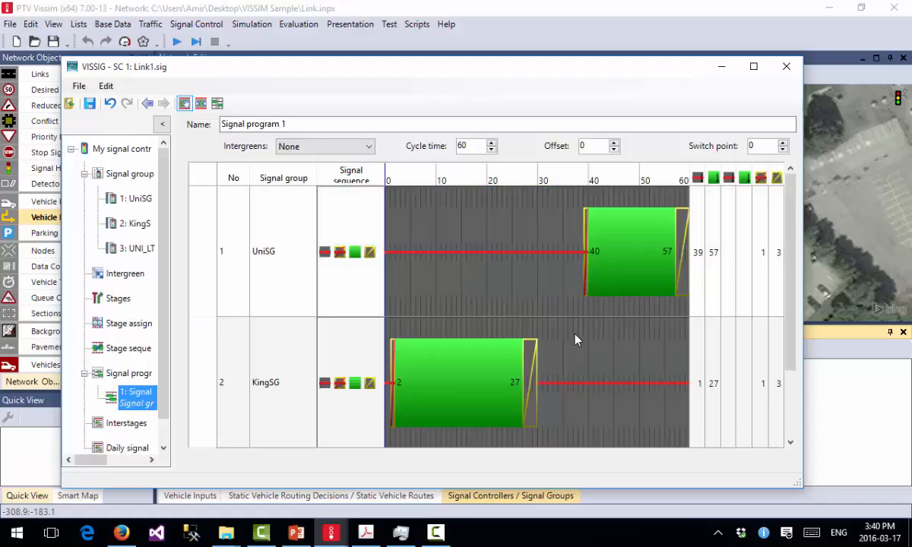
{"action": "left_click", "coordinate": [623, 272]}
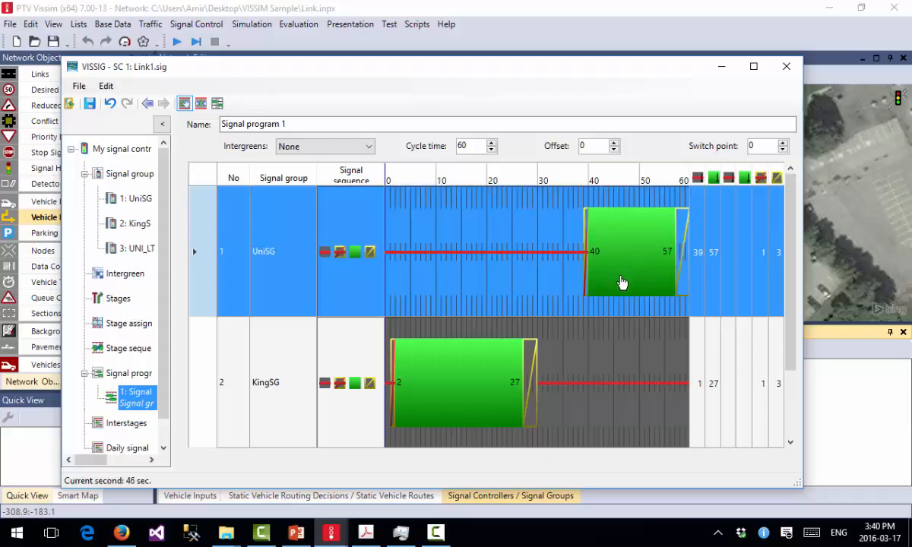
{"action": "scroll", "coordinate": [584, 312], "scroll_direction": "down", "scroll_amount": 1}
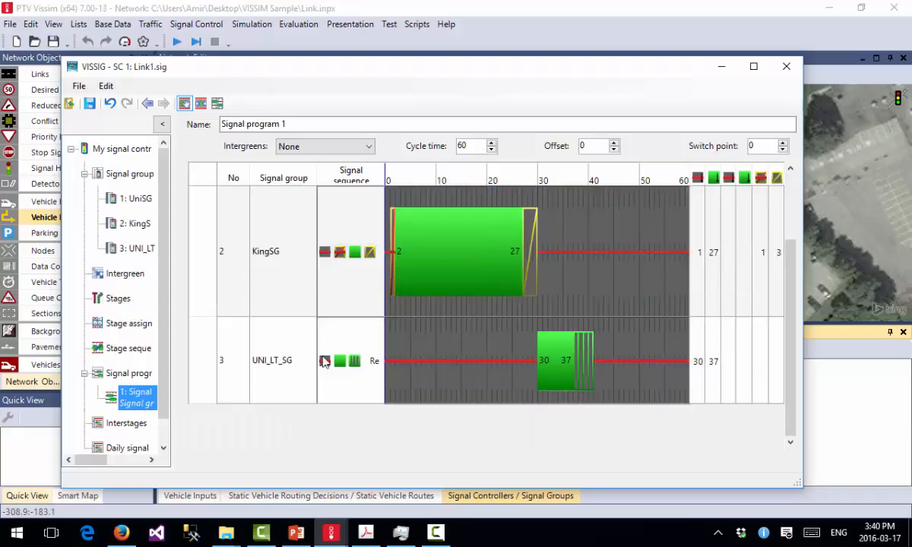
- Examine the signal program options for UNI_LT_SG and its signal group settings
{"action": "left_click", "coordinate": [240, 362]}
{"action": "right_click", "coordinate": [242, 357]}
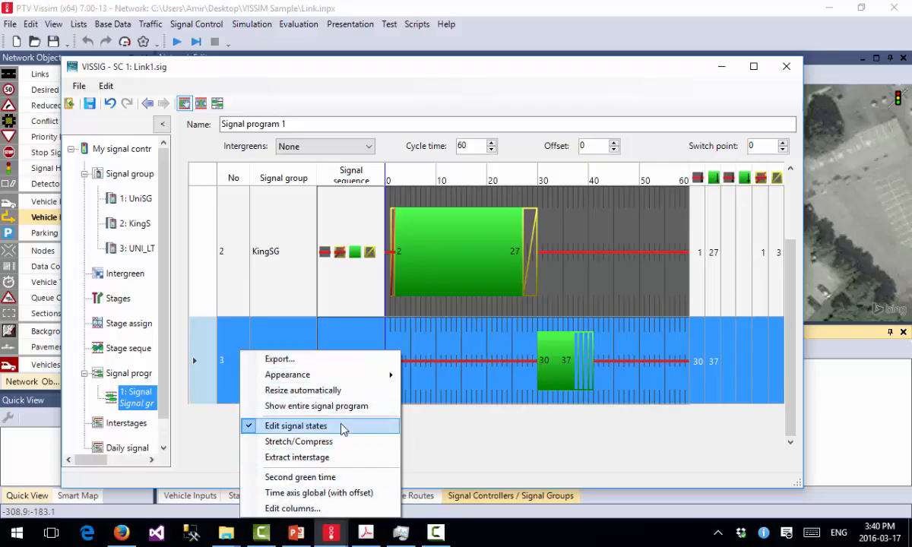
{"action": "left_click", "coordinate": [439, 437]}
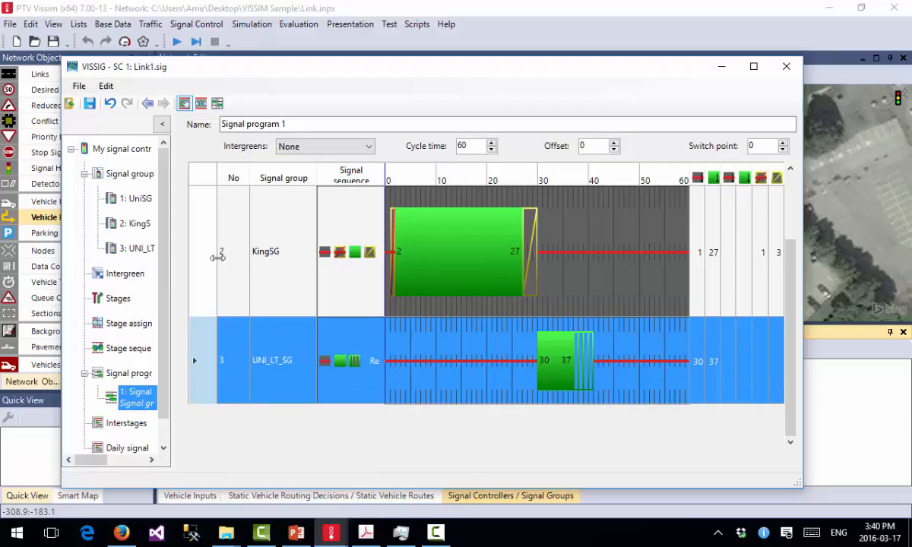
{"action": "left_click", "coordinate": [147, 250]}
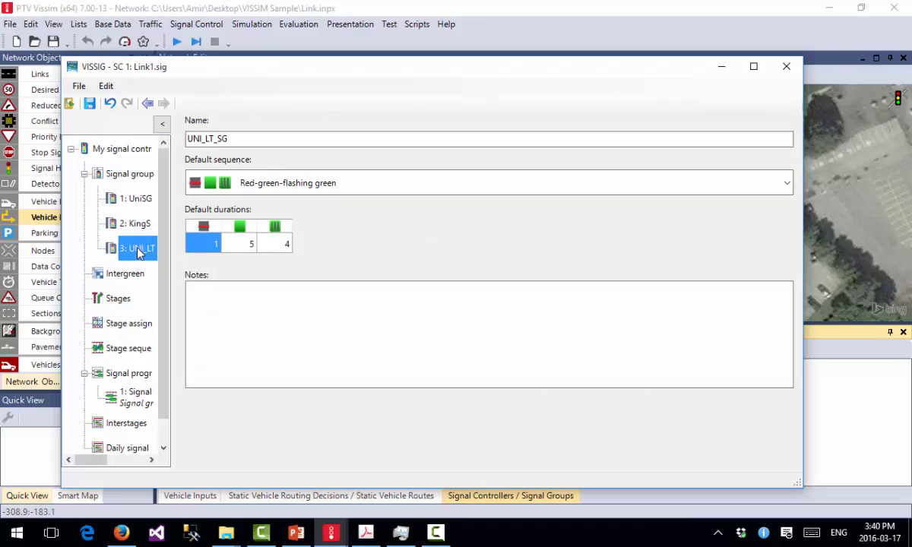
{"action": "left_click", "coordinate": [129, 395]}
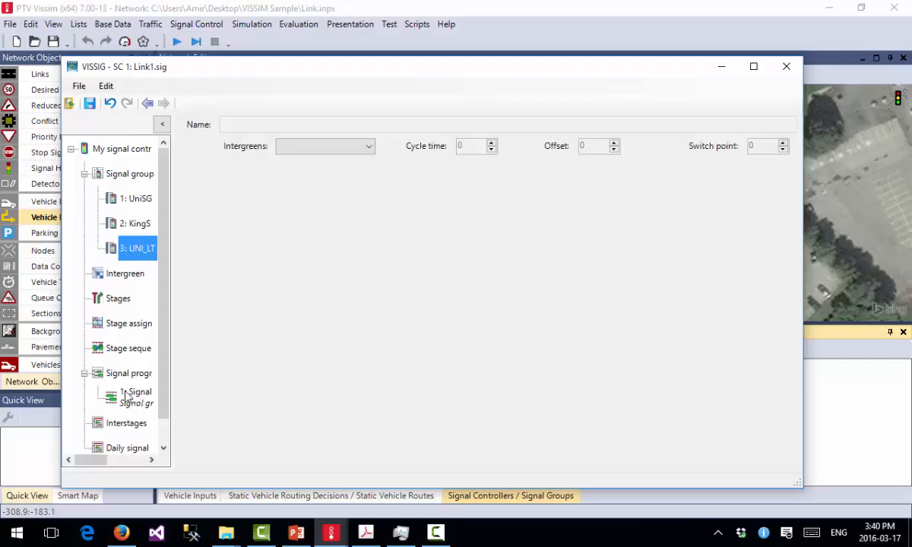
{"action": "scroll", "coordinate": [201, 373], "scroll_direction": "down", "scroll_amount": 2}
{"action": "left_click", "coordinate": [202, 374]}
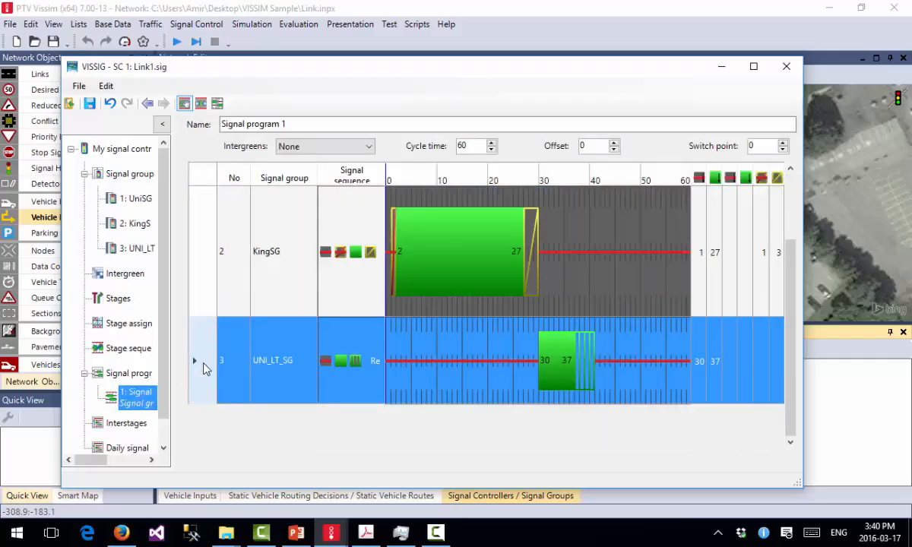
{"action": "right_click", "coordinate": [203, 368]}
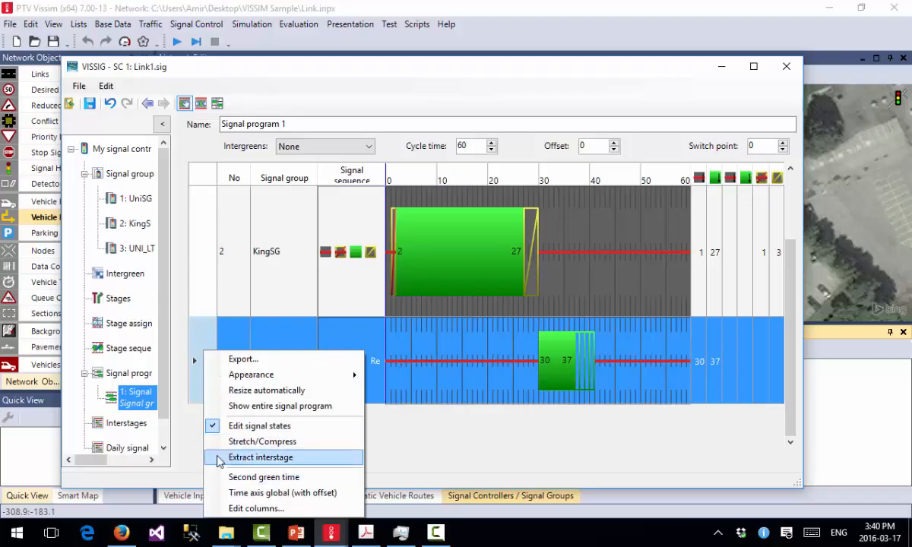
{"action": "left_click", "coordinate": [296, 322]}
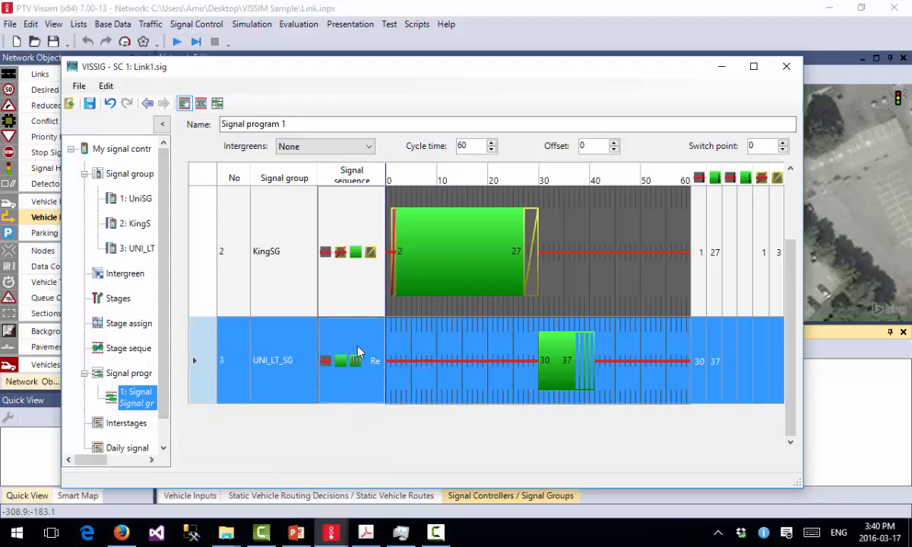
- Set UNI_LT_SG's signal sequence to permanent red, and save and close the signal control settings
{"action": "left_click", "coordinate": [327, 342]}
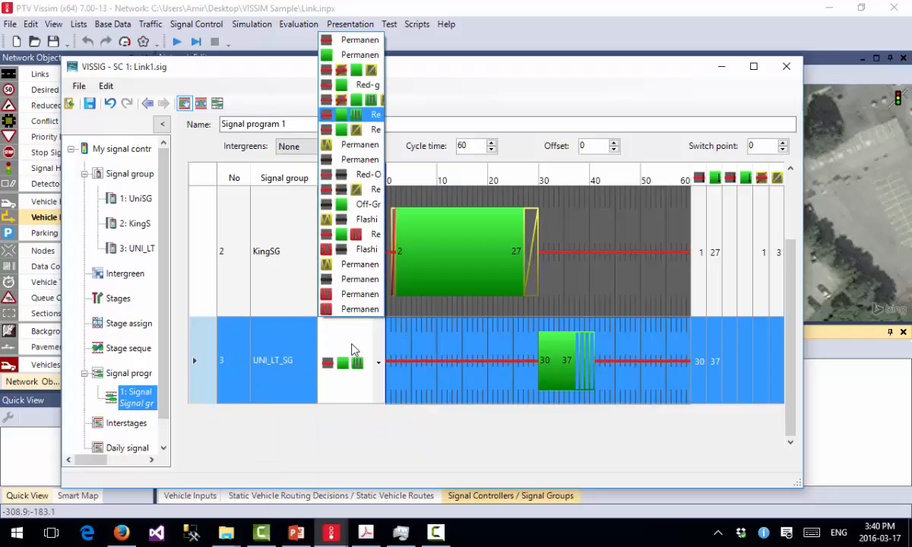
{"action": "left_click", "coordinate": [335, 55]}
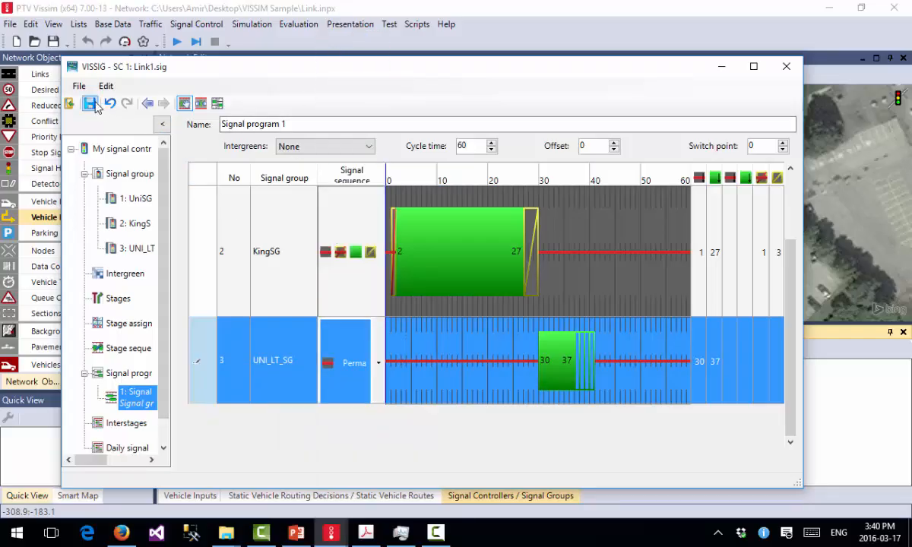
{"action": "left_click", "coordinate": [93, 105]}
{"action": "left_click", "coordinate": [786, 66]}
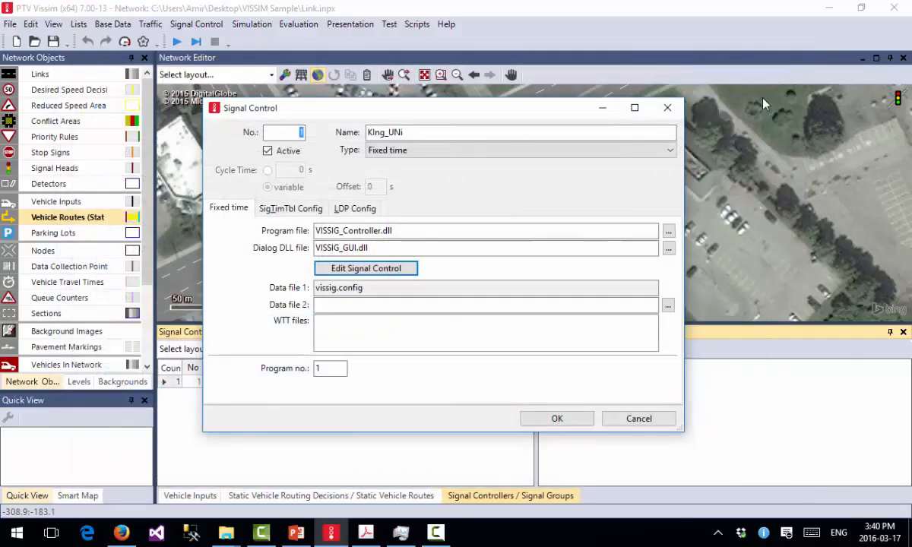
{"action": "left_click", "coordinate": [554, 418]}
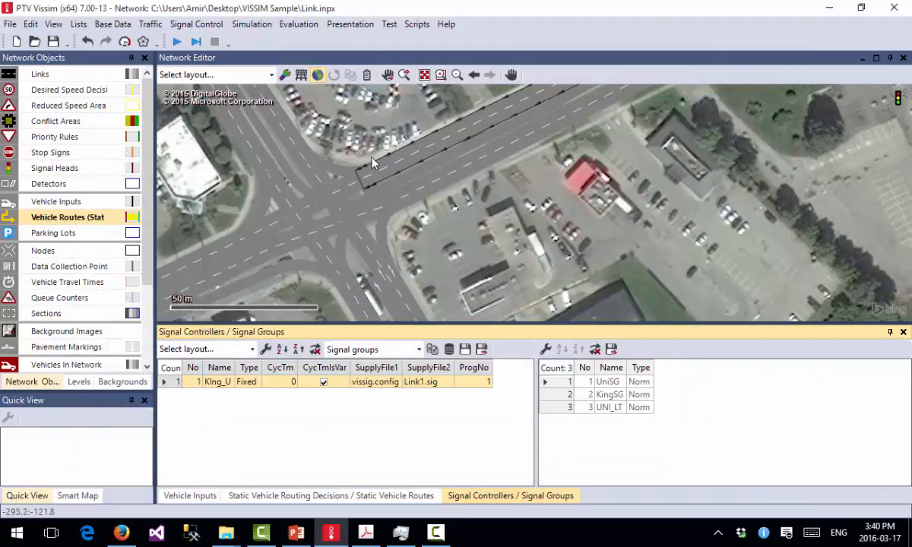
- Place circular signal heads on lanes 1 and 2 of link 10008 at about 5.2 m and 5.4 m, using controller 1 and signal group 1
{"action": "left_click_drag", "start_coordinate": [585, 249], "coordinate": [638, 252]}
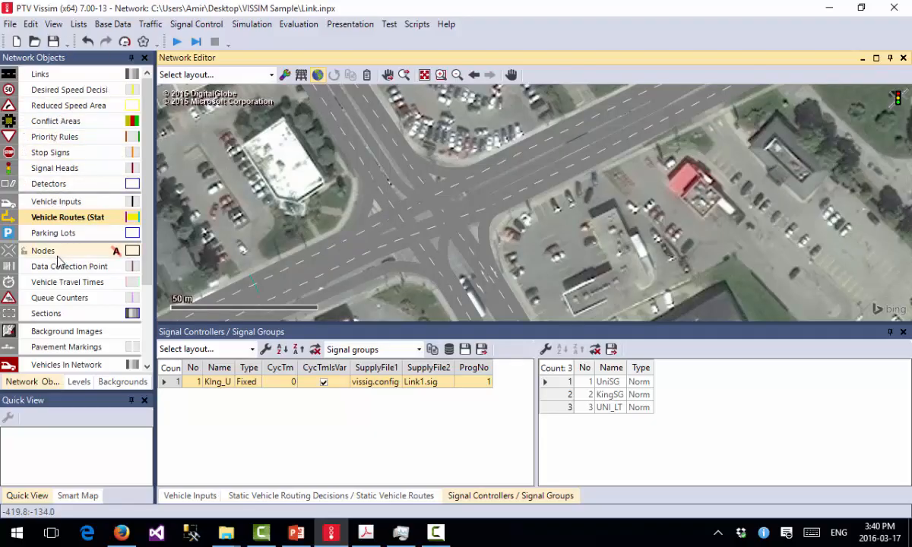
{"action": "scroll", "coordinate": [73, 270], "scroll_direction": "down", "scroll_amount": 2}
{"action": "scroll", "coordinate": [78, 277], "scroll_direction": "up", "scroll_amount": 2}
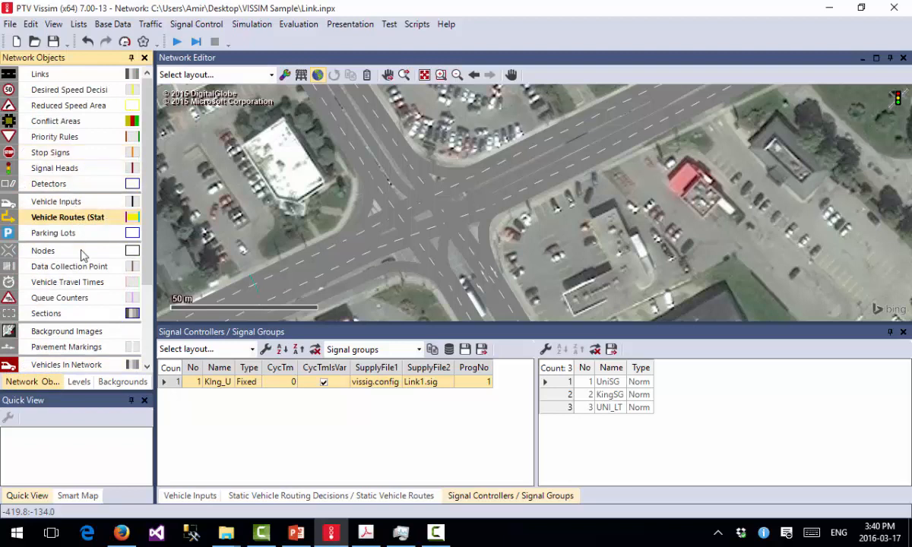
{"action": "left_click", "coordinate": [59, 168]}
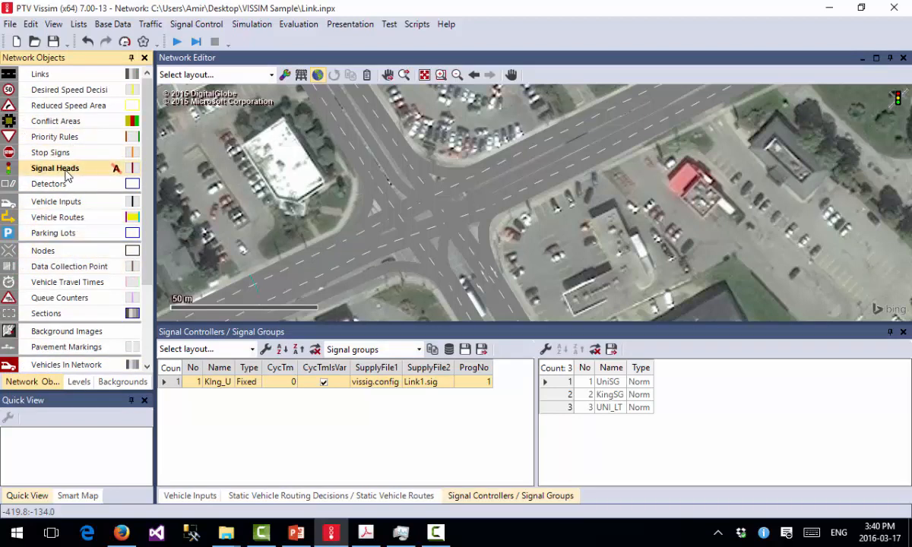
{"action": "scroll", "coordinate": [429, 171], "scroll_direction": "up", "scroll_amount": 4}
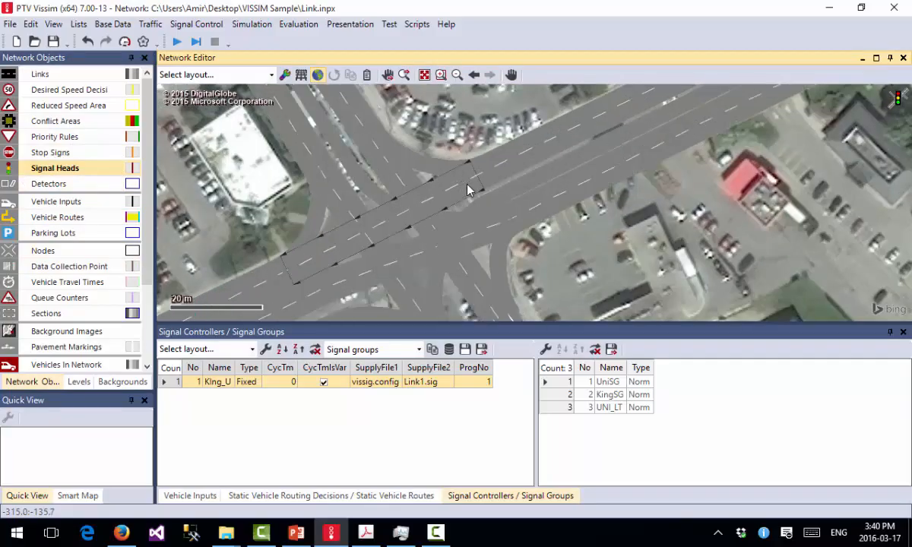
{"action": "scroll", "coordinate": [467, 176], "scroll_direction": "up", "scroll_amount": 1}
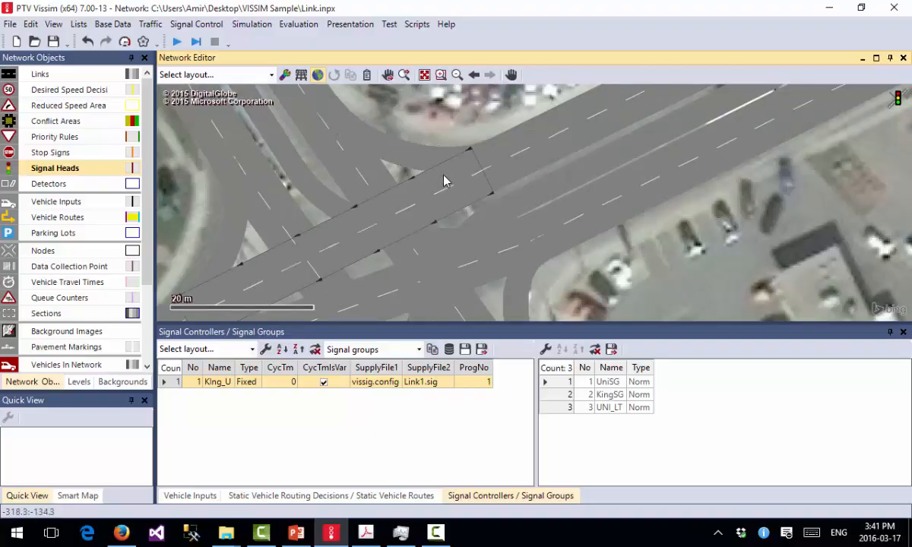
{"action": "right_click", "coordinate": [444, 177]}
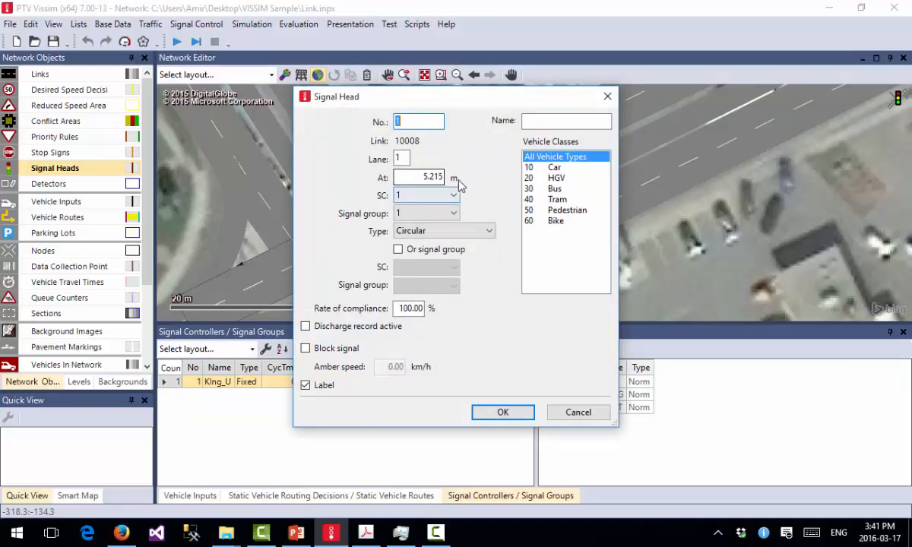
{"action": "left_click", "coordinate": [413, 199]}
{"action": "left_click", "coordinate": [413, 205]}
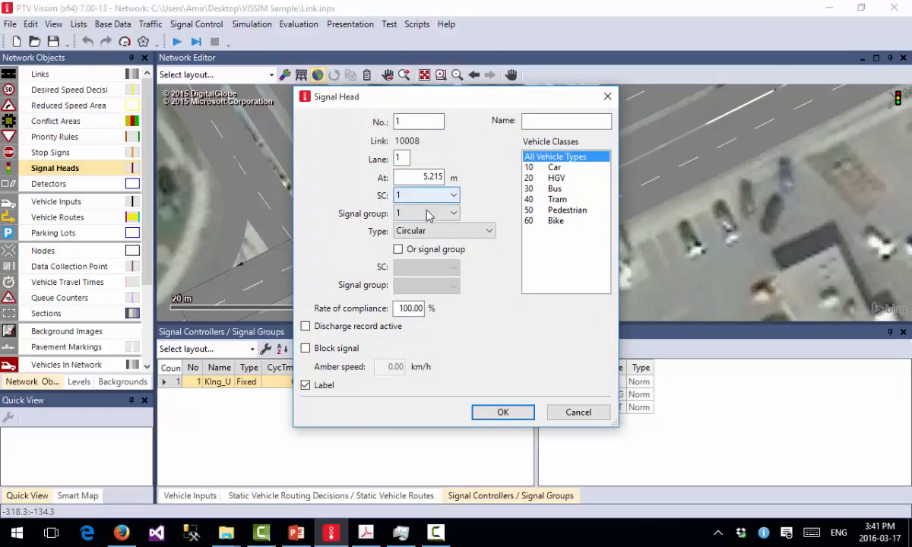
{"action": "left_click", "coordinate": [422, 214]}
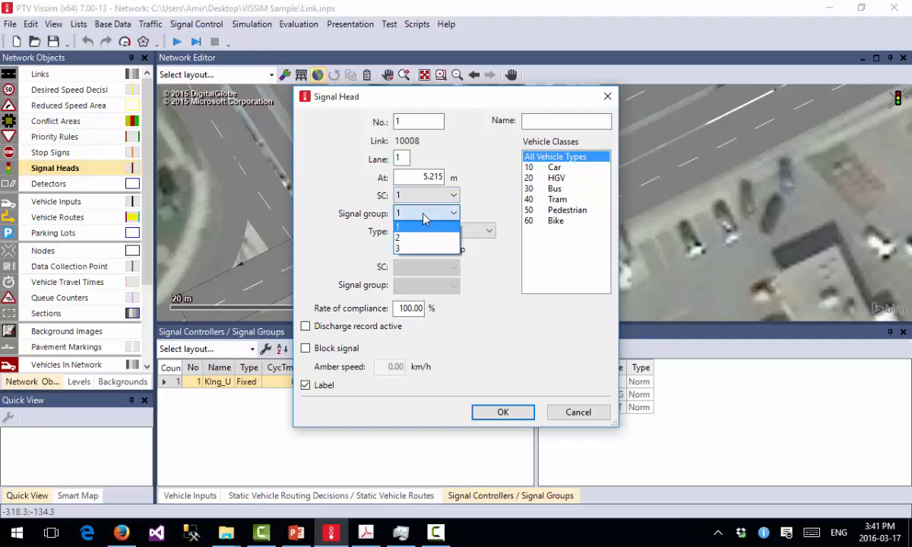
{"action": "left_click", "coordinate": [422, 227]}
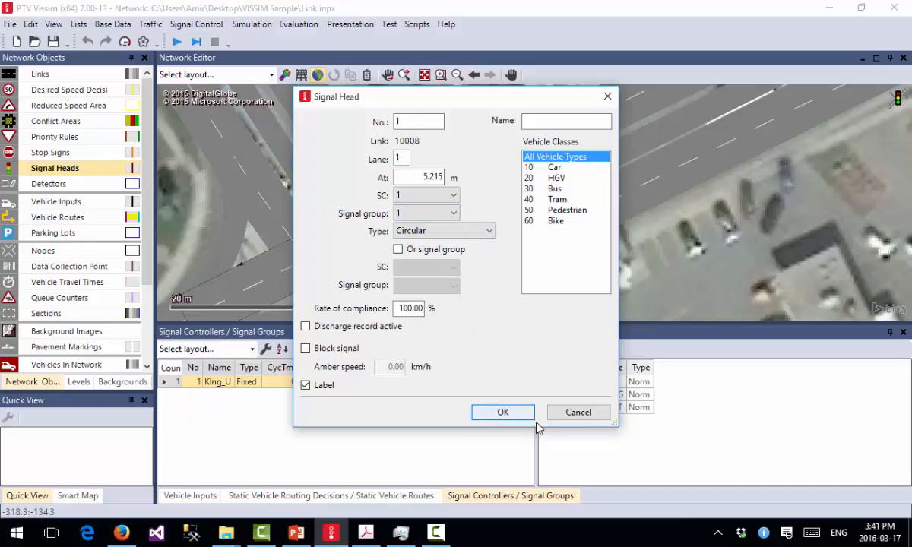
{"action": "left_click", "coordinate": [503, 412]}
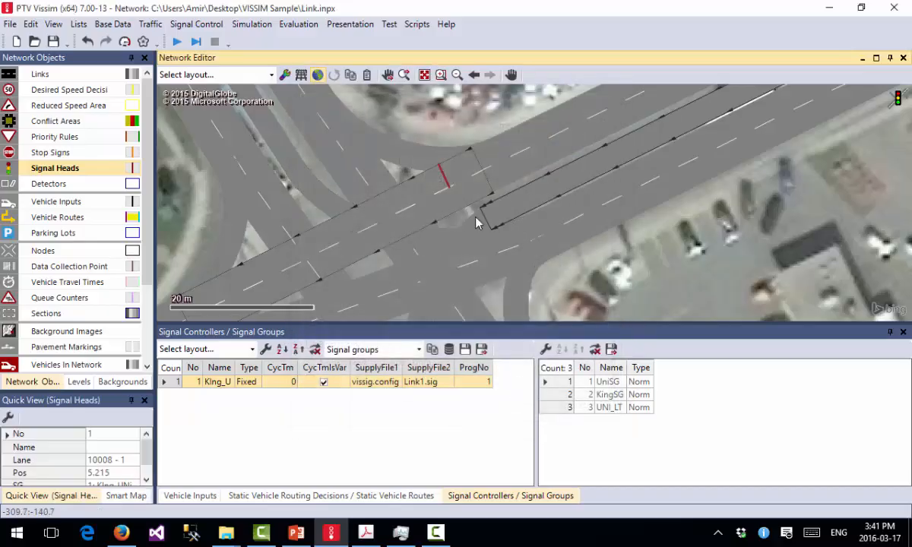
{"action": "right_click", "coordinate": [455, 199], "text": "ctrl"}
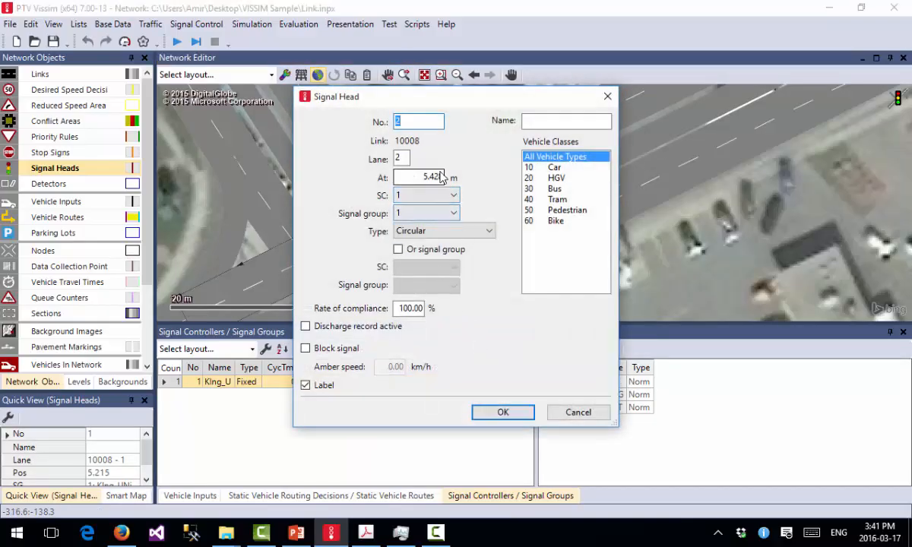
{"action": "left_click", "coordinate": [503, 411]}
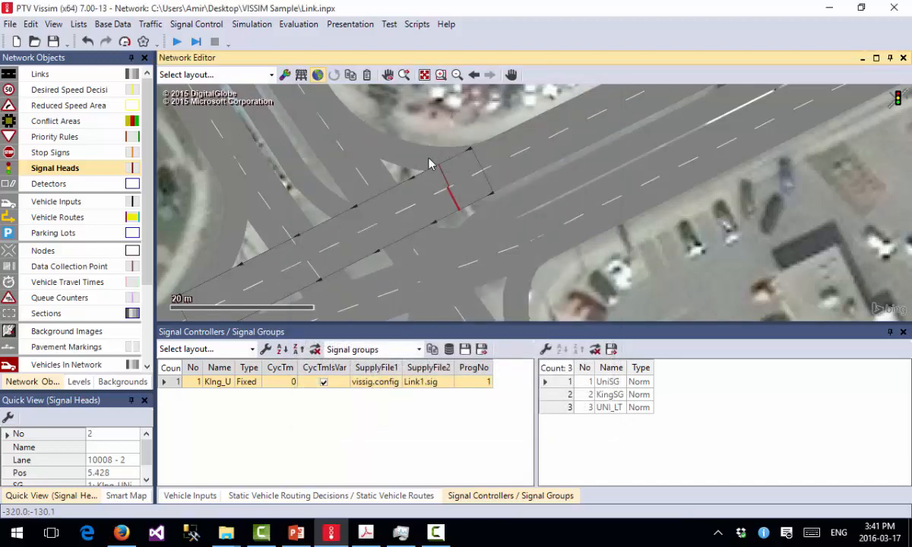
- Place a circular signal head on lane 2 of link 10007 at about 8.5 m, assigned to signal group 2
{"action": "left_click_drag", "start_coordinate": [589, 172], "coordinate": [580, 161]}
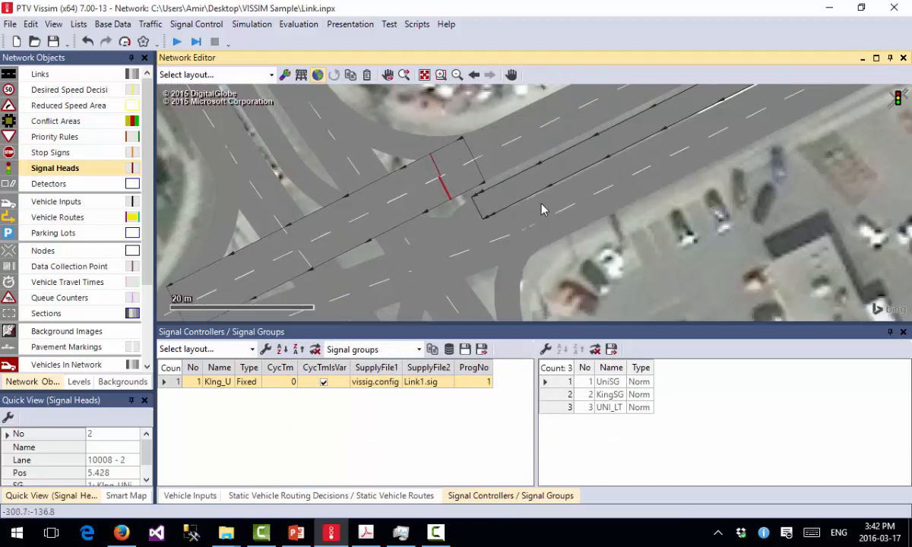
{"action": "left_click_drag", "start_coordinate": [490, 243], "coordinate": [533, 194]}
{"action": "scroll", "coordinate": [429, 210], "scroll_direction": "down", "scroll_amount": 3}
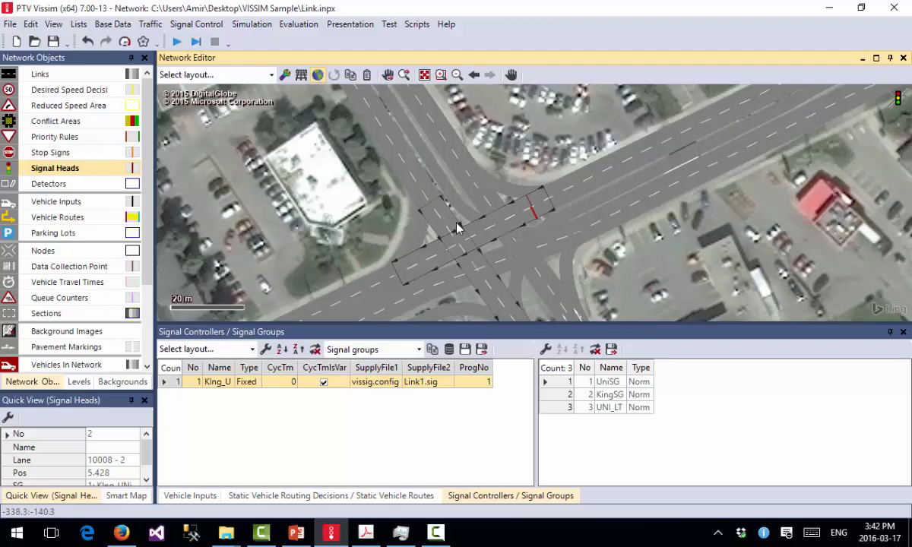
{"action": "right_click", "coordinate": [456, 226]}
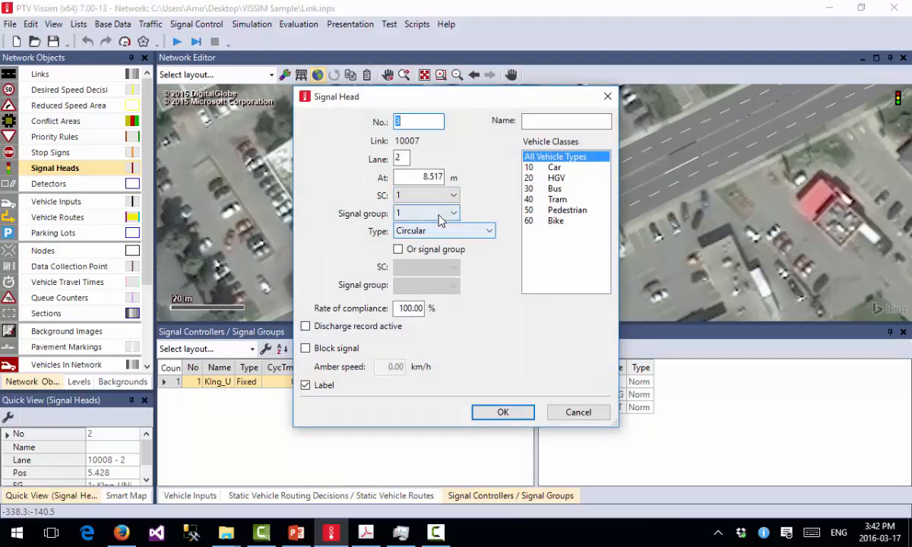
{"action": "left_click", "coordinate": [422, 214]}
{"action": "left_click", "coordinate": [425, 237]}
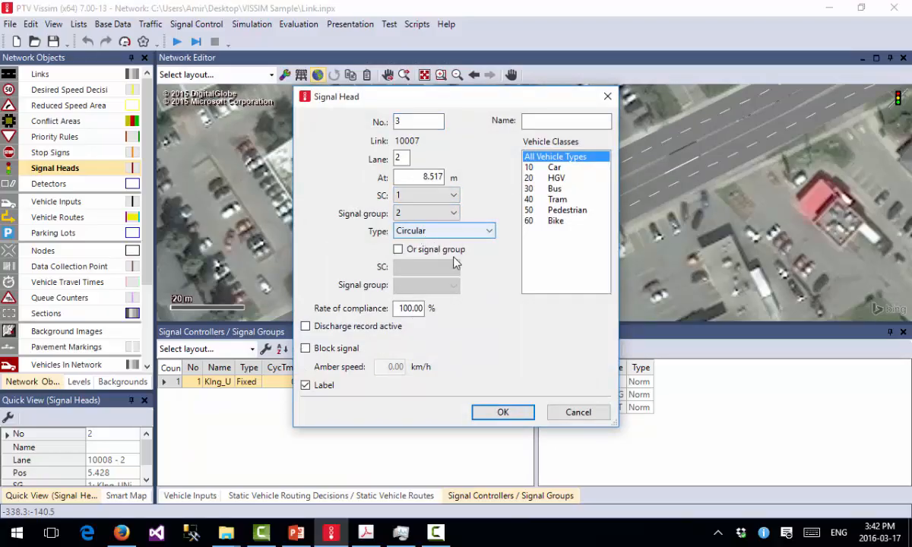
{"action": "left_click", "coordinate": [503, 414]}
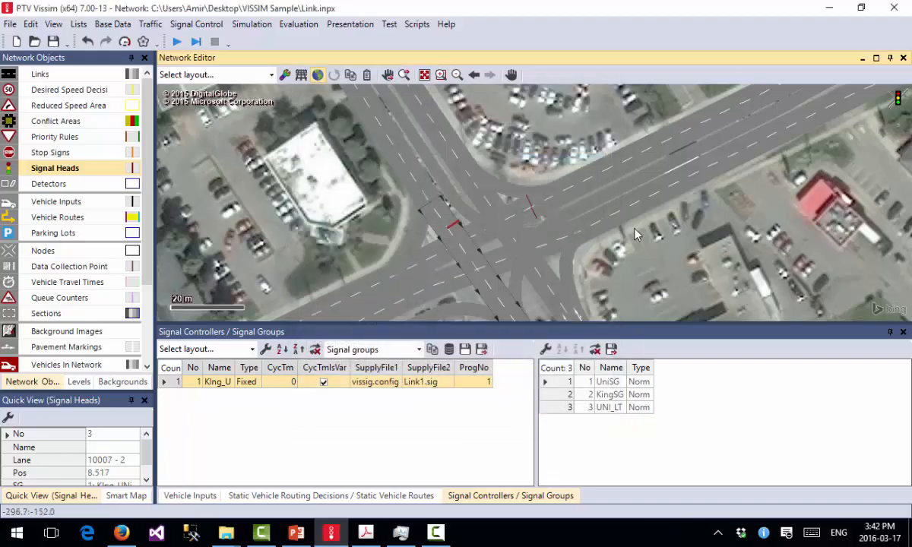
- Add a circular signal head on lane 1 of link 10007 at about 8.0 m, assigned to signal group 2
{"action": "right_click", "coordinate": [442, 215]}
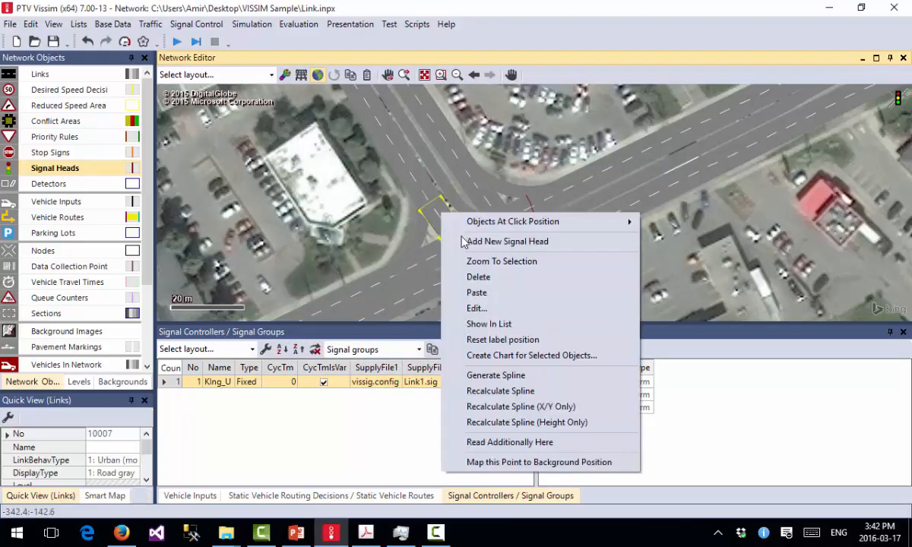
{"action": "left_click", "coordinate": [505, 241]}
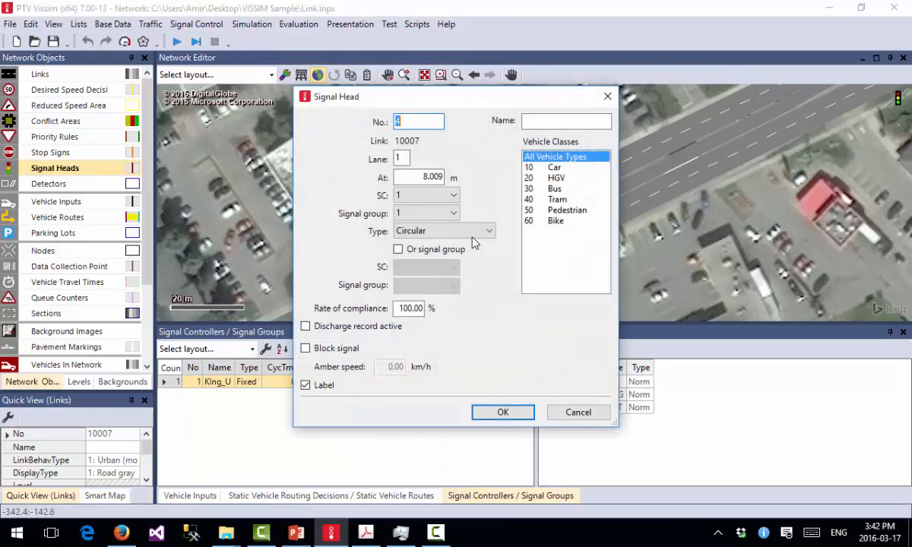
{"action": "left_click", "coordinate": [425, 213]}
{"action": "left_click", "coordinate": [415, 238]}
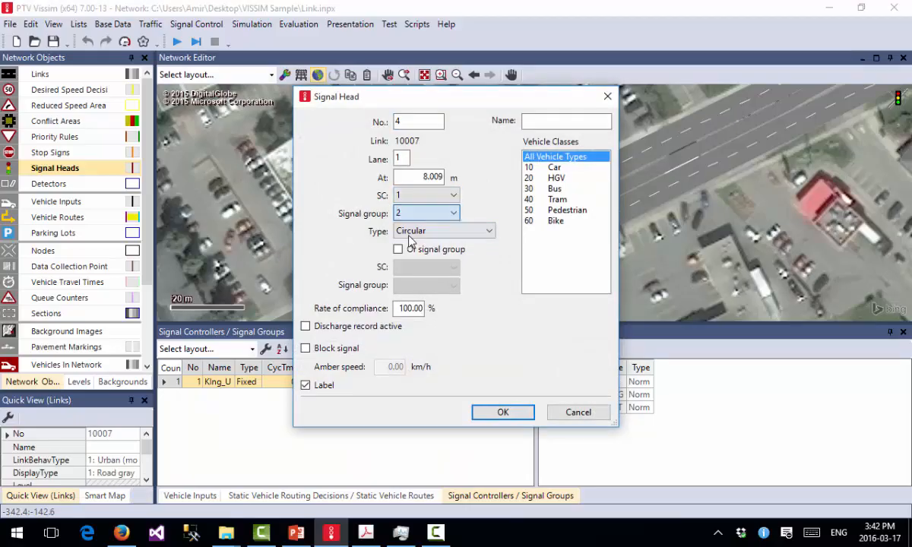
{"action": "left_click", "coordinate": [496, 414]}
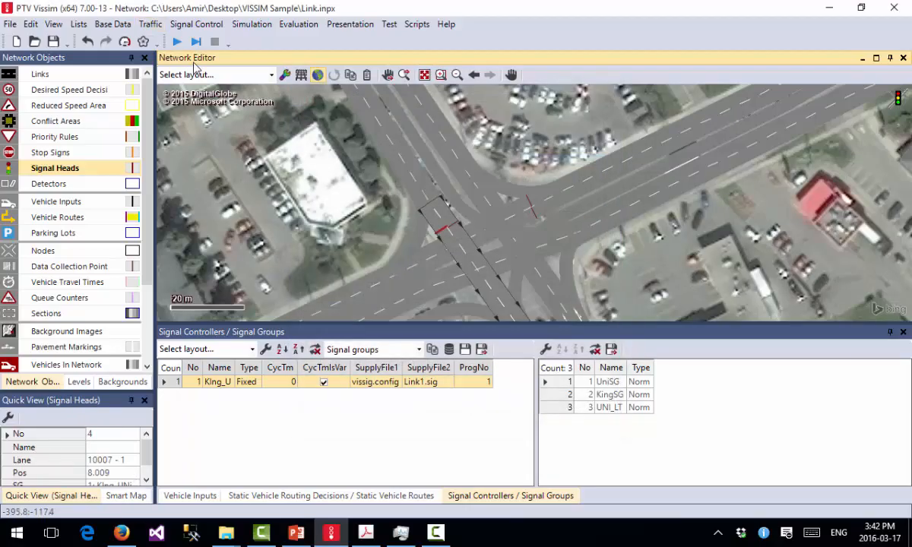
- Save the network, run the simulation to watch traffic at the signal heads in an enlarged network view, and stop it
{"action": "left_click", "coordinate": [176, 47]}
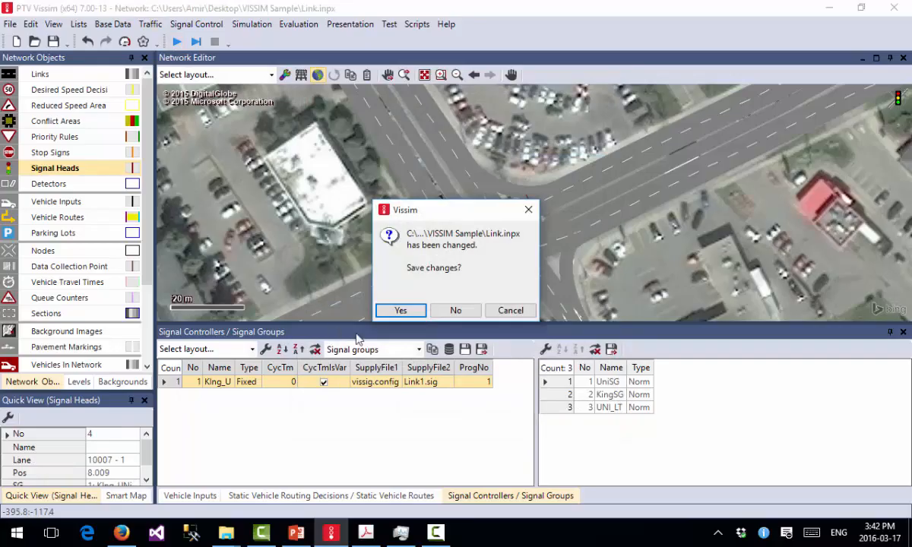
{"action": "left_click", "coordinate": [400, 310]}
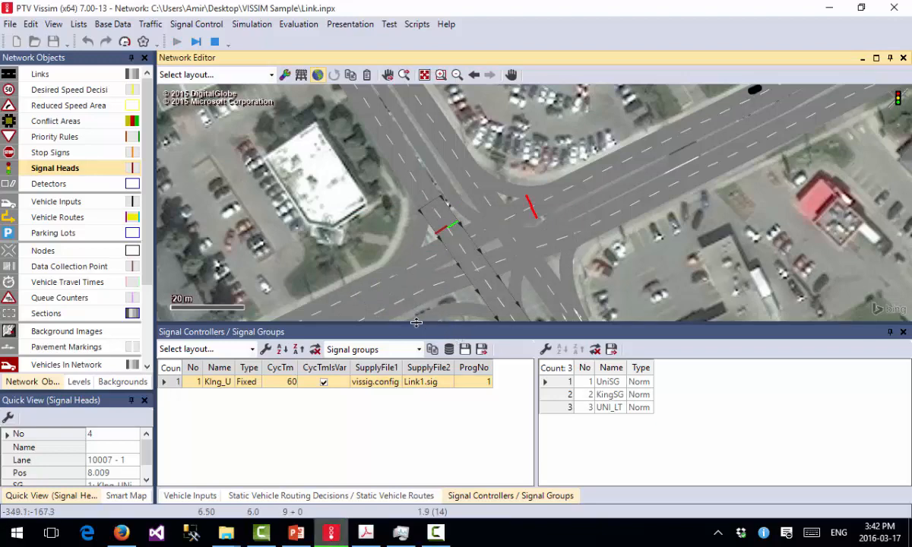
{"action": "left_click_drag", "start_coordinate": [416, 323], "coordinate": [417, 375]}
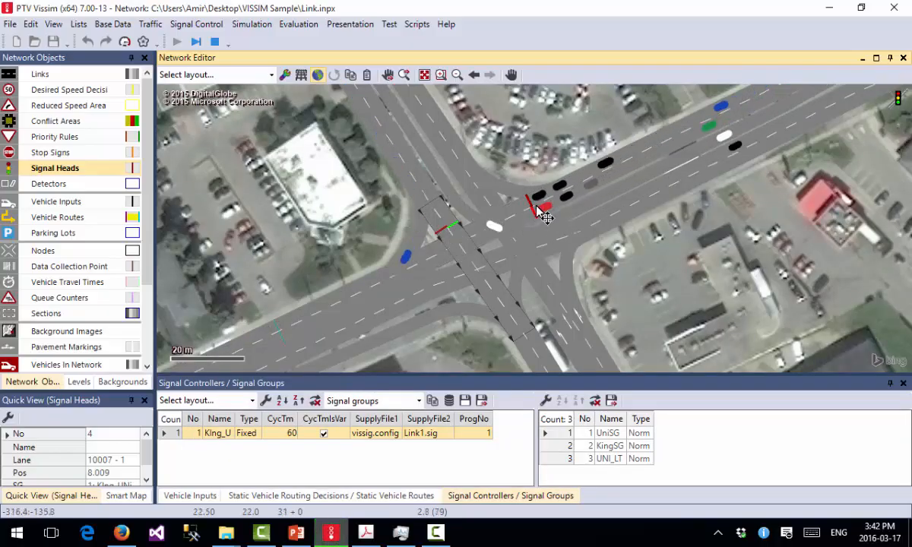
{"action": "left_click", "coordinate": [216, 42]}
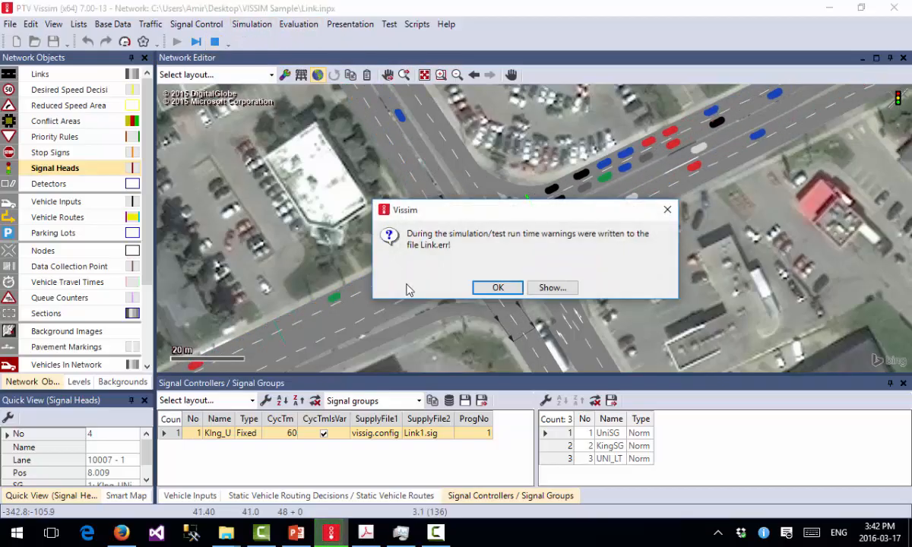
{"action": "left_click", "coordinate": [495, 292]}
- Place a signal head on the curved turning connector 10012 at about 9.7 m, assigned to signal group 2
{"action": "right_click", "coordinate": [480, 220]}
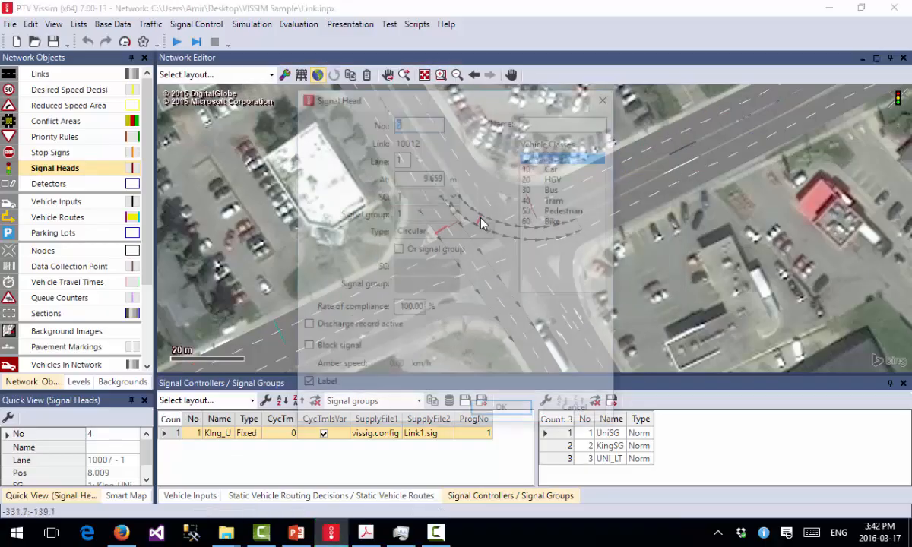
{"action": "left_click", "coordinate": [422, 214]}
{"action": "left_click", "coordinate": [421, 234]}
{"action": "left_click", "coordinate": [502, 413]}
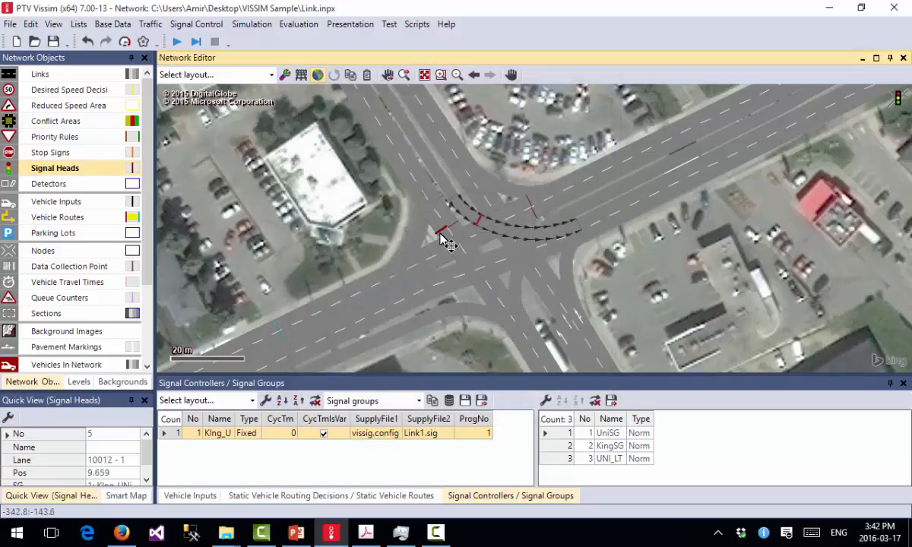
- Check the signal group settings of both signal heads on link 10007, selecting group 2 for the lane 1 head
{"action": "double_click", "coordinate": [443, 236]}
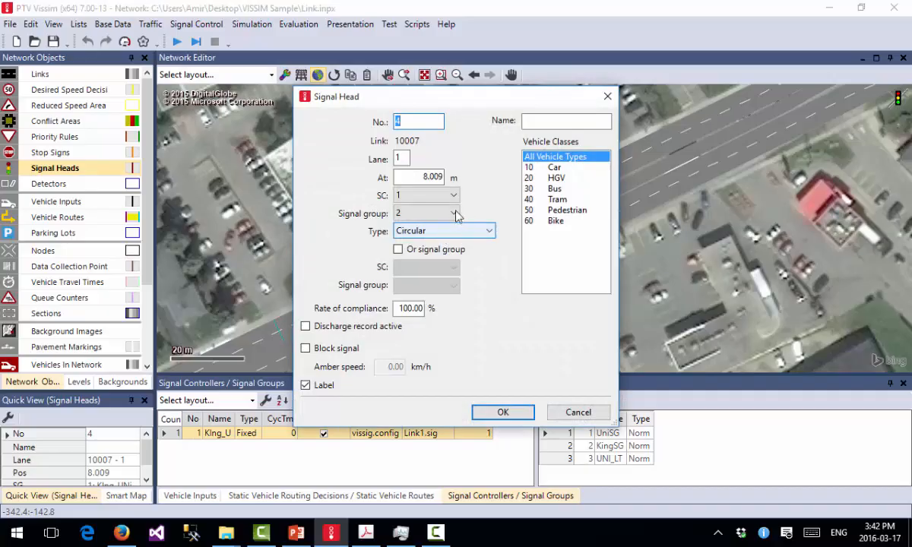
{"action": "left_click", "coordinate": [451, 215]}
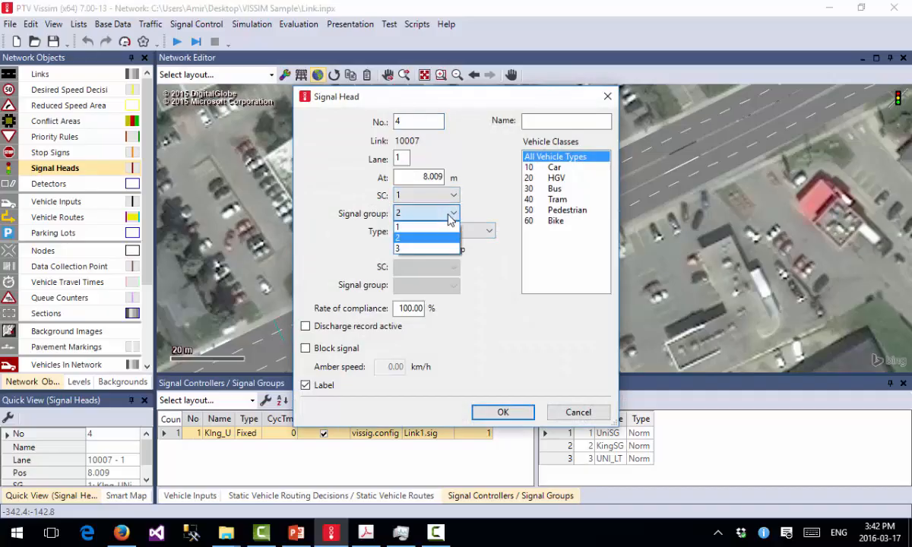
{"action": "left_click", "coordinate": [414, 237]}
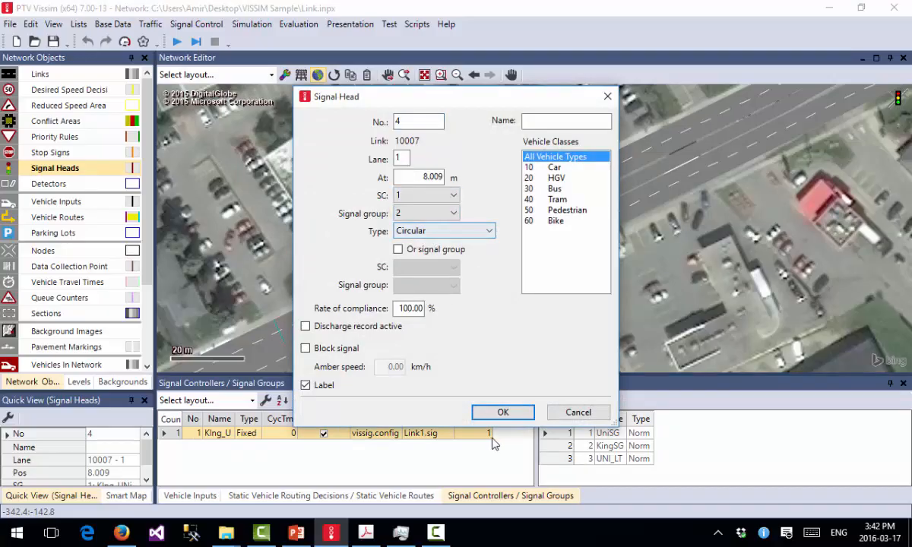
{"action": "left_click", "coordinate": [501, 412]}
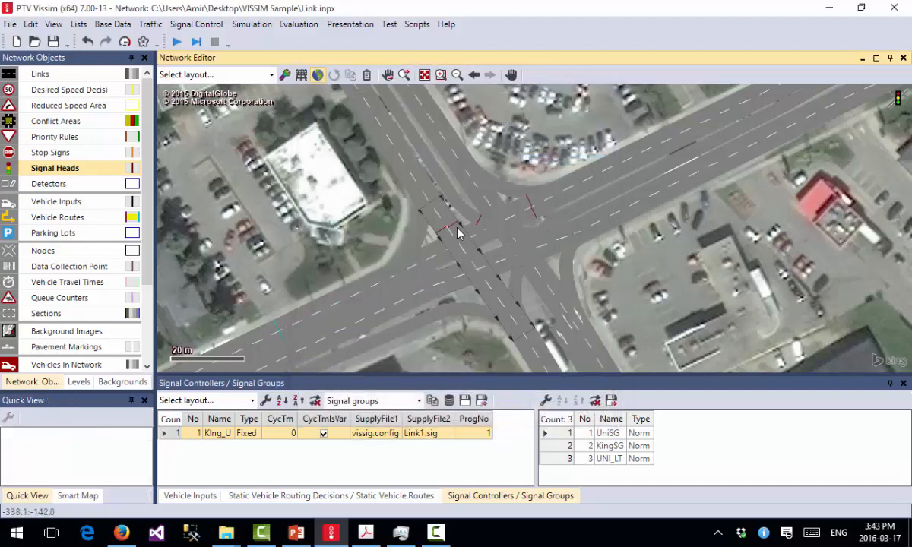
{"action": "right_click", "coordinate": [458, 233]}
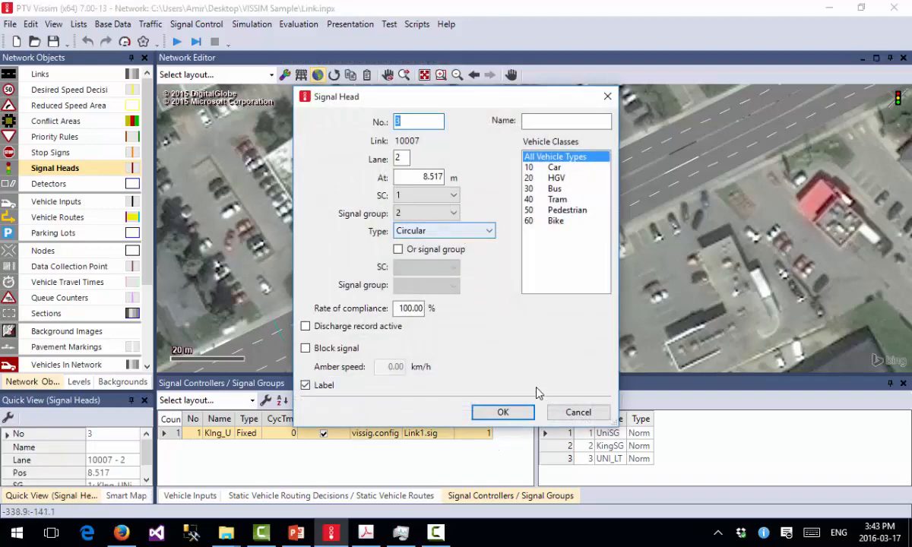
{"action": "left_click", "coordinate": [502, 412]}
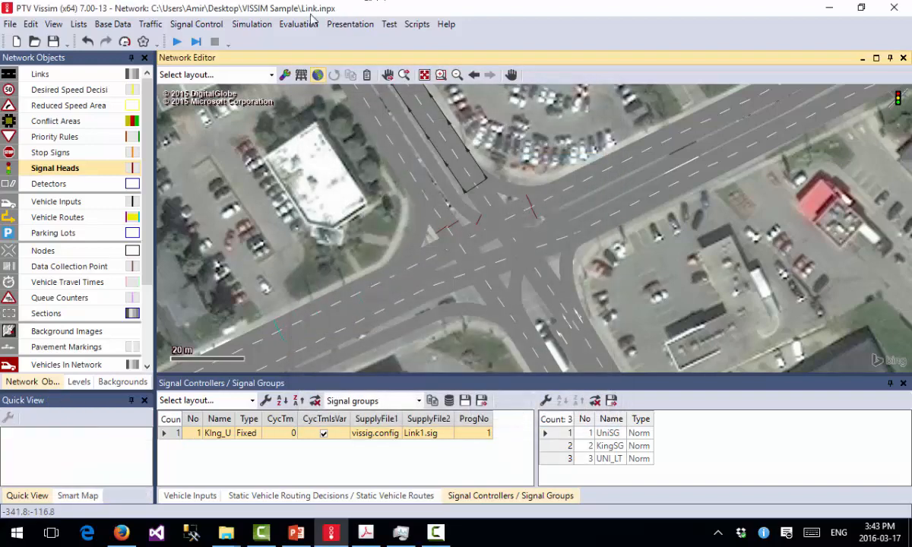
- Save the network and rerun the simulation to check the signals including the turning connector's head
{"action": "left_click", "coordinate": [177, 41]}
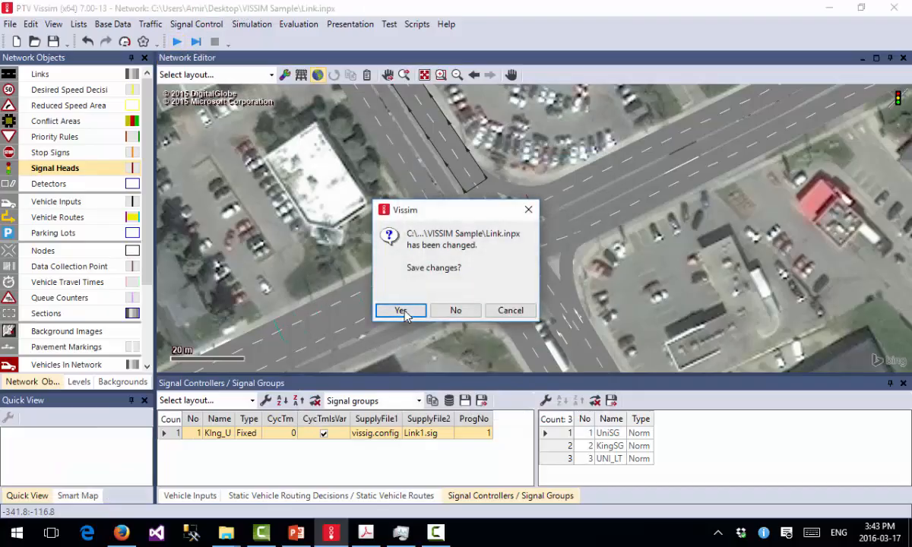
{"action": "left_click", "coordinate": [404, 313]}
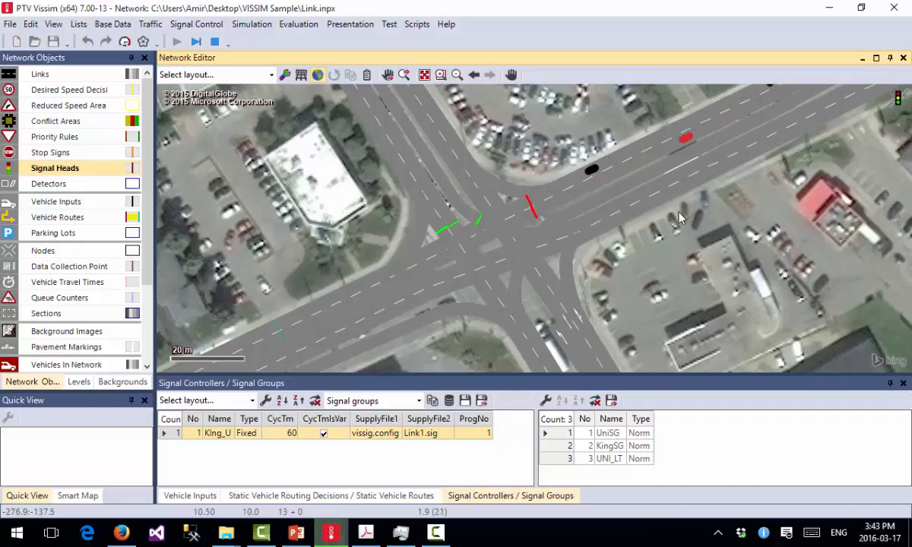
- Watch traffic across the whole intersection in the running simulation and stop the run
{"action": "scroll", "coordinate": [684, 255], "scroll_direction": "down", "scroll_amount": 2}
{"action": "left_click_drag", "start_coordinate": [744, 259], "coordinate": [644, 258]}
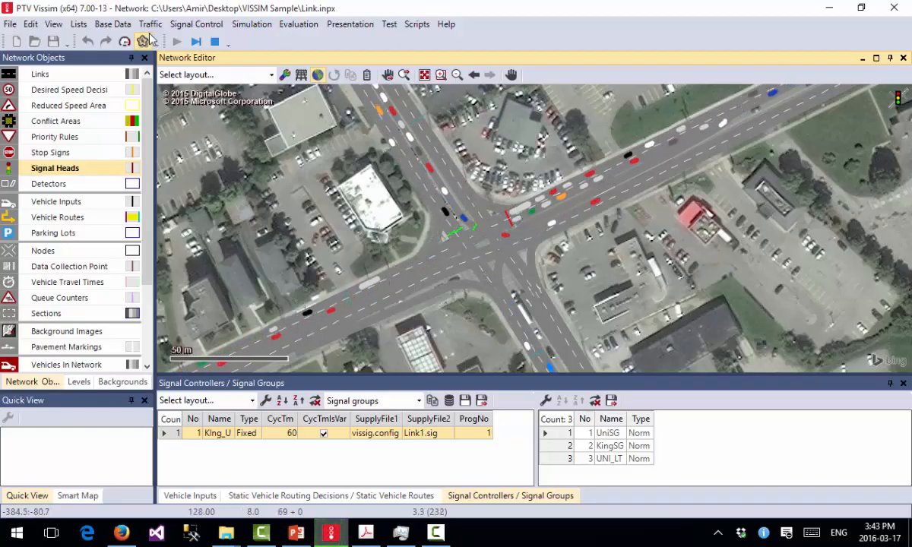
{"action": "left_click", "coordinate": [214, 41]}
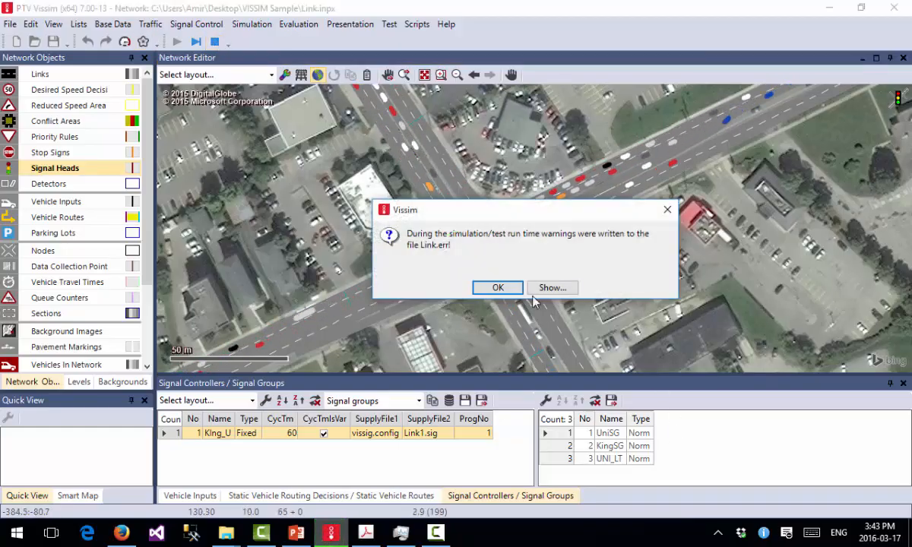
{"action": "left_click", "coordinate": [497, 287]}
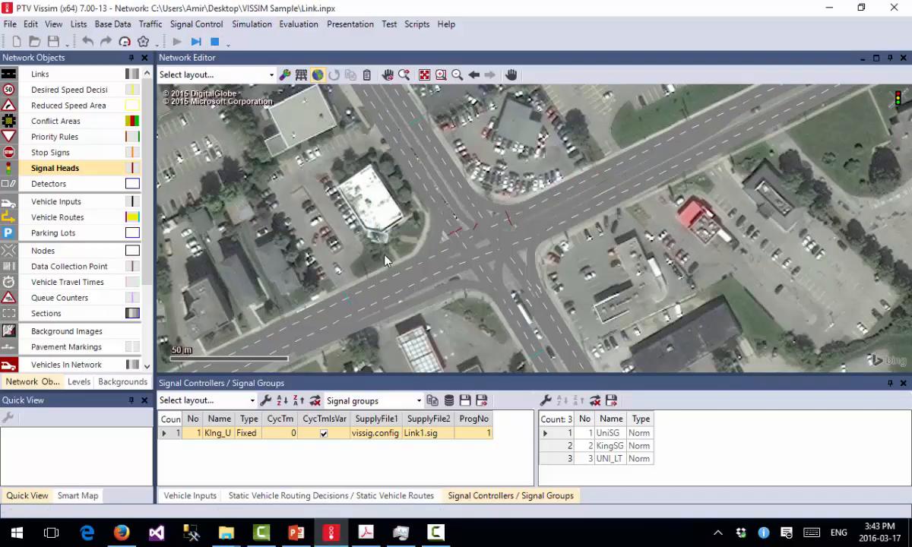
- Add a priority rule with its stop line on turning connector 10010 at about 7.8 m and conflict marker on connector 10008 lane 1 at about 36.1 m
{"action": "left_click", "coordinate": [74, 123]}
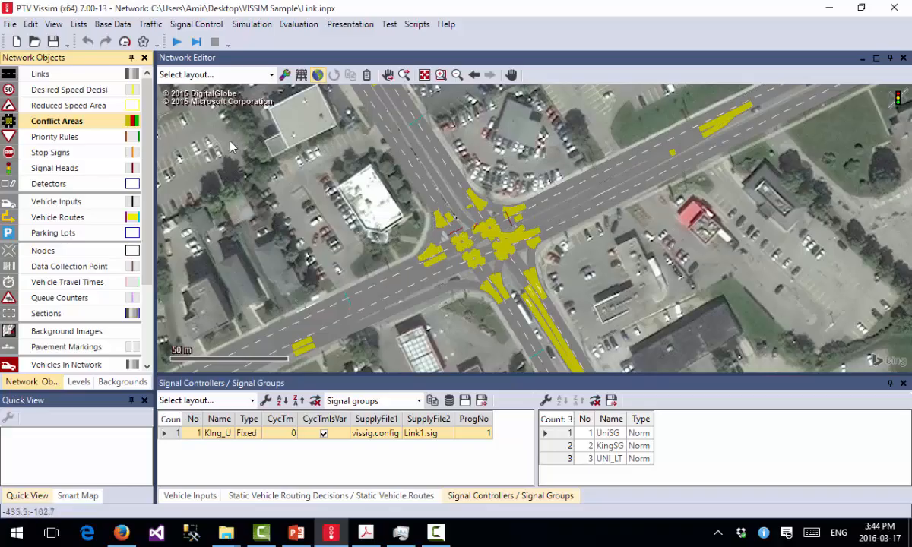
{"action": "left_click", "coordinate": [61, 141]}
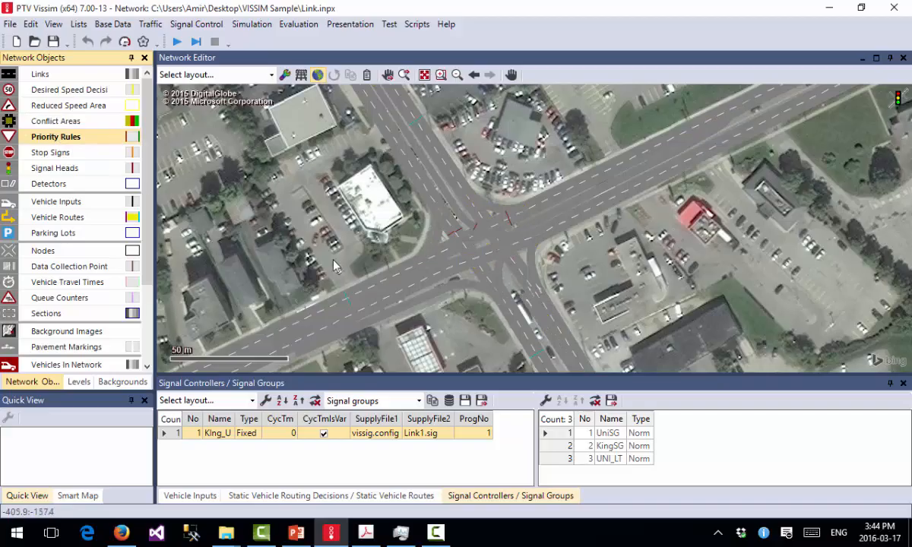
{"action": "scroll", "coordinate": [464, 234], "scroll_direction": "up", "scroll_amount": 3}
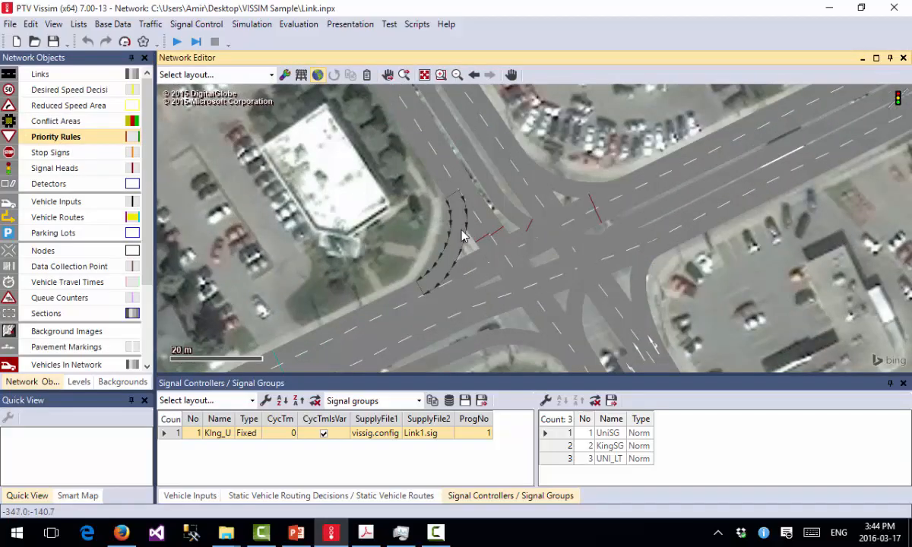
{"action": "right_click", "coordinate": [461, 237]}
{"action": "left_click", "coordinate": [505, 241]}
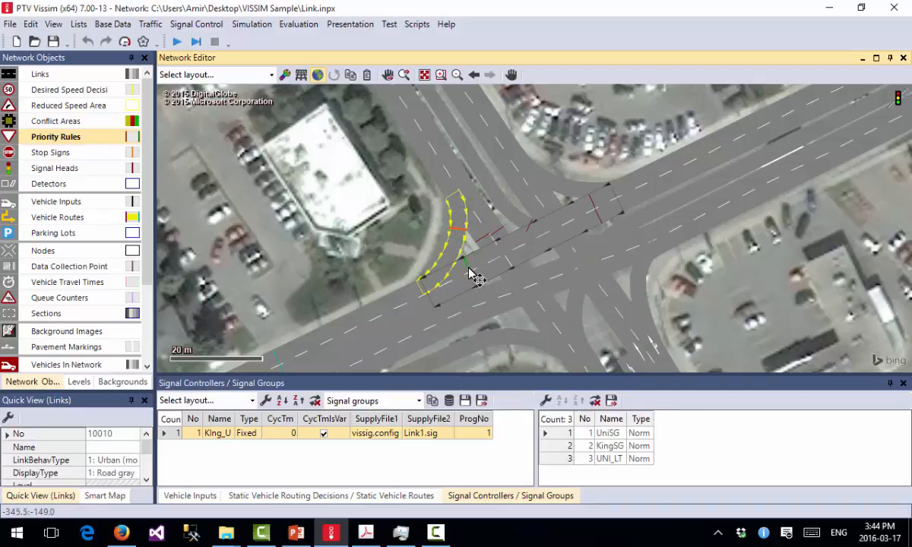
{"action": "left_click", "coordinate": [471, 275]}
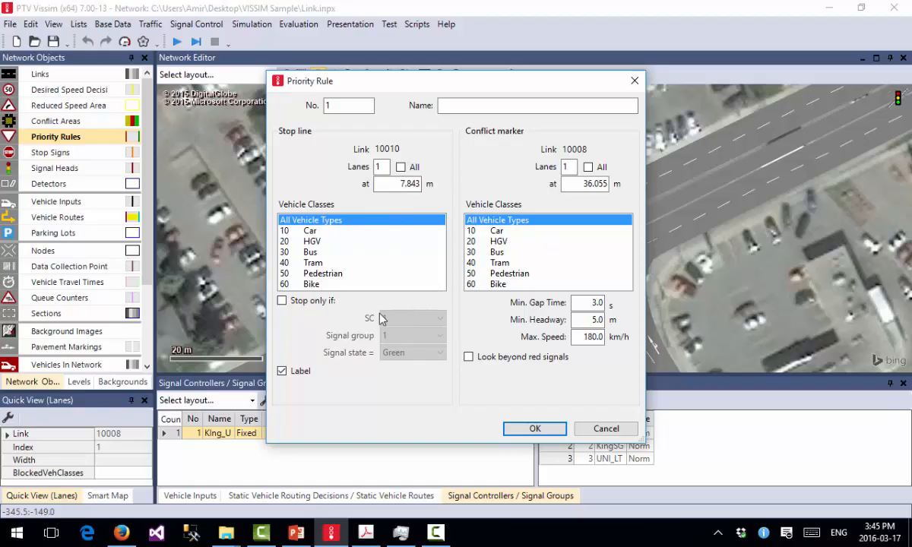
- Restrict the priority rule's stop condition to signal controller 1, signal group 1, state Green, and accept the rule
{"action": "left_click", "coordinate": [304, 301]}
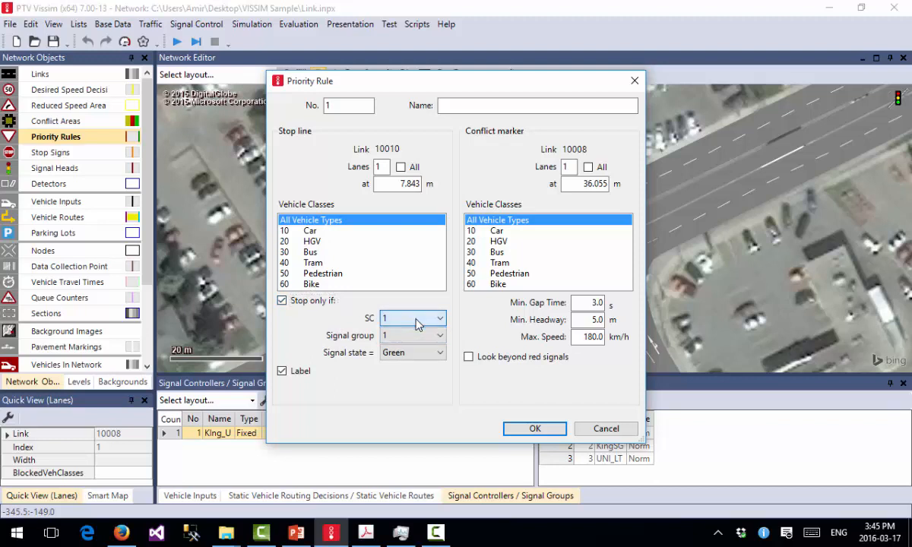
{"action": "left_click", "coordinate": [430, 337]}
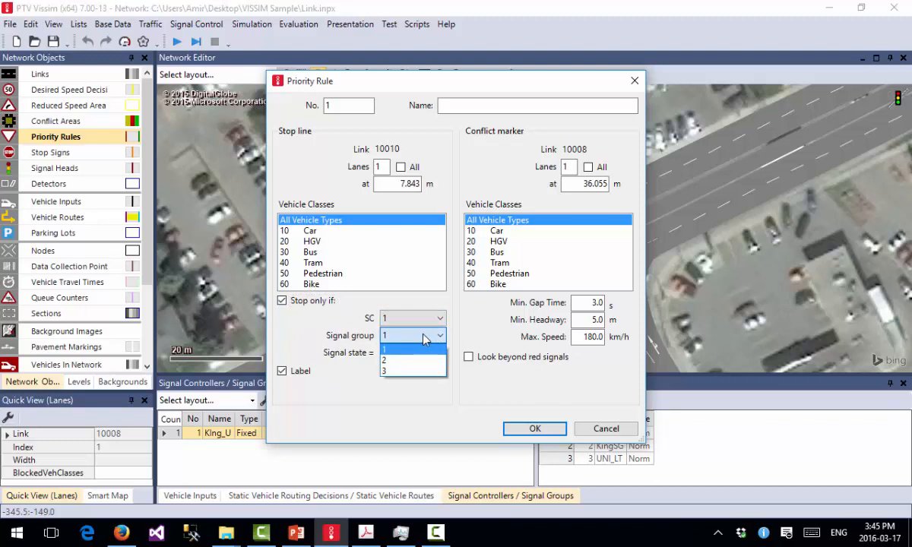
{"action": "left_click", "coordinate": [404, 320]}
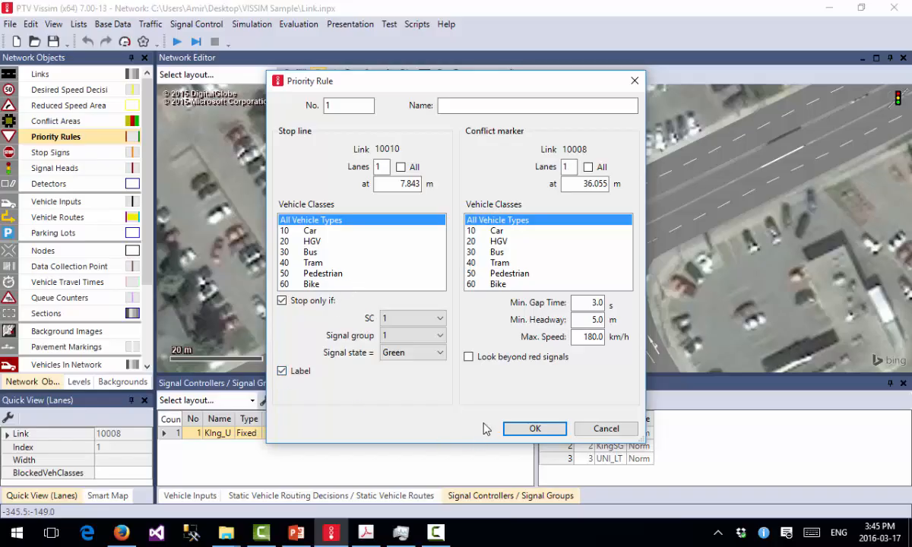
{"action": "left_click", "coordinate": [534, 430]}
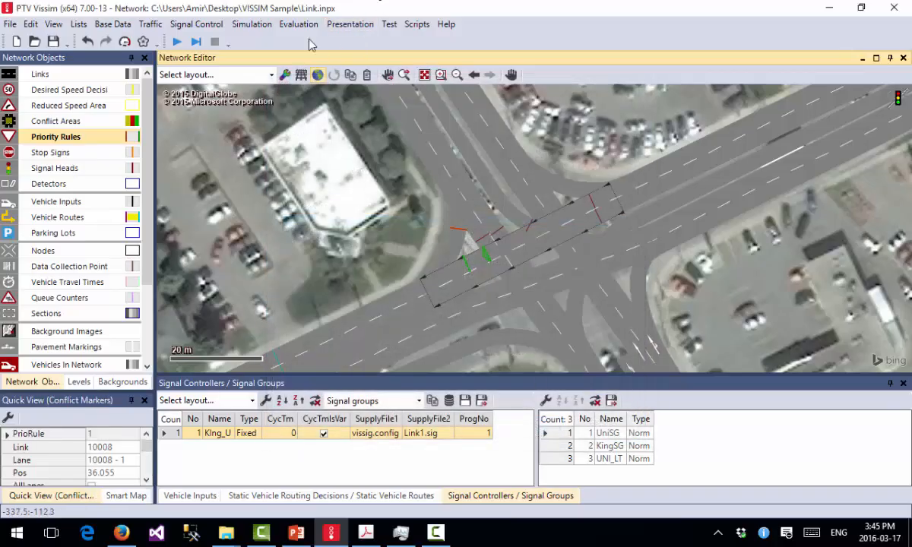
- Save the network and run the simulation to check how turning vehicles obey the priority rule
{"action": "left_click", "coordinate": [176, 41]}
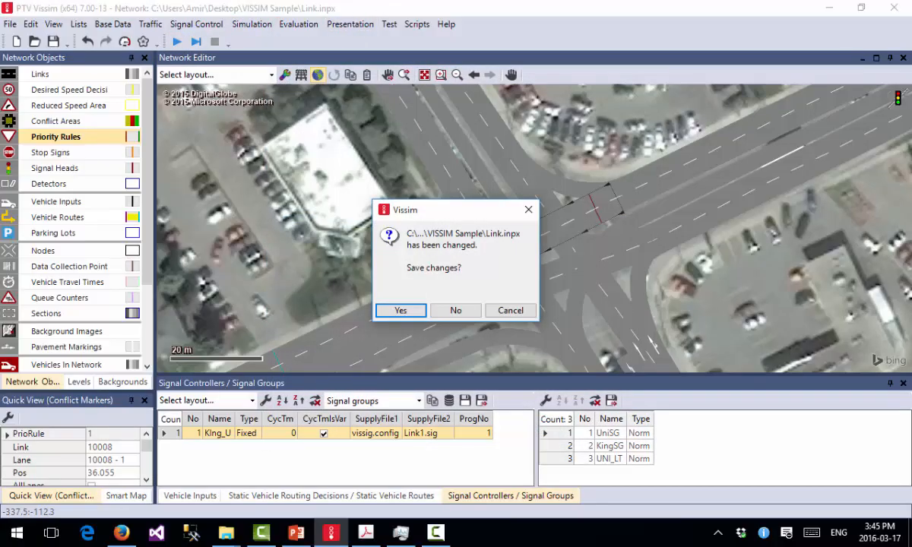
{"action": "left_click", "coordinate": [399, 310]}
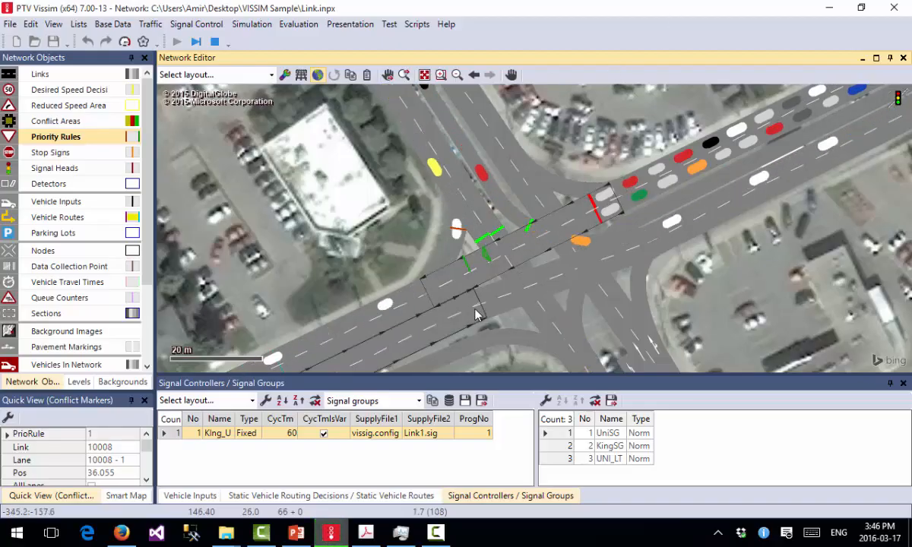
- Try to move the priority rule's stop line farther along connector 10010 while the simulation is running
{"action": "left_click", "coordinate": [461, 244]}
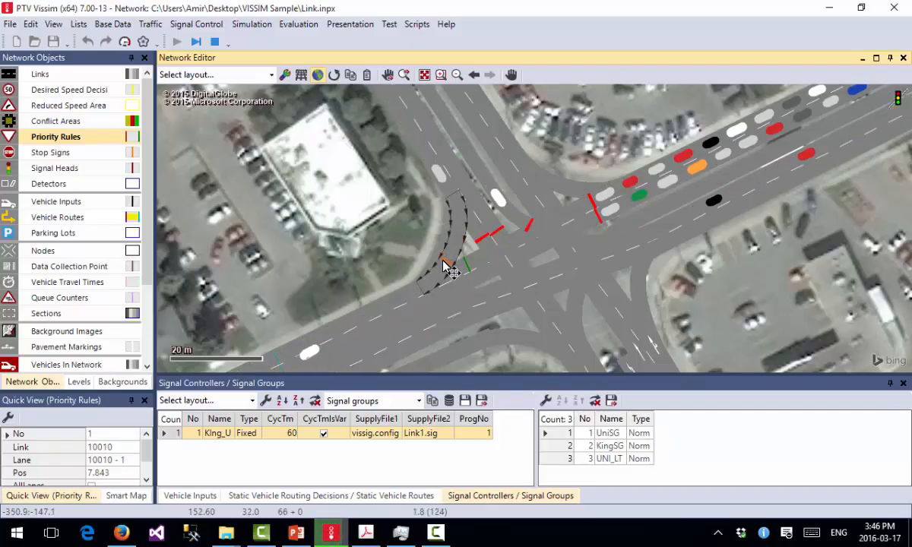
{"action": "left_click_drag", "start_coordinate": [449, 274], "coordinate": [455, 267]}
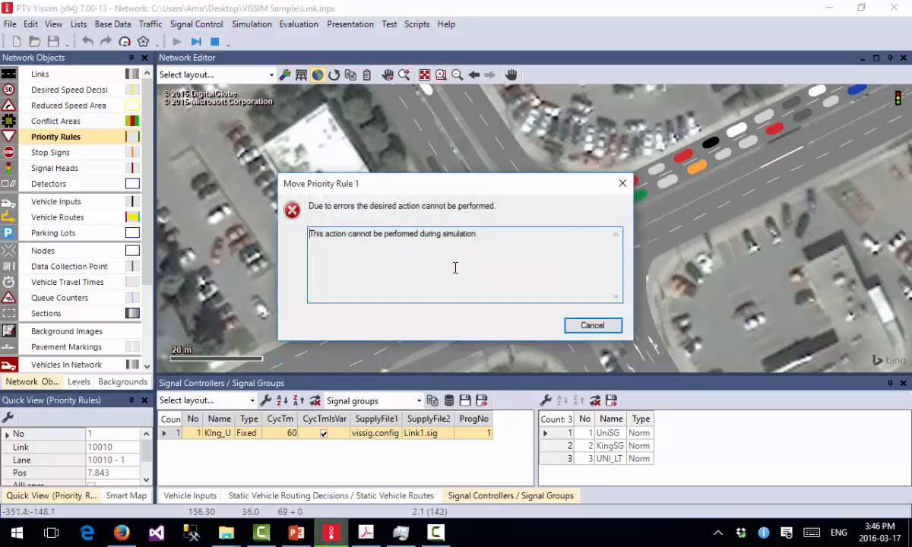
{"action": "left_click", "coordinate": [585, 328]}
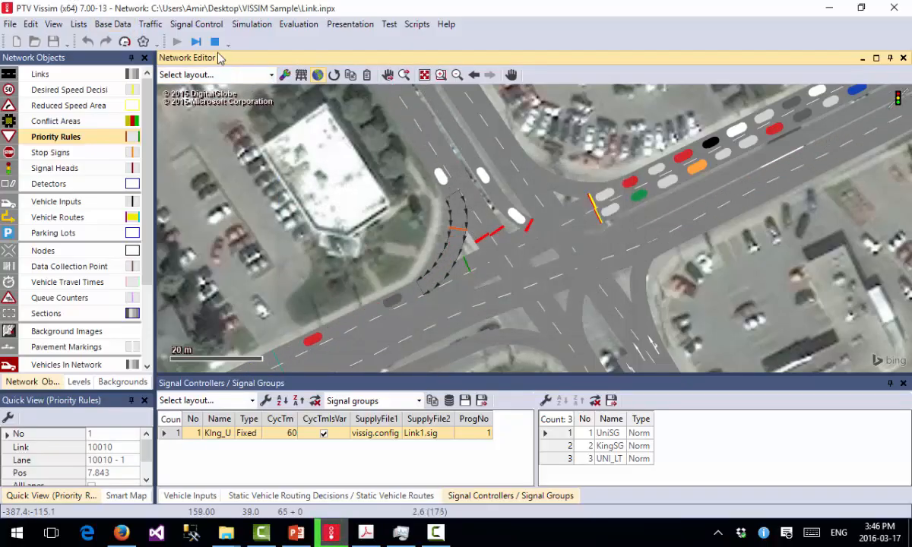
- Stop the simulation and move the priority rule's stop line to about 15.1 m and its conflict marker to about 38.6 m
{"action": "left_click", "coordinate": [214, 42]}
{"action": "left_click", "coordinate": [494, 287]}
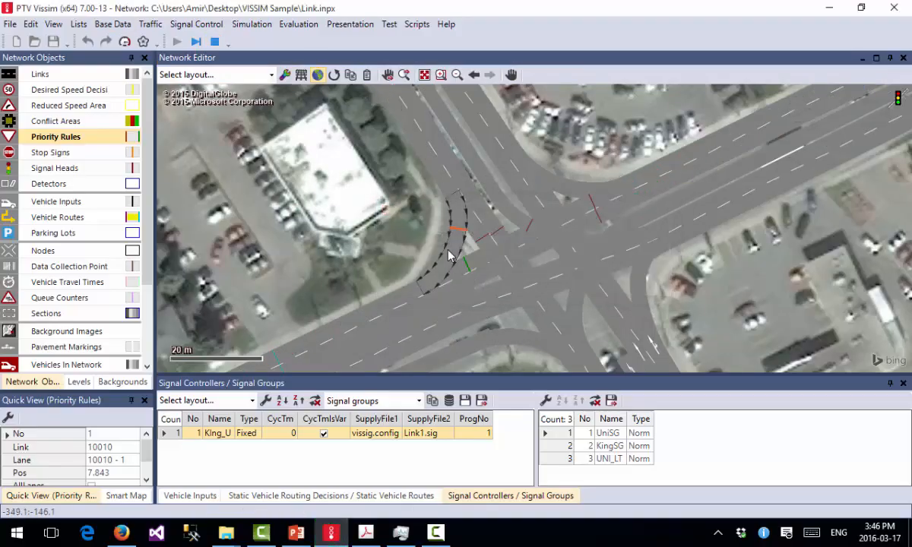
{"action": "mouse_move", "coordinate": [456, 240]}
{"action": "left_mouse_down"}
{"action": "mouse_move", "coordinate": [456, 260]}
{"action": "mouse_move", "coordinate": [469, 274]}
{"action": "mouse_move", "coordinate": [455, 269]}
{"action": "left_mouse_up"}
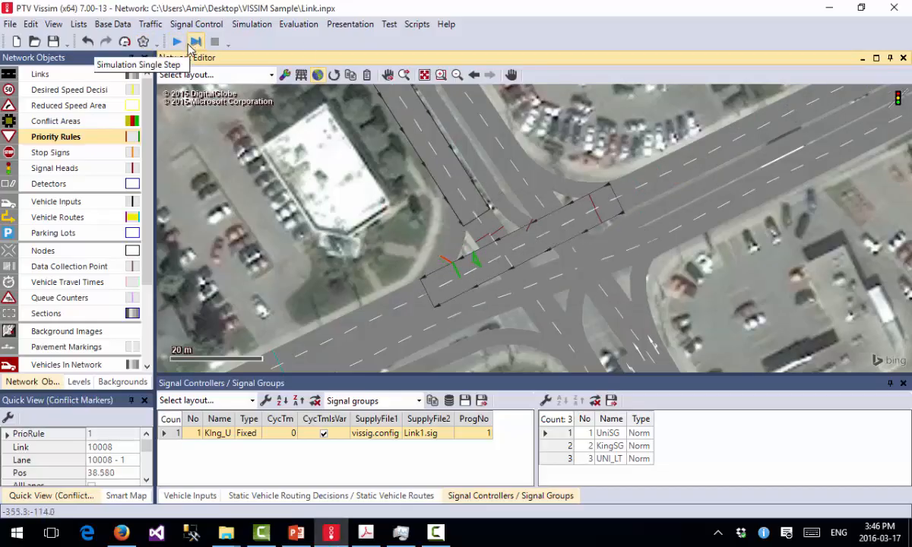
- Save the network, rerun the simulation to check the repositioned priority rule, and stop it
{"action": "left_click", "coordinate": [180, 43]}
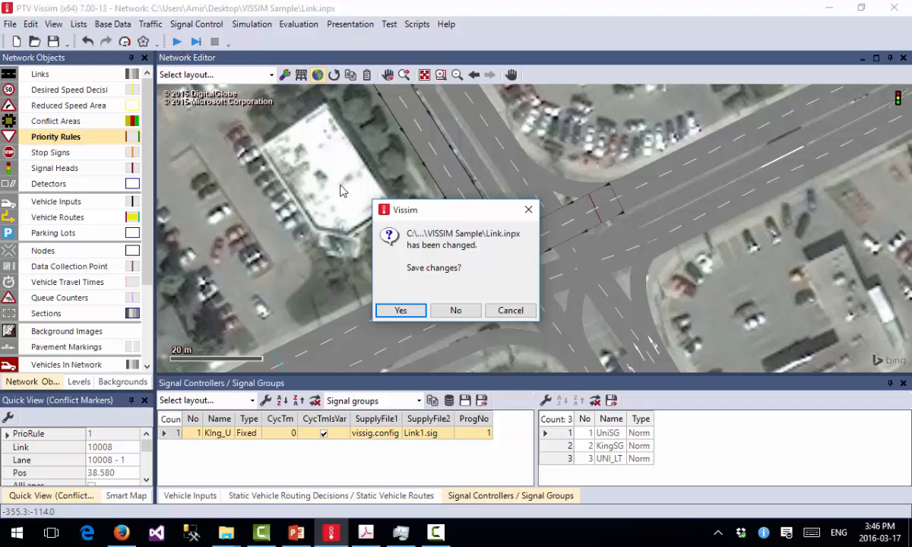
{"action": "left_click", "coordinate": [403, 310]}
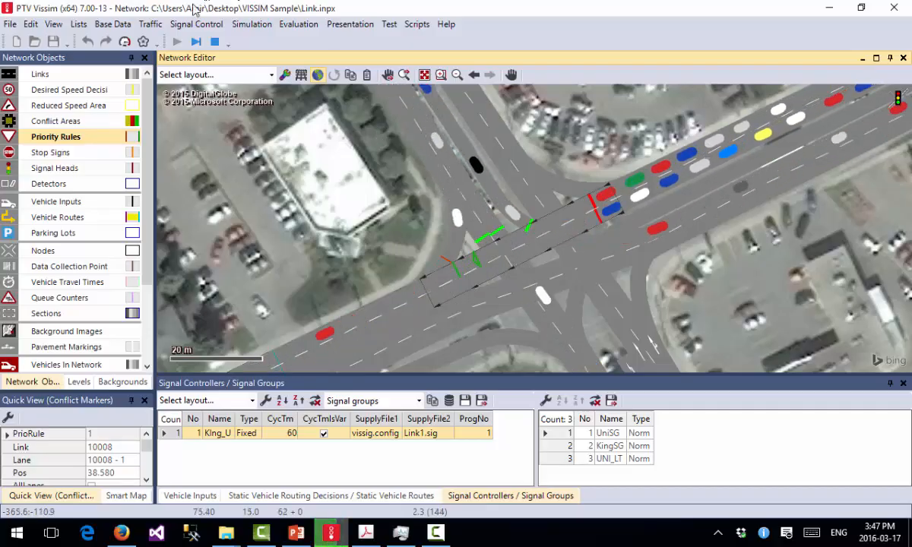
{"action": "left_click", "coordinate": [214, 43]}
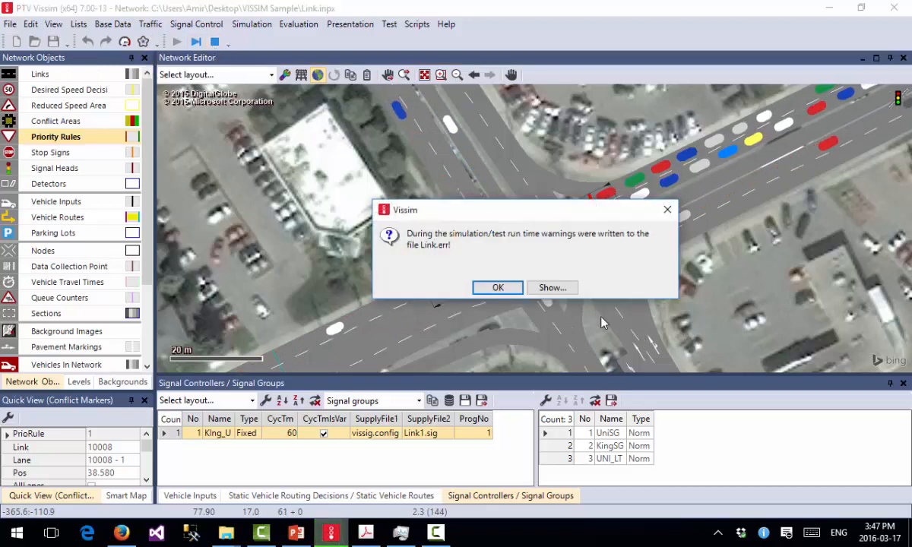
{"action": "left_click", "coordinate": [497, 288]}
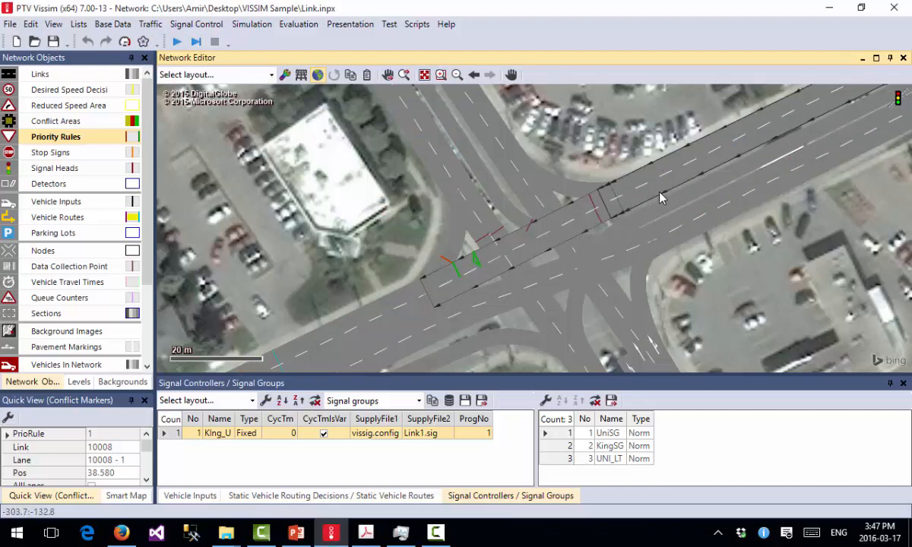
{"action": "scroll", "coordinate": [600, 180], "scroll_direction": "down", "scroll_amount": 2}
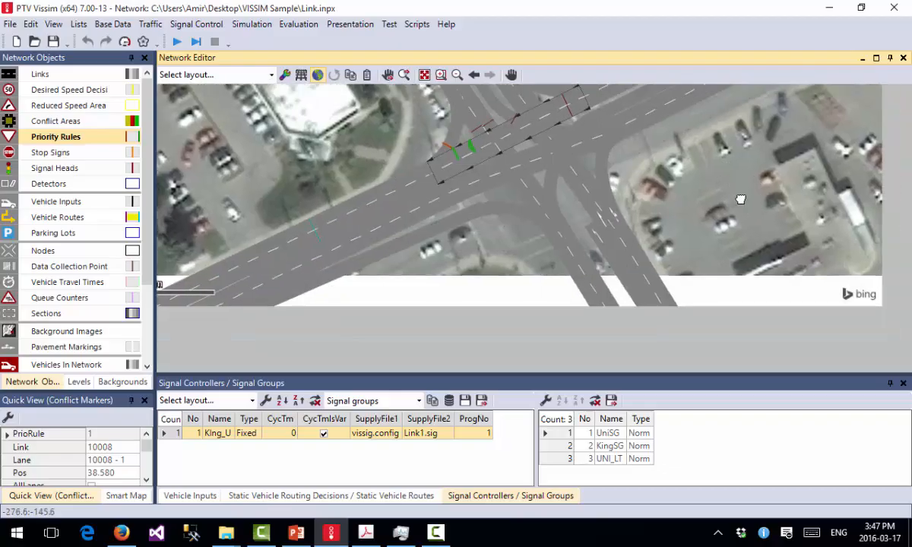
{"action": "left_click_drag", "start_coordinate": [741, 199], "coordinate": [728, 174]}
{"action": "scroll", "coordinate": [663, 201], "scroll_direction": "down", "scroll_amount": 1}
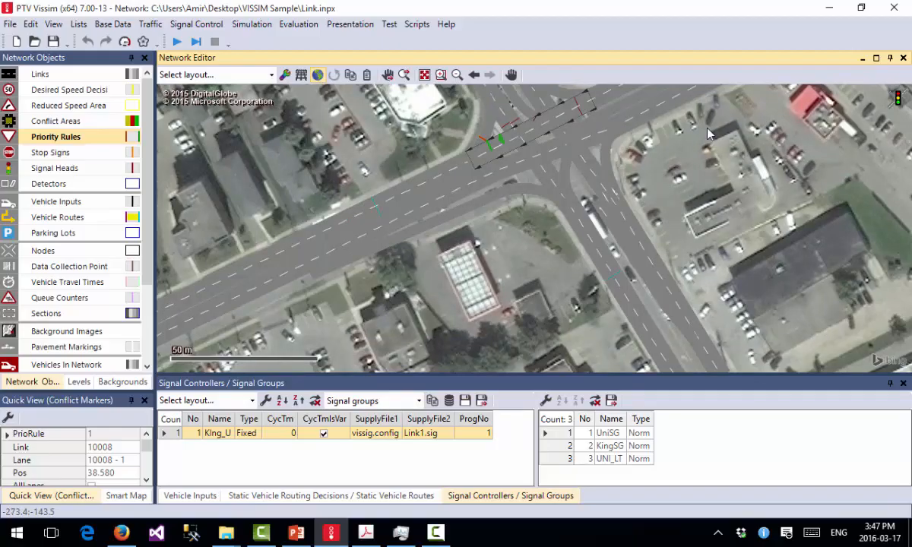
{"action": "left_click_drag", "start_coordinate": [461, 110], "coordinate": [440, 197]}
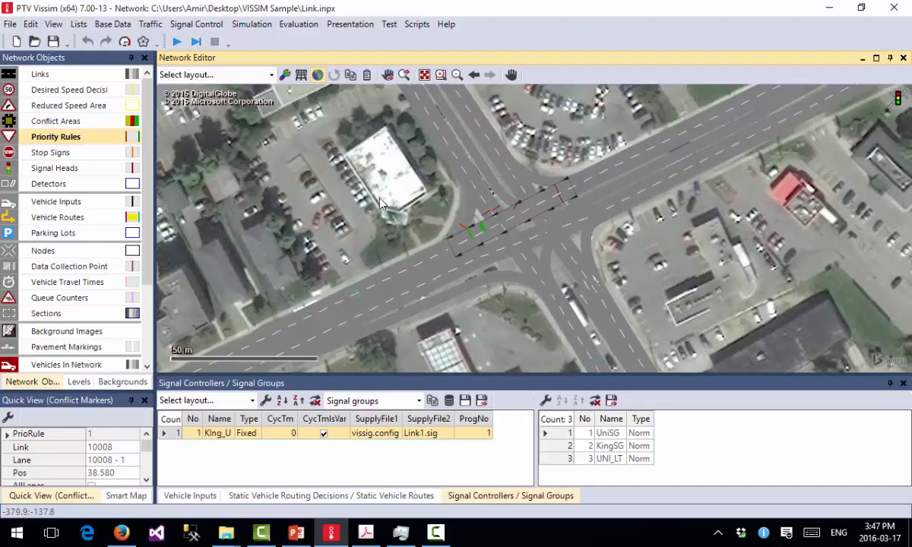
{"action": "scroll", "coordinate": [425, 192], "scroll_direction": "down", "scroll_amount": 1}
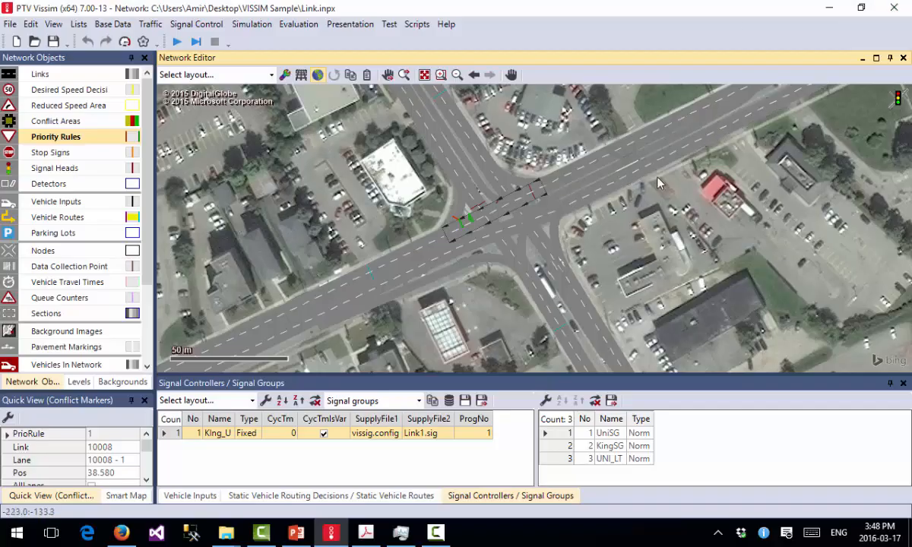
- Change the priority rule's stop condition to signal group 2 with signal state Red
{"action": "scroll", "coordinate": [429, 210], "scroll_direction": "up", "scroll_amount": 1}
{"action": "scroll", "coordinate": [480, 250], "scroll_direction": "up", "scroll_amount": 4}
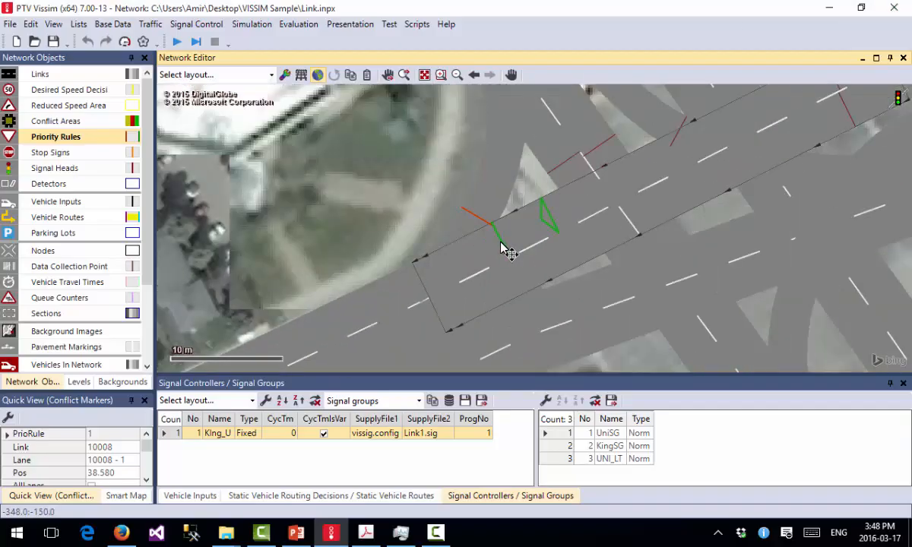
{"action": "left_click", "coordinate": [502, 248]}
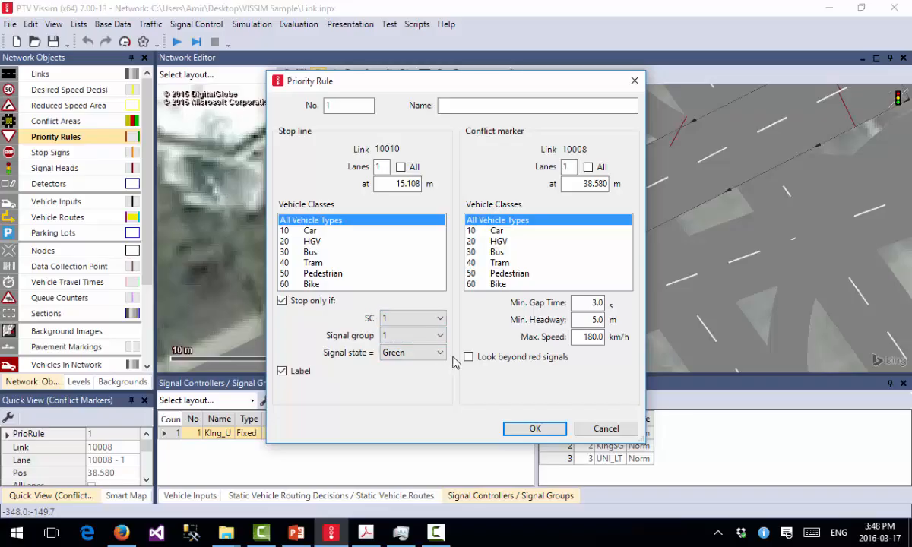
{"action": "left_click", "coordinate": [408, 335]}
{"action": "left_click", "coordinate": [420, 351]}
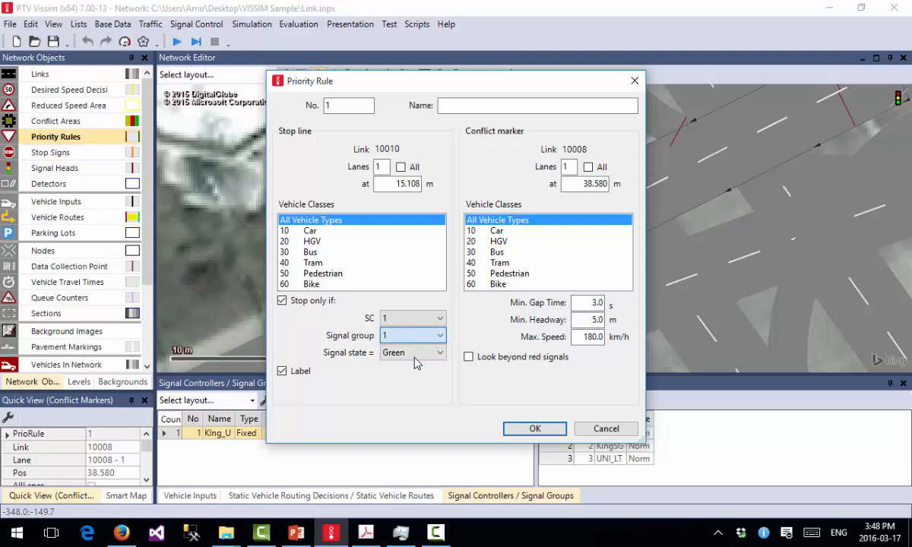
{"action": "left_click", "coordinate": [408, 356]}
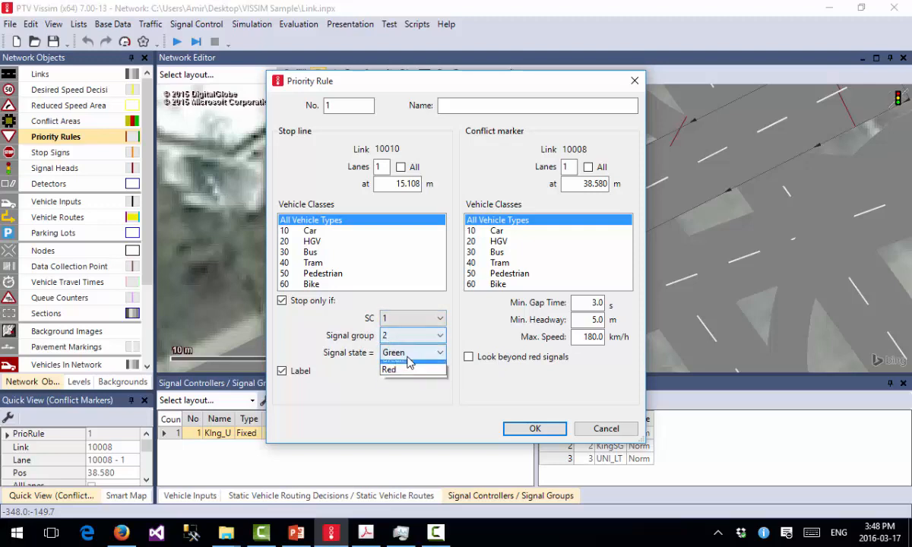
{"action": "left_click", "coordinate": [408, 374]}
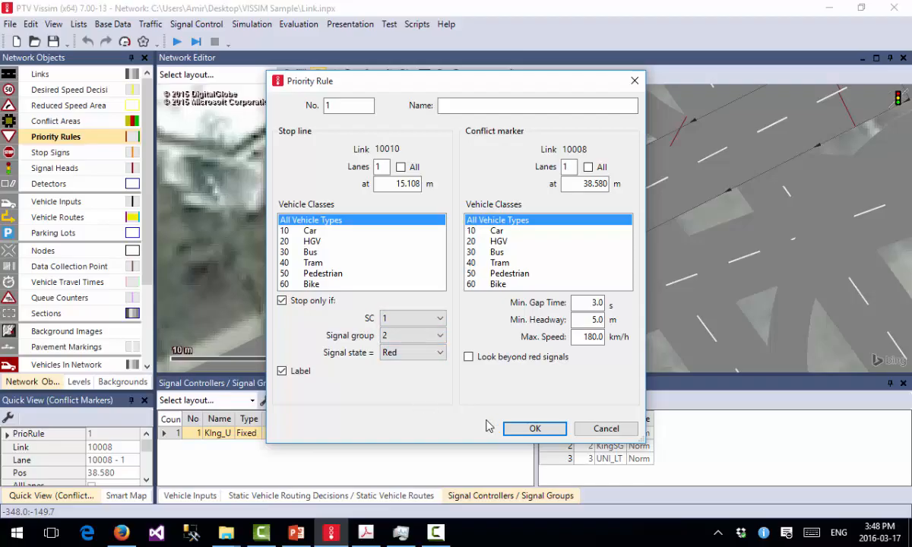
{"action": "left_click", "coordinate": [531, 429]}
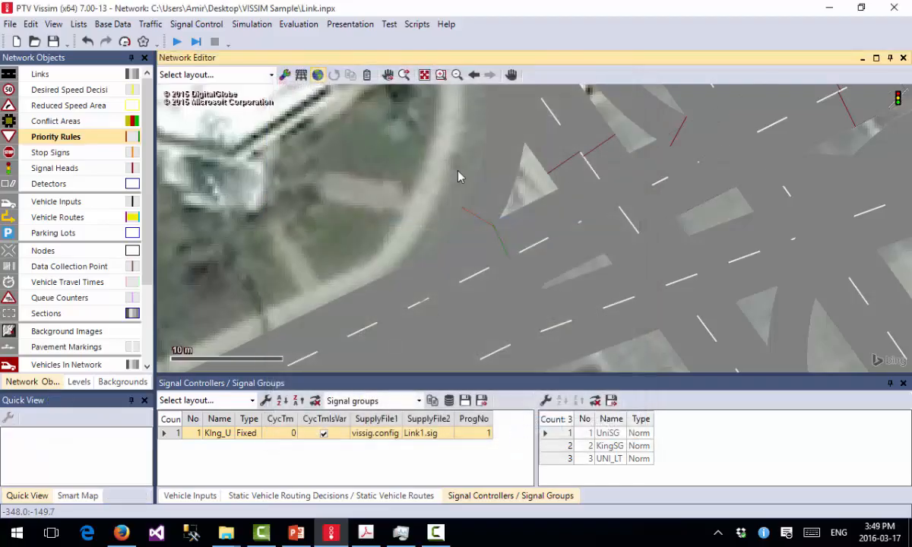
- Save the network and run the simulation to check the priority rule's red-signal condition at the intersection
{"action": "scroll", "coordinate": [401, 187], "scroll_direction": "down", "scroll_amount": 2}
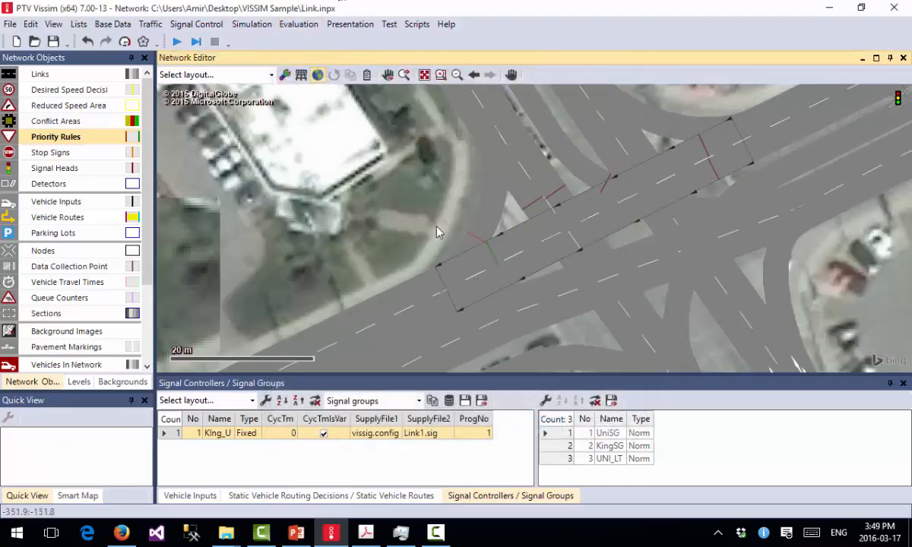
{"action": "left_click", "coordinate": [189, 41]}
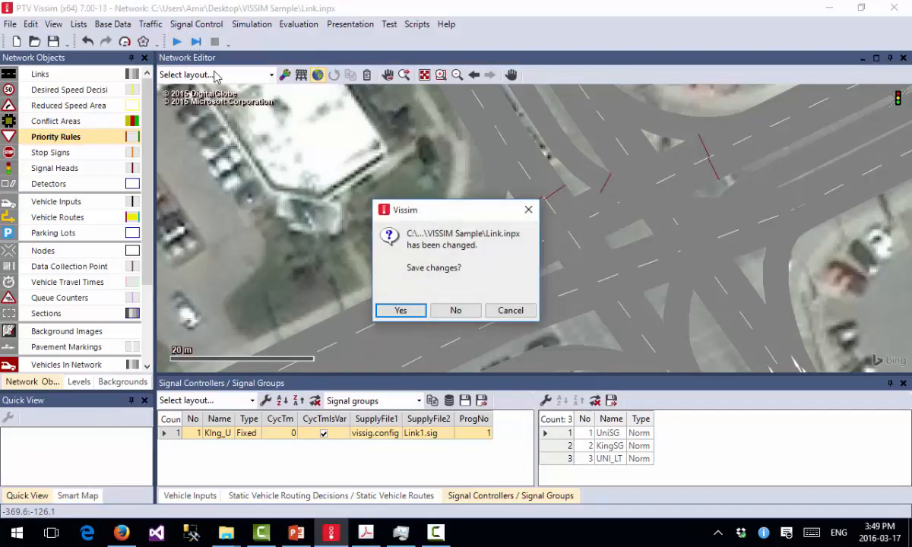
{"action": "left_click", "coordinate": [395, 312]}
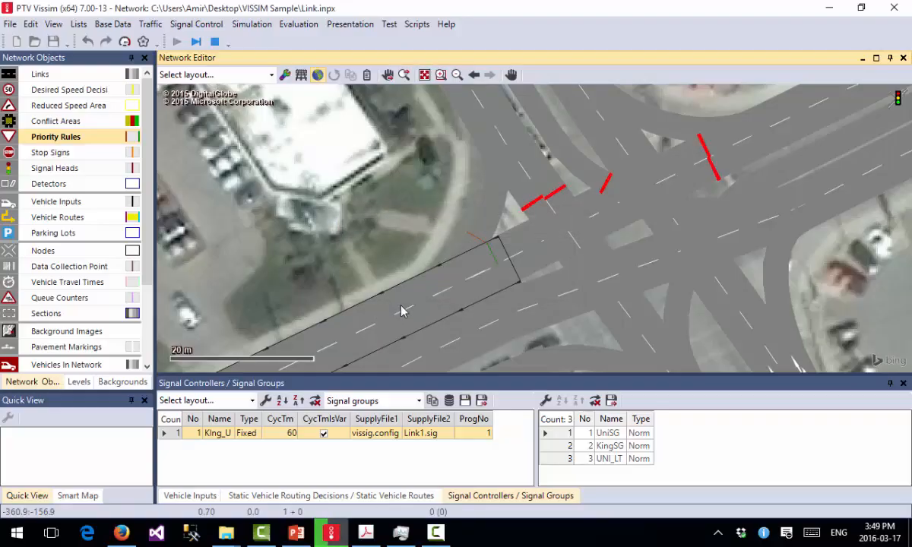
{"action": "scroll", "coordinate": [361, 203], "scroll_direction": "down", "scroll_amount": 1}
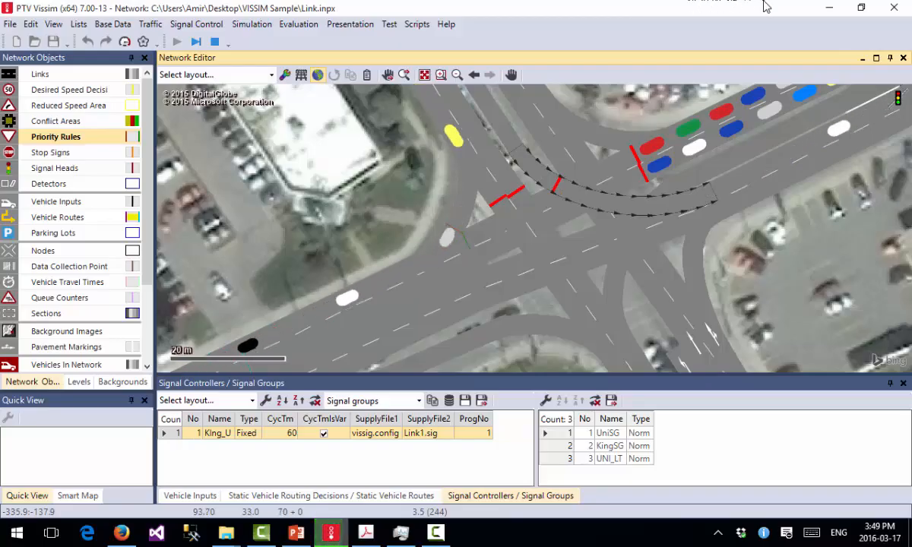
- Switch to conflict areas during the simulation and inspect the one where connector 10008 meets turning connector 10010
{"action": "left_click", "coordinate": [76, 122]}
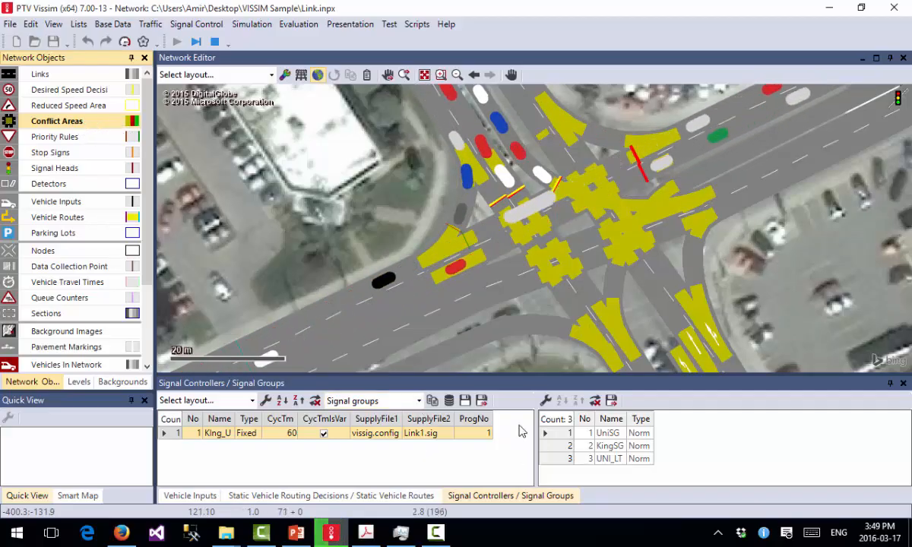
{"action": "right_click", "coordinate": [446, 247]}
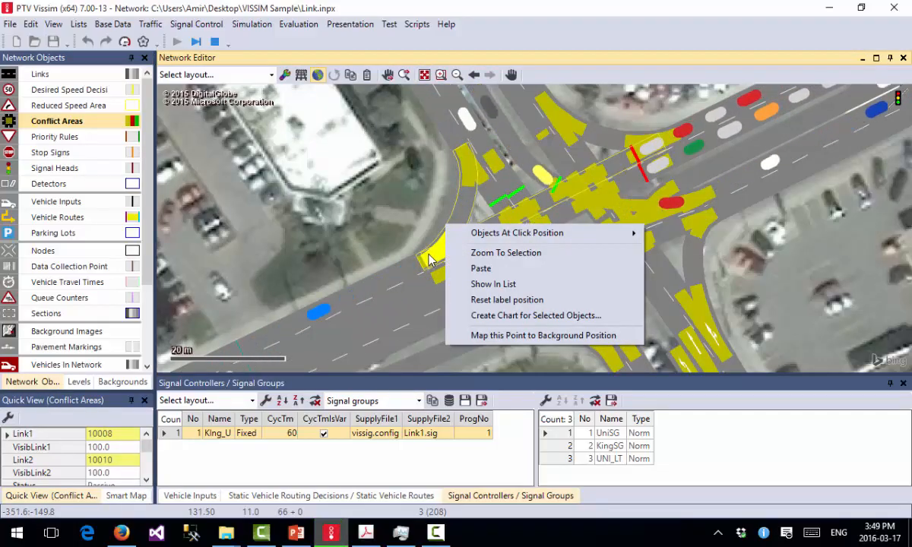
{"action": "left_click", "coordinate": [433, 261]}
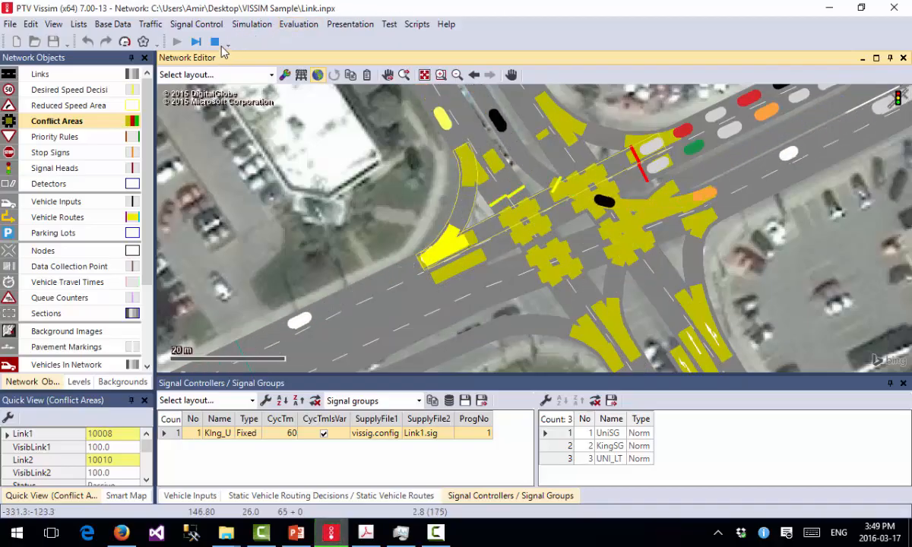
- Stop the simulation, close the run-time warning notice, and view the intersection's conflict areas in the network
{"action": "left_click", "coordinate": [215, 41]}
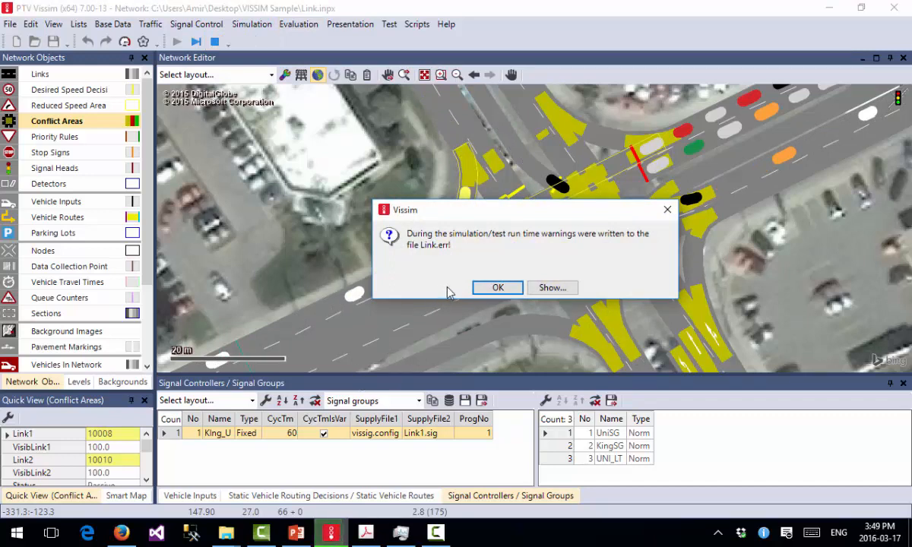
{"action": "key", "text": "Return"}
{"action": "left_click", "coordinate": [446, 266]}
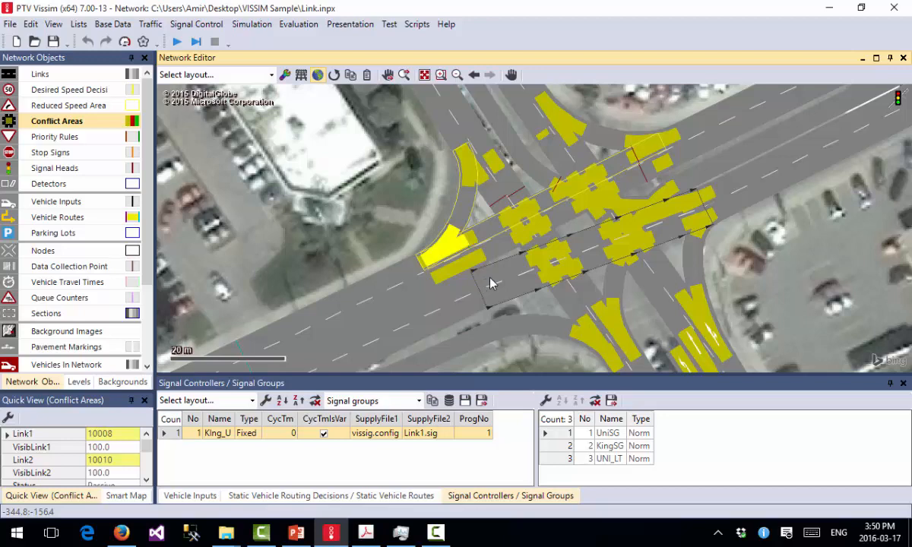
{"action": "scroll", "coordinate": [372, 212], "scroll_direction": "down", "scroll_amount": 1}
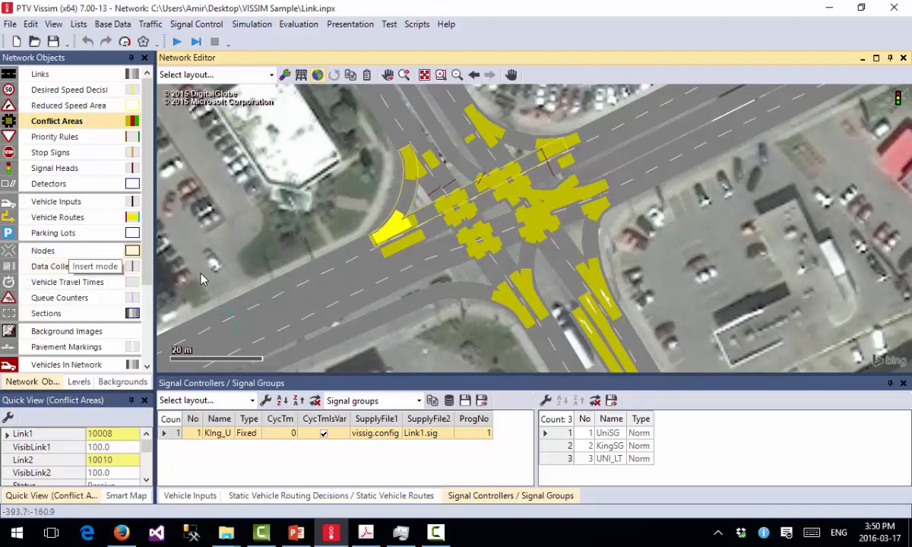
- Make Vehicle Travel Times the active network object type for the intersection network
{"action": "scroll", "coordinate": [228, 250], "scroll_direction": "down", "scroll_amount": 2}
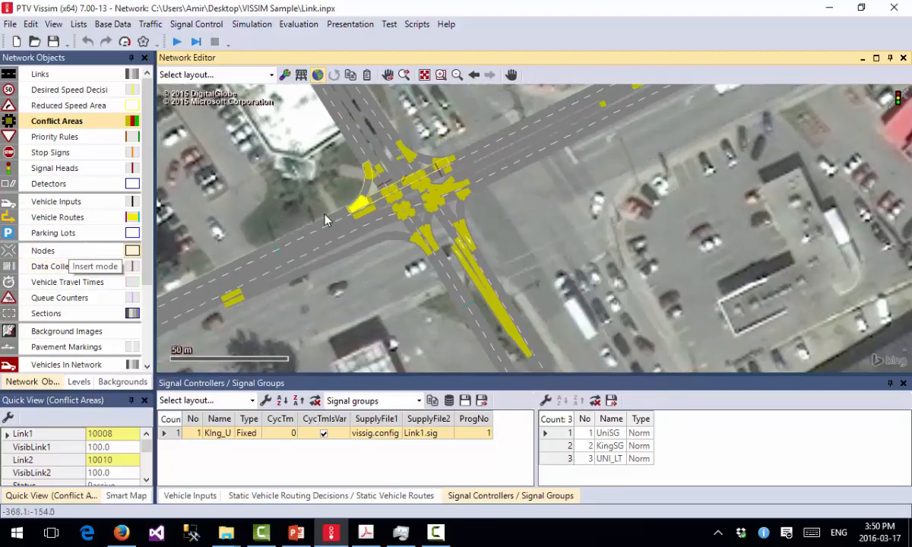
{"action": "left_click_drag", "start_coordinate": [603, 167], "coordinate": [465, 249]}
{"action": "scroll", "coordinate": [474, 226], "scroll_direction": "down", "scroll_amount": 1}
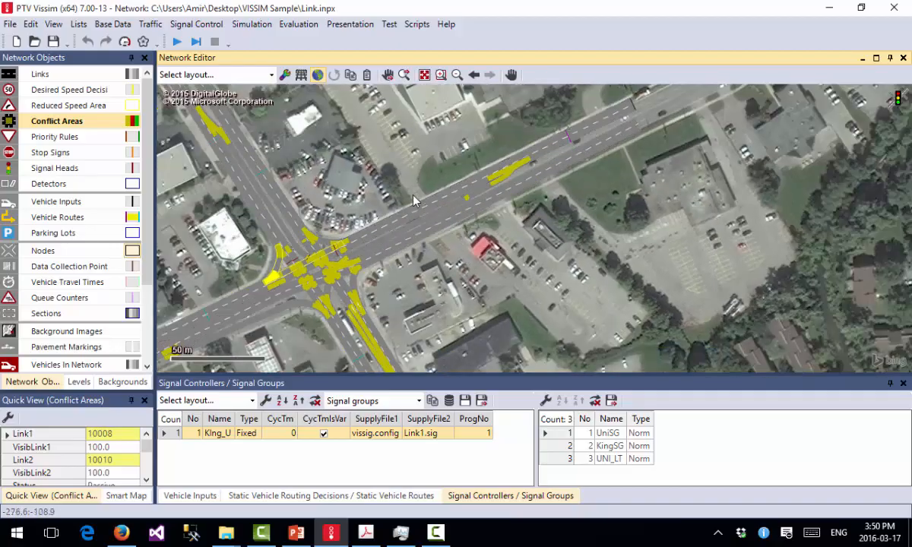
{"action": "left_click_drag", "start_coordinate": [374, 169], "coordinate": [447, 145]}
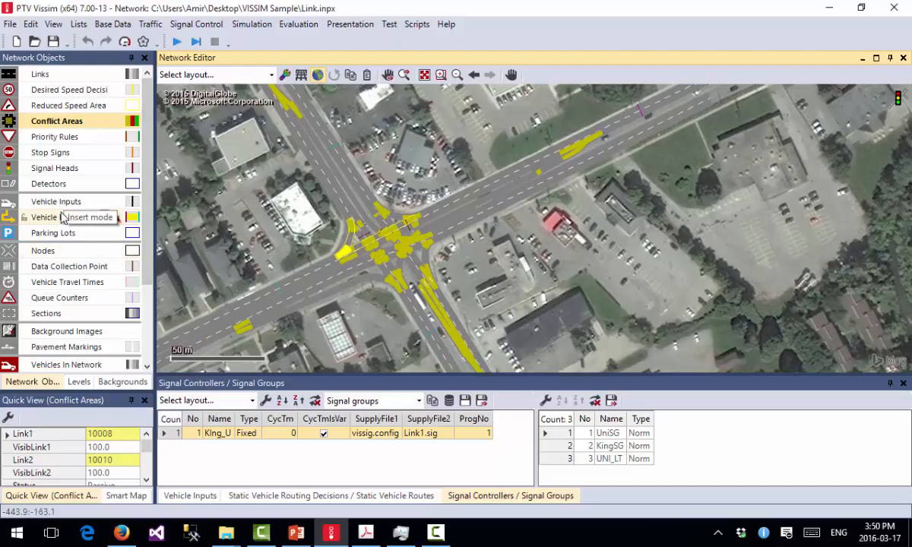
{"action": "left_click", "coordinate": [74, 280]}
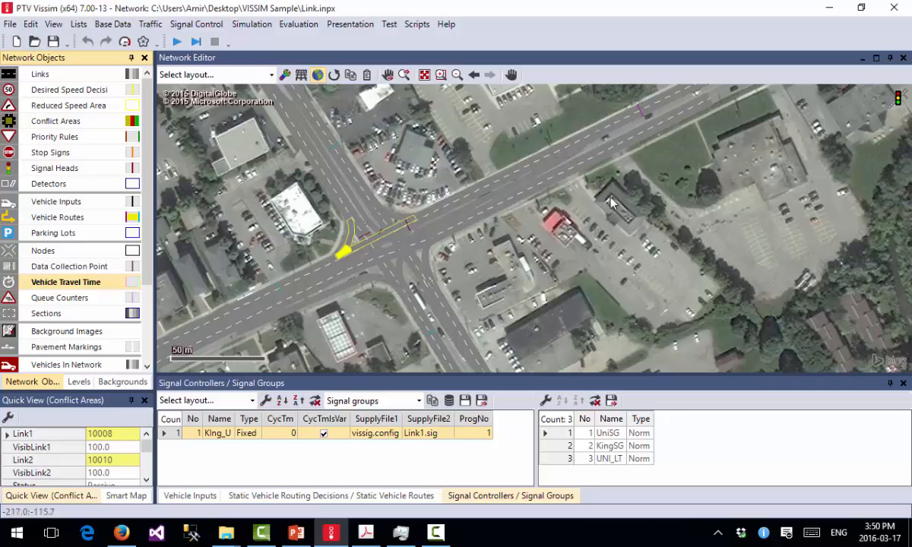
{"action": "left_click_drag", "start_coordinate": [628, 204], "coordinate": [575, 258]}
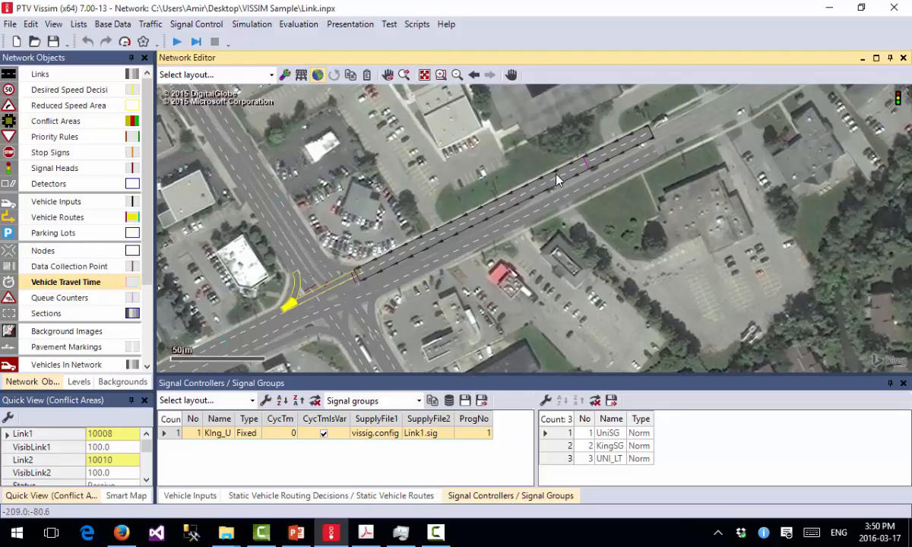
{"action": "right_click", "coordinate": [557, 177]}
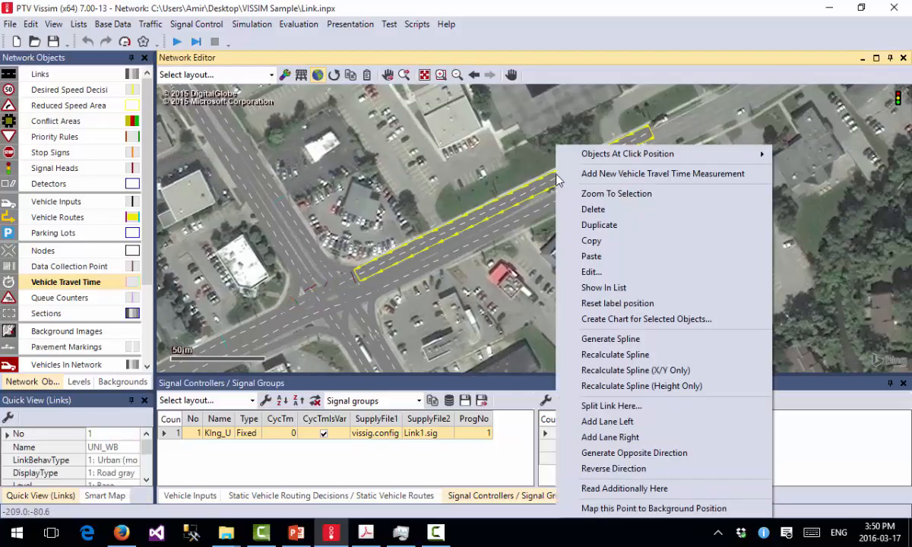
{"action": "left_click", "coordinate": [600, 174]}
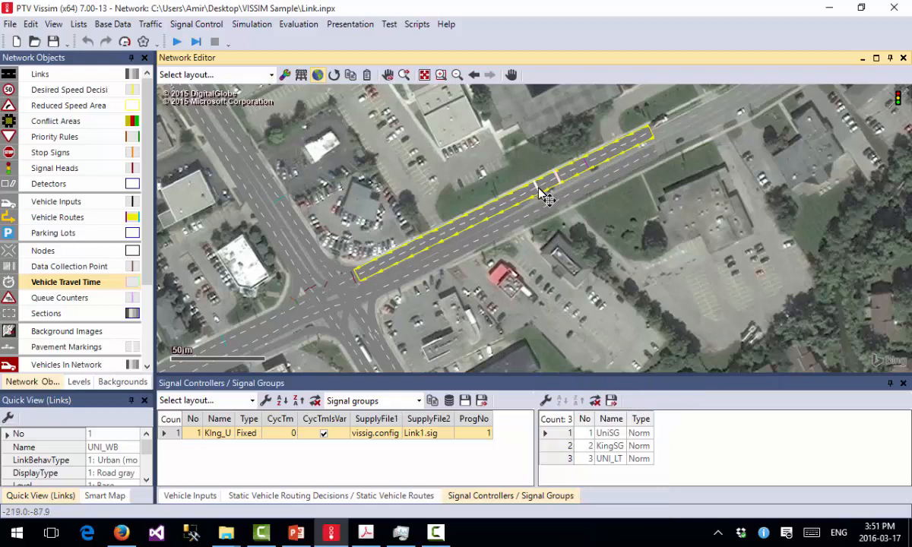
{"action": "left_click_drag", "start_coordinate": [494, 204], "coordinate": [629, 149]}
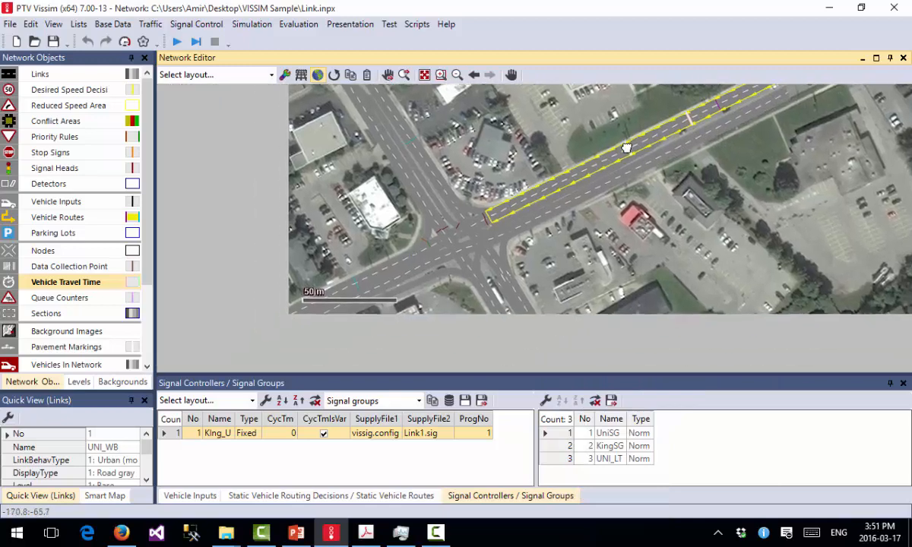
{"action": "left_click", "coordinate": [601, 141]}
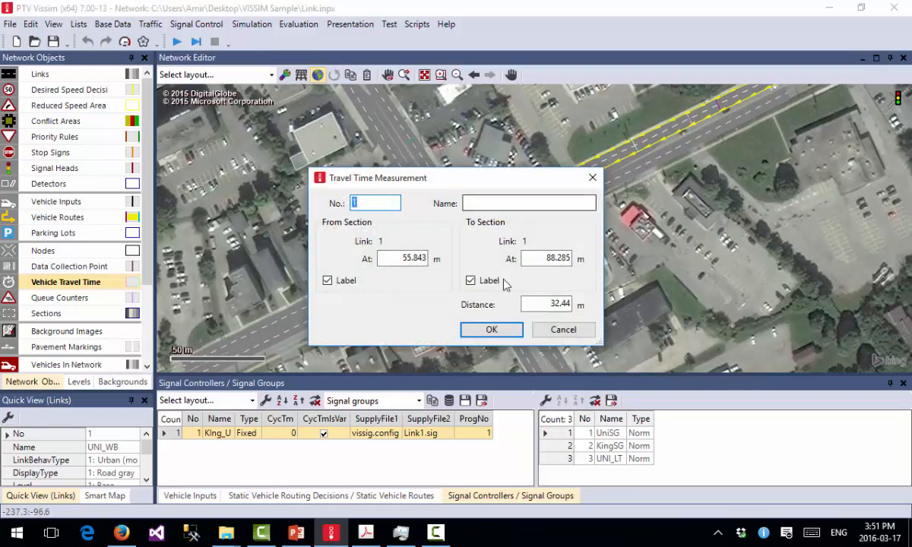
{"action": "left_click", "coordinate": [562, 330]}
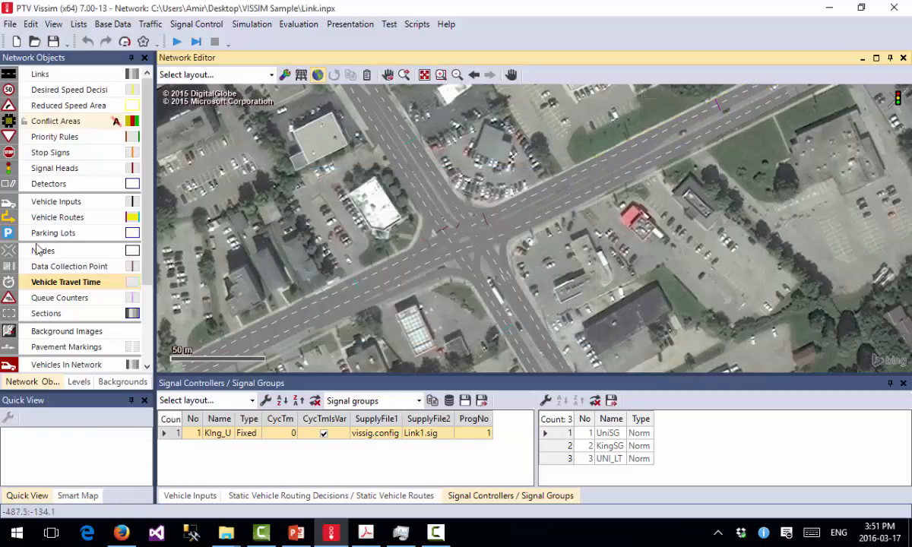
- Add a vehicle travel time measurement from link UNI_WB at about 37.2 m to link 10 at about 88.2 m, across the intersection
{"action": "right_click", "coordinate": [718, 112]}
{"action": "left_click", "coordinate": [728, 118]}
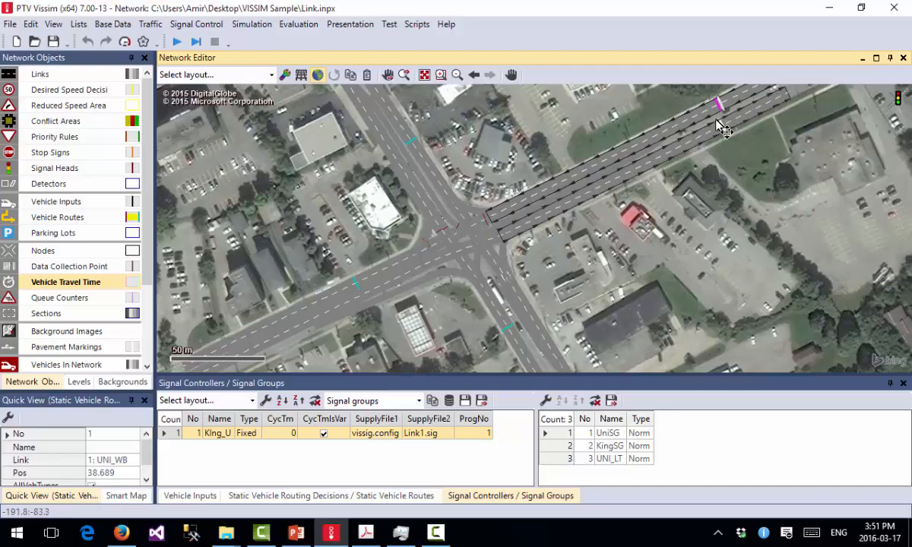
{"action": "left_click", "coordinate": [285, 319]}
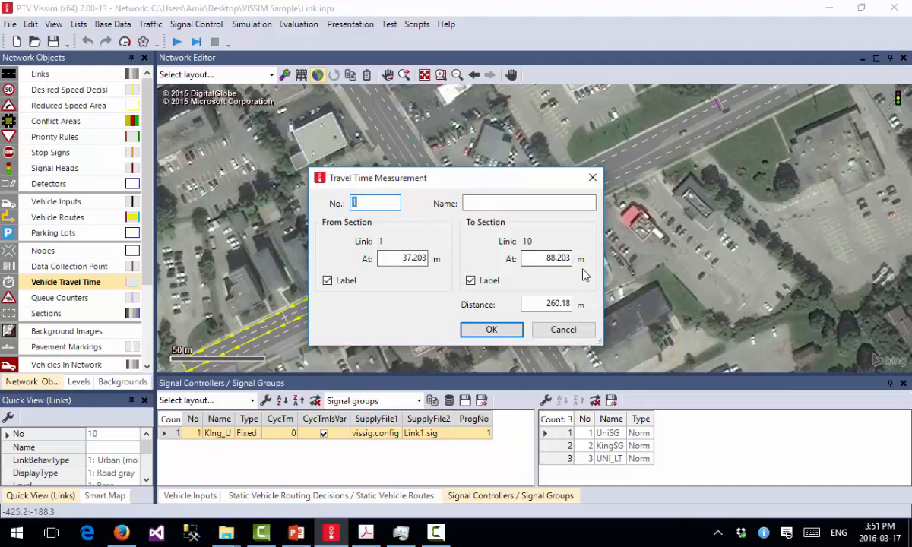
{"action": "left_click", "coordinate": [491, 330]}
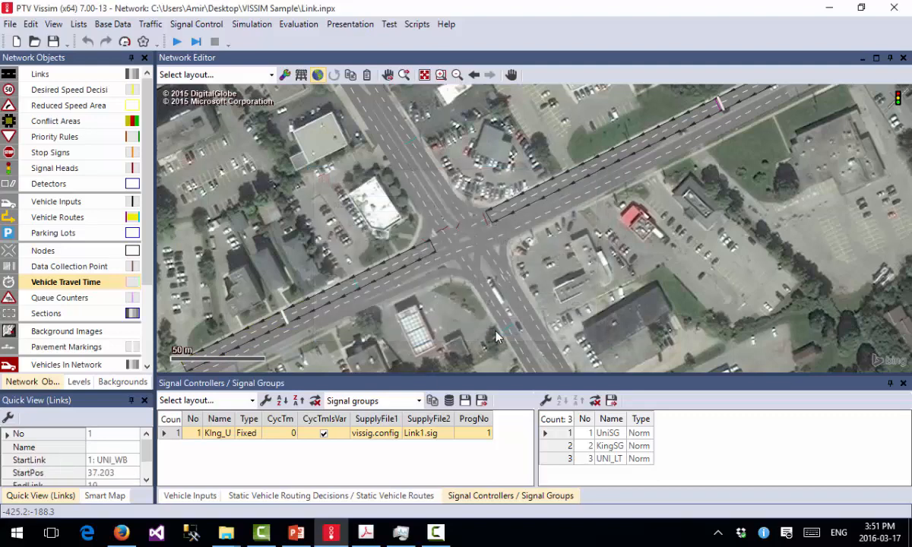
- Open the evaluation configuration and review its result management, result attributes and direct output settings
{"action": "left_click", "coordinate": [297, 25]}
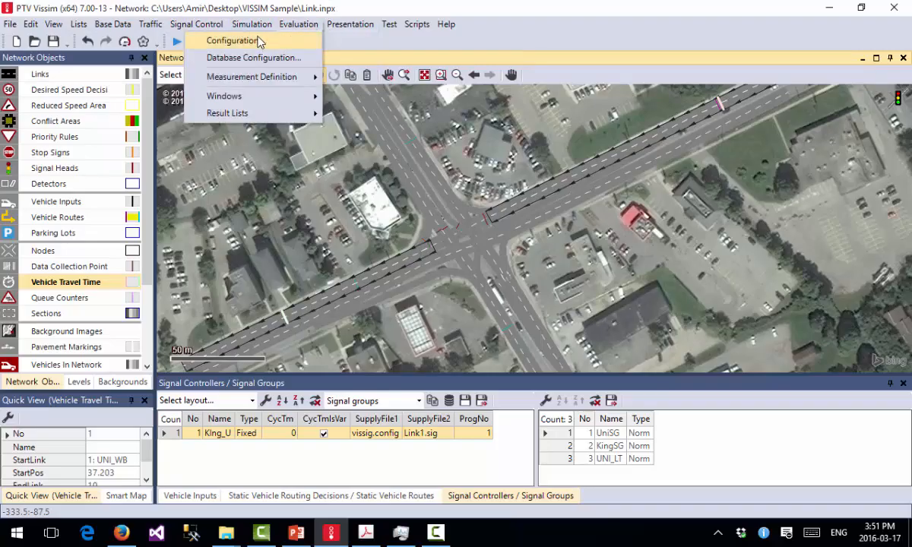
{"action": "left_click", "coordinate": [220, 41]}
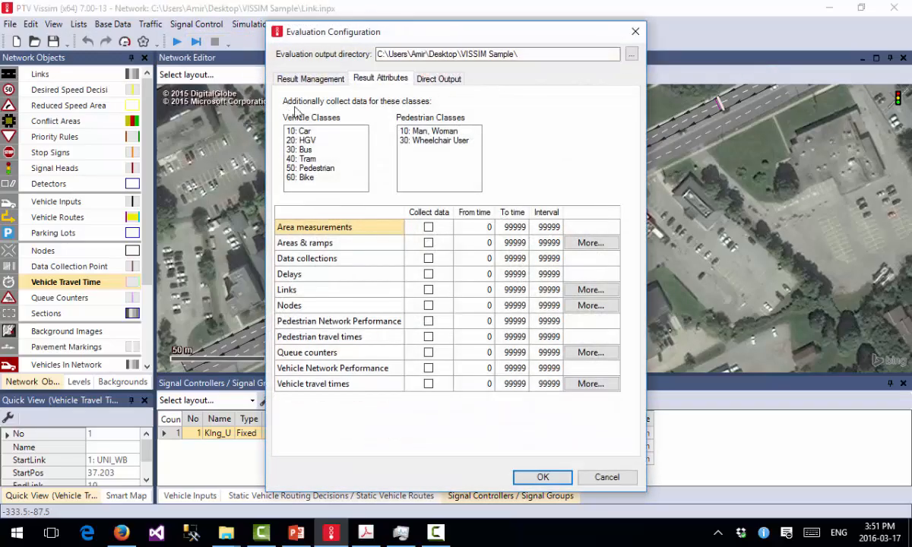
{"action": "left_click_drag", "start_coordinate": [373, 32], "coordinate": [288, 33]}
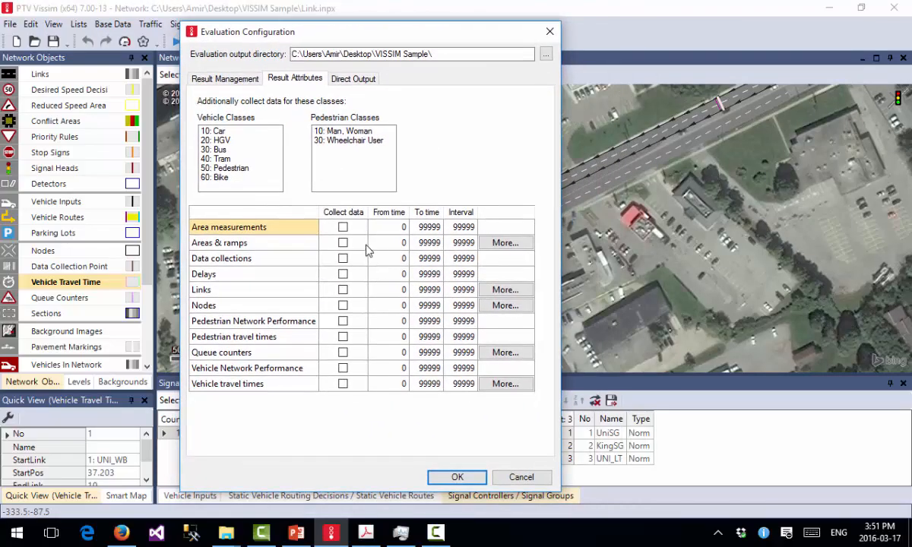
{"action": "left_click", "coordinate": [232, 79]}
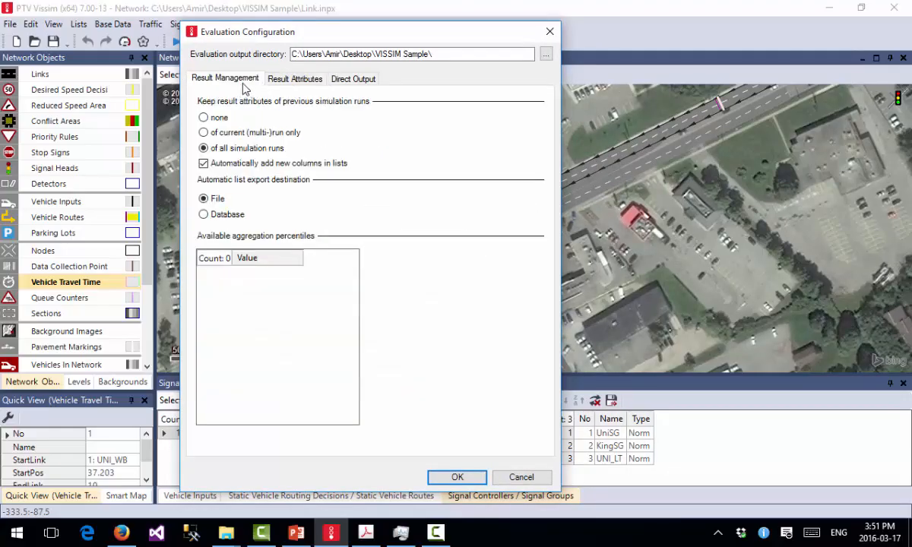
{"action": "left_click", "coordinate": [275, 79]}
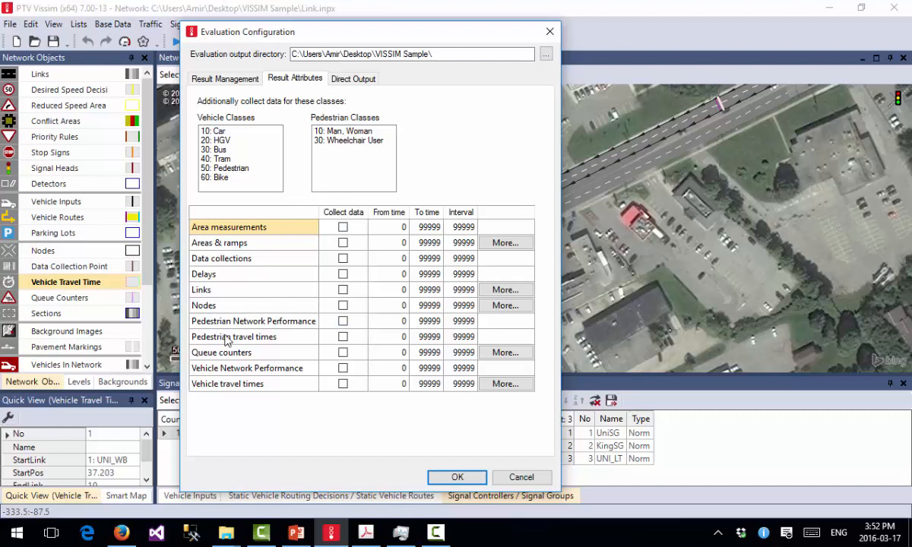
{"action": "left_click", "coordinate": [248, 386]}
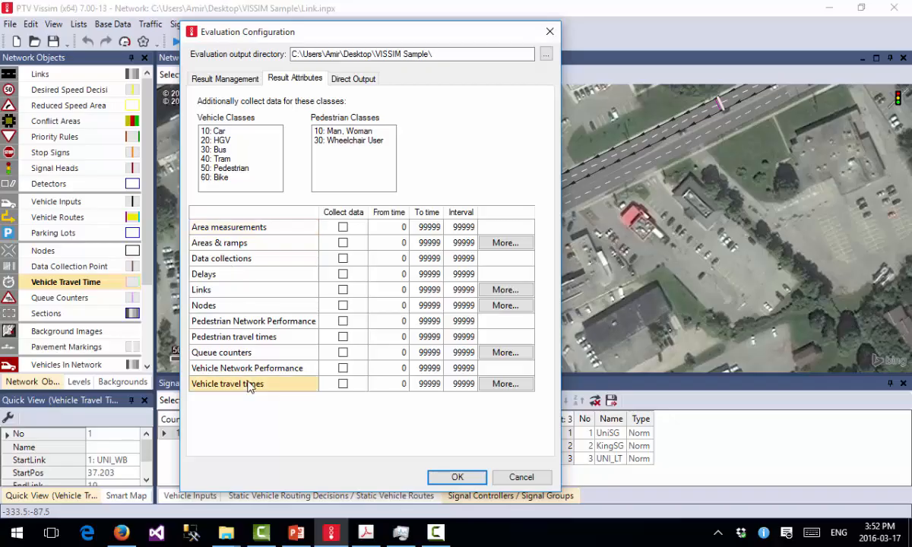
{"action": "left_click", "coordinate": [354, 79]}
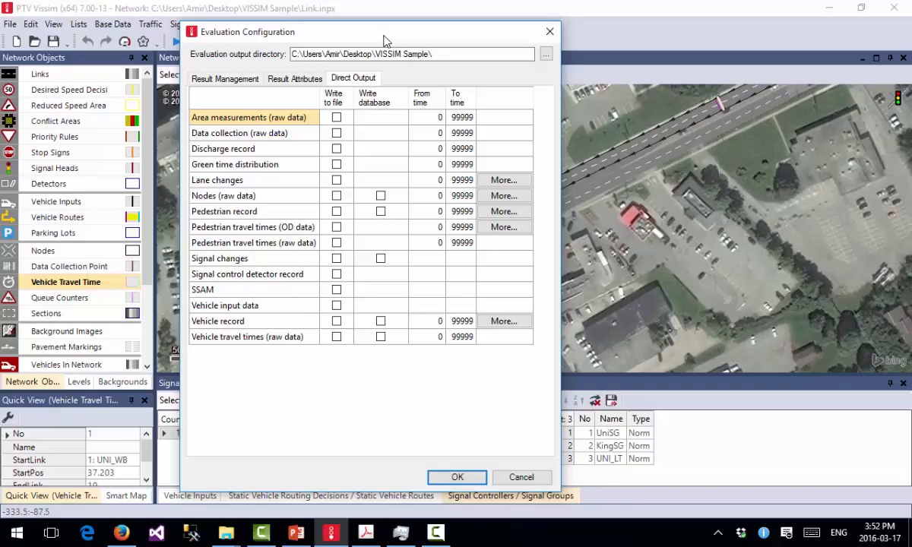
{"action": "left_click", "coordinate": [302, 79]}
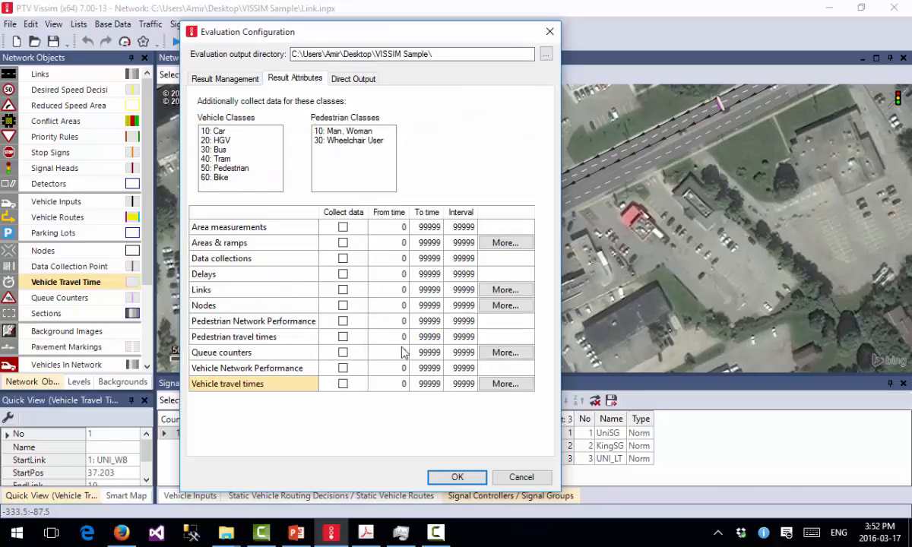
- Enable data collection for vehicle travel times, check its time range and aggregation options, and apply the evaluation configuration
{"action": "left_click", "coordinate": [342, 385]}
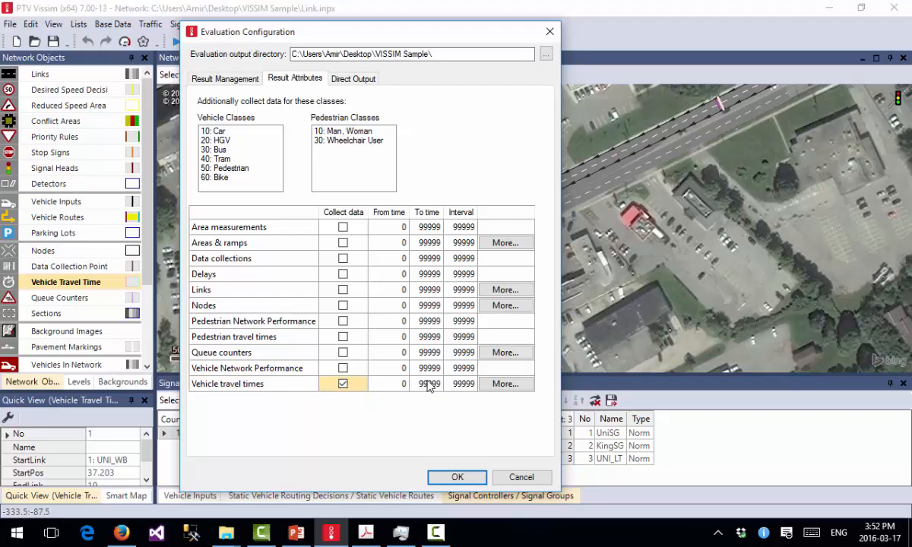
{"action": "left_click", "coordinate": [392, 389]}
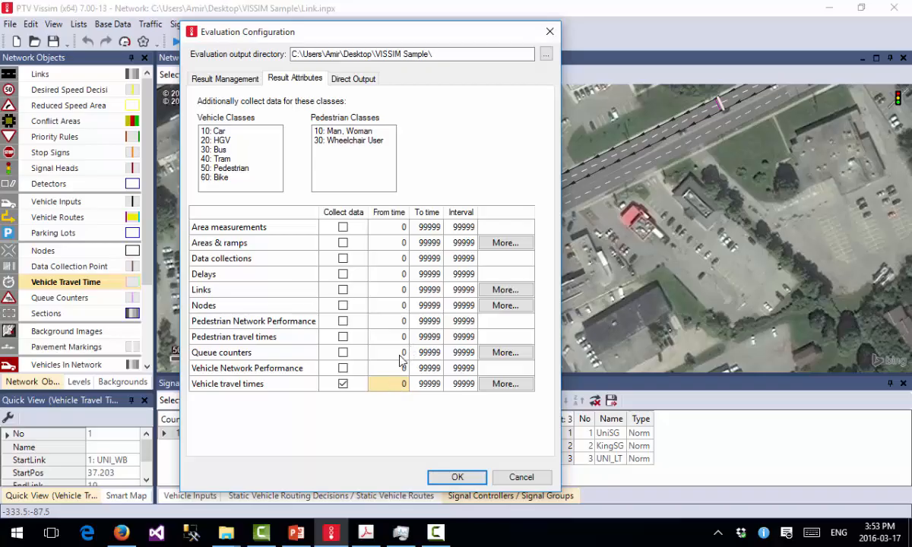
{"action": "left_click", "coordinate": [430, 386]}
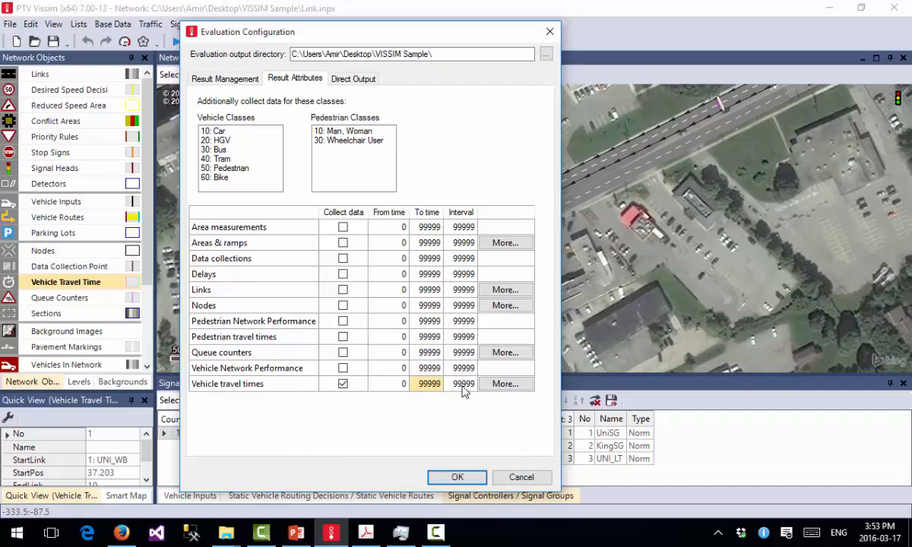
{"action": "left_click", "coordinate": [504, 384]}
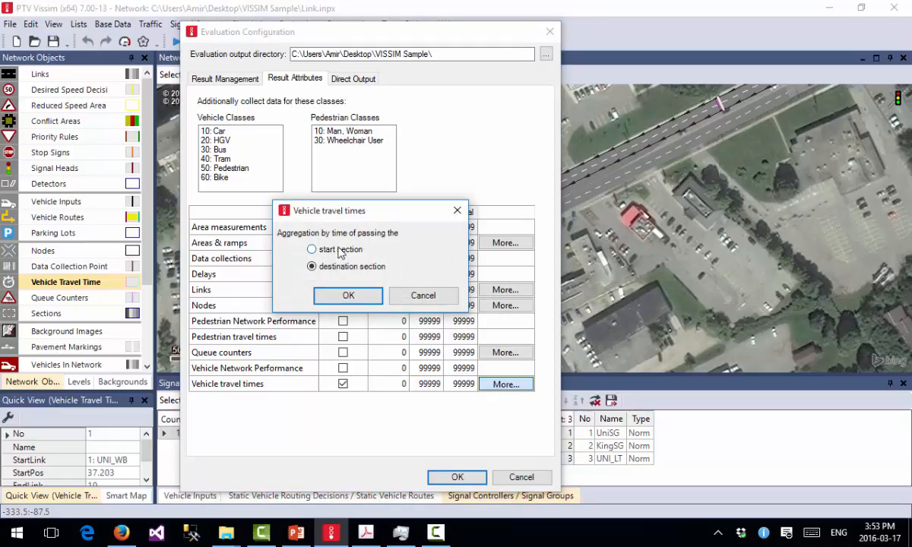
{"action": "left_click", "coordinate": [420, 296]}
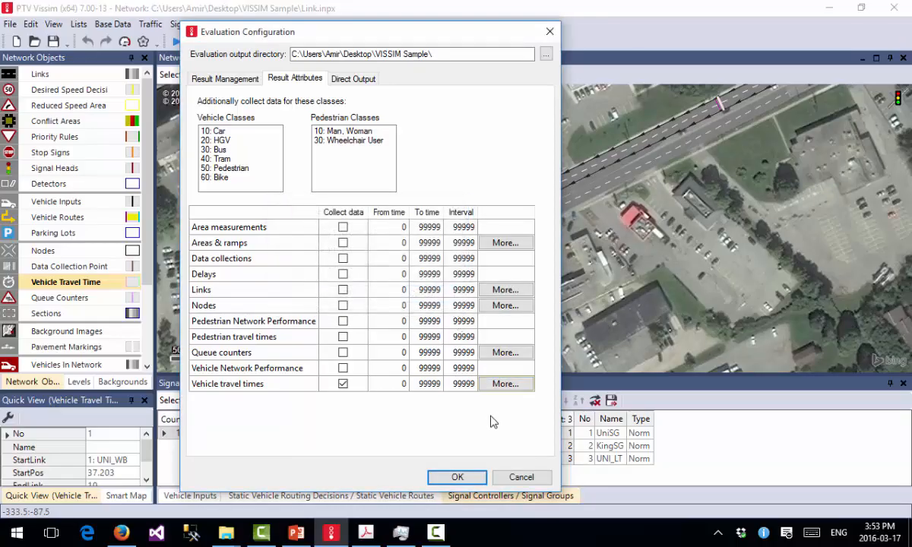
{"action": "left_click", "coordinate": [457, 476]}
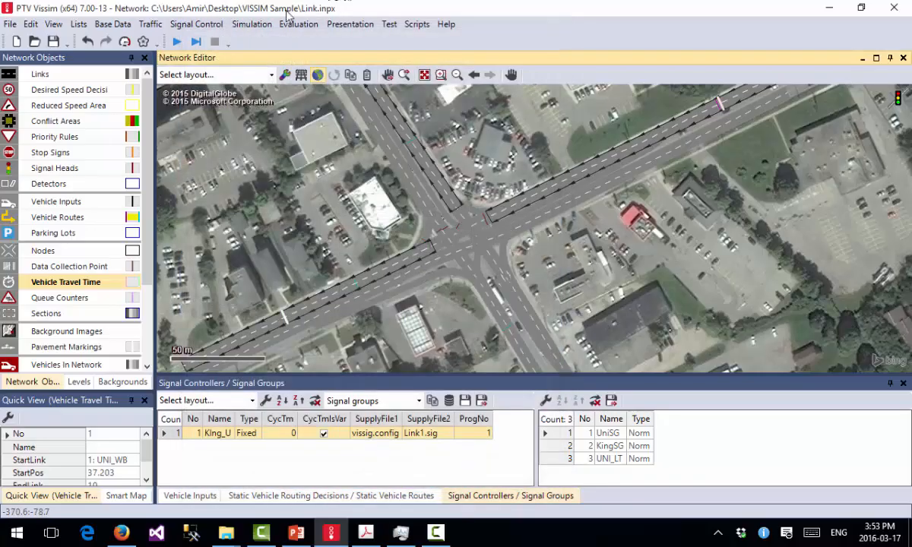
- Start a continuous simulation run of the network
{"action": "left_click", "coordinate": [177, 42]}
{"action": "left_click", "coordinate": [383, 310]}
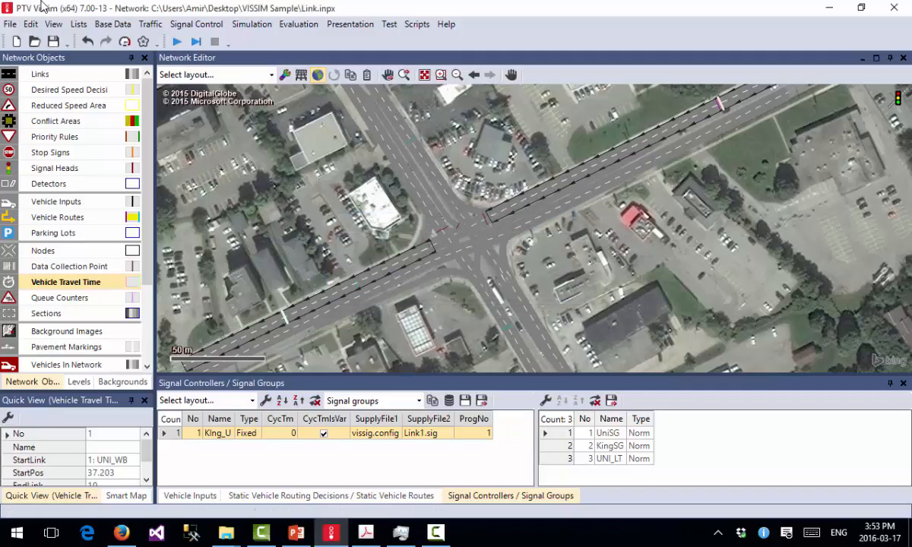
- Open the working directory in File Explorer, examine the VISSIM Sample files and the Link.results folder, and return to Vissim
{"action": "left_click", "coordinate": [11, 25]}
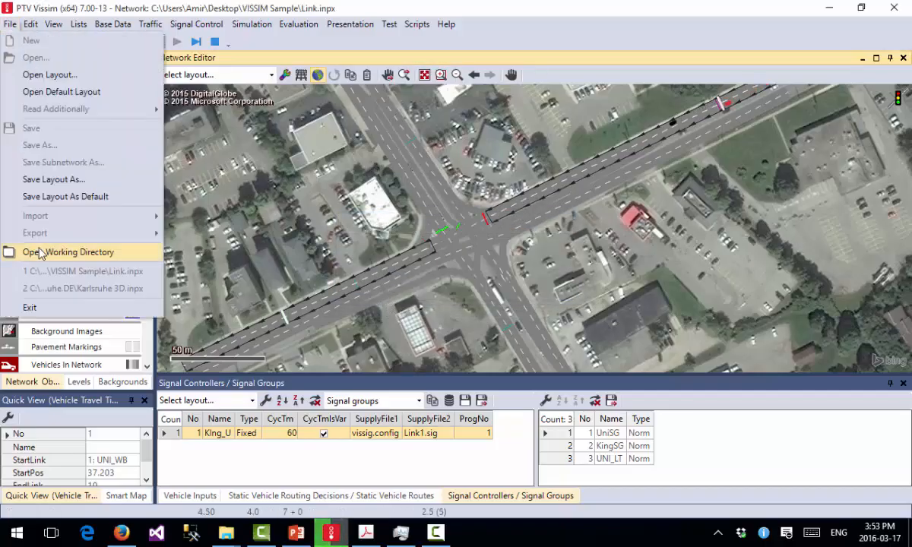
{"action": "left_click", "coordinate": [45, 249]}
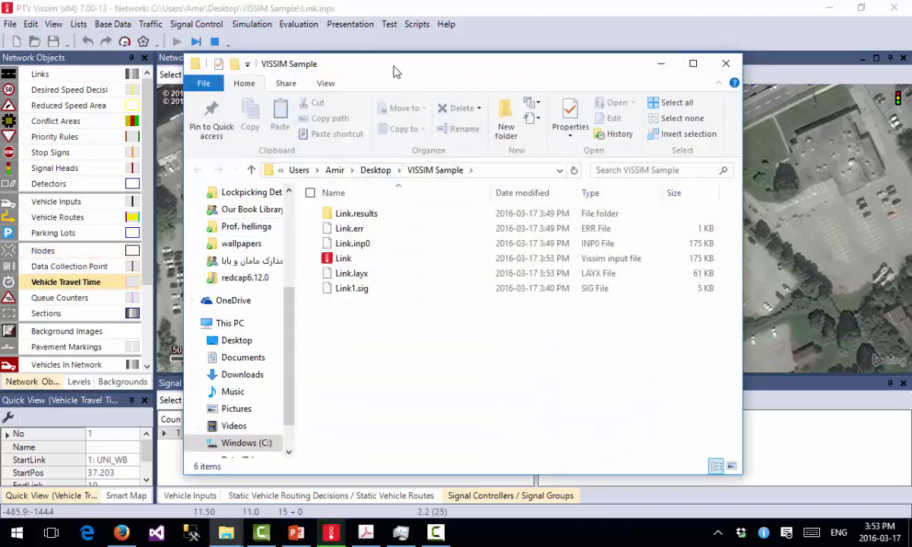
{"action": "left_click_drag", "start_coordinate": [395, 70], "coordinate": [165, 157]}
{"action": "left_click", "coordinate": [133, 301]}
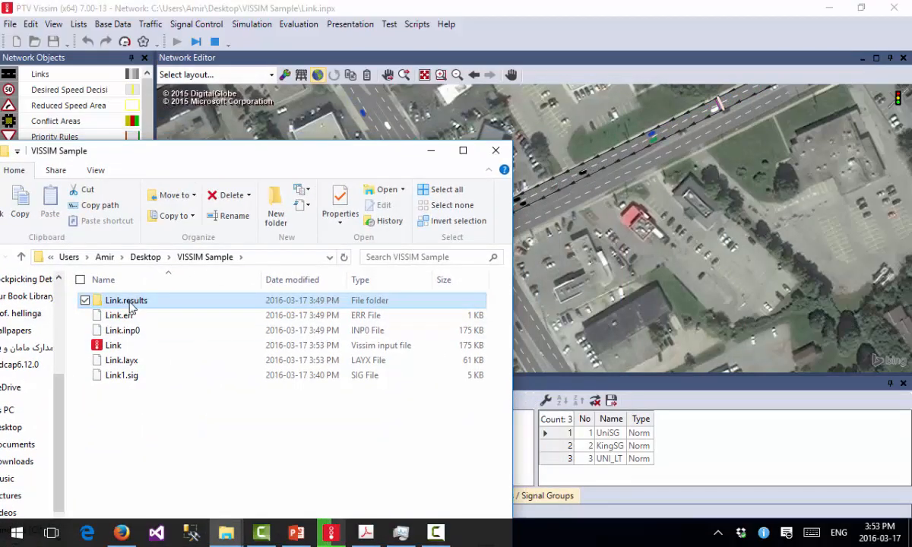
{"action": "left_click", "coordinate": [116, 347]}
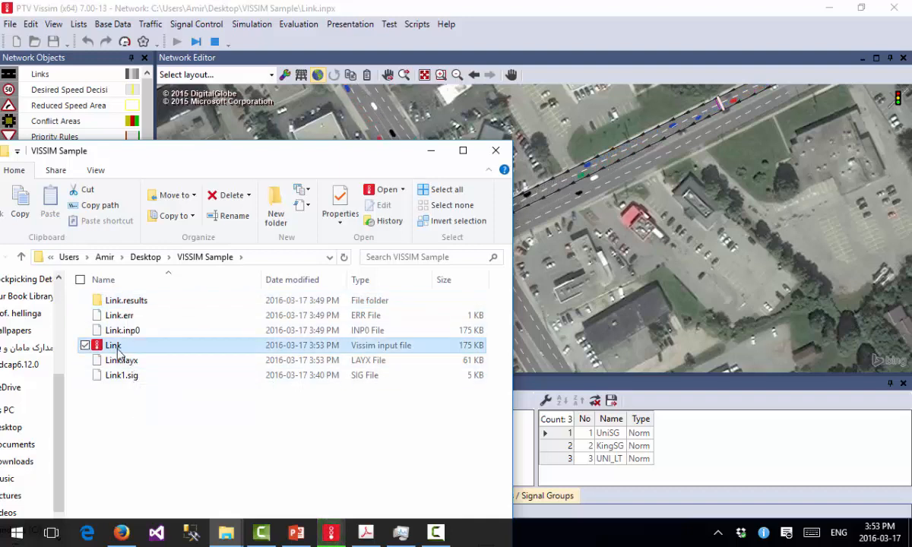
{"action": "double_click", "coordinate": [119, 300]}
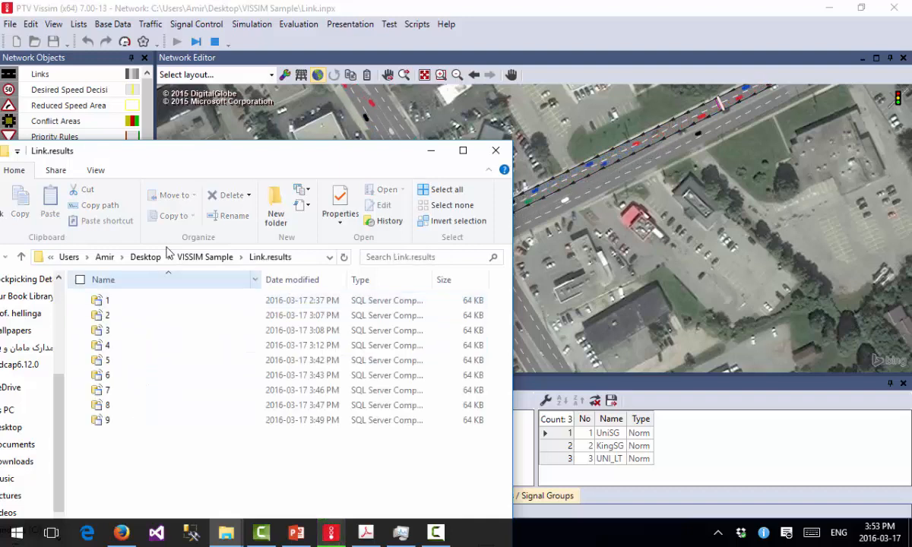
{"action": "left_click", "coordinate": [206, 257]}
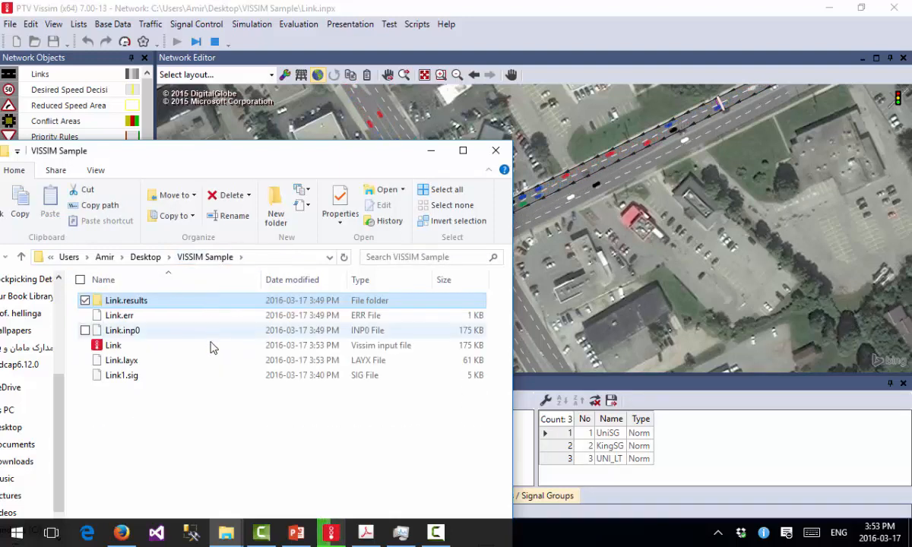
{"action": "left_click", "coordinate": [283, 6]}
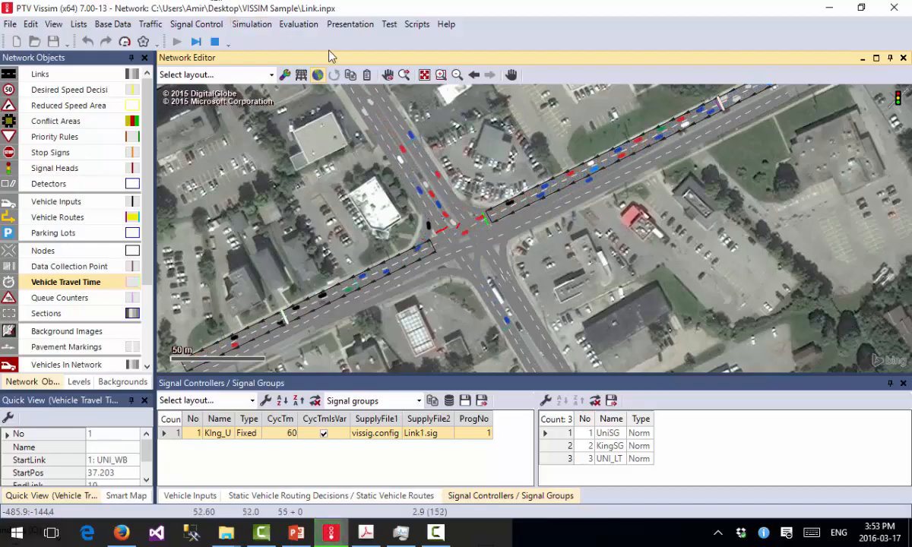
{"action": "left_click", "coordinate": [308, 28]}
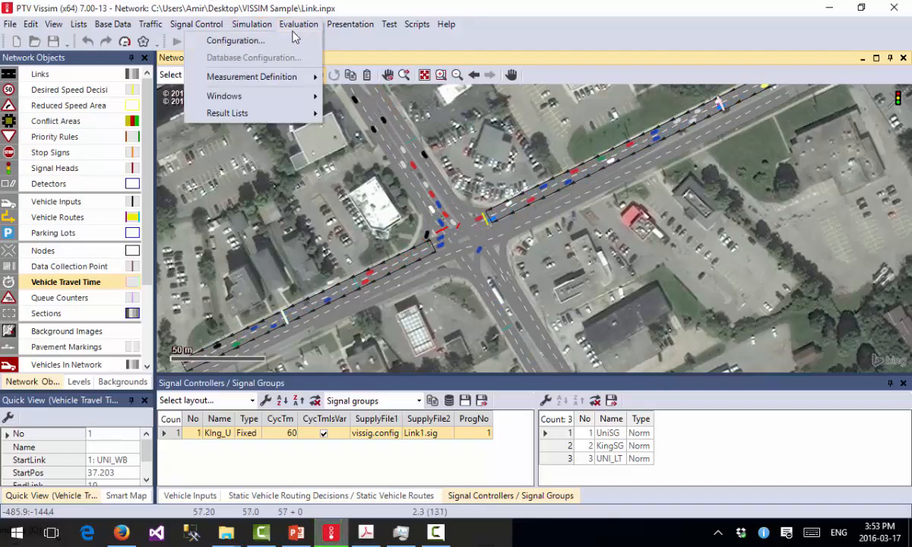
{"action": "left_click", "coordinate": [280, 41]}
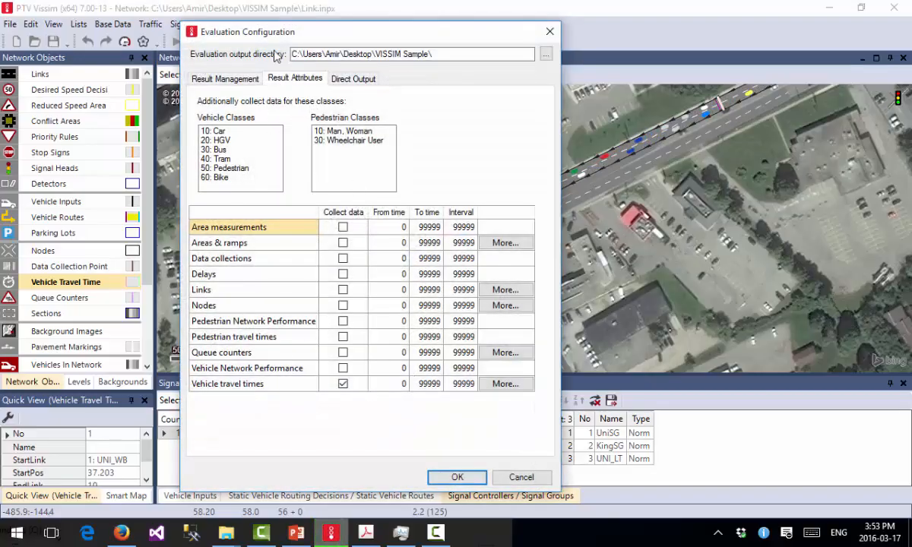
{"action": "left_click", "coordinate": [549, 31]}
- Open the Vehicle Travel Times result list and enlarge its area below the network view
{"action": "left_click", "coordinate": [310, 27]}
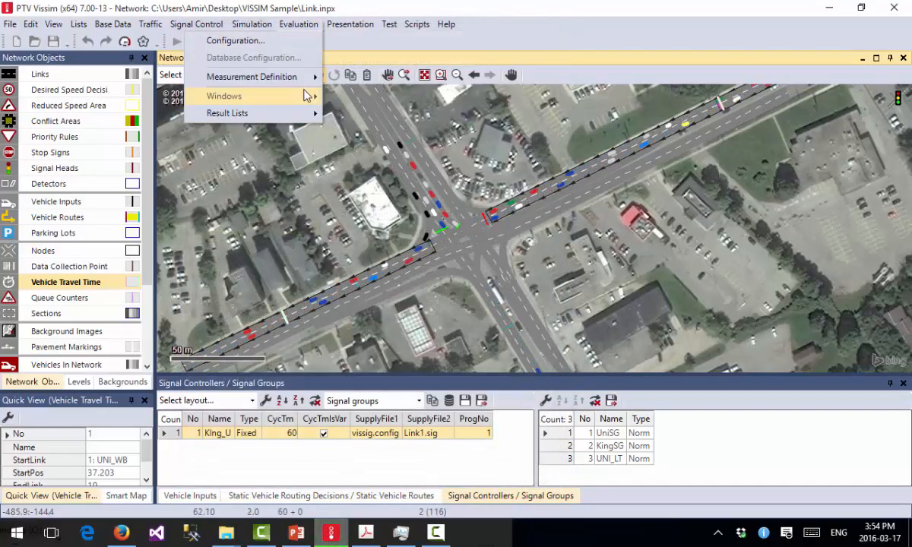
{"action": "mouse_move", "coordinate": [307, 96]}
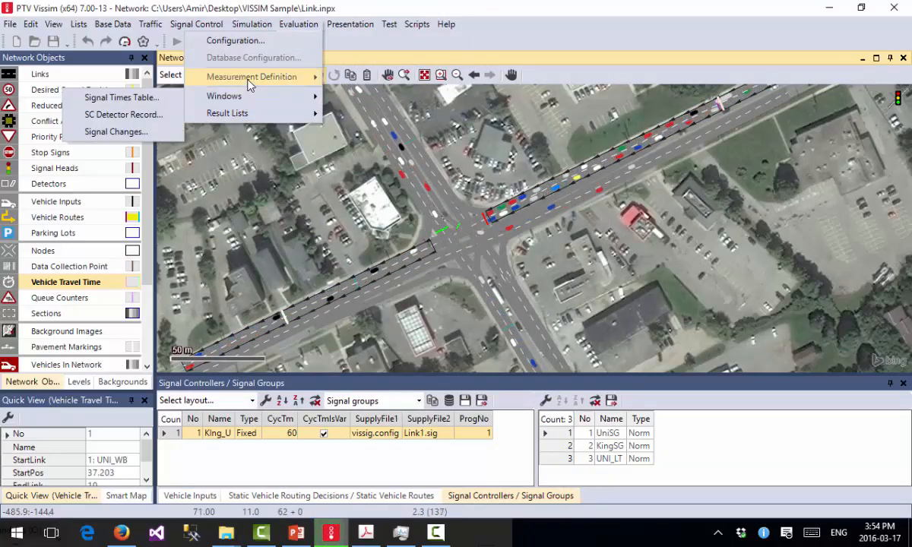
{"action": "mouse_move", "coordinate": [248, 82]}
{"action": "mouse_move", "coordinate": [246, 114]}
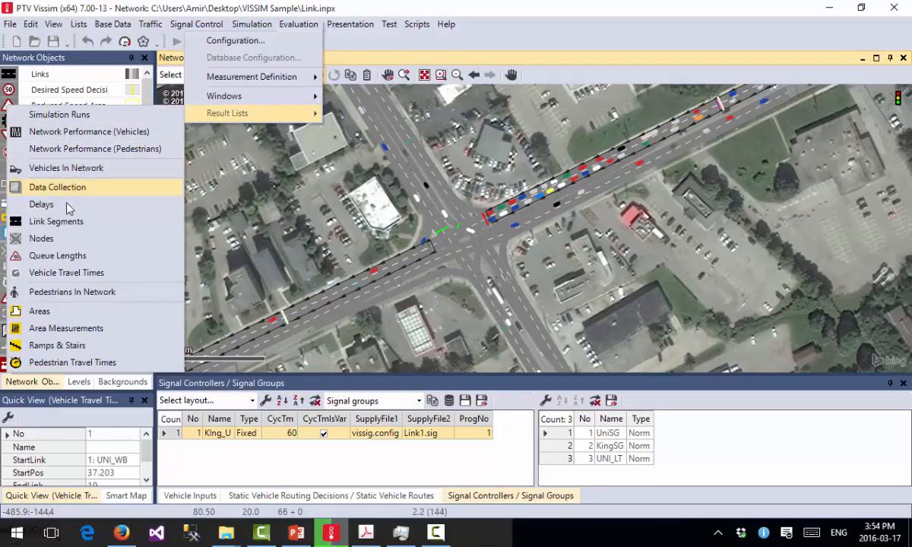
{"action": "left_click", "coordinate": [70, 272]}
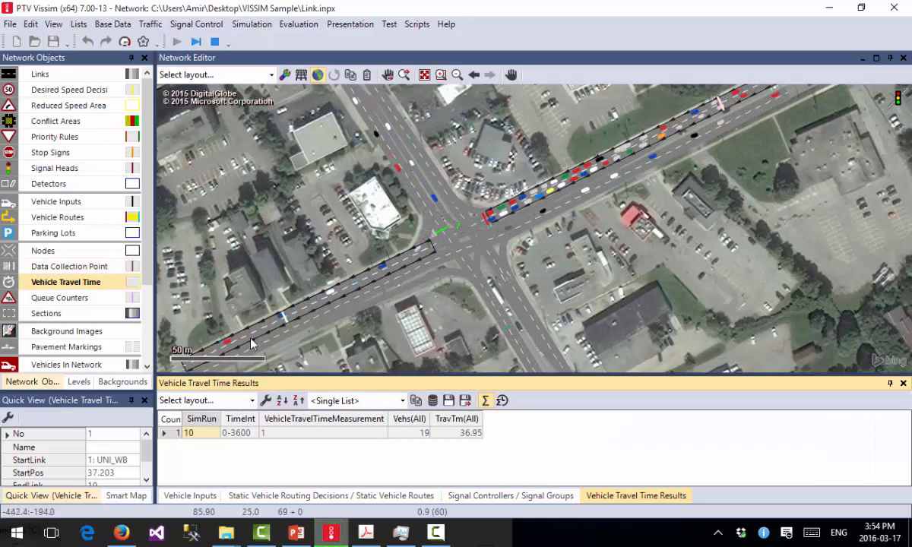
{"action": "left_click", "coordinate": [316, 371]}
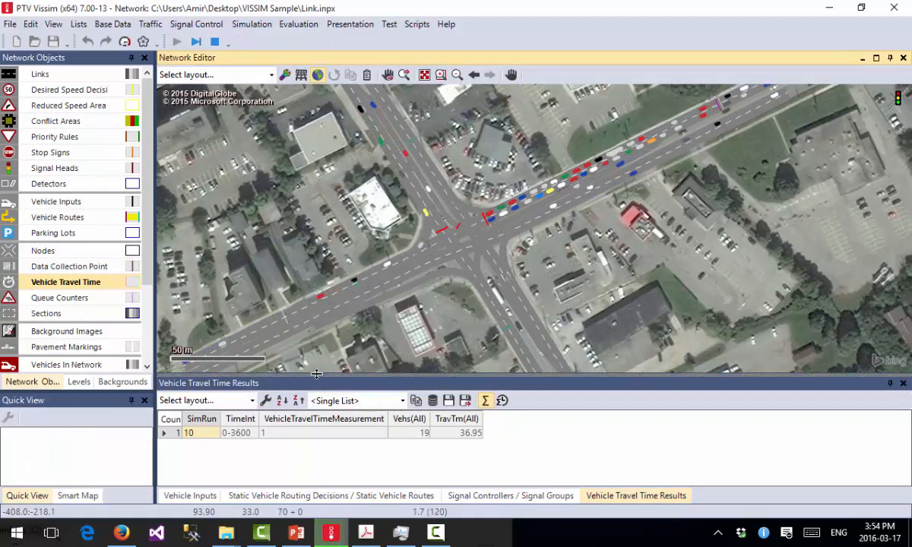
{"action": "left_click_drag", "start_coordinate": [317, 373], "coordinate": [317, 328]}
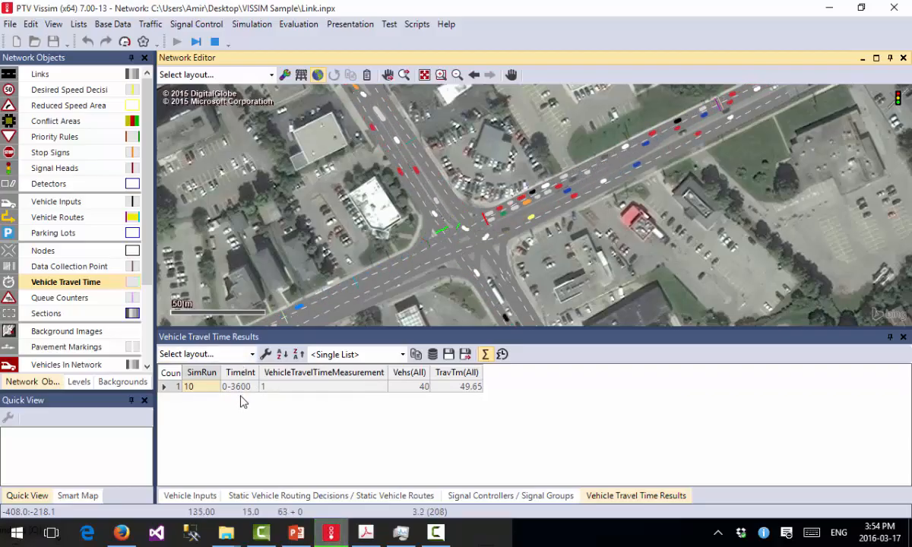
- Stop the simulation and set the vehicle travel times interval to 300 in the evaluation configuration, accepting deletion of the existing results
{"action": "left_click", "coordinate": [215, 42]}
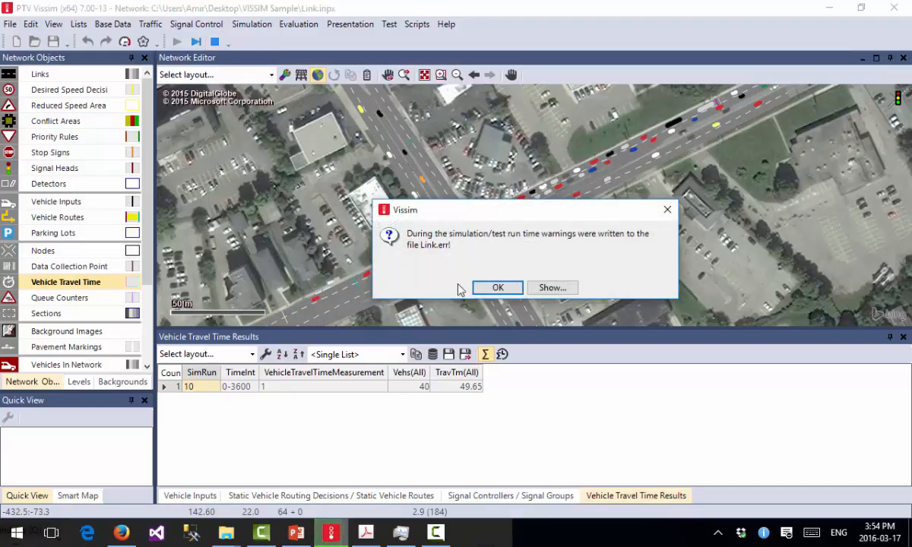
{"action": "left_click", "coordinate": [498, 287]}
{"action": "left_click", "coordinate": [298, 24]}
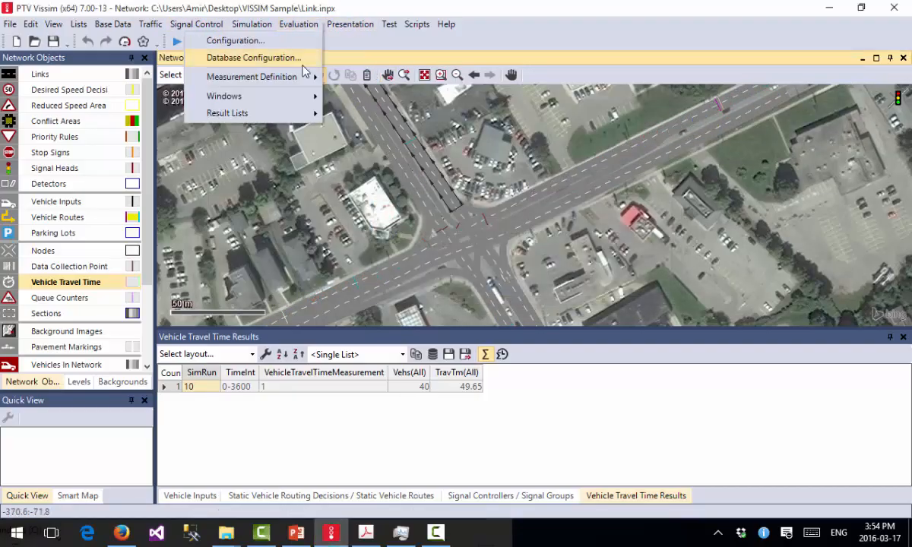
{"action": "left_click", "coordinate": [291, 42]}
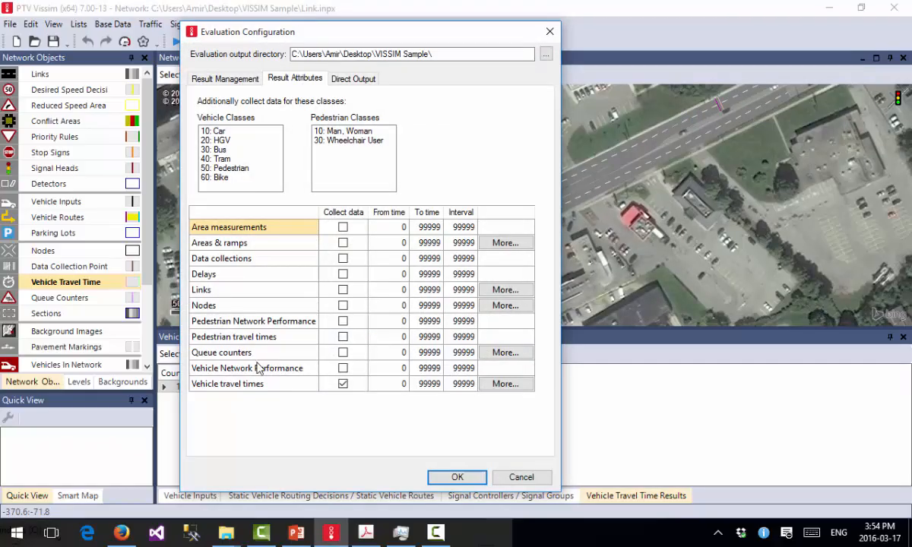
{"action": "left_click", "coordinate": [422, 384]}
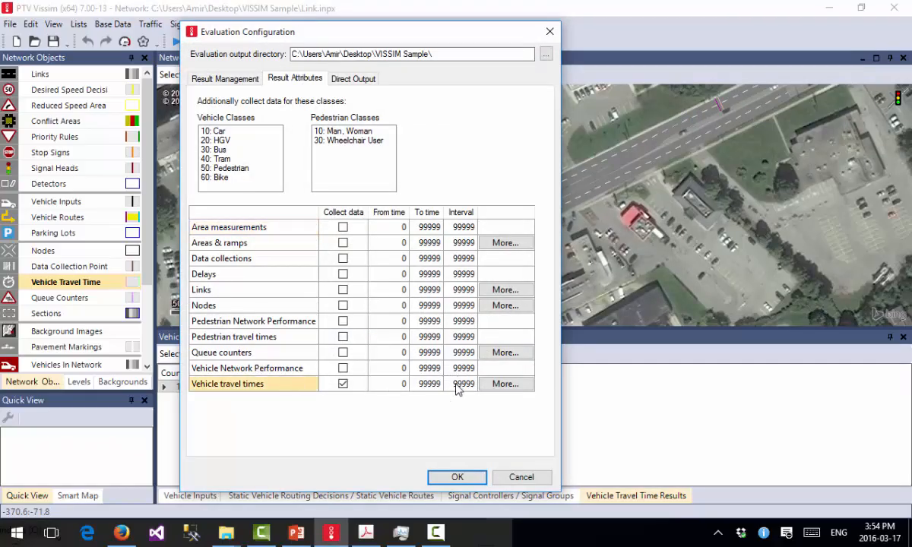
{"action": "left_click", "coordinate": [458, 389]}
{"action": "left_click", "coordinate": [458, 383]}
{"action": "type", "text": "30"}
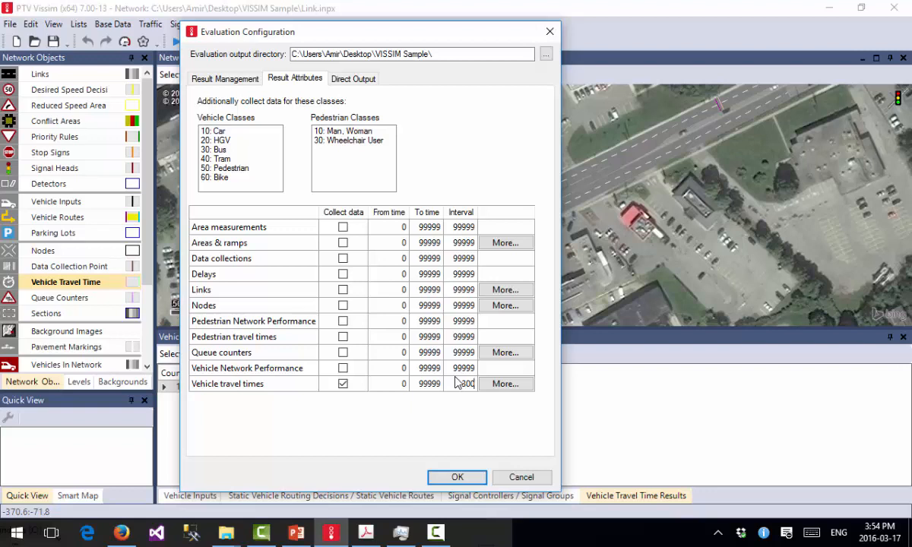
{"action": "left_click", "coordinate": [459, 477]}
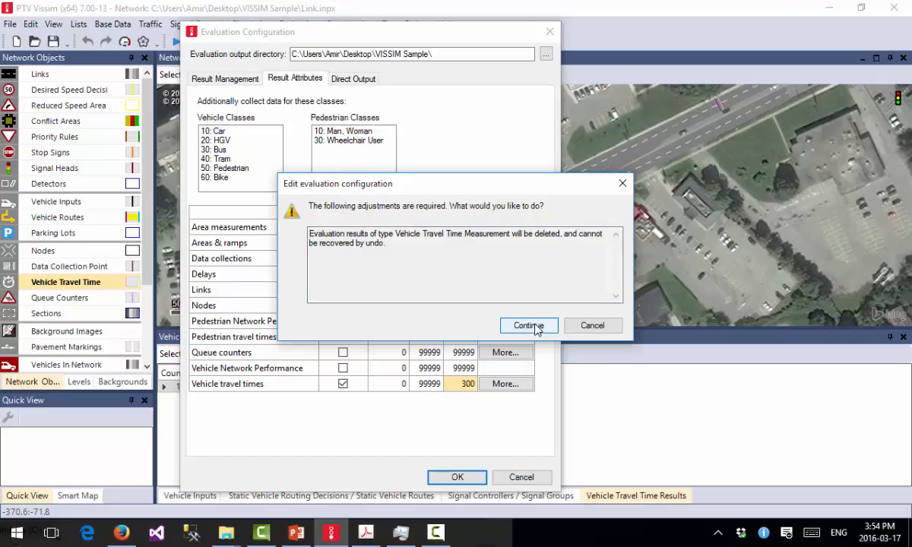
{"action": "left_click", "coordinate": [536, 326]}
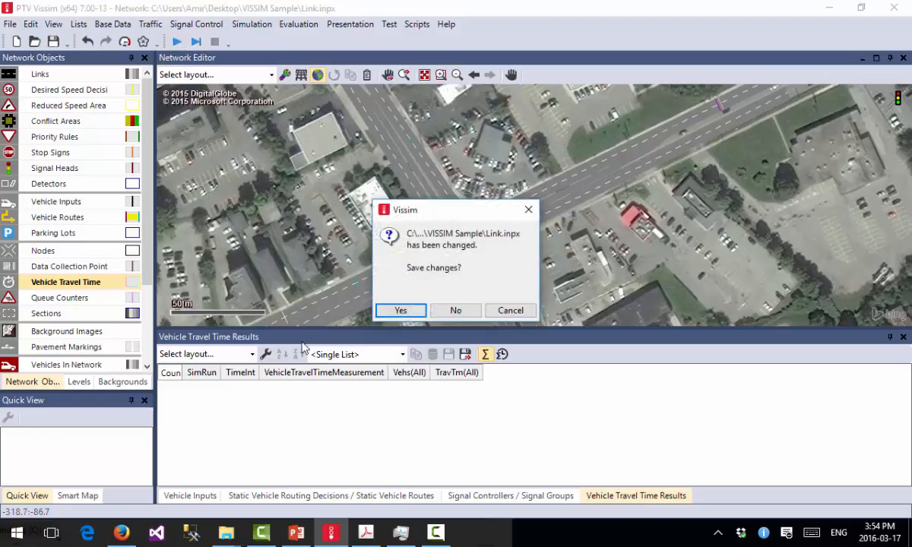
- Start a new simulation run, saving the network changes, and inspect the time interval rows in the travel time results
{"action": "left_click", "coordinate": [394, 310]}
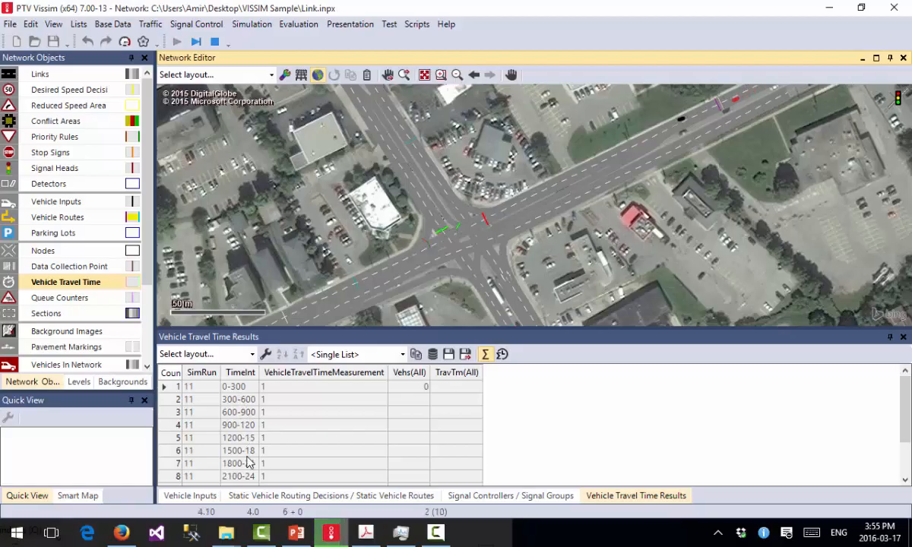
{"action": "left_click", "coordinate": [200, 381]}
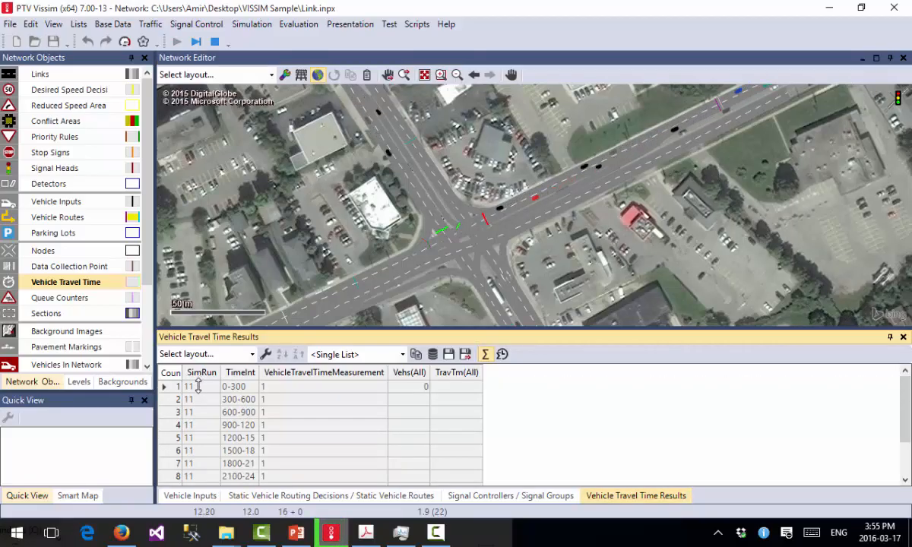
{"action": "left_click", "coordinate": [198, 385]}
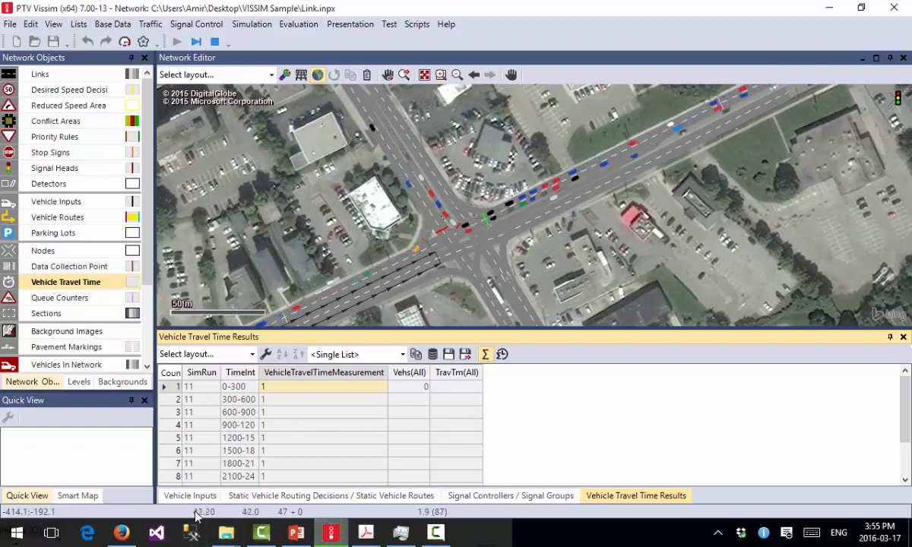
- Run the simulation in Quick Mode, briefly switching the mode off to check the vehicle counts and travel times per interval
{"action": "left_click", "coordinate": [125, 42]}
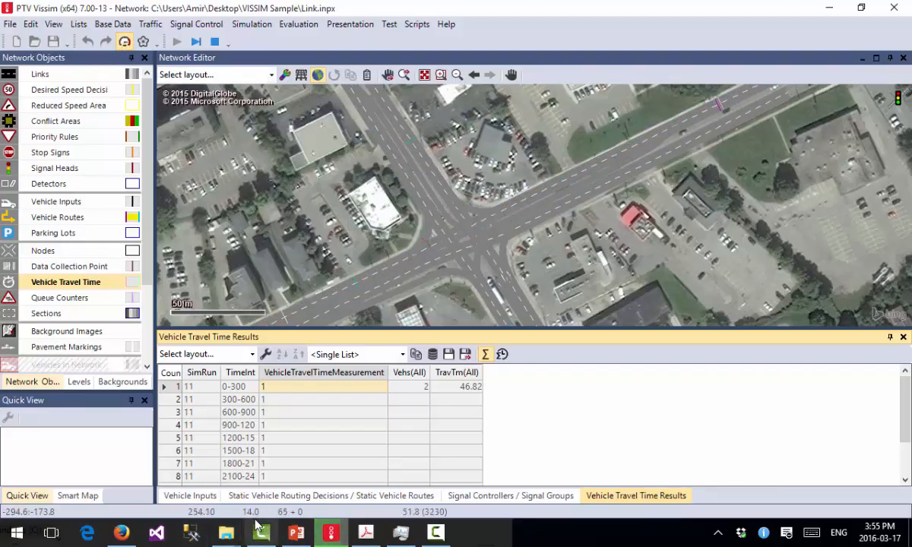
{"action": "mouse_move", "coordinate": [259, 526]}
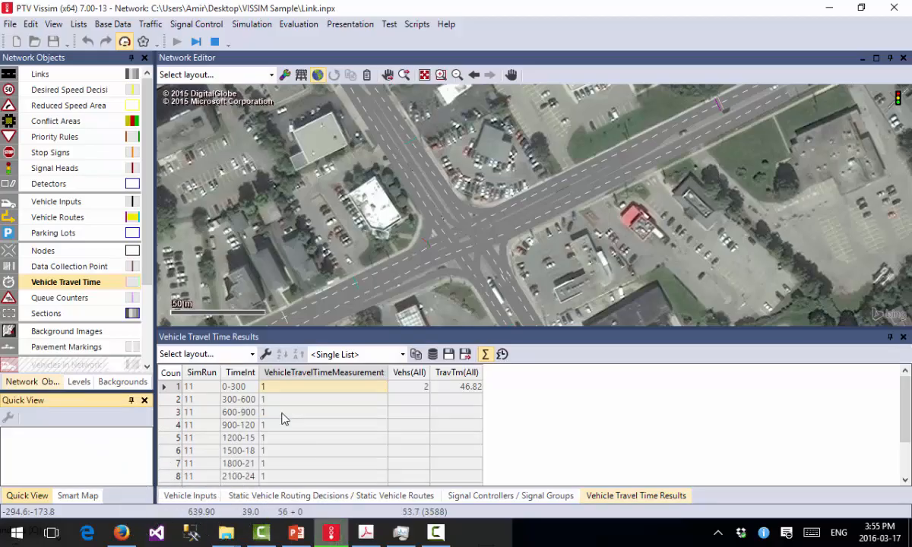
{"action": "left_click", "coordinate": [123, 41]}
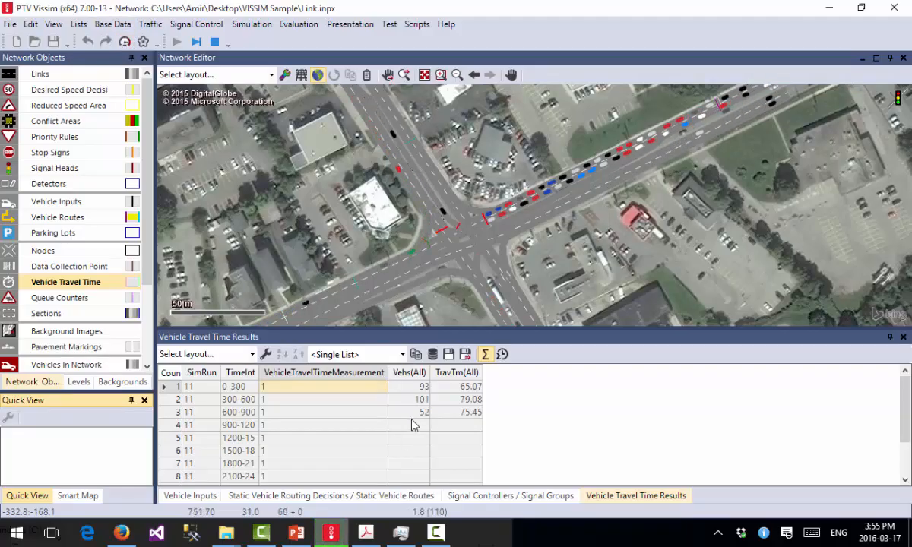
{"action": "left_click", "coordinate": [124, 41]}
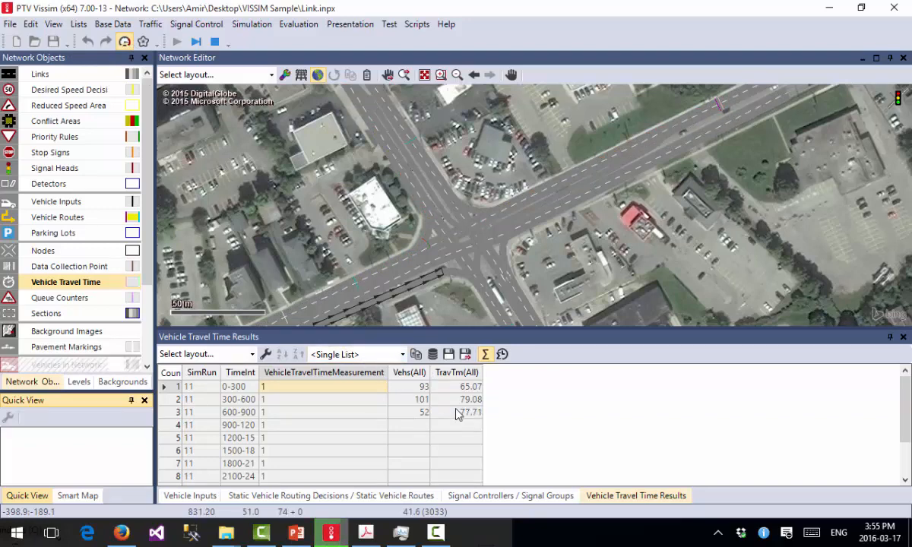
- Dismiss the export of the unfinished results and stop the simulation run, acknowledging the run time warnings
{"action": "left_click", "coordinate": [448, 355]}
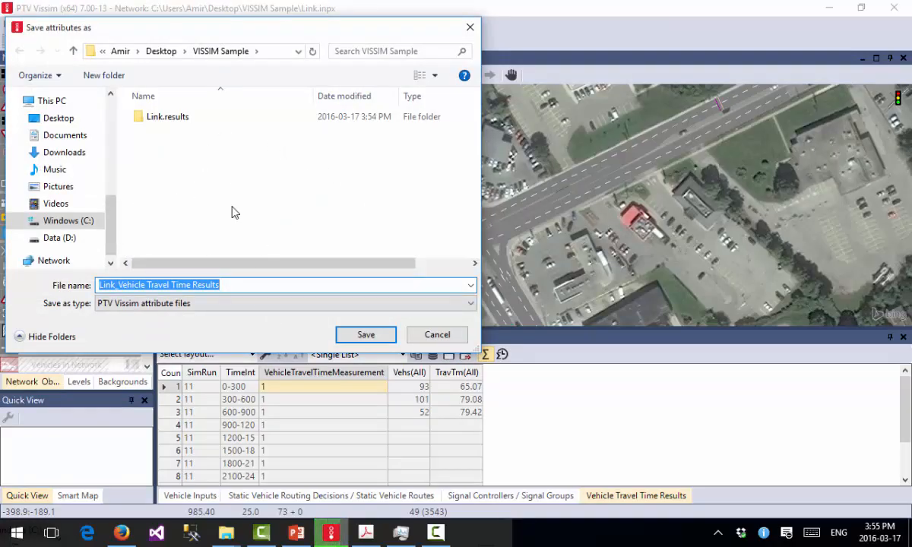
{"action": "left_click", "coordinate": [435, 335]}
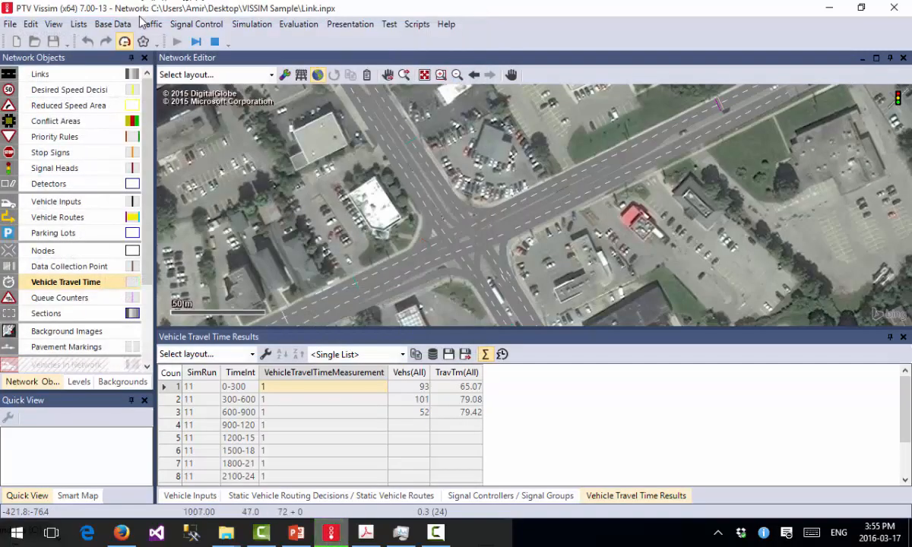
{"action": "left_click", "coordinate": [213, 44]}
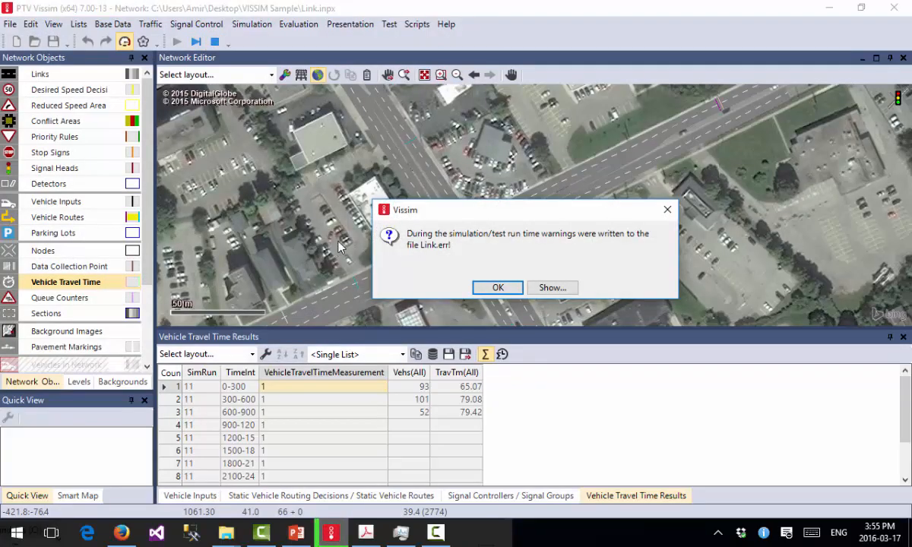
{"action": "left_click", "coordinate": [486, 292]}
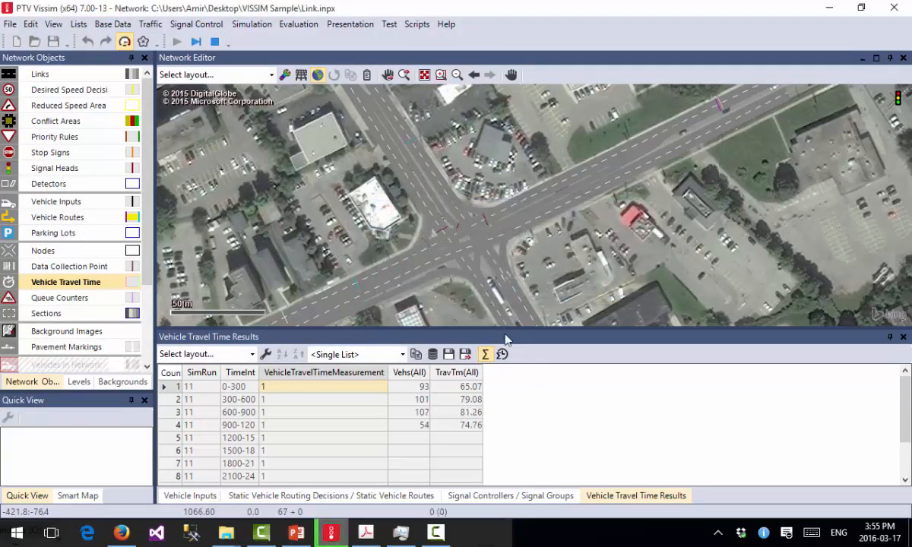
- Save the travel time results as the Vissim attribute file "Link_Vehicle Travel Time Resultsv Test1" in the VISSIM Sample folder
{"action": "left_click", "coordinate": [451, 355]}
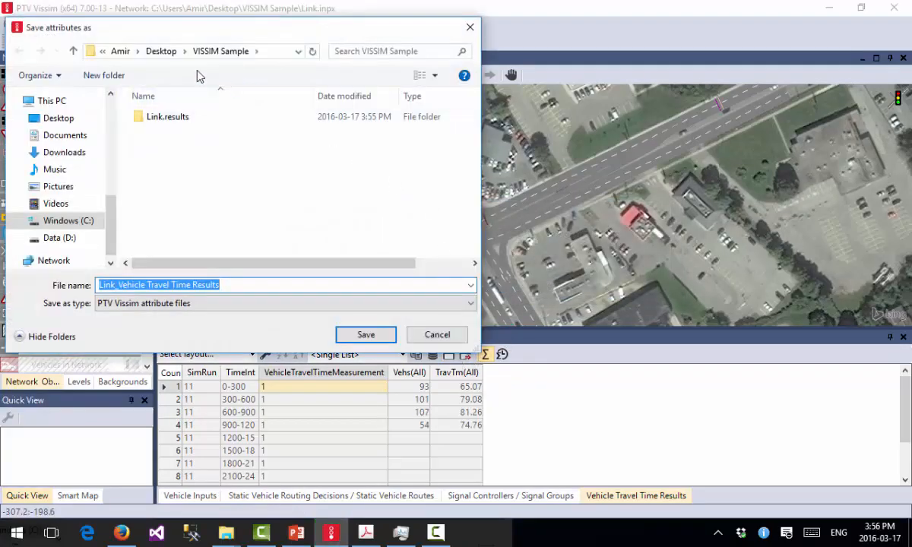
{"action": "left_click", "coordinate": [231, 285]}
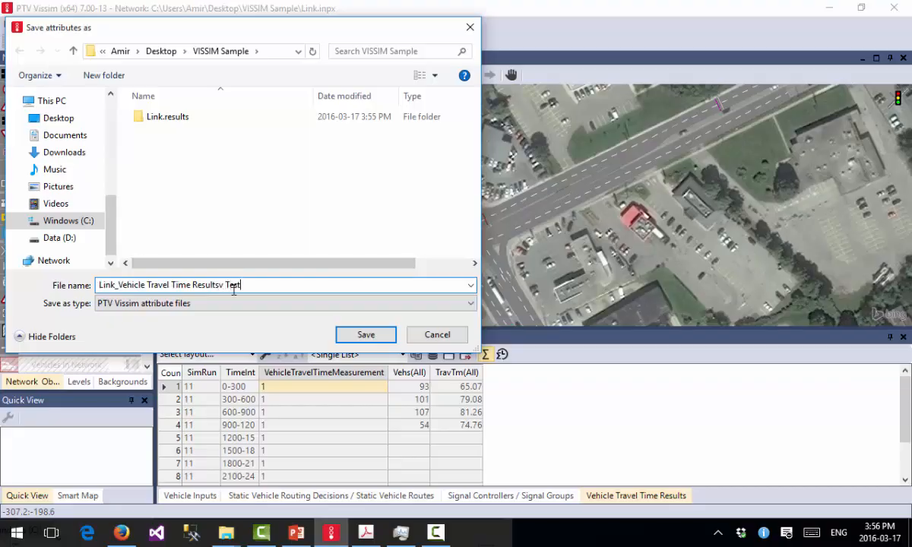
{"action": "type", "text": "v Test1"}
{"action": "left_click", "coordinate": [366, 337]}
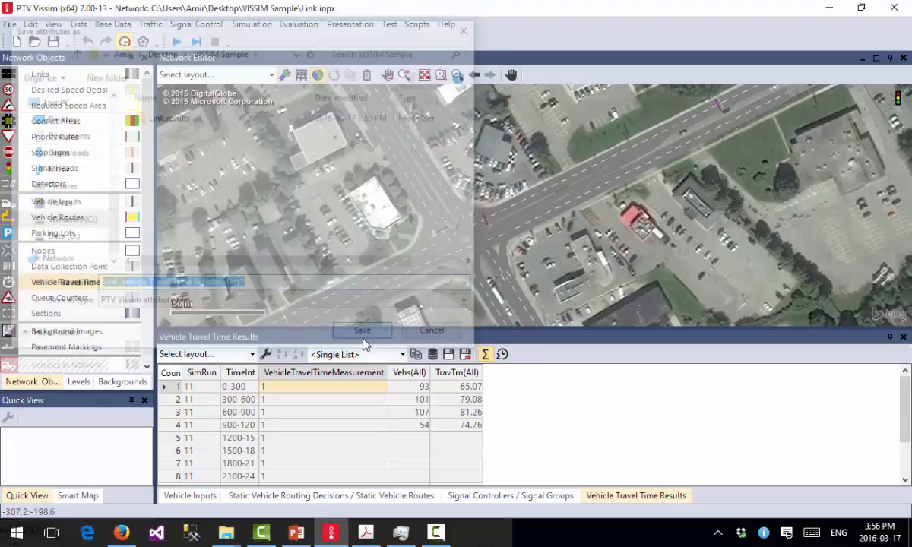
- Open the exported travel time results file from the VISSIM Sample folder in Notepad, keeping it as the default app for .att files
{"action": "left_click", "coordinate": [226, 532]}
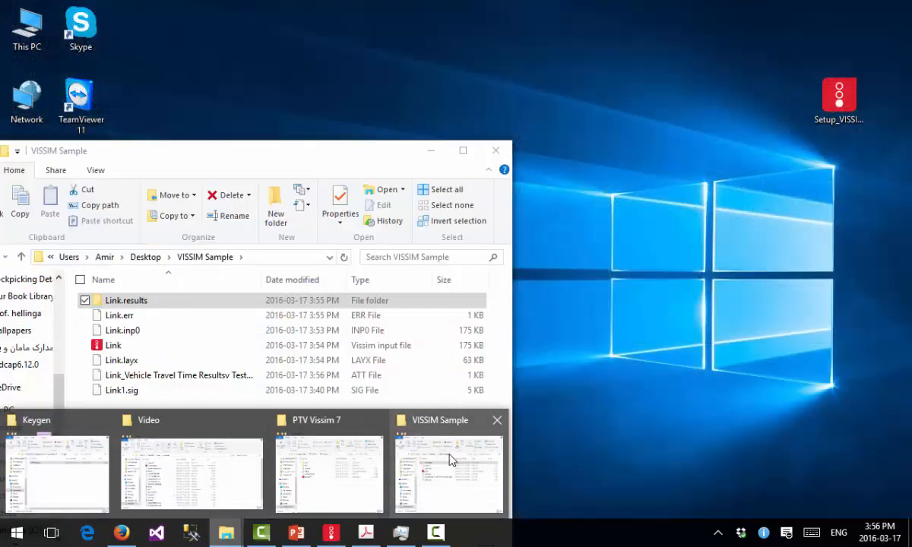
{"action": "left_click", "coordinate": [450, 460]}
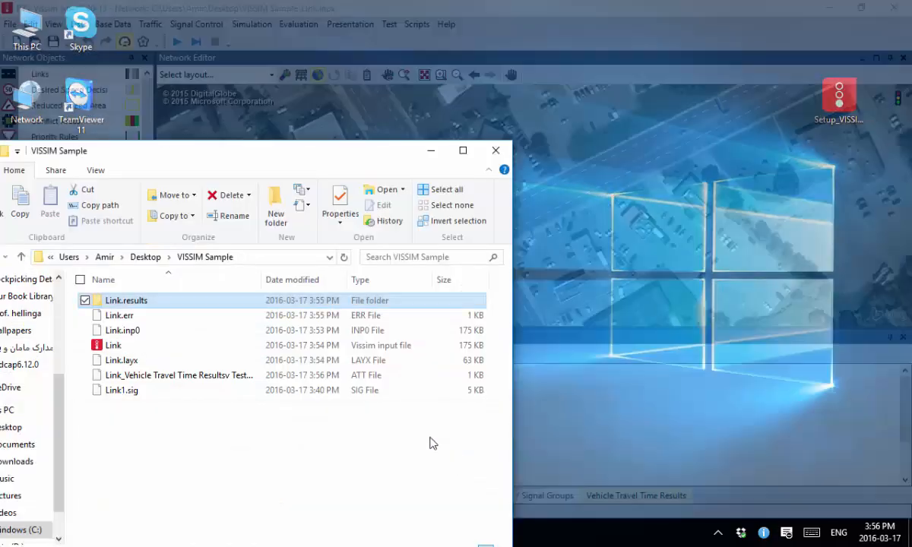
{"action": "left_click", "coordinate": [129, 376]}
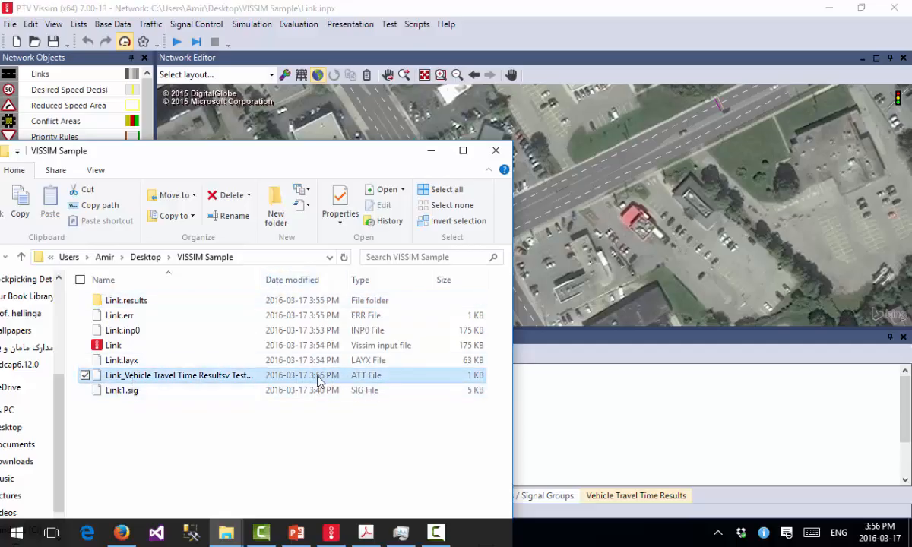
{"action": "right_click", "coordinate": [205, 378]}
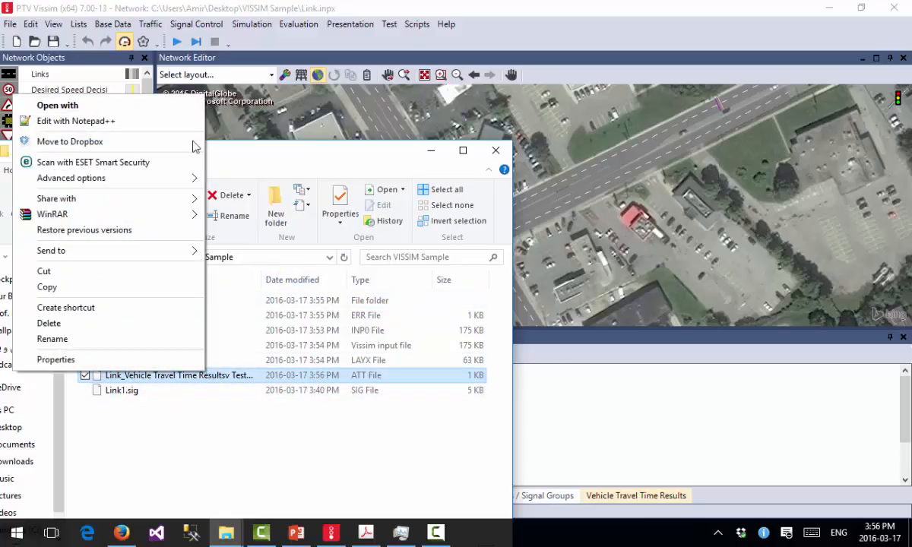
{"action": "left_click", "coordinate": [123, 82]}
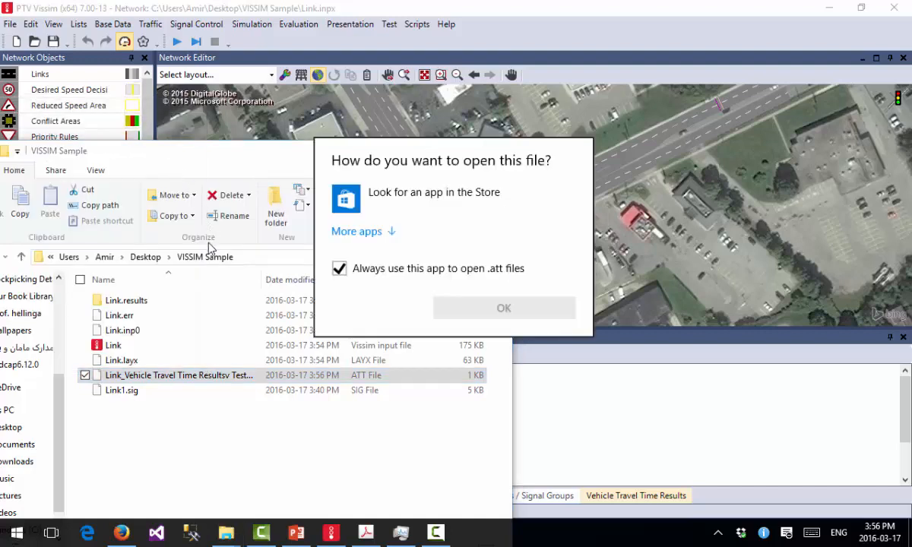
{"action": "left_click", "coordinate": [368, 229]}
{"action": "scroll", "coordinate": [414, 266], "scroll_direction": "down", "scroll_amount": 5}
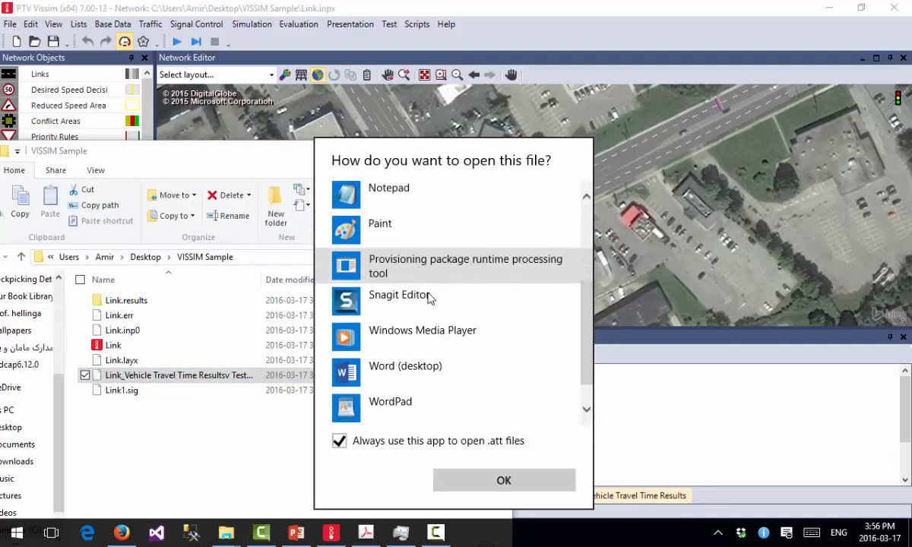
{"action": "double_click", "coordinate": [393, 196]}
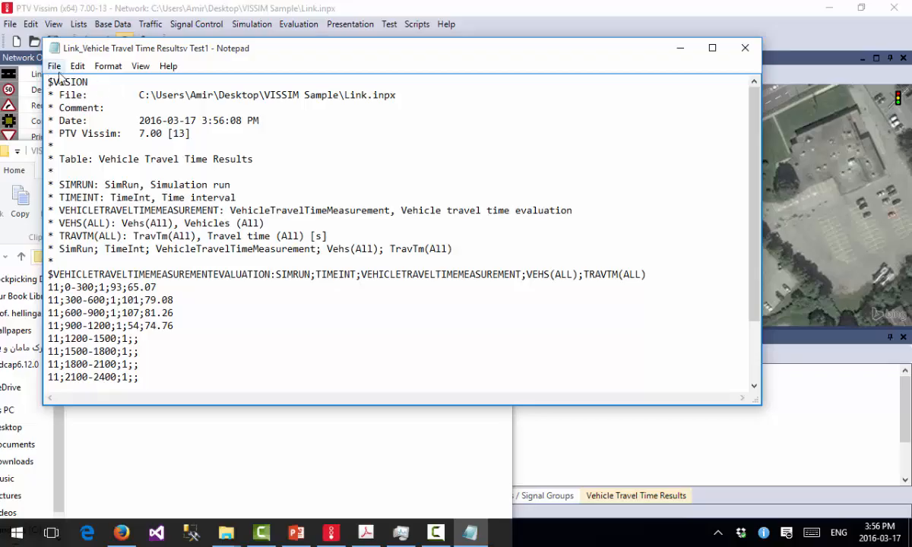
- Examine the header of the attribute file: the file details, the table name and the column definitions
{"action": "left_click_drag", "start_coordinate": [50, 82], "coordinate": [195, 122]}
{"action": "left_click", "coordinate": [195, 122]}
{"action": "left_click_drag", "start_coordinate": [110, 159], "coordinate": [274, 159]}
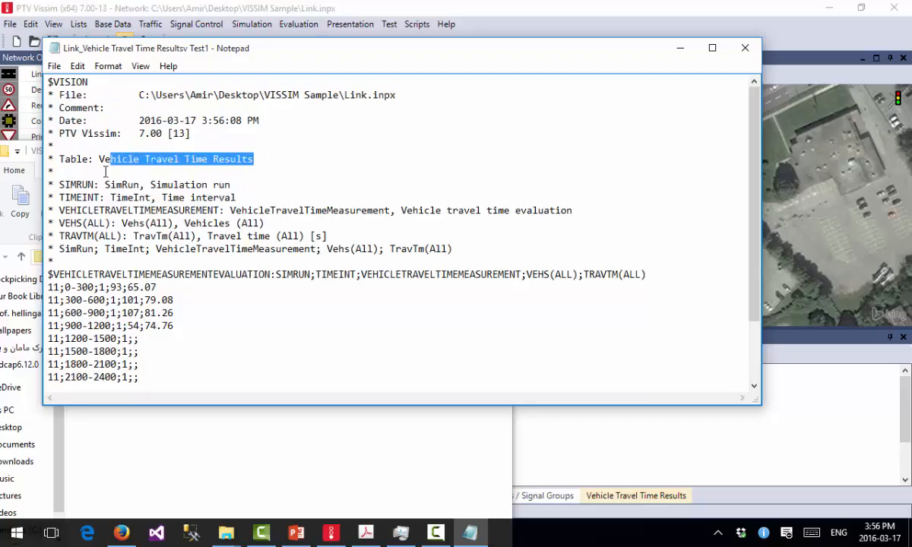
{"action": "left_click", "coordinate": [76, 187]}
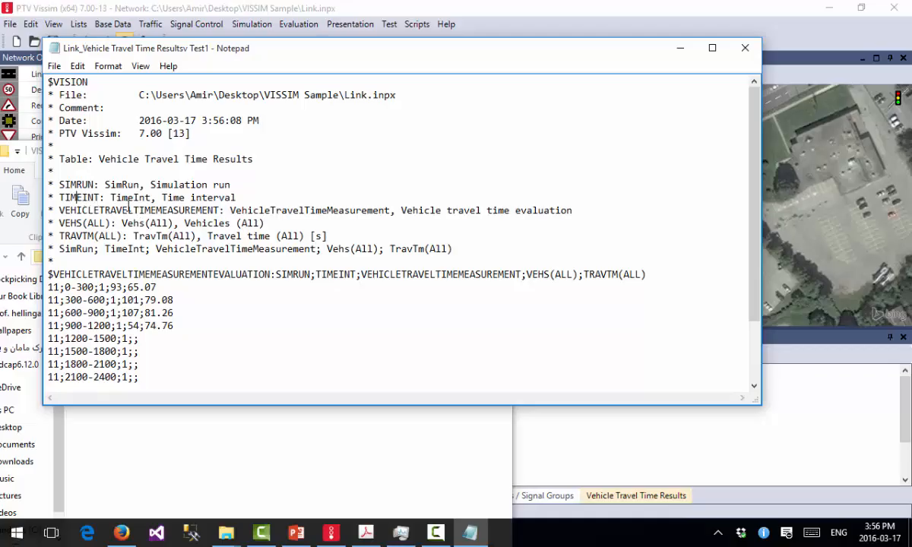
{"action": "left_click", "coordinate": [70, 222]}
- Match the values in the data rows to their columns: time interval, travel time measurement, vehicle count and travel time
{"action": "left_click_drag", "start_coordinate": [48, 287], "coordinate": [94, 289]}
{"action": "left_click", "coordinate": [64, 287]}
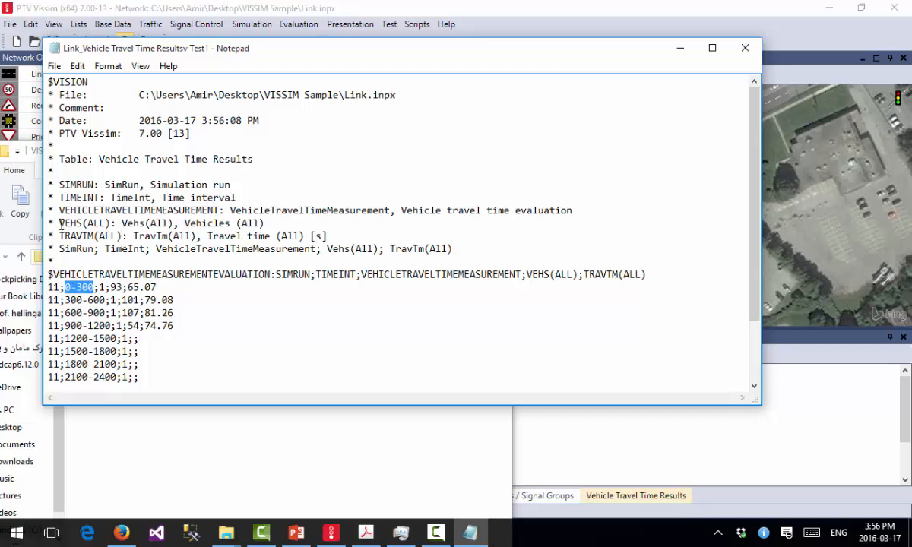
{"action": "left_click_drag", "start_coordinate": [59, 222], "coordinate": [77, 222]}
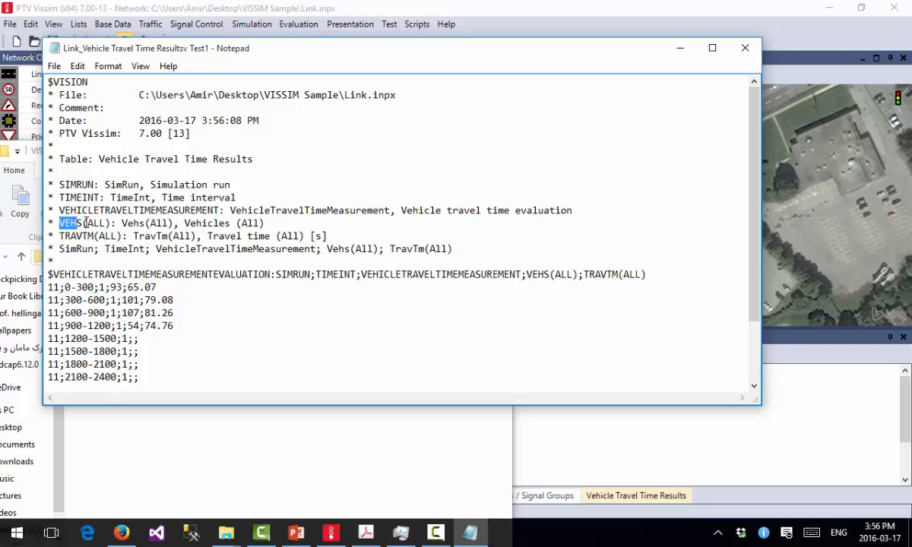
{"action": "double_click", "coordinate": [78, 210]}
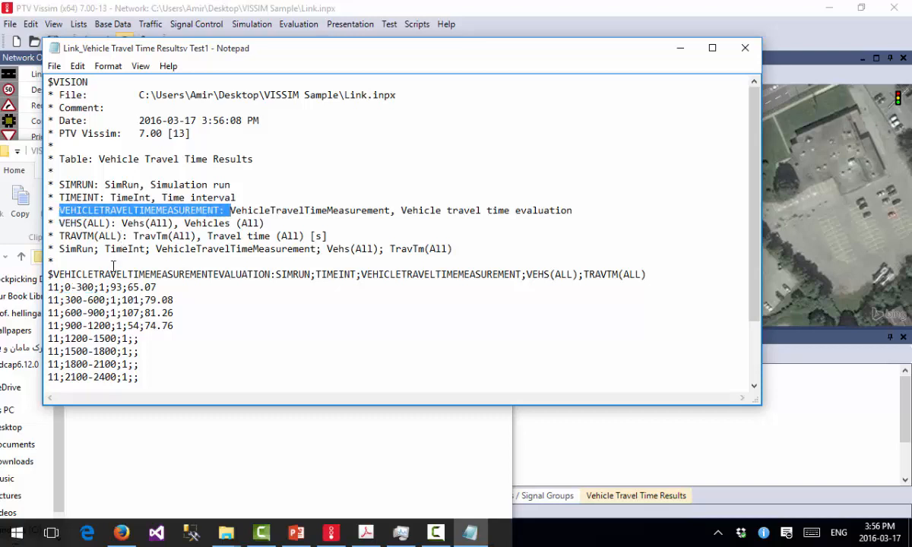
{"action": "left_click", "coordinate": [111, 299]}
{"action": "double_click", "coordinate": [112, 300]}
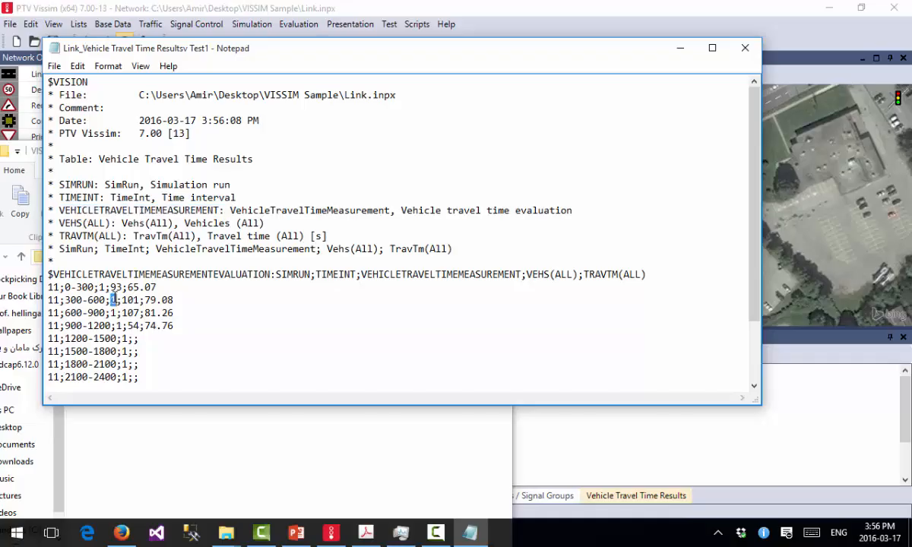
{"action": "double_click", "coordinate": [130, 299]}
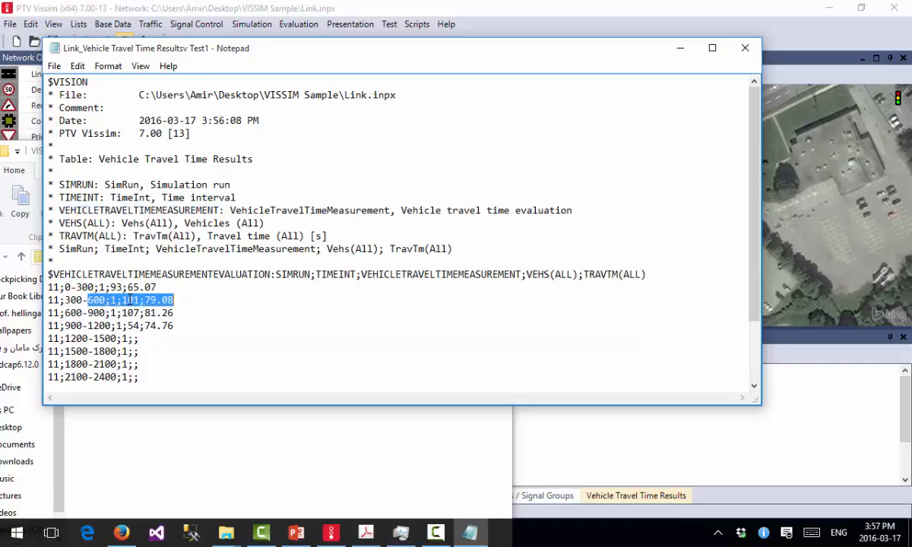
{"action": "left_click", "coordinate": [130, 300]}
{"action": "left_click_drag", "start_coordinate": [123, 299], "coordinate": [145, 300]}
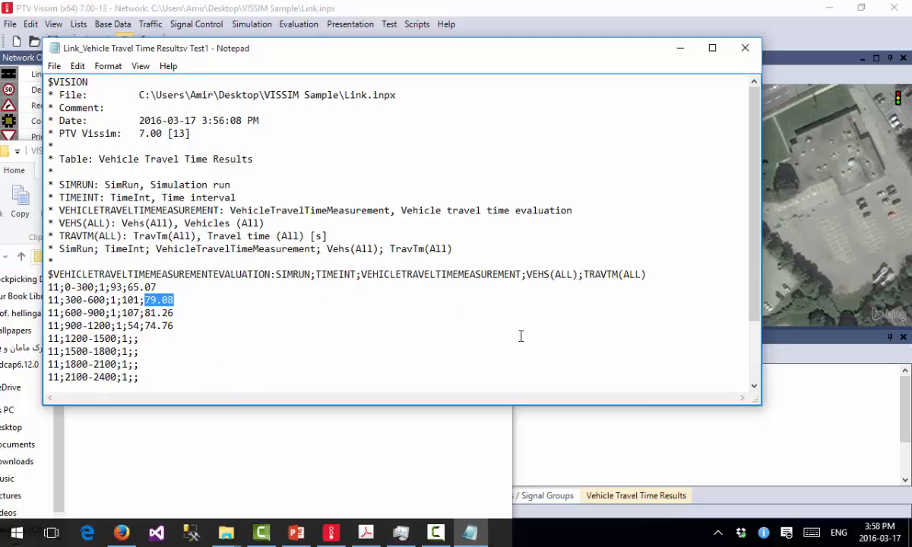
- Delete the whole header and the leftover blank line so the file starts at the first data row, and save it
{"action": "left_click_drag", "start_coordinate": [648, 274], "coordinate": [4, 27]}
{"action": "key", "text": "Delete"}
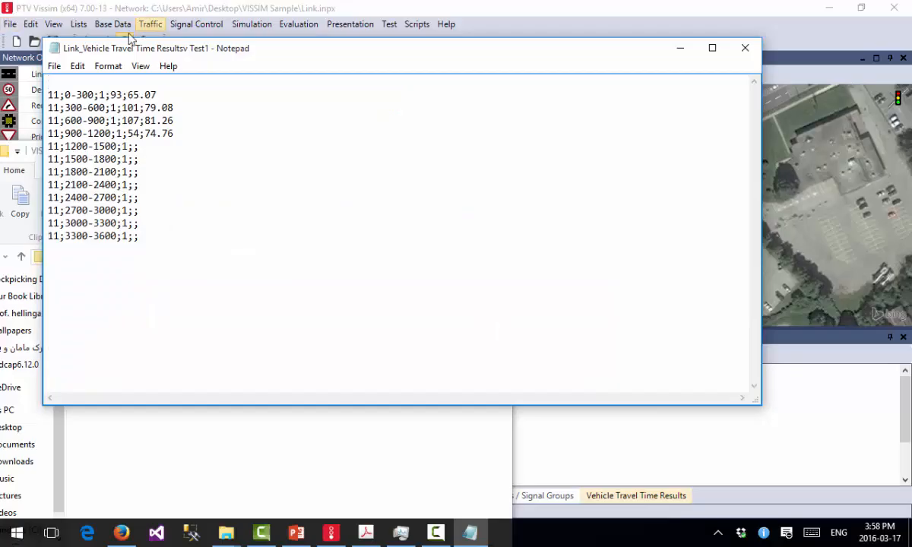
{"action": "key", "text": "Delete"}
{"action": "type", "text": "x"}
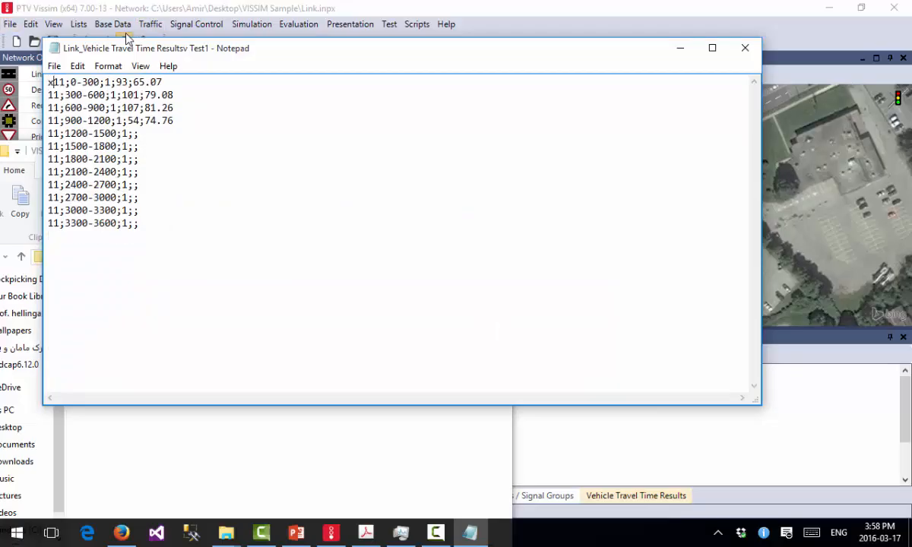
{"action": "key", "text": "BackSpace"}
- Switch to Excel 2013, create a blank workbook and maximize its window
{"action": "left_click", "coordinate": [15, 530]}
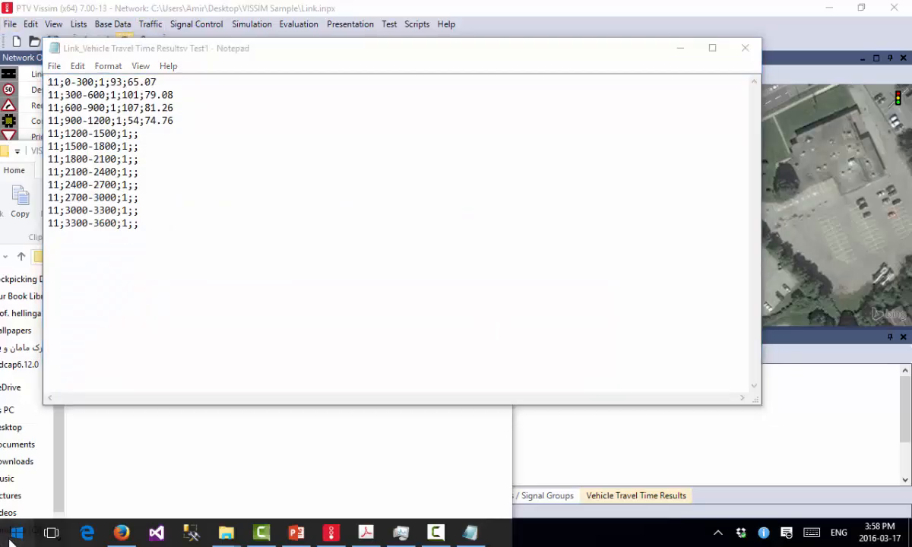
{"action": "type", "text": "excel"}
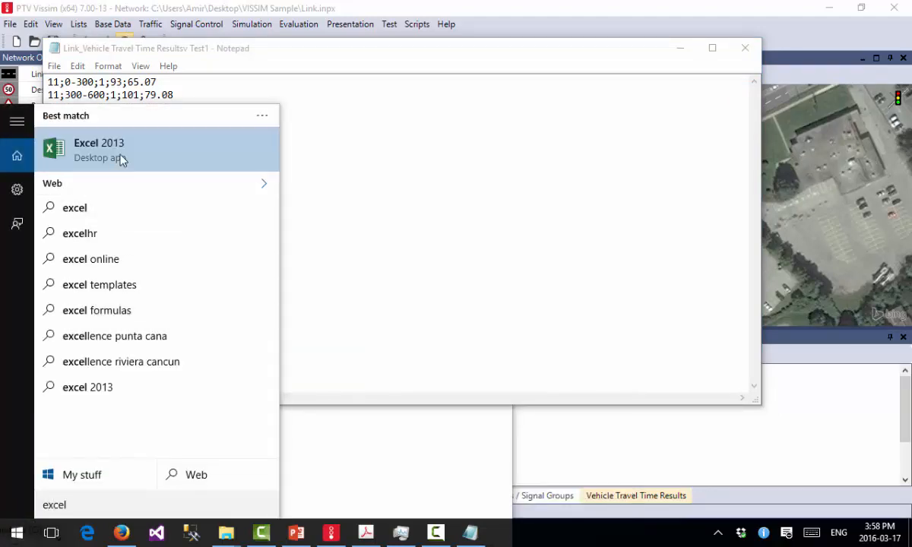
{"action": "left_click", "coordinate": [115, 152]}
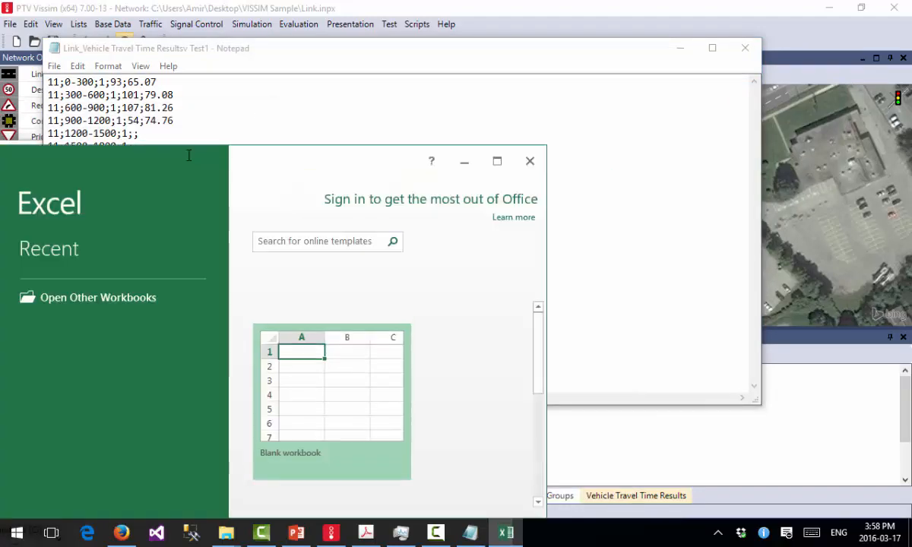
{"action": "left_click", "coordinate": [308, 402]}
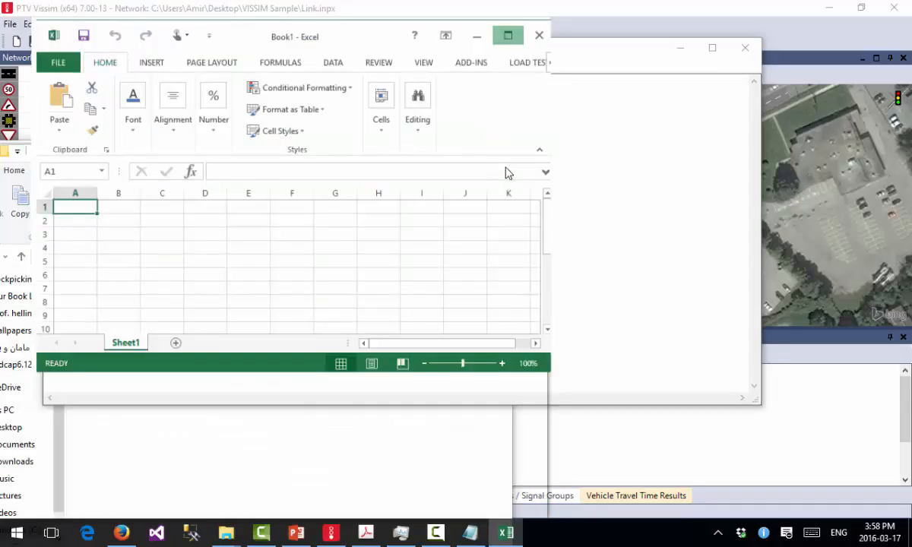
{"action": "left_click", "coordinate": [505, 35]}
- Start importing external data from a text file and browse to the VISSIM Sample folder on the Desktop
{"action": "left_click", "coordinate": [310, 45]}
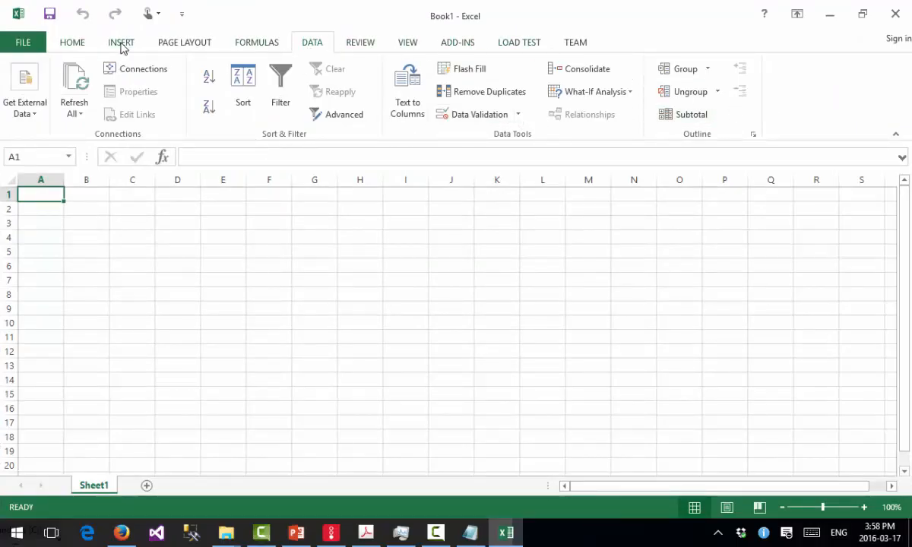
{"action": "left_click", "coordinate": [22, 110]}
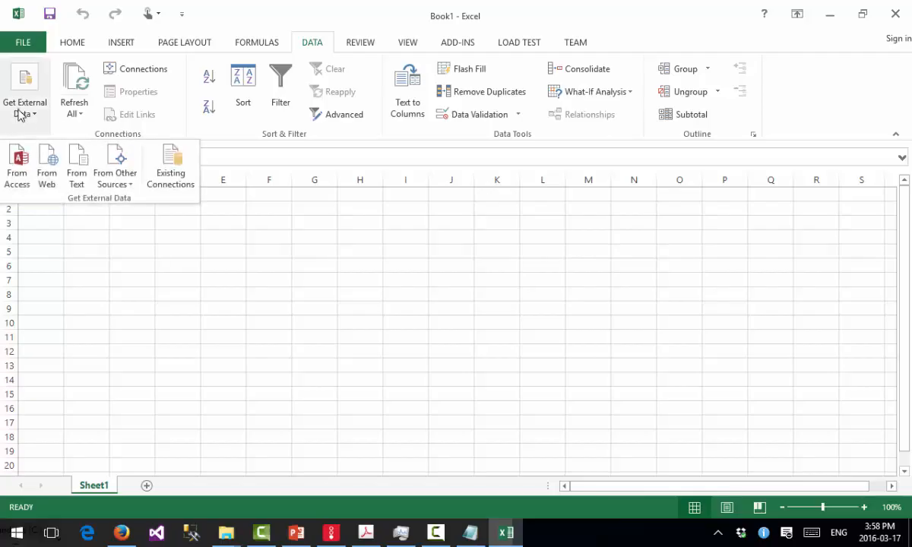
{"action": "left_click", "coordinate": [78, 173]}
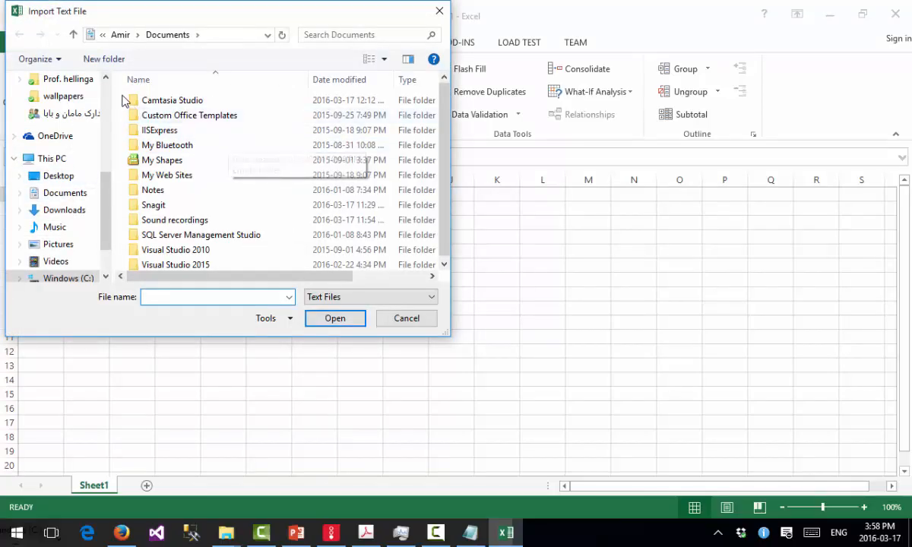
{"action": "left_click_drag", "start_coordinate": [105, 192], "coordinate": [124, 90]}
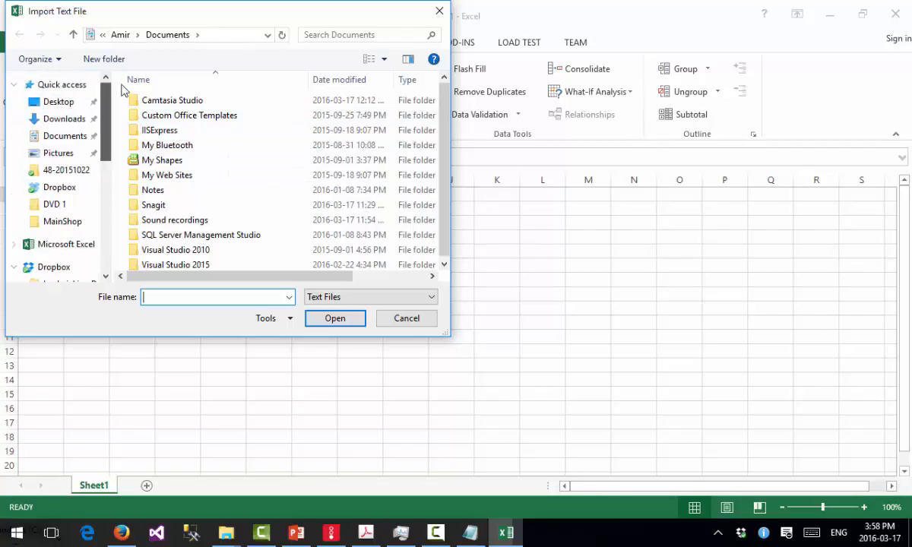
{"action": "left_click", "coordinate": [70, 103]}
{"action": "left_click", "coordinate": [197, 104]}
{"action": "double_click", "coordinate": [197, 104]}
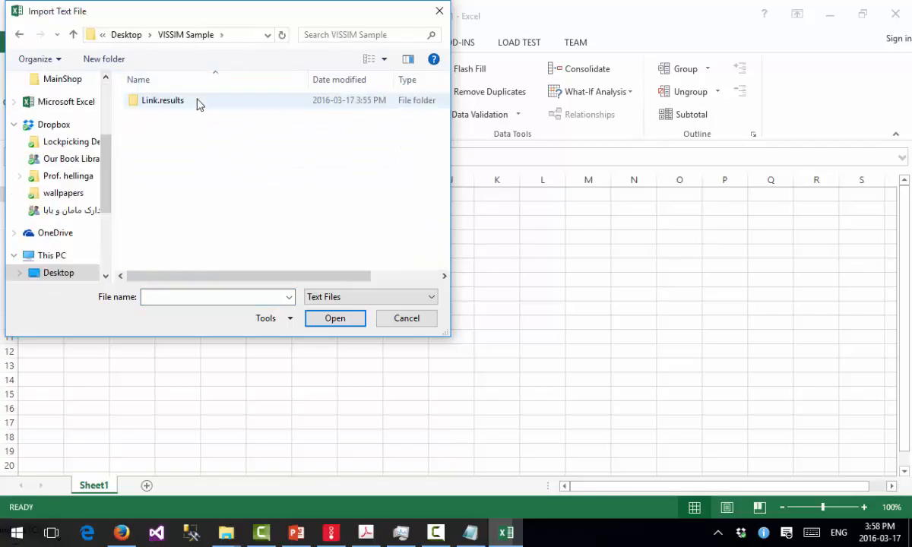
{"action": "double_click", "coordinate": [183, 100]}
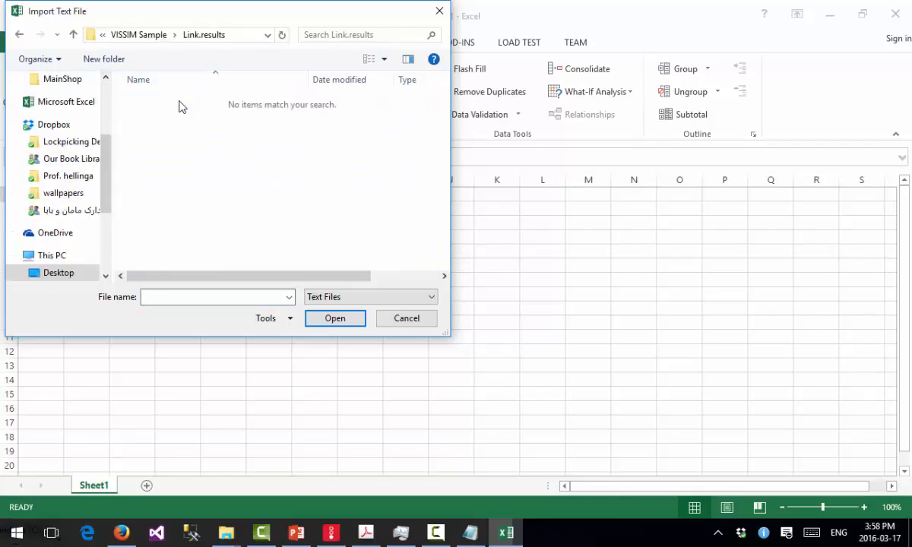
{"action": "left_click", "coordinate": [152, 34]}
- Show all file types and choose "Link_Vehicle Travel Time Resultsv Test1" as the file to import
{"action": "left_click", "coordinate": [326, 296]}
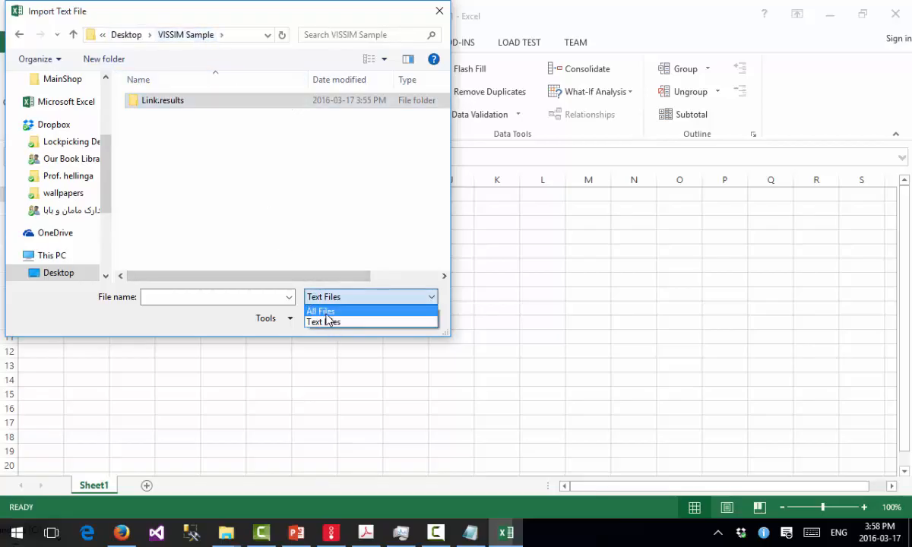
{"action": "left_click", "coordinate": [323, 308]}
{"action": "left_click", "coordinate": [161, 190]}
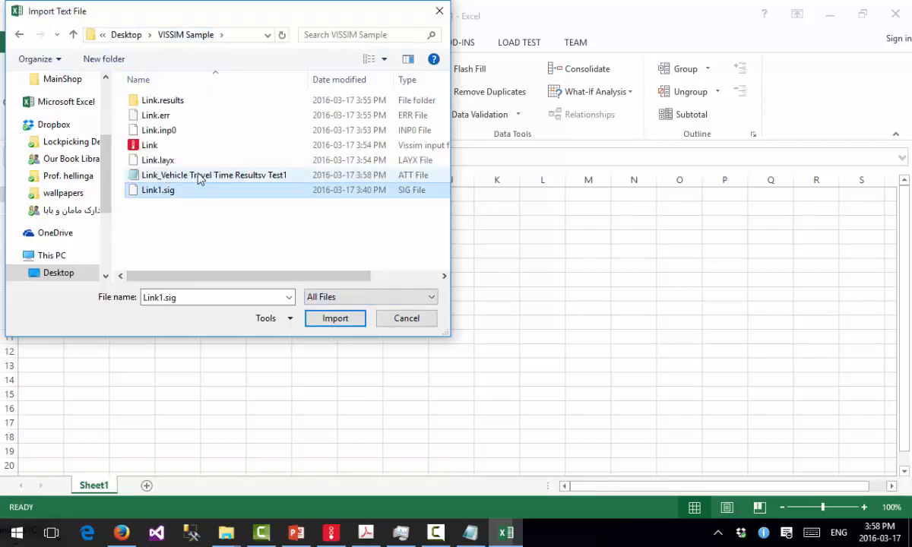
{"action": "double_click", "coordinate": [196, 175]}
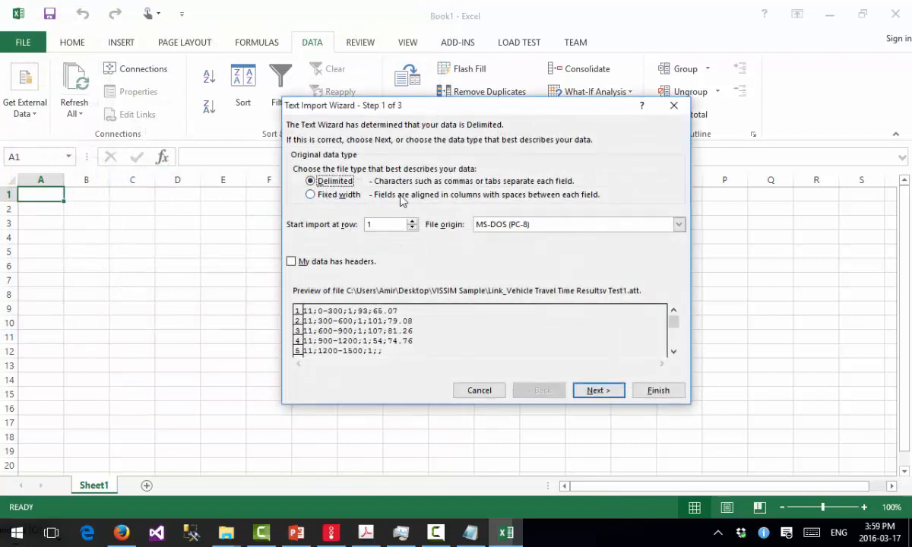
- Import the data as delimited text with semicolon instead of tab as delimiter and General column format, placing it at cell A1
{"action": "left_click", "coordinate": [601, 392]}
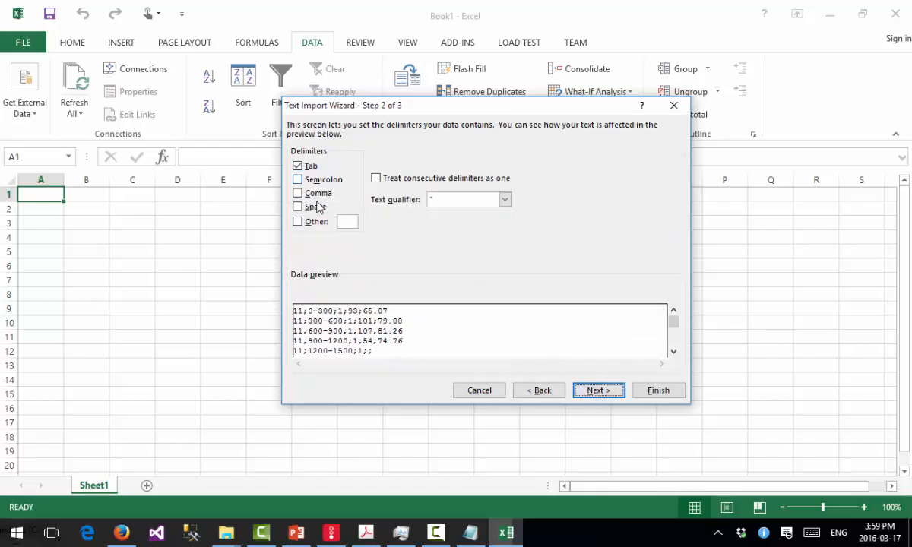
{"action": "left_click", "coordinate": [302, 180]}
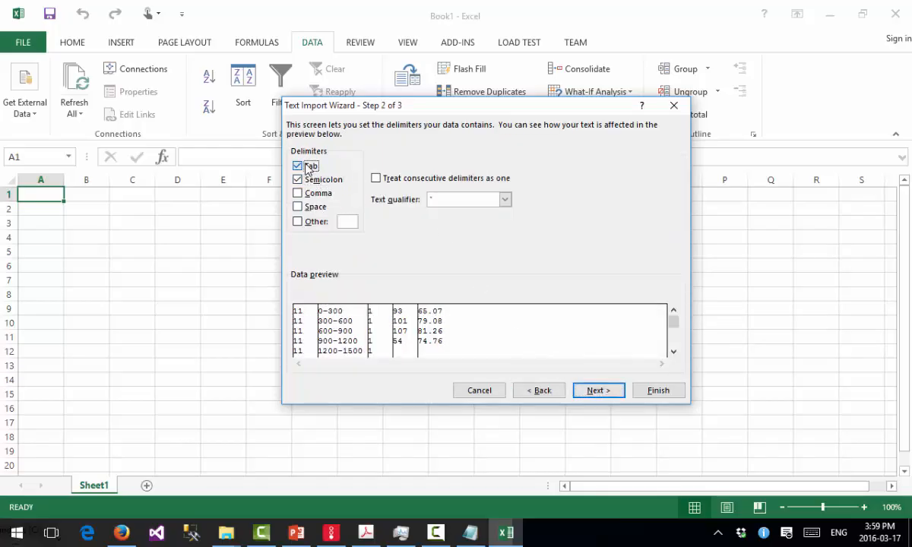
{"action": "left_click", "coordinate": [297, 165]}
{"action": "left_click", "coordinate": [598, 390]}
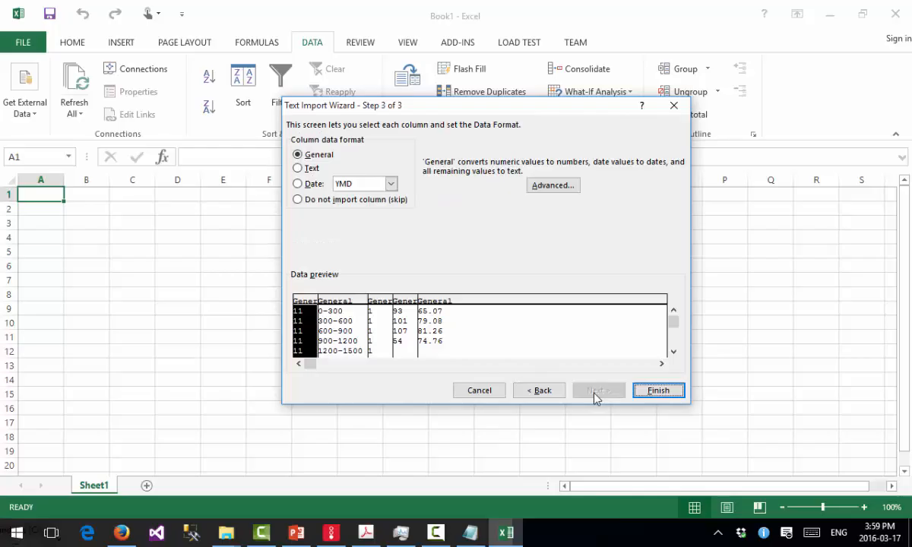
{"action": "left_click", "coordinate": [659, 401]}
{"action": "left_click", "coordinate": [502, 332]}
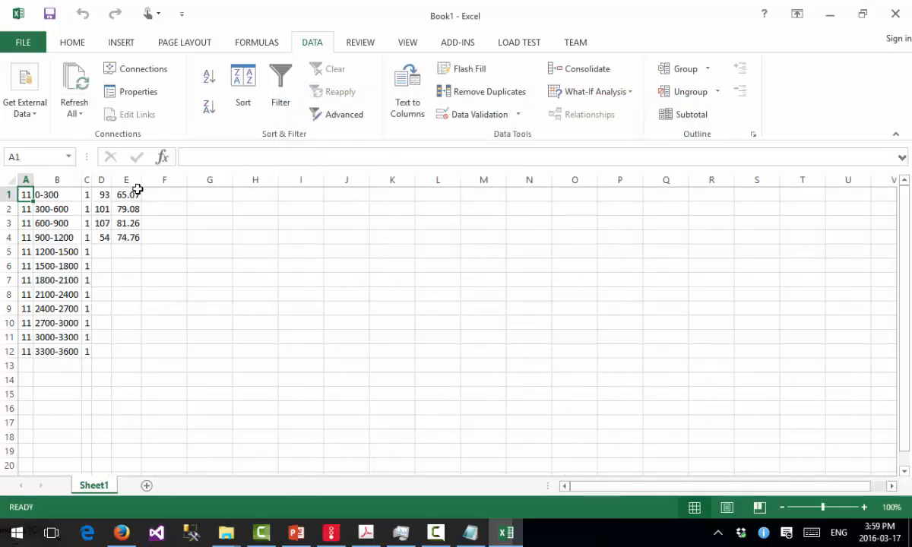
- Insert a scatter chart of the travel times in E1:E4 against the time intervals in B1:B4
{"action": "left_click_drag", "start_coordinate": [126, 195], "coordinate": [127, 237]}
{"action": "left_click_drag", "start_coordinate": [59, 195], "coordinate": [68, 240]}
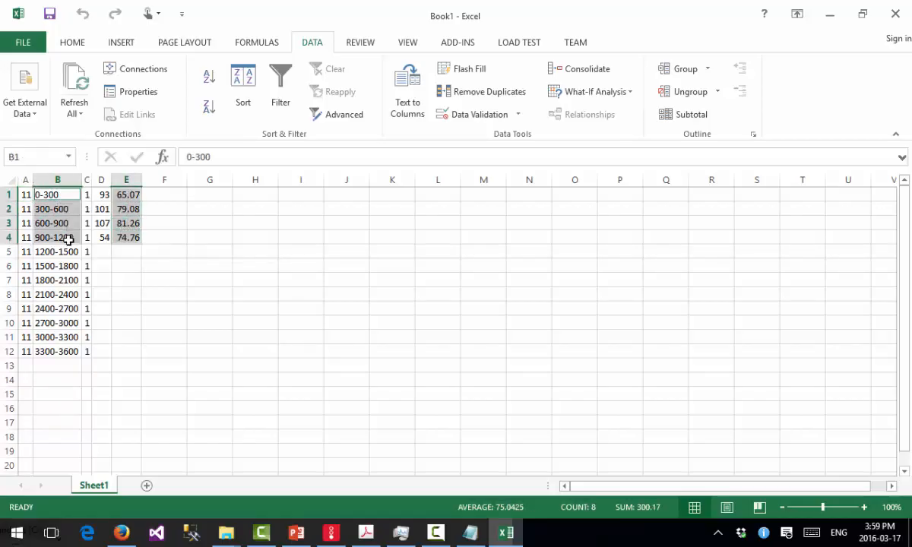
{"action": "left_click", "coordinate": [118, 43]}
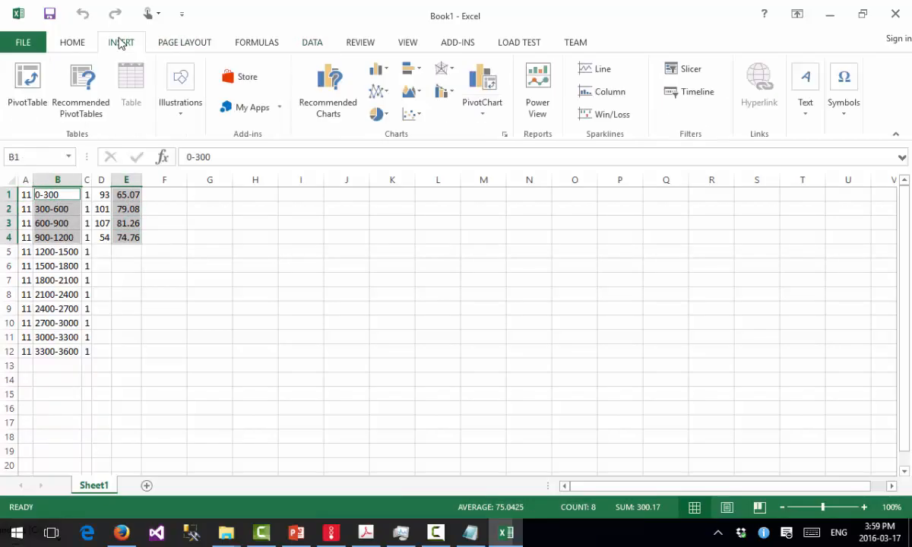
{"action": "left_click", "coordinate": [410, 114]}
{"action": "left_click", "coordinate": [411, 161]}
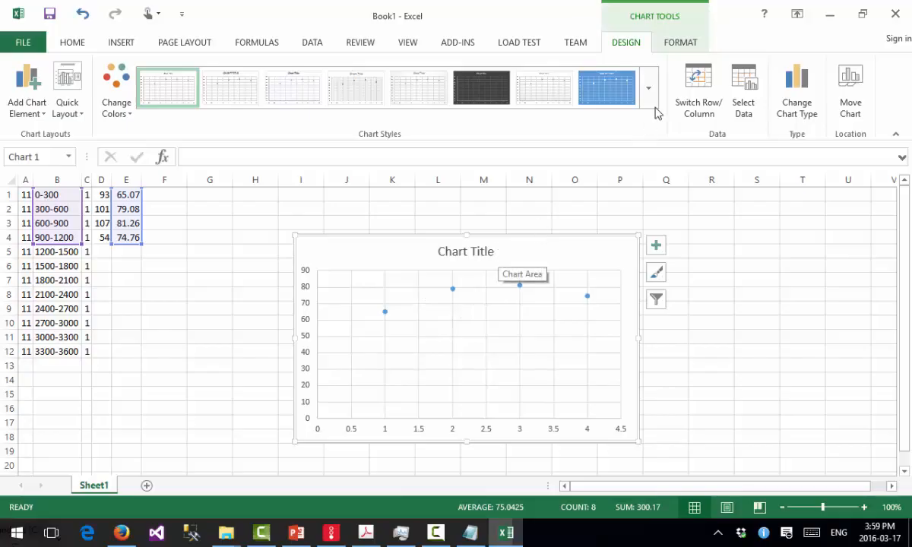
- Minimize Excel and the VISSIM Sample folder window to return to Vissim
{"action": "left_click", "coordinate": [796, 14]}
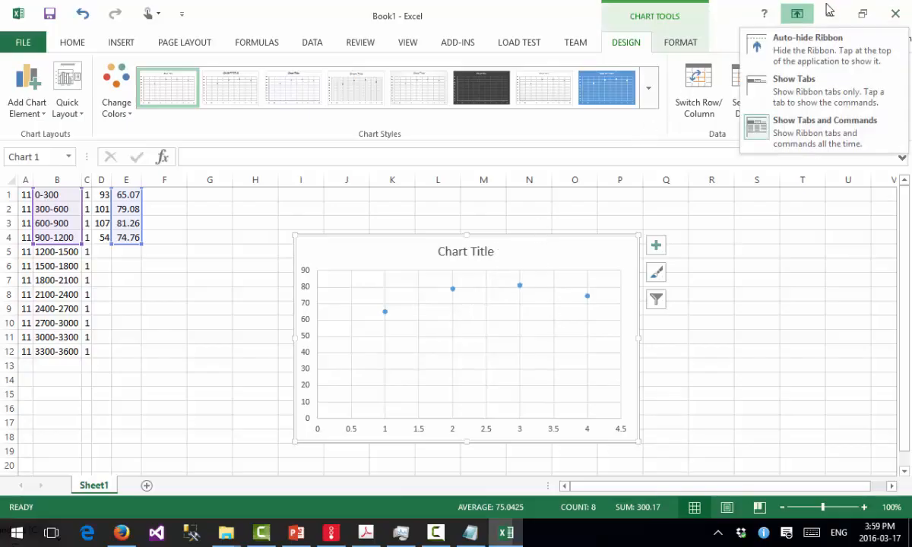
{"action": "left_click", "coordinate": [828, 13]}
{"action": "left_click", "coordinate": [744, 48]}
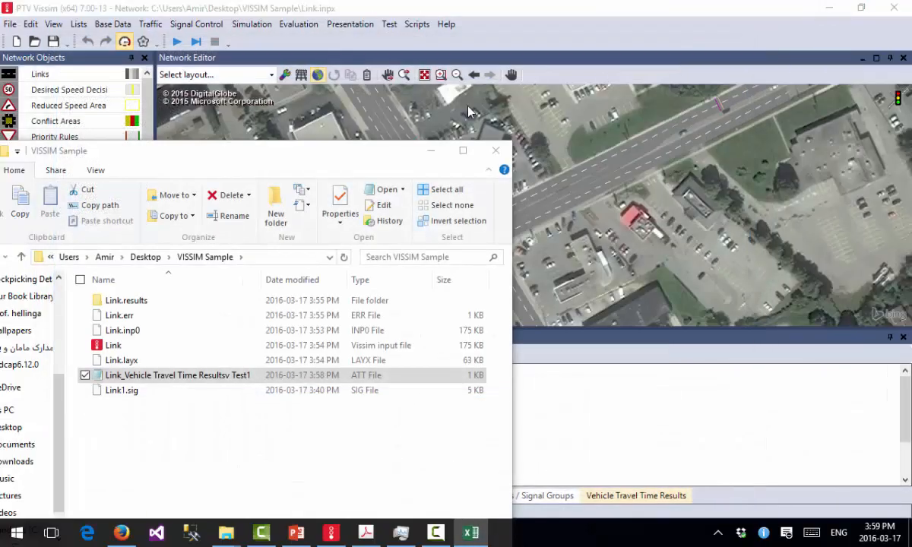
{"action": "left_click", "coordinate": [433, 153]}
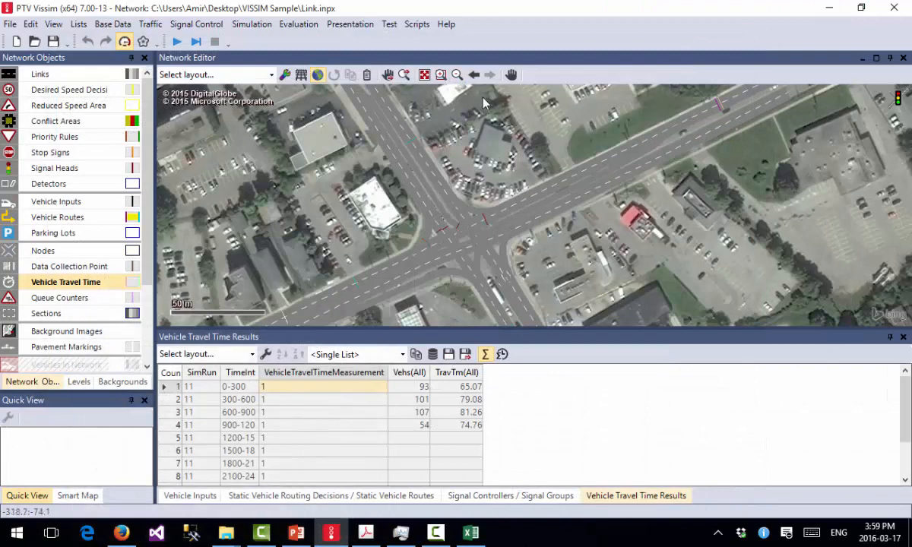
- Examine the database export options for the Vehicle Travel Time Results list and close them
{"action": "left_click", "coordinate": [433, 354]}
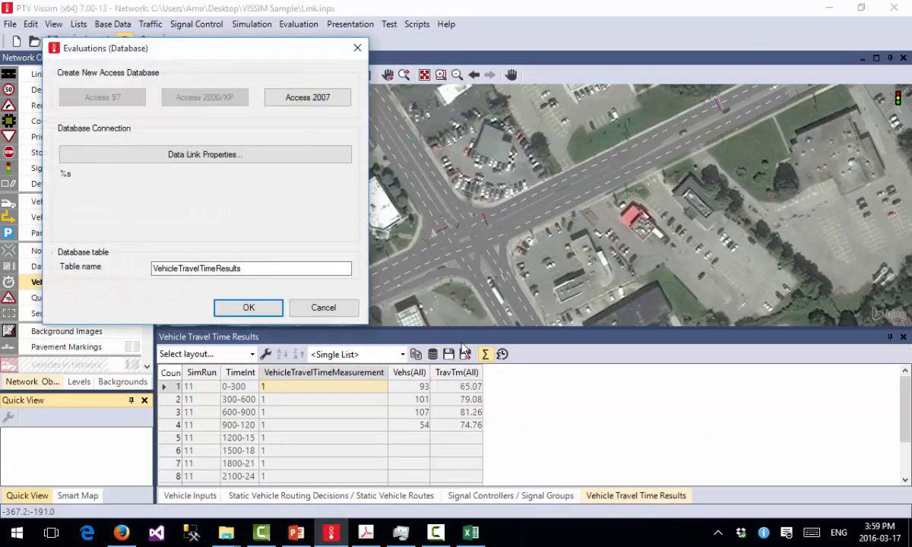
{"action": "left_click_drag", "start_coordinate": [112, 49], "coordinate": [193, 75]}
{"action": "left_click", "coordinate": [433, 73]}
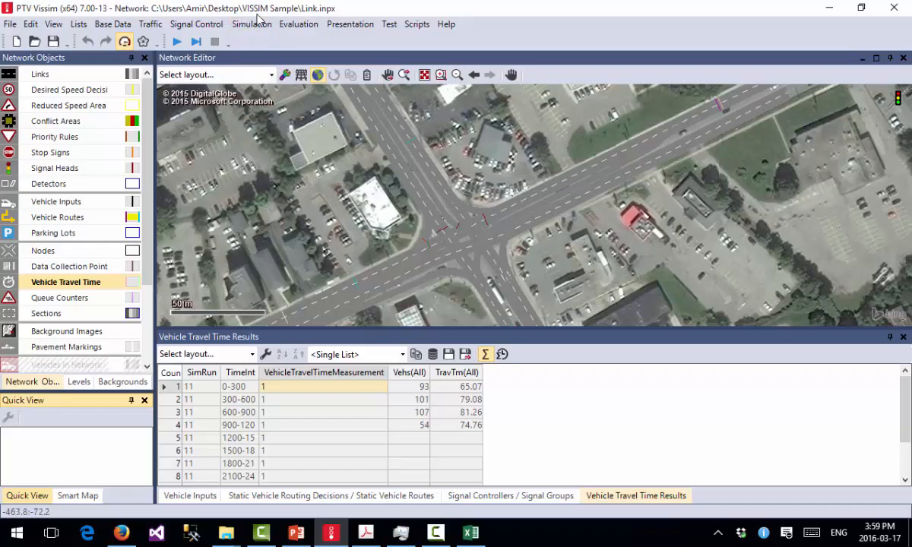
- Add a queue counter on connector 10008, at its upstream end just before the intersection
{"action": "left_click_drag", "start_coordinate": [343, 200], "coordinate": [210, 254]}
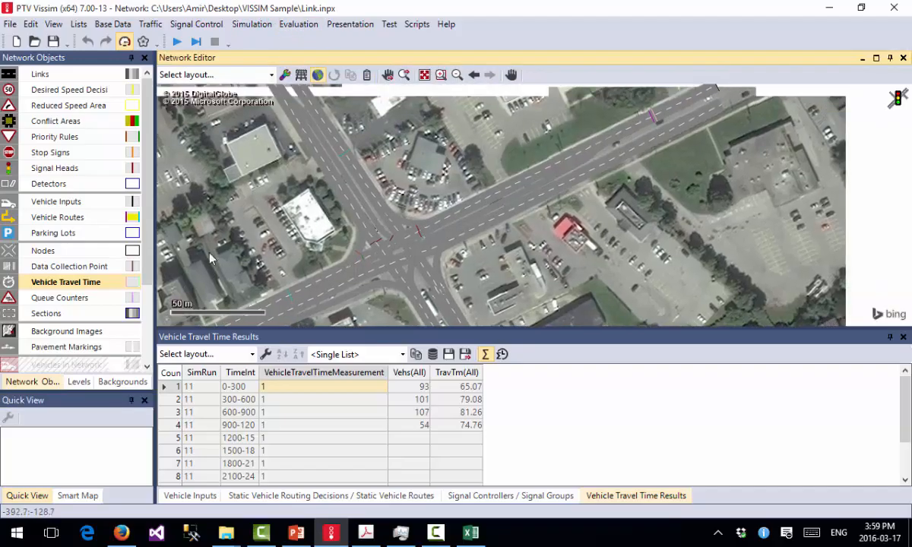
{"action": "left_click", "coordinate": [44, 299]}
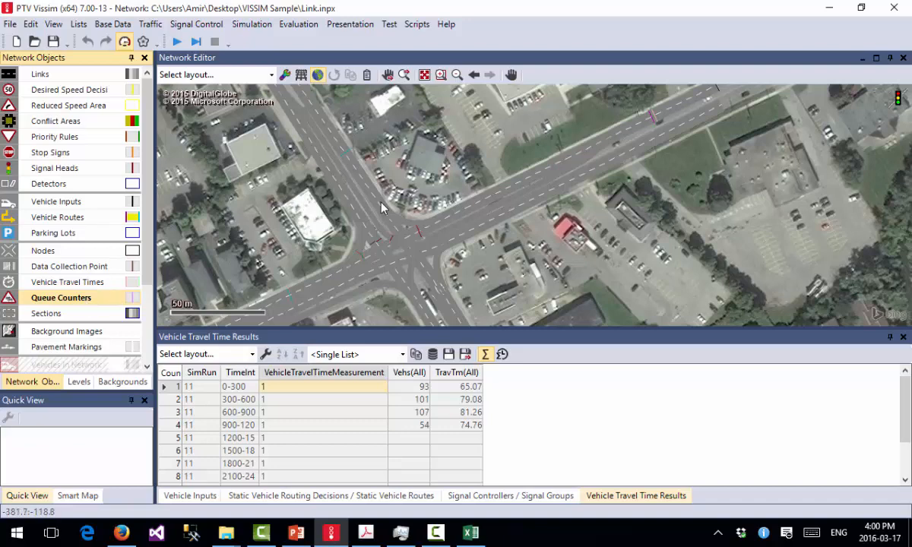
{"action": "scroll", "coordinate": [426, 221], "scroll_direction": "up", "scroll_amount": 4}
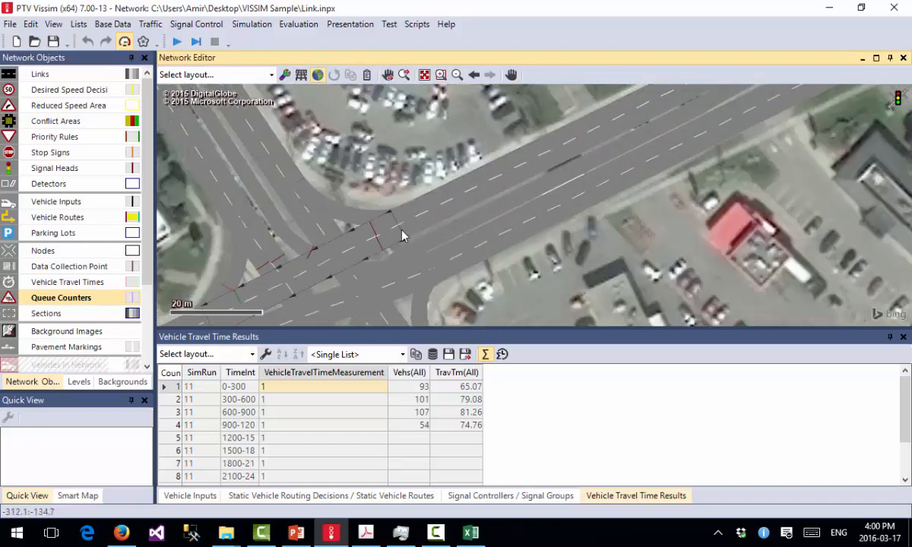
{"action": "right_click", "coordinate": [391, 221]}
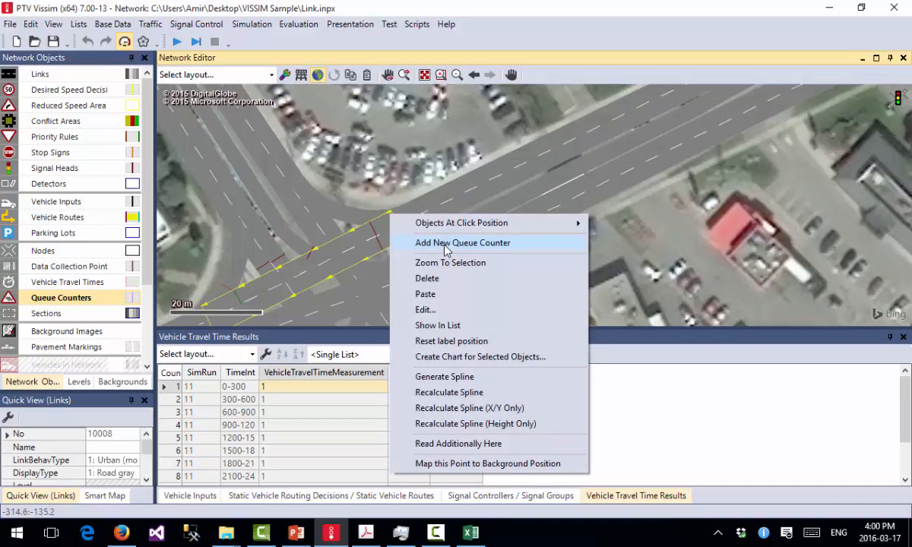
{"action": "left_click", "coordinate": [446, 243]}
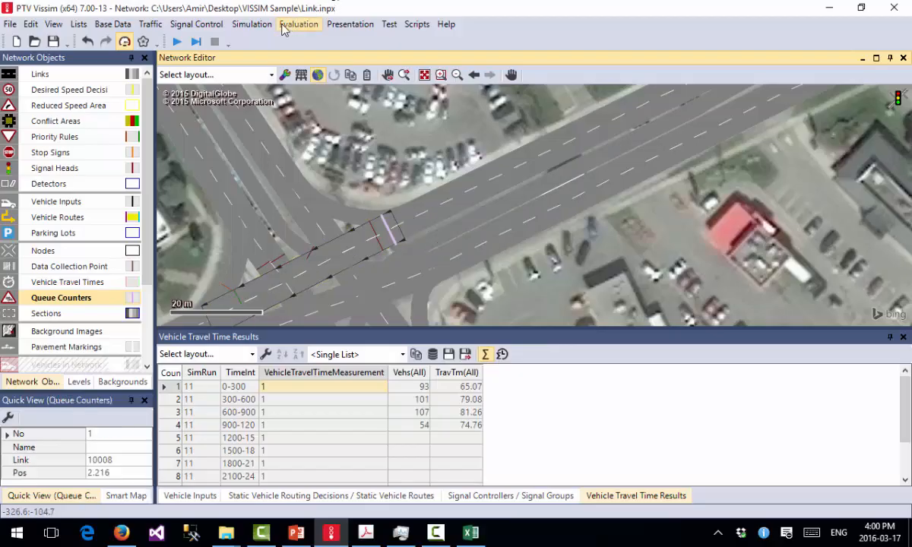
- Configure the evaluation to collect queue counter data at an interval of 300, keeping the default queue definition
{"action": "left_click", "coordinate": [252, 24]}
{"action": "left_click", "coordinate": [297, 40]}
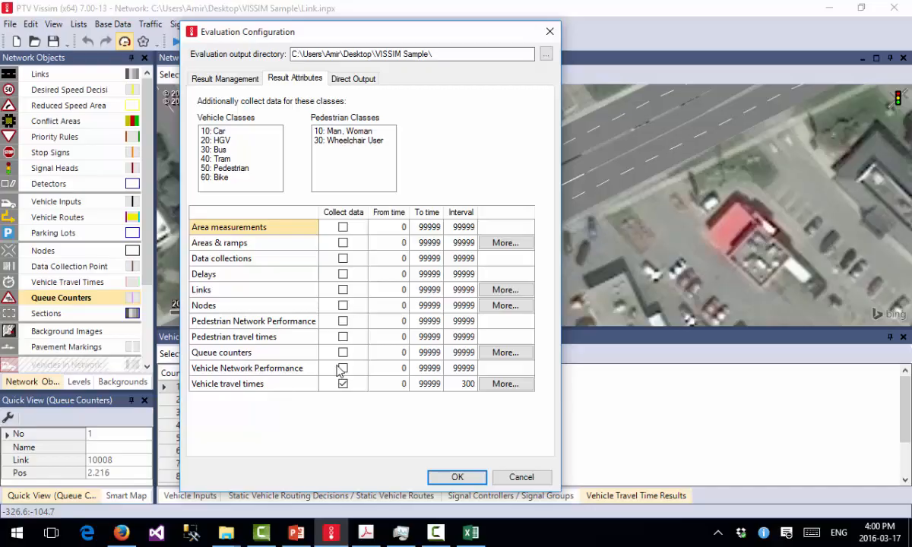
{"action": "left_click", "coordinate": [342, 352]}
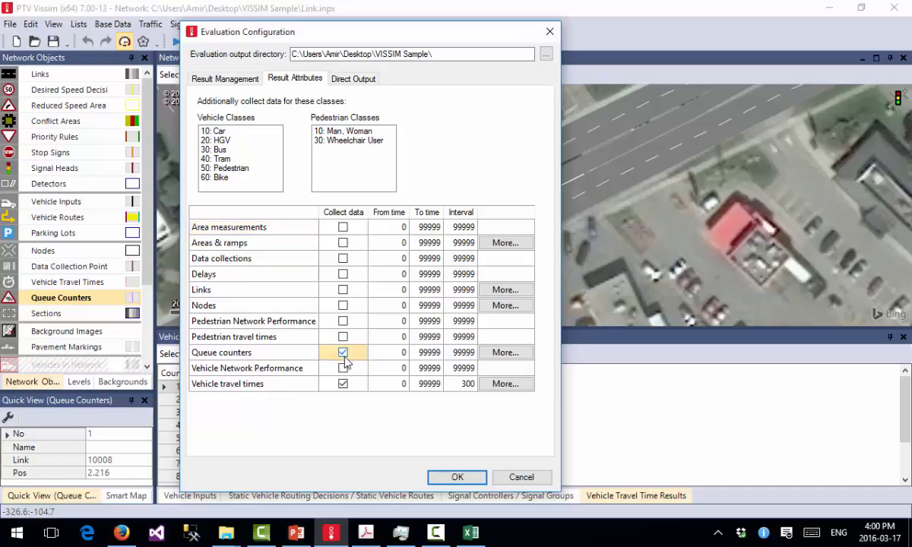
{"action": "left_click", "coordinate": [465, 355]}
{"action": "type", "text": "3"}
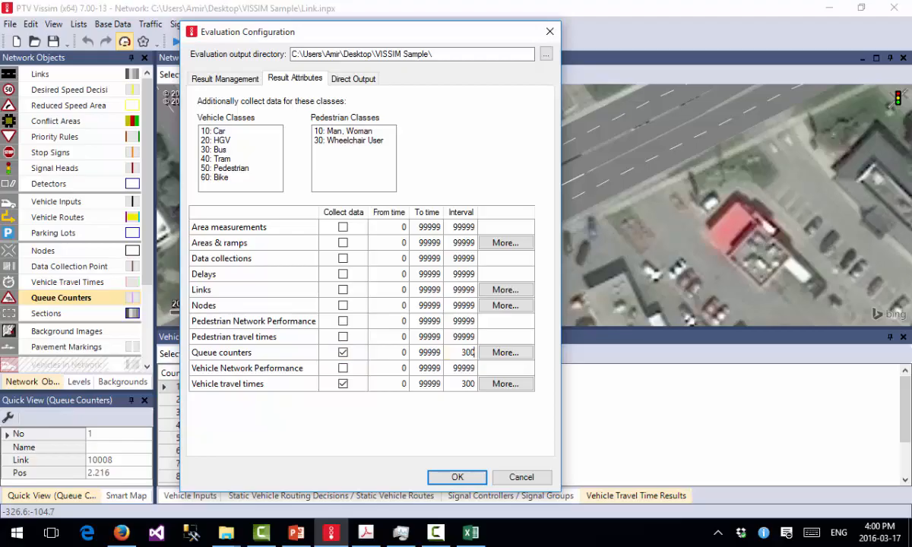
{"action": "left_click", "coordinate": [508, 355]}
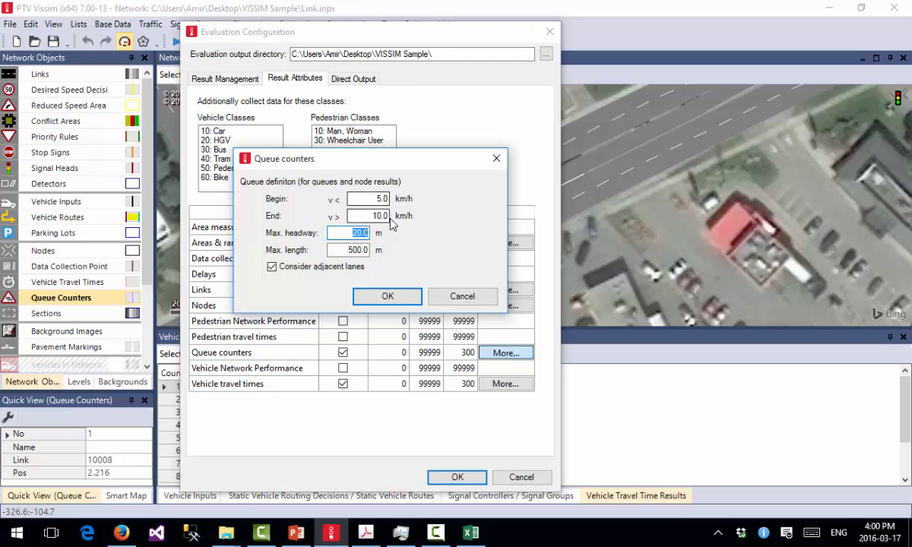
{"action": "left_click", "coordinate": [369, 296]}
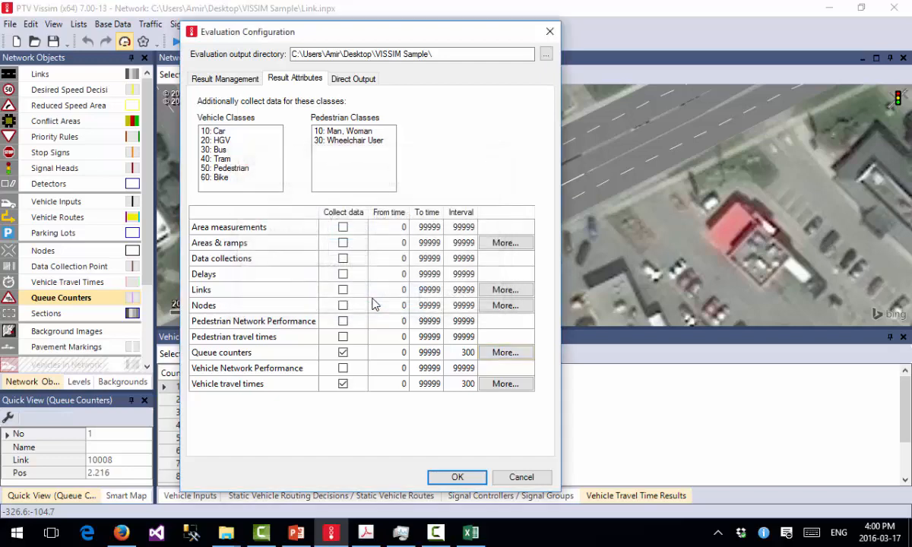
{"action": "left_click", "coordinate": [456, 478]}
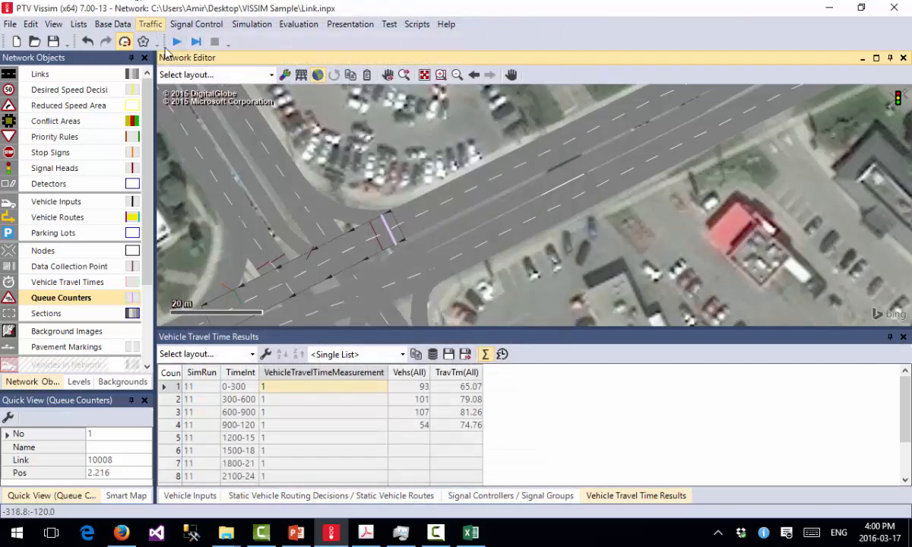
- Start the simulation, saving the network changes, and show the Queue Lengths result list
{"action": "left_click", "coordinate": [177, 41]}
{"action": "left_click", "coordinate": [405, 311]}
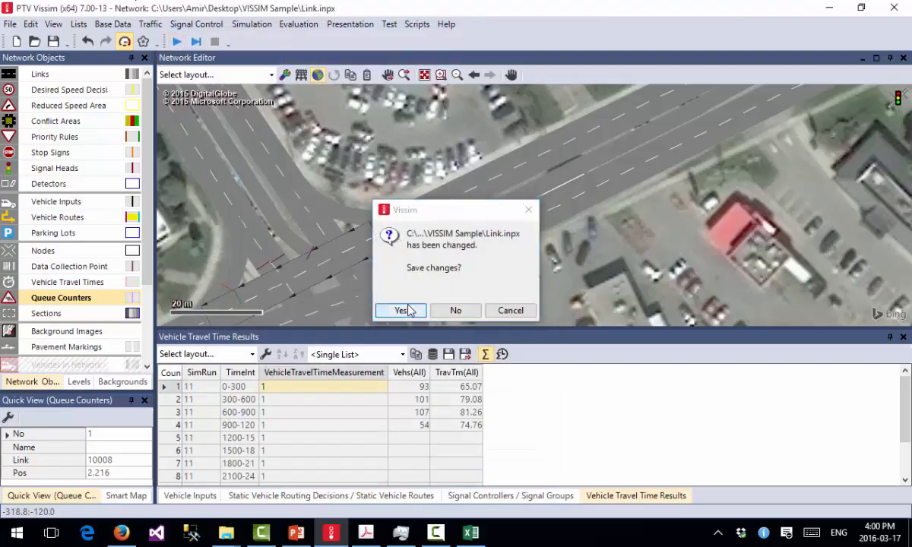
{"action": "left_click", "coordinate": [300, 25]}
{"action": "mouse_move", "coordinate": [316, 97]}
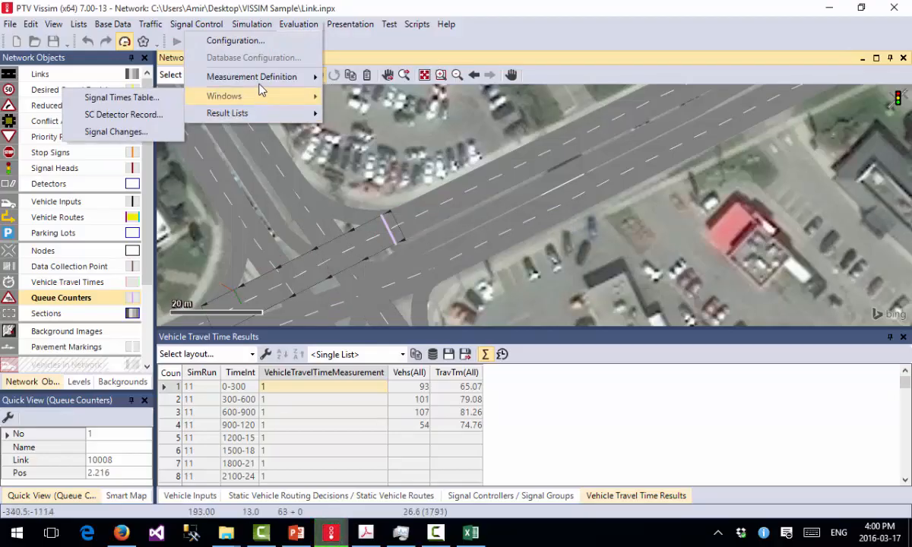
{"action": "mouse_move", "coordinate": [253, 111]}
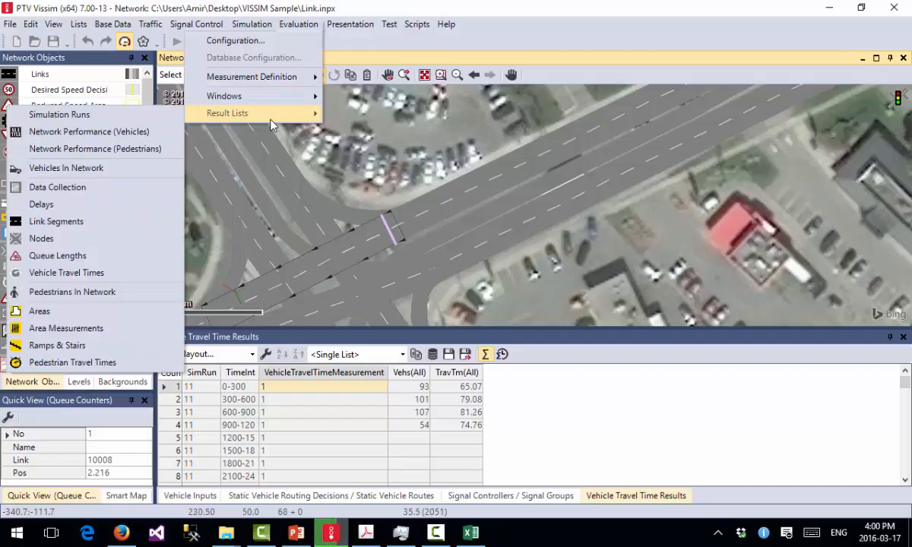
{"action": "left_click", "coordinate": [55, 259]}
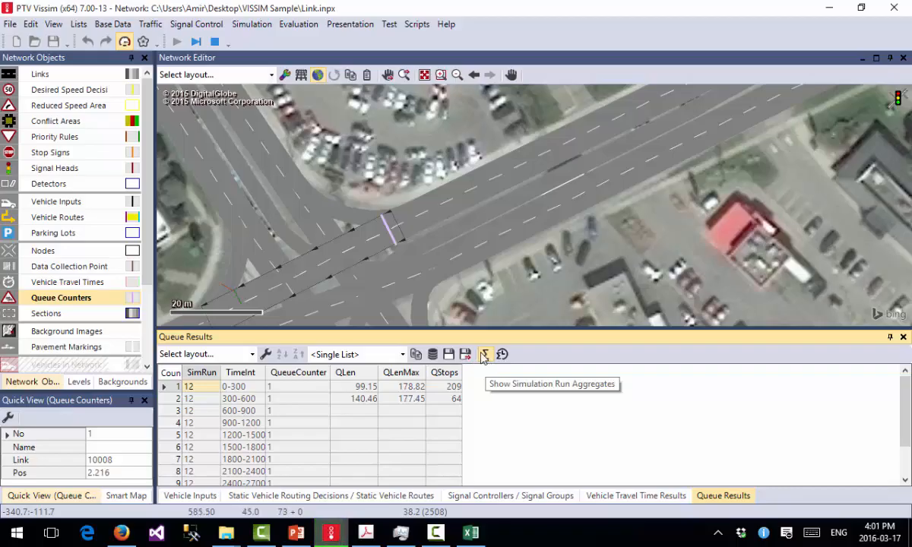
- Check the queue results across the time intervals and stop the running simulation
{"action": "scroll", "coordinate": [415, 450], "scroll_direction": "down", "scroll_amount": 2}
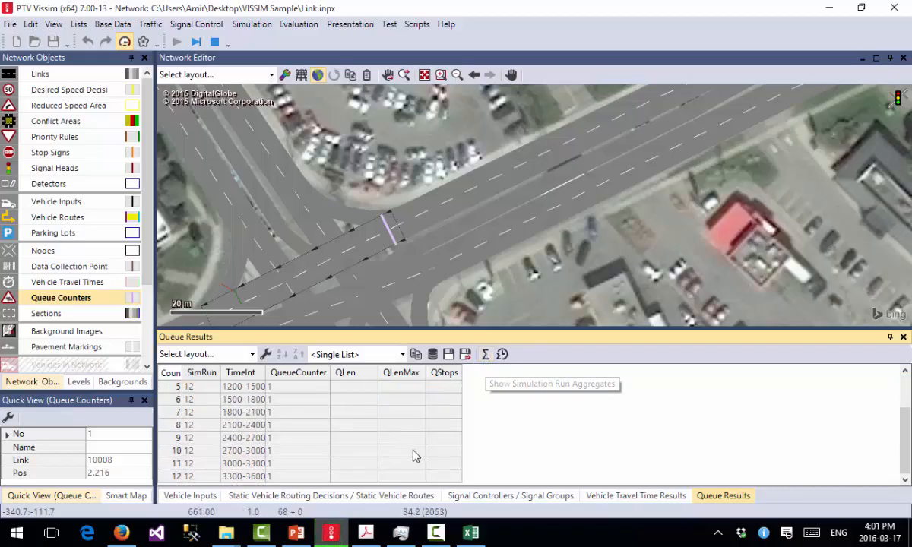
{"action": "scroll", "coordinate": [367, 461], "scroll_direction": "up", "scroll_amount": 2}
{"action": "scroll", "coordinate": [363, 455], "scroll_direction": "down", "scroll_amount": 1}
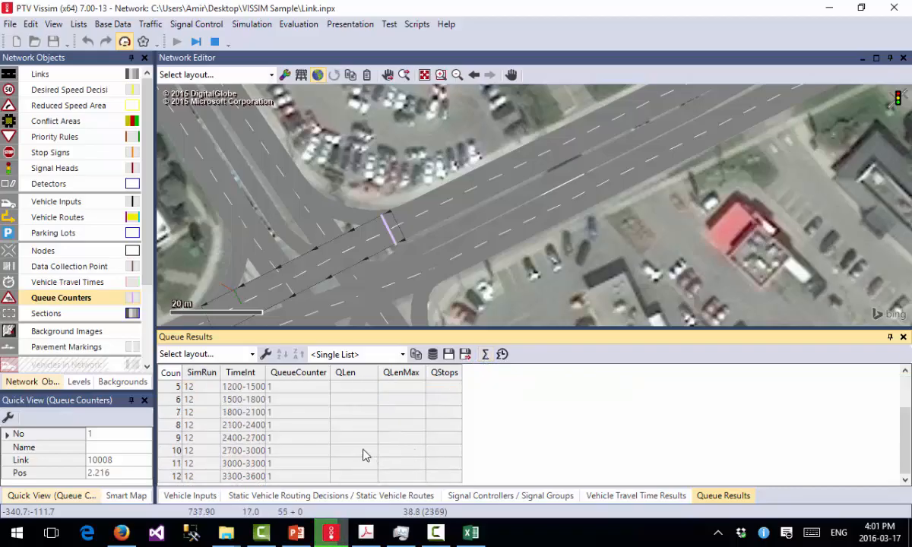
{"action": "scroll", "coordinate": [363, 453], "scroll_direction": "up", "scroll_amount": 1}
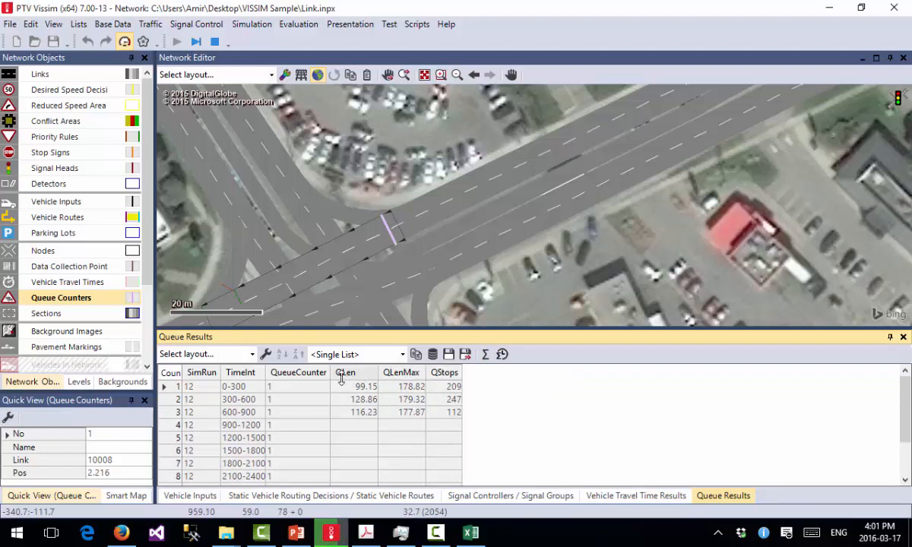
{"action": "key", "text": "ctrl"}
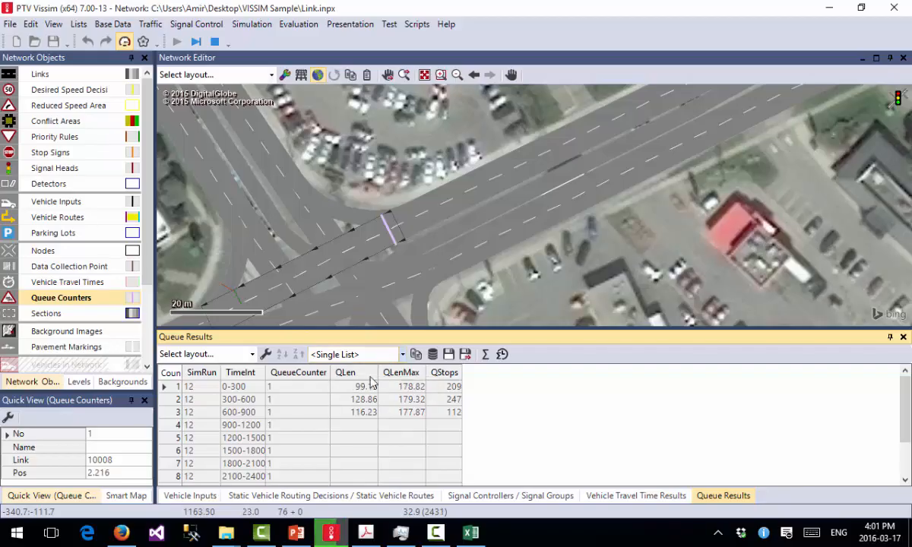
{"action": "left_click", "coordinate": [217, 42]}
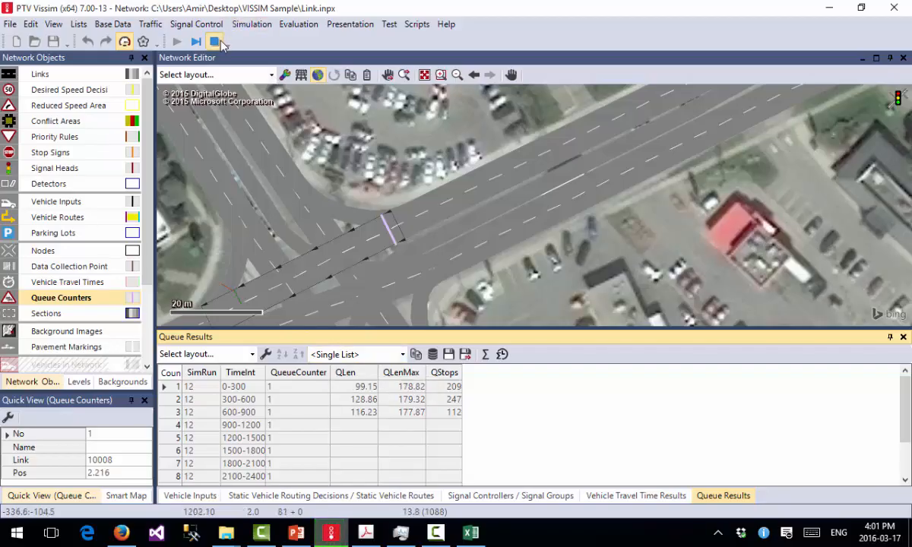
{"action": "left_click", "coordinate": [490, 286]}
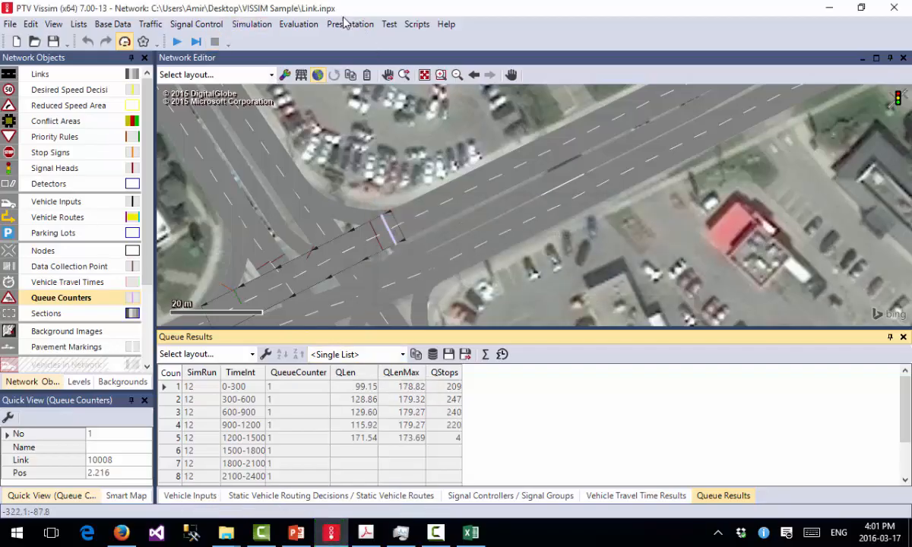
- Enable writing the vehicle record to file as direct output in the evaluation configuration
{"action": "left_click", "coordinate": [302, 25]}
{"action": "left_click", "coordinate": [289, 39]}
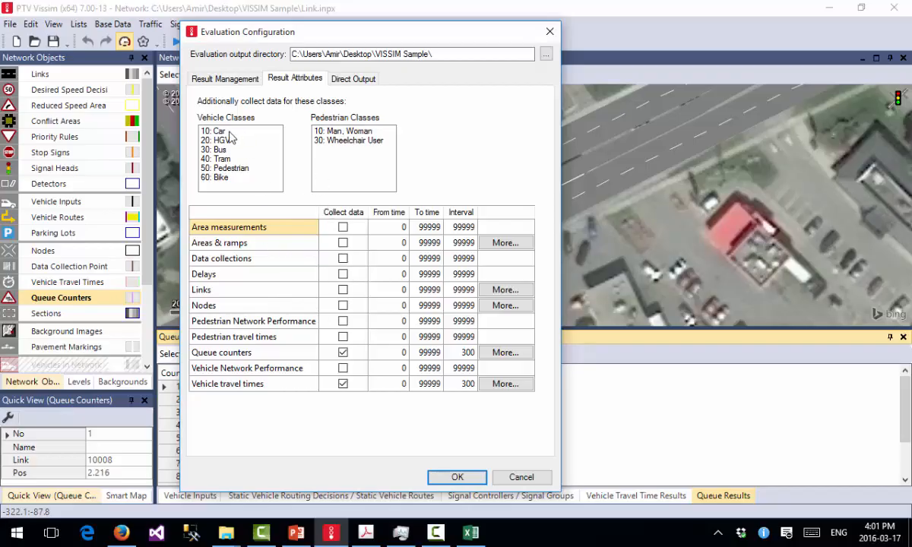
{"action": "left_click", "coordinate": [355, 81]}
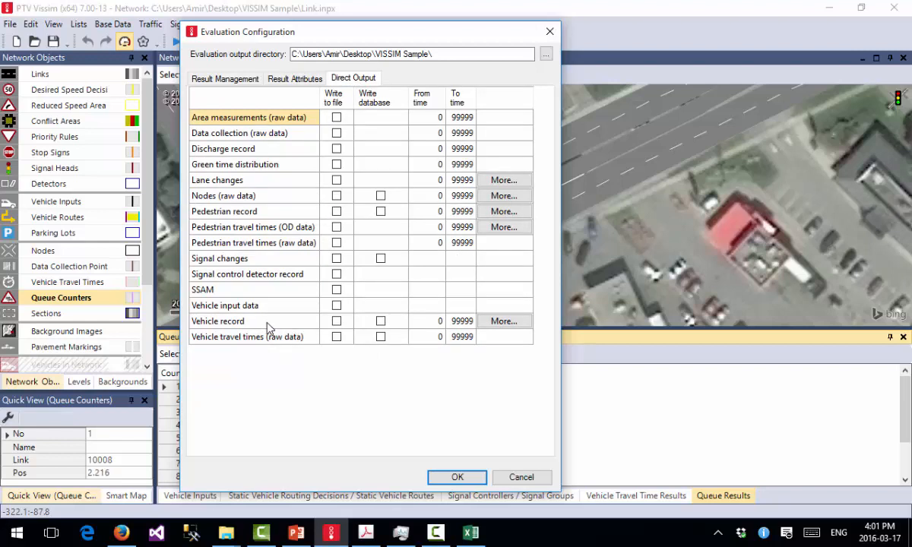
{"action": "left_click", "coordinate": [336, 321]}
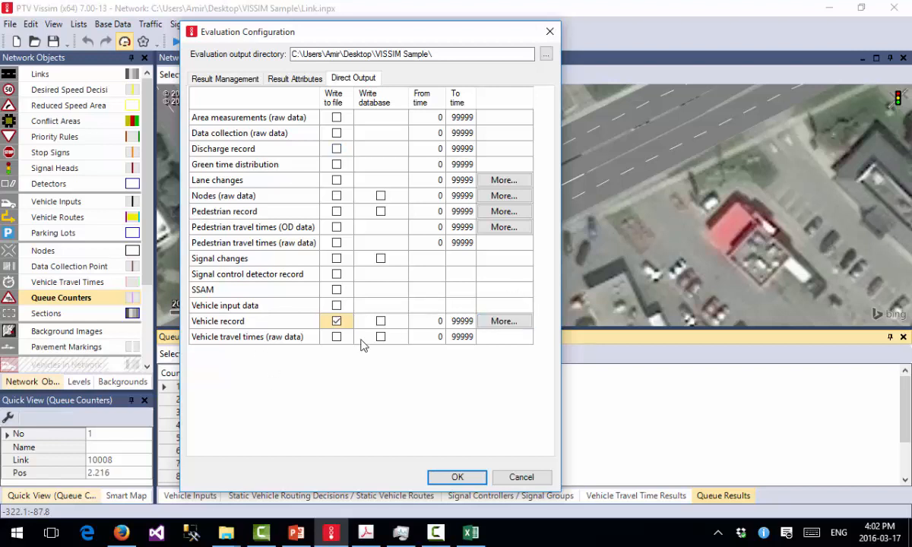
- Open the vehicle record's attribute selection and add the Speed and Acceleration attributes after Number
{"action": "left_click", "coordinate": [503, 322]}
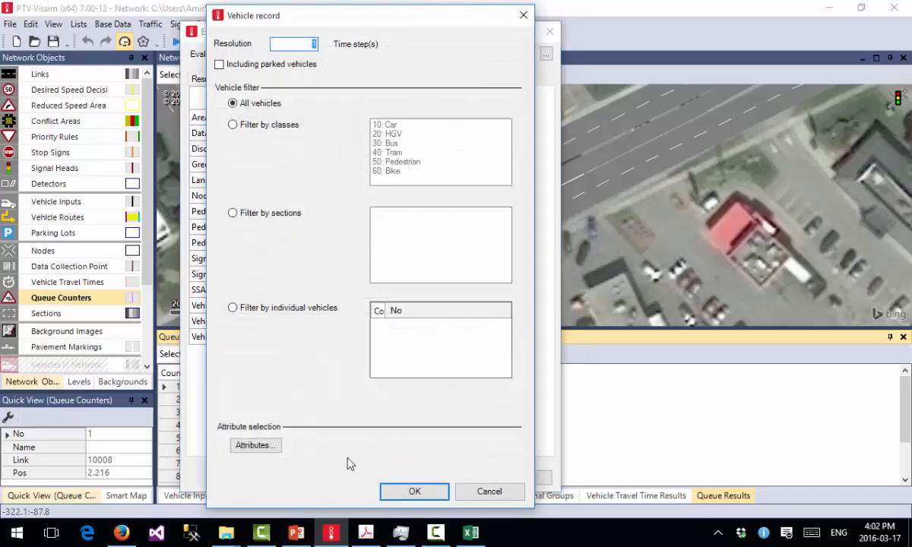
{"action": "left_click", "coordinate": [255, 446]}
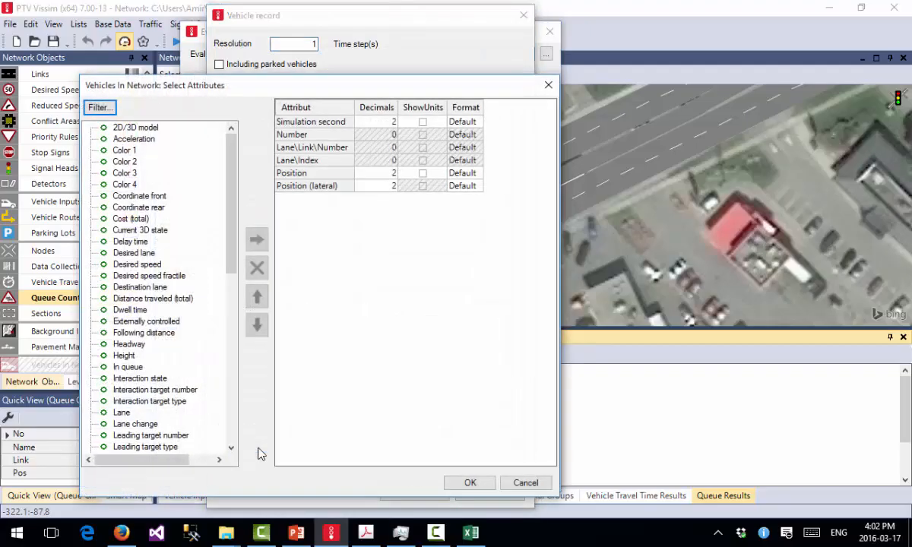
{"action": "left_click", "coordinate": [309, 124]}
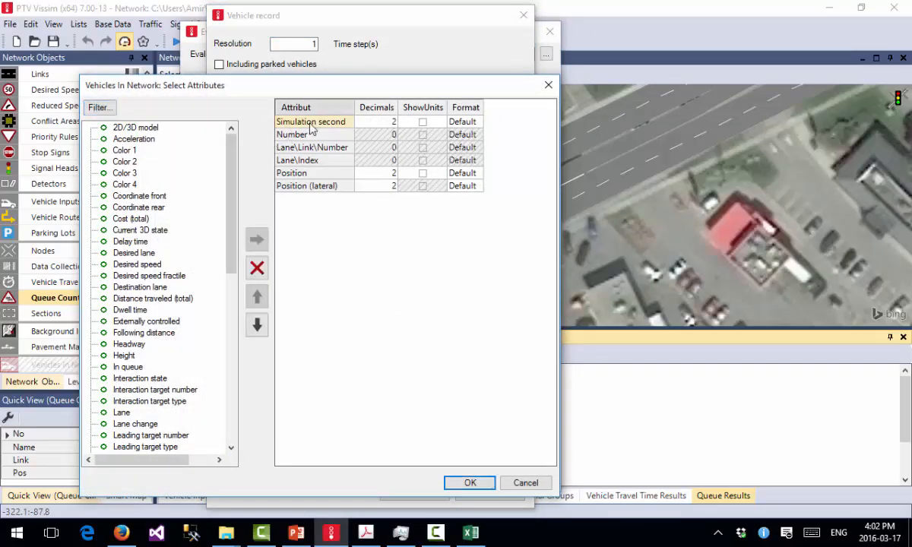
{"action": "left_click", "coordinate": [309, 134]}
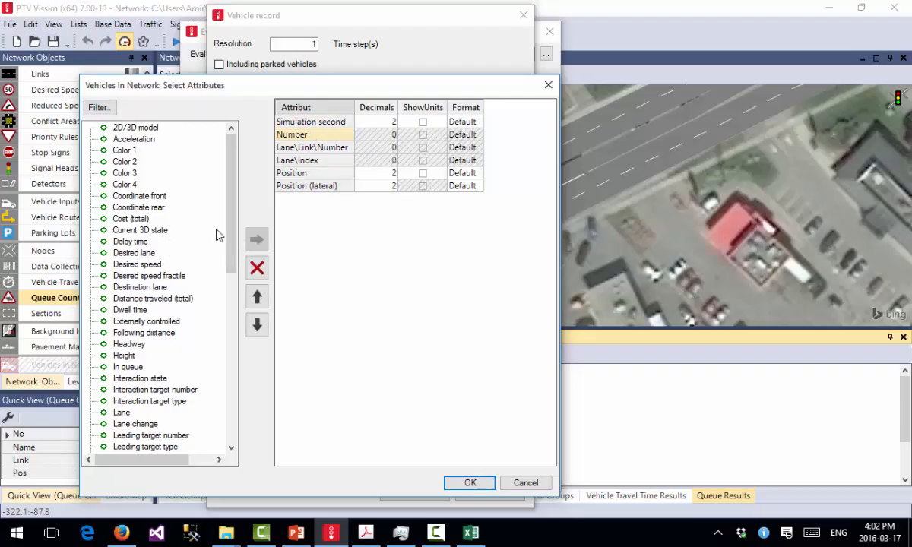
{"action": "left_click_drag", "start_coordinate": [231, 231], "coordinate": [237, 372]}
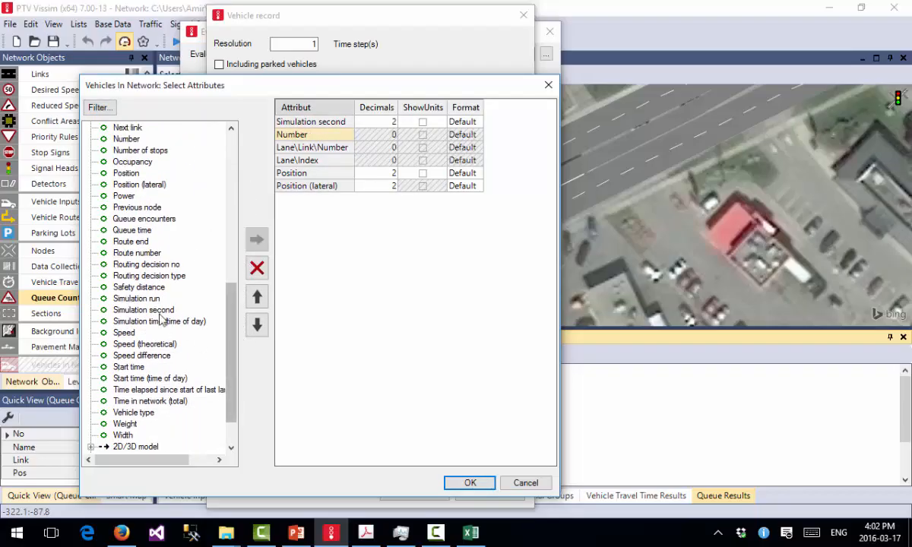
{"action": "double_click", "coordinate": [125, 332]}
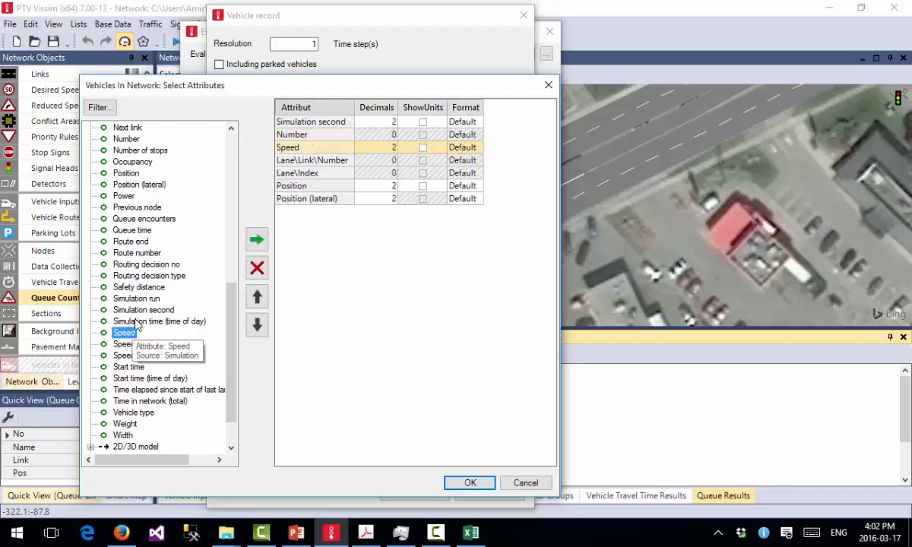
{"action": "scroll", "coordinate": [160, 315], "scroll_direction": "down", "scroll_amount": 1}
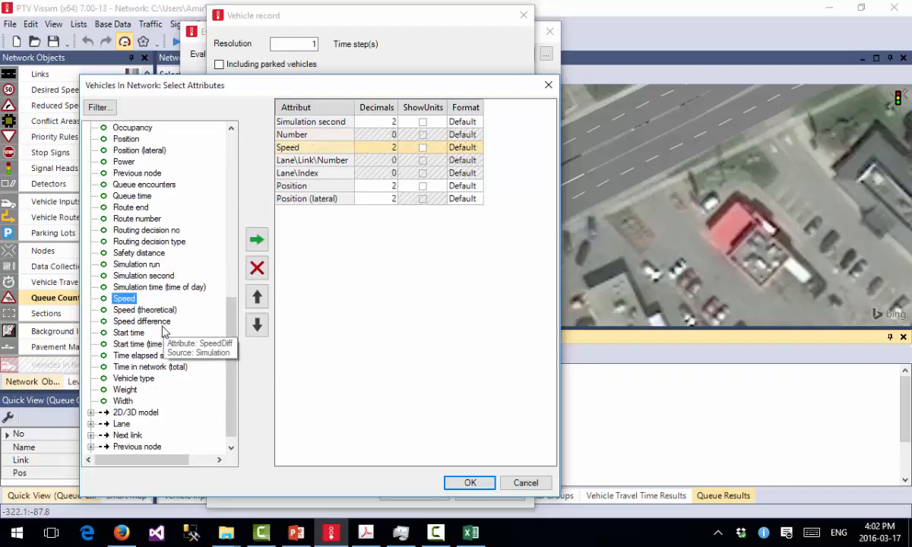
{"action": "scroll", "coordinate": [152, 311], "scroll_direction": "up", "scroll_amount": 5}
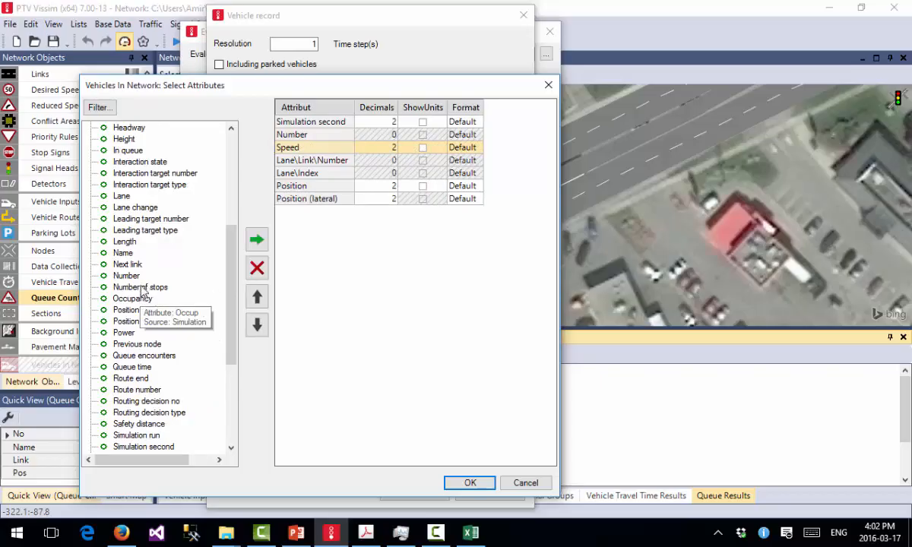
{"action": "scroll", "coordinate": [136, 213], "scroll_direction": "up", "scroll_amount": 6}
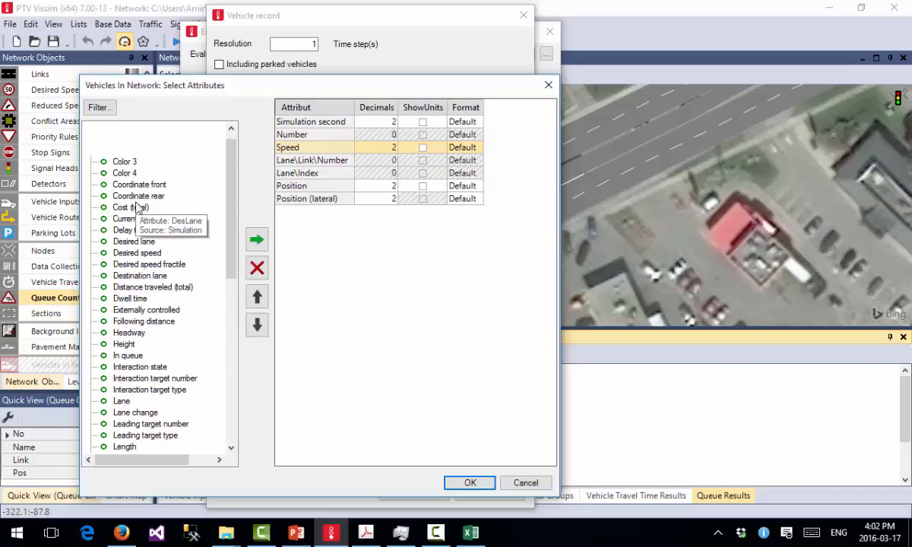
{"action": "left_click", "coordinate": [125, 139]}
{"action": "double_click", "coordinate": [125, 139]}
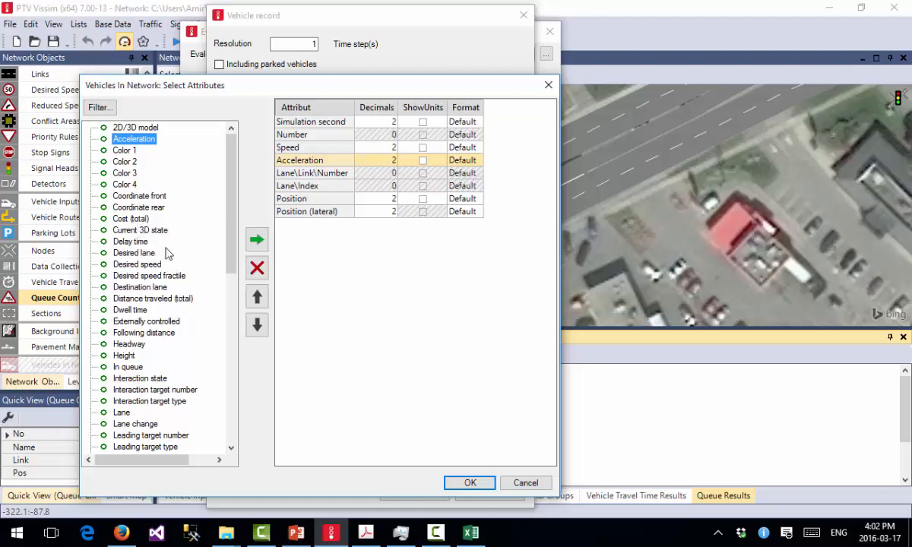
- Add the Delay time and Desired speed attributes to the vehicle record and confirm its settings
{"action": "left_click", "coordinate": [137, 241]}
{"action": "double_click", "coordinate": [137, 241]}
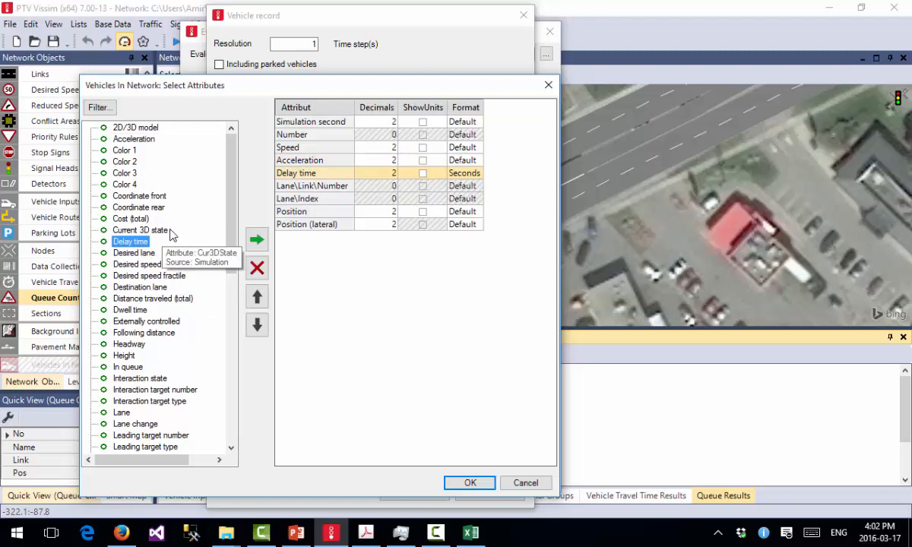
{"action": "left_click", "coordinate": [131, 264]}
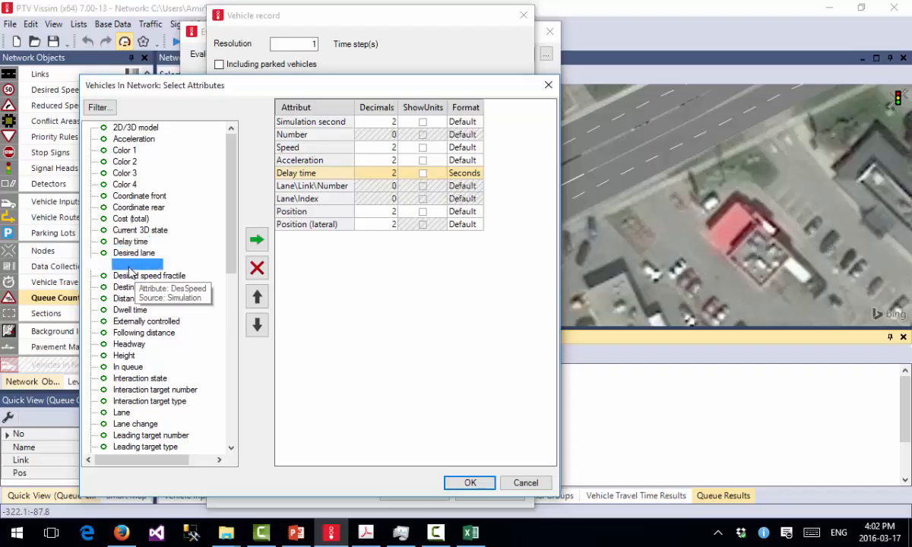
{"action": "double_click", "coordinate": [132, 264]}
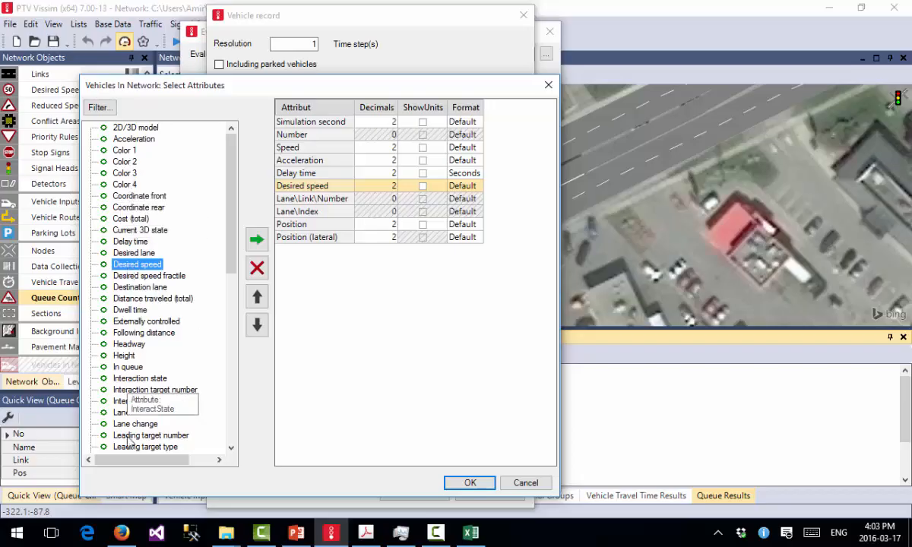
{"action": "left_click", "coordinate": [468, 483]}
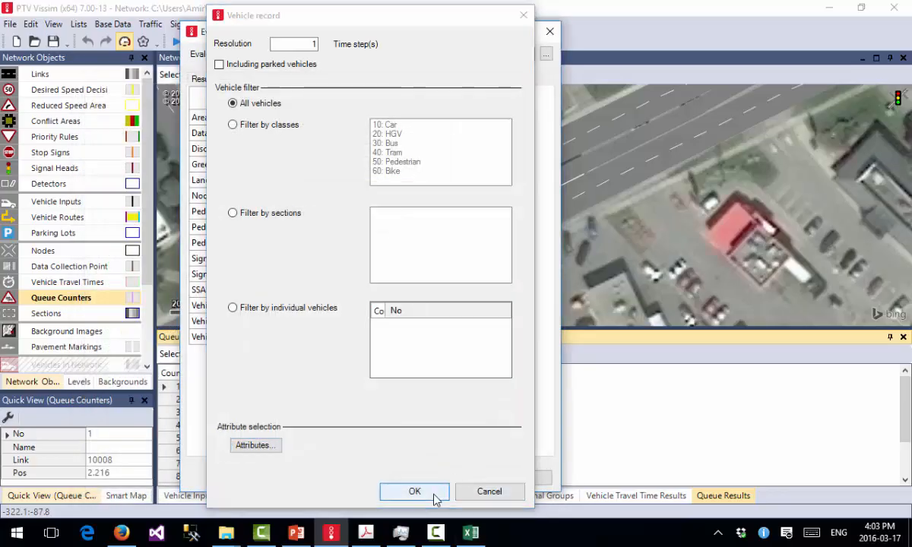
{"action": "left_click", "coordinate": [435, 496]}
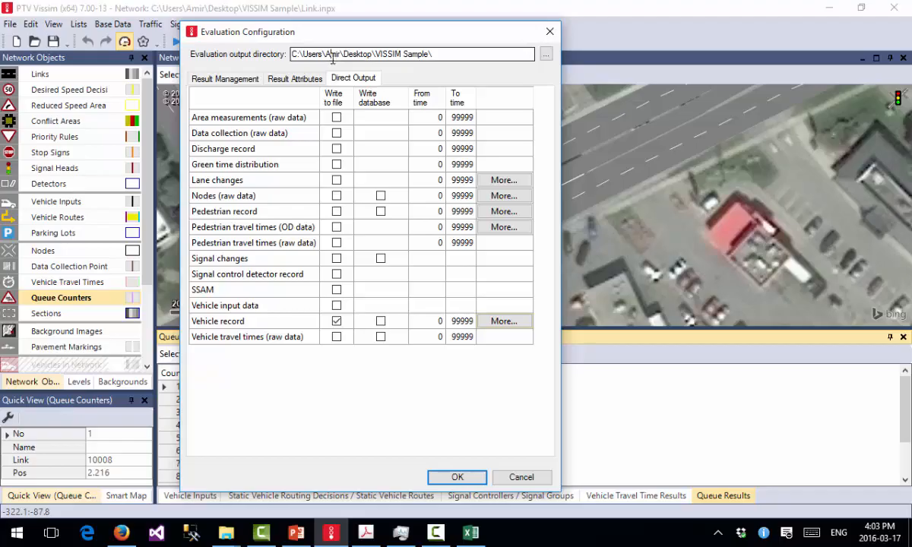
- Check the evaluation output directory and enable writing raw vehicle travel times to file in the evaluation configuration
{"action": "left_click_drag", "start_coordinate": [332, 58], "coordinate": [452, 73]}
{"action": "left_click", "coordinate": [454, 57]}
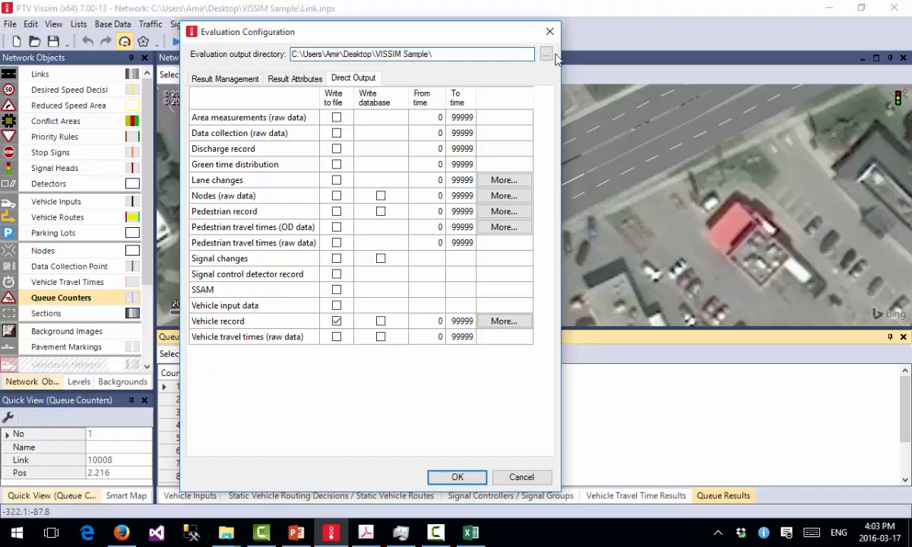
{"action": "left_click", "coordinate": [545, 54]}
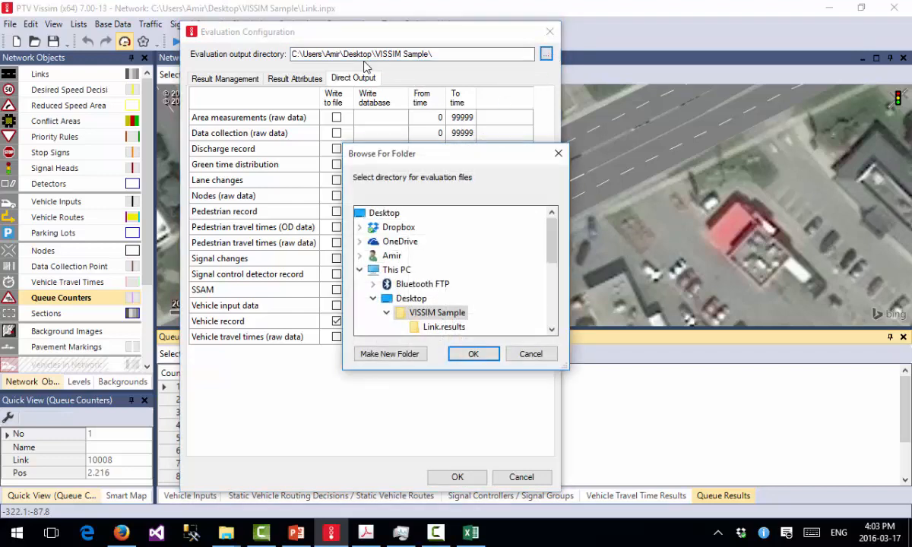
{"action": "left_click", "coordinate": [517, 354]}
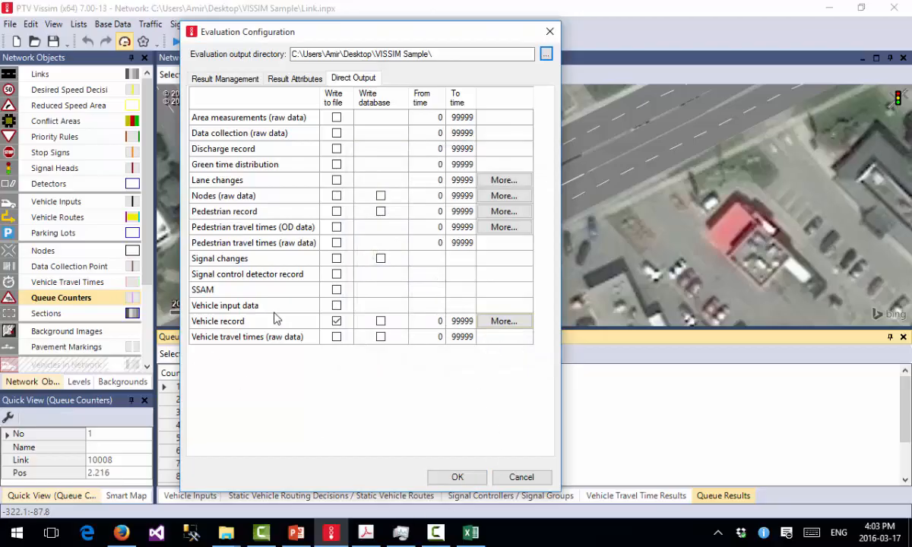
{"action": "left_click", "coordinate": [337, 338]}
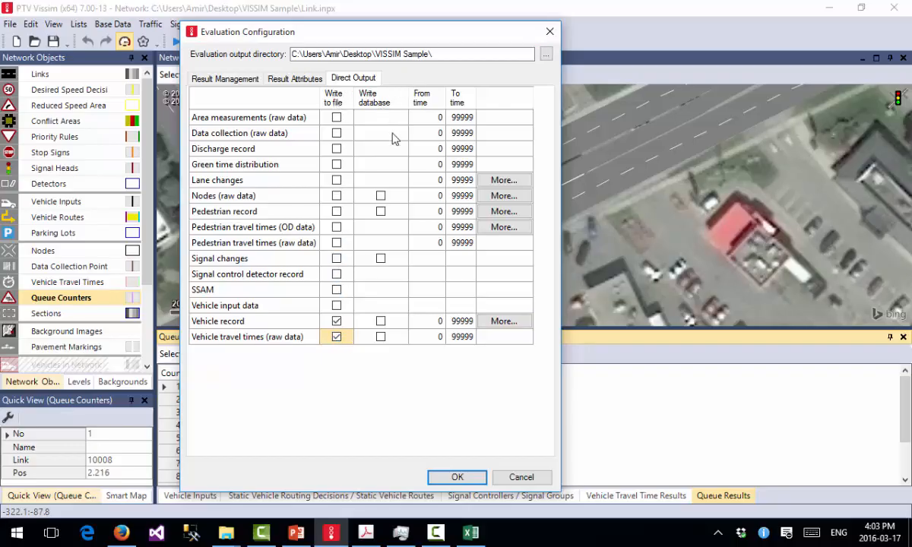
{"action": "left_click", "coordinate": [455, 478]}
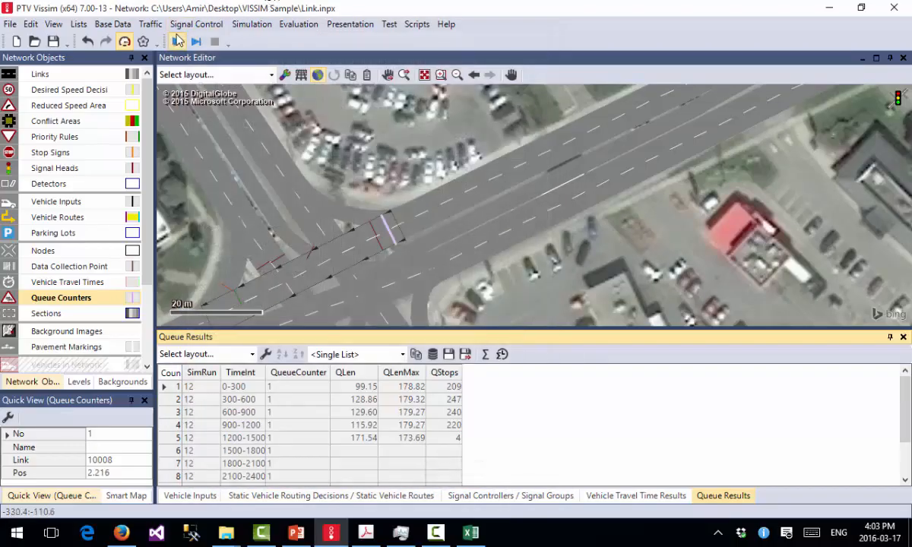
- Run the simulation briefly, saving the network changes, and stop it to produce the direct output files
{"action": "left_click", "coordinate": [175, 44]}
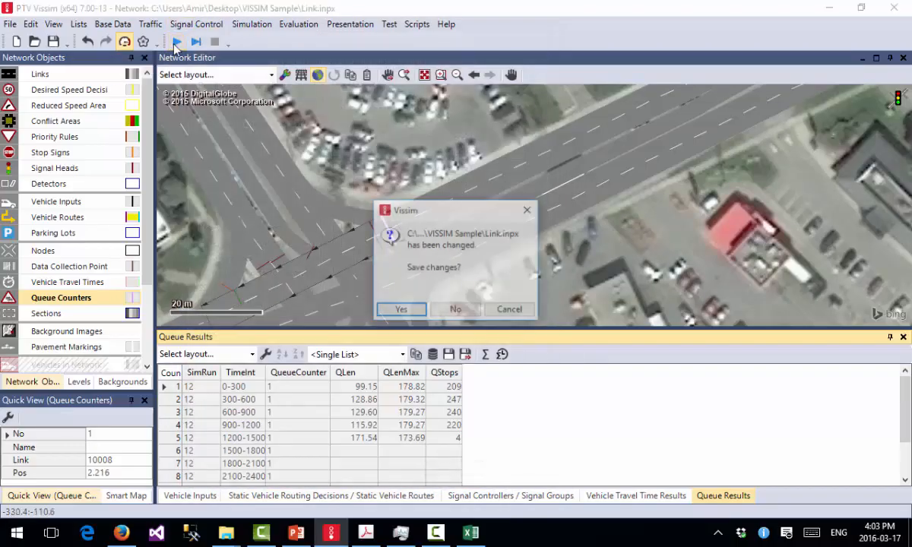
{"action": "left_click", "coordinate": [399, 311]}
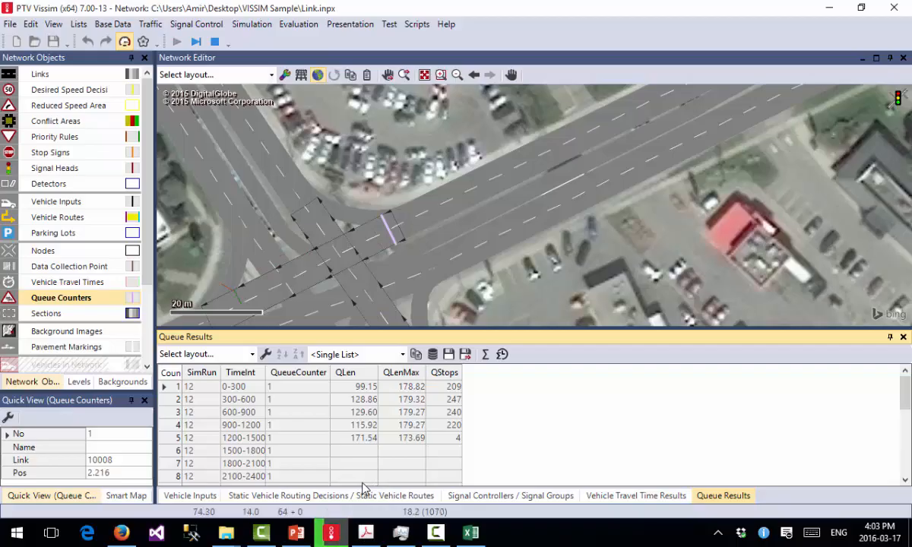
{"action": "left_click", "coordinate": [214, 41]}
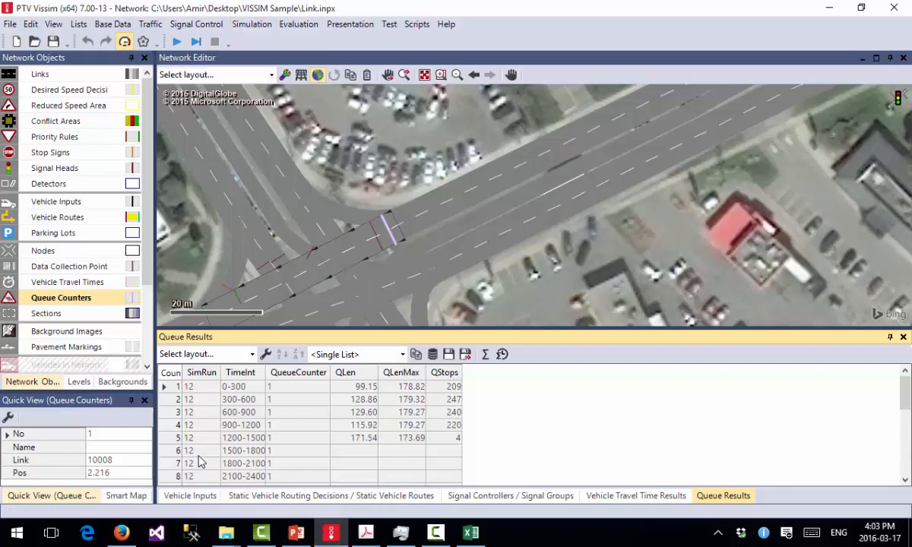
- Switch to the VISSIM Sample folder in File Explorer and open Link_013.fzp in Notepad++
{"action": "mouse_move", "coordinate": [226, 532]}
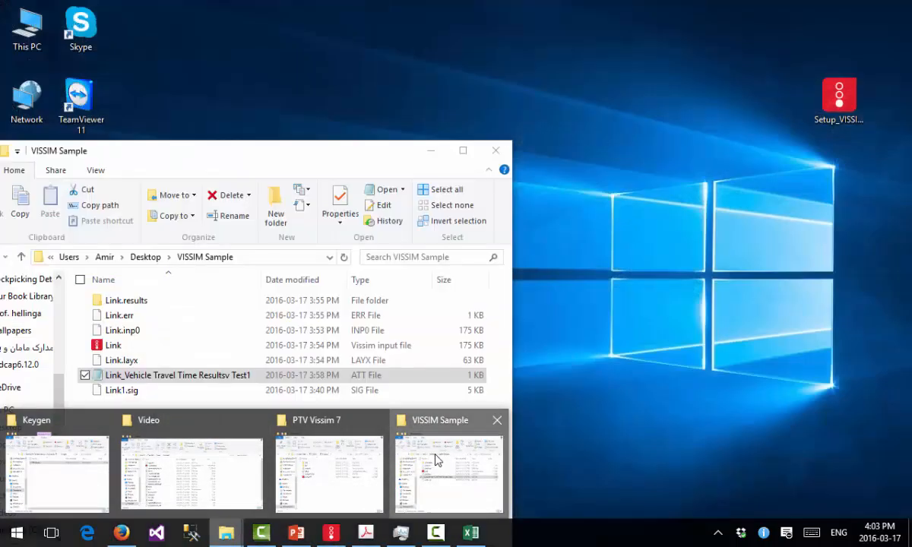
{"action": "left_click", "coordinate": [434, 462]}
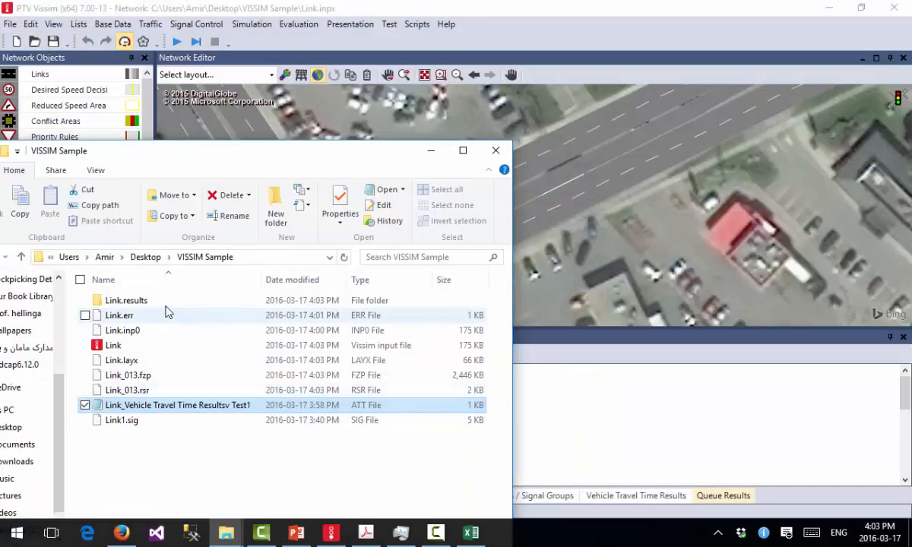
{"action": "left_click", "coordinate": [161, 379]}
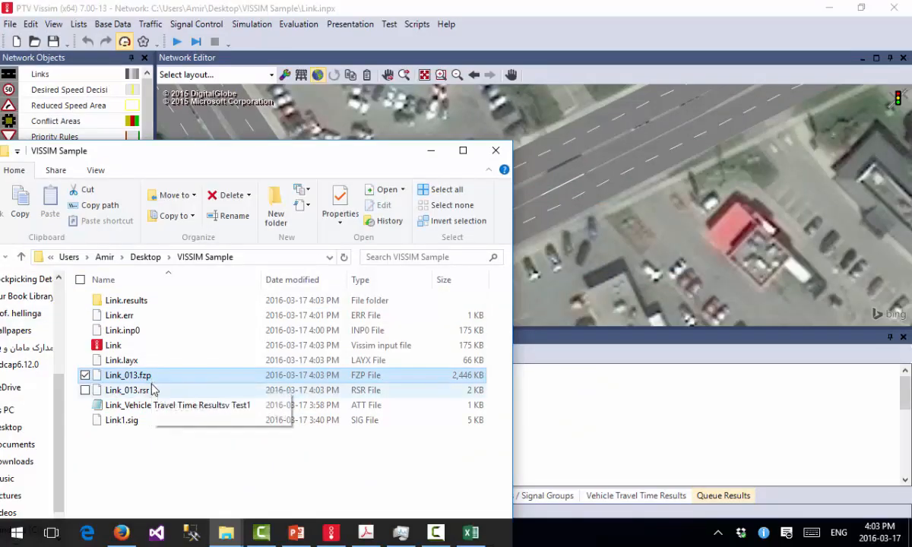
{"action": "right_click", "coordinate": [164, 382]}
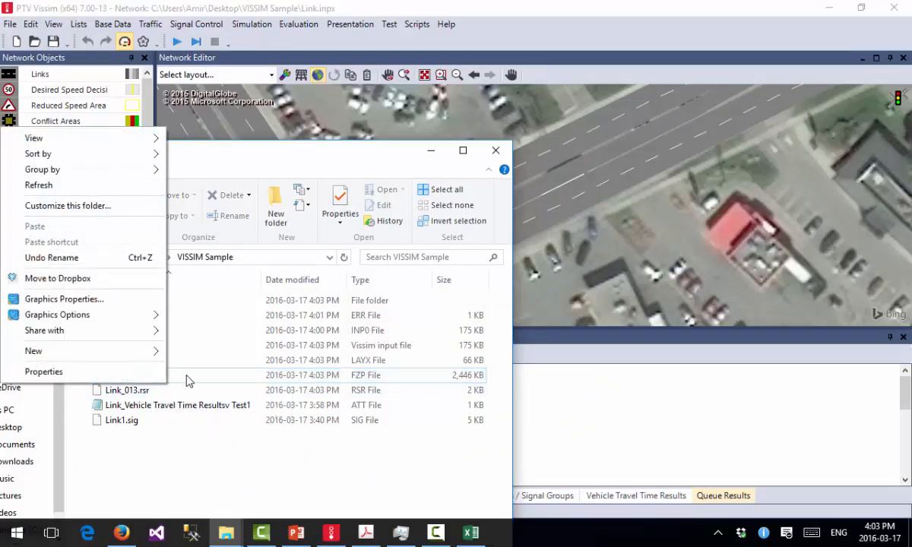
{"action": "left_click", "coordinate": [188, 380]}
{"action": "right_click", "coordinate": [171, 376]}
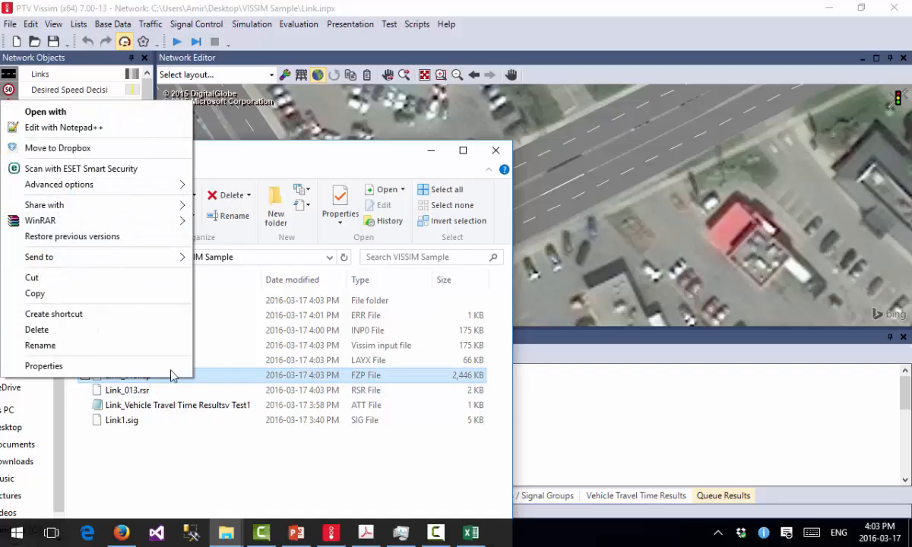
{"action": "left_click", "coordinate": [87, 129]}
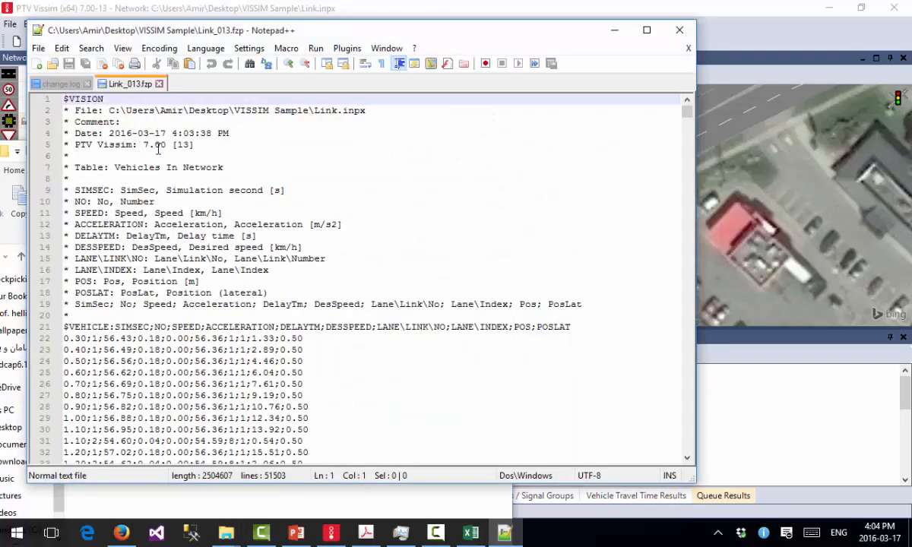
- Examine the vehicle record's header columns and per-vehicle data rows, and minimize the text editor
{"action": "scroll", "coordinate": [301, 253], "scroll_direction": "down", "scroll_amount": 12}
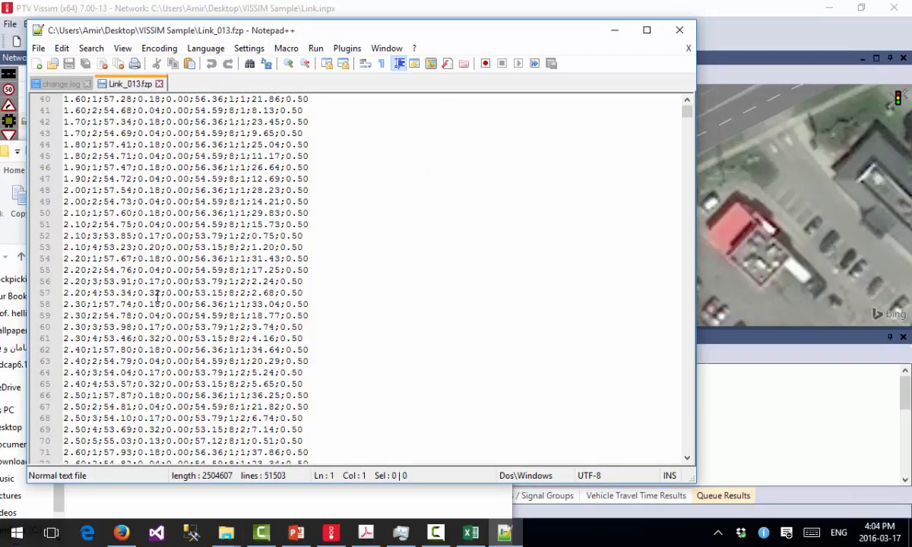
{"action": "scroll", "coordinate": [158, 297], "scroll_direction": "up", "scroll_amount": 13}
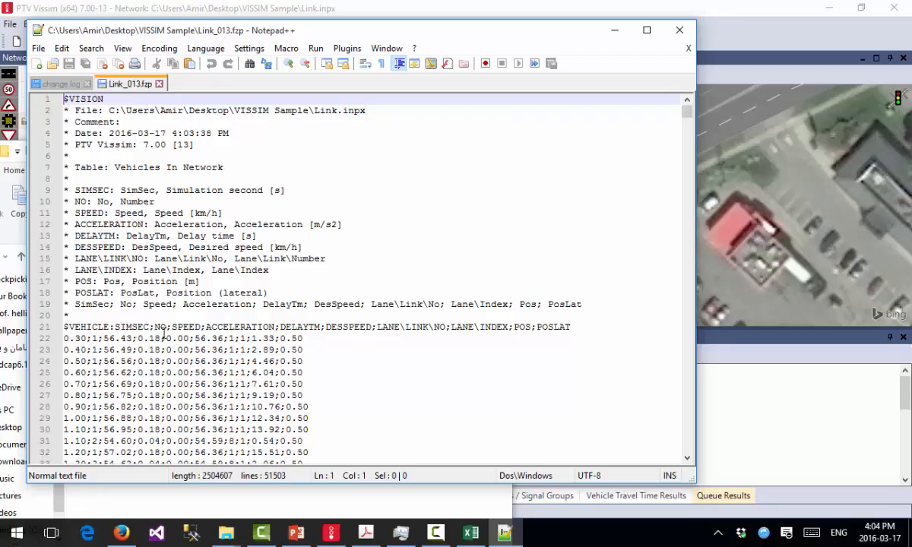
{"action": "key", "text": "ctrl"}
{"action": "left_click", "coordinate": [131, 327]}
{"action": "left_click", "coordinate": [149, 326]}
{"action": "left_click", "coordinate": [211, 326]}
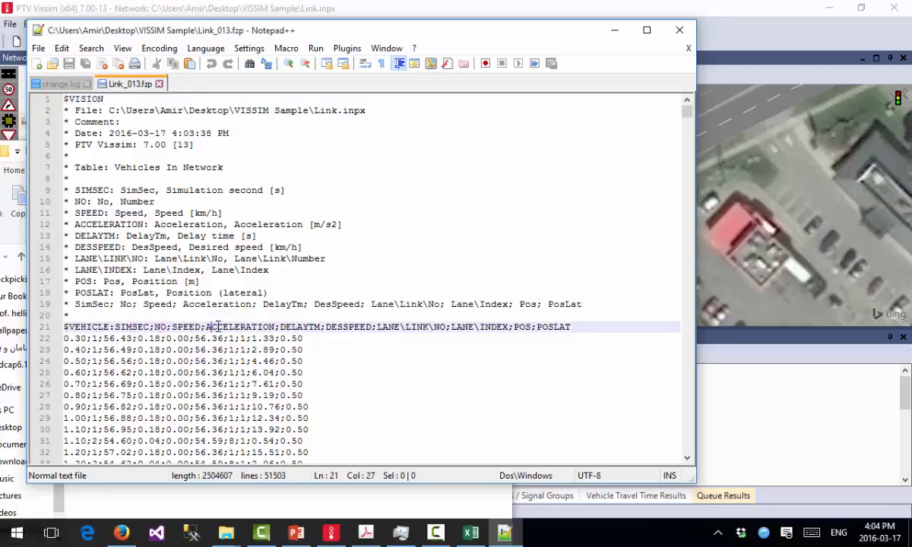
{"action": "left_click", "coordinate": [257, 327]}
{"action": "scroll", "coordinate": [276, 338], "scroll_direction": "down", "scroll_amount": 1}
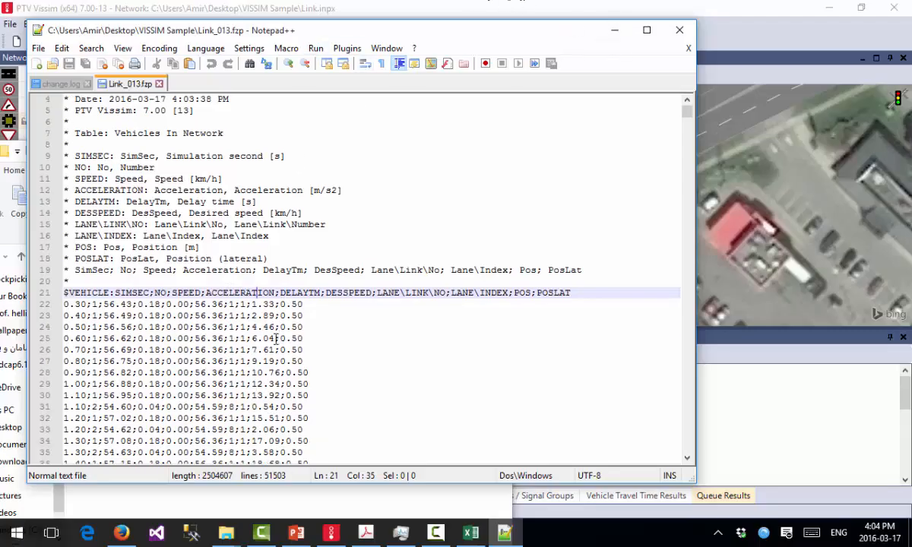
{"action": "double_click", "coordinate": [94, 304]}
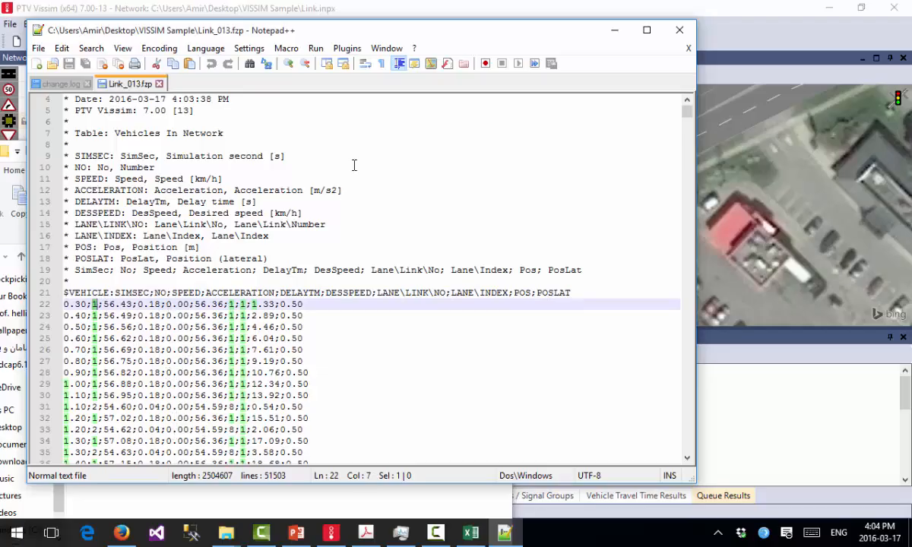
{"action": "left_click", "coordinate": [613, 30]}
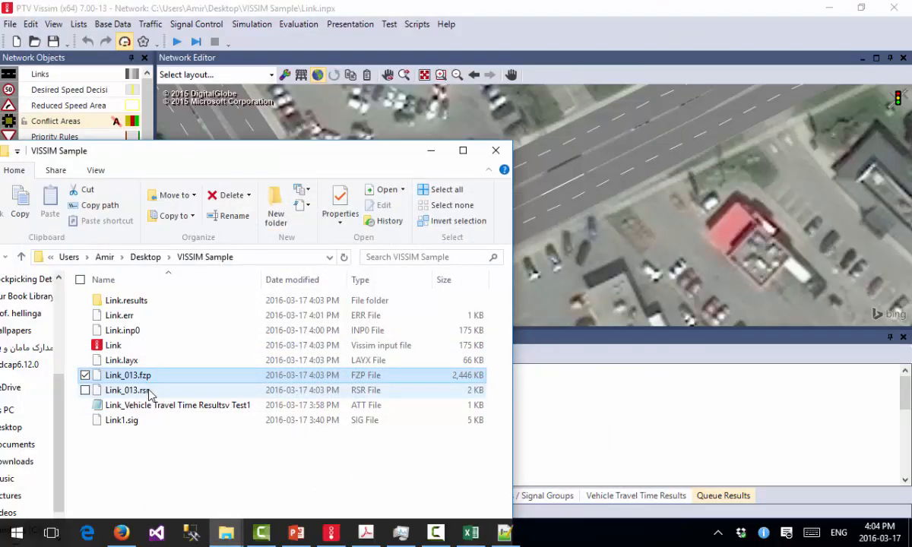
- Open the raw travel time file Link_013.rsr in Notepad++
{"action": "left_click", "coordinate": [148, 394]}
{"action": "right_click", "coordinate": [148, 397]}
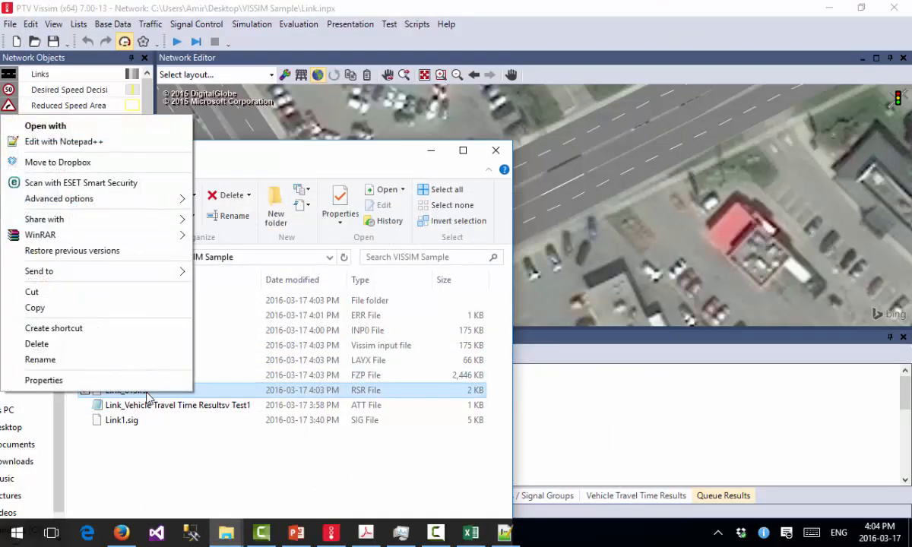
{"action": "left_click", "coordinate": [84, 141]}
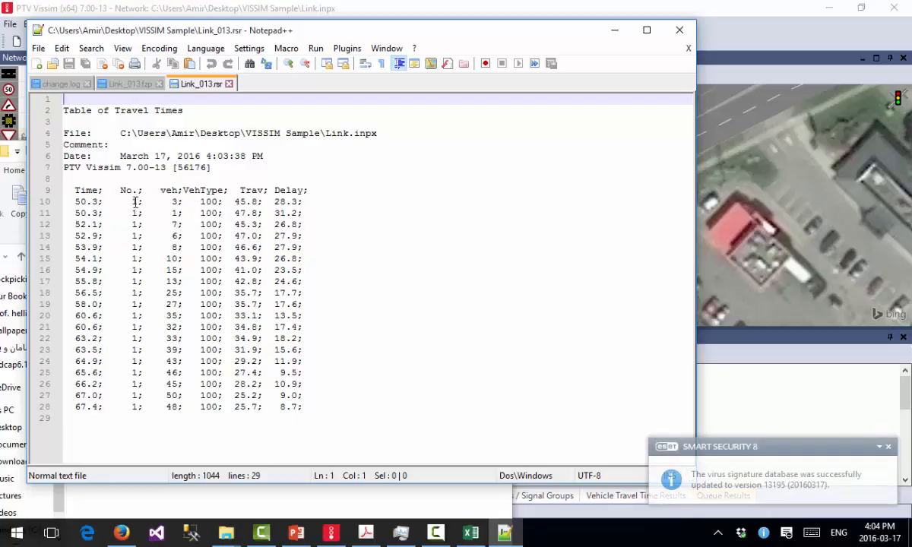
- Examine the travel time table's time, measurement number, vehicle, vehicle type and travel time columns, and minimize the text editor
{"action": "left_click", "coordinate": [120, 202]}
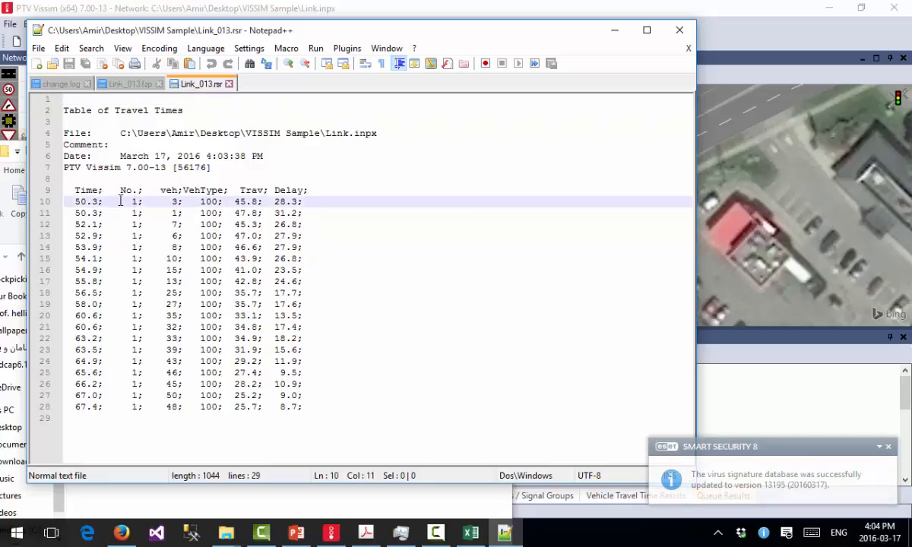
{"action": "left_click", "coordinate": [131, 213]}
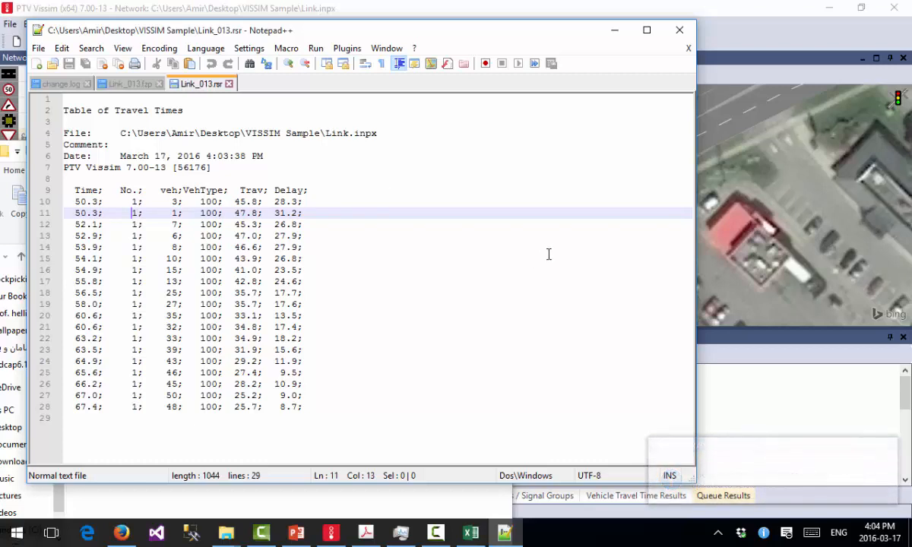
{"action": "left_click", "coordinate": [208, 204]}
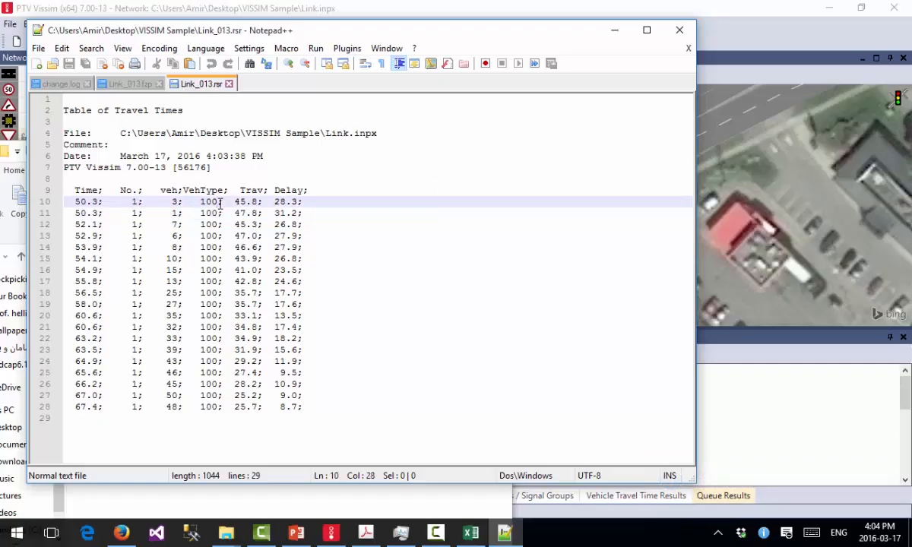
{"action": "left_click", "coordinate": [208, 209]}
{"action": "left_click_drag", "start_coordinate": [221, 202], "coordinate": [258, 202]}
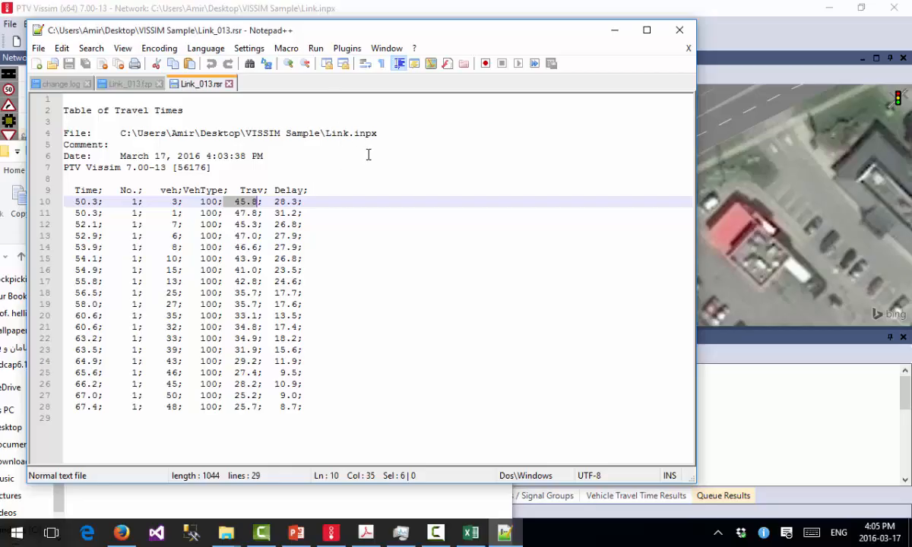
{"action": "left_click", "coordinate": [611, 30]}
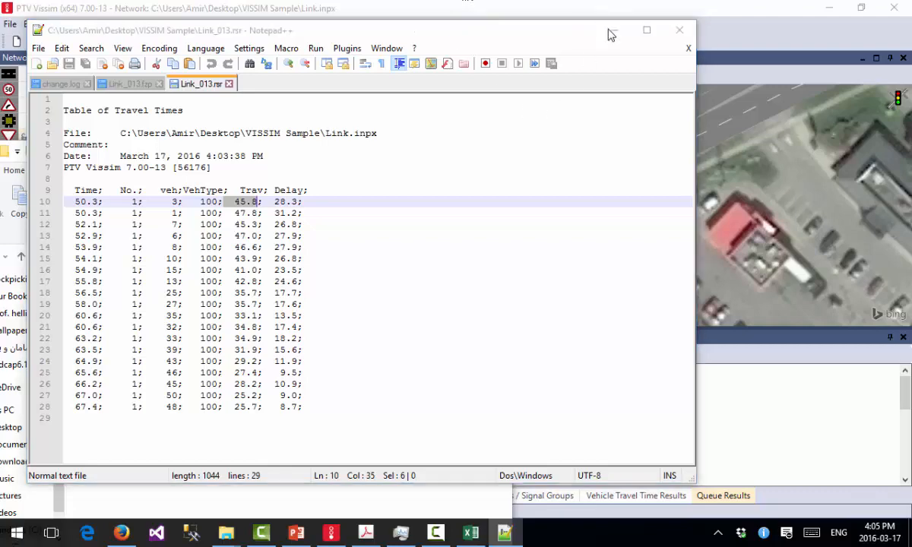
- Switch back to Vissim and review the result attributes and direct output settings in the evaluation configuration
{"action": "left_click", "coordinate": [443, 6]}
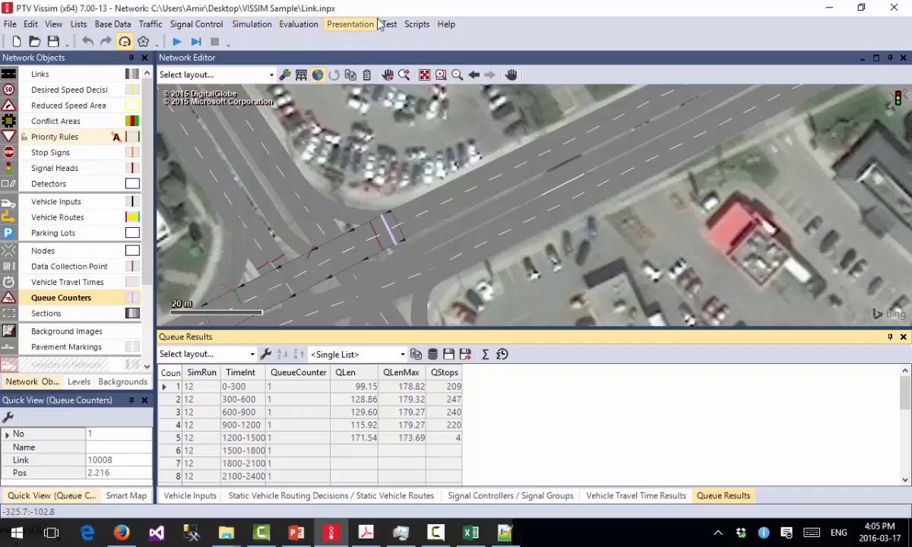
{"action": "left_click", "coordinate": [299, 25]}
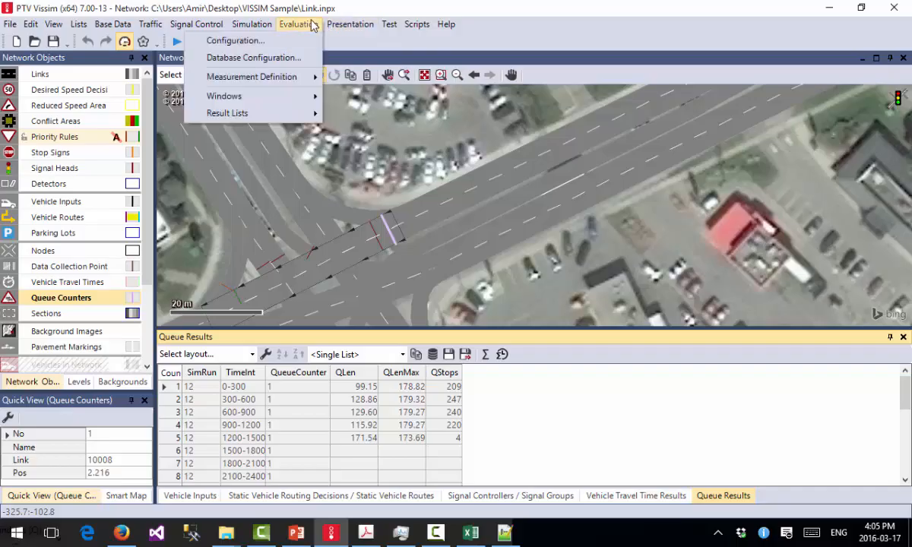
{"action": "left_click", "coordinate": [262, 41]}
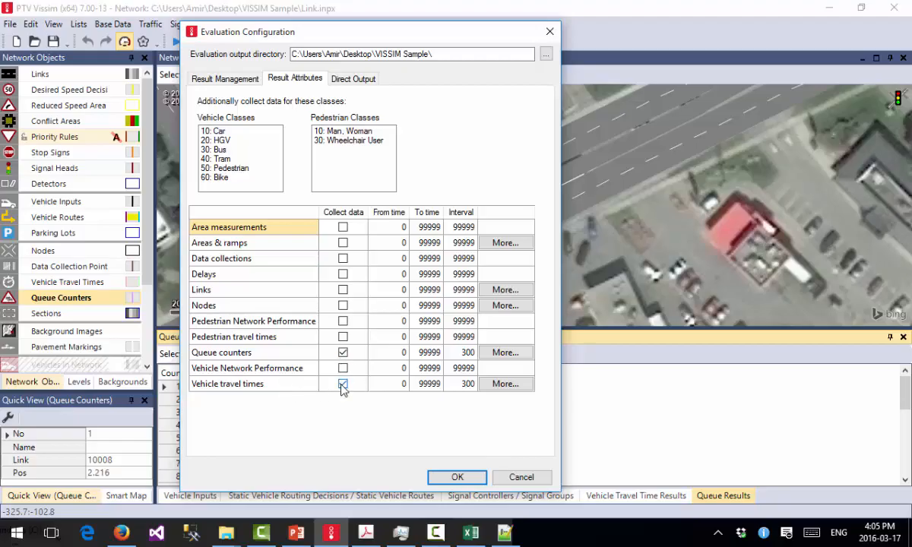
{"action": "left_click", "coordinate": [354, 80]}
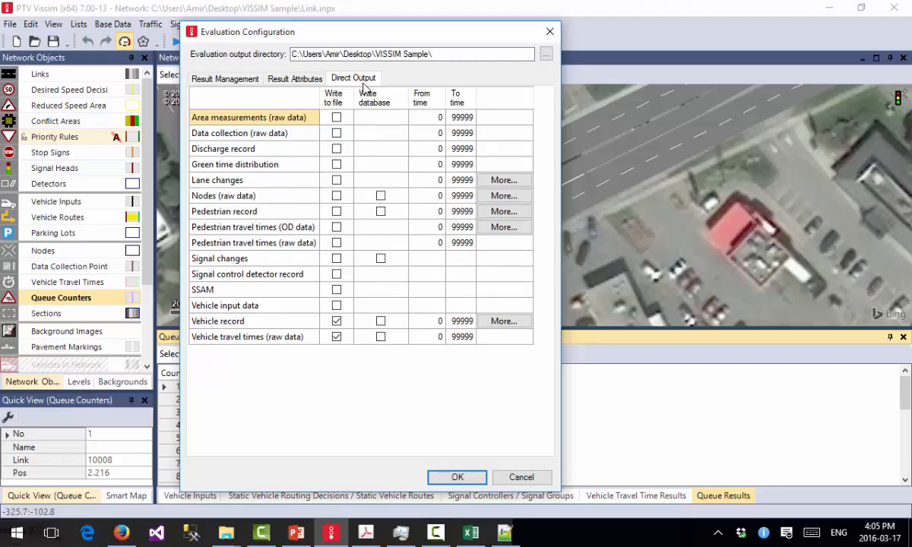
- Compare the Excel travel time chart with the raw data in Link_013.rsr, and return to Vissim to cancel the evaluation configuration
{"action": "left_click", "coordinate": [485, 534]}
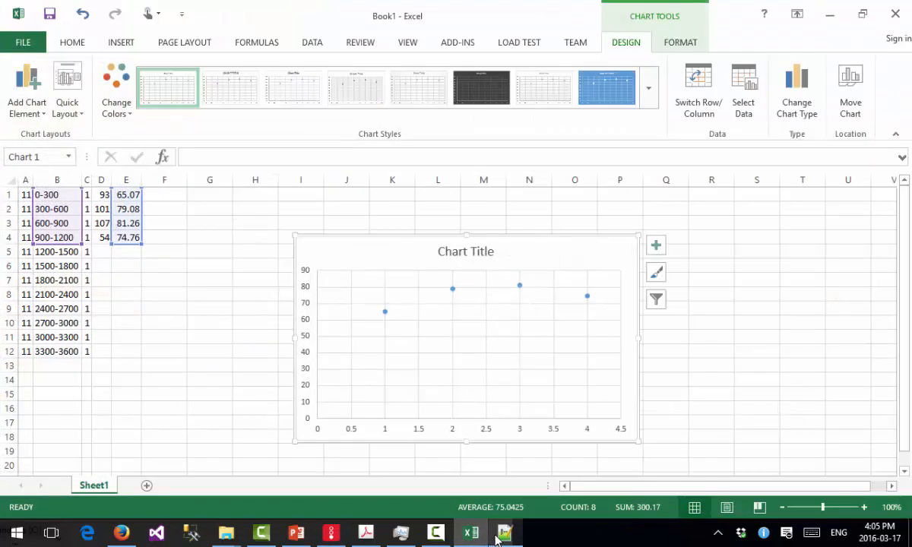
{"action": "left_click", "coordinate": [503, 532]}
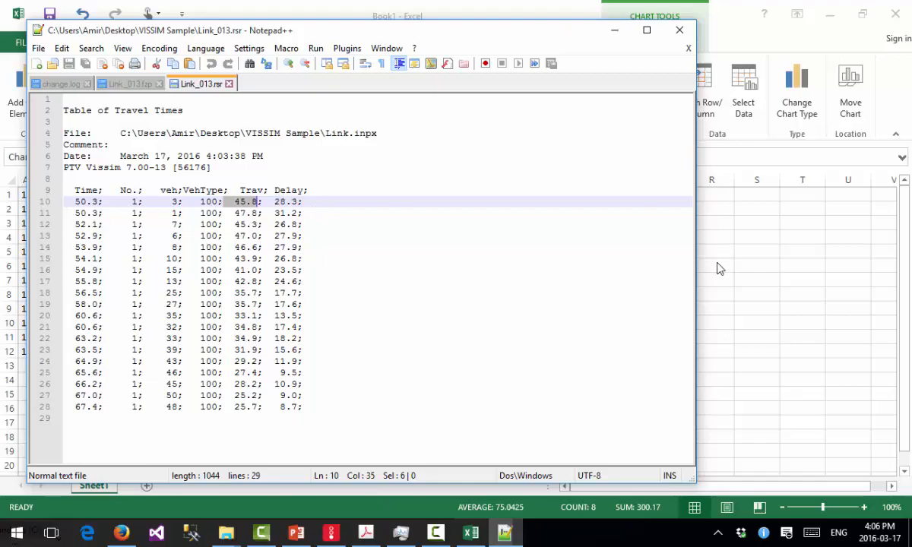
{"action": "mouse_move", "coordinate": [375, 531]}
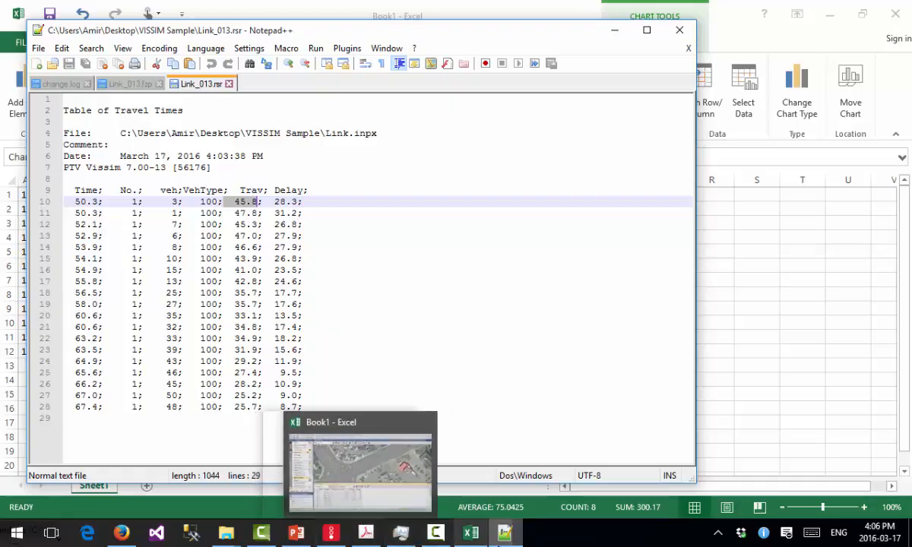
{"action": "left_click", "coordinate": [330, 532]}
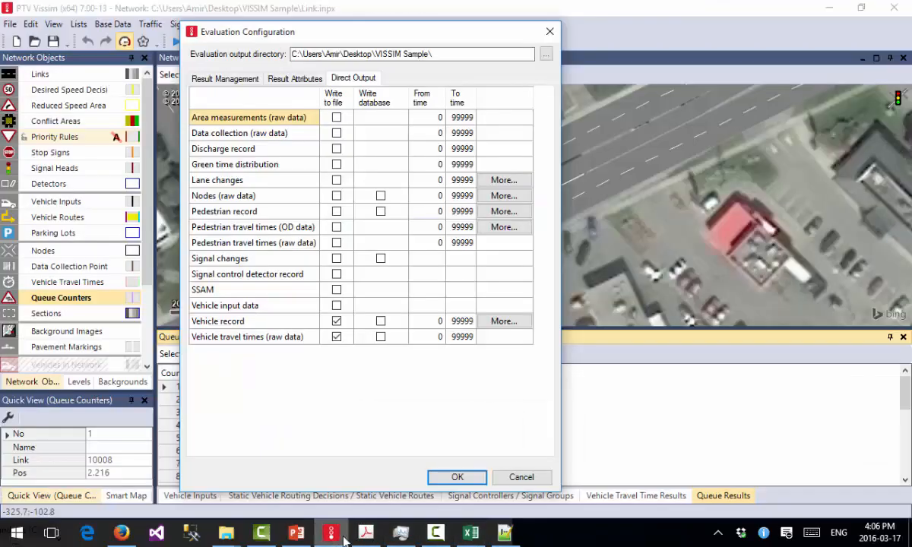
{"action": "left_click", "coordinate": [522, 477]}
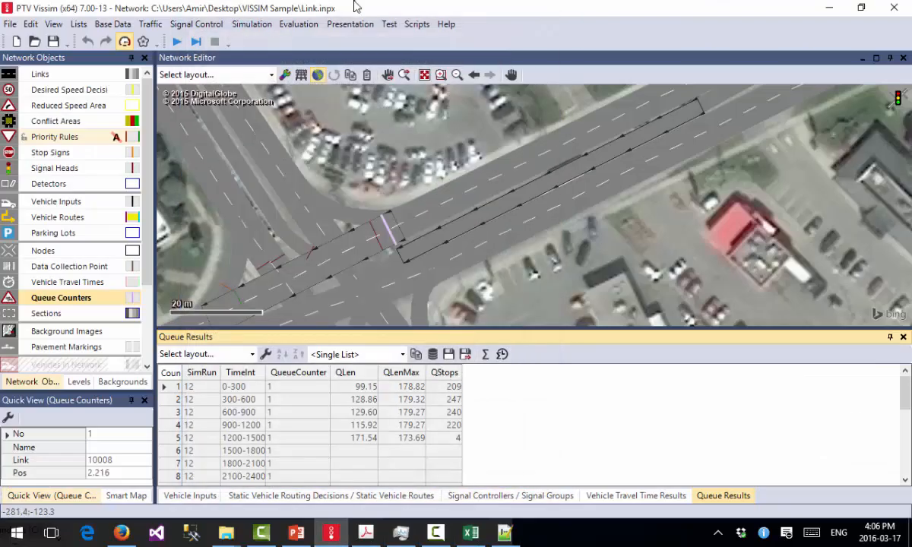
{"action": "left_click", "coordinate": [250, 24]}
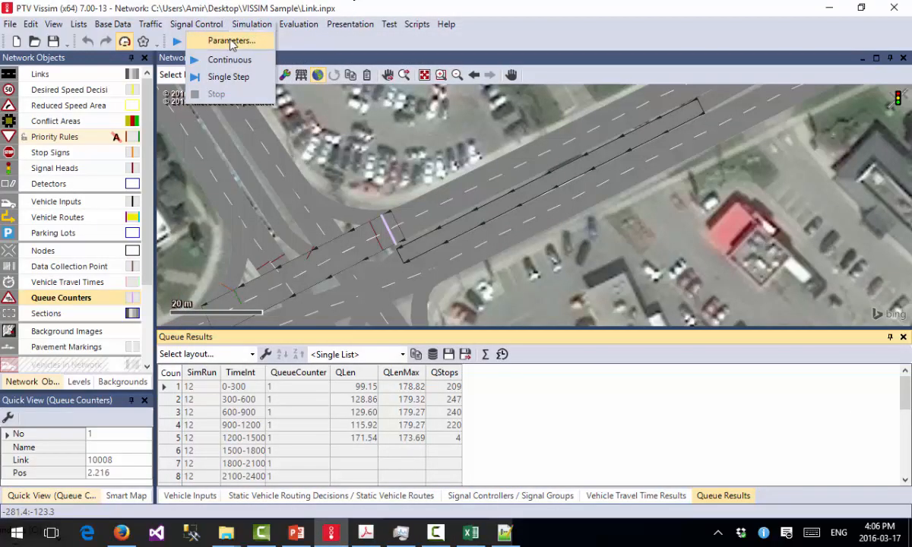
{"action": "left_click", "coordinate": [225, 47]}
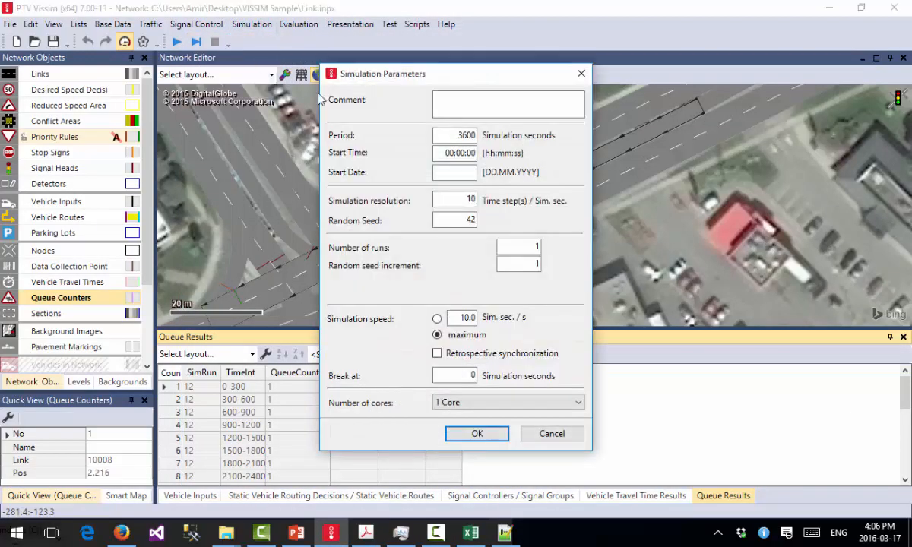
{"action": "left_click_drag", "start_coordinate": [447, 75], "coordinate": [291, 89]}
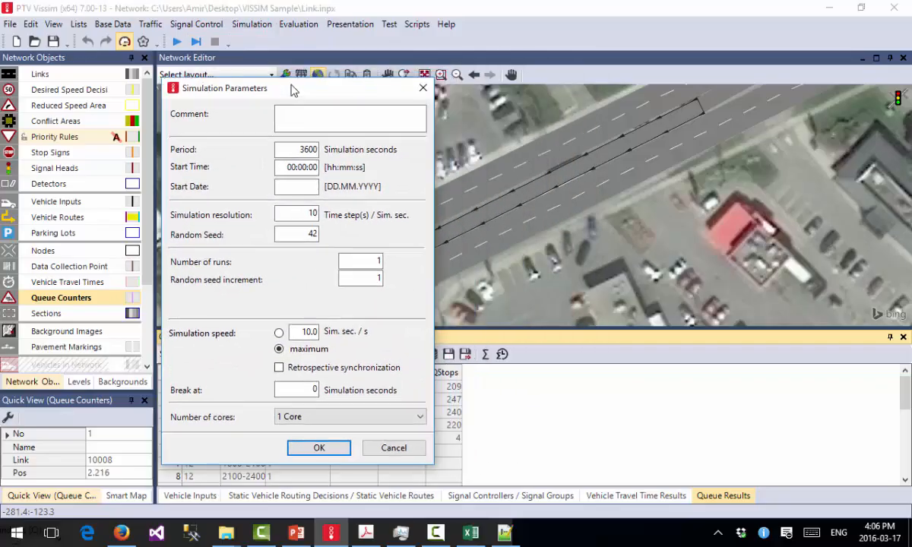
{"action": "left_click", "coordinate": [279, 147]}
{"action": "left_click_drag", "start_coordinate": [295, 147], "coordinate": [370, 144]}
{"action": "type", "text": "7200"}
{"action": "key", "text": "ctrl"}
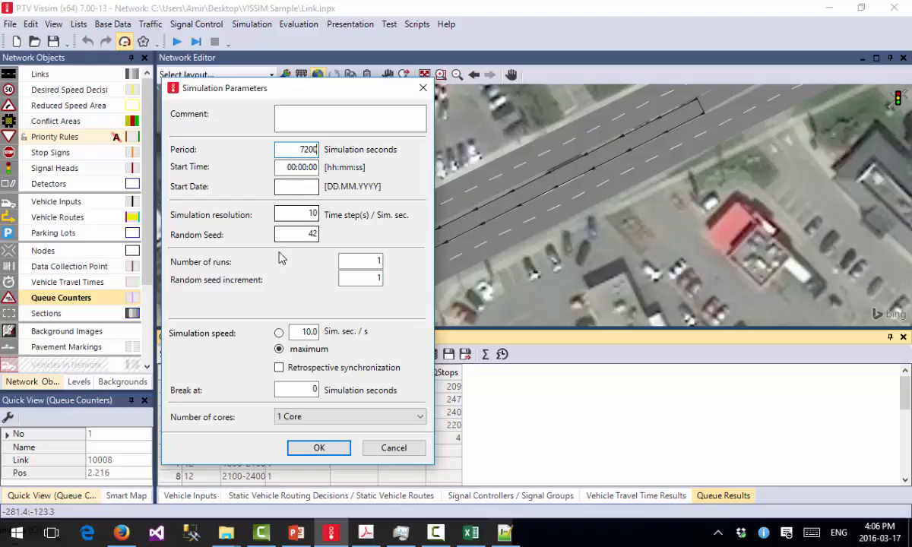
{"action": "key", "text": "ctrl"}
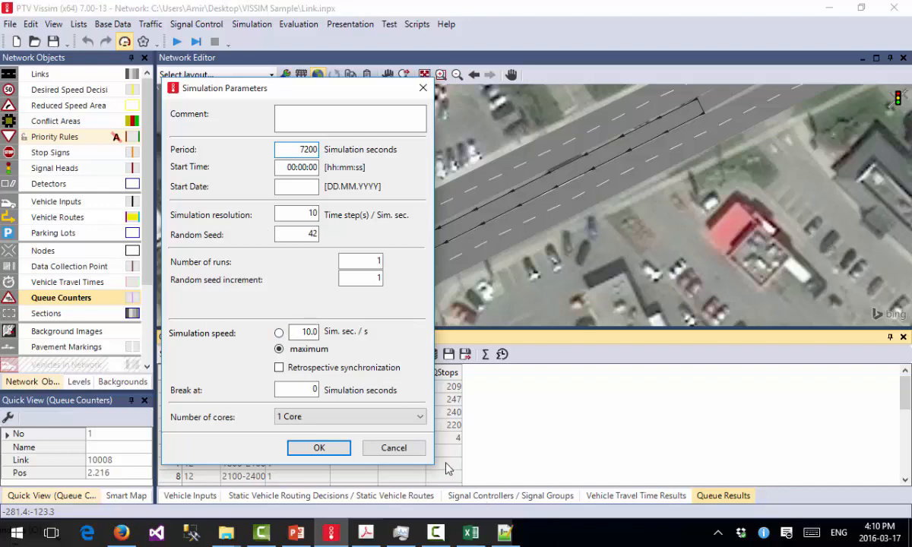
{"action": "left_click", "coordinate": [422, 449]}
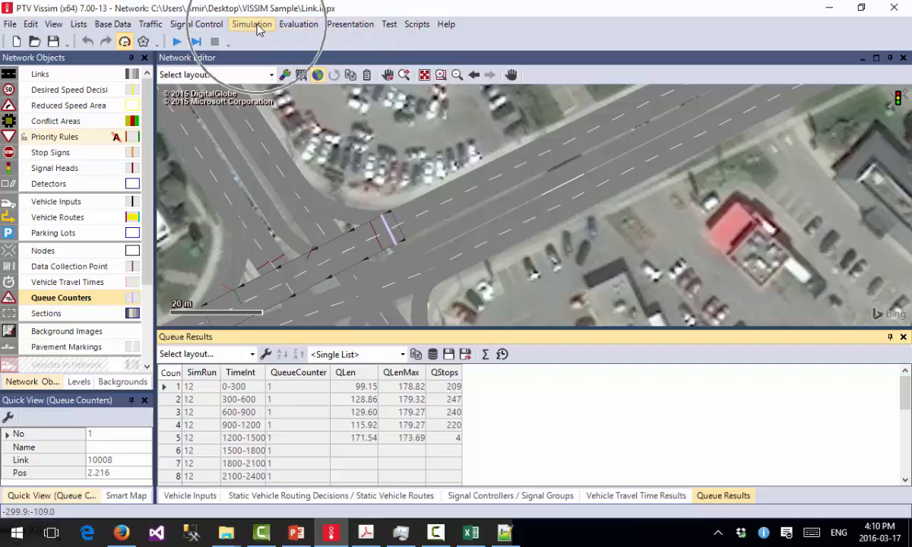
- Open the list of desired acceleration functions from the base data and select the Car entry
{"action": "left_click", "coordinate": [111, 24]}
{"action": "left_click", "coordinate": [150, 31]}
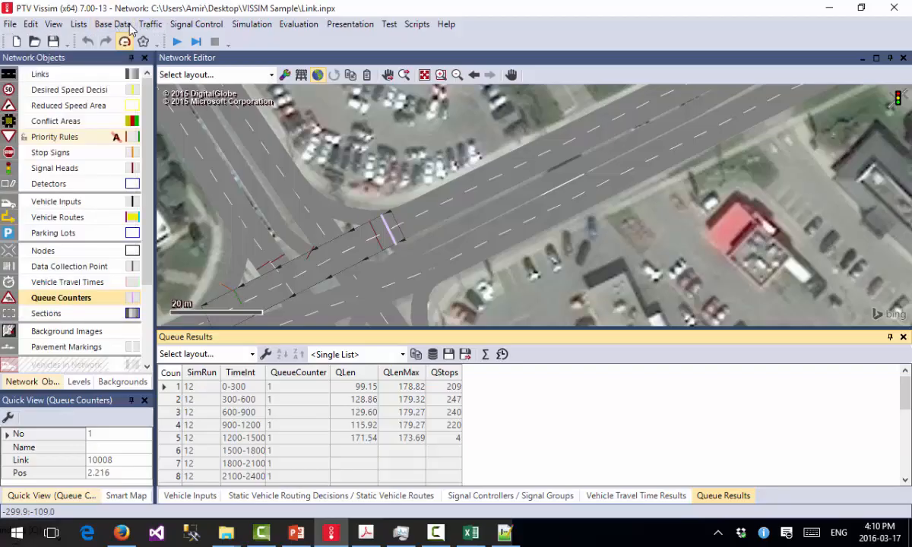
{"action": "left_click", "coordinate": [113, 25]}
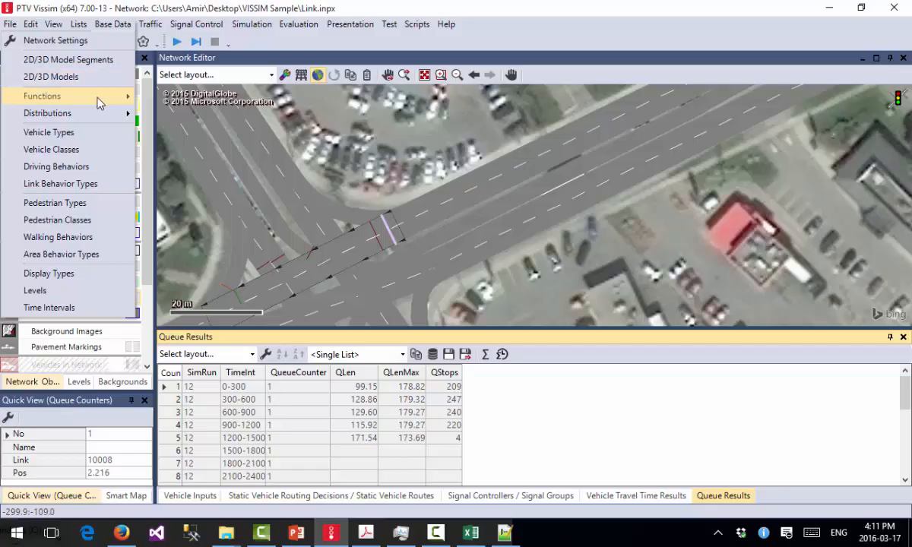
{"action": "mouse_move", "coordinate": [98, 103]}
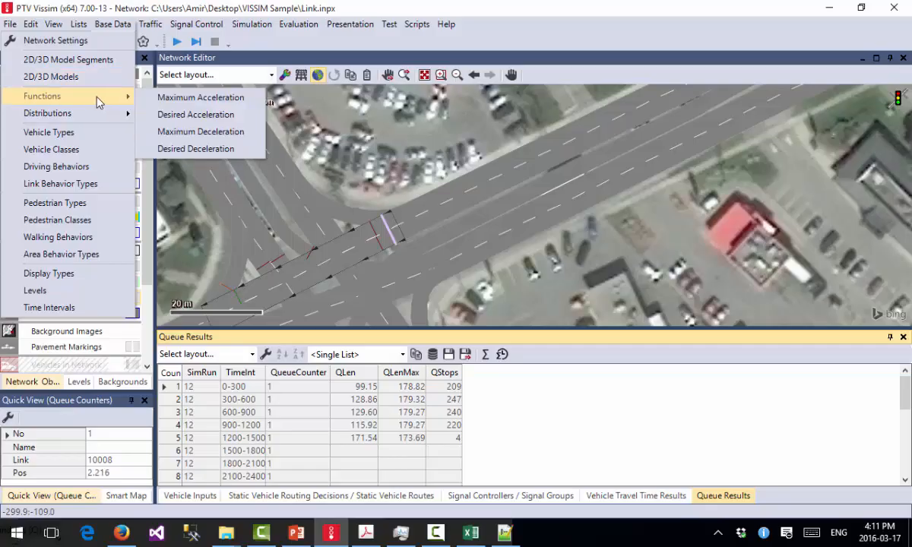
{"action": "left_click", "coordinate": [184, 118]}
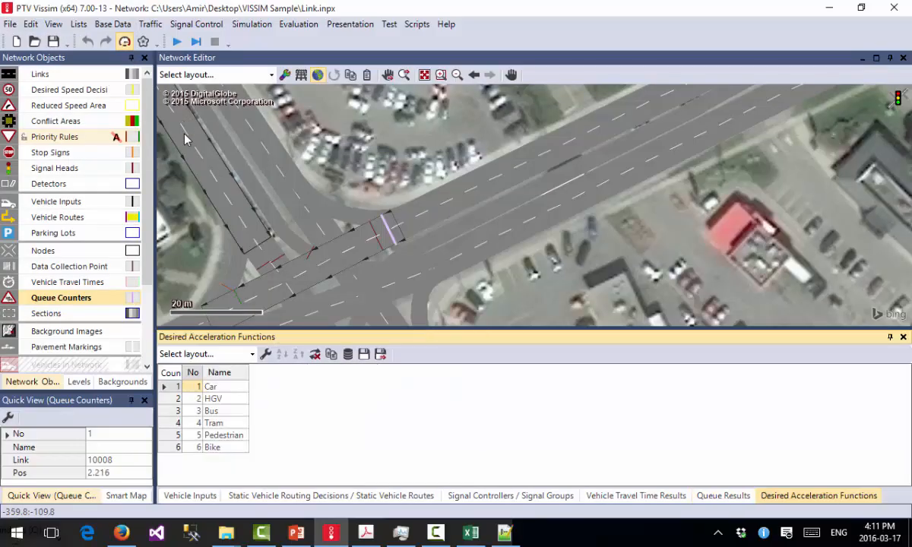
{"action": "left_click", "coordinate": [219, 386]}
- Open the list of desired speed distributions from the base data
{"action": "left_click", "coordinate": [53, 24]}
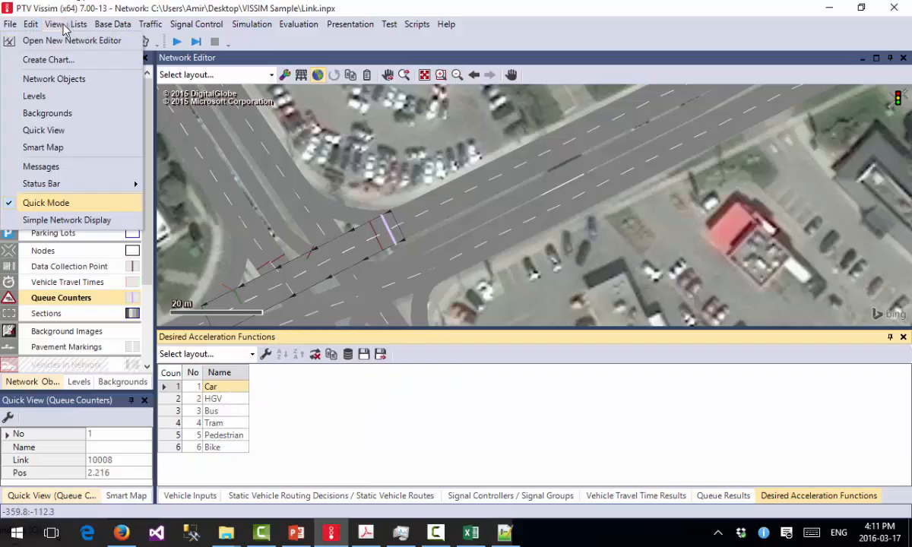
{"action": "left_click", "coordinate": [79, 25]}
{"action": "left_click", "coordinate": [106, 25]}
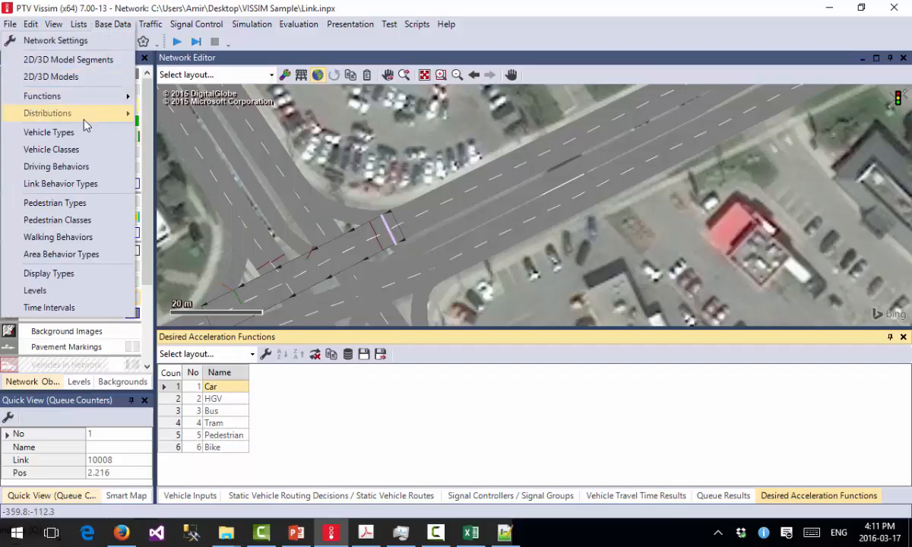
{"action": "mouse_move", "coordinate": [78, 112]}
{"action": "left_click", "coordinate": [178, 115]}
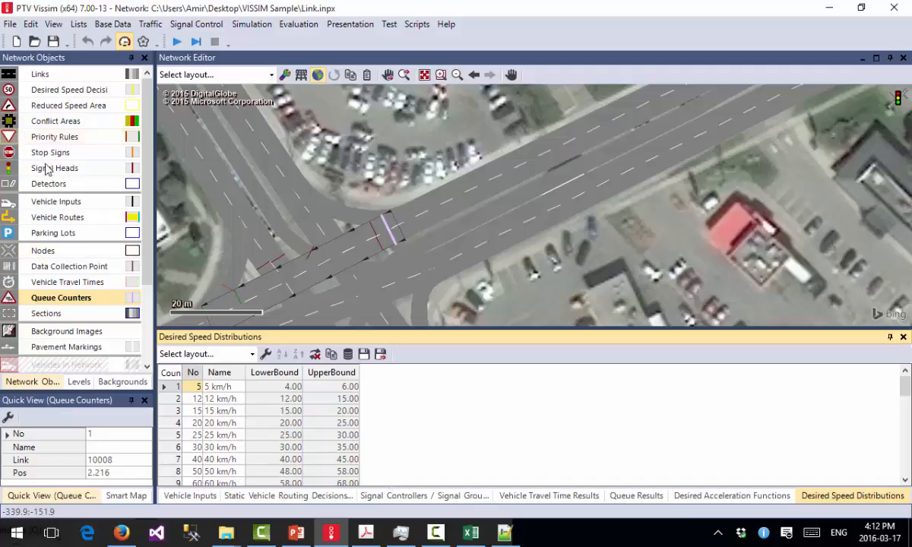
- Open the list of driving behaviors from the base data and select the Urban (motorized) entry
{"action": "left_click", "coordinate": [53, 24]}
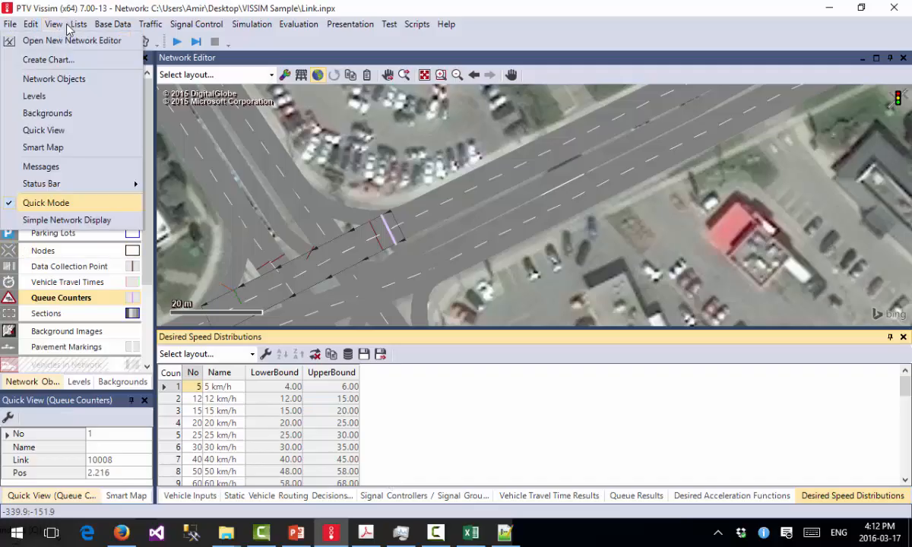
{"action": "mouse_move", "coordinate": [73, 28]}
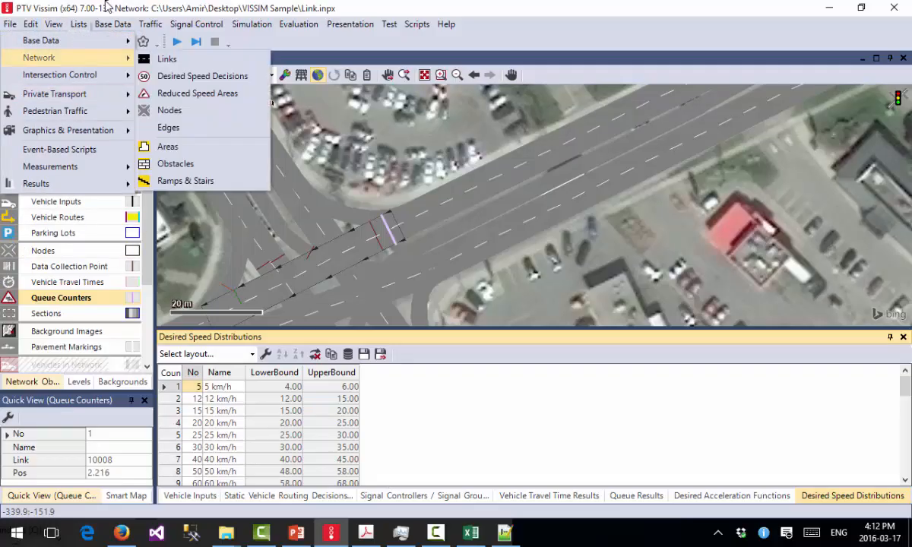
{"action": "mouse_move", "coordinate": [117, 30]}
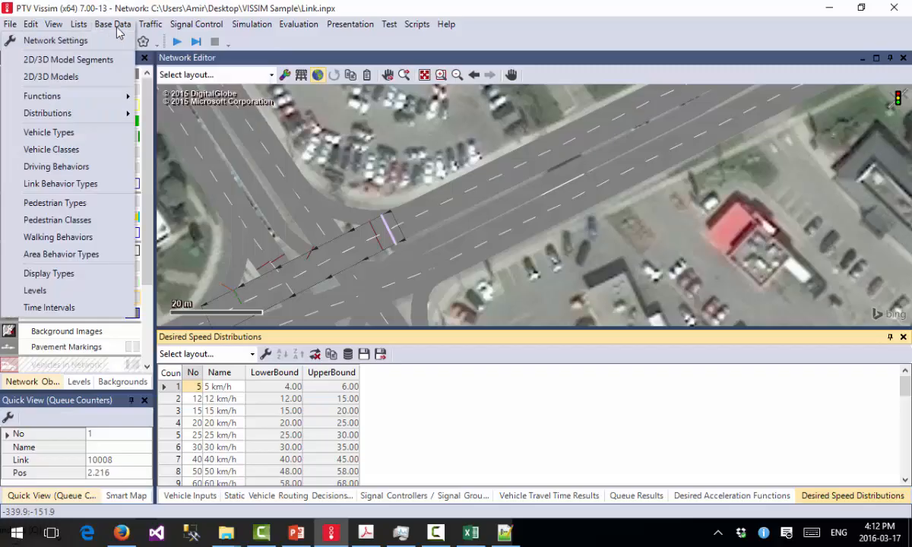
{"action": "left_click", "coordinate": [62, 168]}
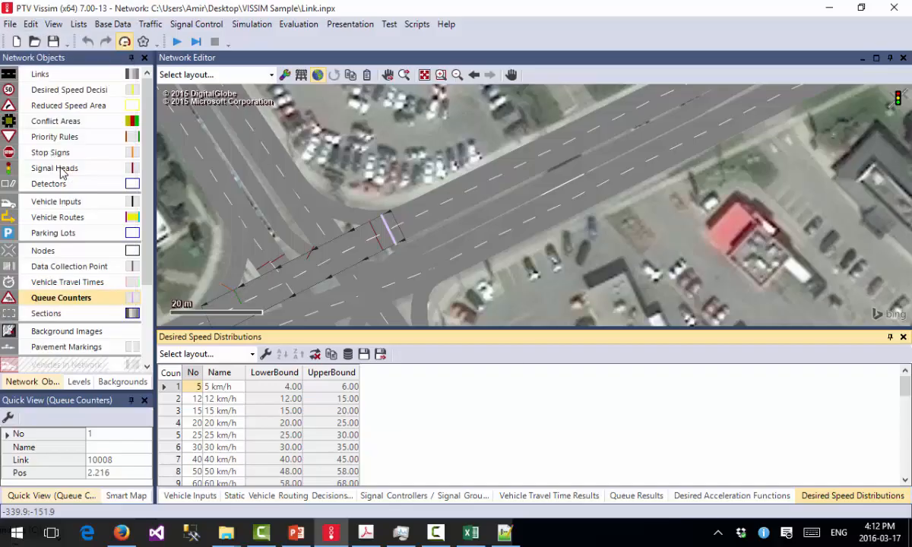
{"action": "left_click", "coordinate": [215, 386]}
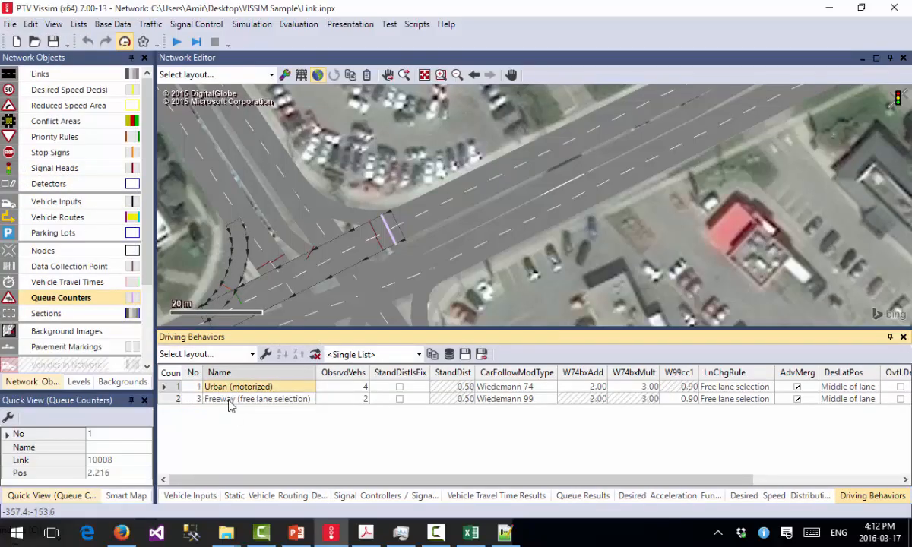
{"action": "right_click", "coordinate": [234, 383]}
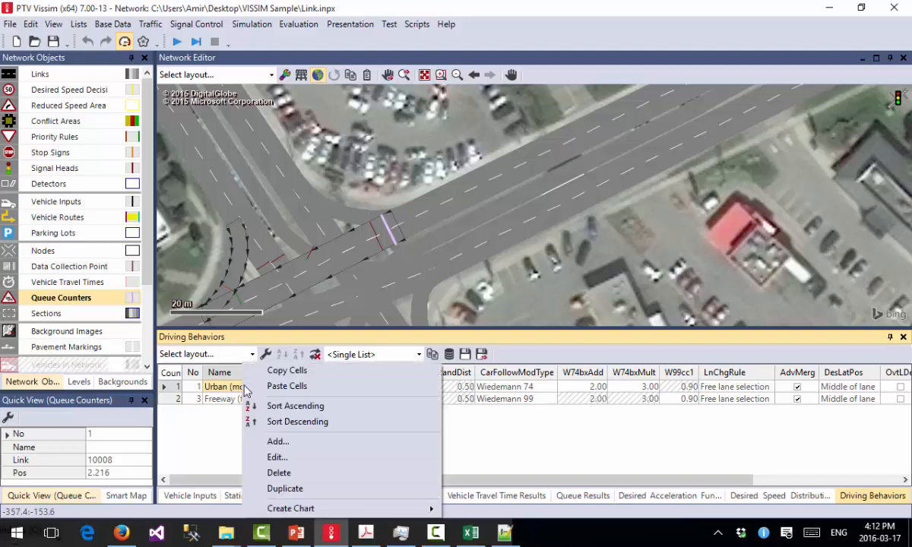
{"action": "key", "text": "Escape"}
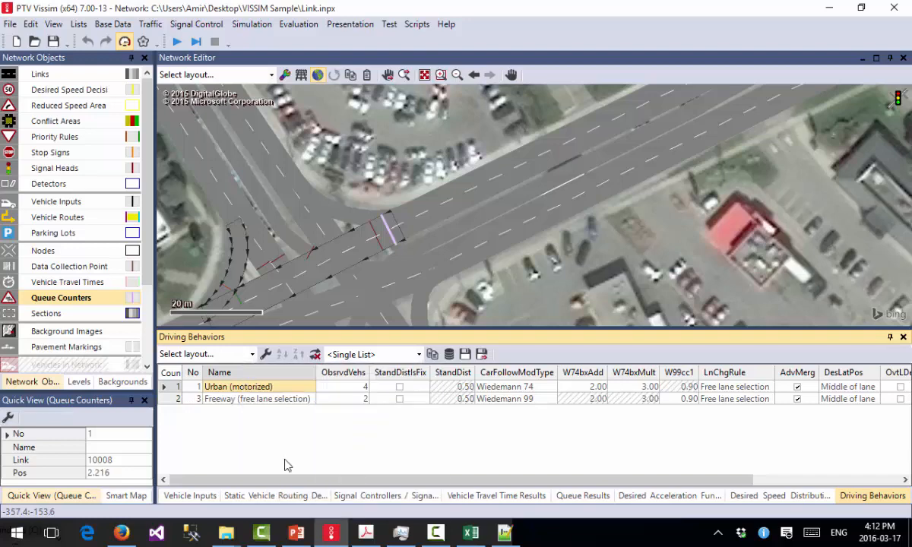
- Review the car following model options and lane change parameters of the Urban (motorized) driving behavior, and close its parameter set unchanged
{"action": "double_click", "coordinate": [244, 386]}
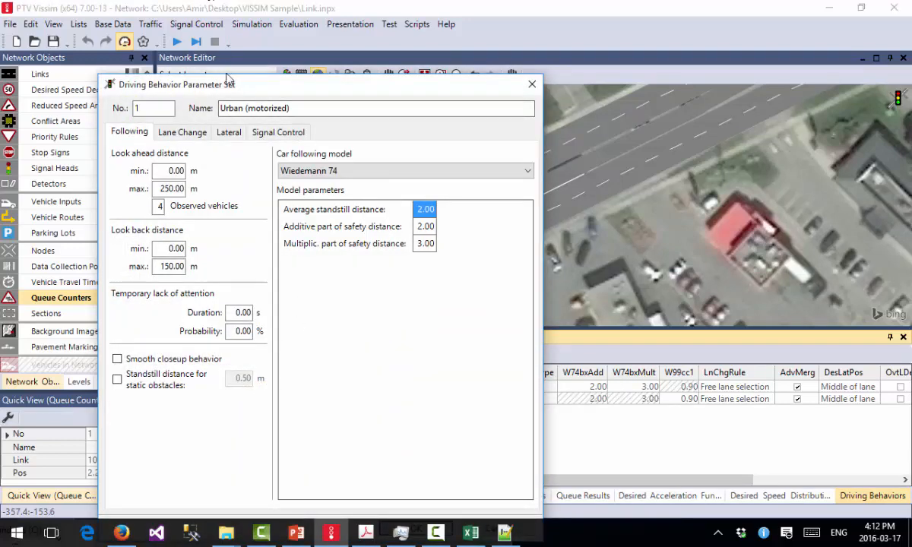
{"action": "left_click_drag", "start_coordinate": [225, 90], "coordinate": [260, 34]}
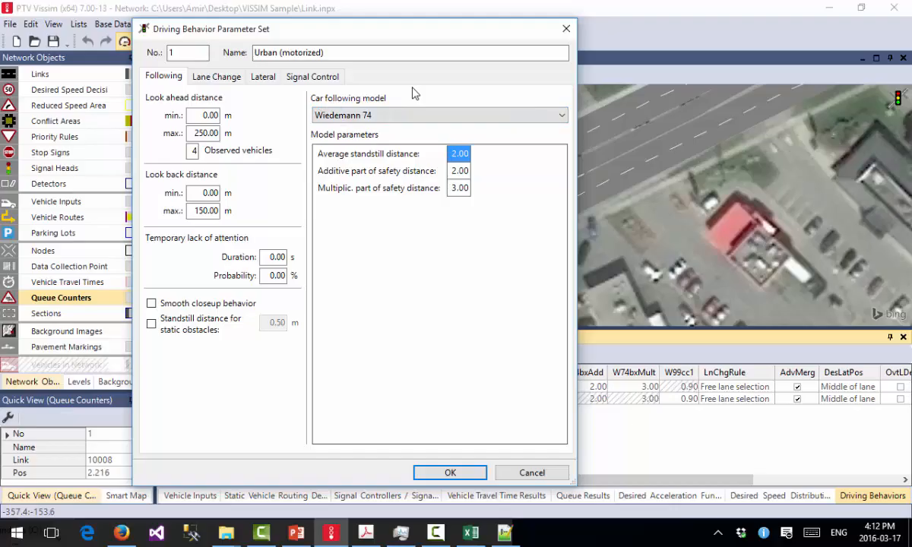
{"action": "left_click", "coordinate": [384, 115]}
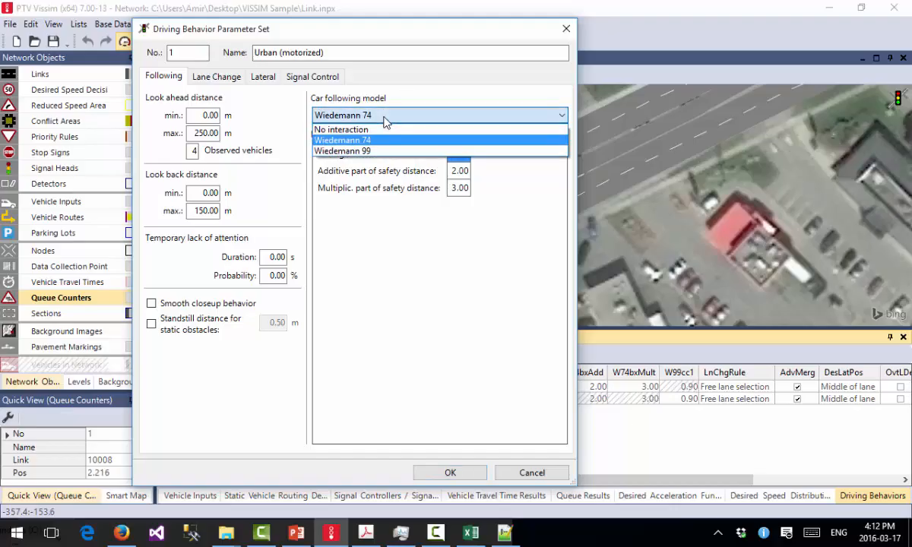
{"action": "left_click", "coordinate": [383, 119]}
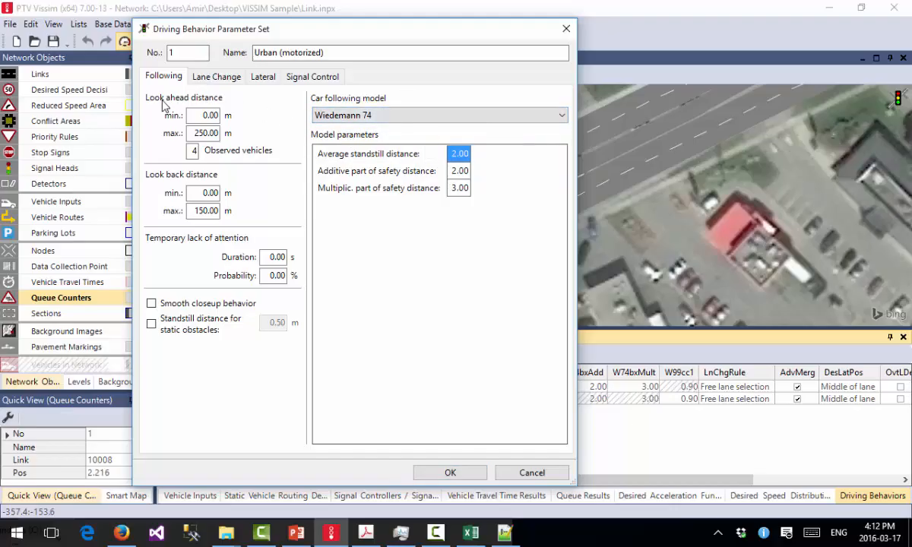
{"action": "left_click", "coordinate": [222, 79]}
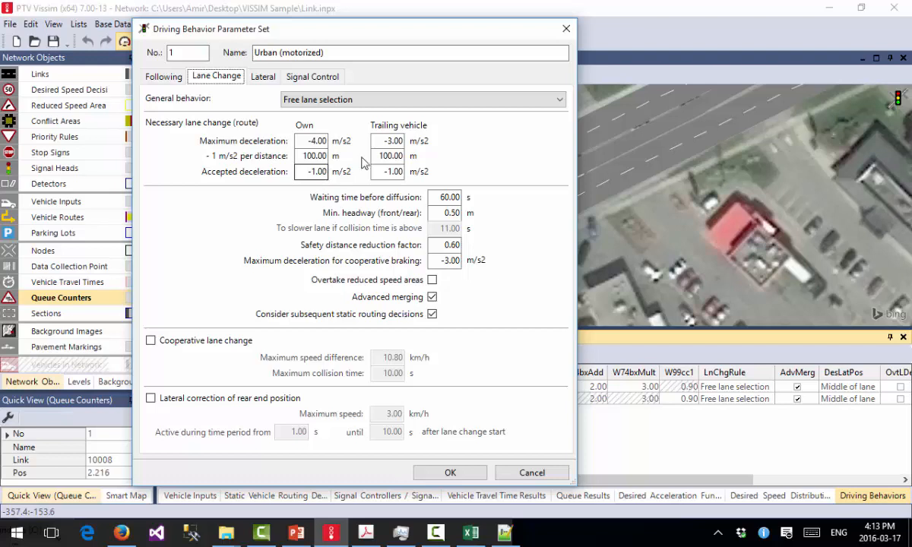
{"action": "left_click", "coordinate": [564, 32]}
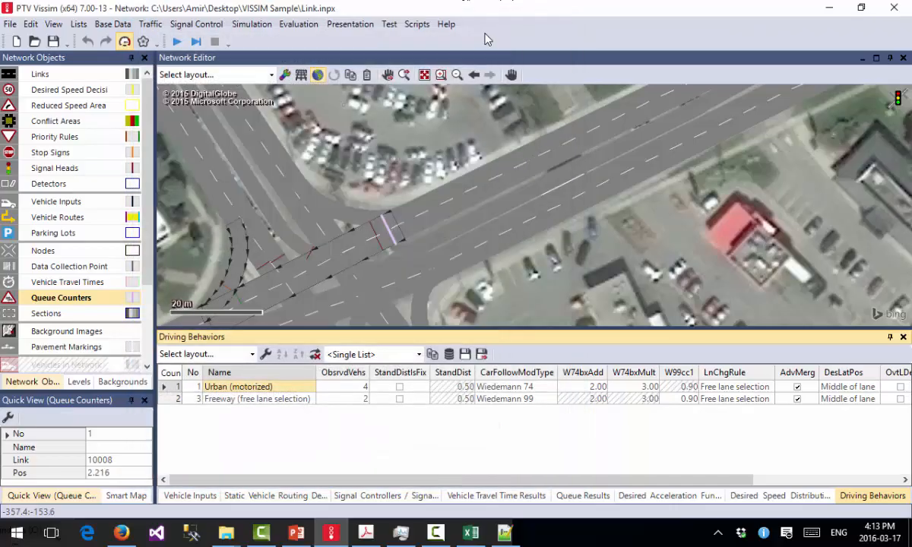
- Open the time intervals list from the base data and add a second interval for area behavior types
{"action": "left_click", "coordinate": [79, 24]}
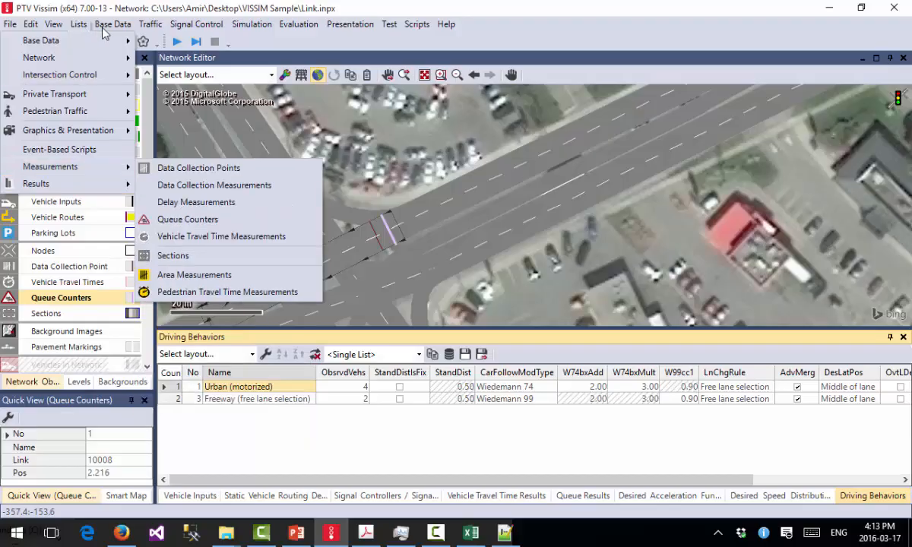
{"action": "mouse_move", "coordinate": [109, 24]}
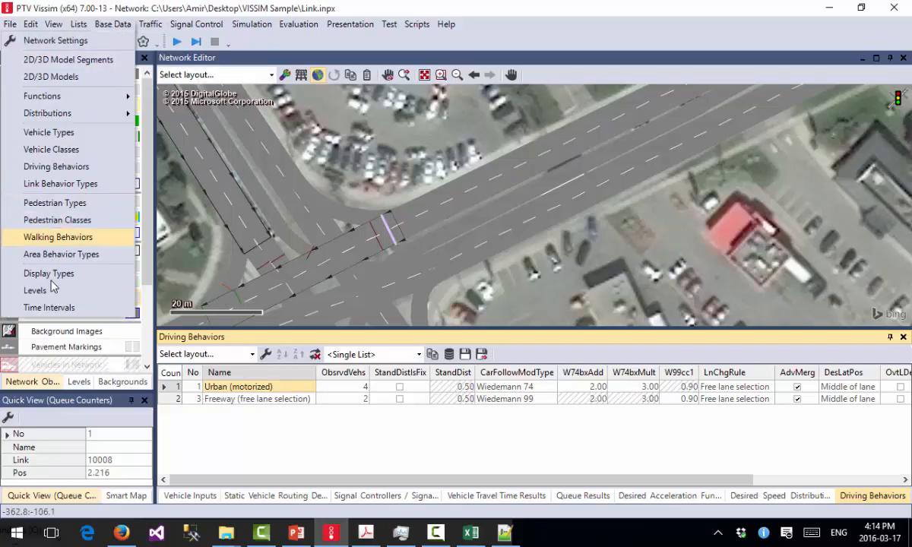
{"action": "left_click", "coordinate": [50, 308]}
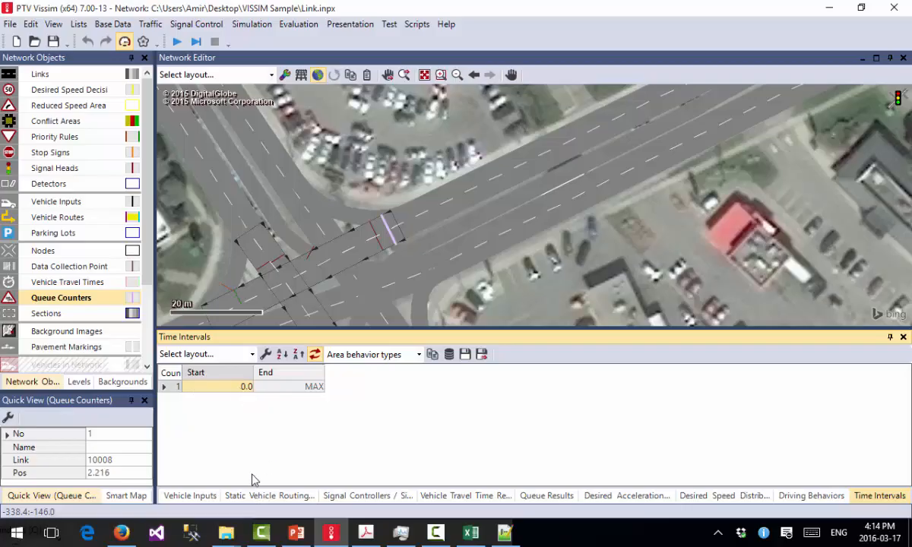
{"action": "right_click", "coordinate": [286, 311]}
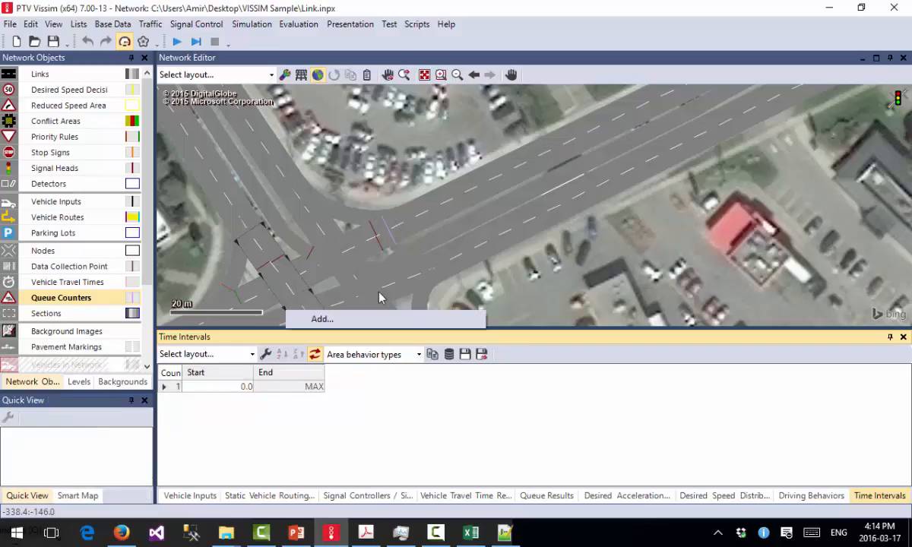
{"action": "left_click", "coordinate": [335, 318]}
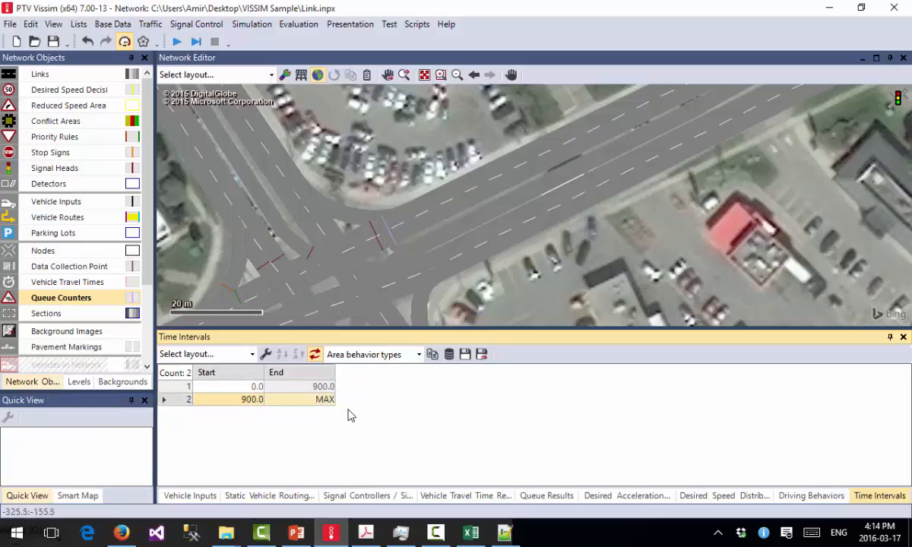
- Set the start of the second time interval to 1800
{"action": "left_click", "coordinate": [241, 386]}
{"action": "left_click", "coordinate": [319, 387]}
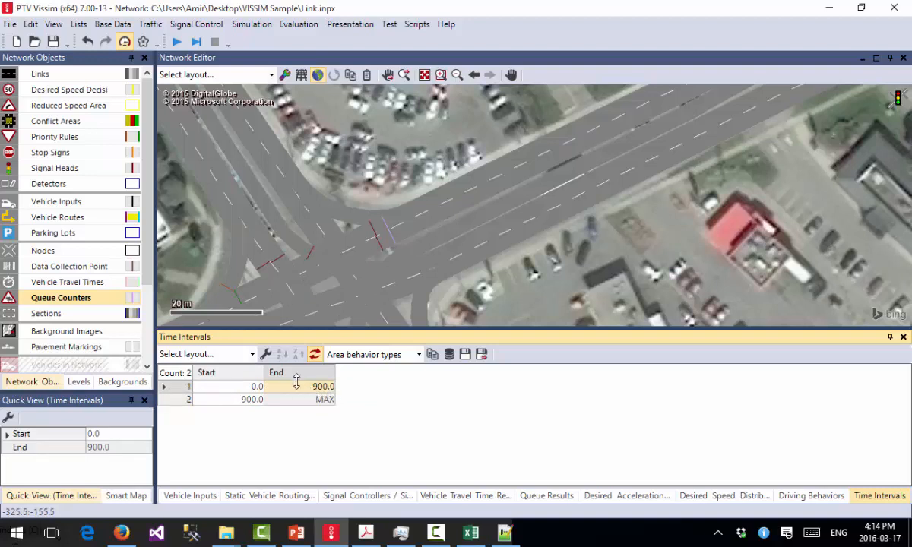
{"action": "left_click", "coordinate": [242, 400]}
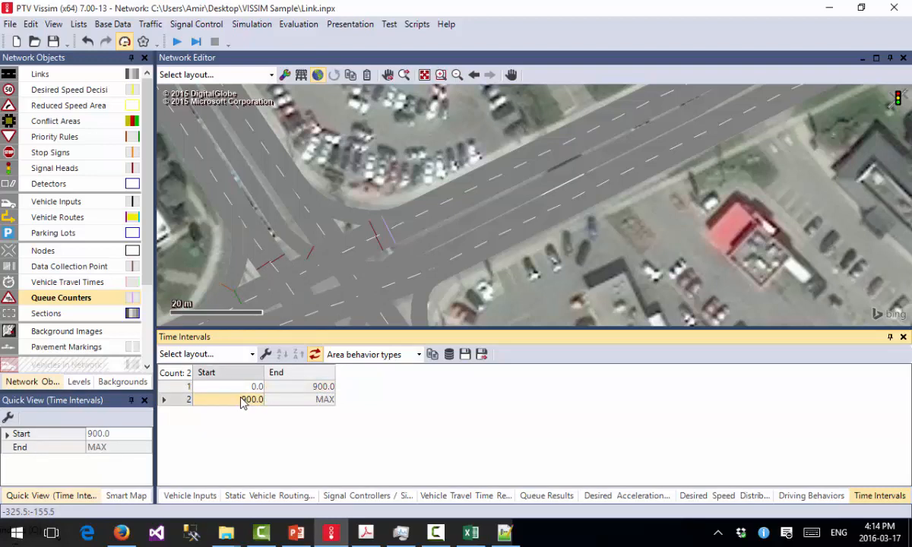
{"action": "left_click", "coordinate": [251, 398]}
{"action": "left_click_drag", "start_coordinate": [217, 400], "coordinate": [233, 400]}
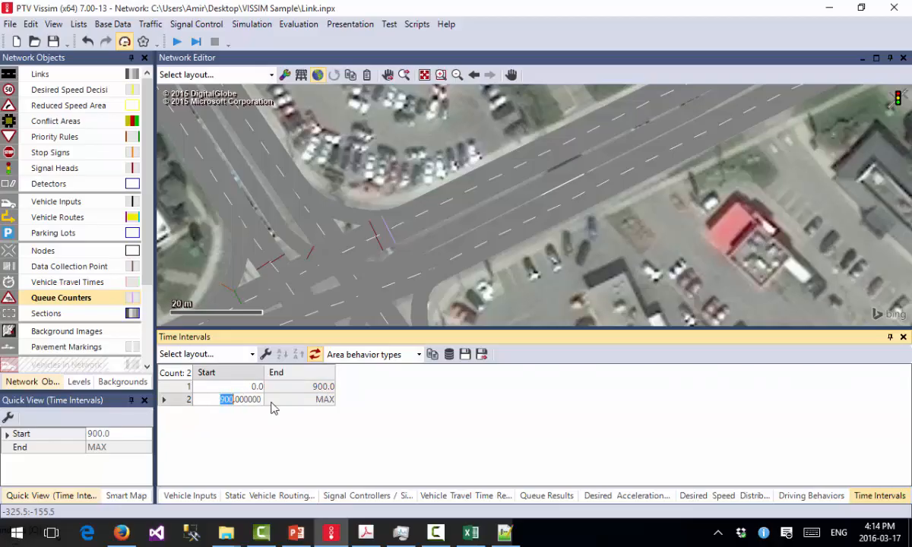
{"action": "type", "text": "1800"}
{"action": "key", "text": "Return"}
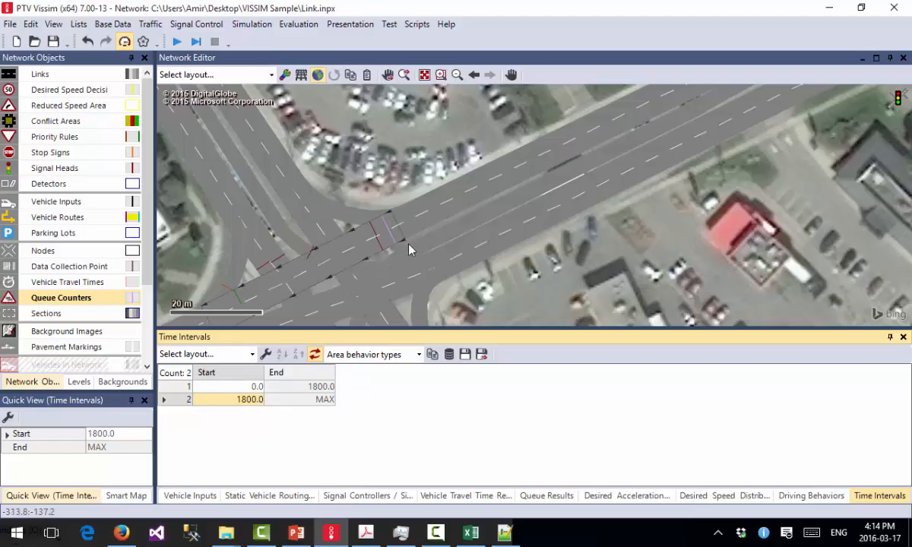
- Locate the vehicle input at the start of the UNI_WB link and show it in the vehicle inputs list
{"action": "left_click_drag", "start_coordinate": [452, 160], "coordinate": [203, 250]}
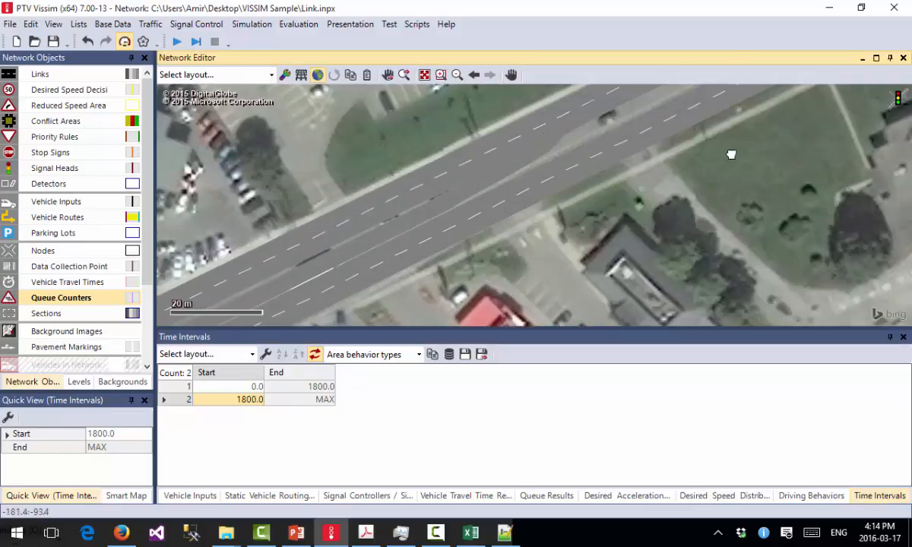
{"action": "left_click_drag", "start_coordinate": [732, 153], "coordinate": [525, 260]}
{"action": "scroll", "coordinate": [601, 191], "scroll_direction": "down", "scroll_amount": 2}
{"action": "scroll", "coordinate": [623, 125], "scroll_direction": "up", "scroll_amount": 2}
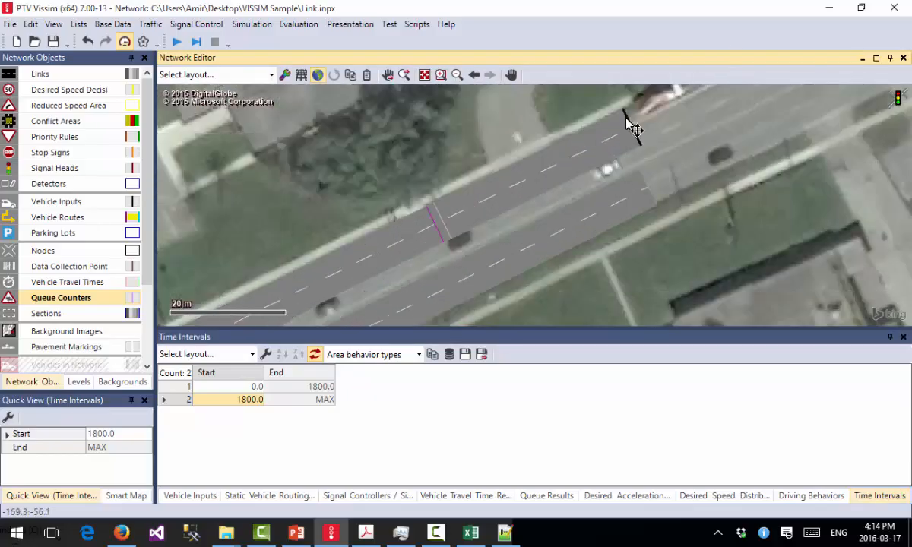
{"action": "left_click", "coordinate": [627, 127]}
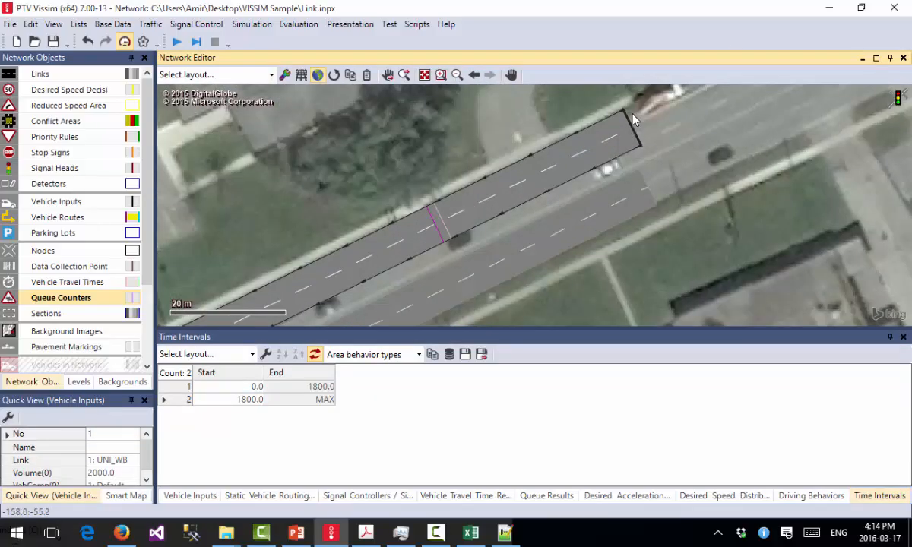
{"action": "right_click", "coordinate": [629, 118]}
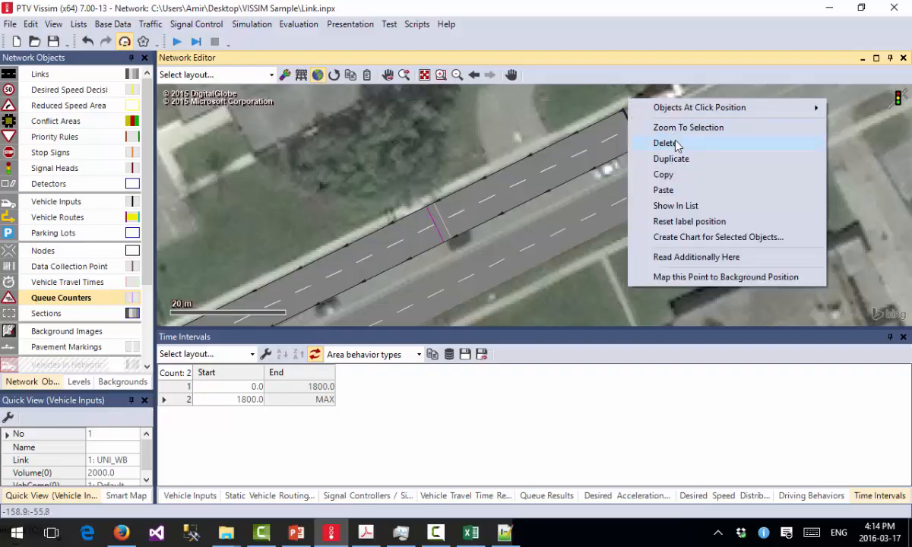
{"action": "mouse_move", "coordinate": [707, 107]}
{"action": "left_click", "coordinate": [661, 205]}
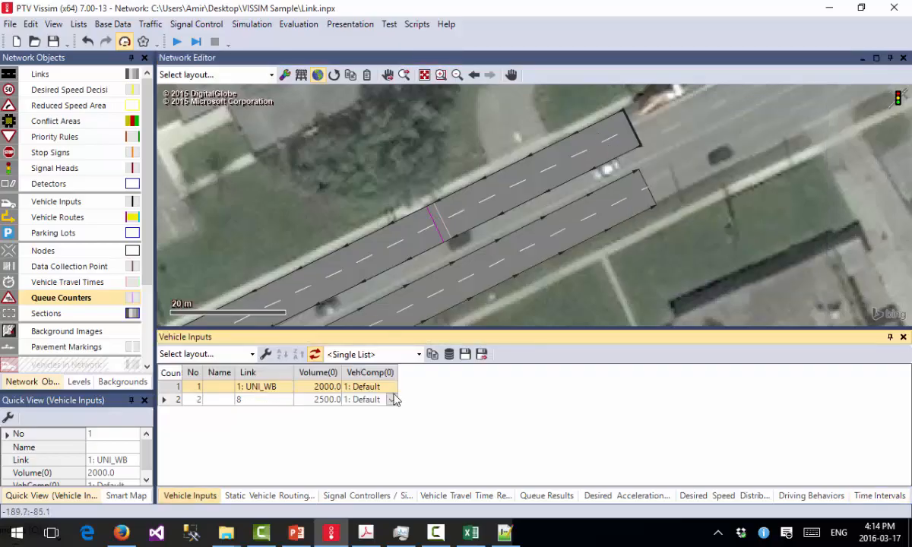
- Display the vehicle volumes by time interval alongside the vehicle inputs list
{"action": "right_click", "coordinate": [327, 389]}
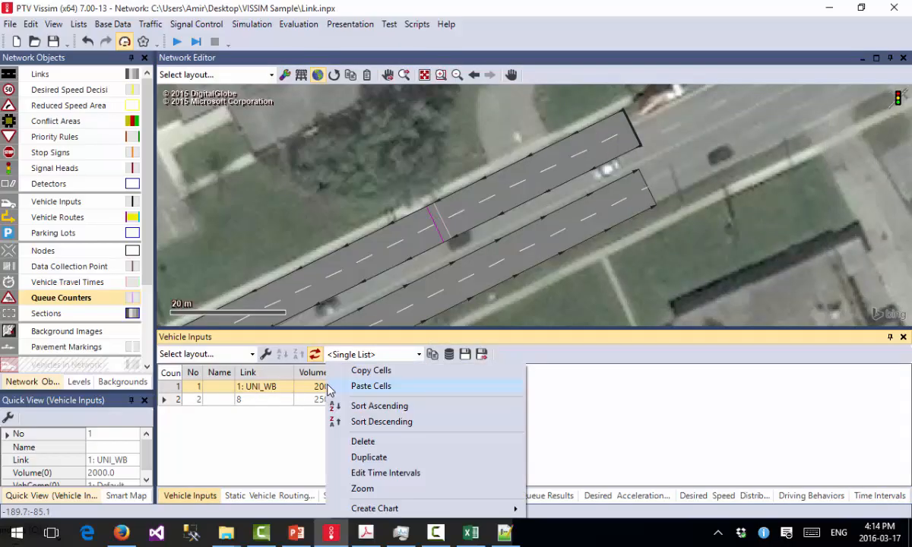
{"action": "left_click", "coordinate": [387, 354]}
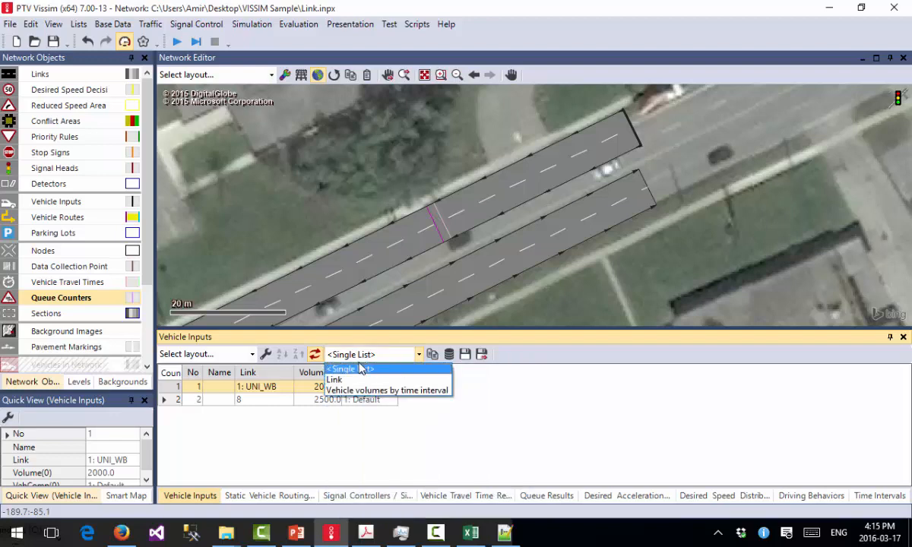
{"action": "left_click", "coordinate": [363, 367]}
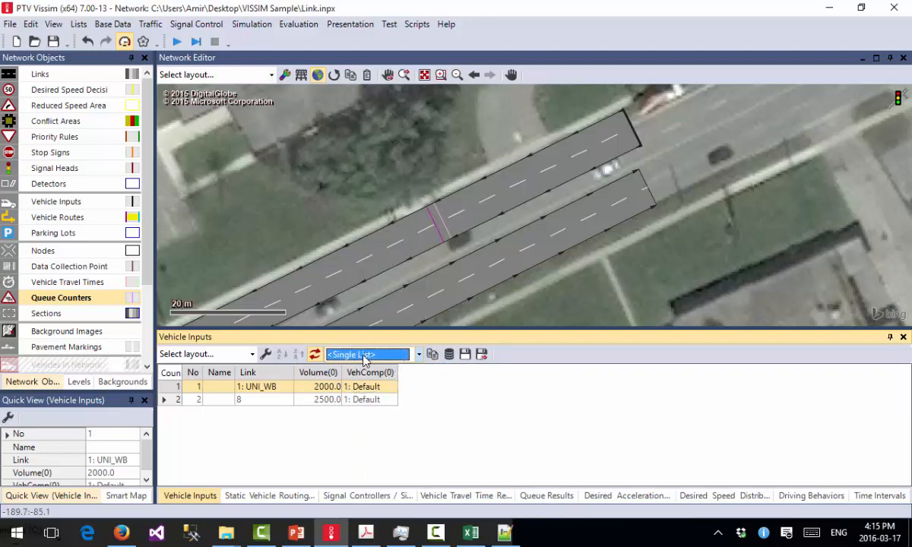
{"action": "left_click", "coordinate": [365, 354]}
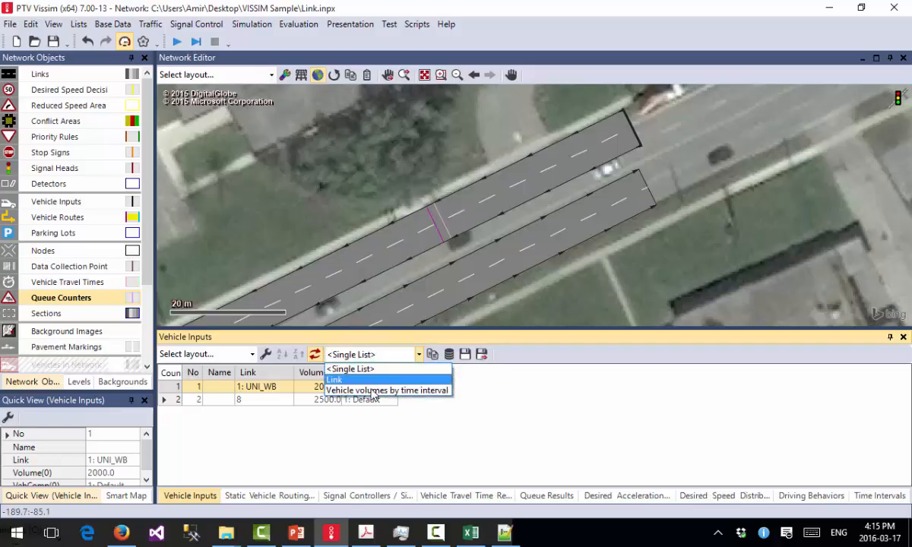
{"action": "left_click", "coordinate": [371, 390]}
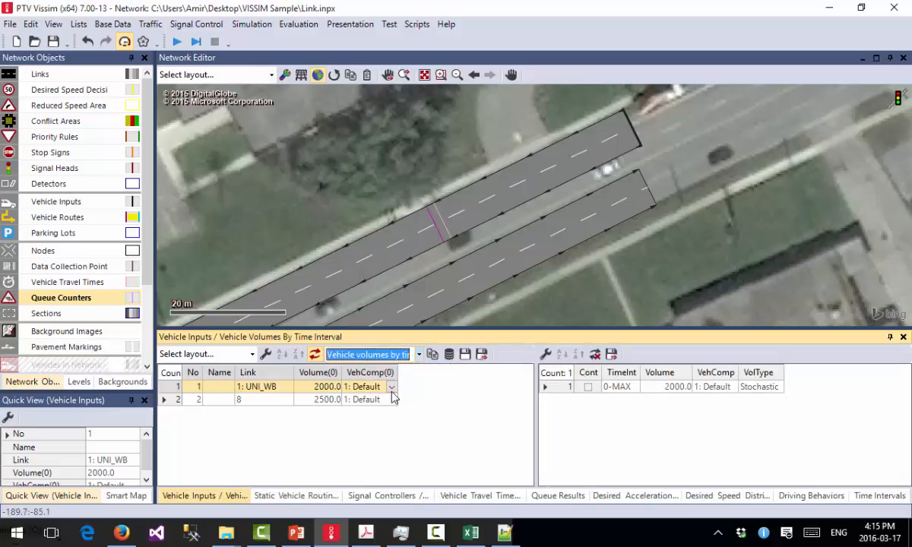
- Try to add another volume entry by time interval for the UNI_WB vehicle input
{"action": "left_click", "coordinate": [542, 413]}
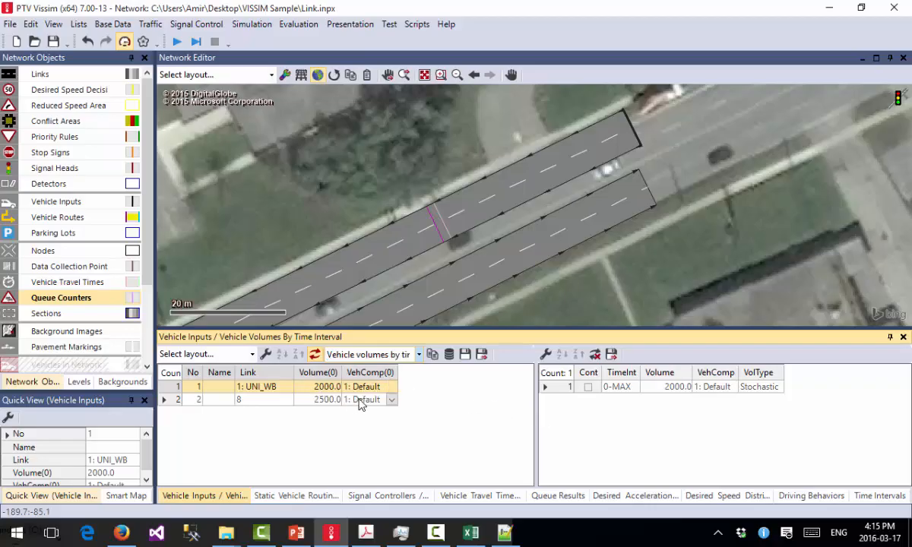
{"action": "right_click", "coordinate": [590, 399]}
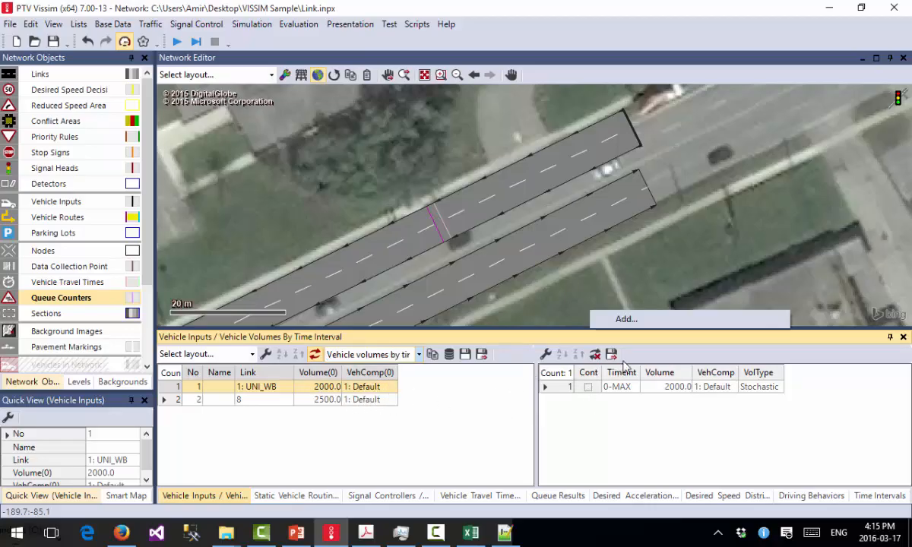
{"action": "left_click", "coordinate": [627, 319]}
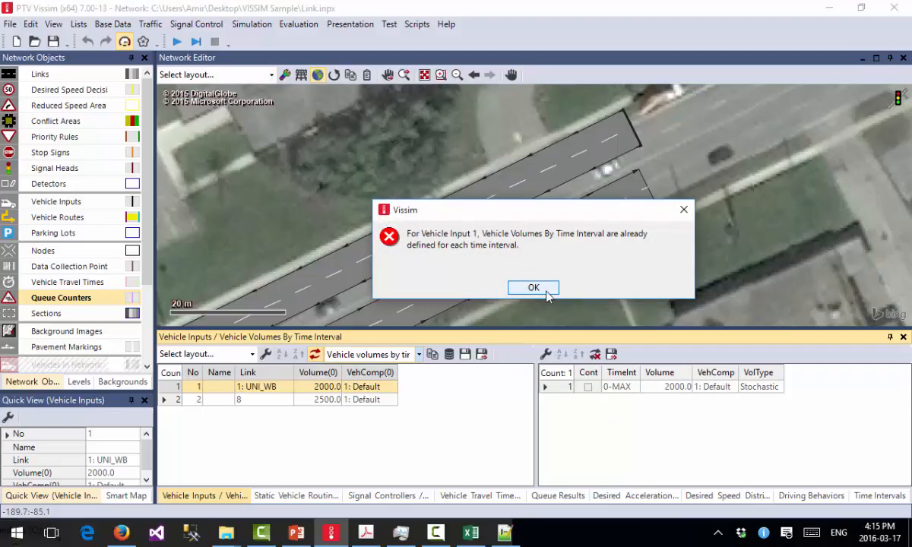
{"action": "left_click", "coordinate": [534, 288]}
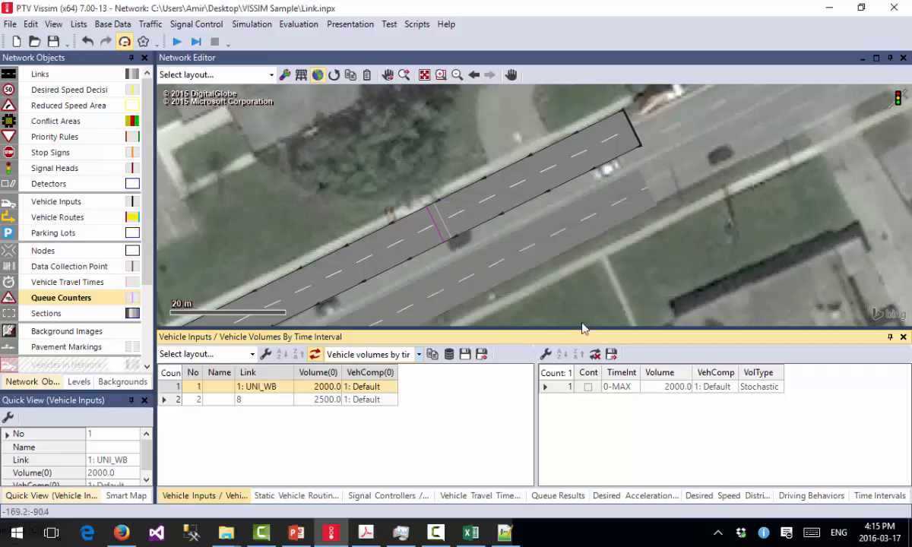
- Try to choose a different time interval for the existing volume entry of the UNI_WB vehicle input
{"action": "left_click", "coordinate": [617, 387]}
{"action": "left_click", "coordinate": [632, 387]}
{"action": "left_click", "coordinate": [634, 387]}
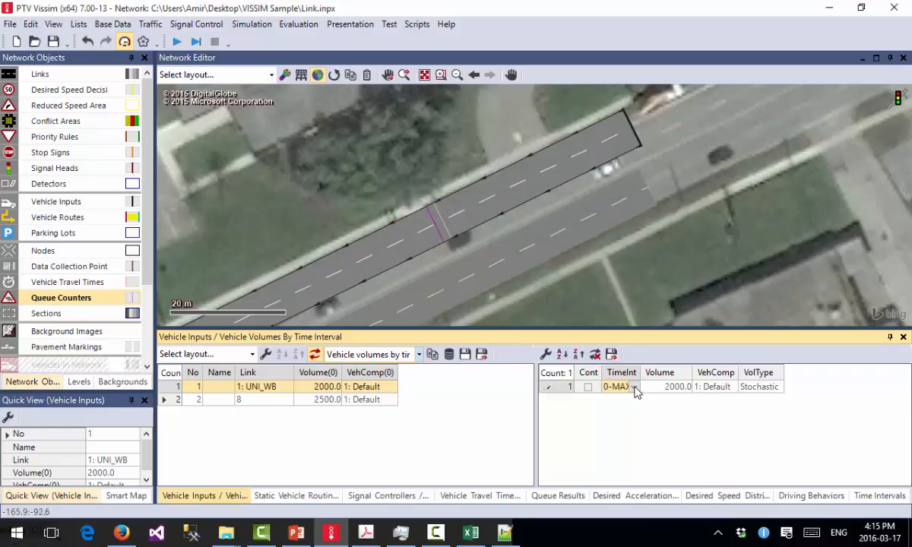
{"action": "left_click", "coordinate": [633, 388]}
{"action": "left_click", "coordinate": [621, 397]}
- Check the time intervals defined for area behavior types and return to the UNI_WB vehicle input in its list
{"action": "left_click", "coordinate": [78, 26]}
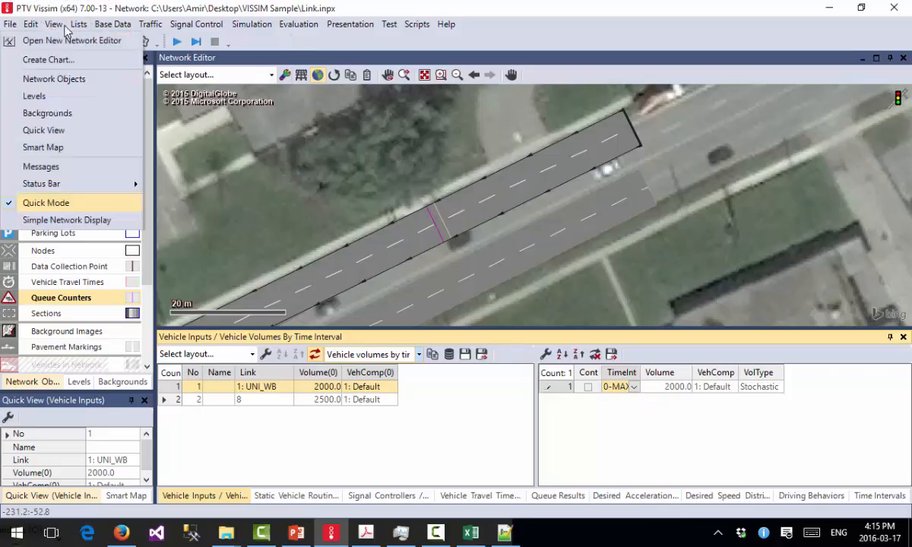
{"action": "left_click", "coordinate": [47, 308]}
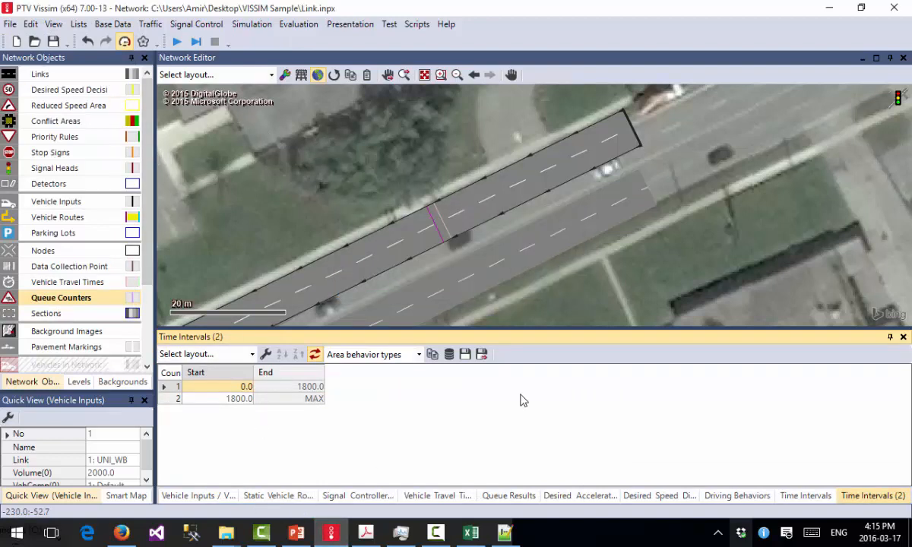
{"action": "left_click", "coordinate": [67, 202]}
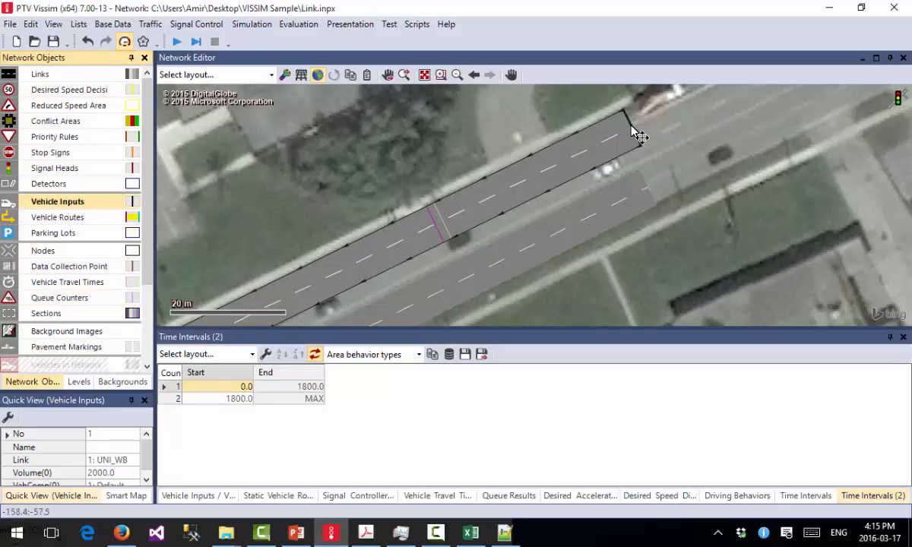
{"action": "right_click", "coordinate": [631, 127]}
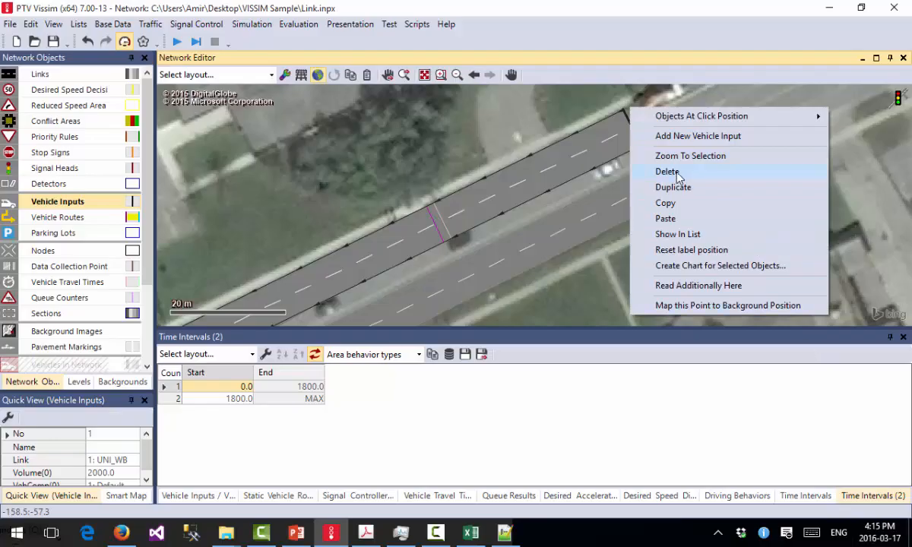
{"action": "left_click", "coordinate": [686, 237]}
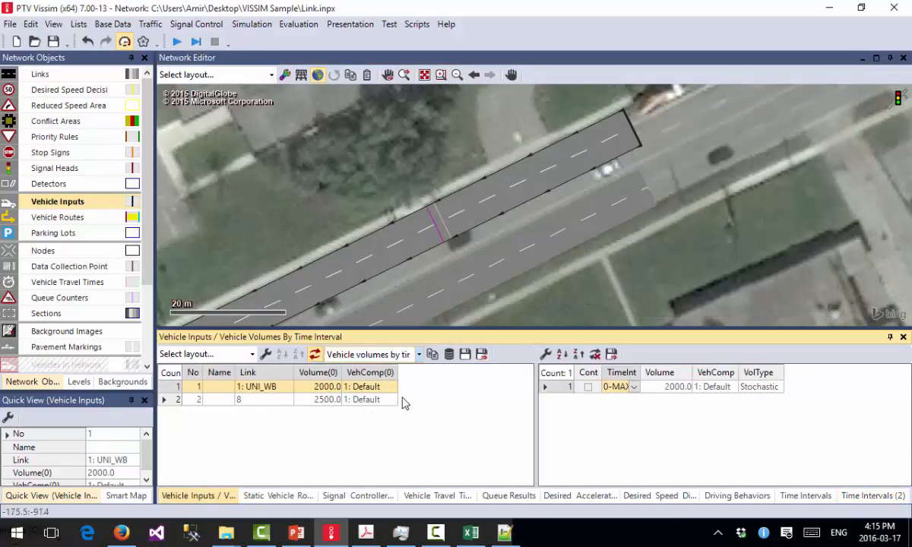
- Open the time intervals for vehicle inputs from the UNI_WB volume and add a second interval starting at 900
{"action": "left_click", "coordinate": [620, 389]}
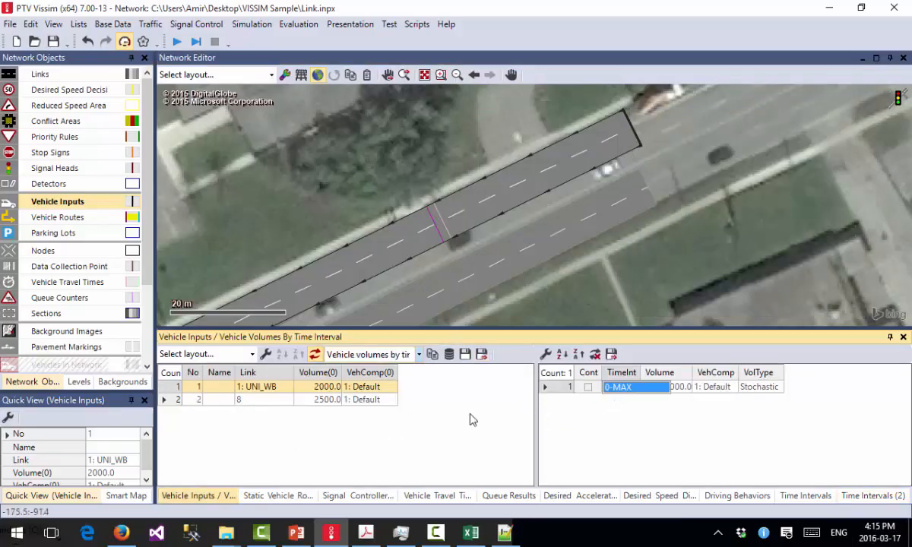
{"action": "right_click", "coordinate": [331, 389]}
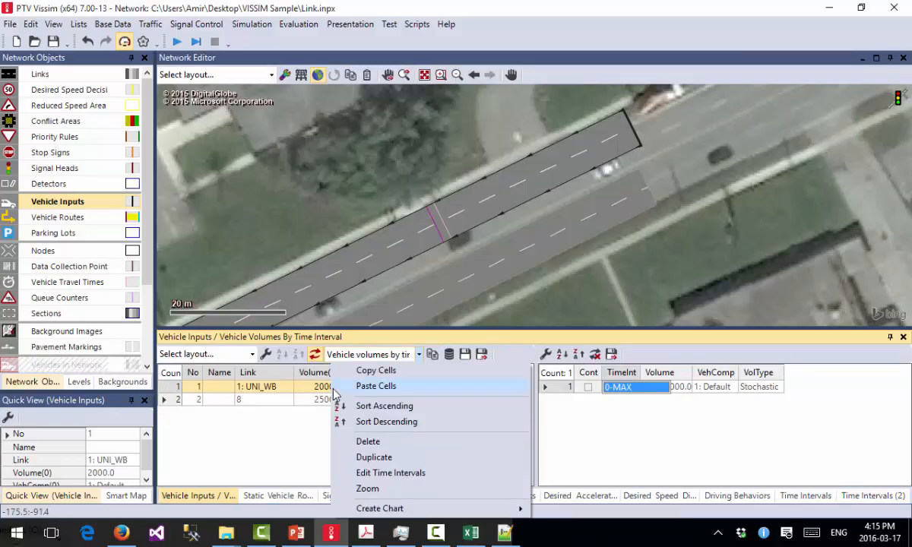
{"action": "left_click", "coordinate": [390, 473]}
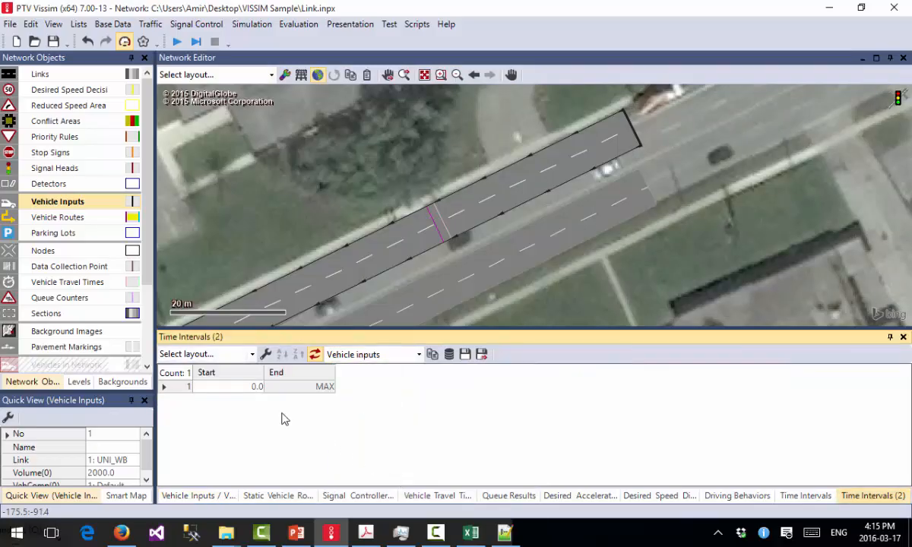
{"action": "left_click", "coordinate": [246, 389]}
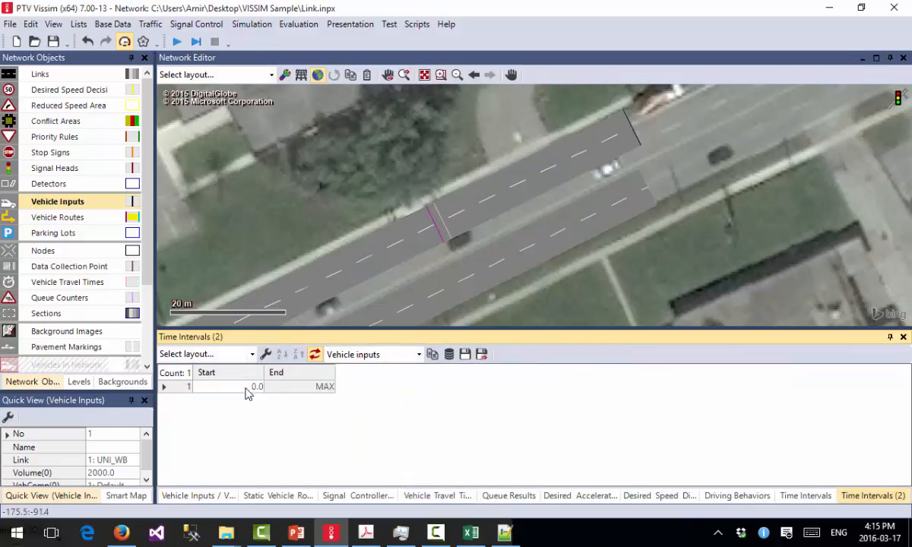
{"action": "double_click", "coordinate": [246, 389]}
{"action": "right_click", "coordinate": [283, 421]}
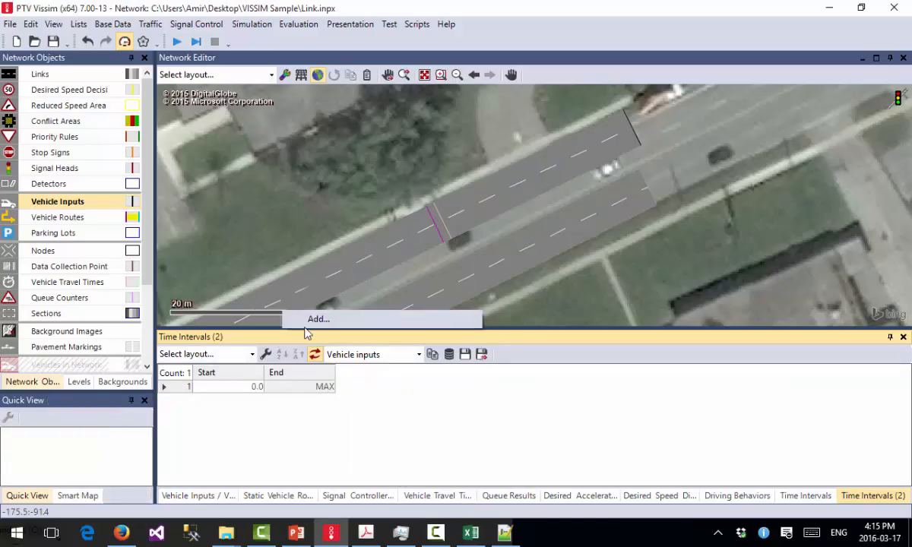
{"action": "left_click", "coordinate": [309, 320]}
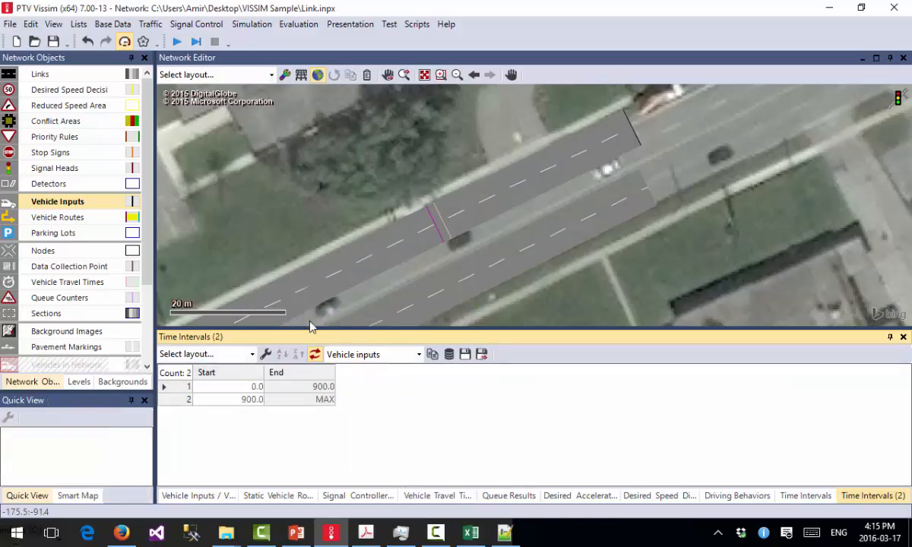
{"action": "double_click", "coordinate": [237, 402]}
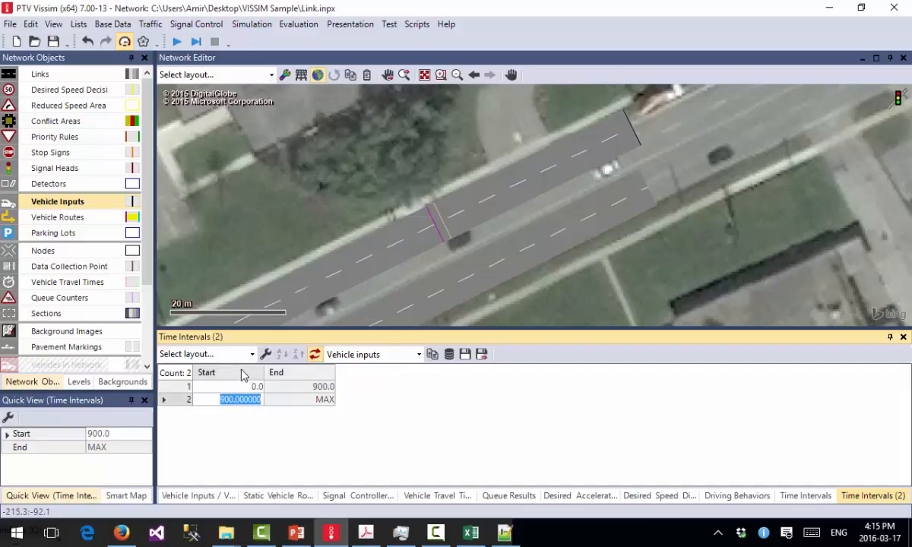
{"action": "key", "text": "Return"}
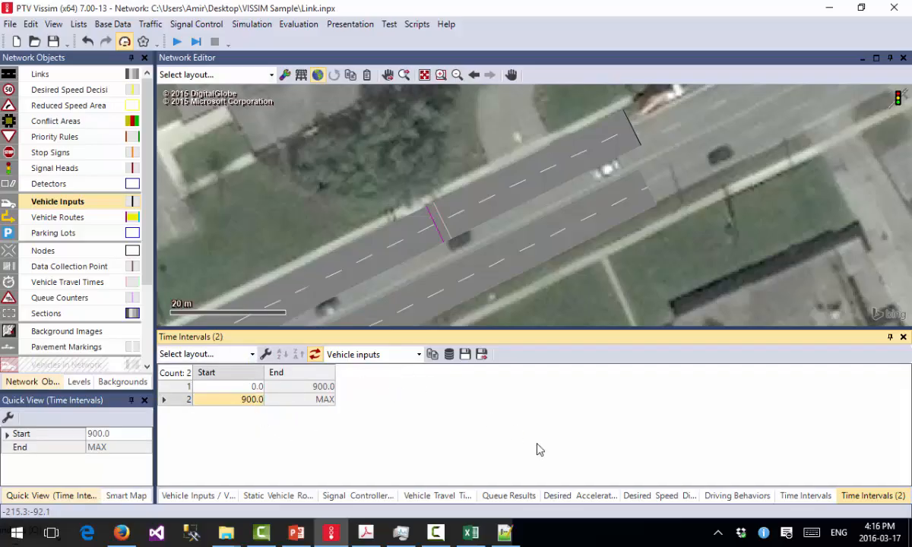
- Show the UNI_WB vehicle input in the list again with its volumes by time interval
{"action": "left_click", "coordinate": [790, 498]}
{"action": "left_click", "coordinate": [733, 496]}
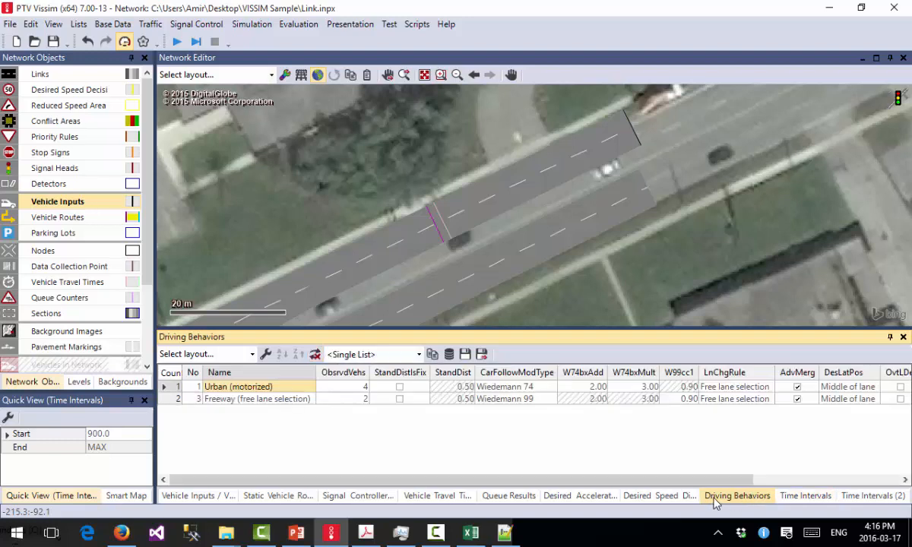
{"action": "right_click", "coordinate": [632, 121]}
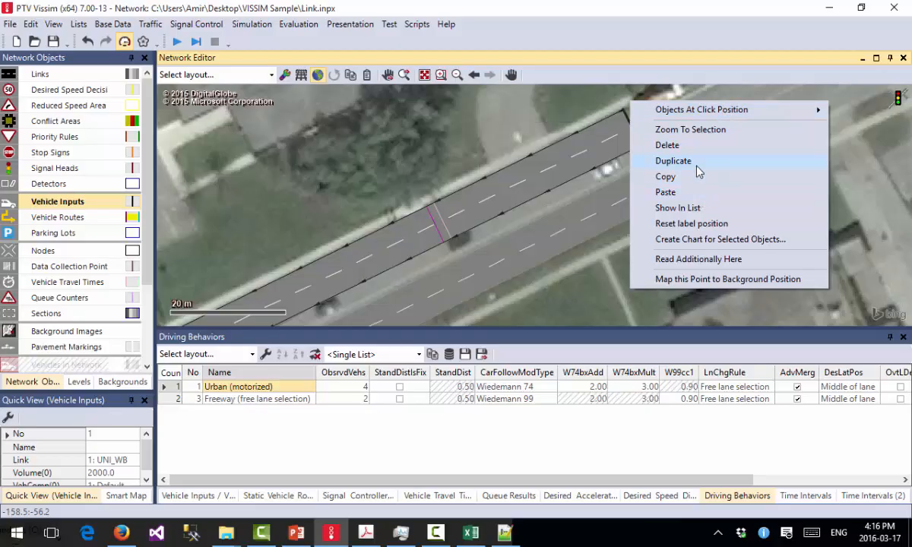
{"action": "left_click", "coordinate": [688, 207]}
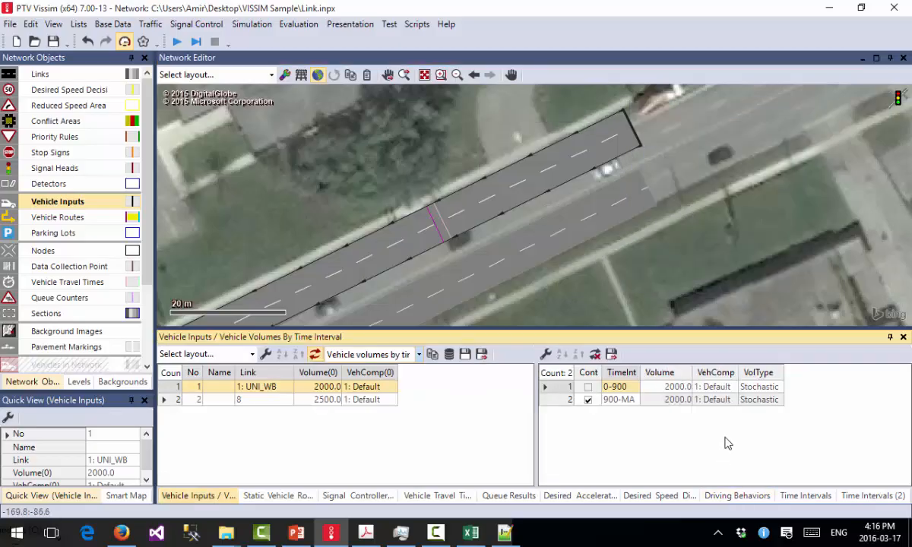
- Set the UNI_WB vehicle input's volume for the 0-900 interval to 22000
{"action": "left_click", "coordinate": [669, 388]}
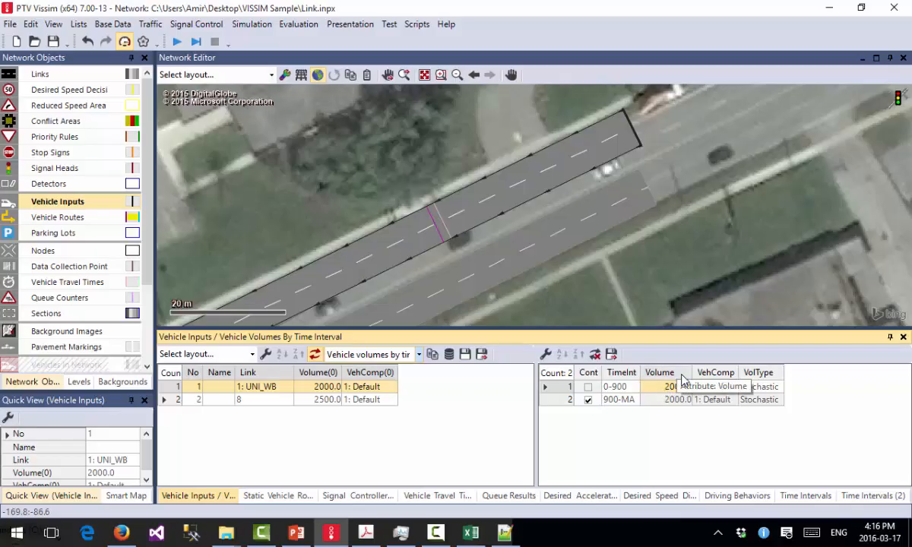
{"action": "key", "text": "BackSpace"}
{"action": "type", "text": "2200"}
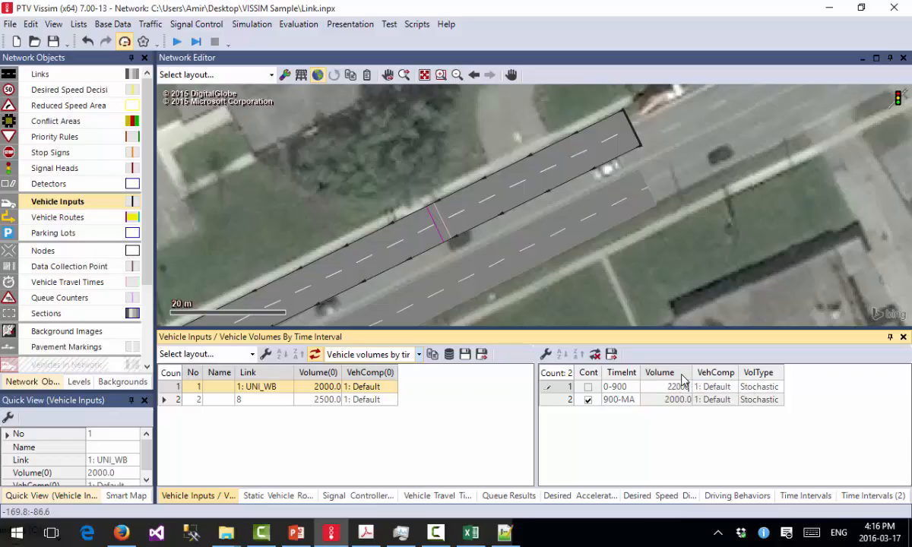
{"action": "type", "text": "0"}
{"action": "key", "text": "Return"}
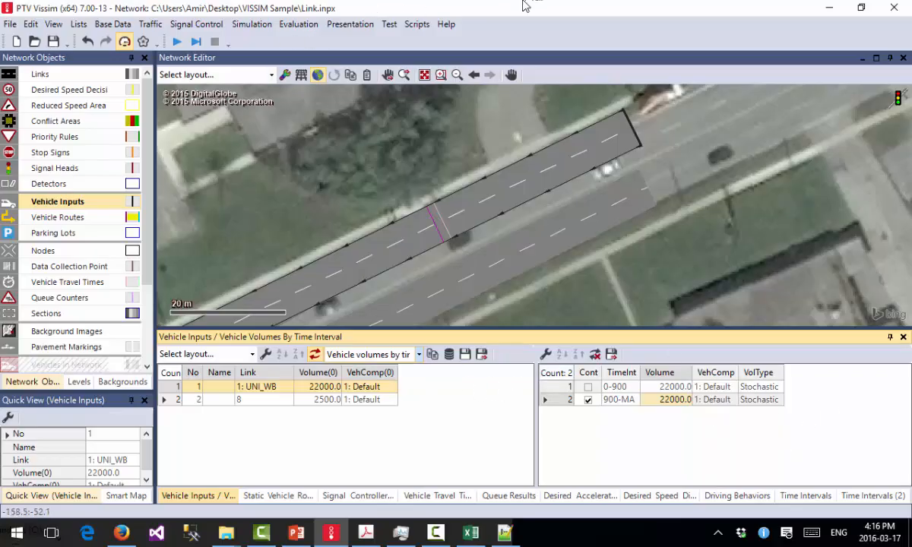
- Correct the UNI_WB vehicle input's volume for the 0-900 interval to 2200
{"action": "left_click", "coordinate": [117, 28]}
{"action": "mouse_move", "coordinate": [152, 26]}
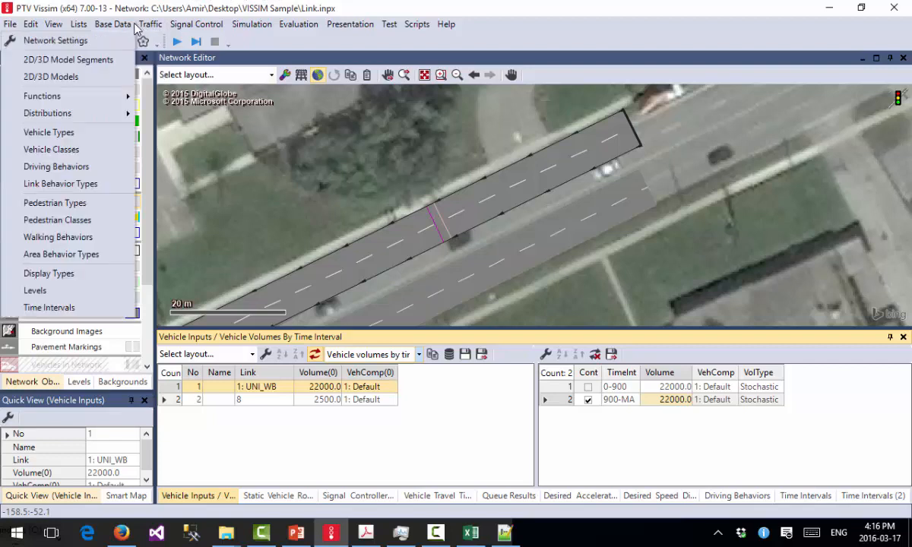
{"action": "left_click", "coordinate": [670, 392]}
{"action": "left_click", "coordinate": [670, 390]}
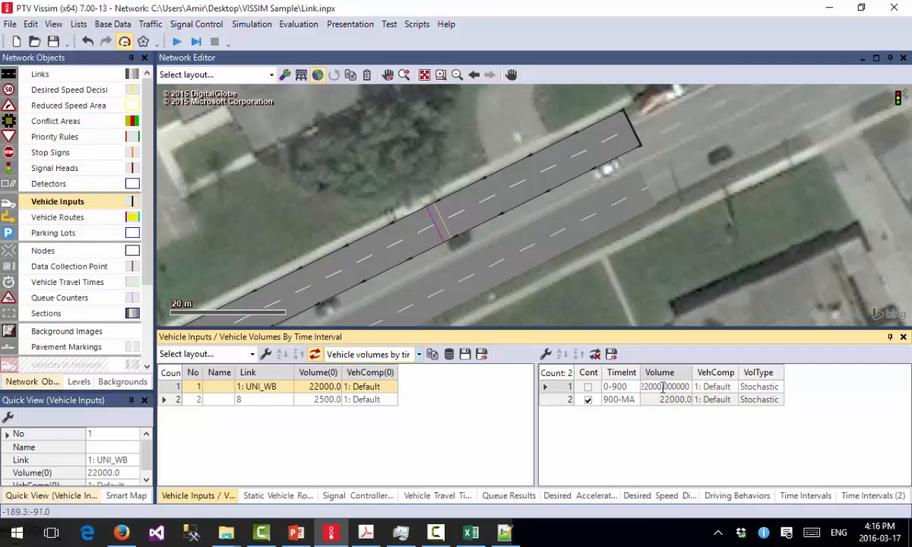
{"action": "left_click", "coordinate": [669, 427]}
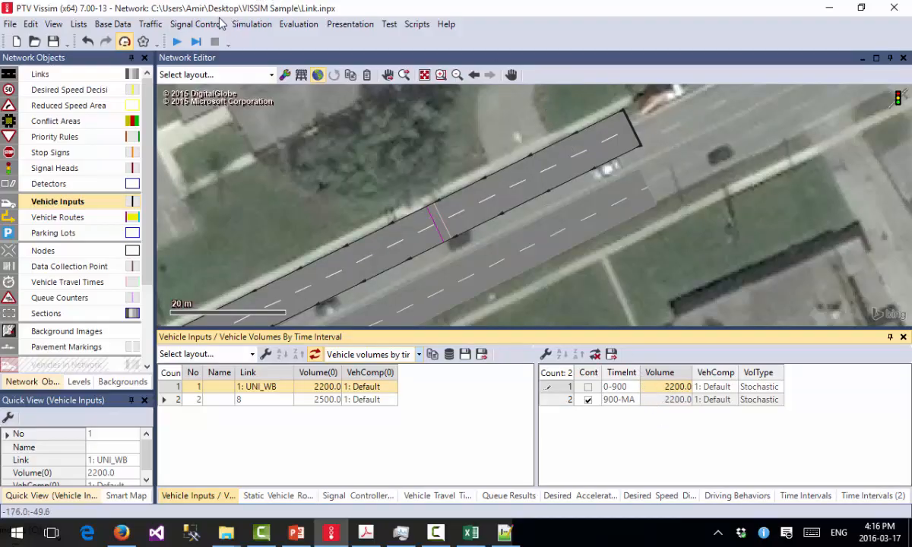
- Open the vehicle compositions list and review the Default composition's relative flows, widening the vehicle type column
{"action": "left_click", "coordinate": [156, 24]}
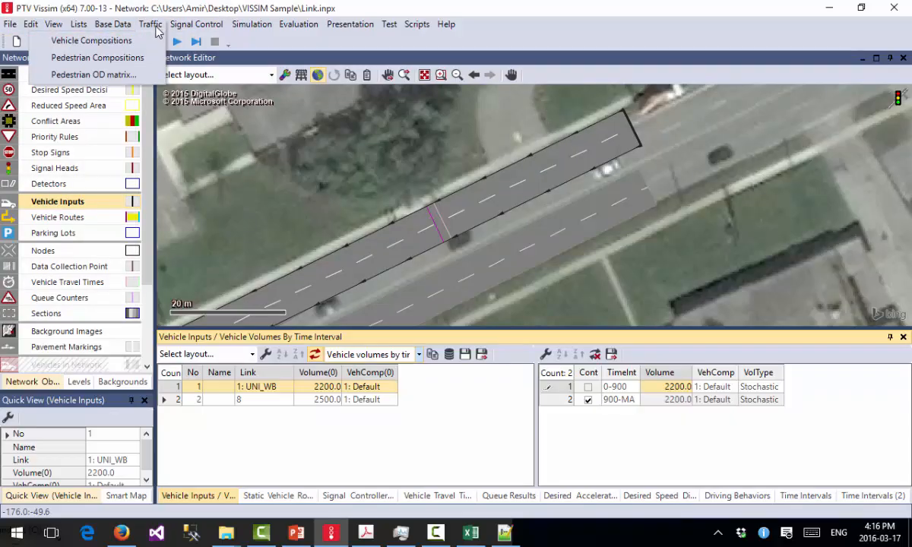
{"action": "left_click", "coordinate": [110, 41]}
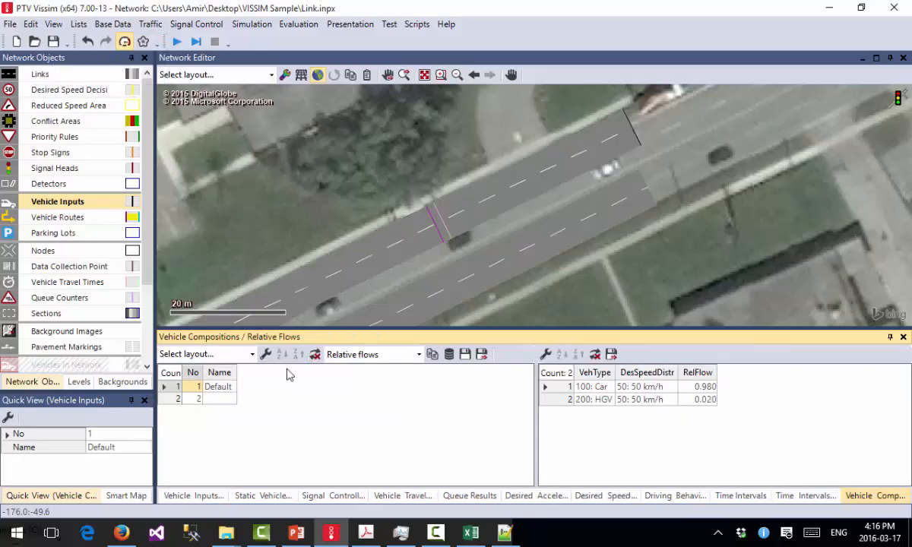
{"action": "left_click", "coordinate": [219, 387]}
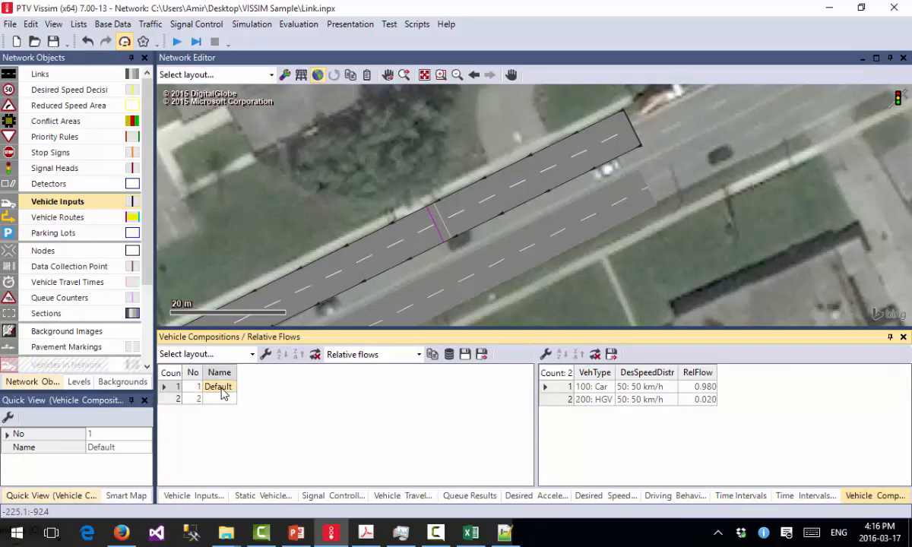
{"action": "double_click", "coordinate": [592, 390]}
{"action": "left_click", "coordinate": [764, 459]}
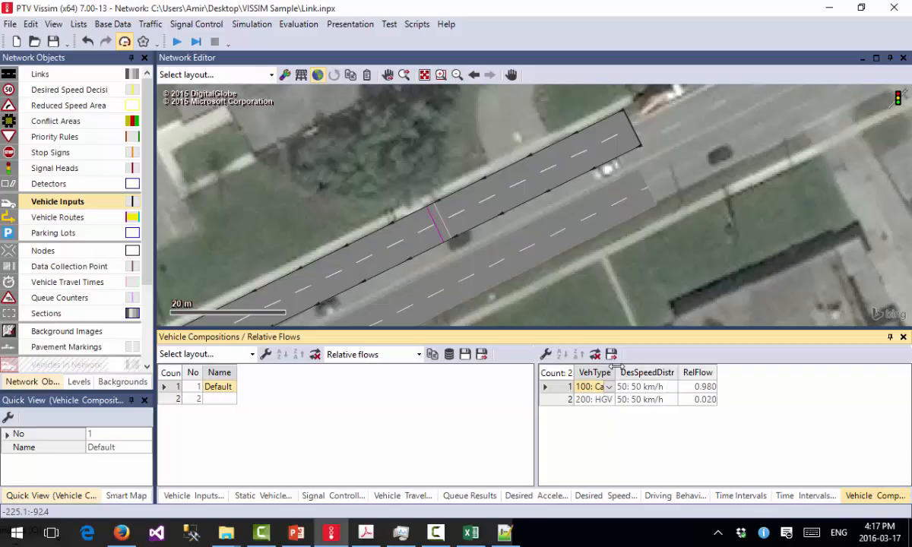
{"action": "left_click_drag", "start_coordinate": [615, 372], "coordinate": [639, 371]}
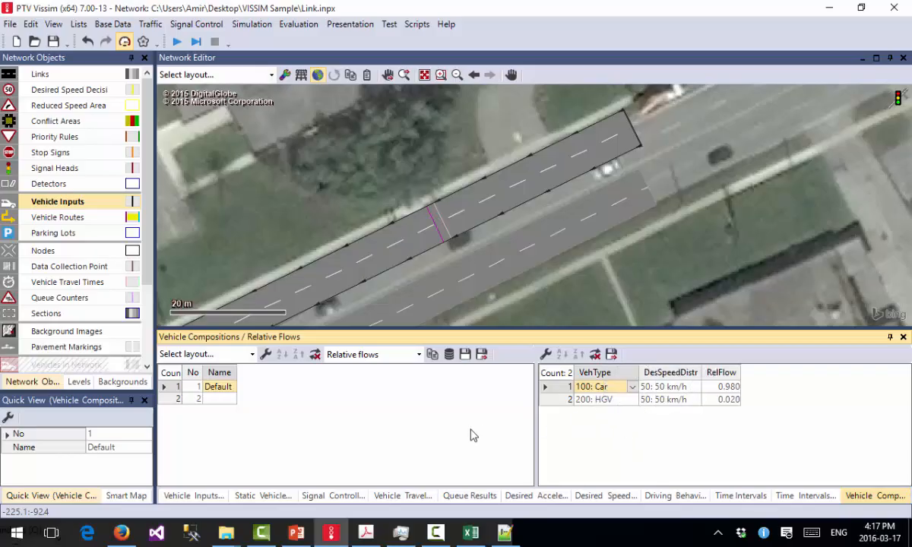
- Name the second vehicle composition "My VC"
{"action": "left_click", "coordinate": [225, 400]}
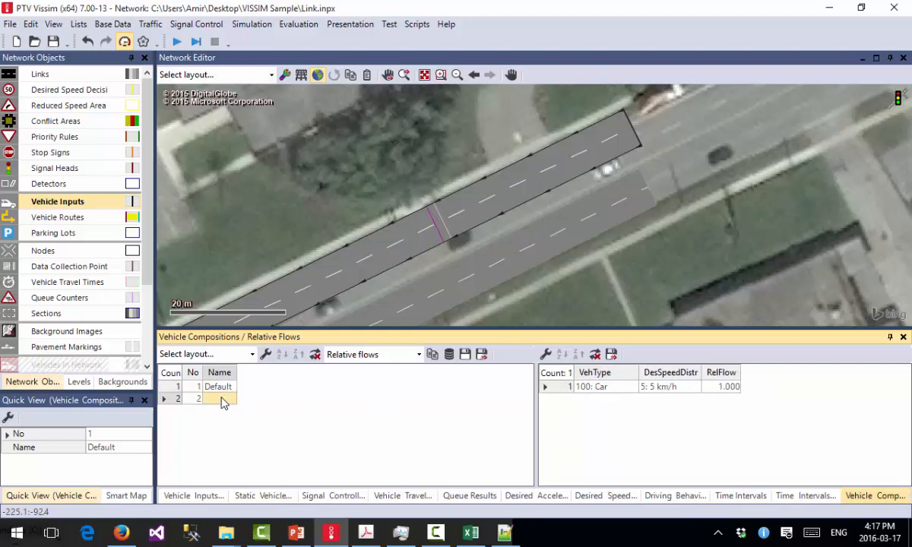
{"action": "left_click", "coordinate": [222, 399]}
{"action": "type", "text": "My VC"}
{"action": "key", "text": "Return"}
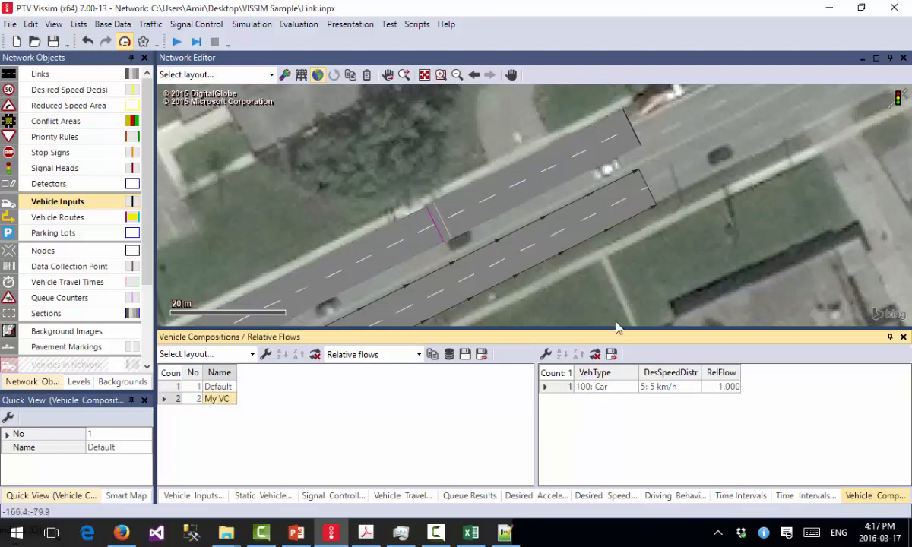
- Set the relative flow of the Car vehicle type in the My VC composition to 80
{"action": "left_click", "coordinate": [731, 387]}
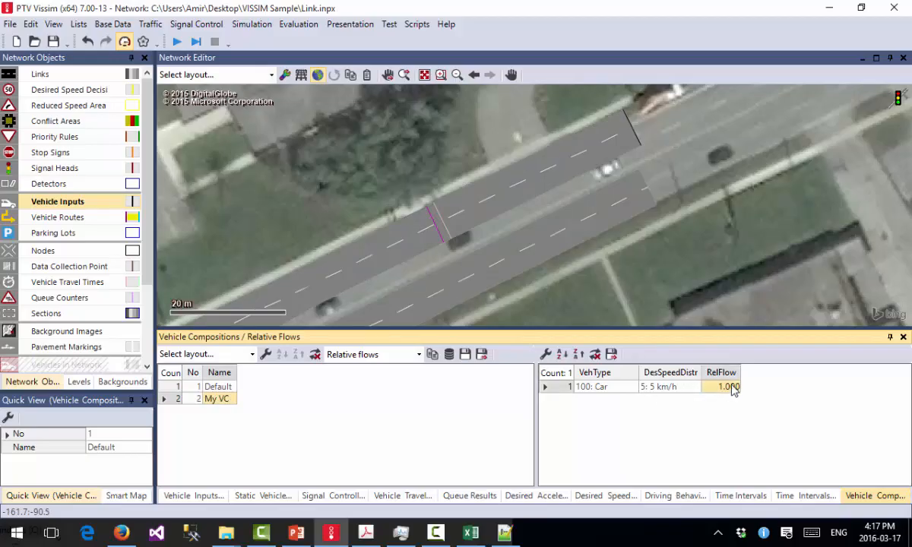
{"action": "type", "text": "8"}
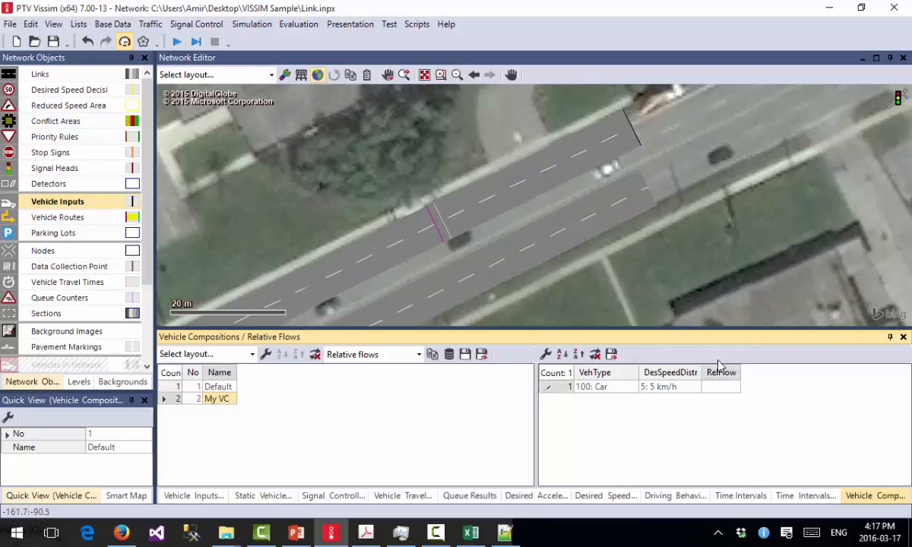
{"action": "type", "text": "0"}
{"action": "key", "text": "Return"}
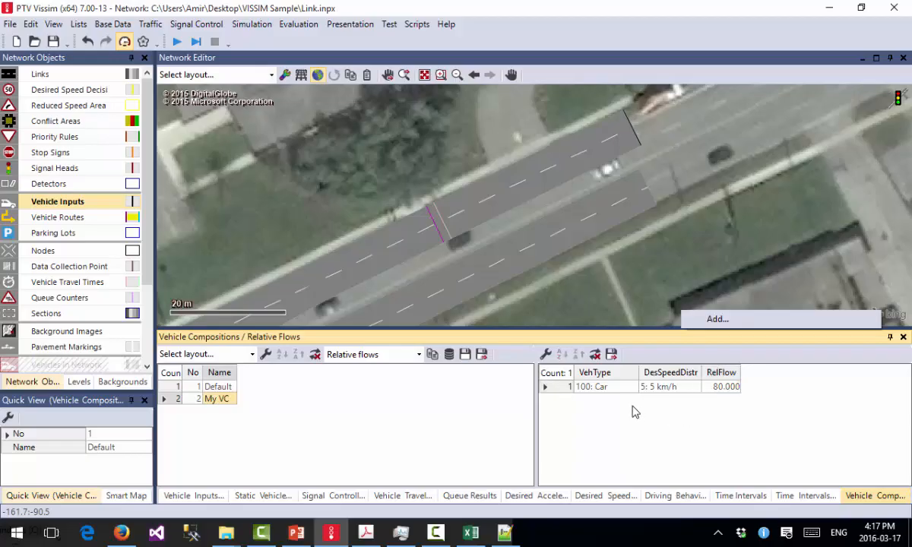
- Add a second relative flow to My VC for vehicle type 300: Bus with a relative flow of 5
{"action": "left_click", "coordinate": [743, 329]}
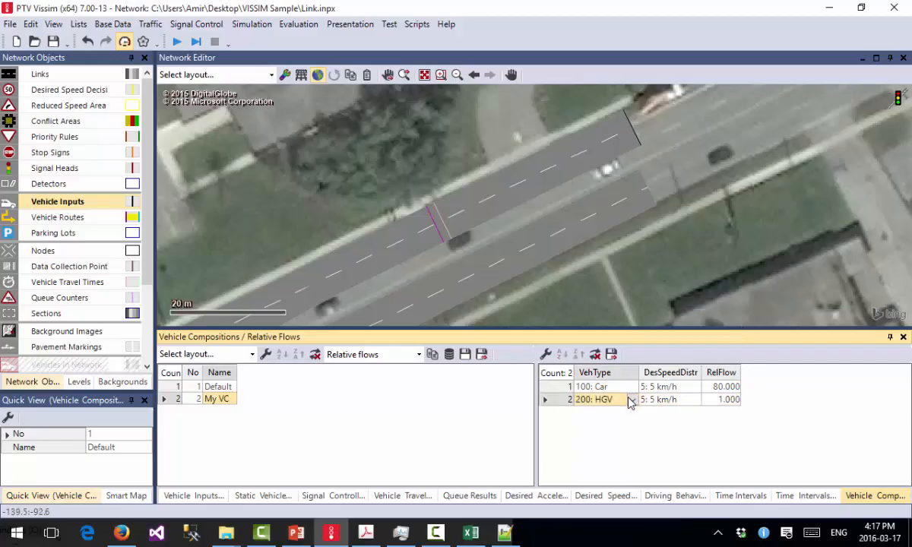
{"action": "left_click", "coordinate": [629, 401]}
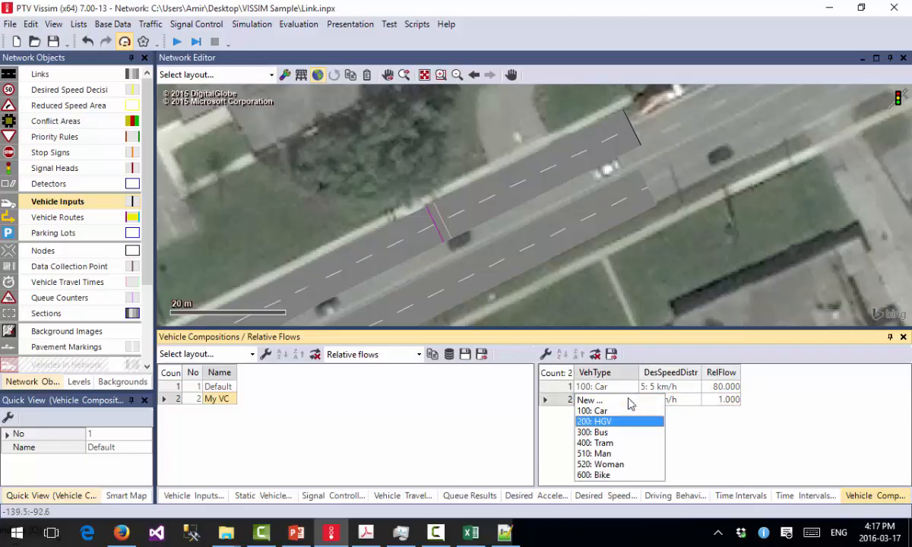
{"action": "left_click", "coordinate": [600, 431]}
{"action": "left_click", "coordinate": [726, 401]}
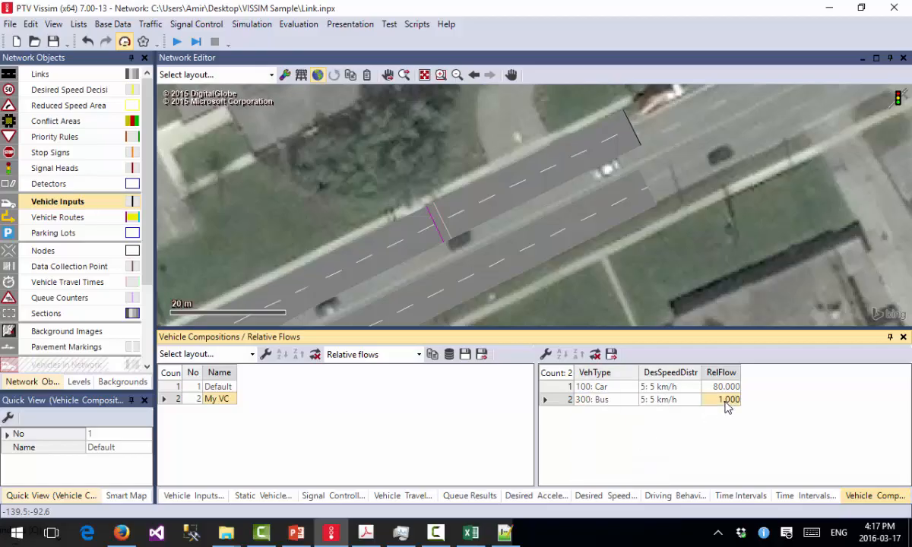
{"action": "type", "text": "5"}
- Add a relative flow for vehicle type 200: HGV to My VC and set its relative flow to 15
{"action": "right_click", "coordinate": [708, 416]}
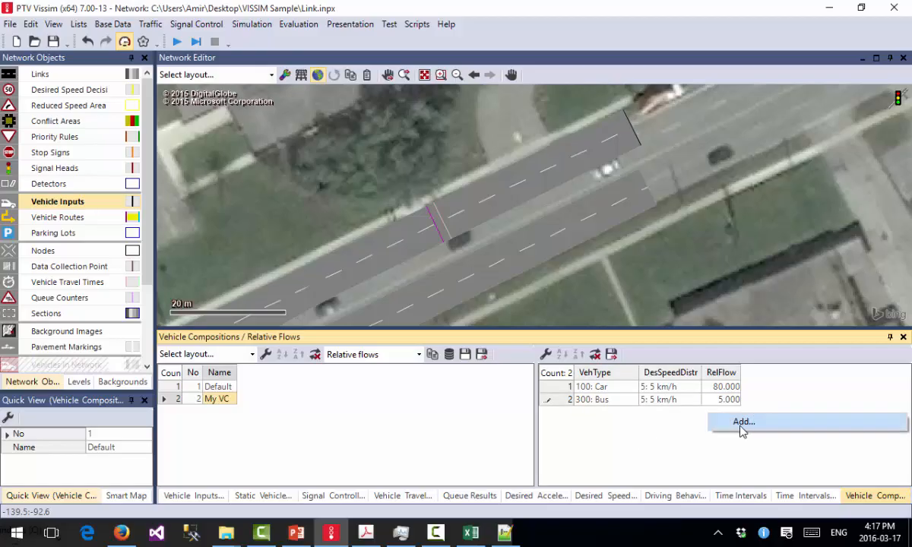
{"action": "left_click", "coordinate": [741, 426]}
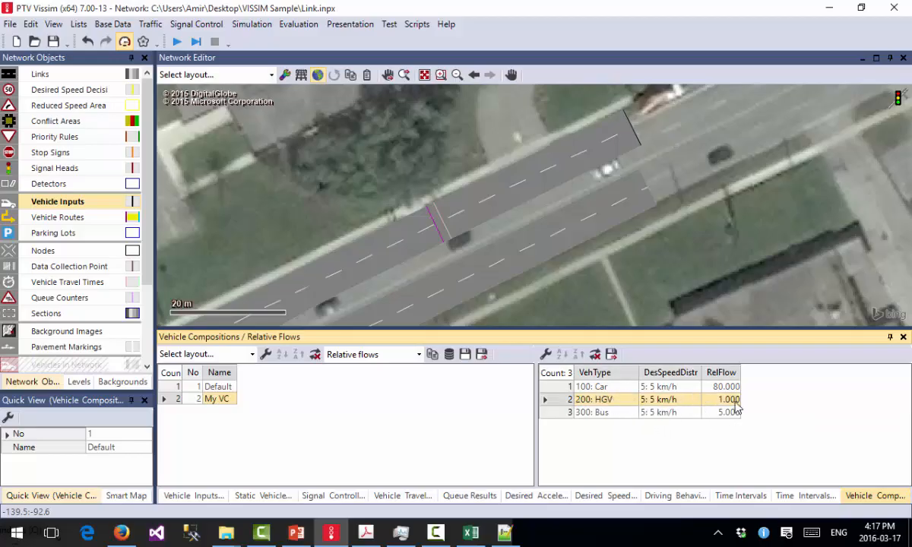
{"action": "left_click", "coordinate": [727, 399]}
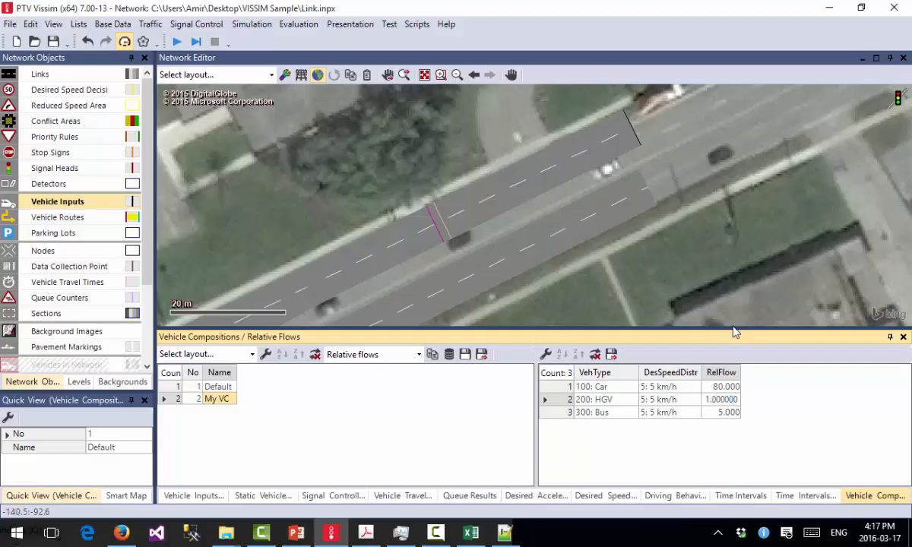
{"action": "key", "text": "ctrl+a"}
{"action": "type", "text": "15"}
{"action": "key", "text": "Return"}
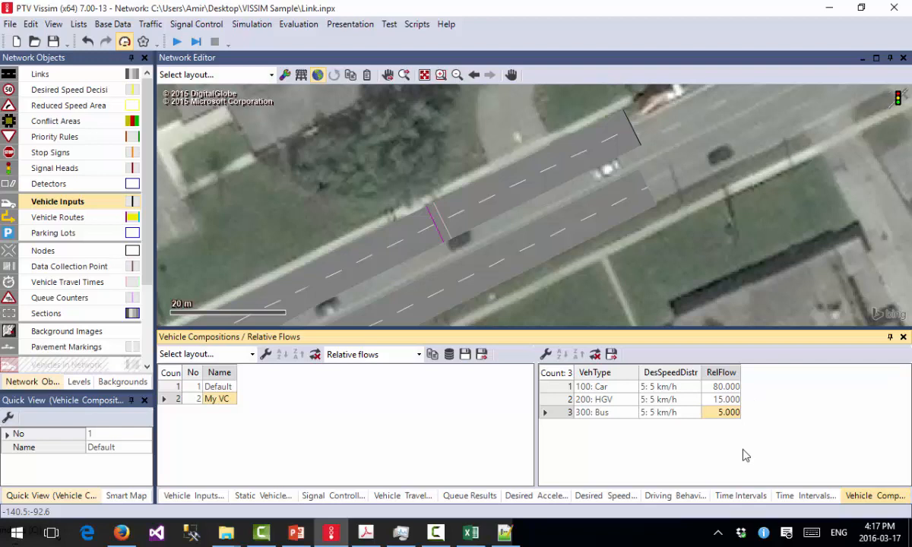
- Change the relative flow of the HGV vehicle type in My VC to 10
{"action": "left_click", "coordinate": [723, 401]}
{"action": "type", "text": "10"}
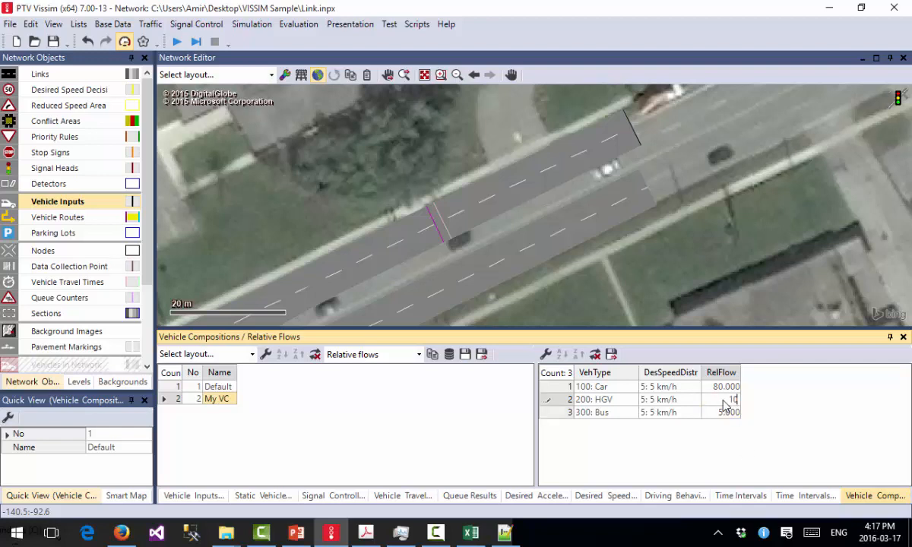
{"action": "key", "text": "Return"}
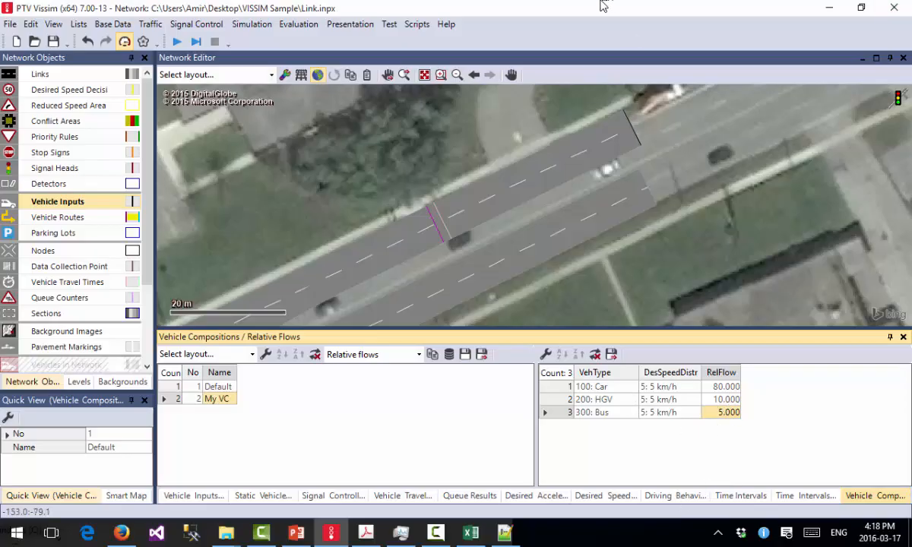
- Show the UNI_WB vehicle input in the list, assign it the My VC vehicle composition, and save the network
{"action": "left_click", "coordinate": [636, 129]}
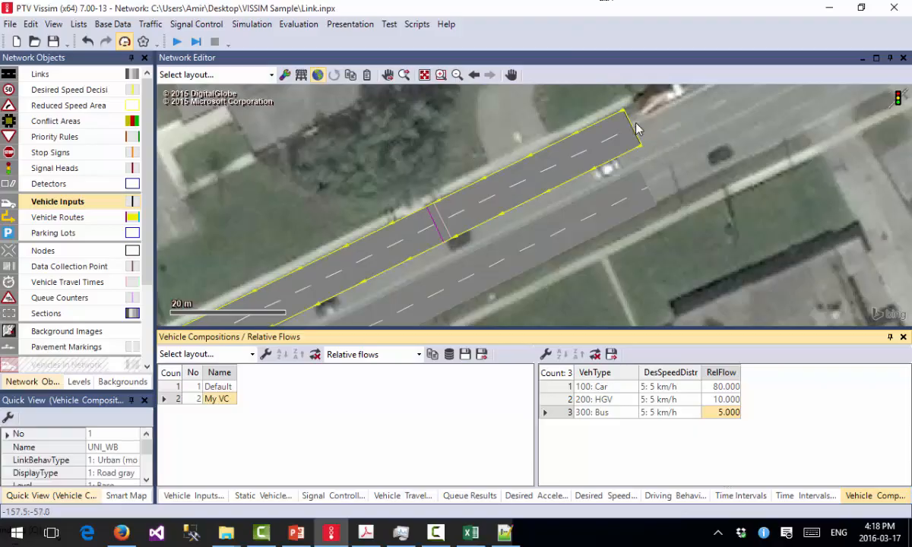
{"action": "right_click", "coordinate": [637, 130]}
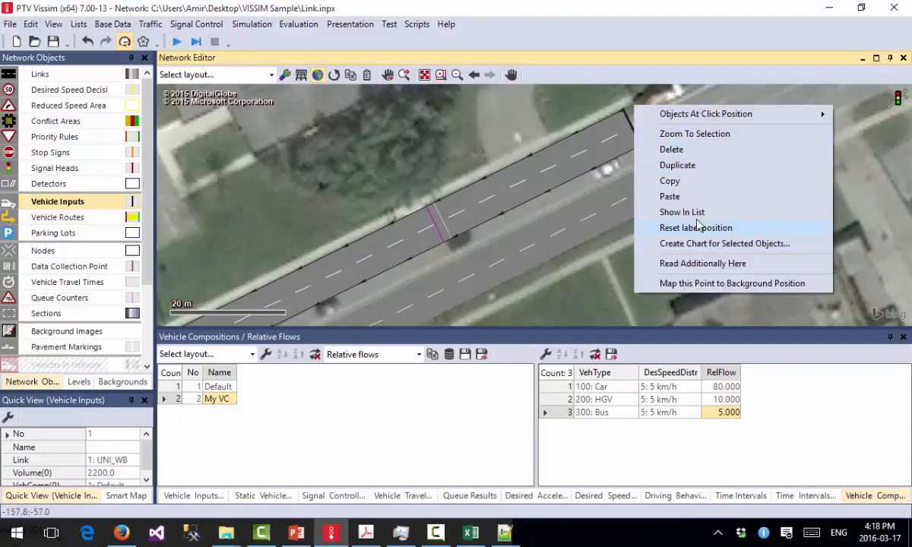
{"action": "left_click", "coordinate": [655, 212]}
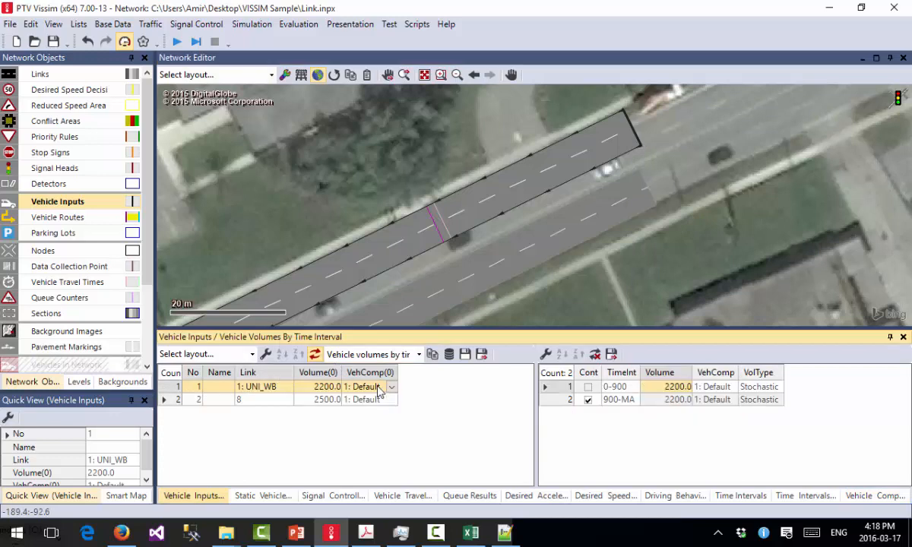
{"action": "left_click", "coordinate": [390, 387]}
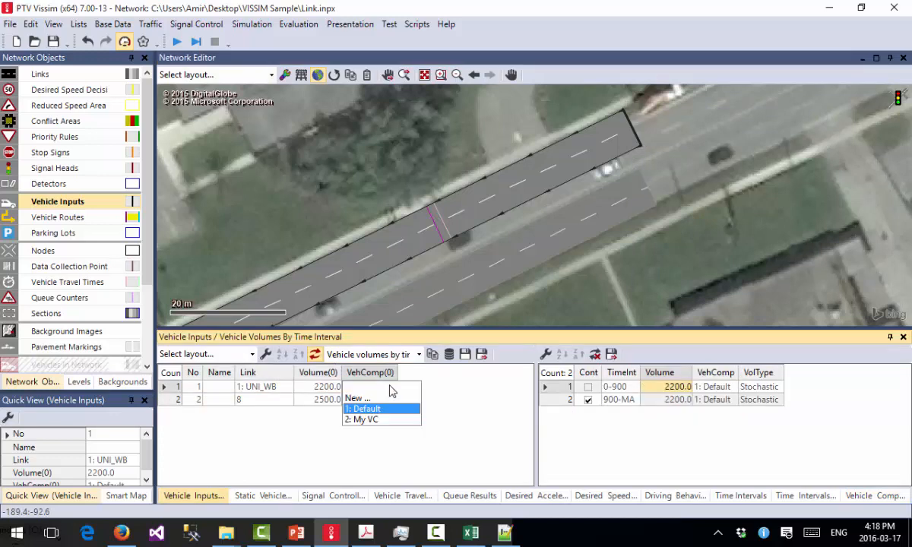
{"action": "left_click", "coordinate": [367, 420]}
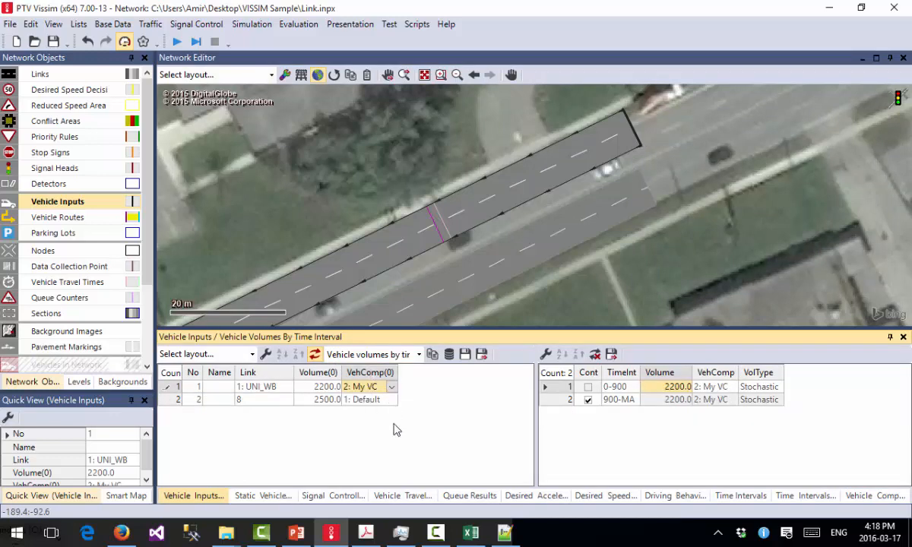
{"action": "left_click", "coordinate": [53, 41]}
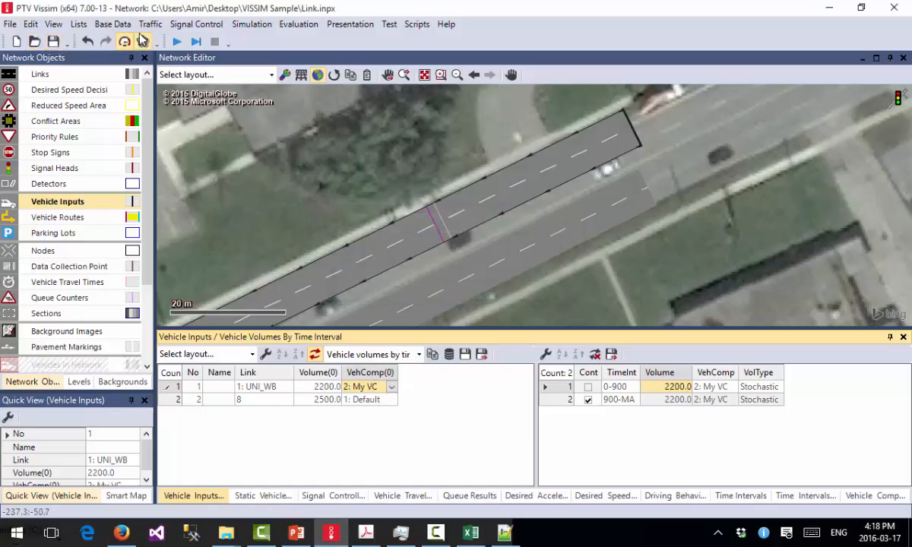